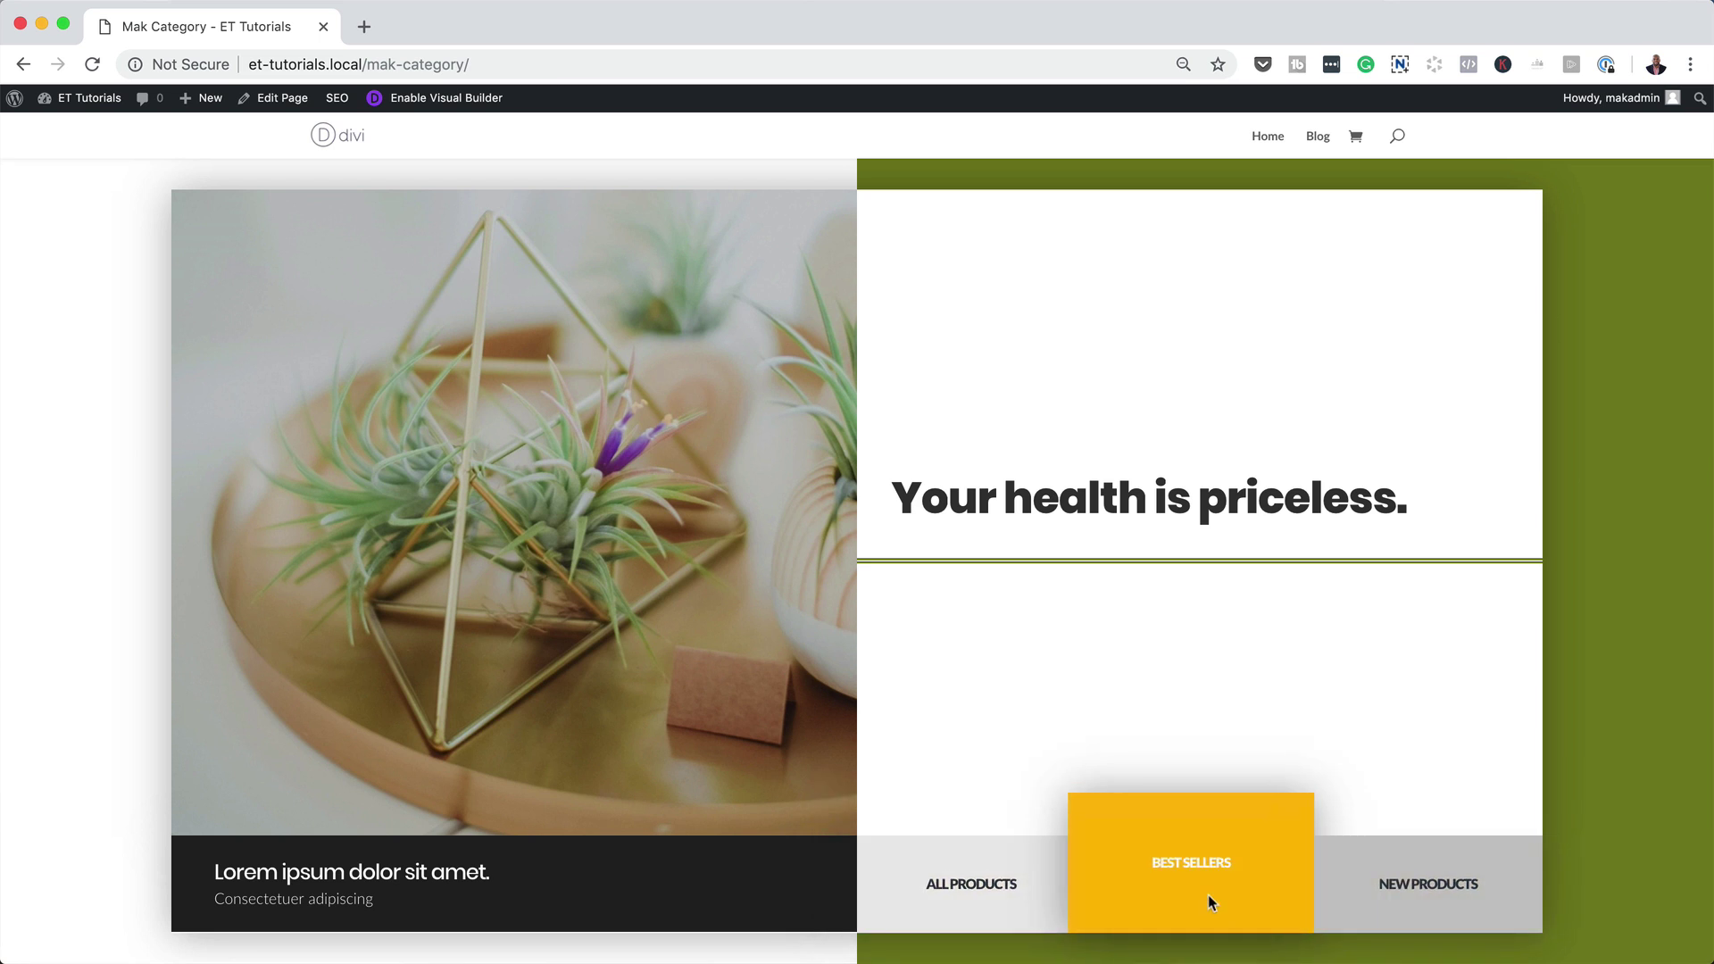
scroll(1660, 794, "up", 2)
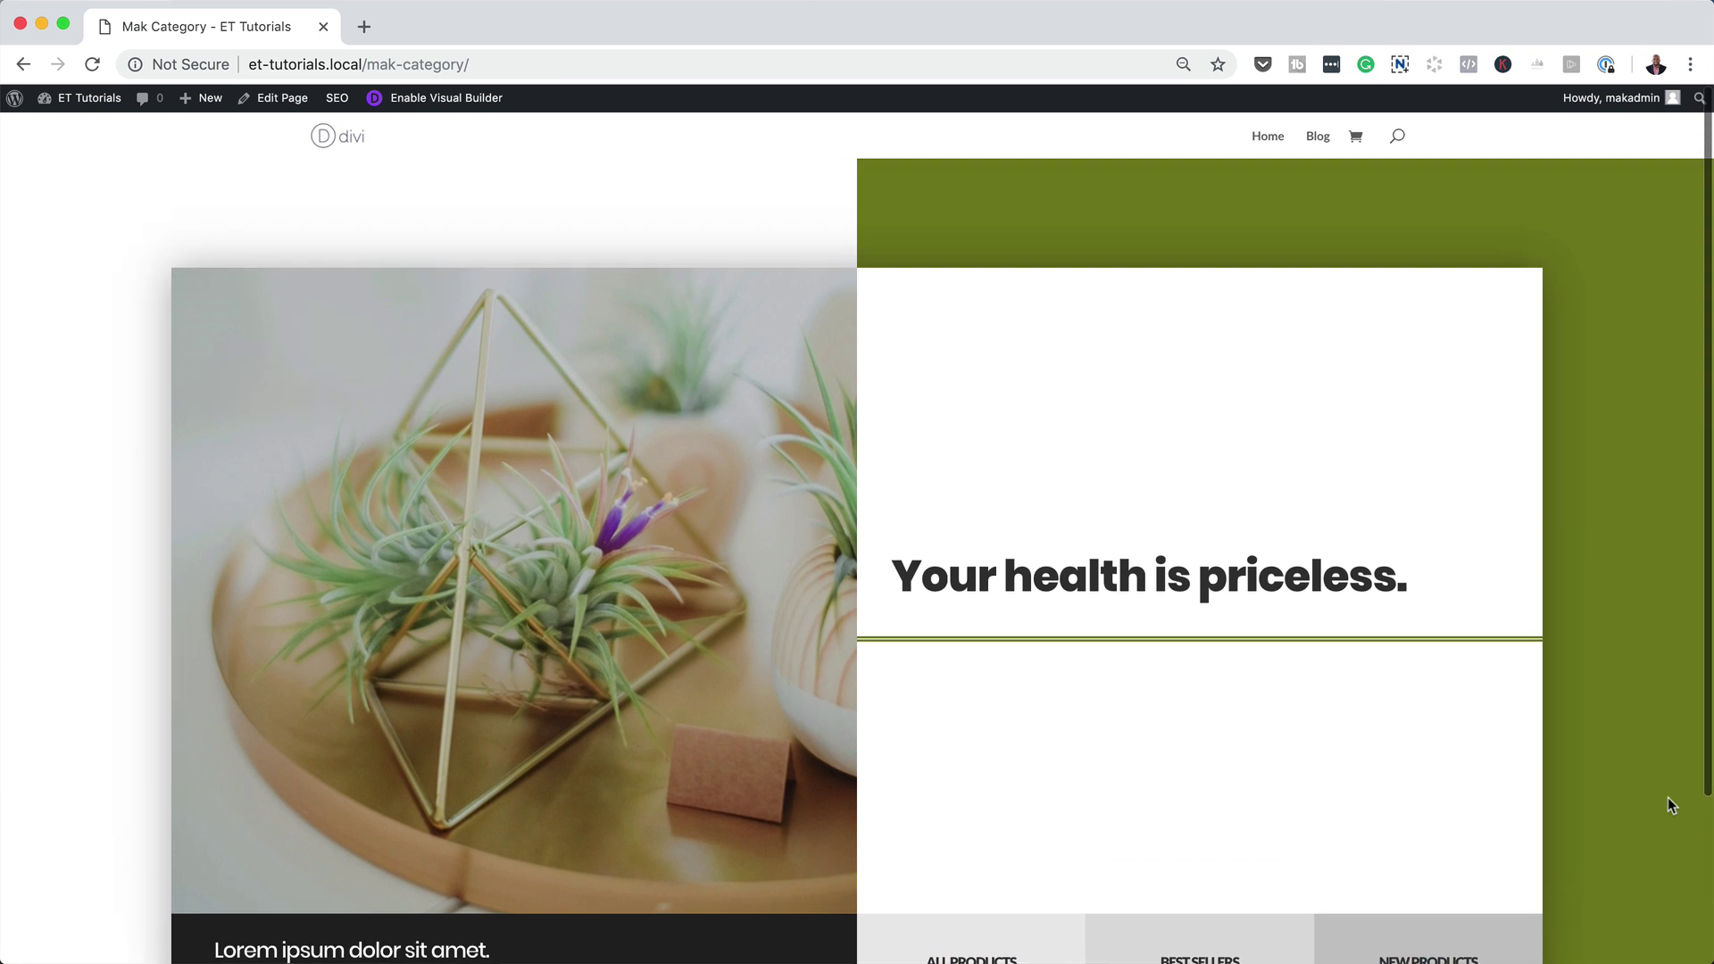
scroll(1667, 796, "down", 3)
scroll(1668, 796, "up", 1)
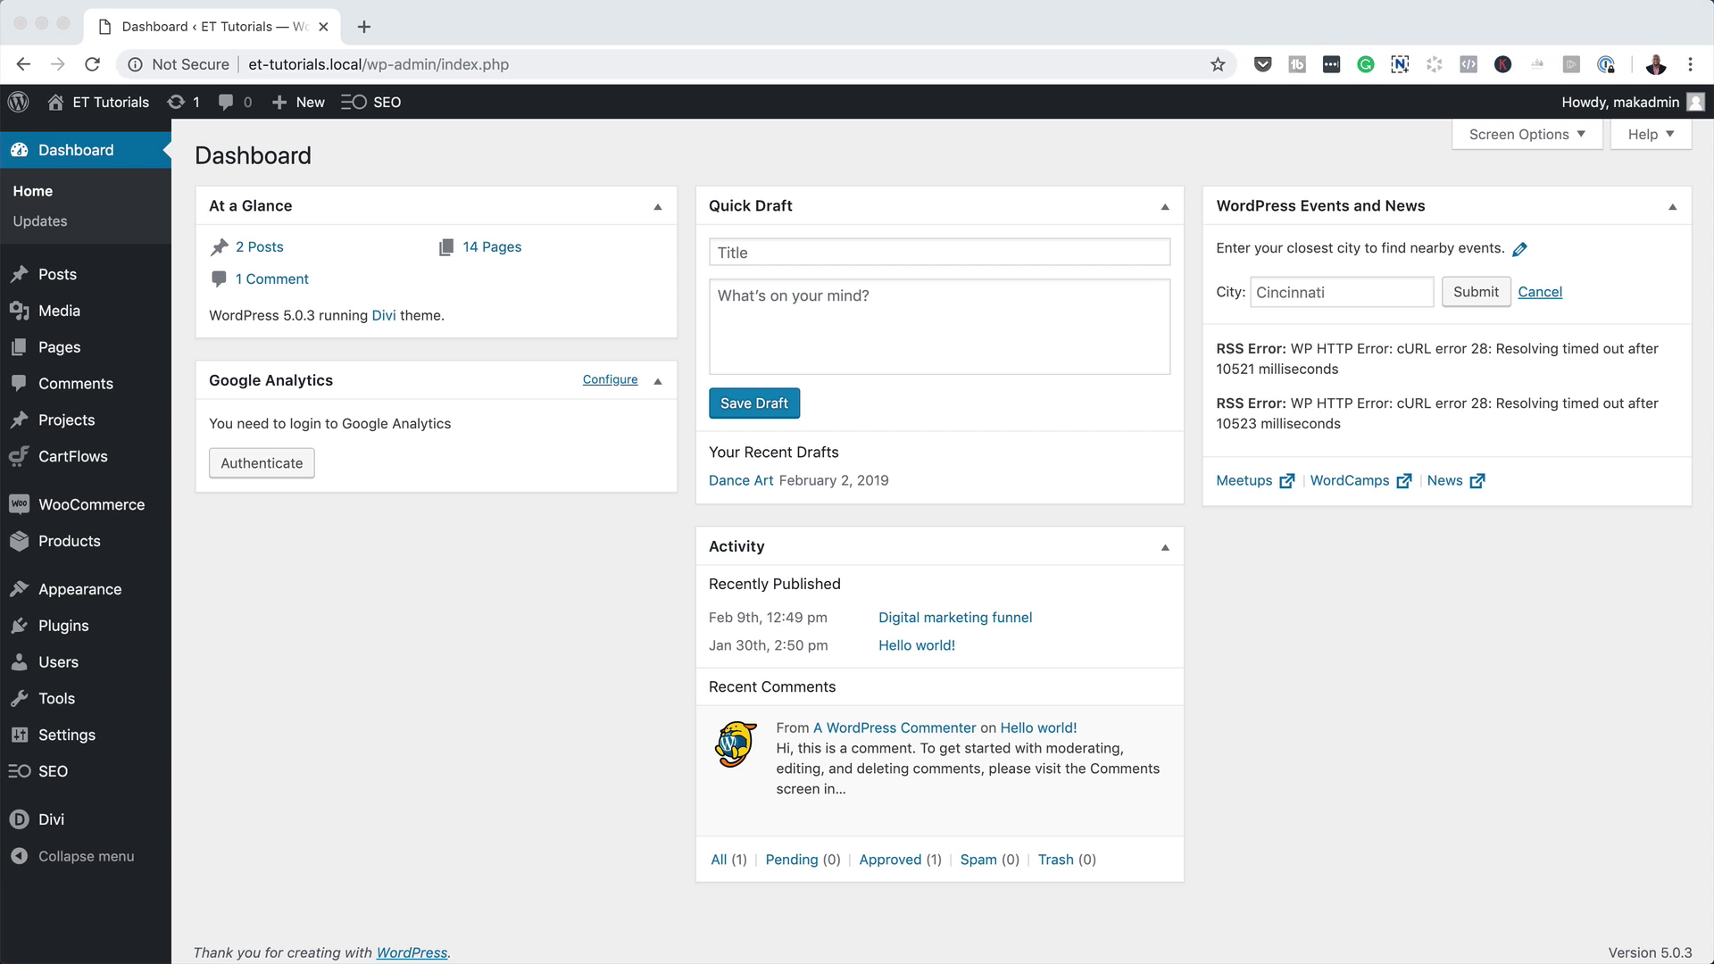
left_click(512, 673)
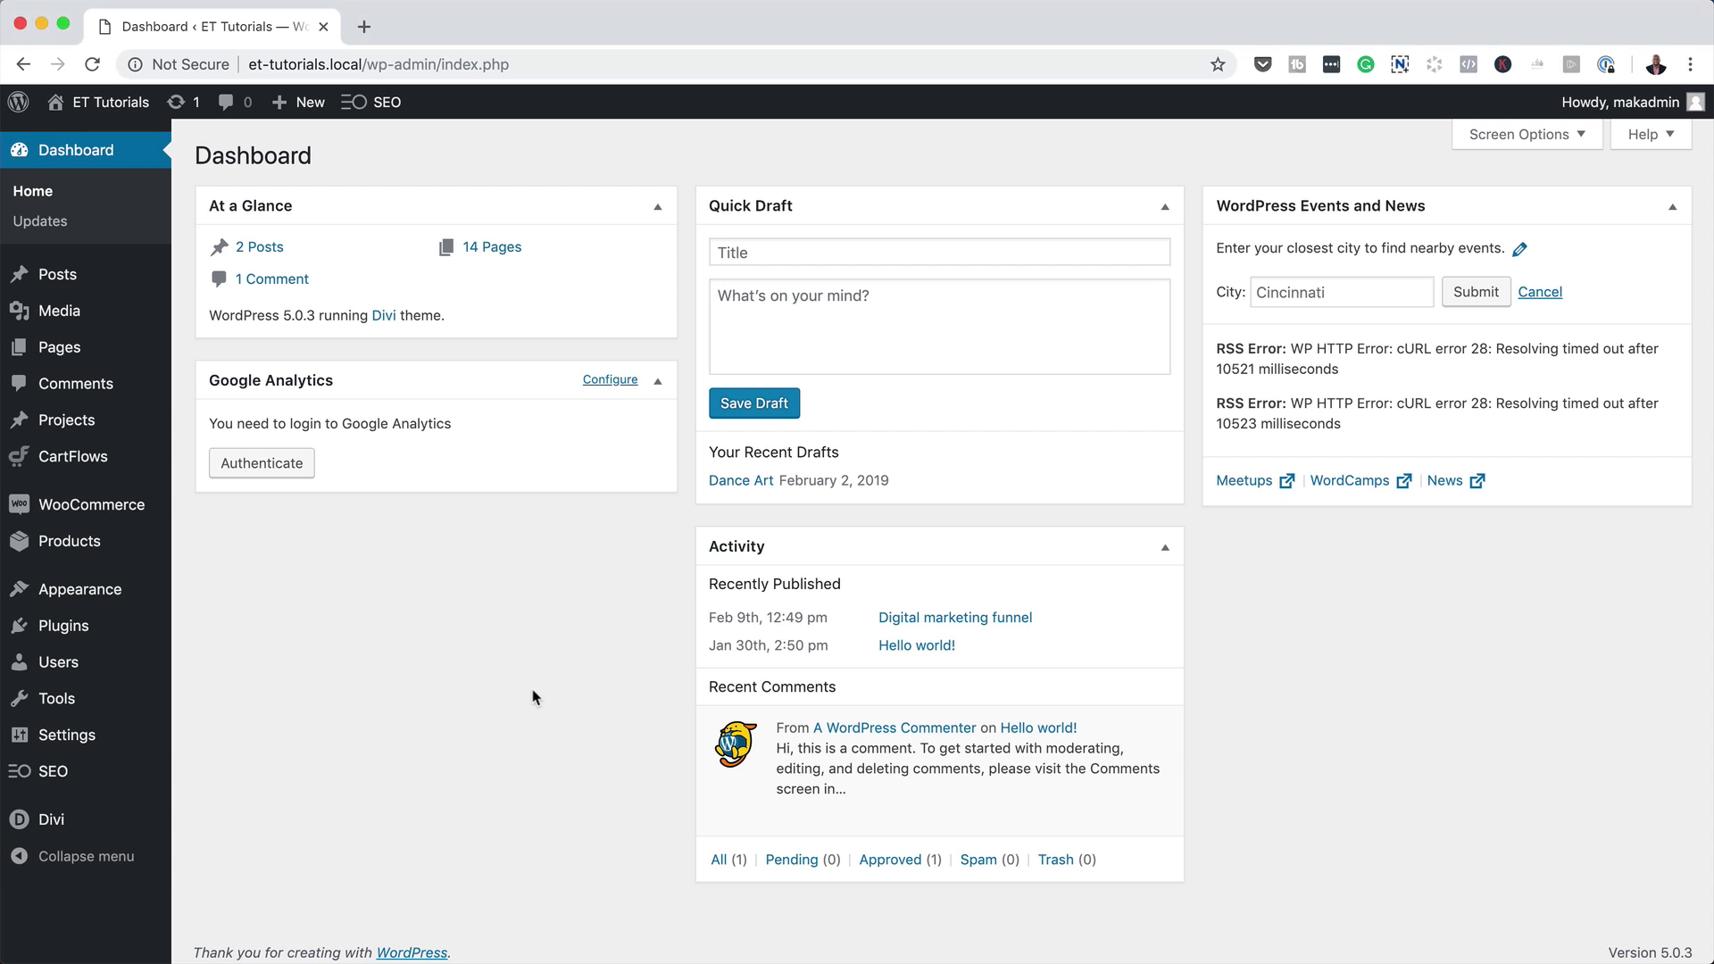
Create a new page titled "Mak Category" and start building it from scratch with the Divi Builder, dismissing the initial row insertion.
mouse_move(20, 353)
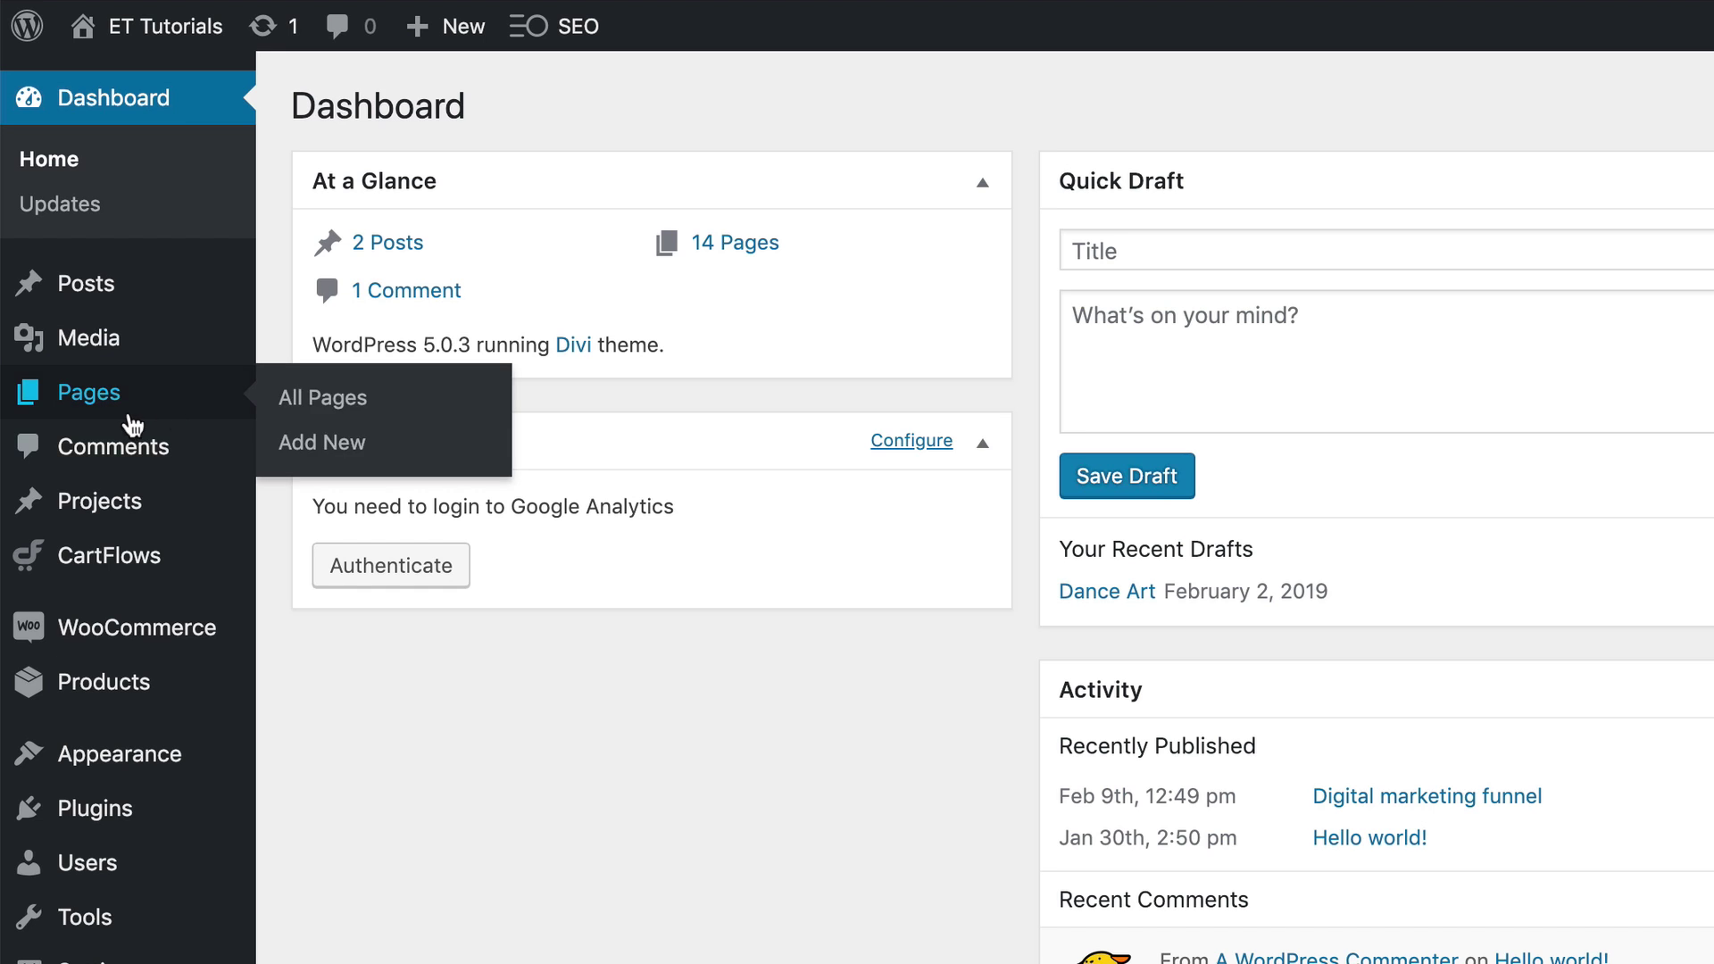
left_click(353, 455)
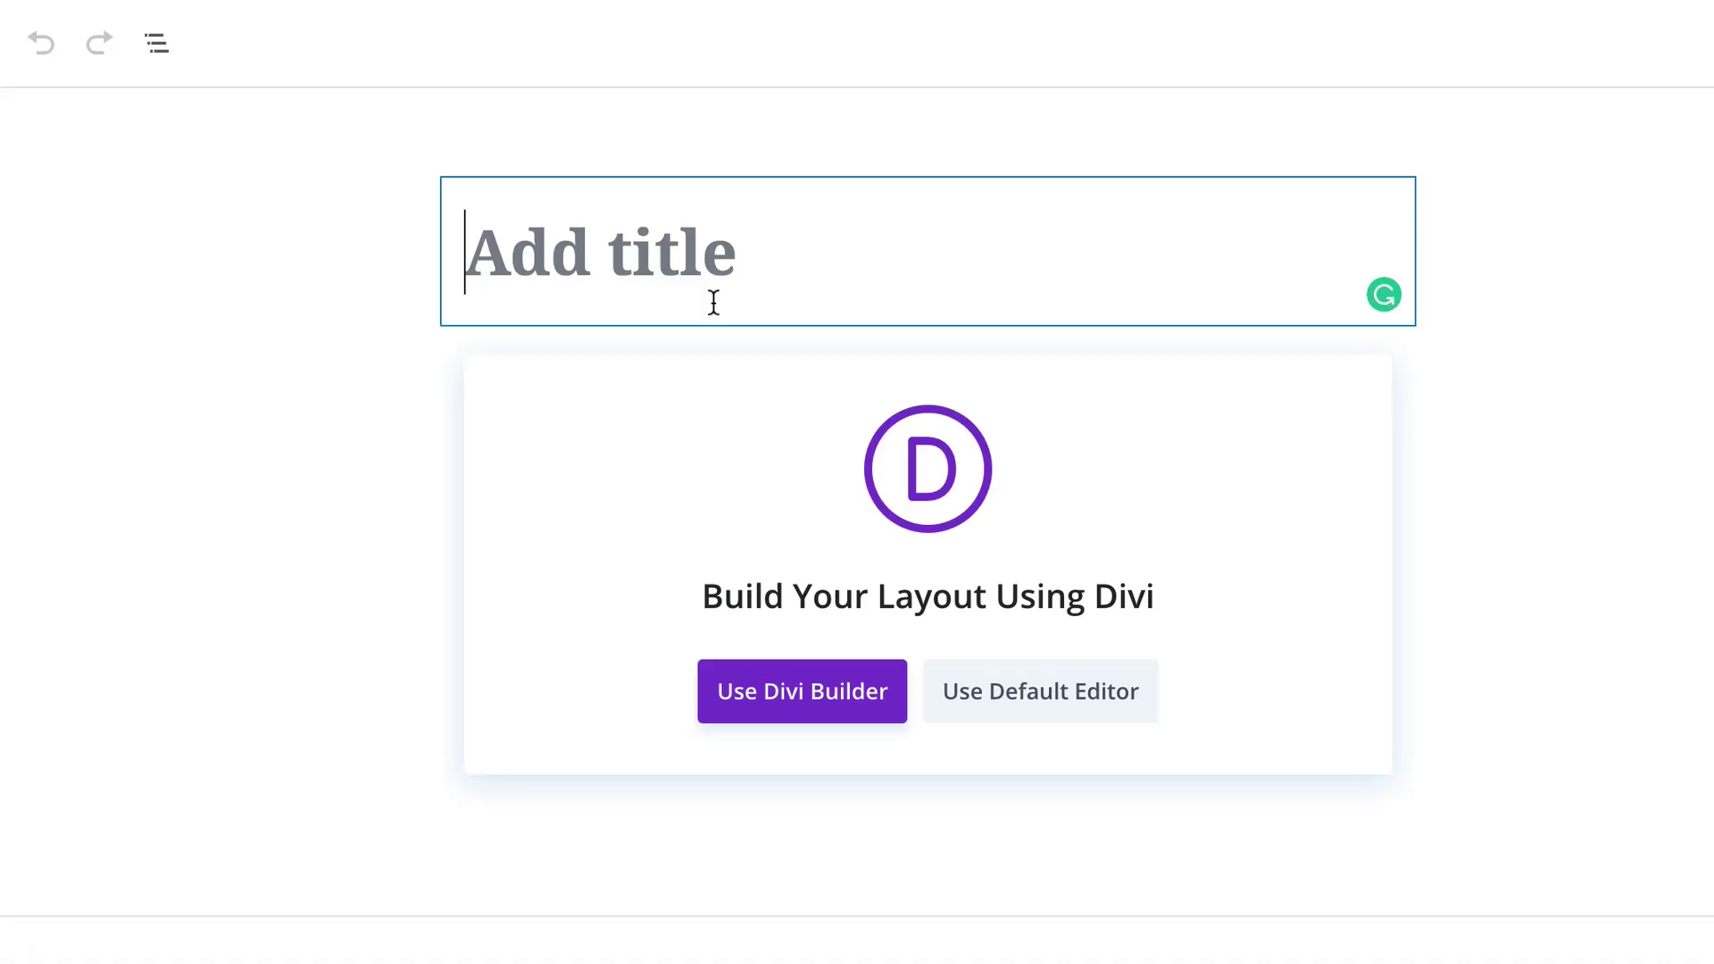
type("Mak Category")
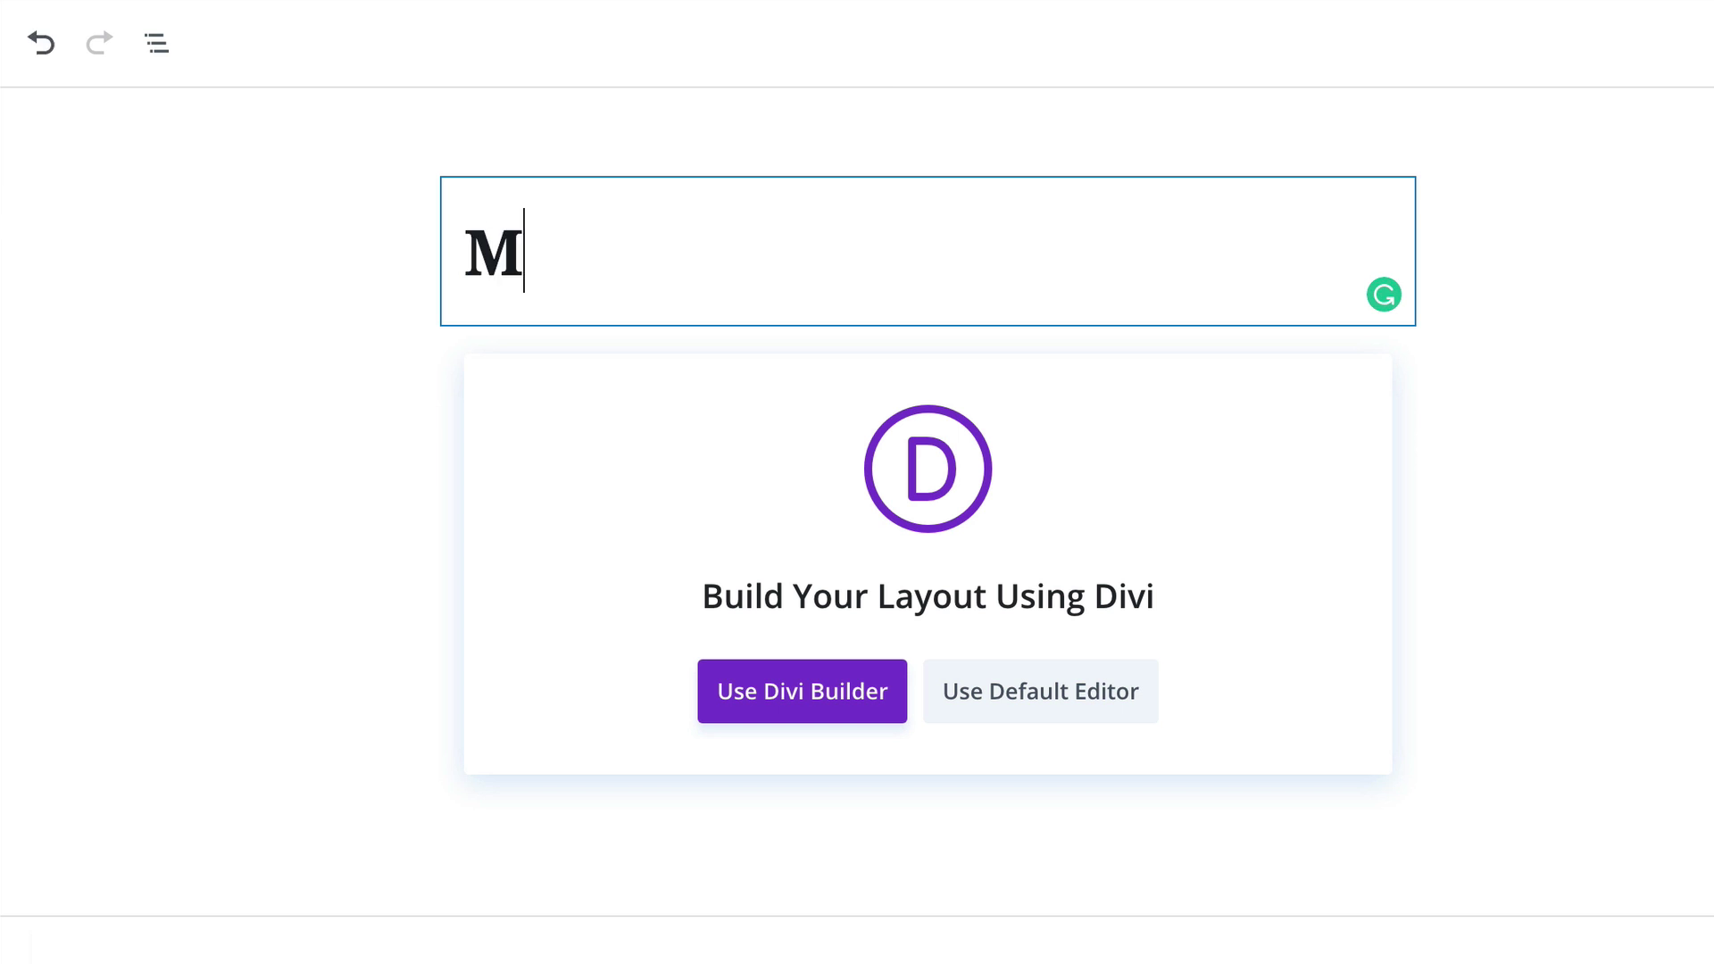
left_click(822, 705)
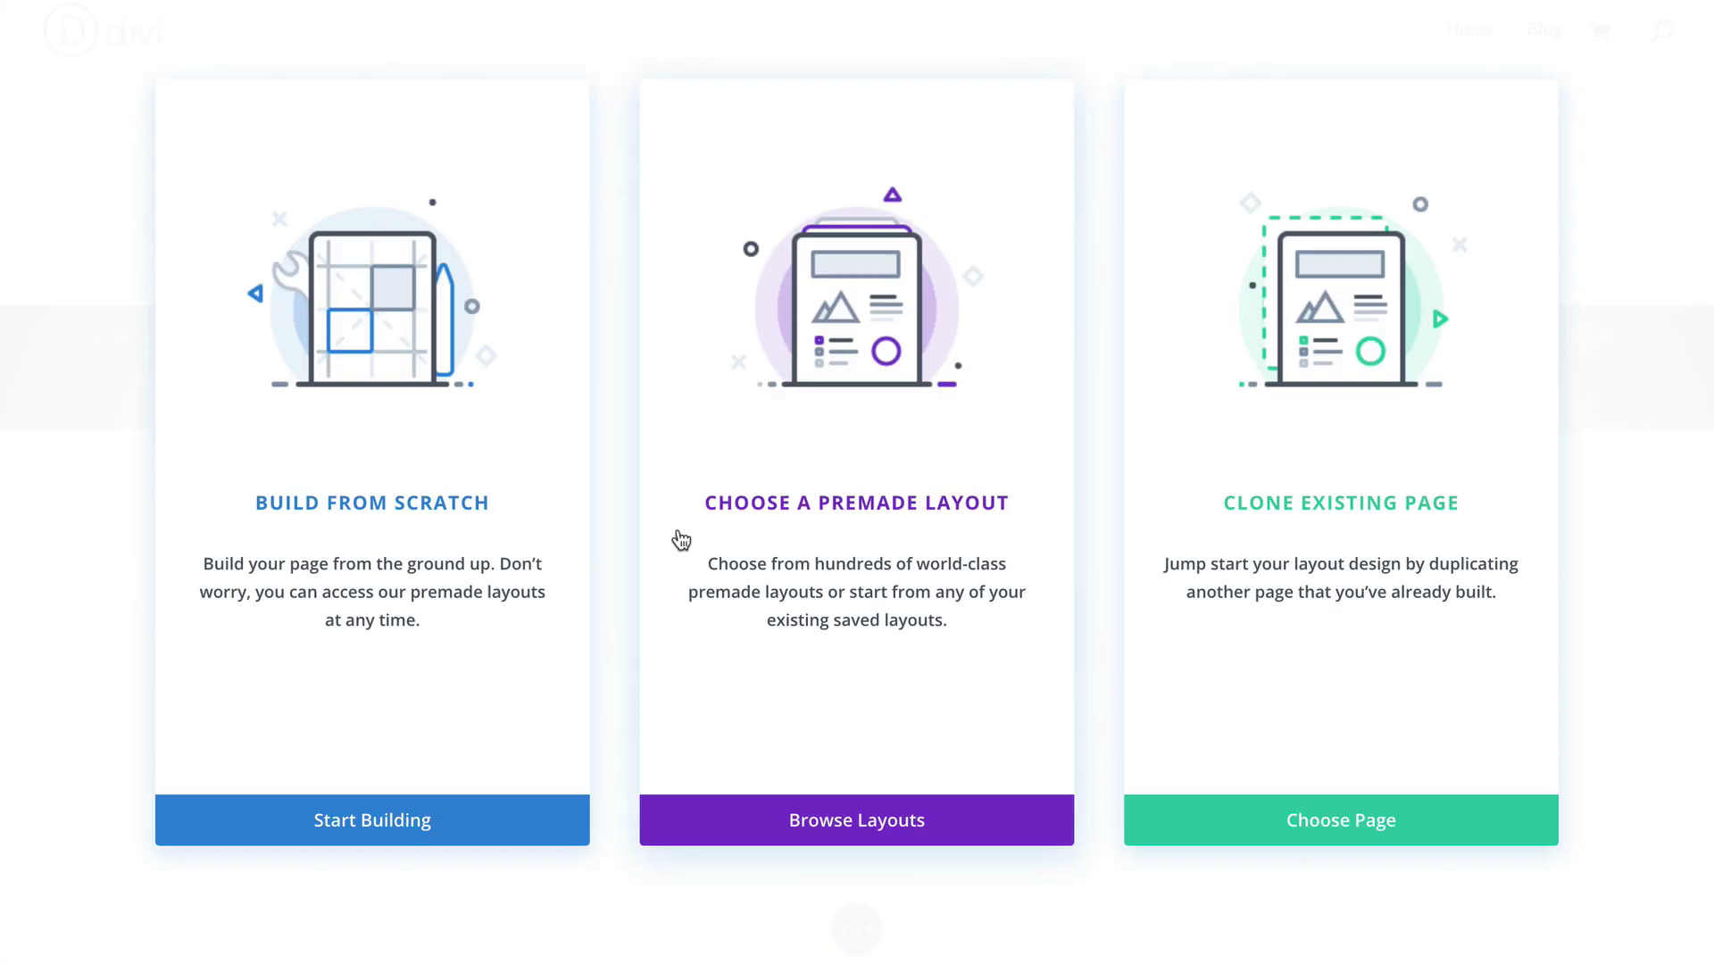
left_click(370, 514)
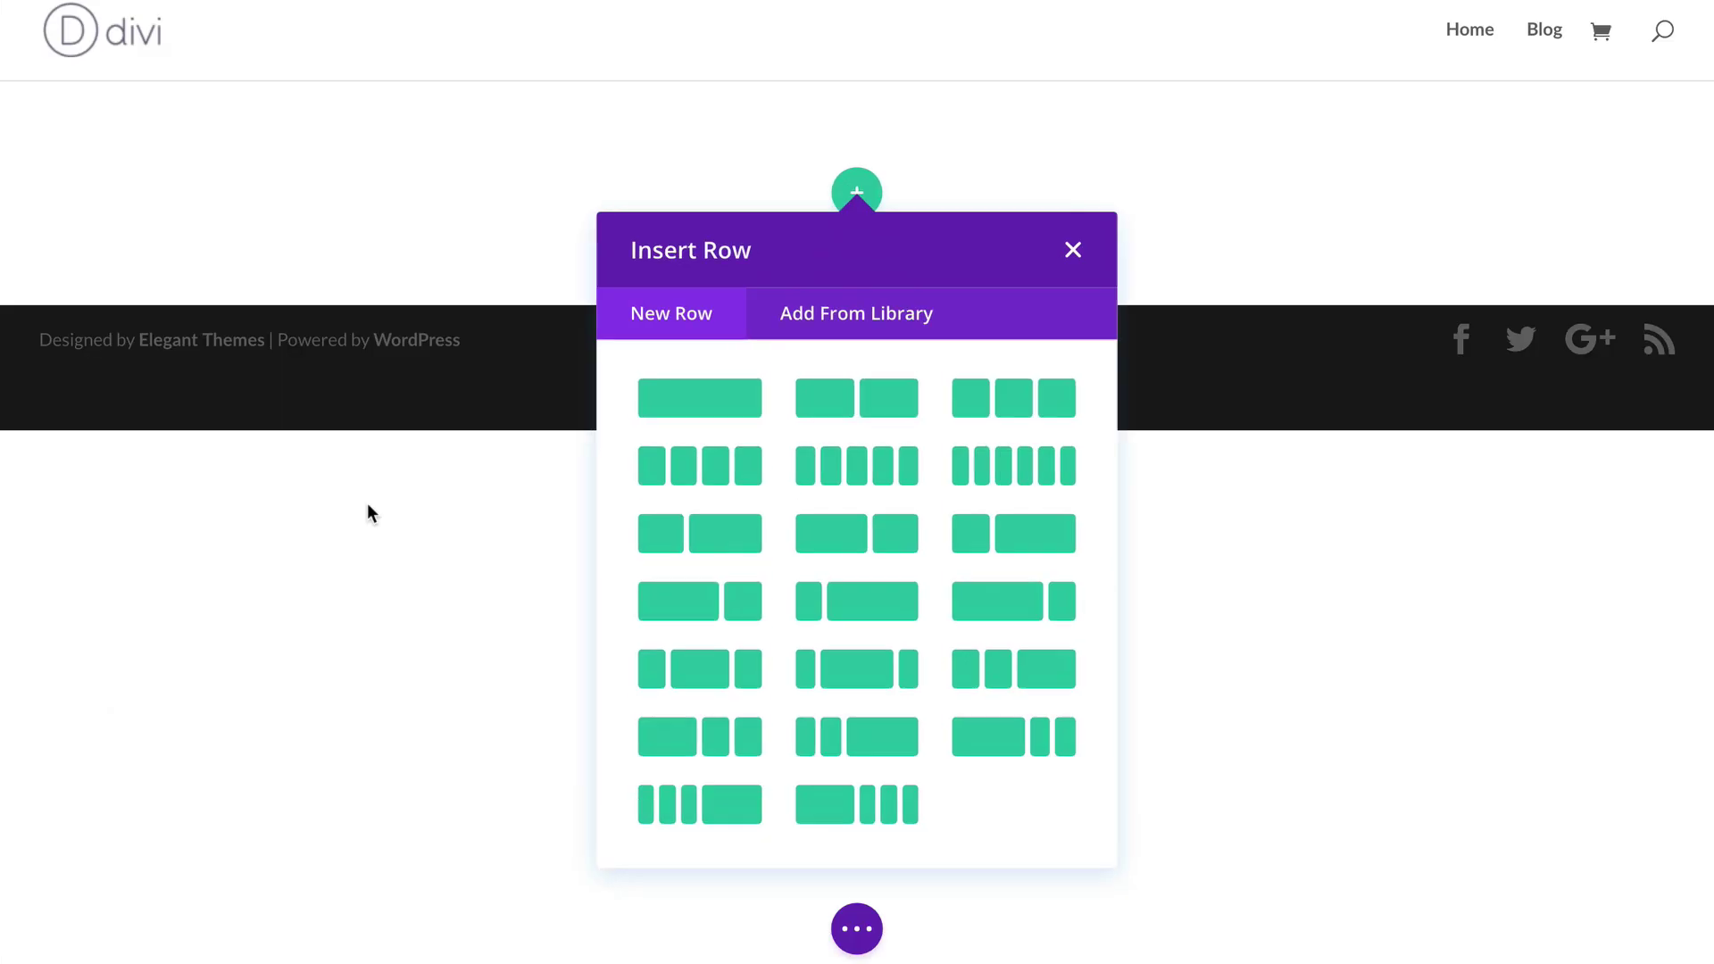
left_click(1074, 252)
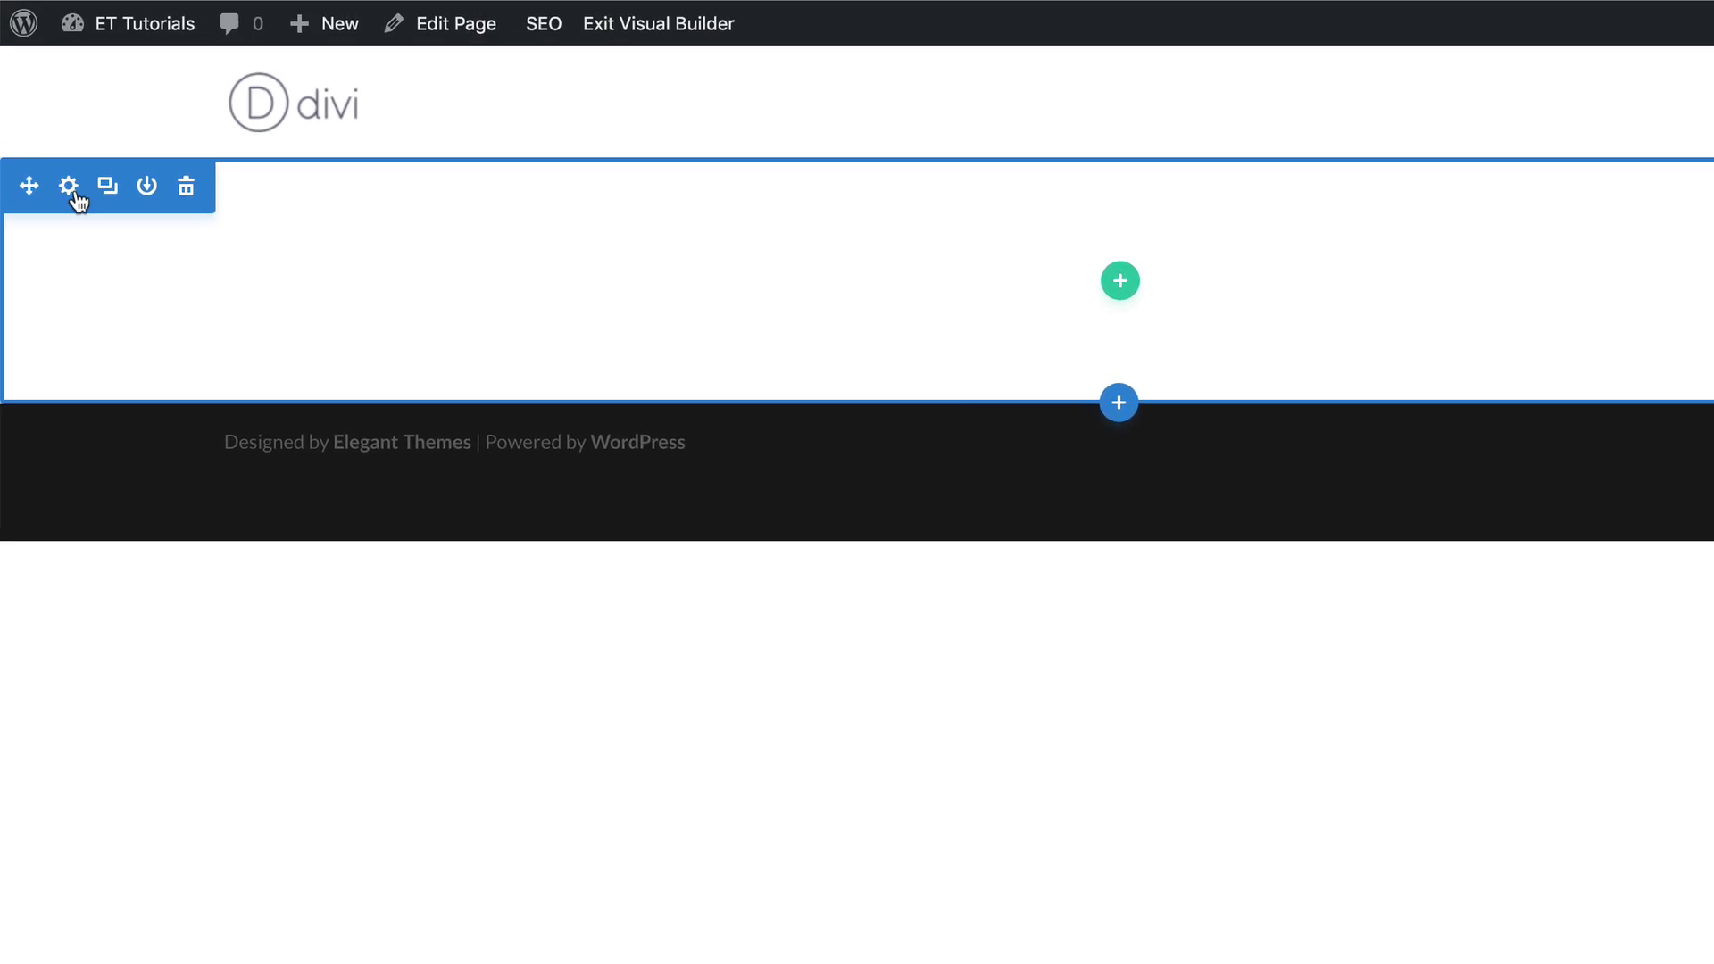
Add a background gradient to the empty section and set its first colour to white (#ffffff).
left_click(71, 187)
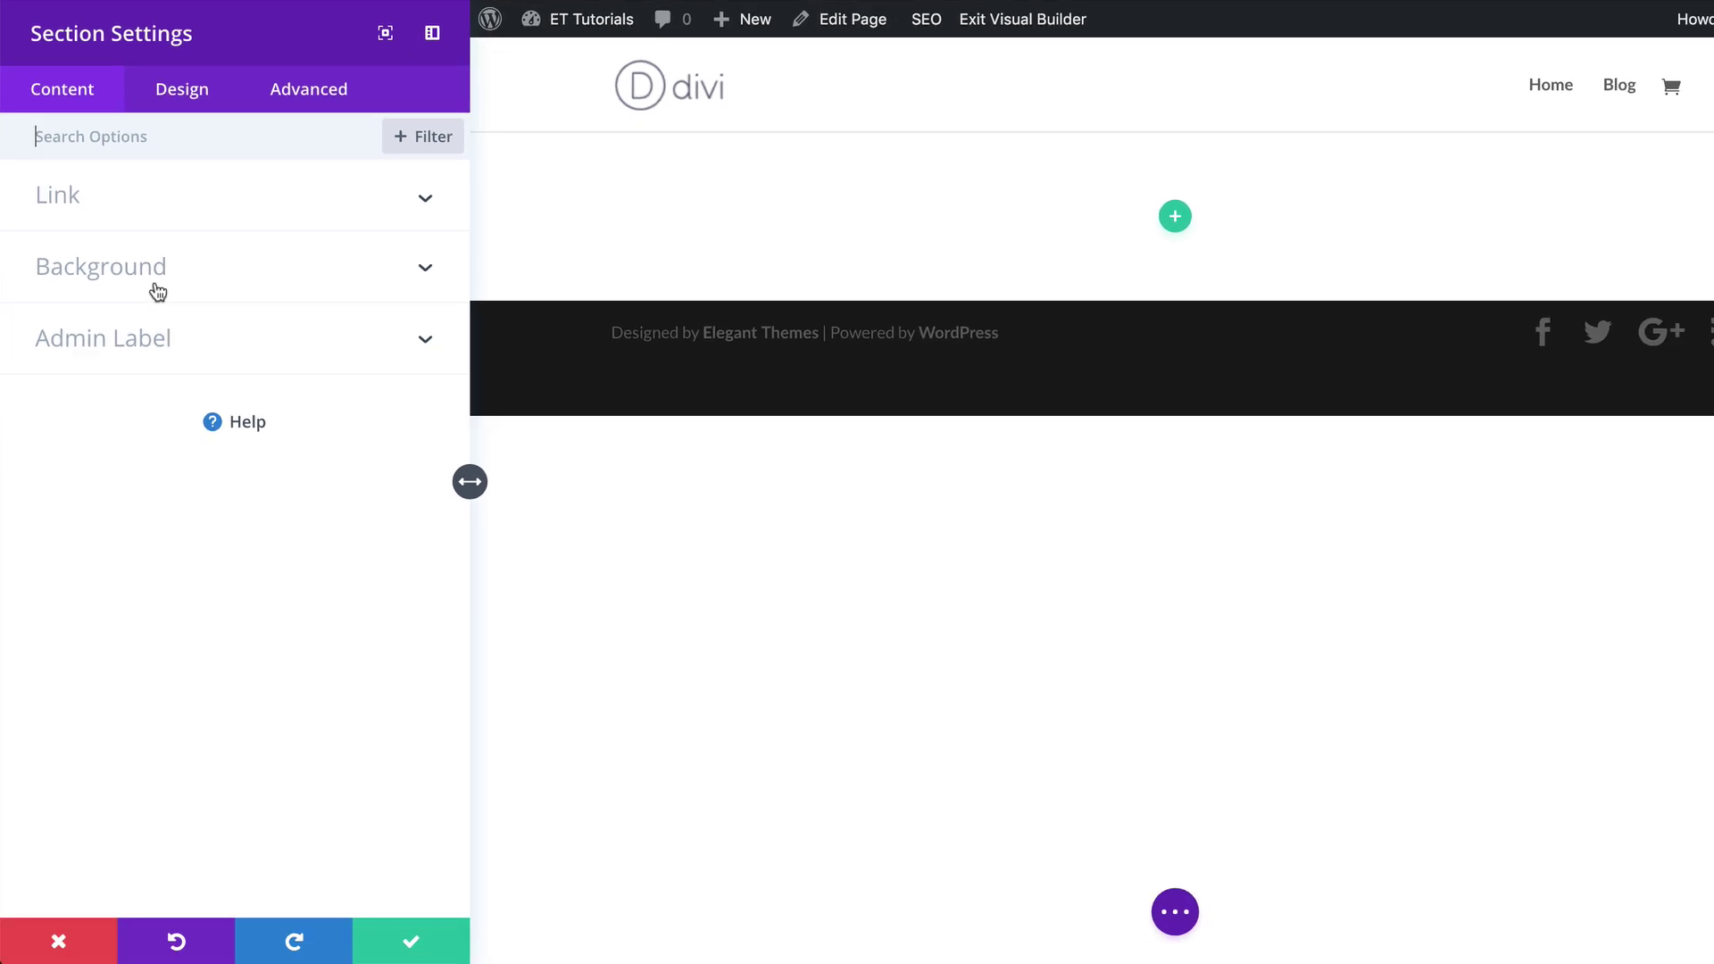
left_click(152, 268)
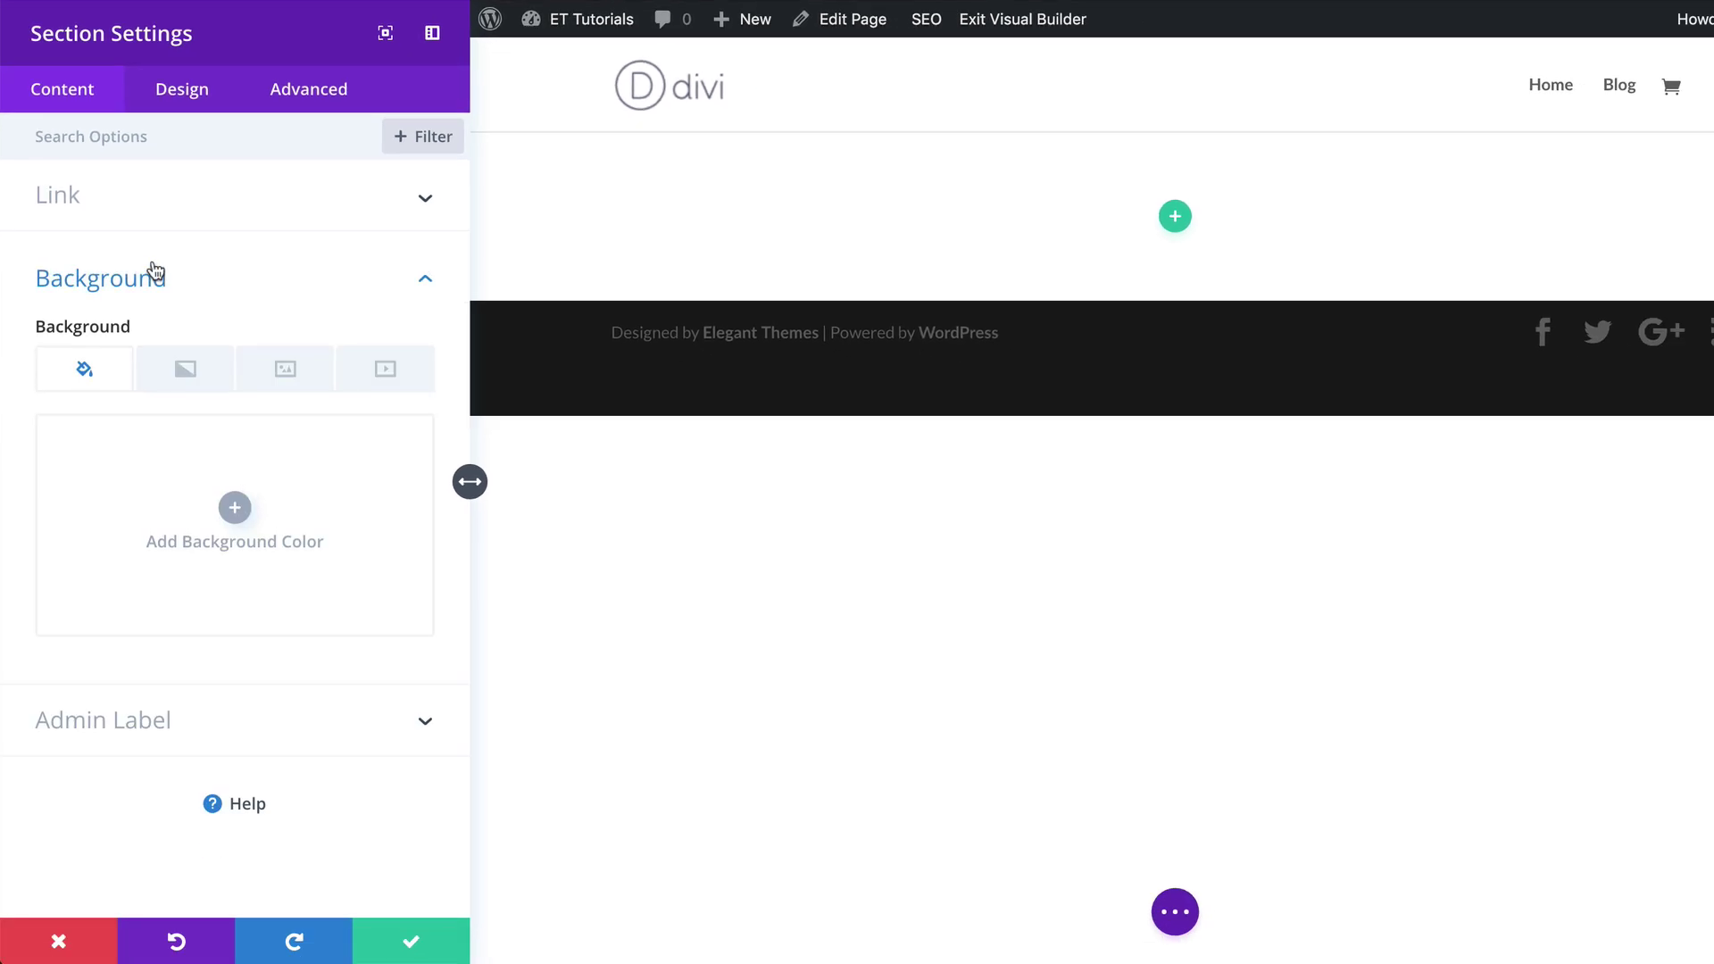
left_click(192, 382)
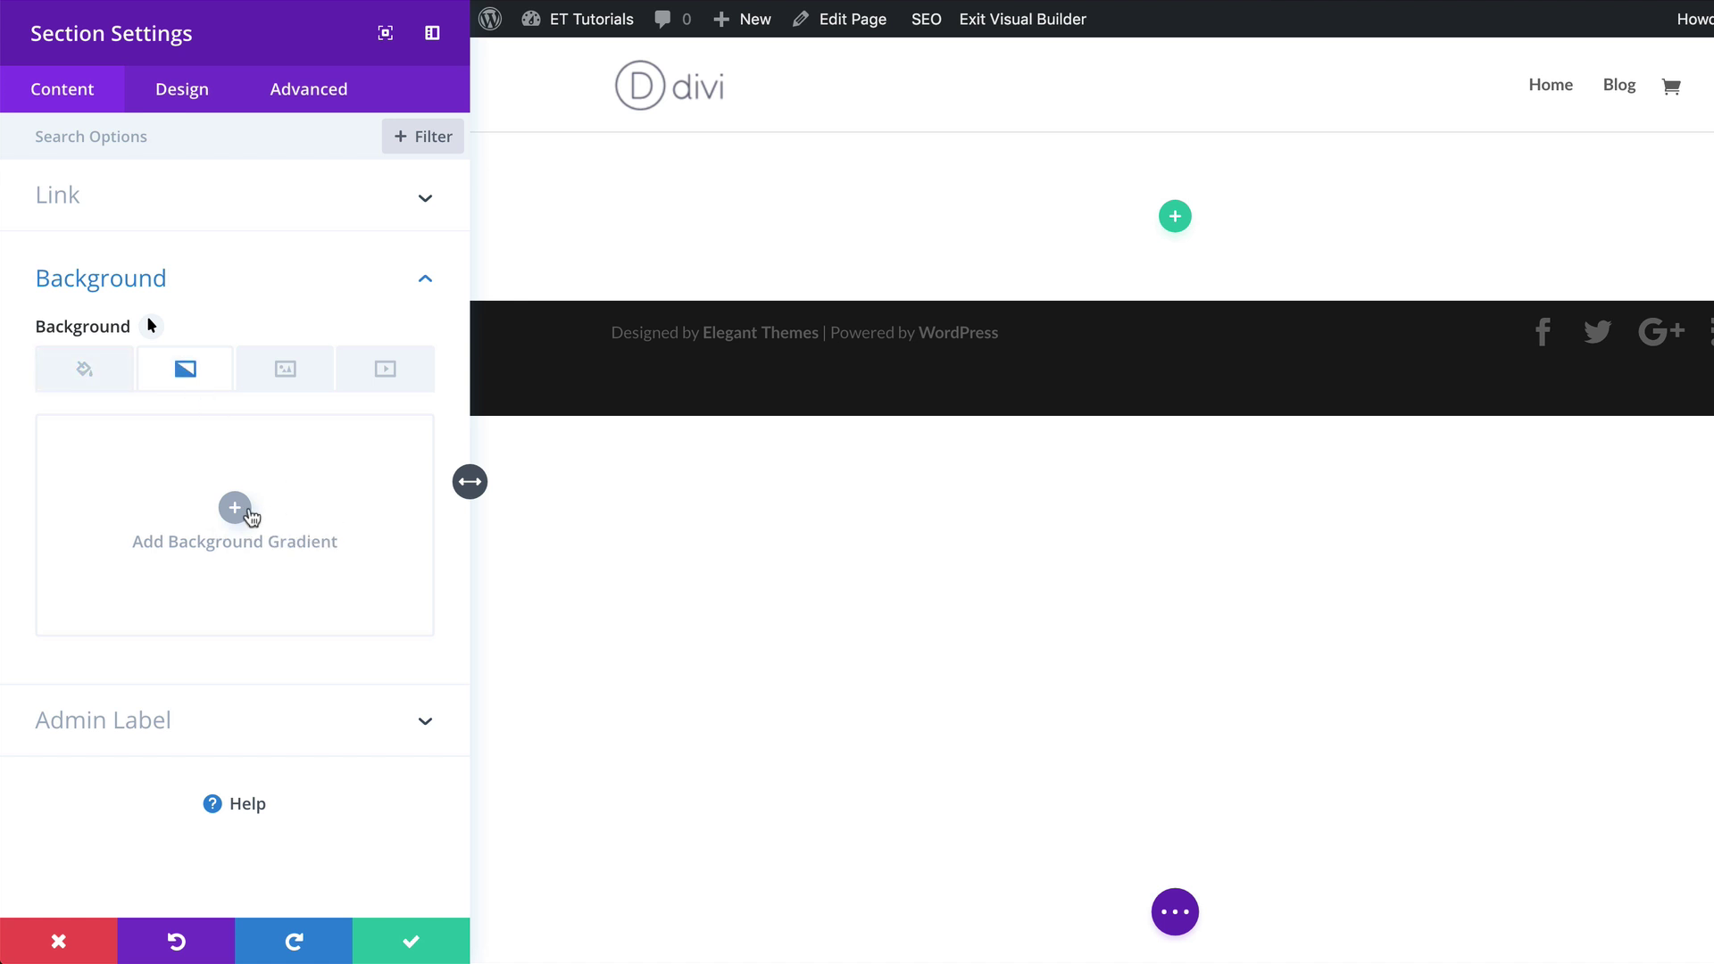
left_click(235, 509)
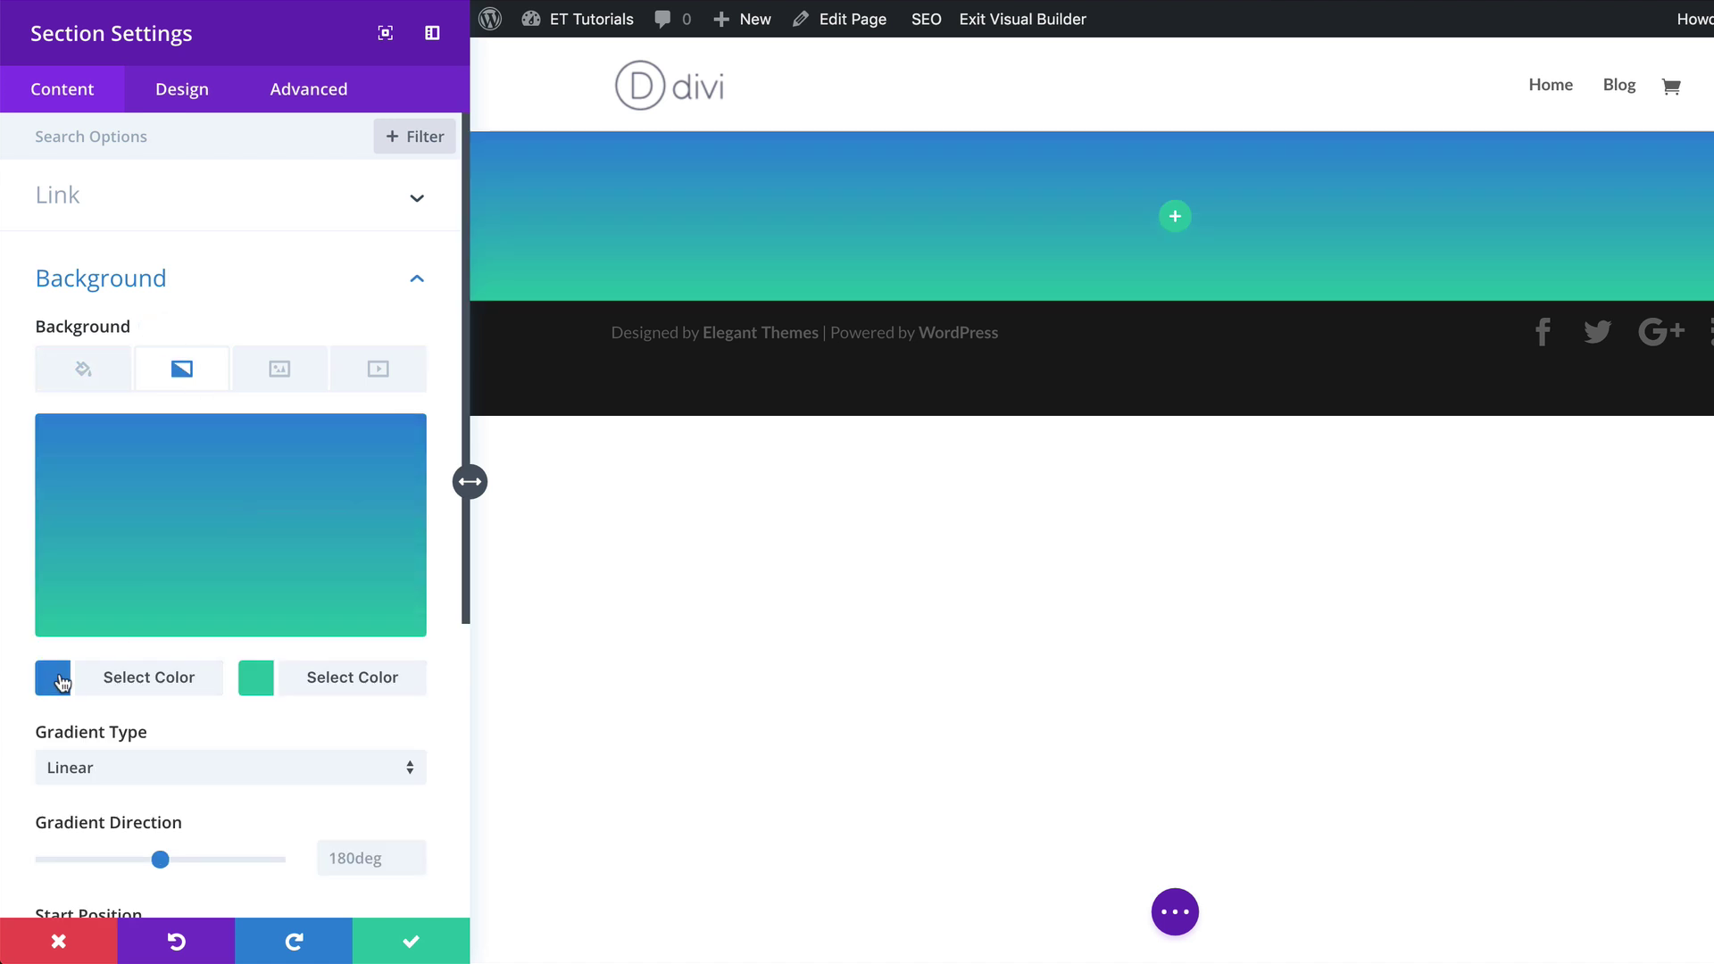
left_click(55, 683)
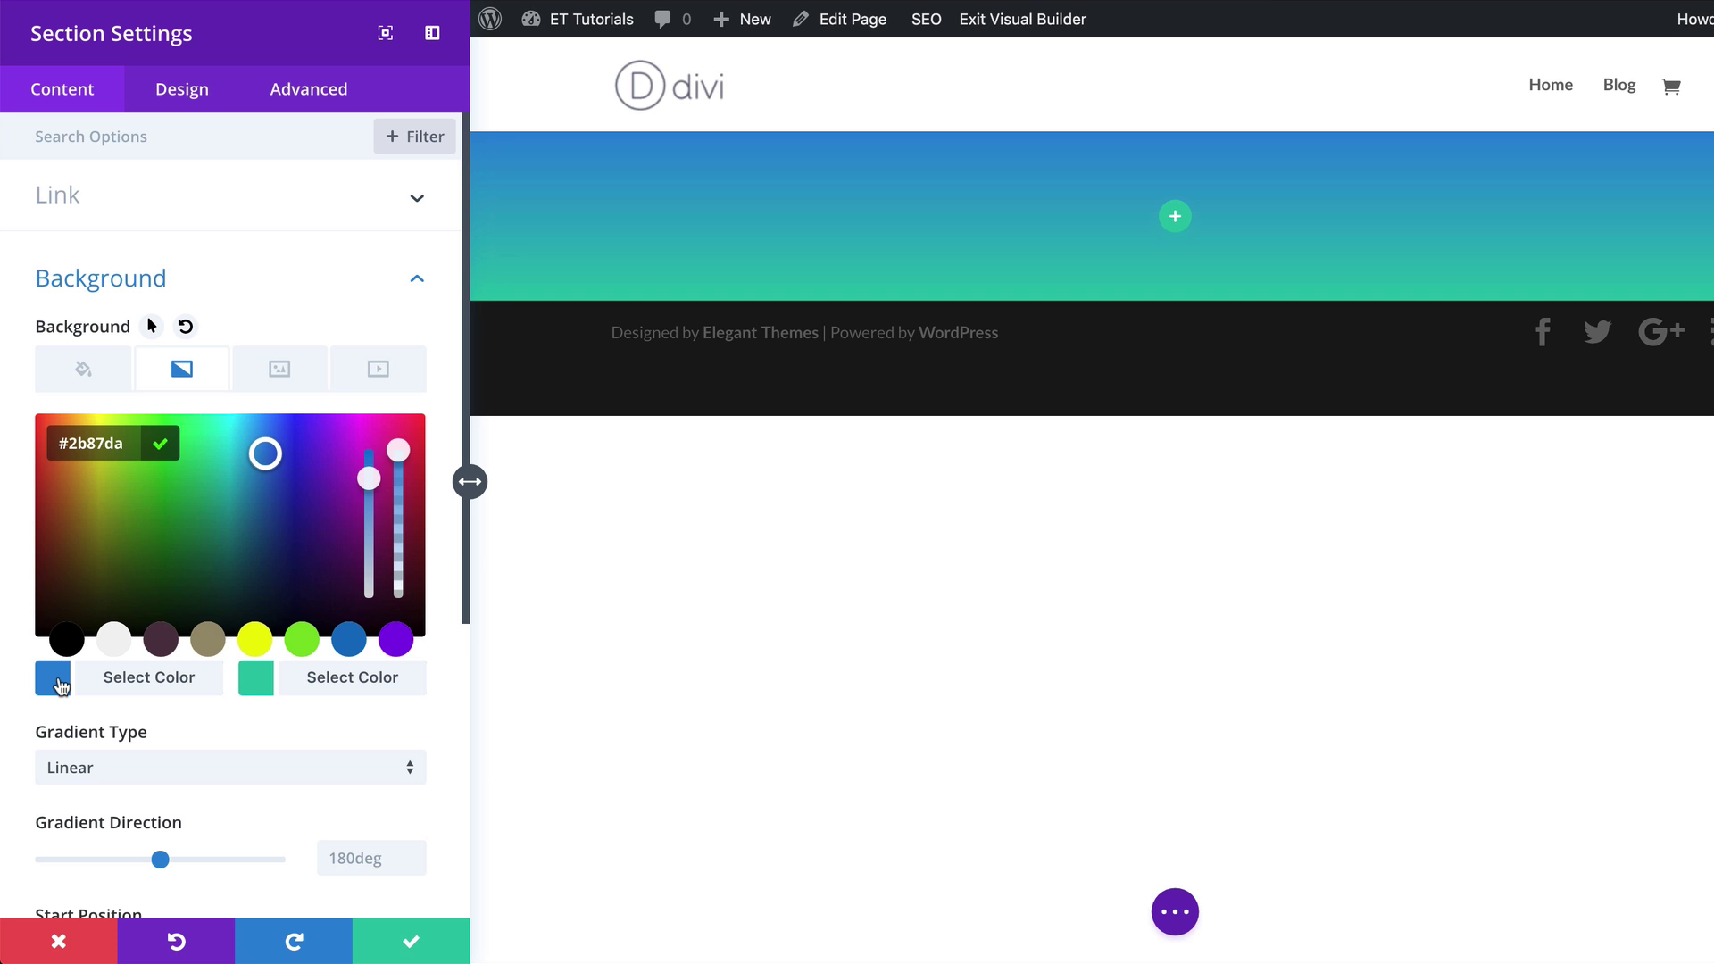
left_click(114, 639)
left_click(38, 422)
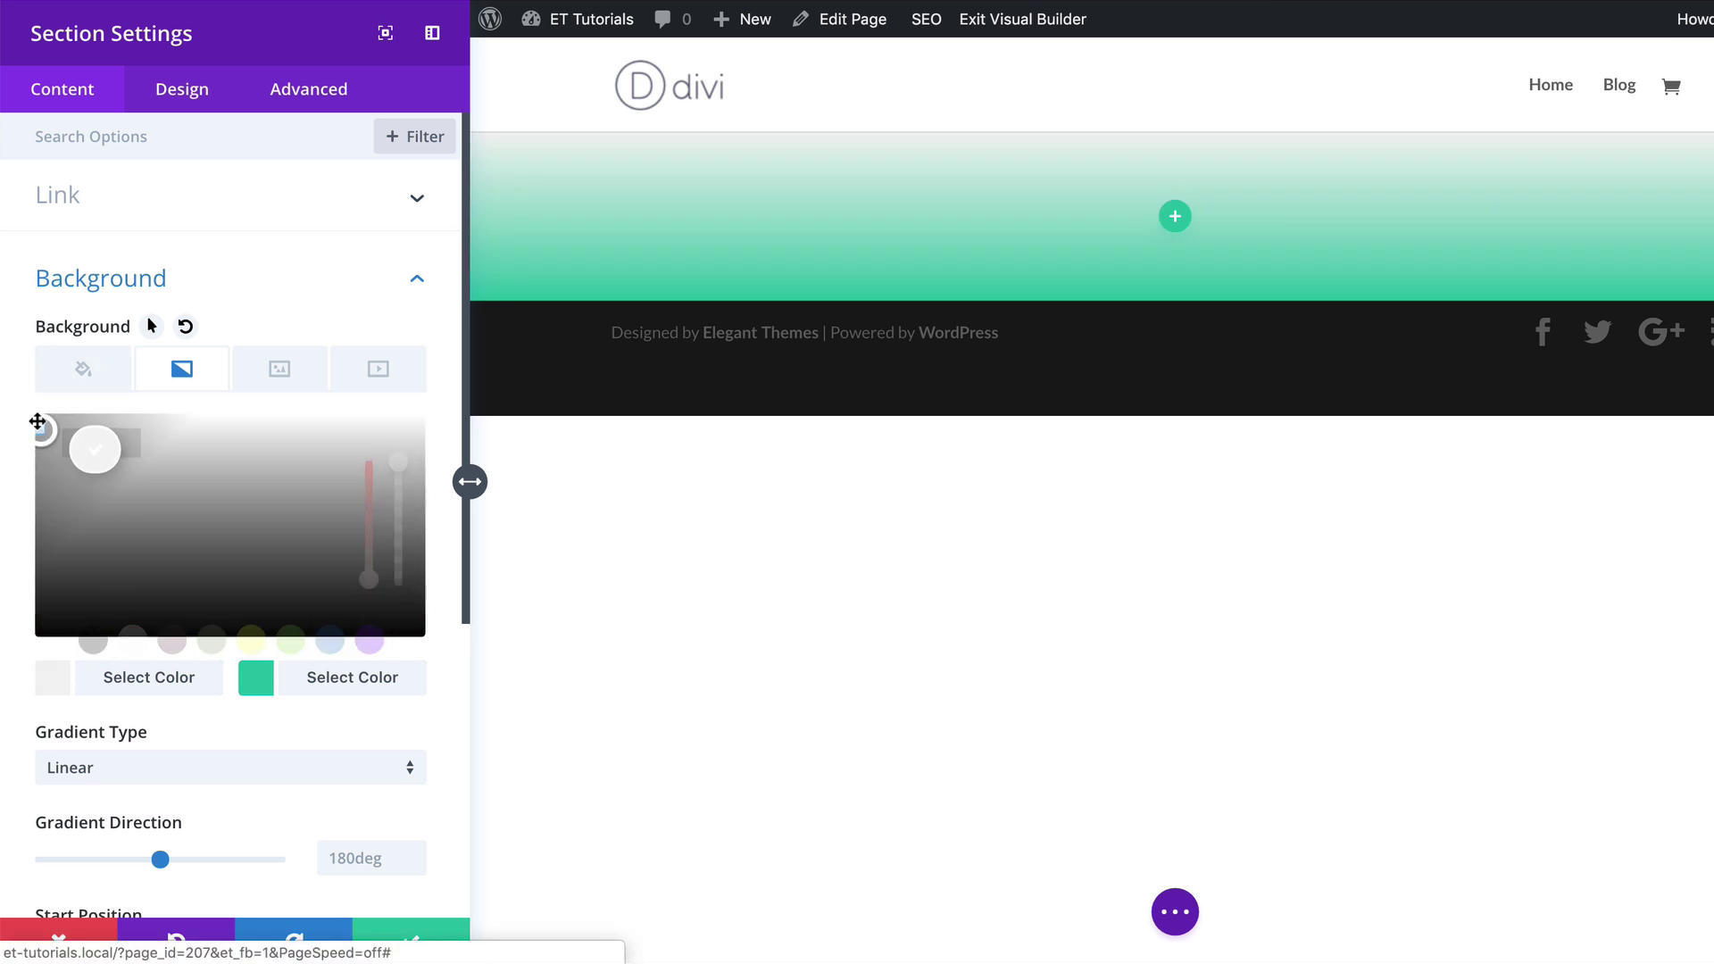
Set the second colour of the section's background gradient to #757f1e.
left_click(256, 678)
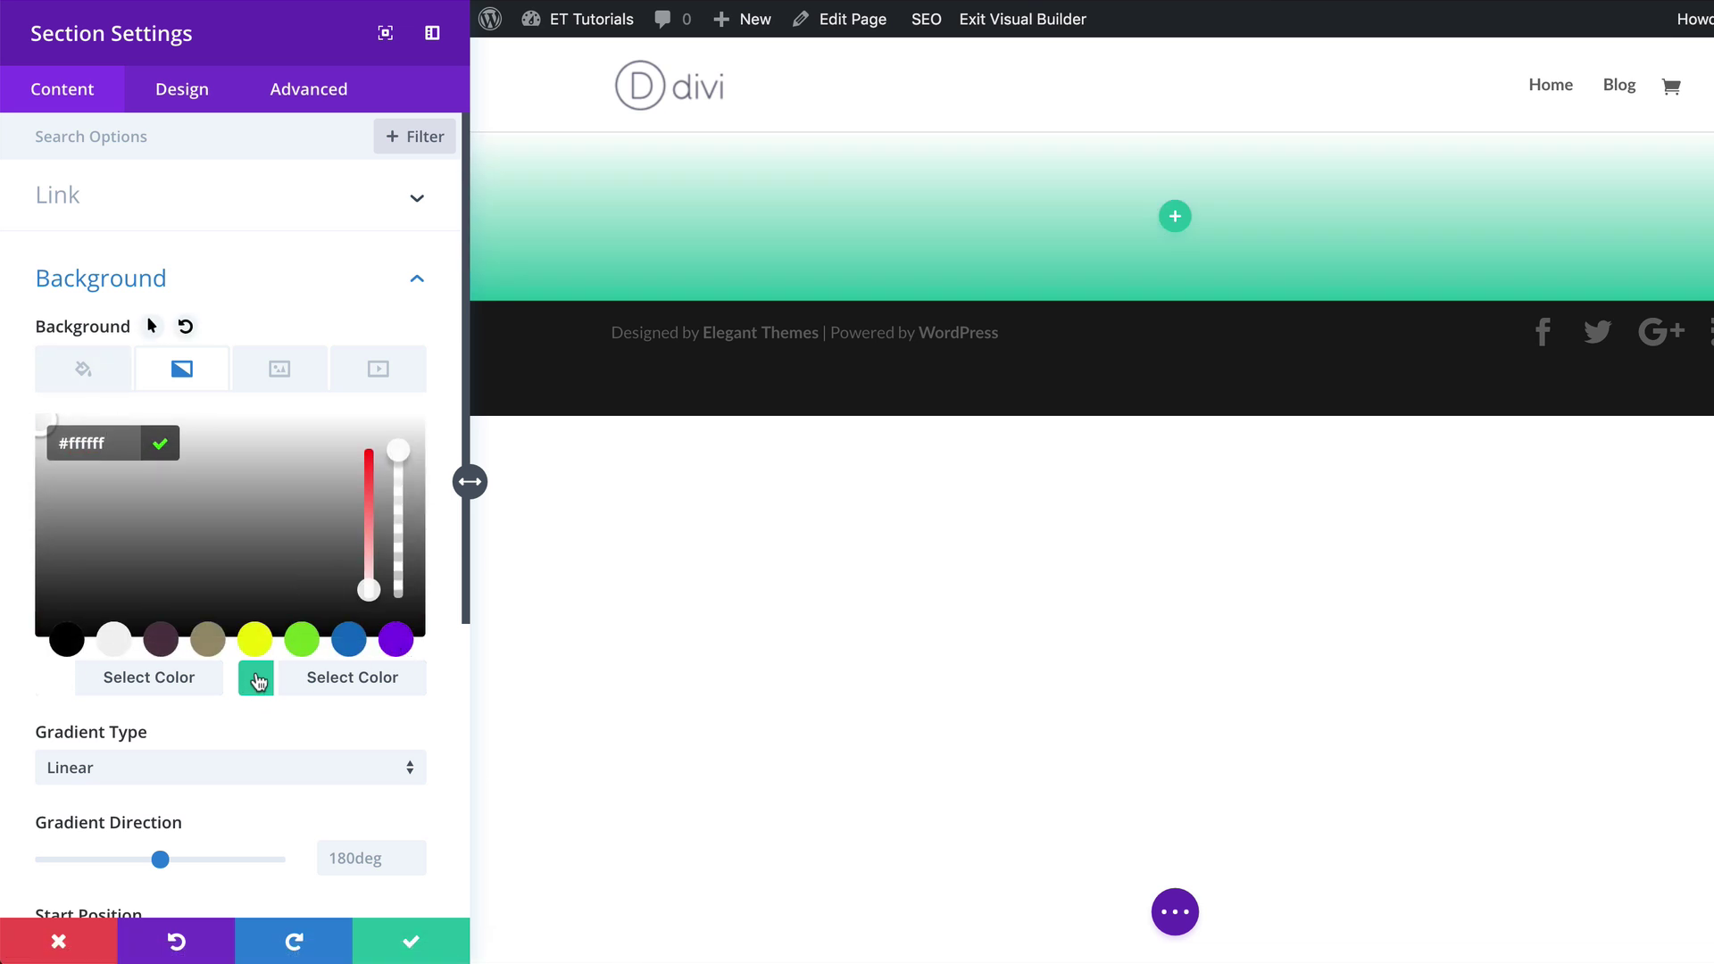
left_click_drag(67, 441, 133, 436)
type("757f1e")
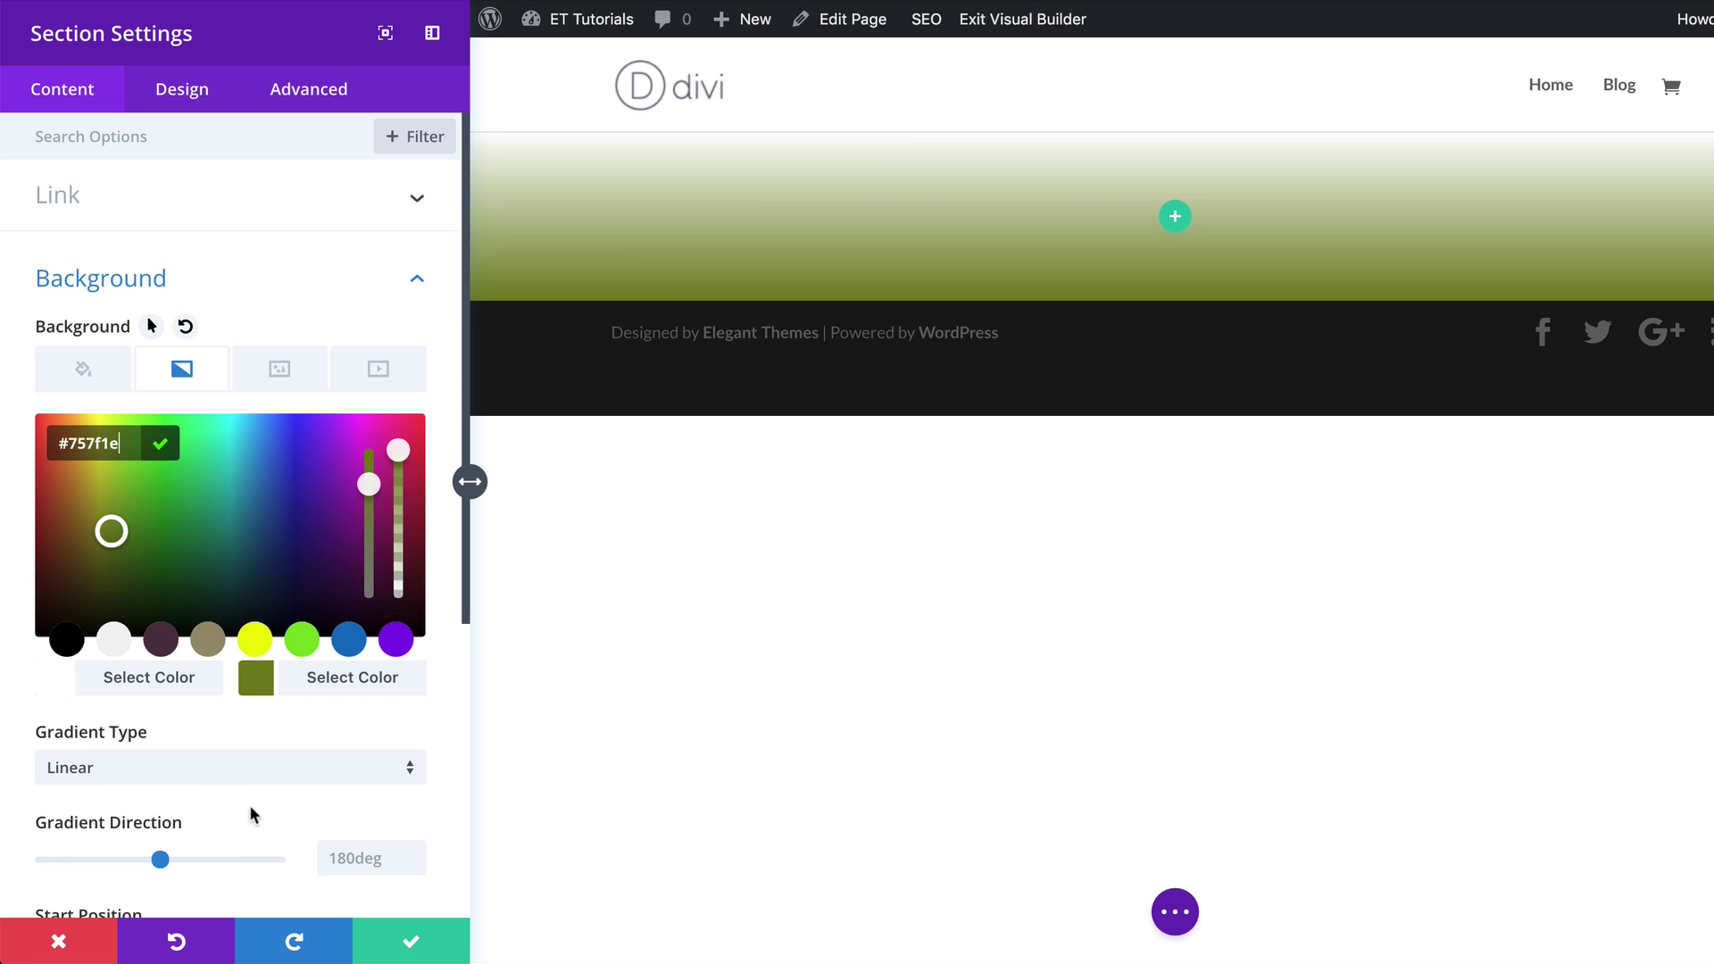
Set the section background's gradient direction to 90deg.
scroll(253, 812, "down", 1)
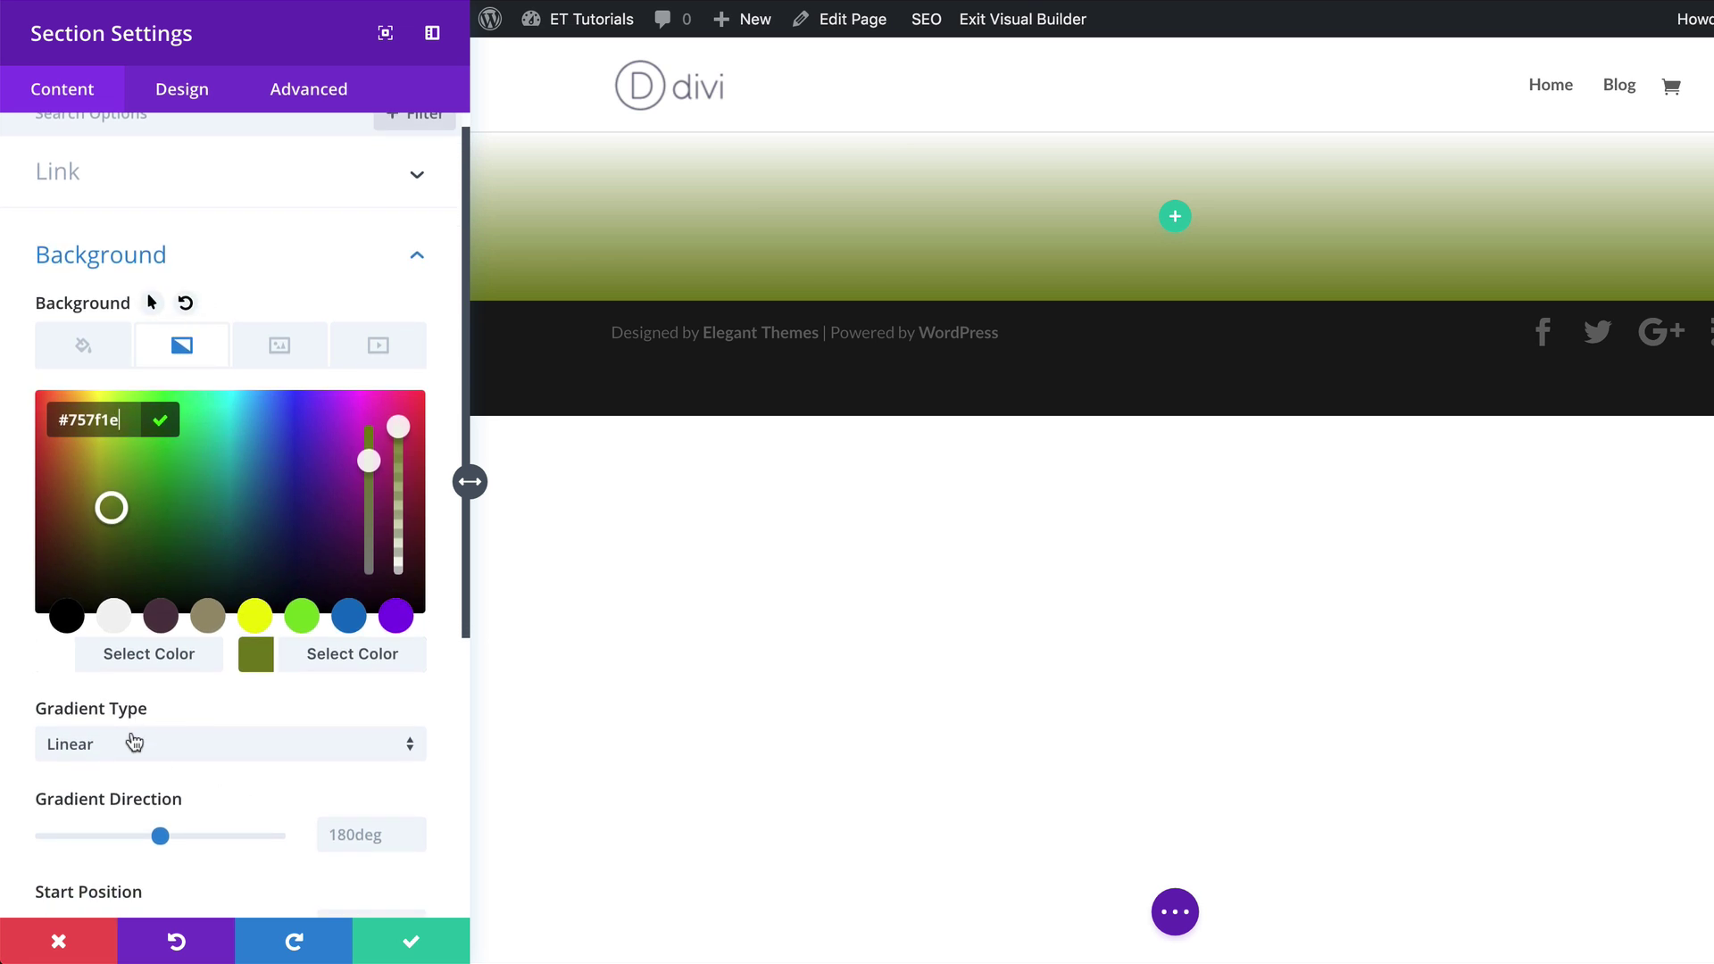
scroll(306, 765, "down", 1)
scroll(306, 765, "down", 2)
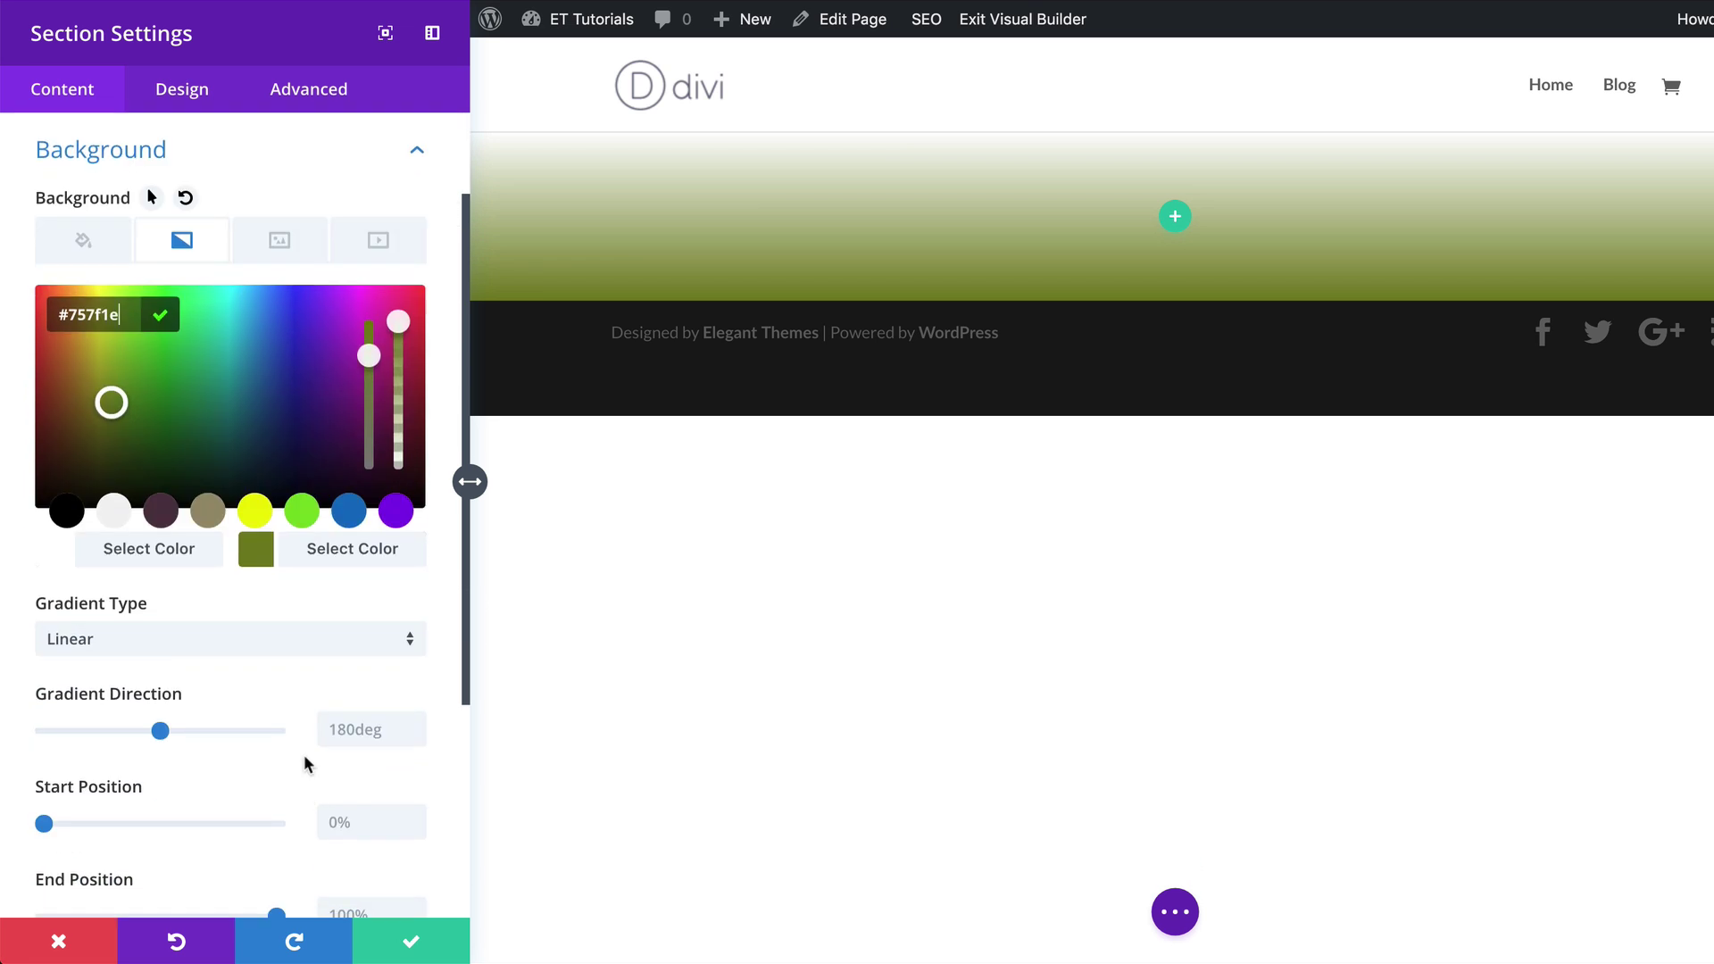
left_click(370, 728)
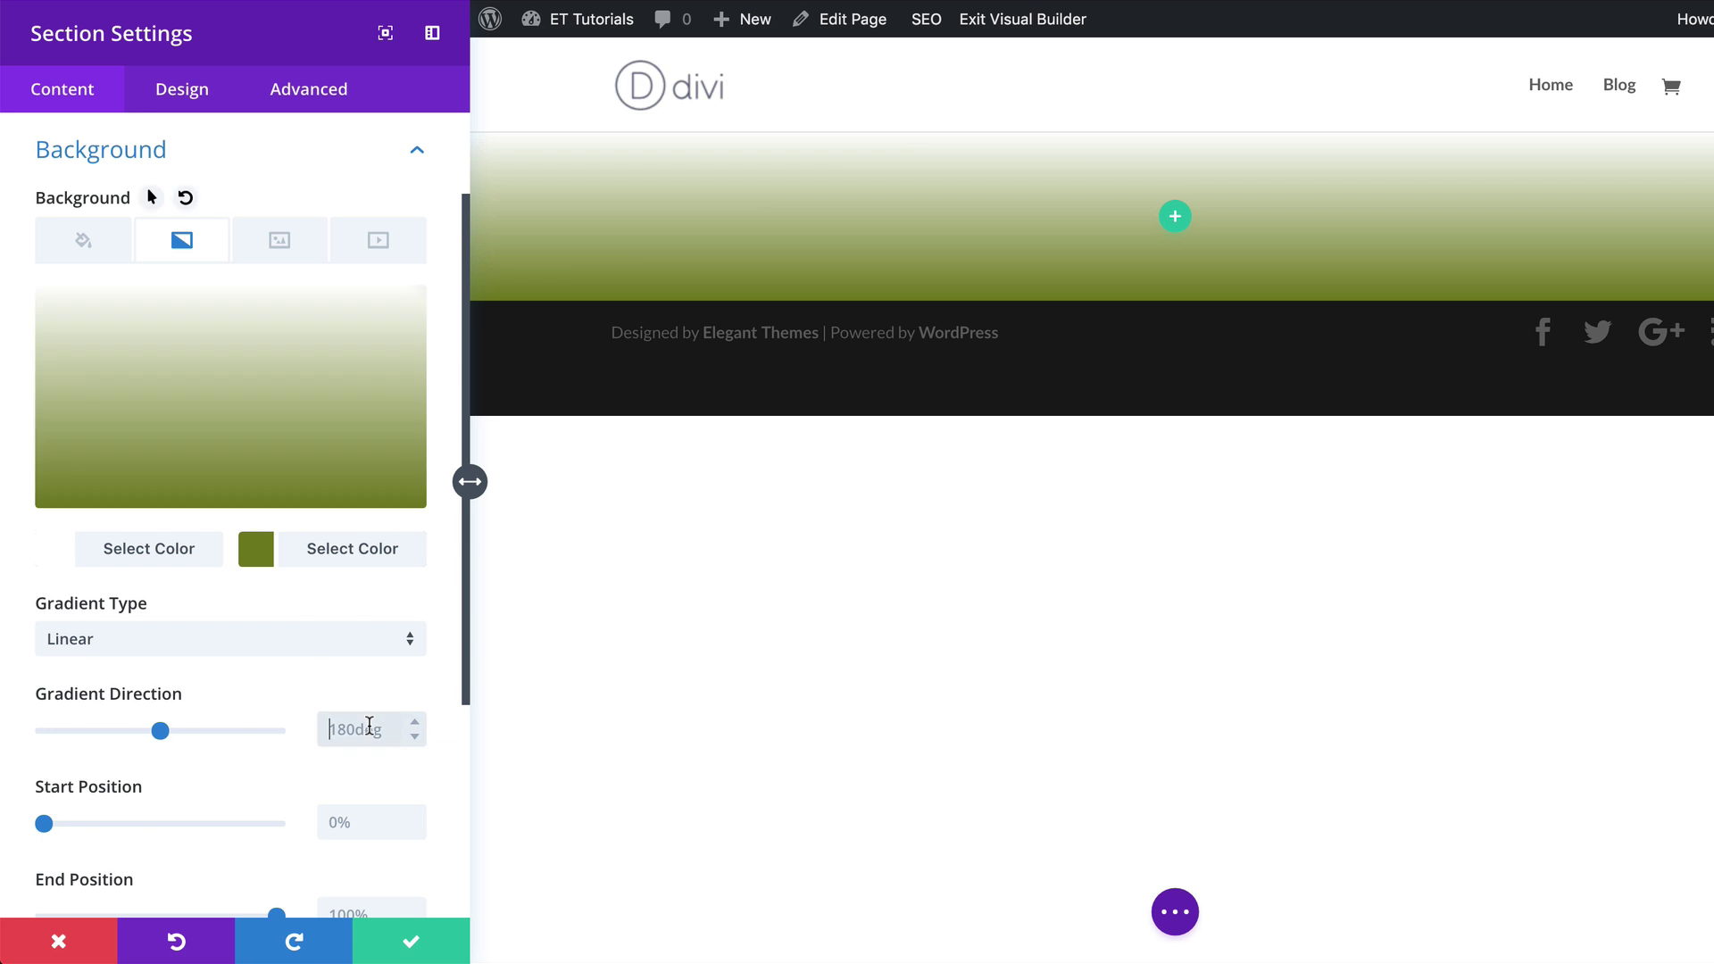
type("90")
left_click(223, 804)
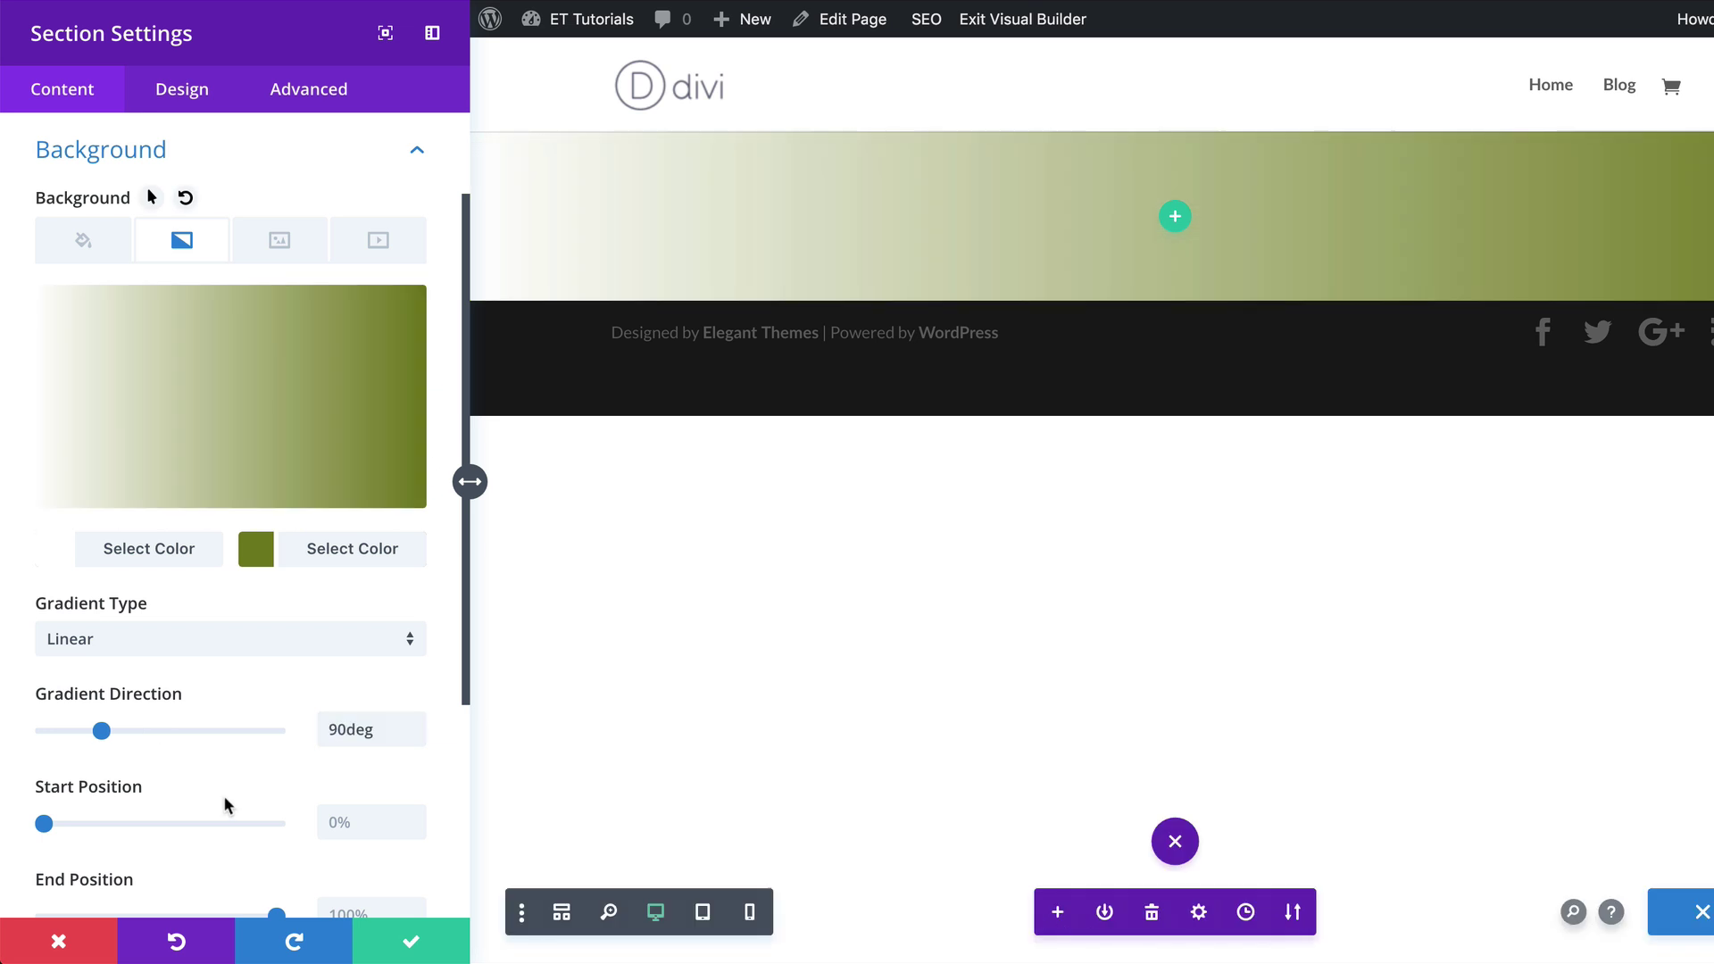
Set both the start position and the end position of the section's gradient to 50%.
scroll(241, 844, "down", 3)
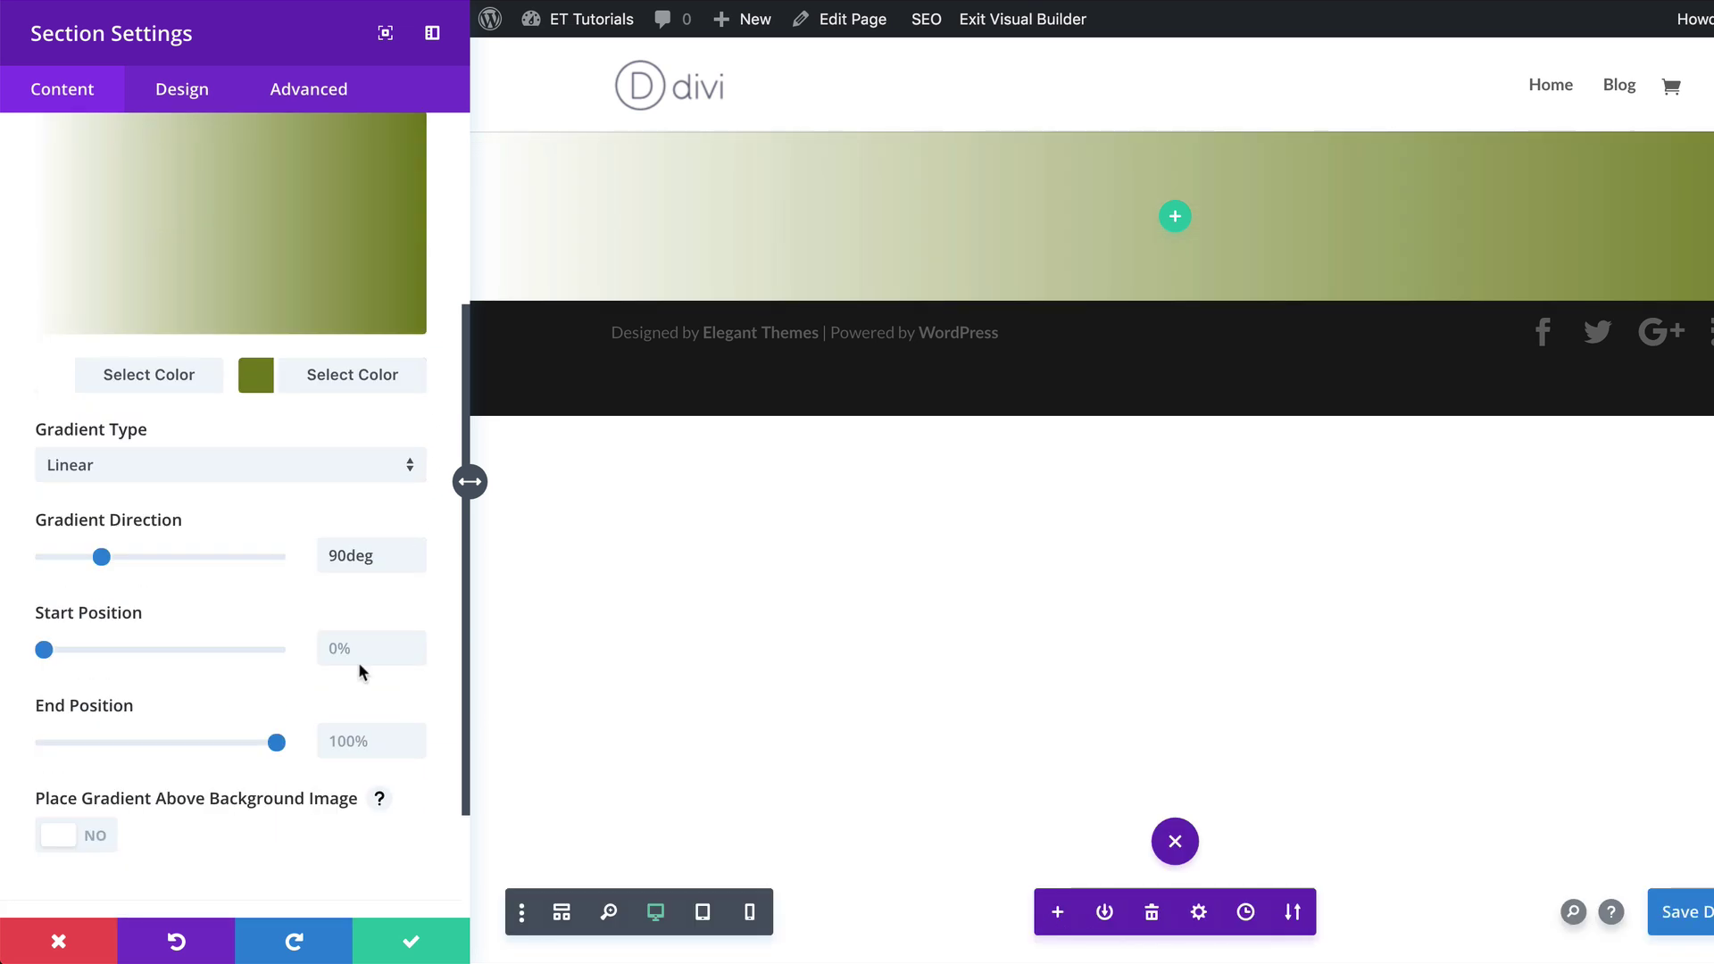
left_click(365, 651)
type("50")
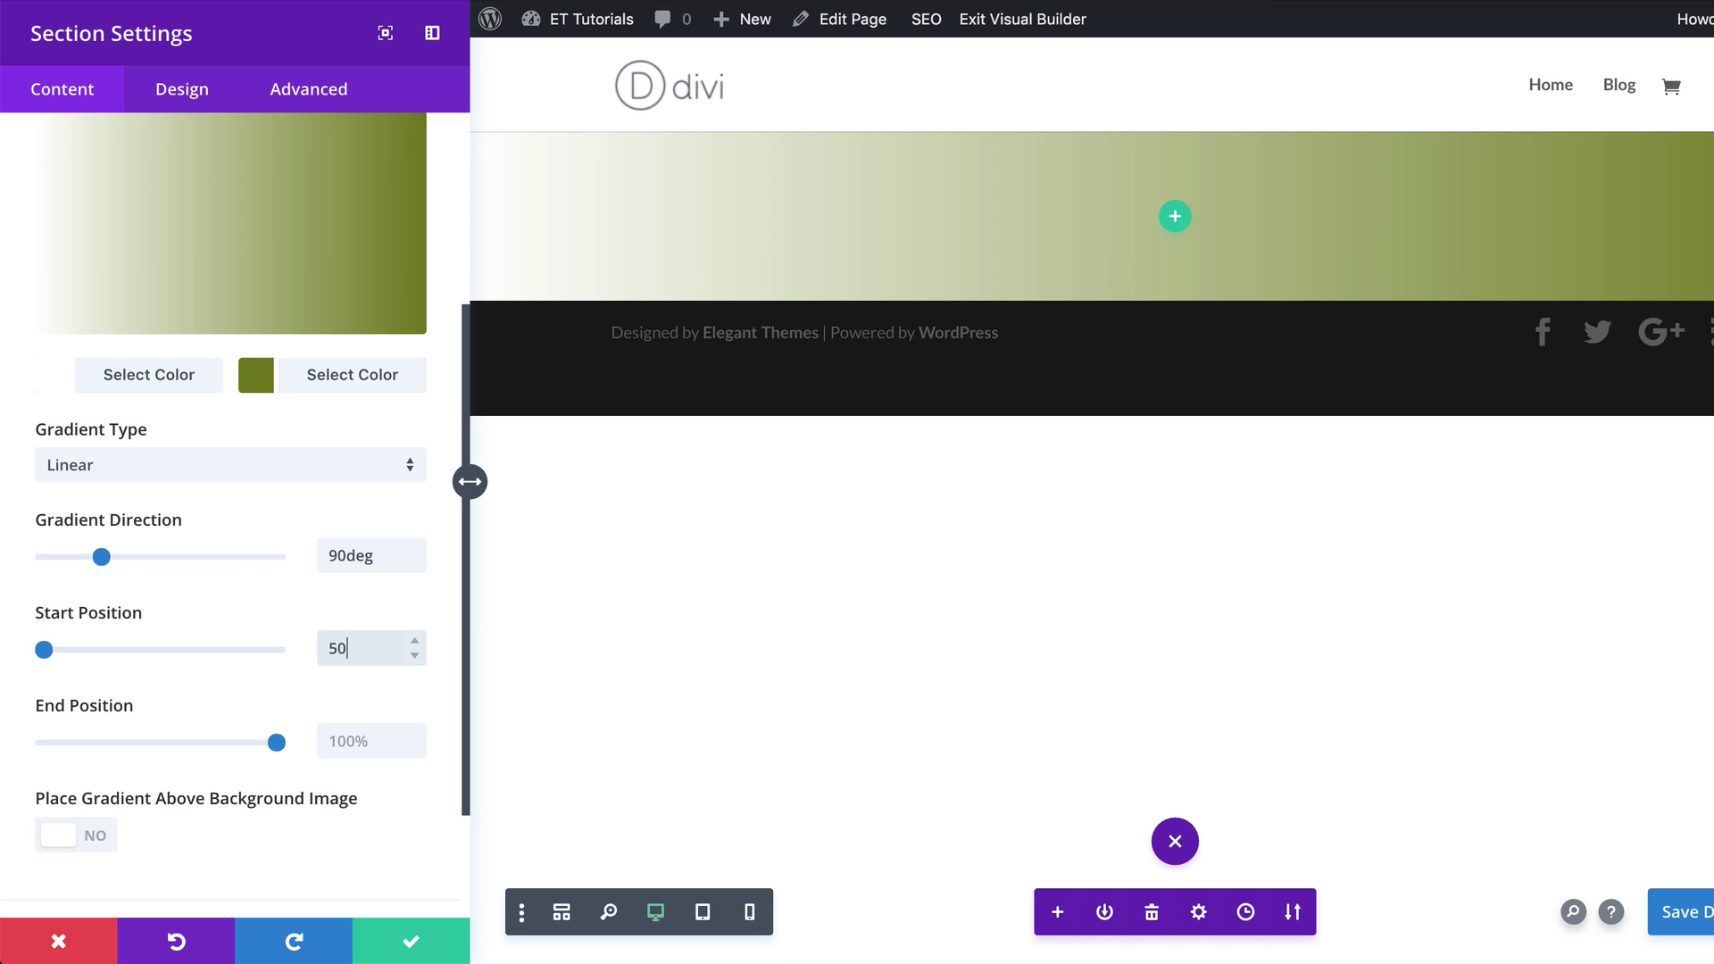
left_click(341, 744)
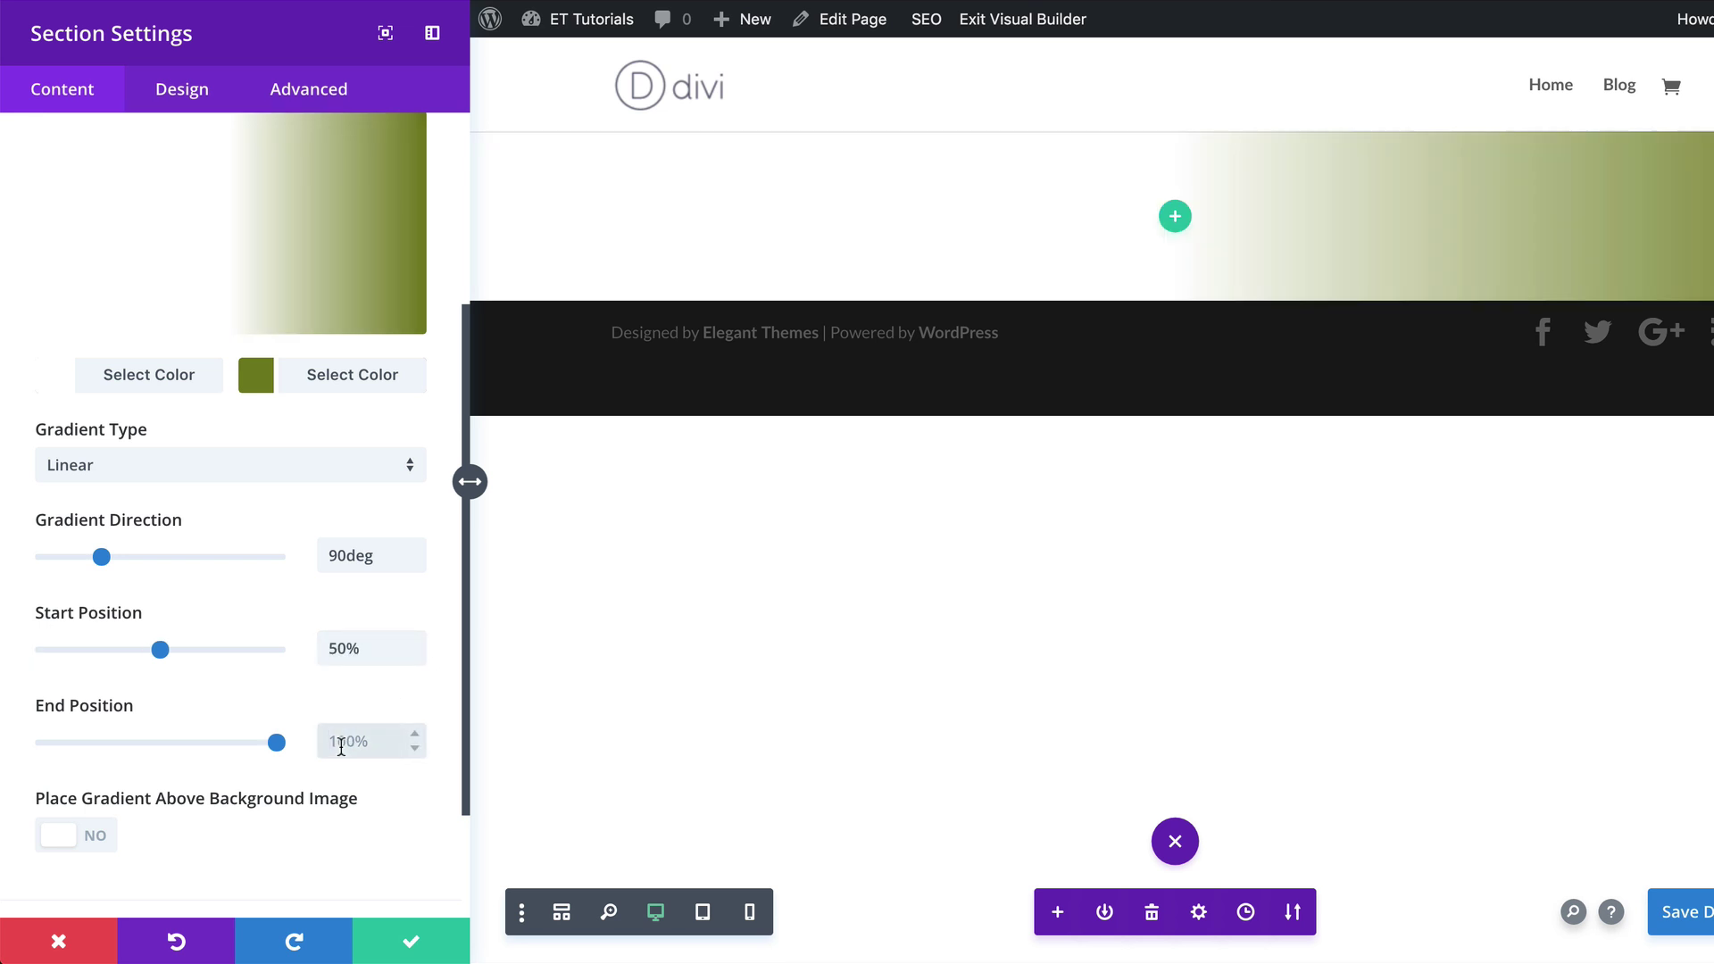
type("50")
left_click(554, 756)
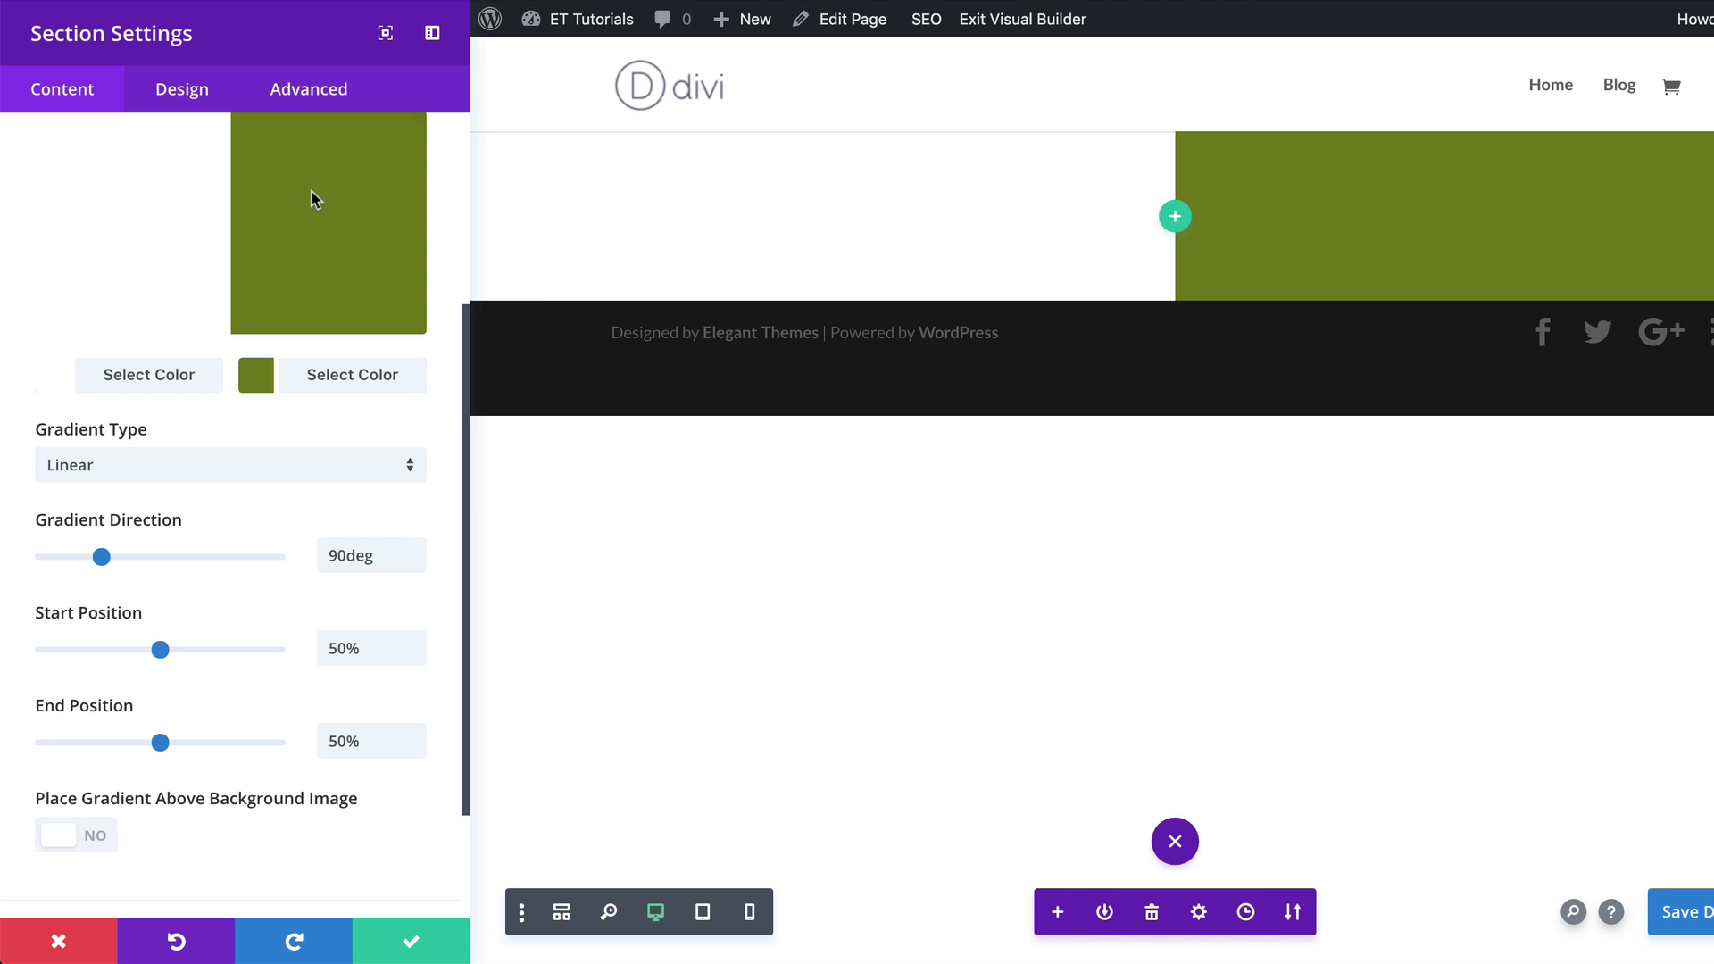
Set the section's top and bottom custom padding to a linked 130px and save the section settings.
left_click(189, 98)
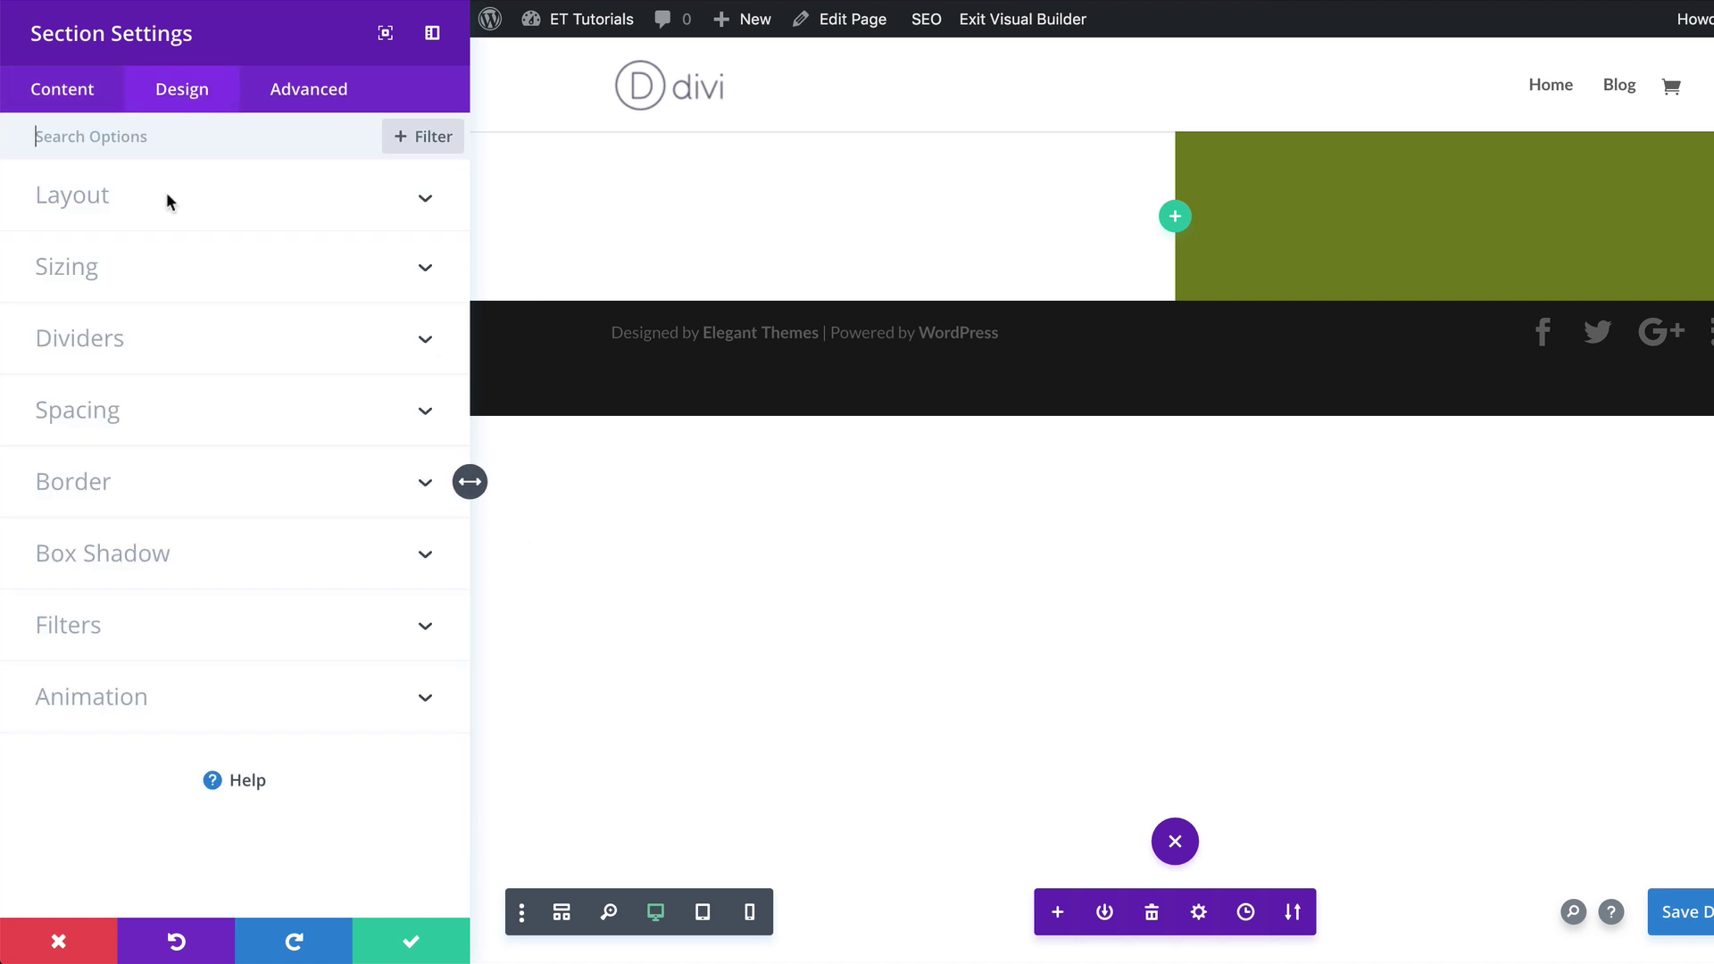
left_click(104, 412)
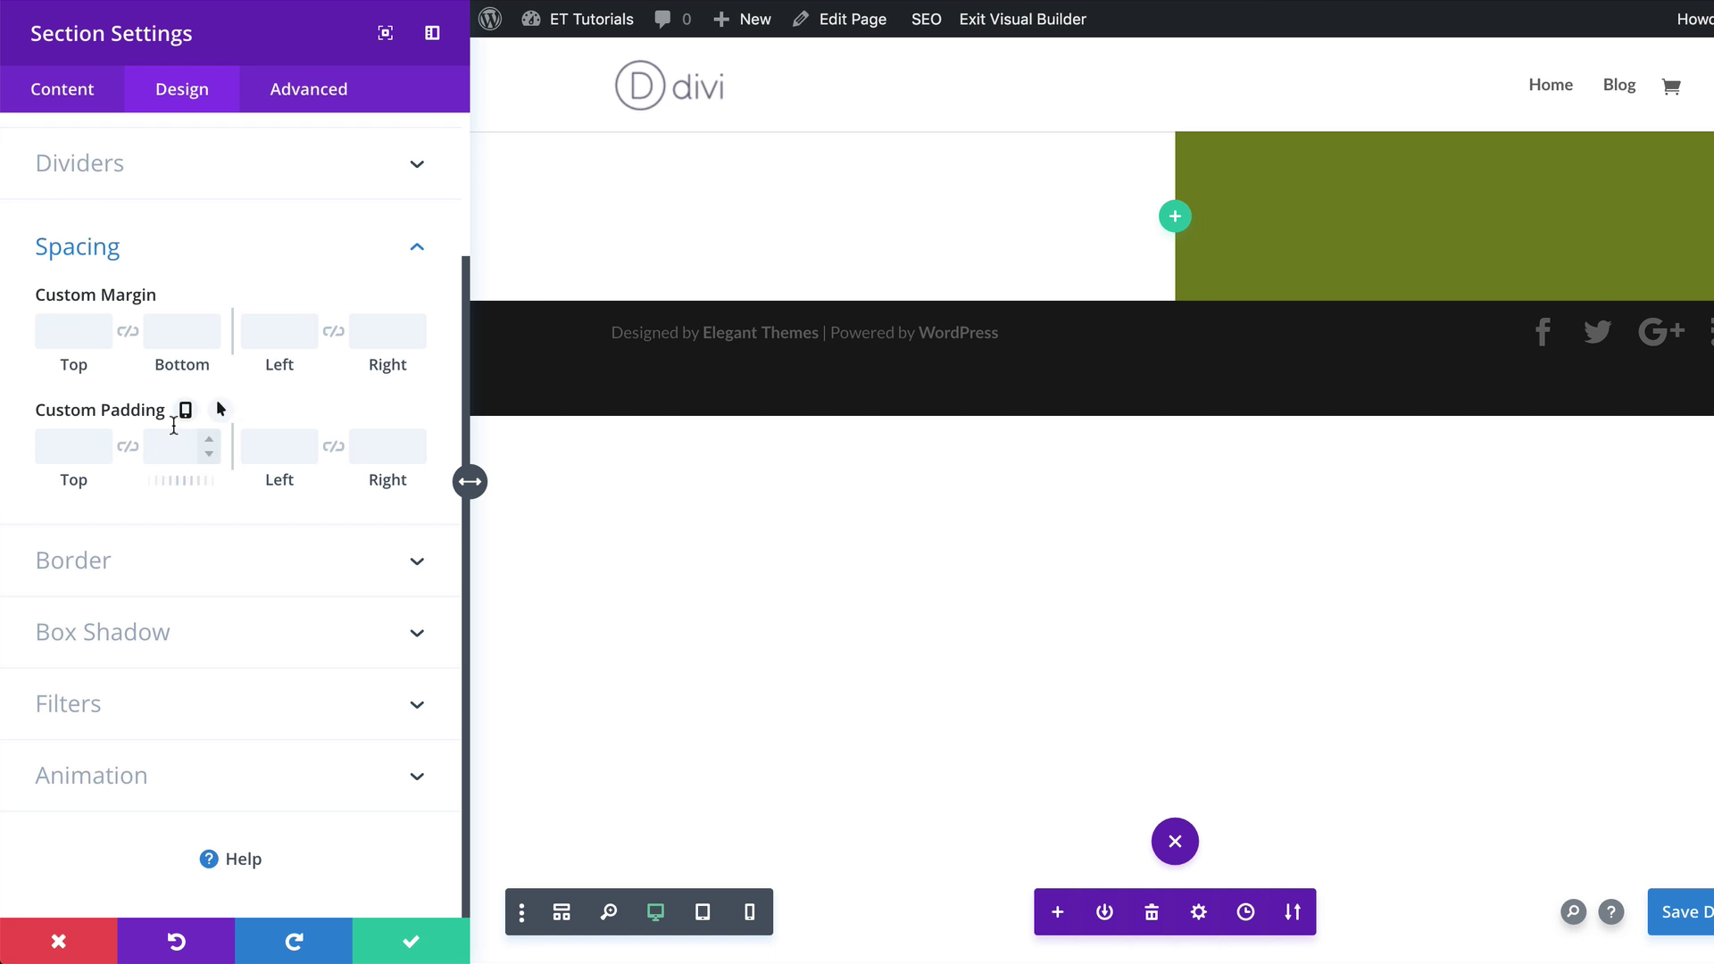
left_click(66, 443)
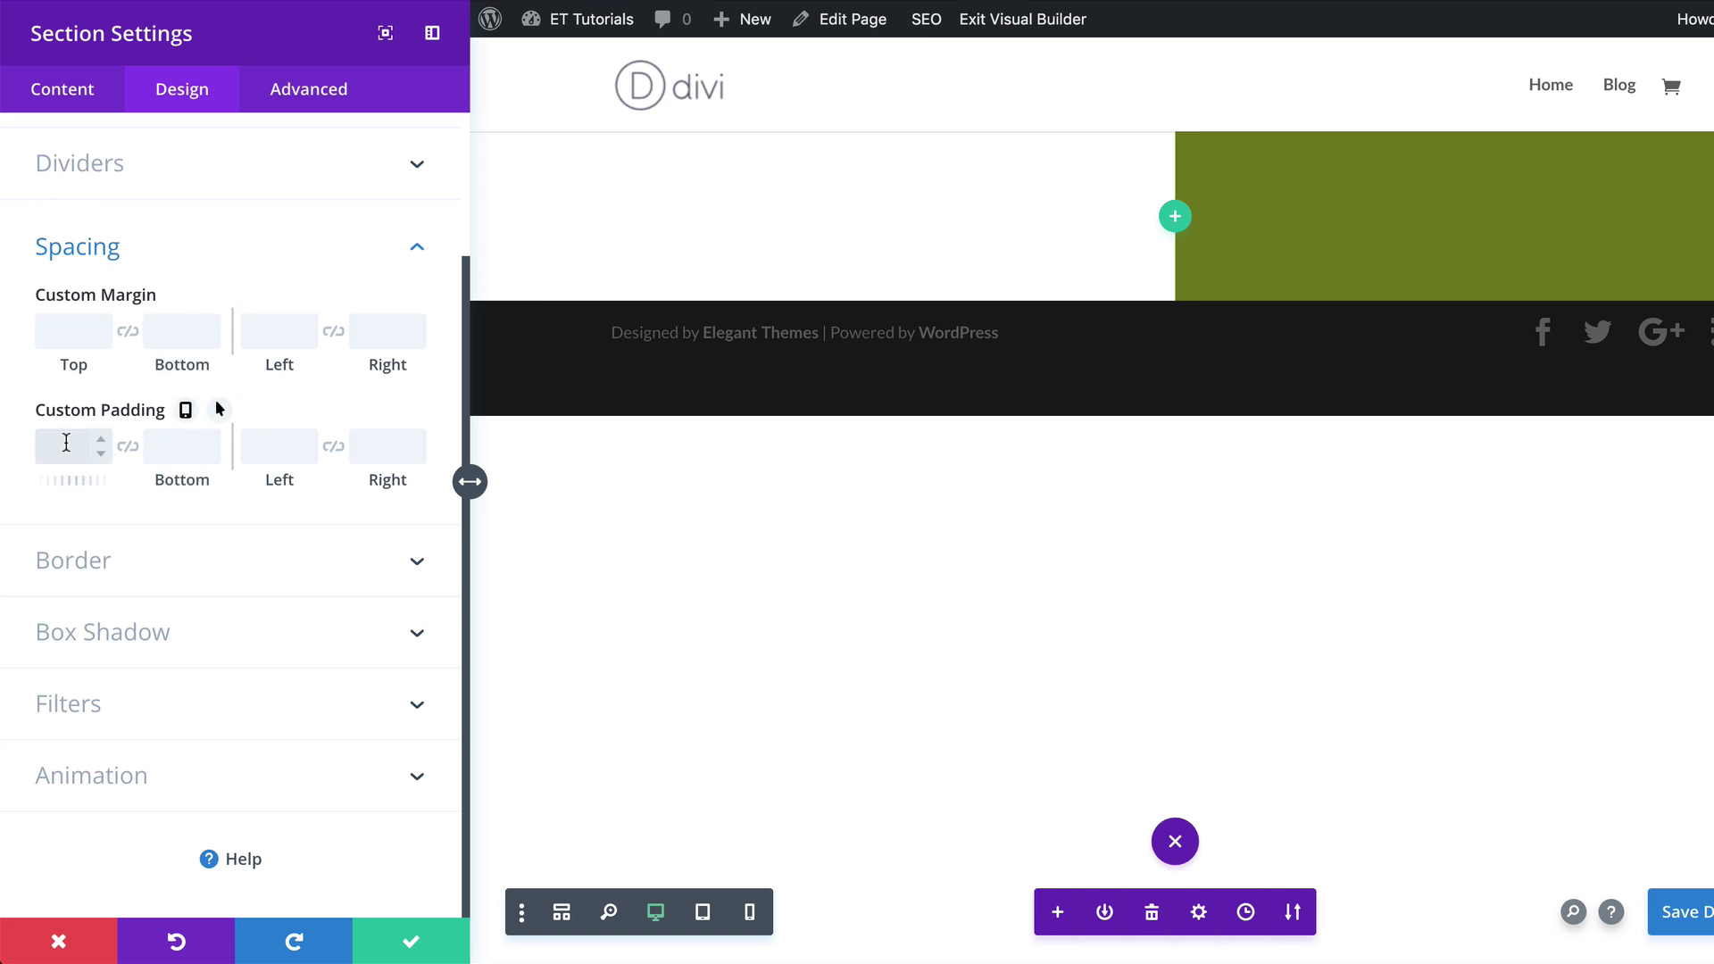
type("130px")
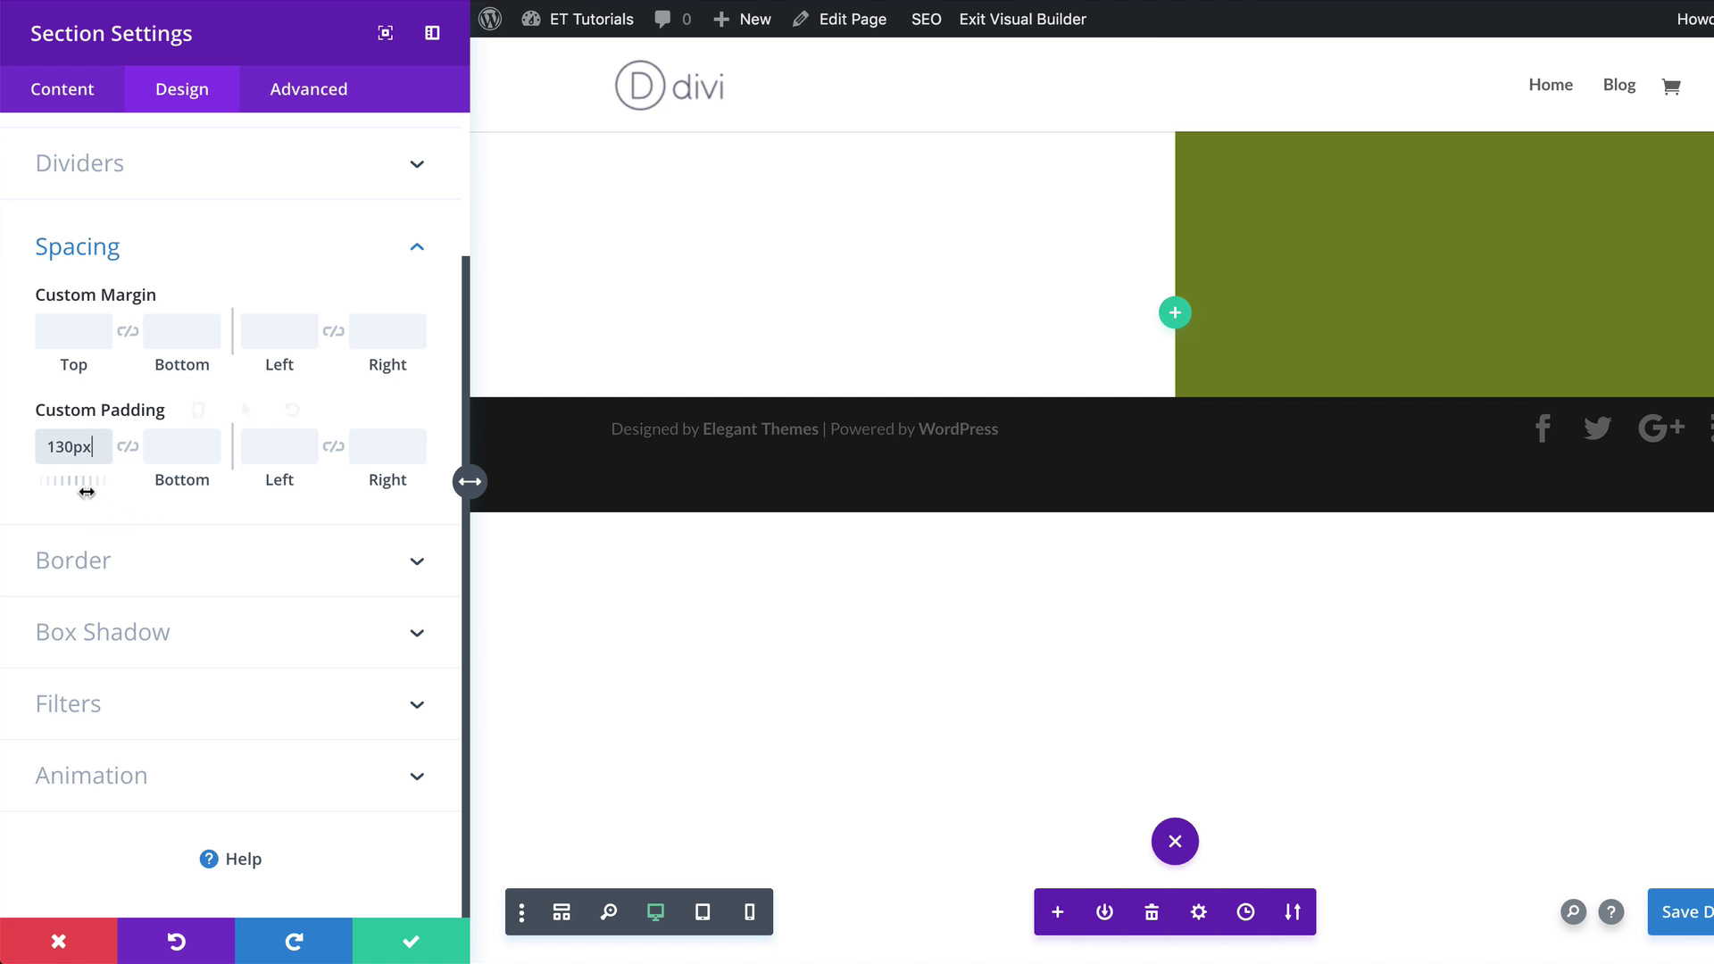
left_click(127, 451)
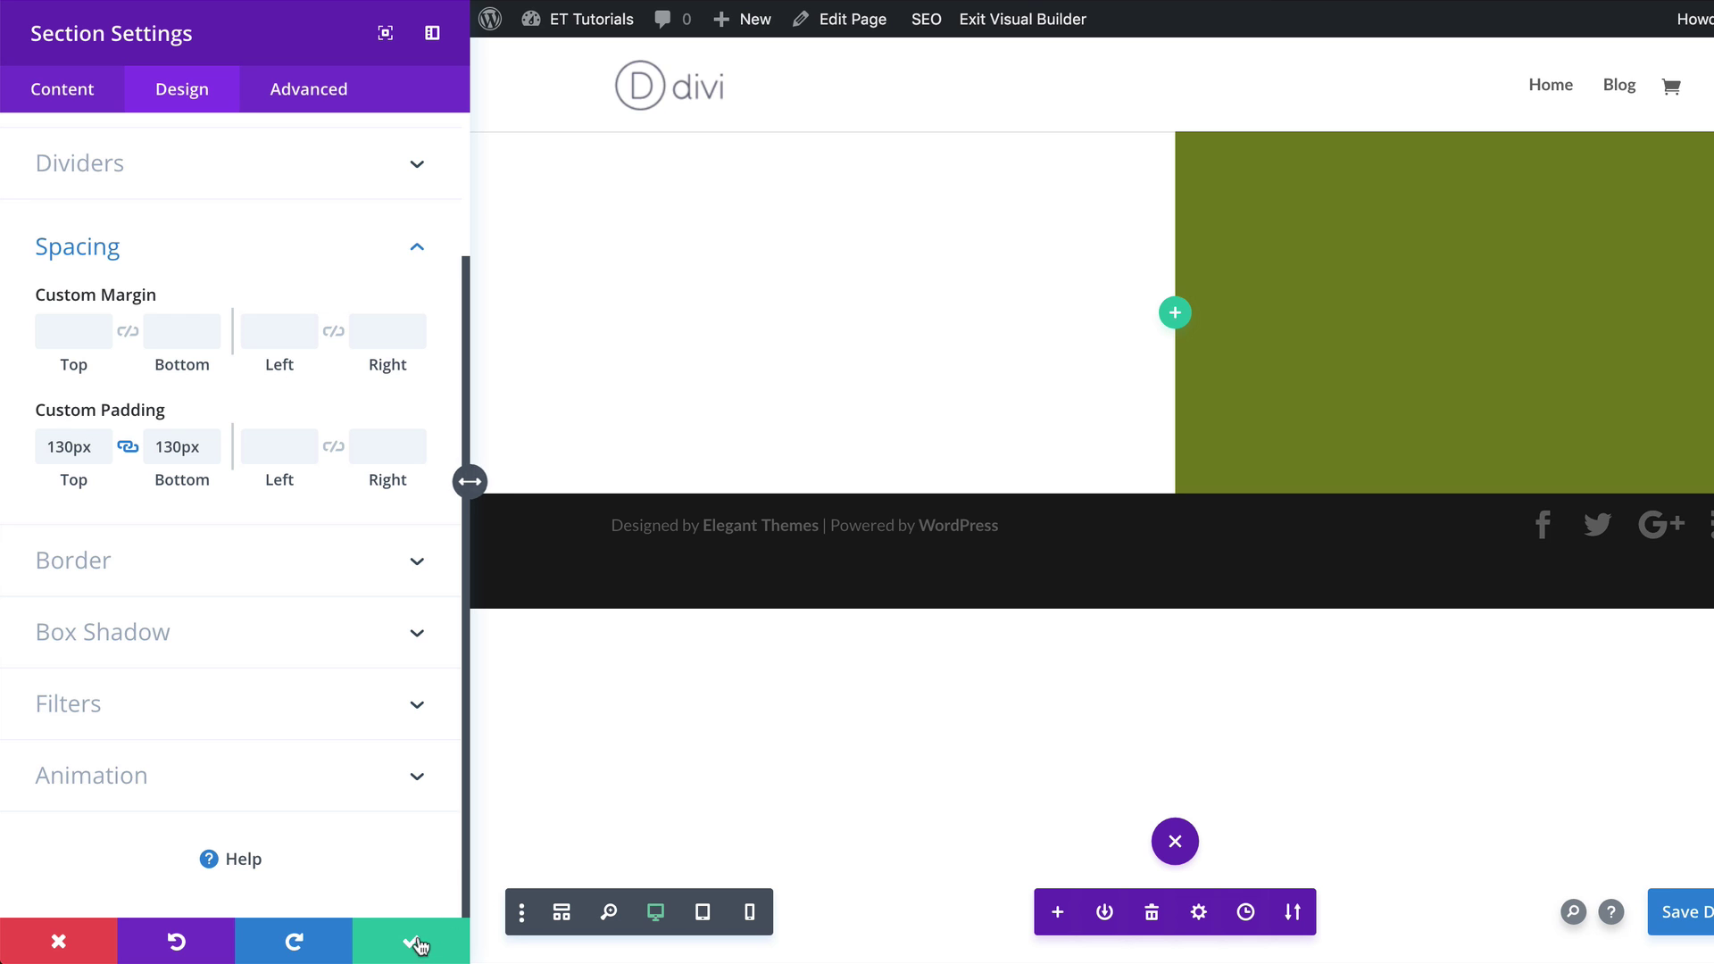
left_click(460, 940)
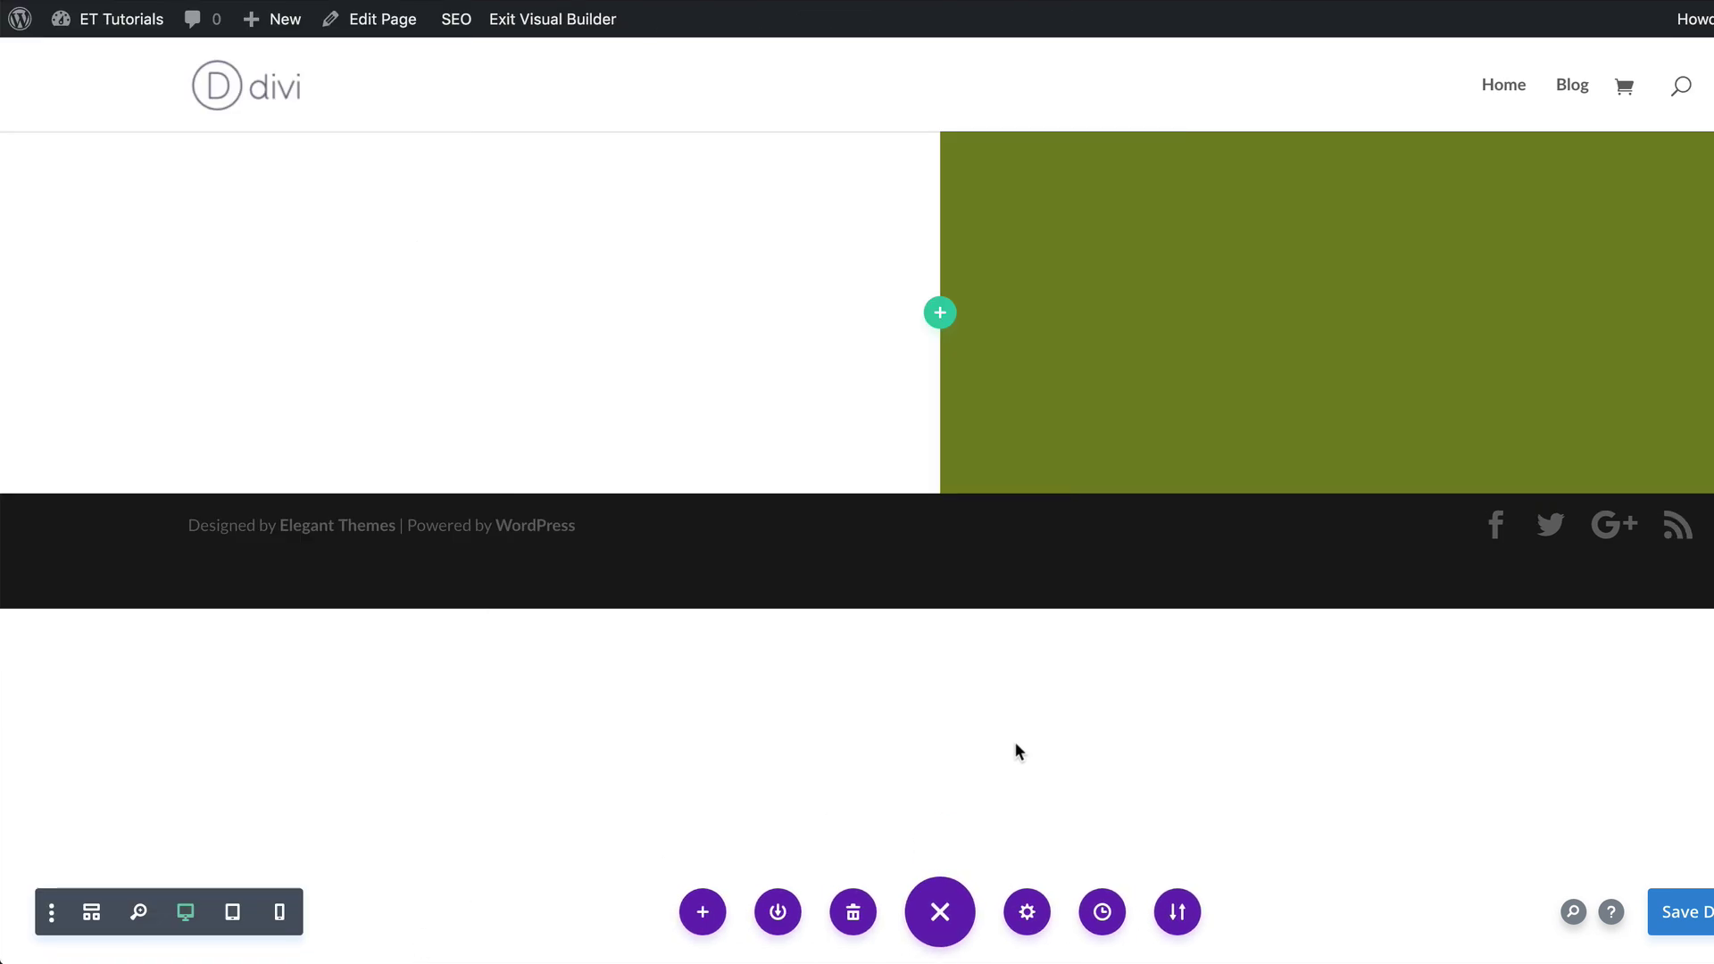
Insert a row with two equal columns into the section and dismiss the module insertion.
left_click(940, 312)
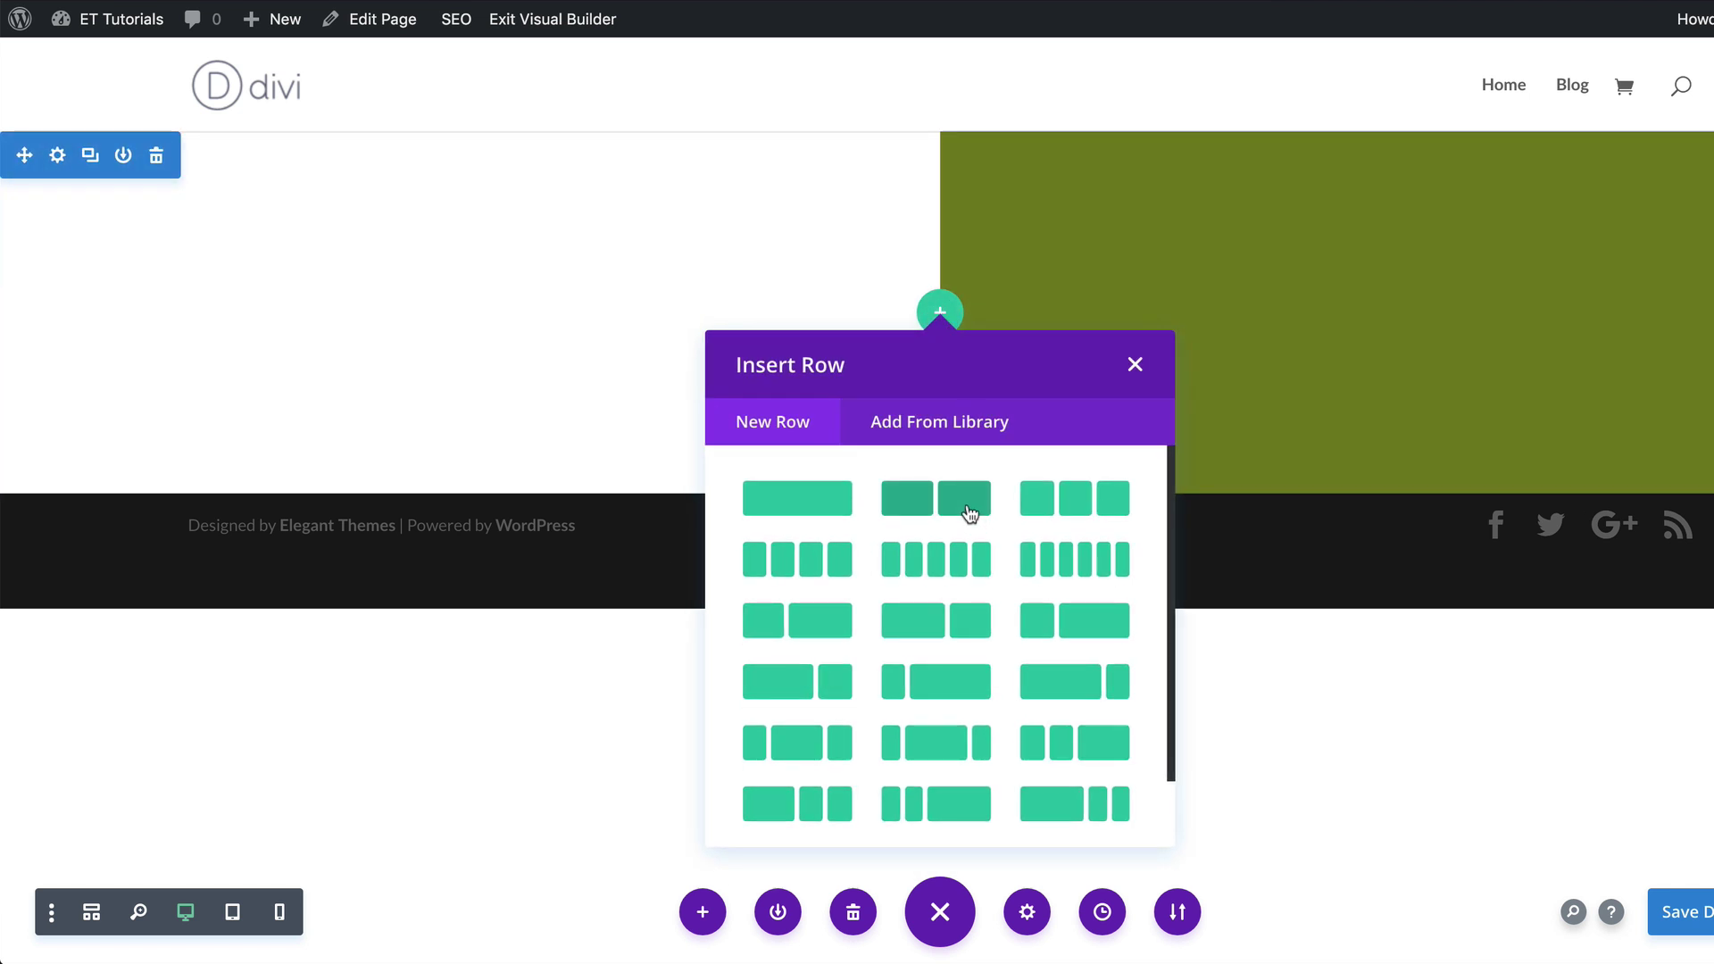
left_click(968, 513)
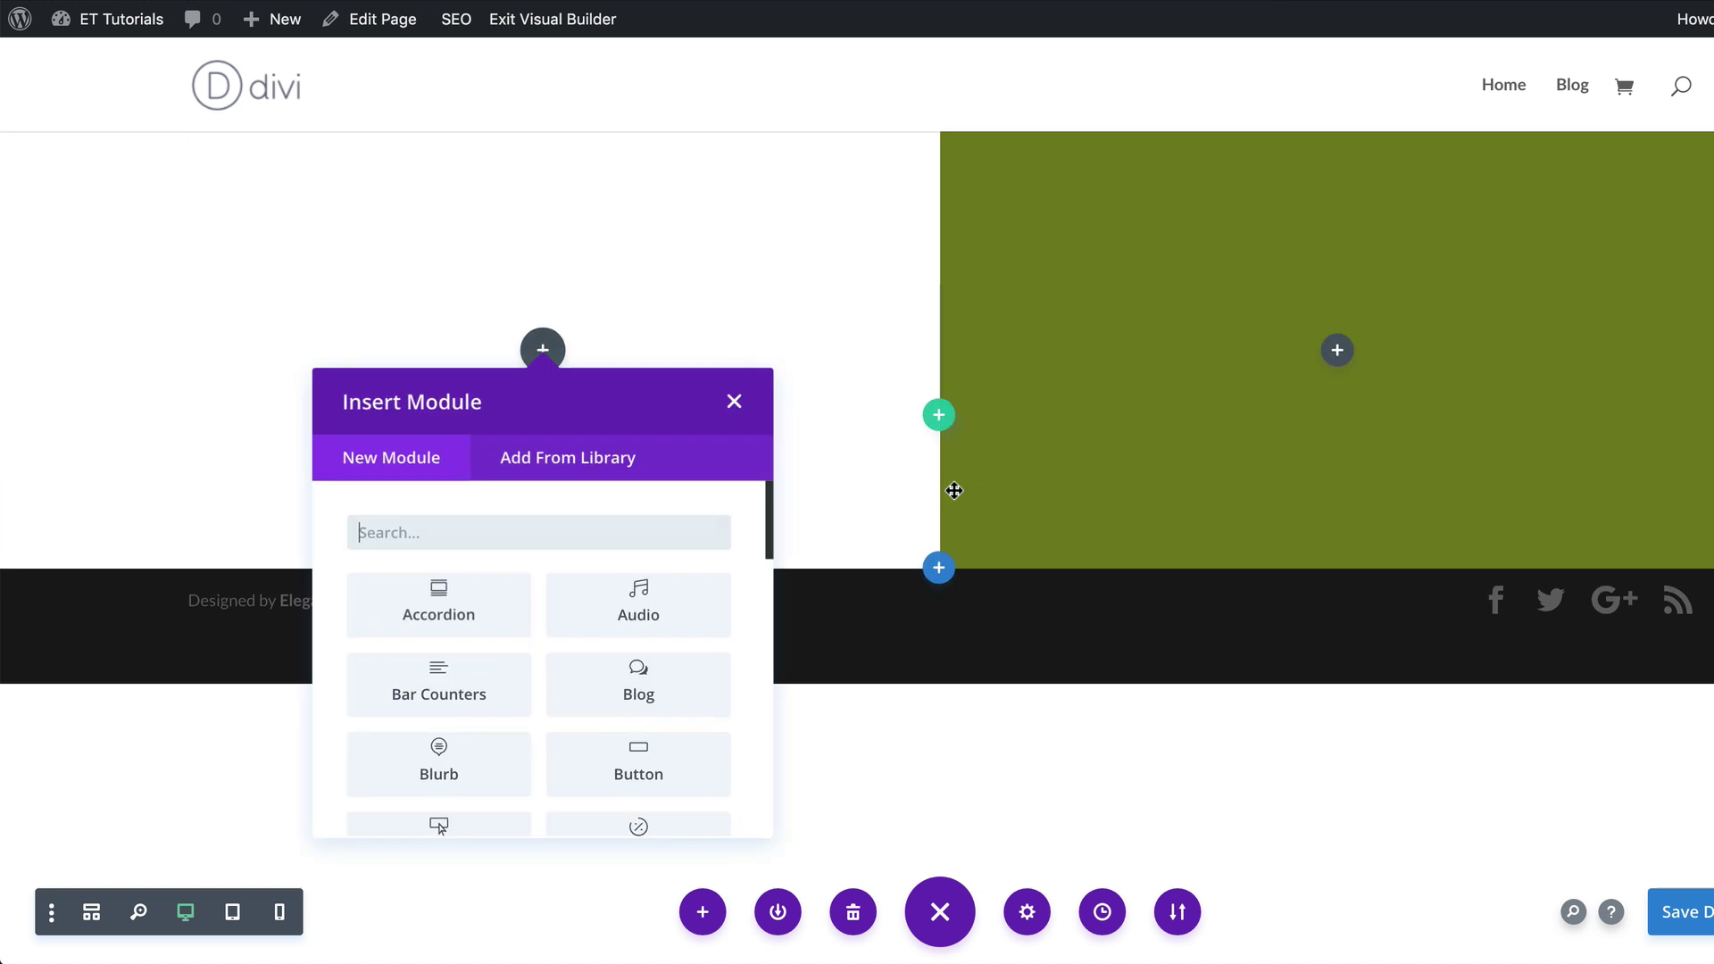
key("Escape")
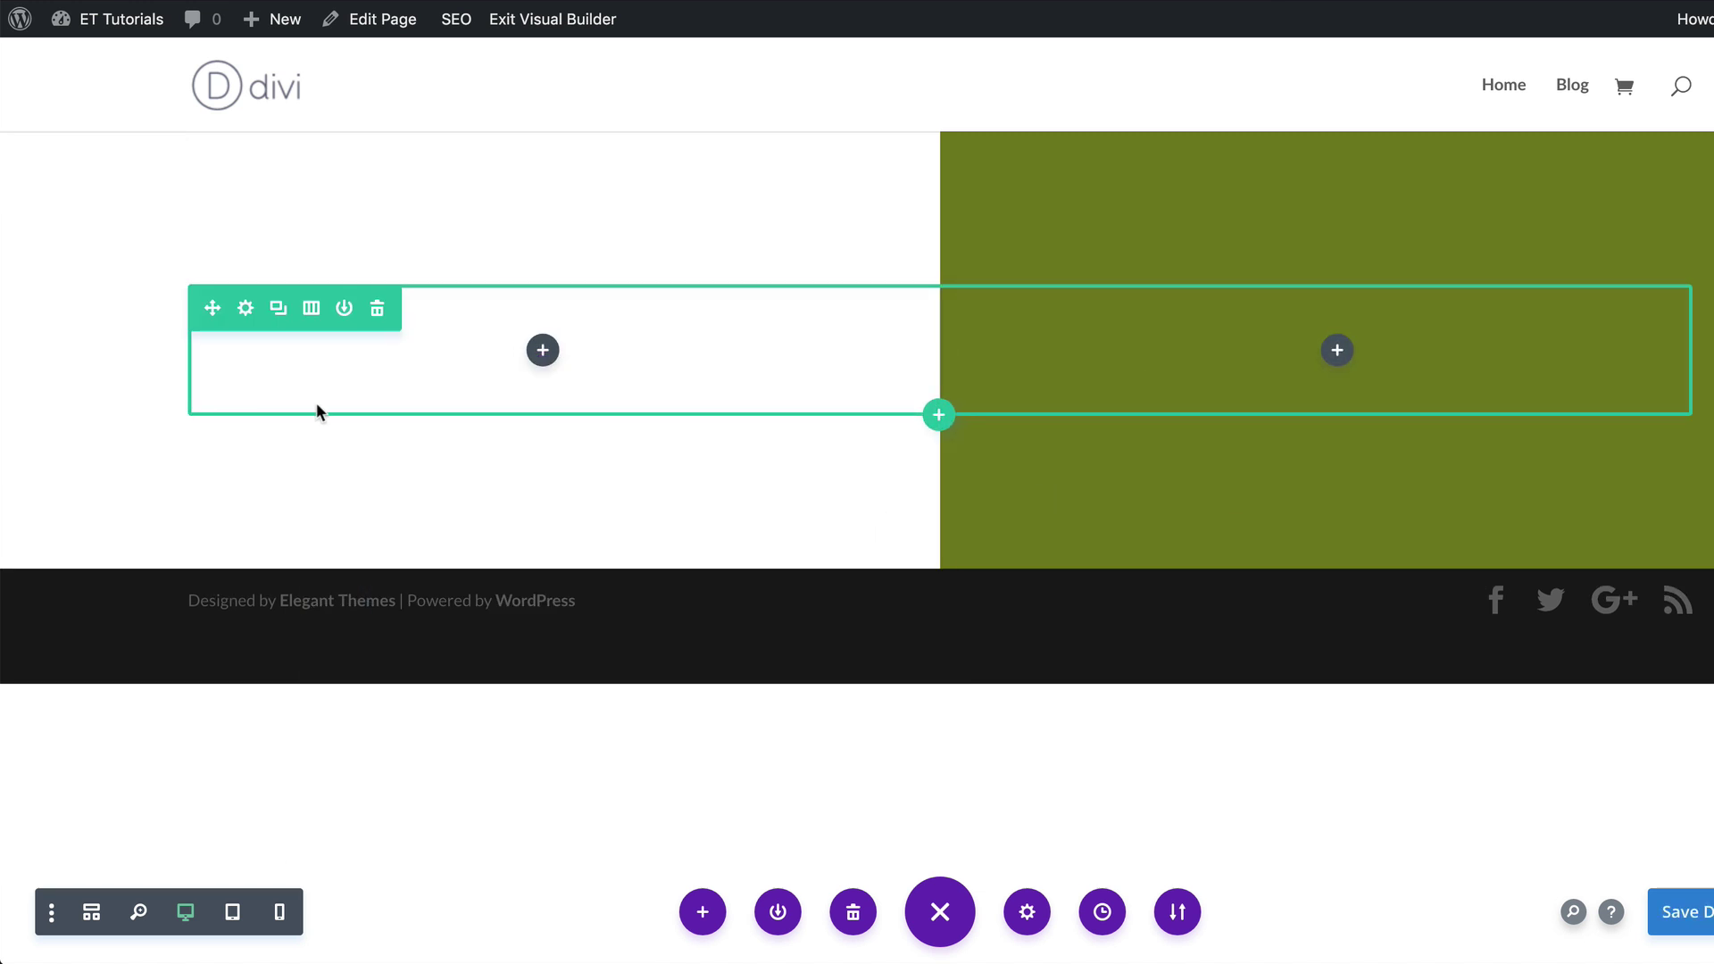
Give the row's column 1 a background color of rgba(0,0,0,0.19).
left_click(246, 310)
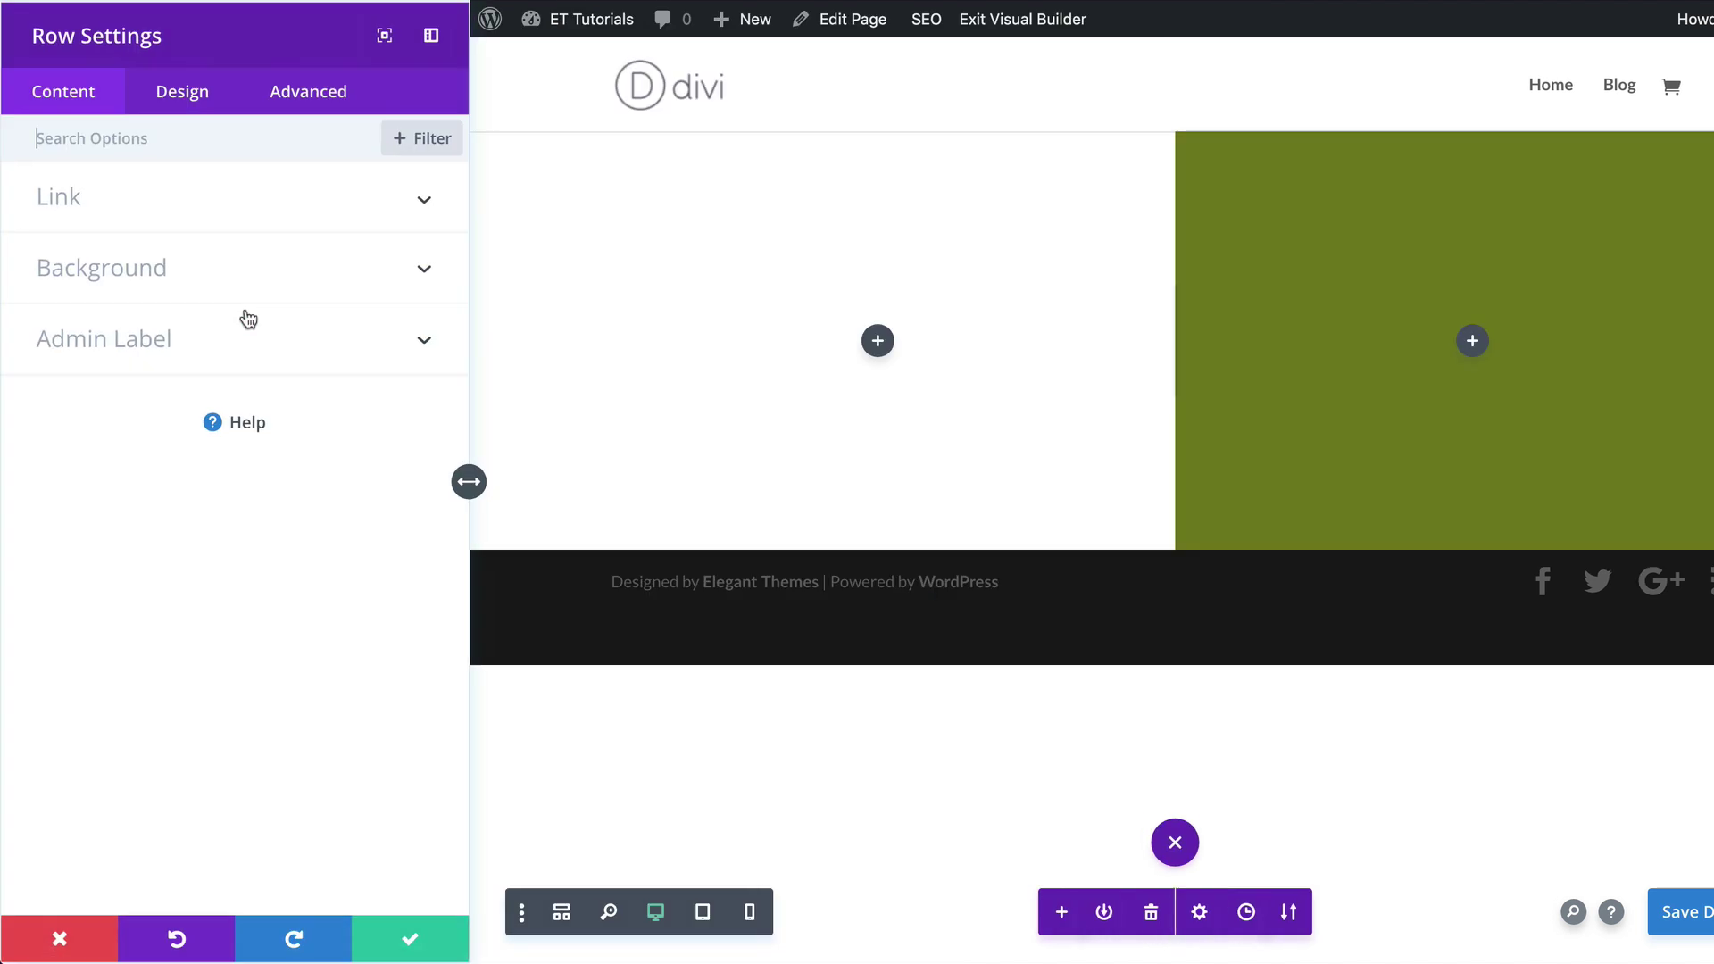
left_click(134, 274)
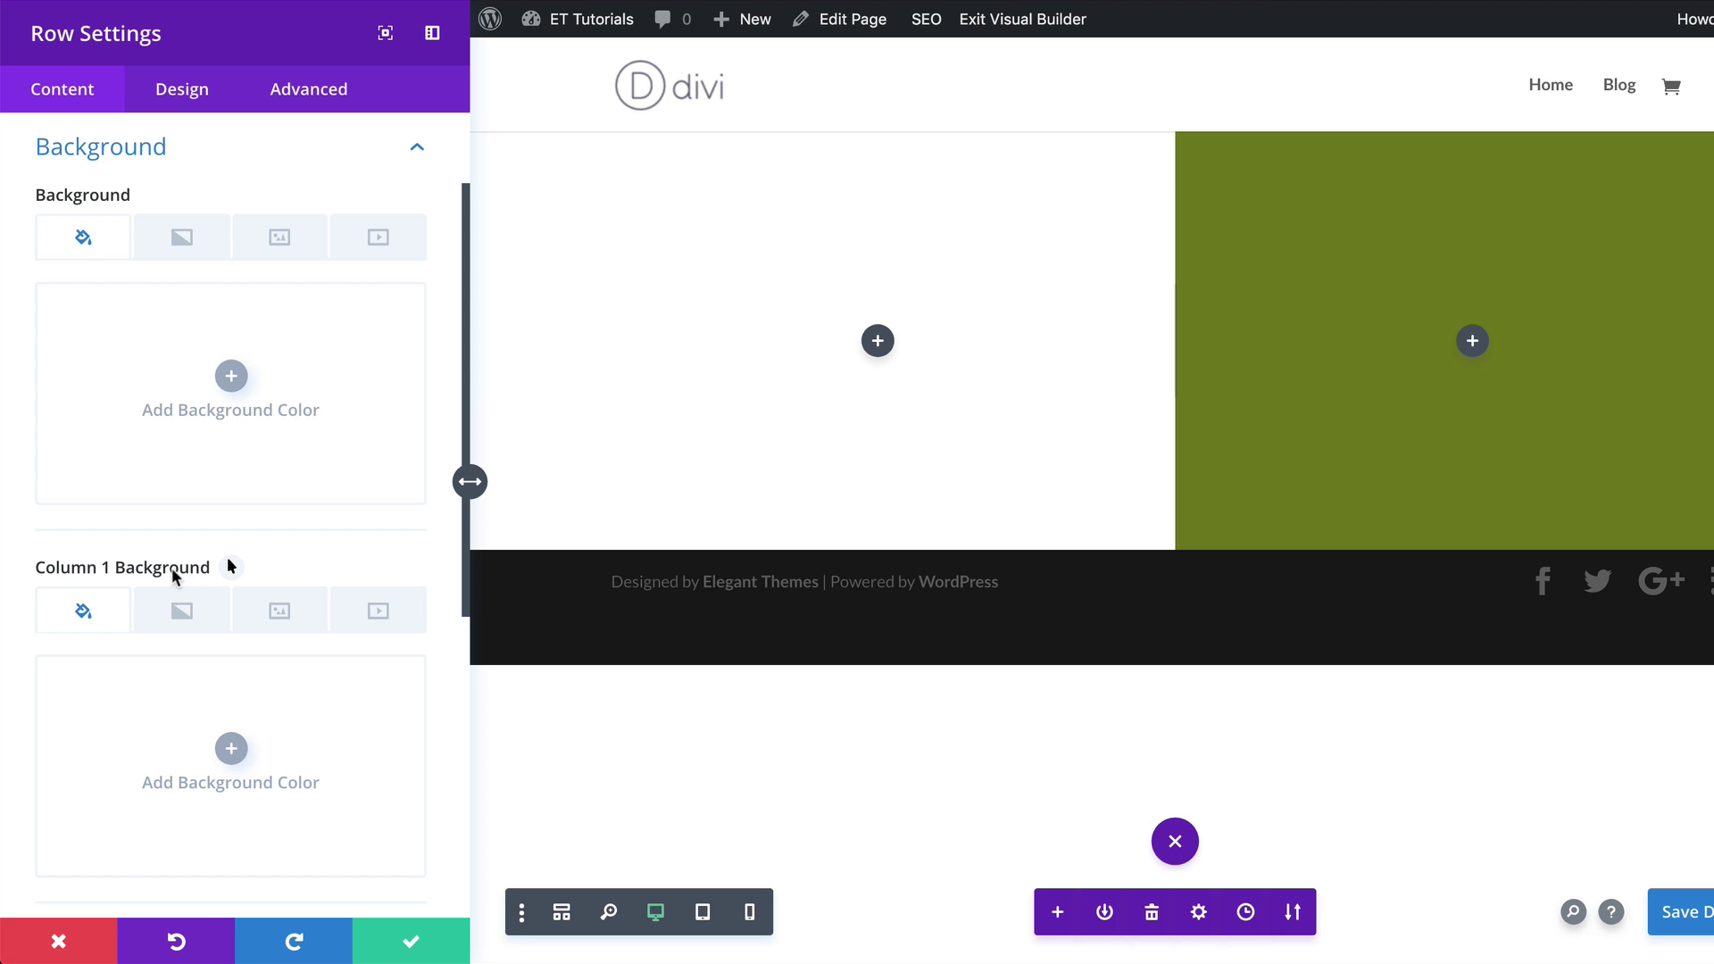
scroll(308, 717, "down", 1)
scroll(311, 720, "down", 2)
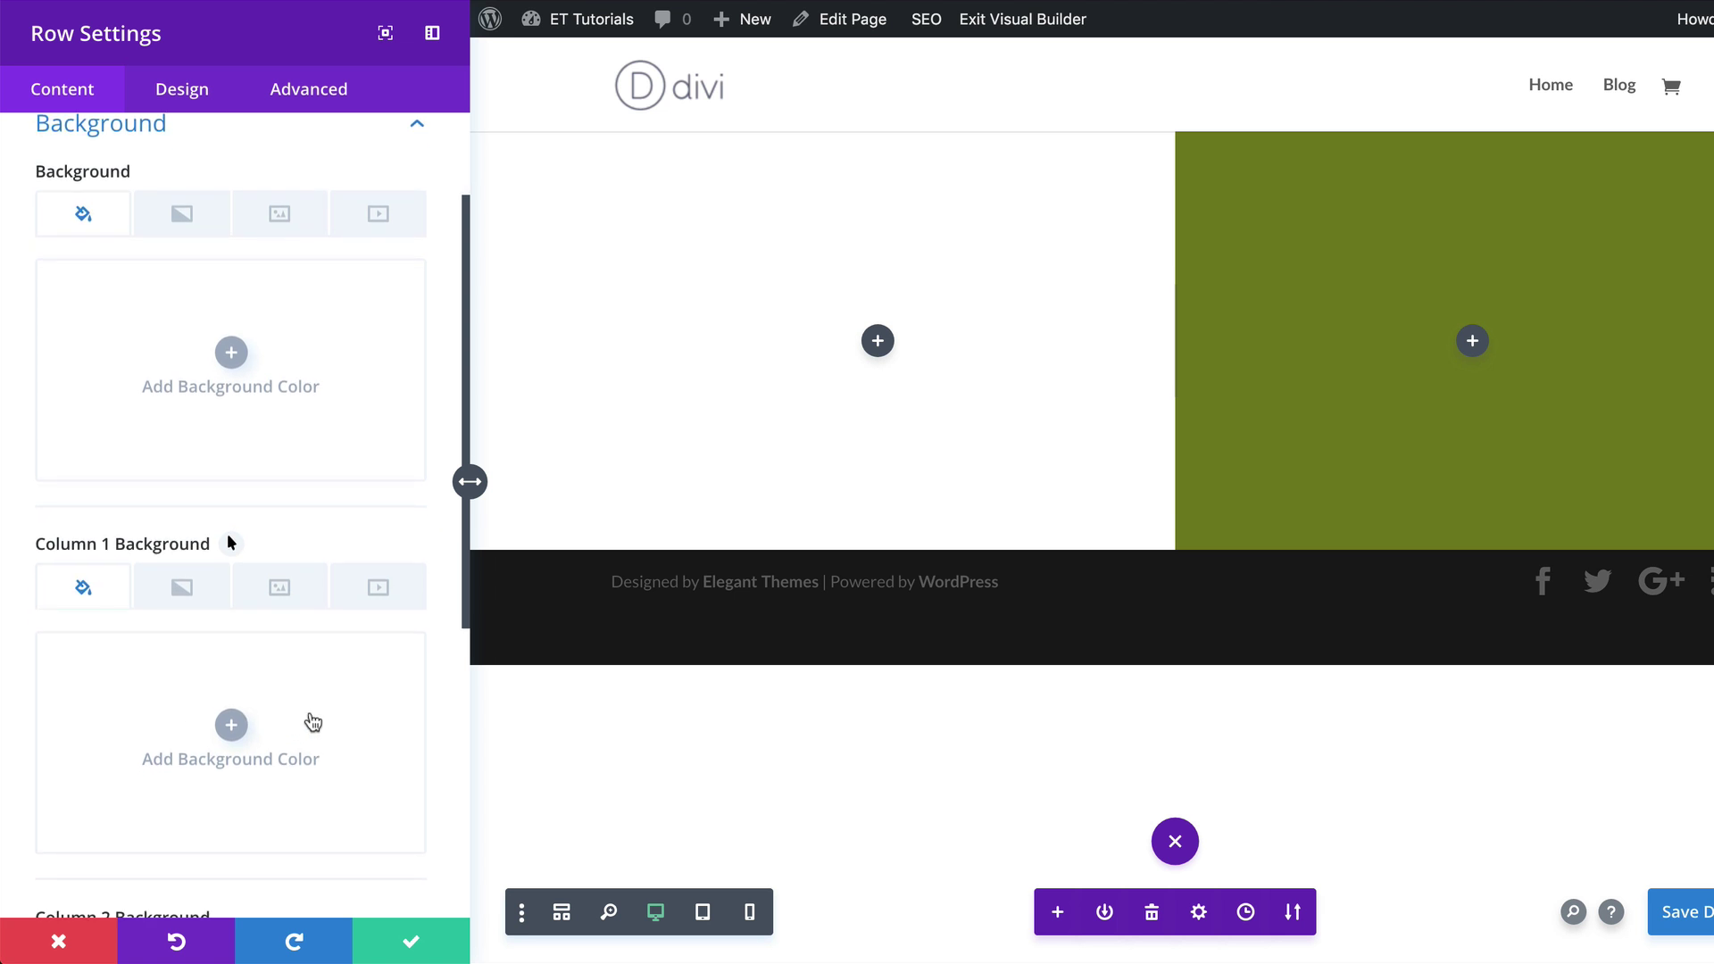
left_click(231, 627)
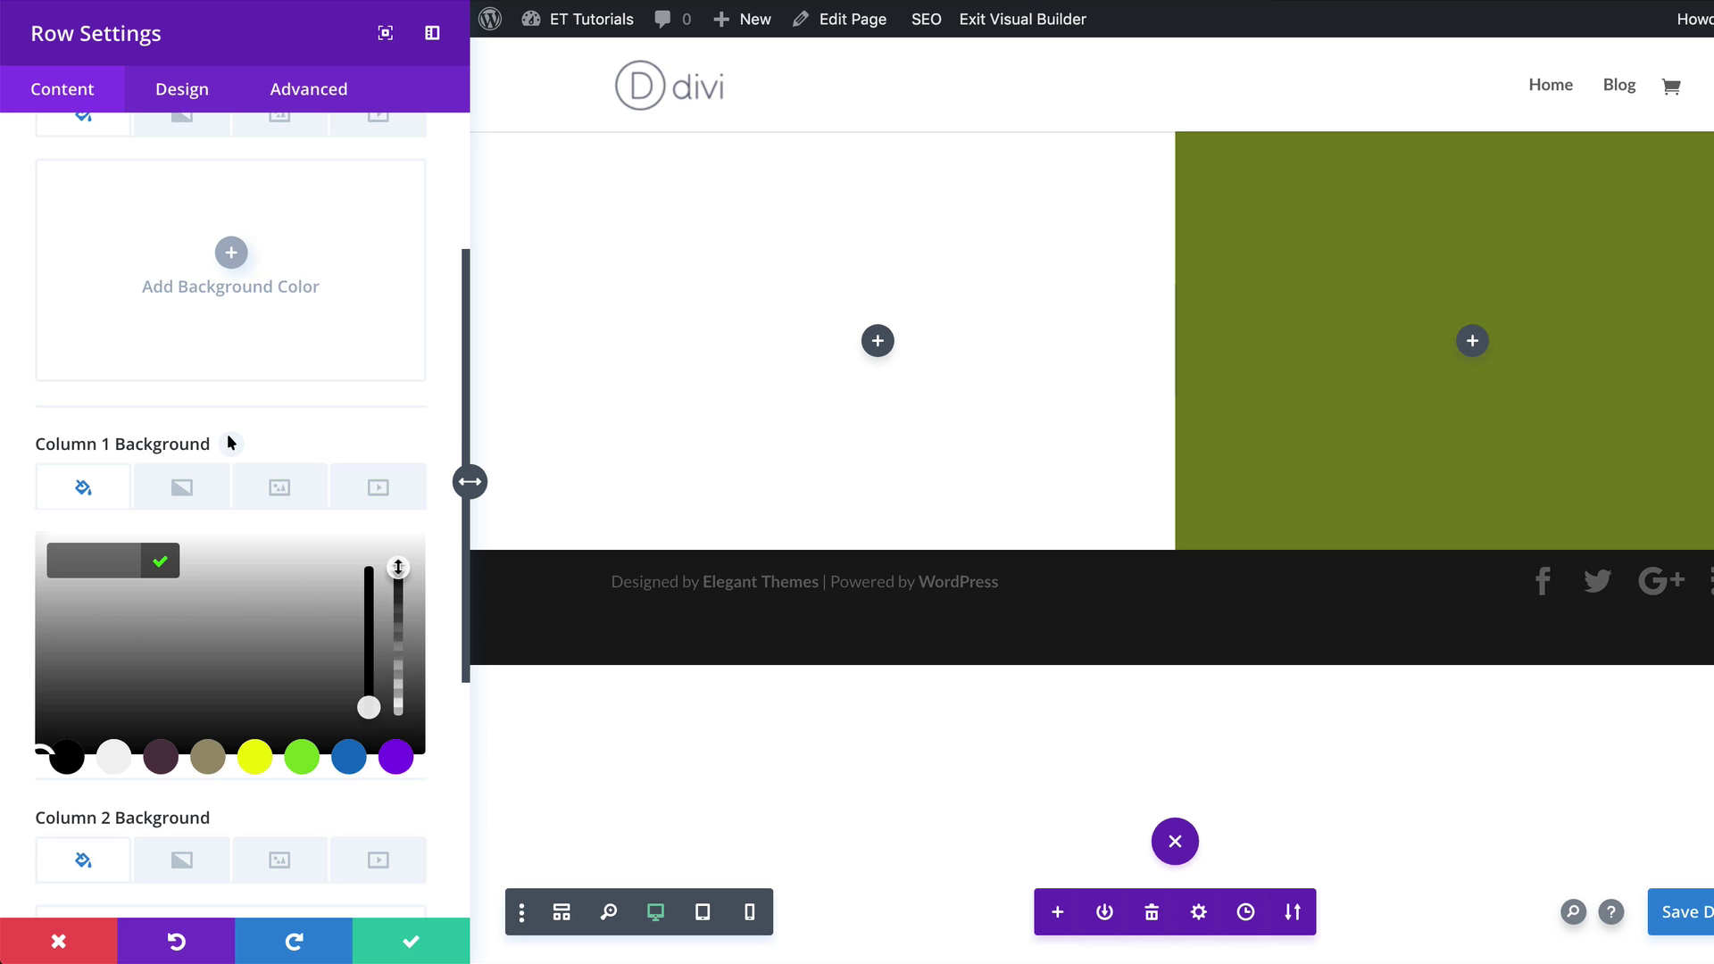
left_click_drag(398, 568, 398, 595)
left_click_drag(95, 560, 157, 560)
type("19")
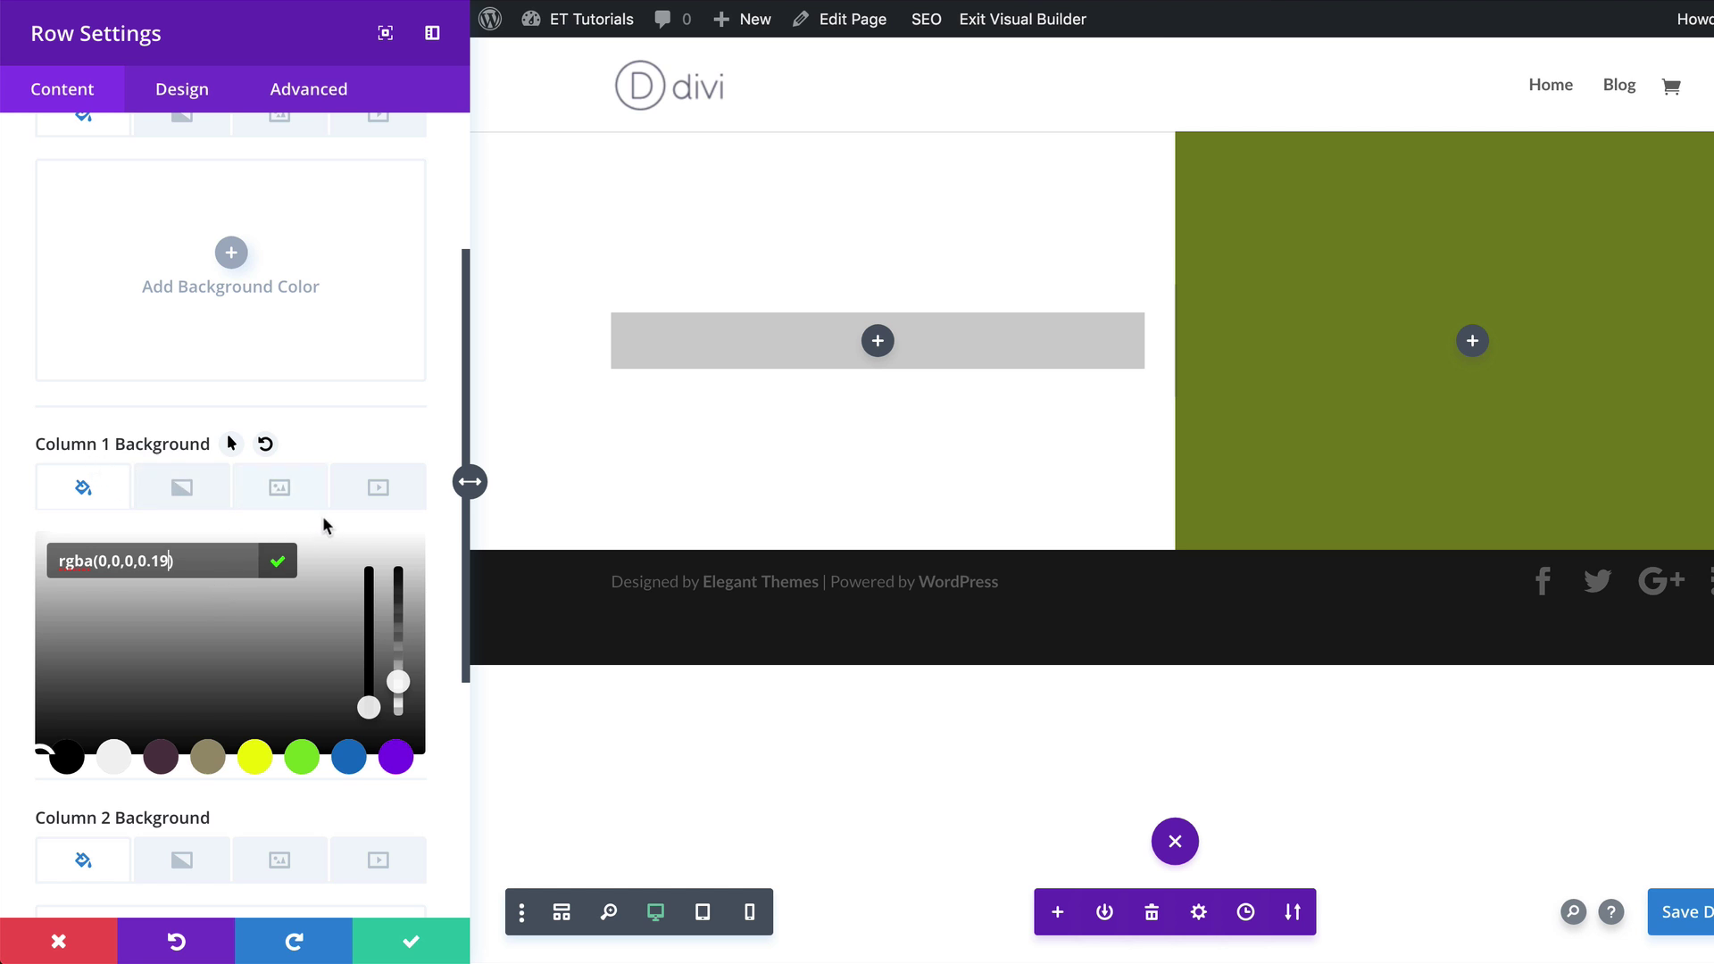
Add the media library photo of air plants in a gold geometric holder as column 1's background image.
left_click(283, 490)
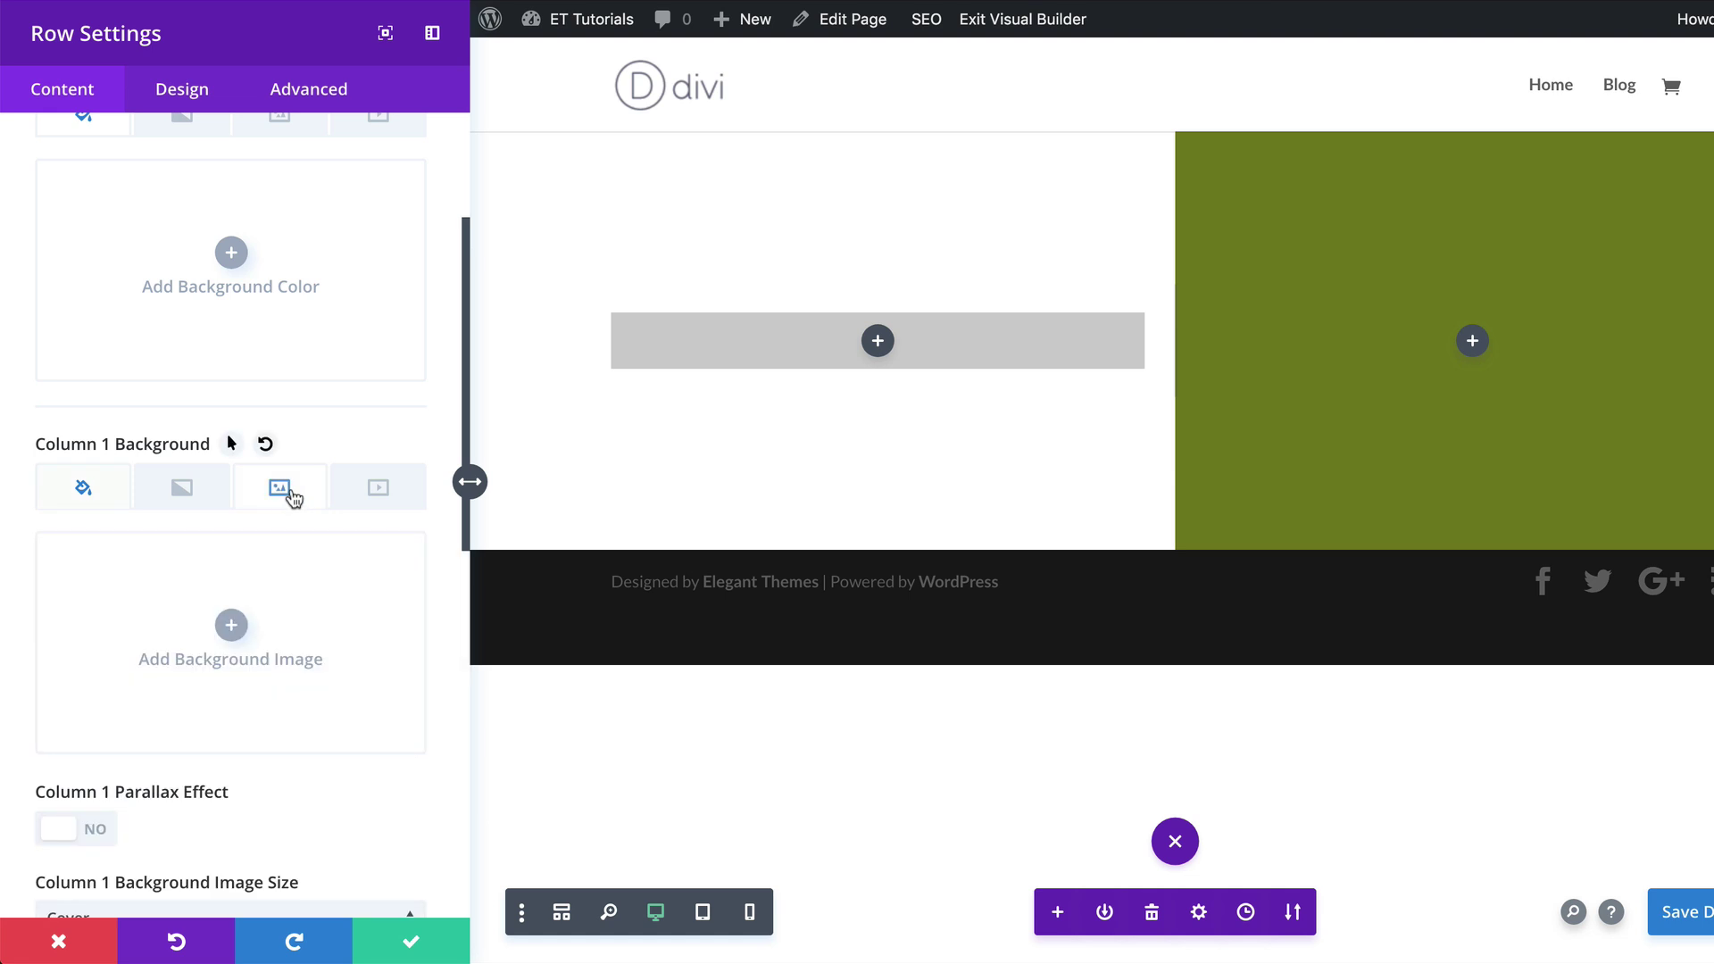
left_click(233, 627)
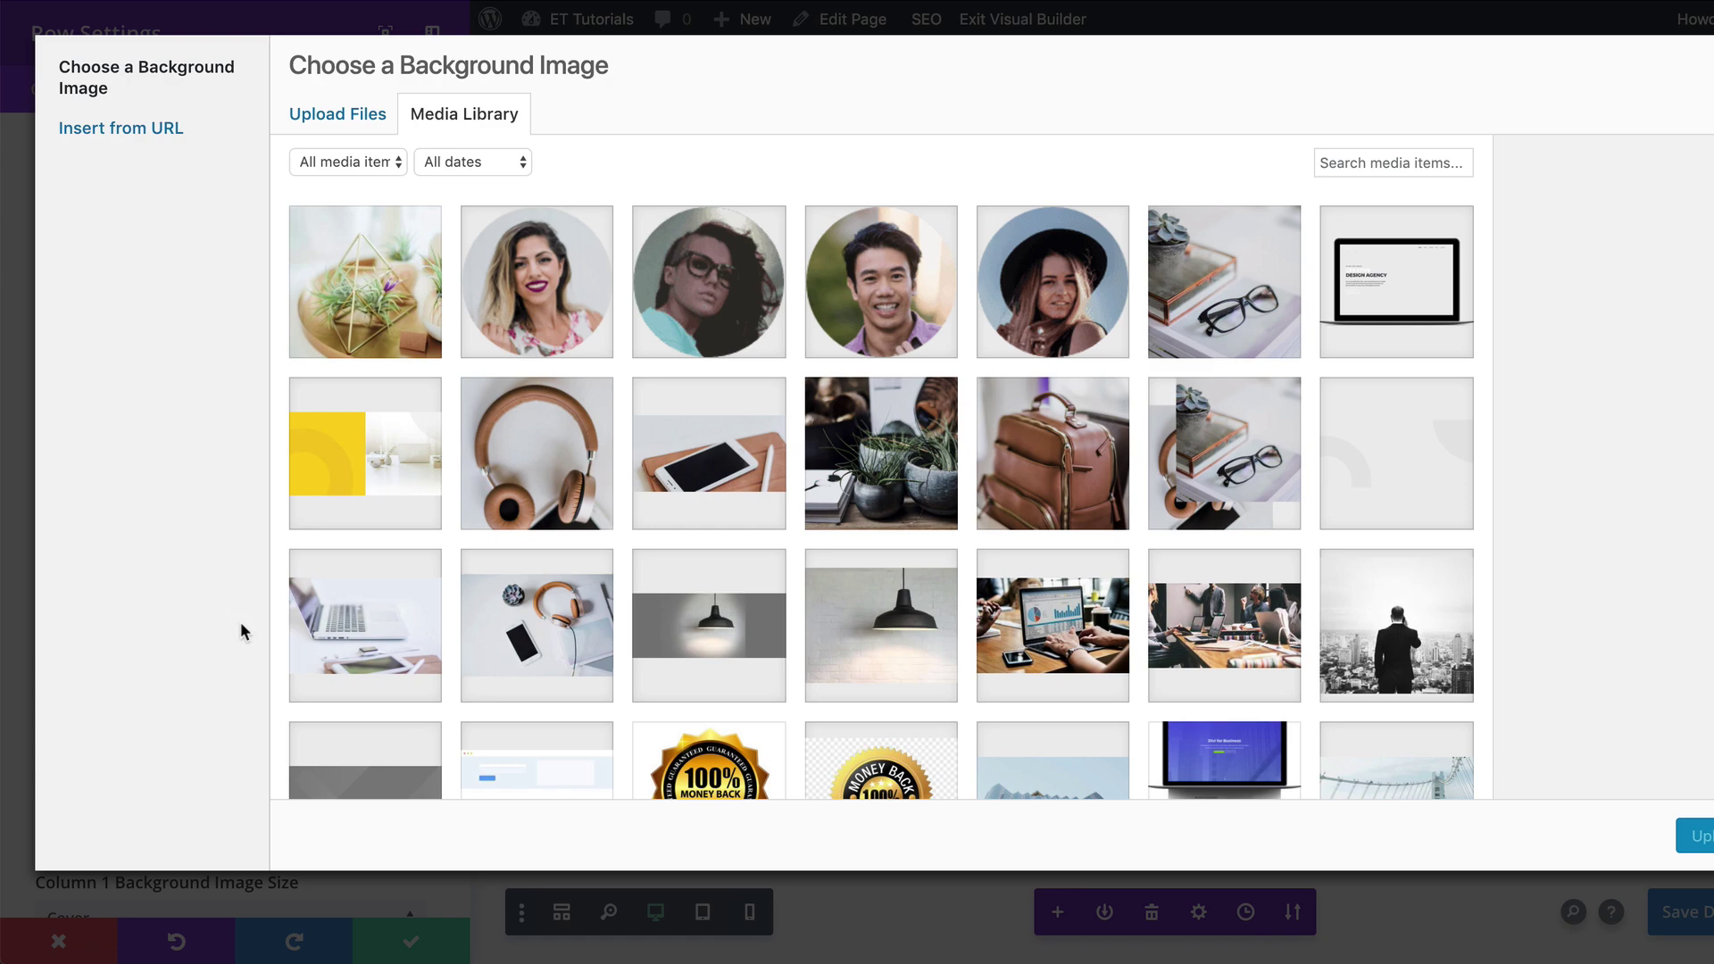
left_click(366, 299)
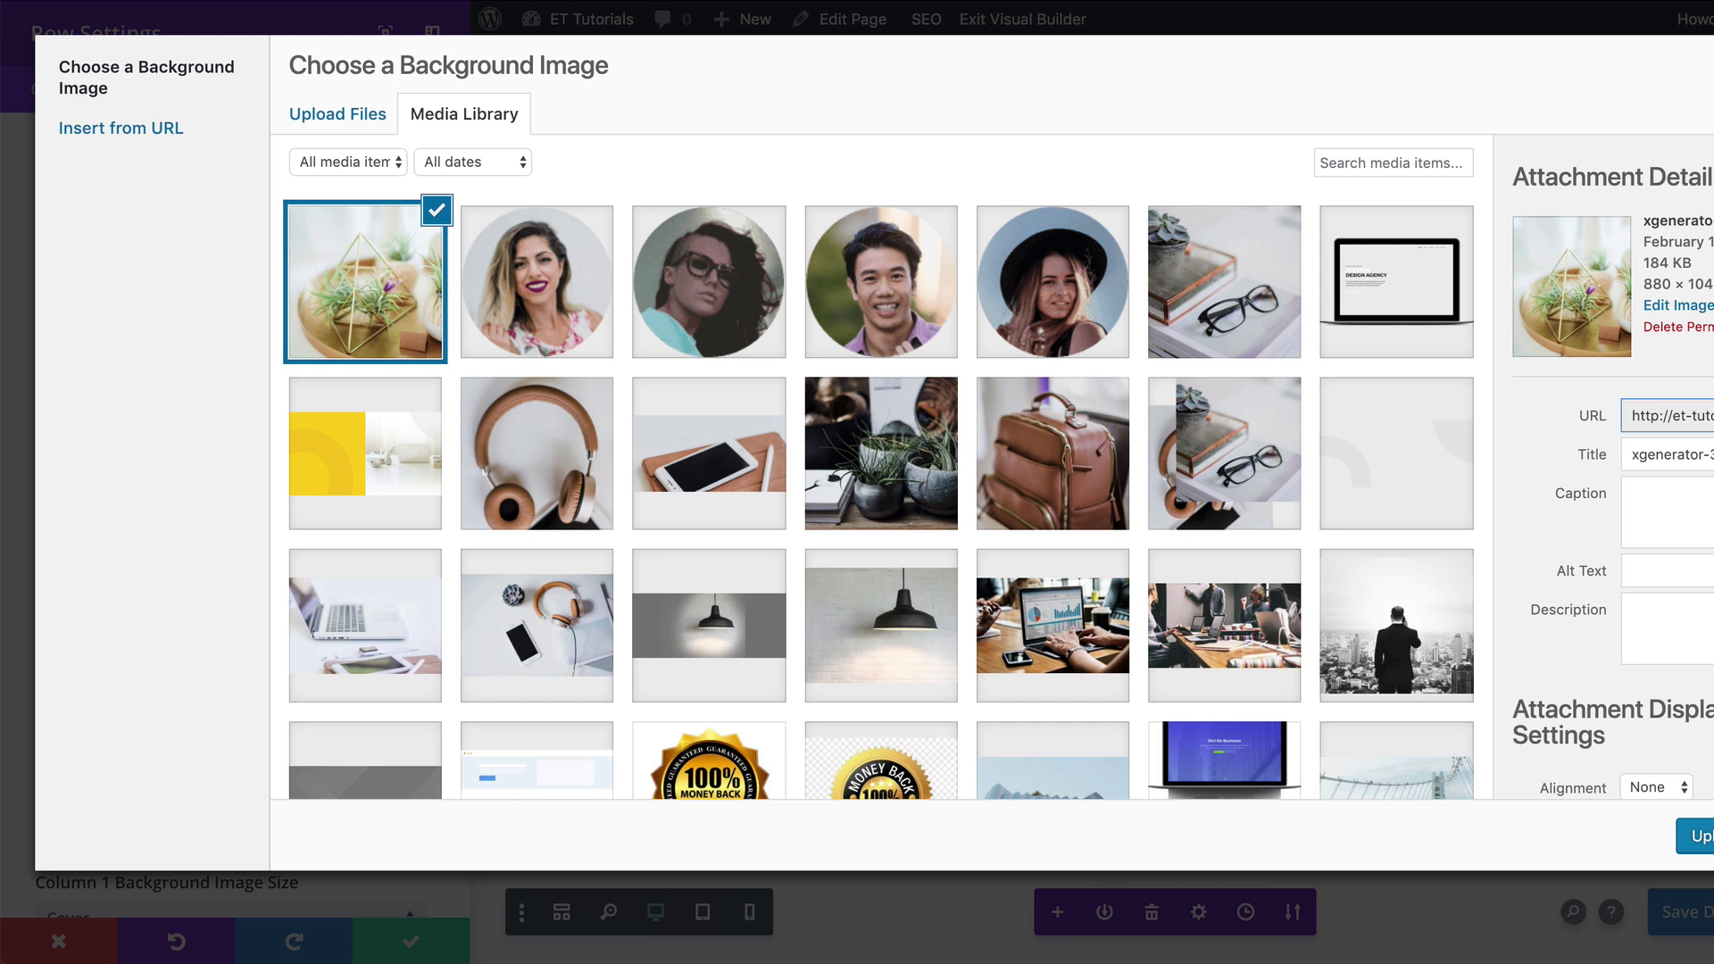
left_click(1696, 836)
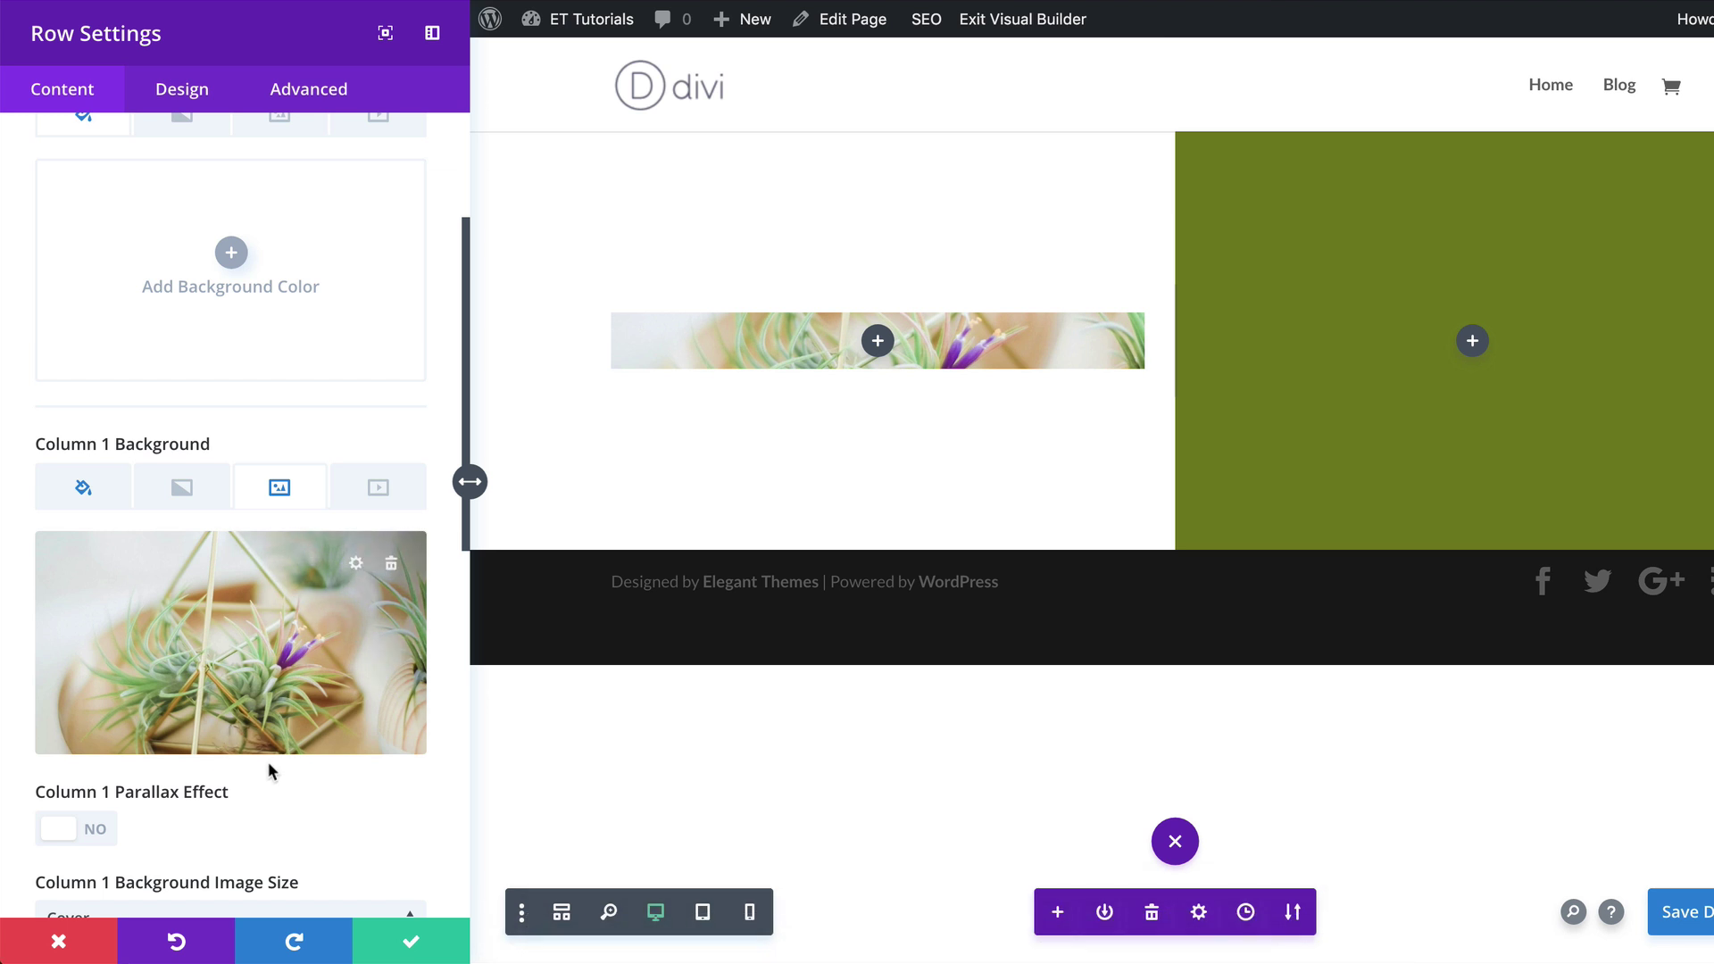
Set column 1's background image position to Bottom Center.
scroll(279, 768, "down", 2)
scroll(280, 771, "down", 8)
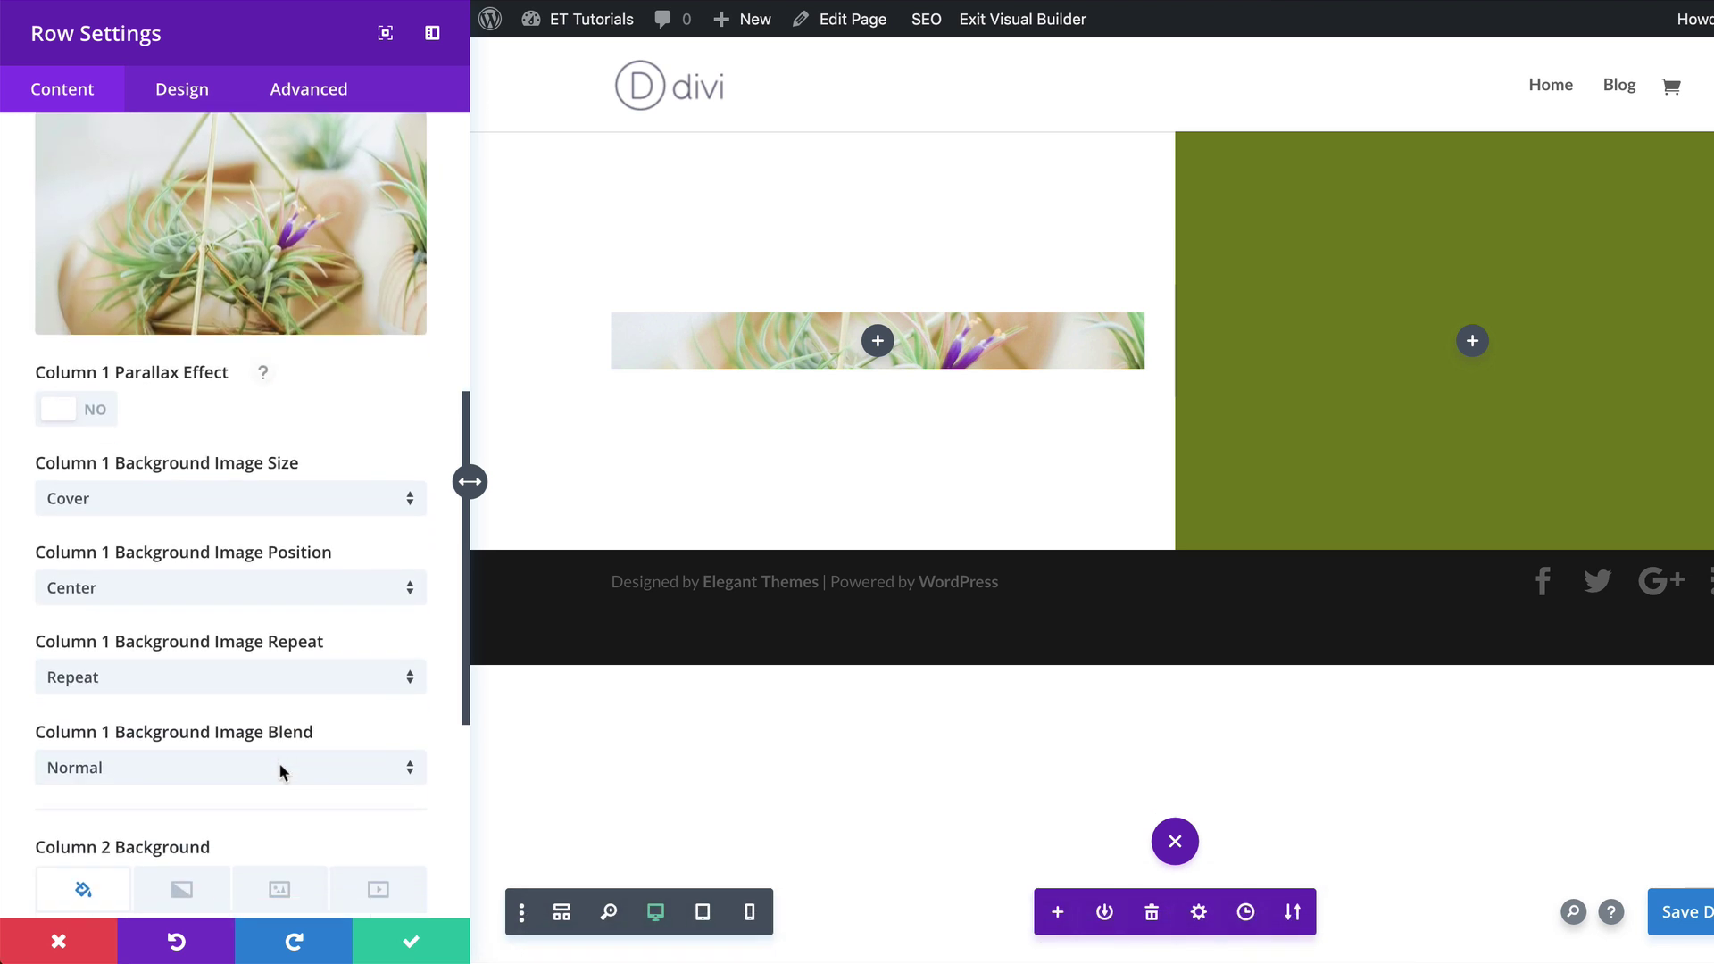
scroll(280, 768, "down", 3)
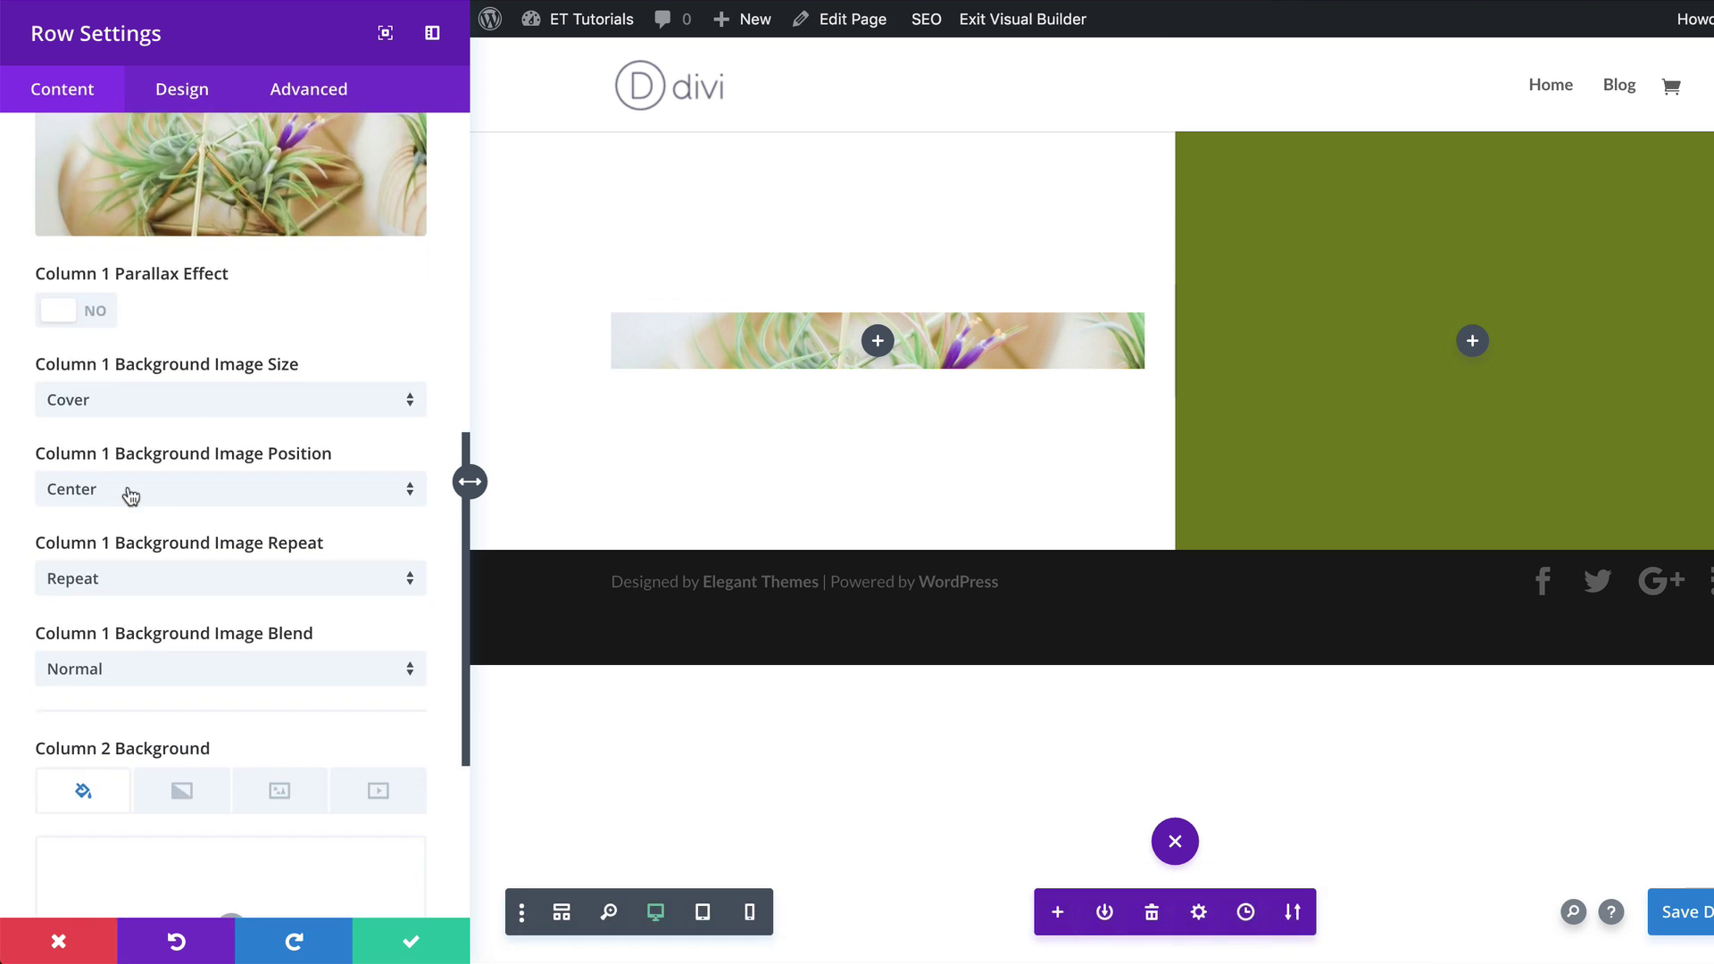
left_click(264, 491)
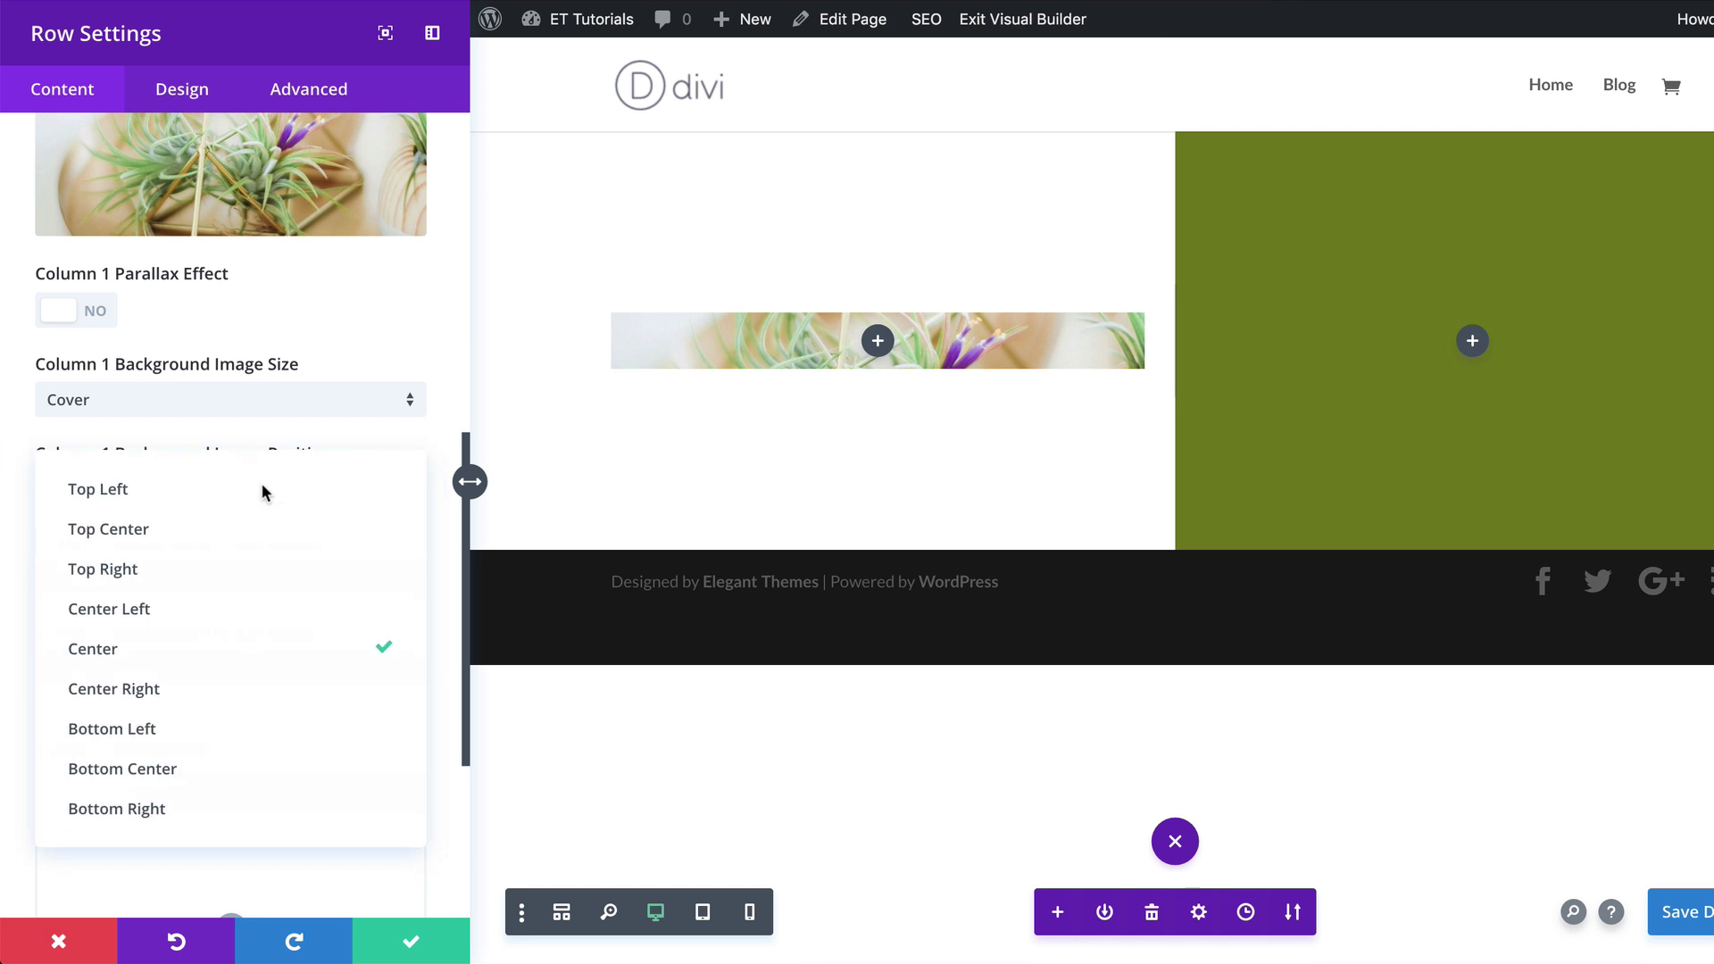
left_click(222, 782)
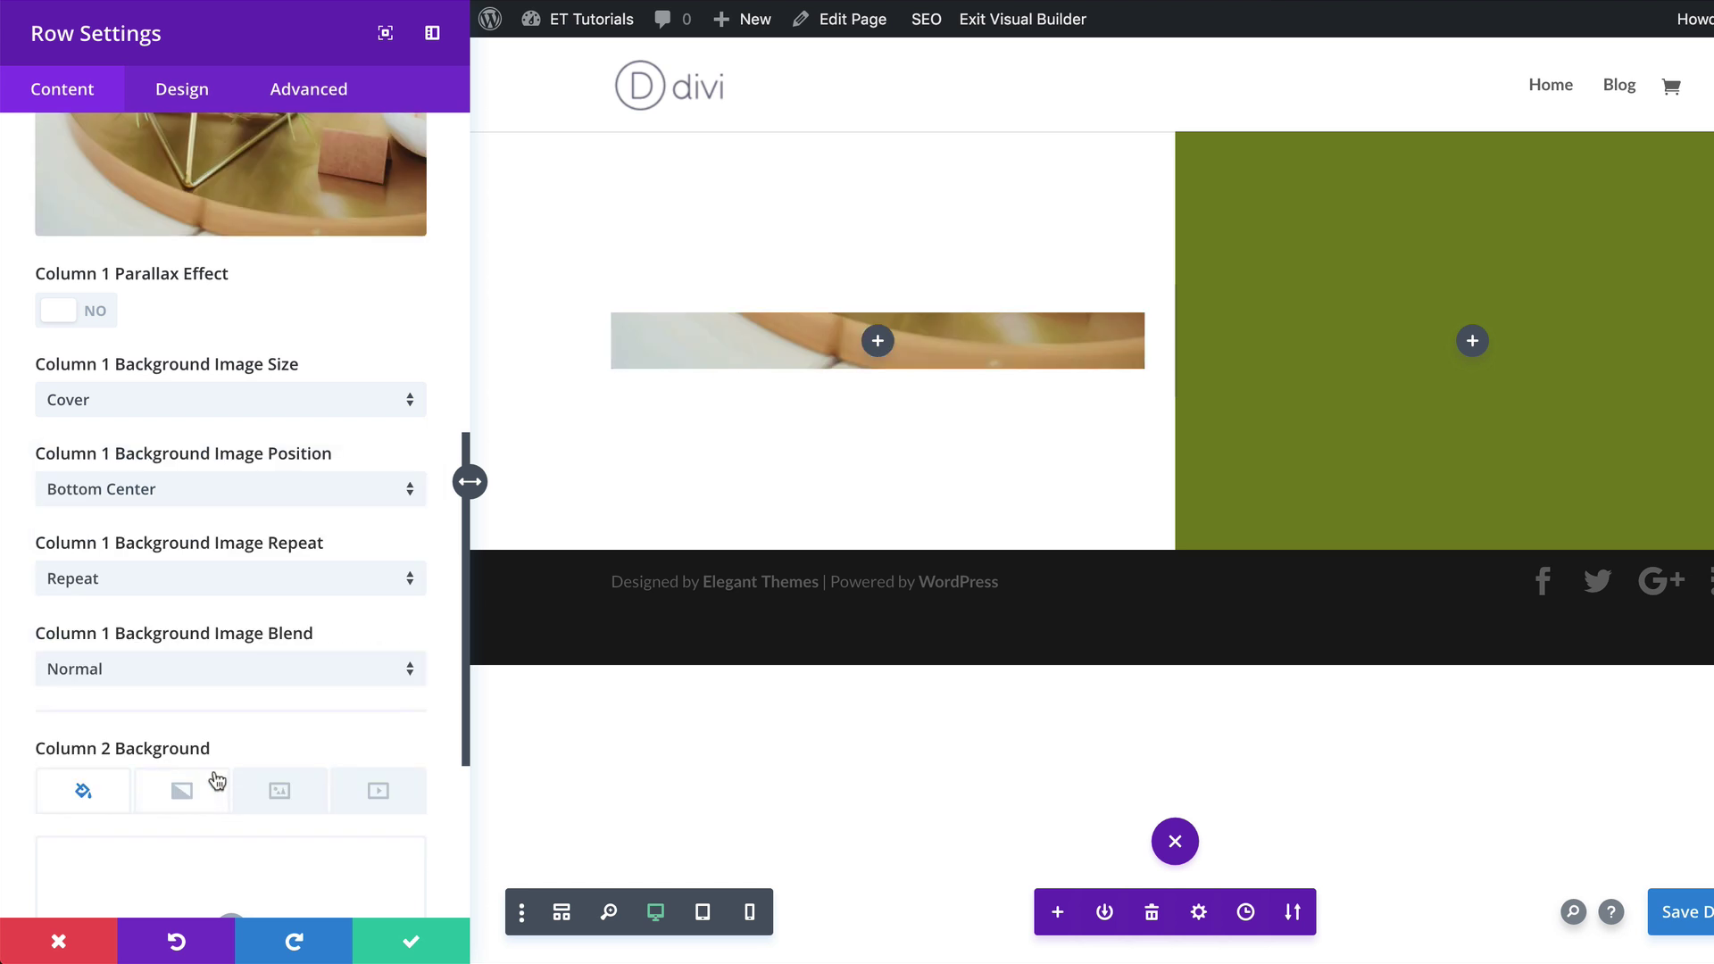
Set column 1's background image blend to Multiply and its image repeat to No Repeat.
left_click(169, 672)
left_click(190, 259)
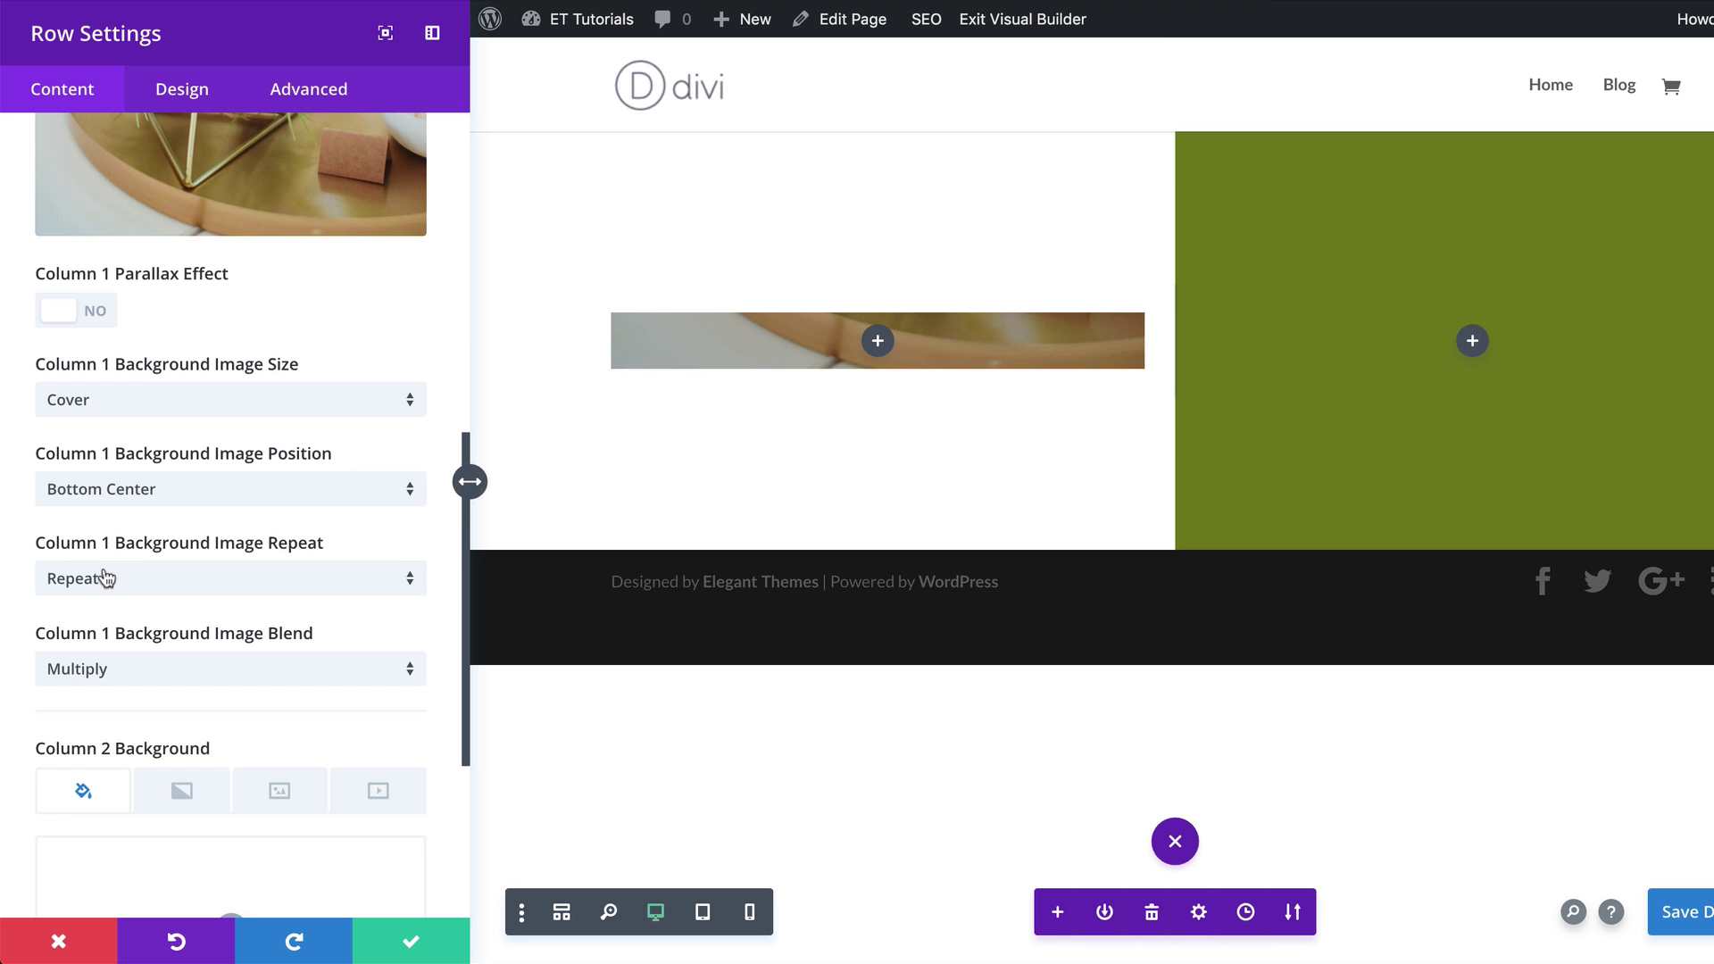
left_click(211, 577)
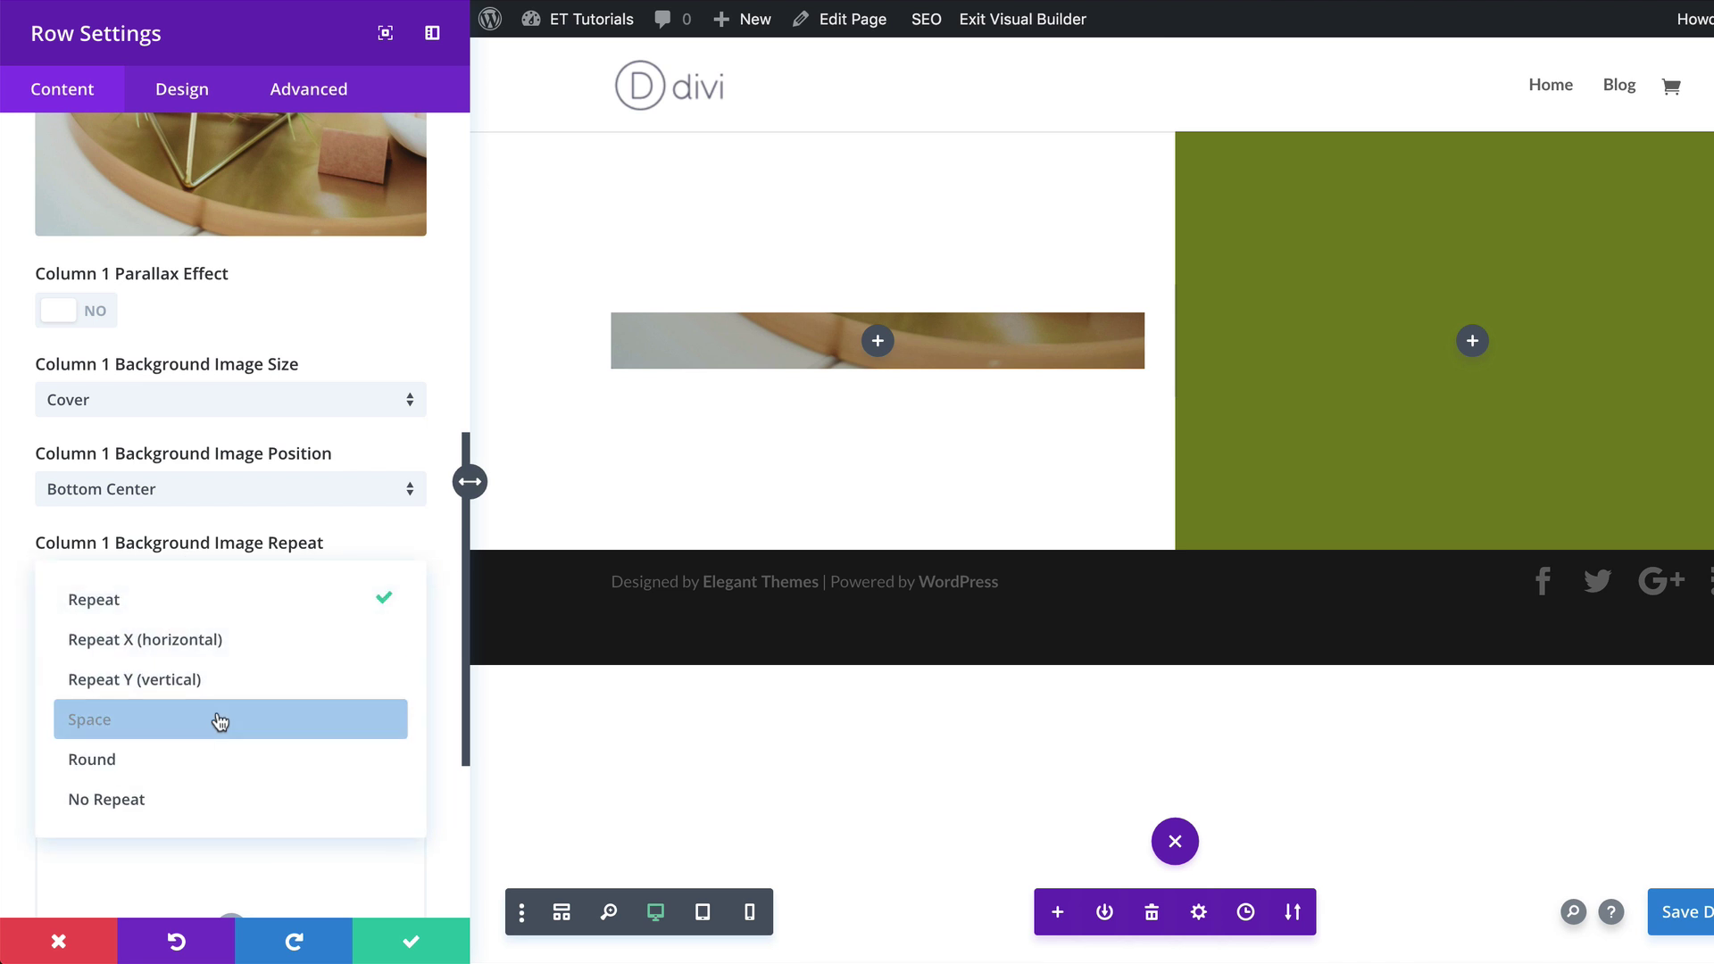
left_click(197, 802)
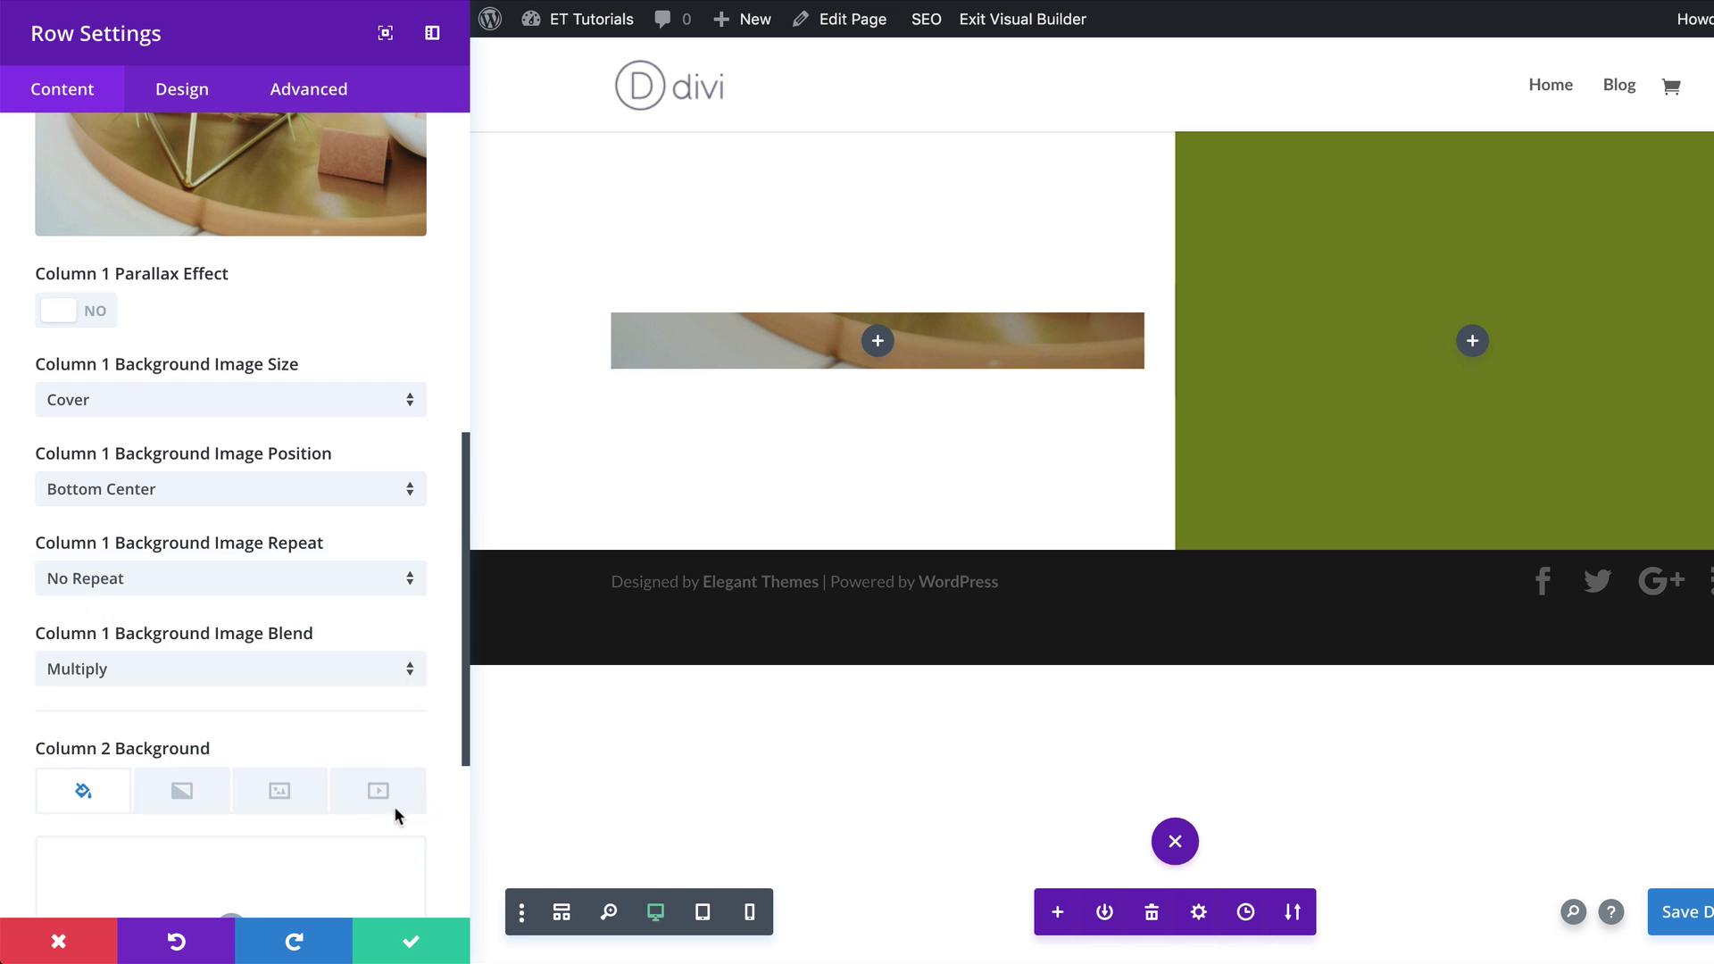
Give the row's column 2 a background color of #ffffff.
scroll(437, 815, "down", 1)
scroll(447, 815, "down", 3)
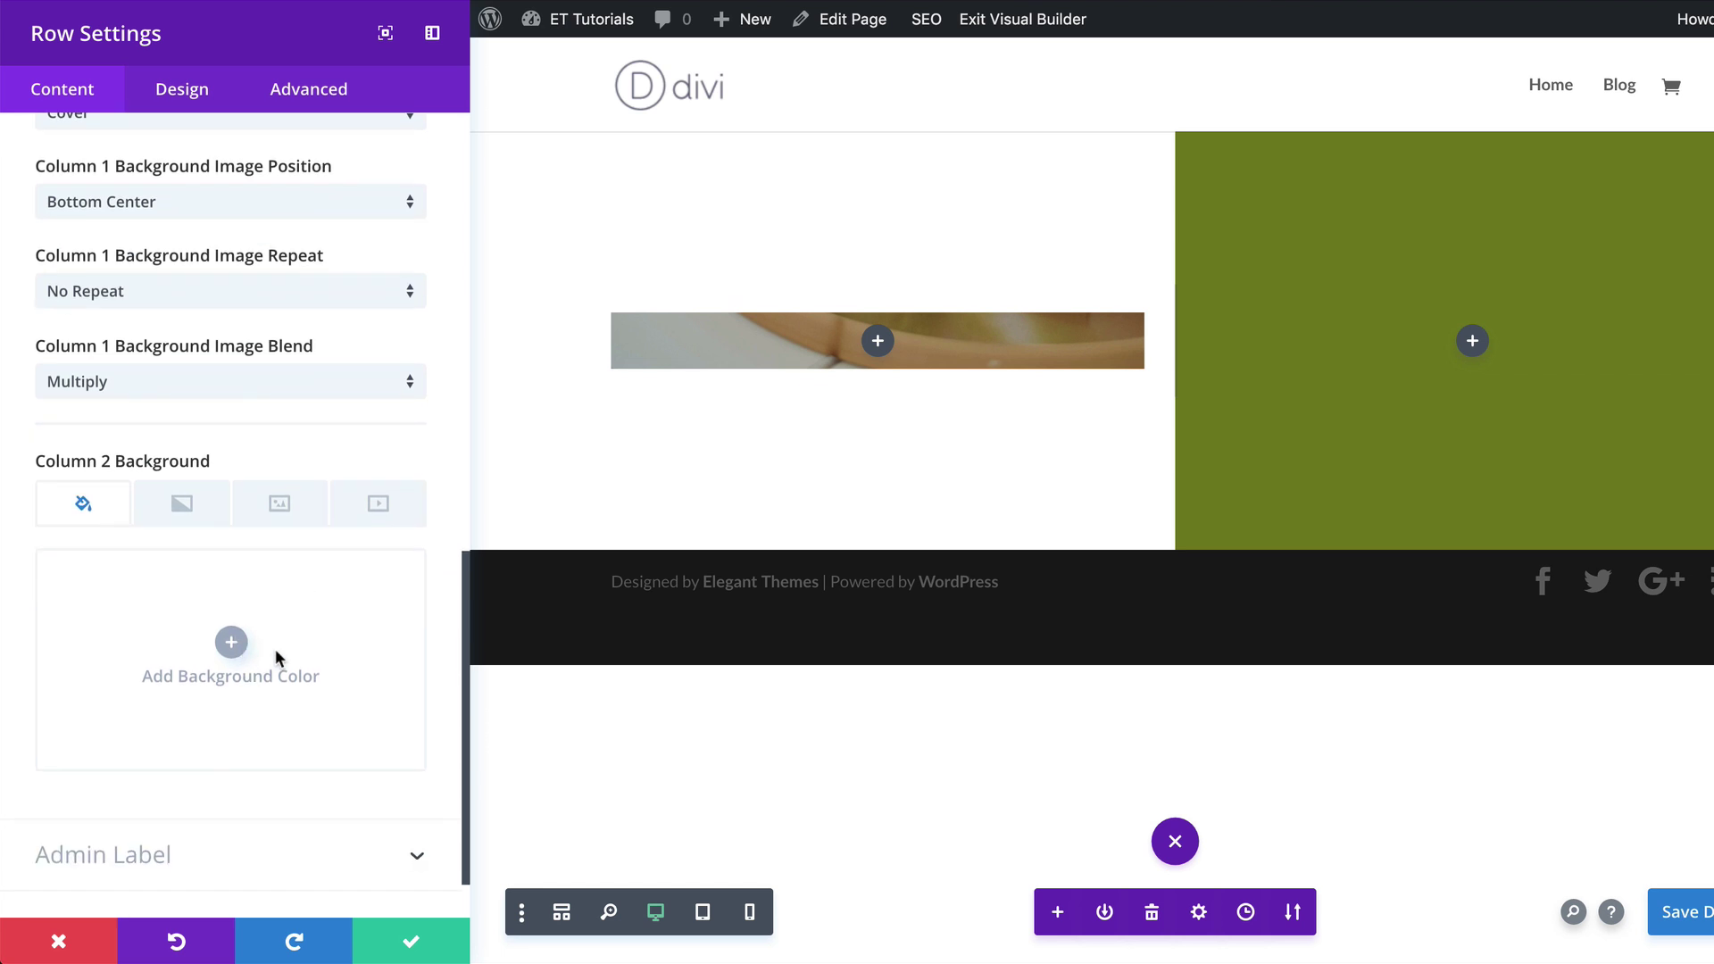
left_click(230, 644)
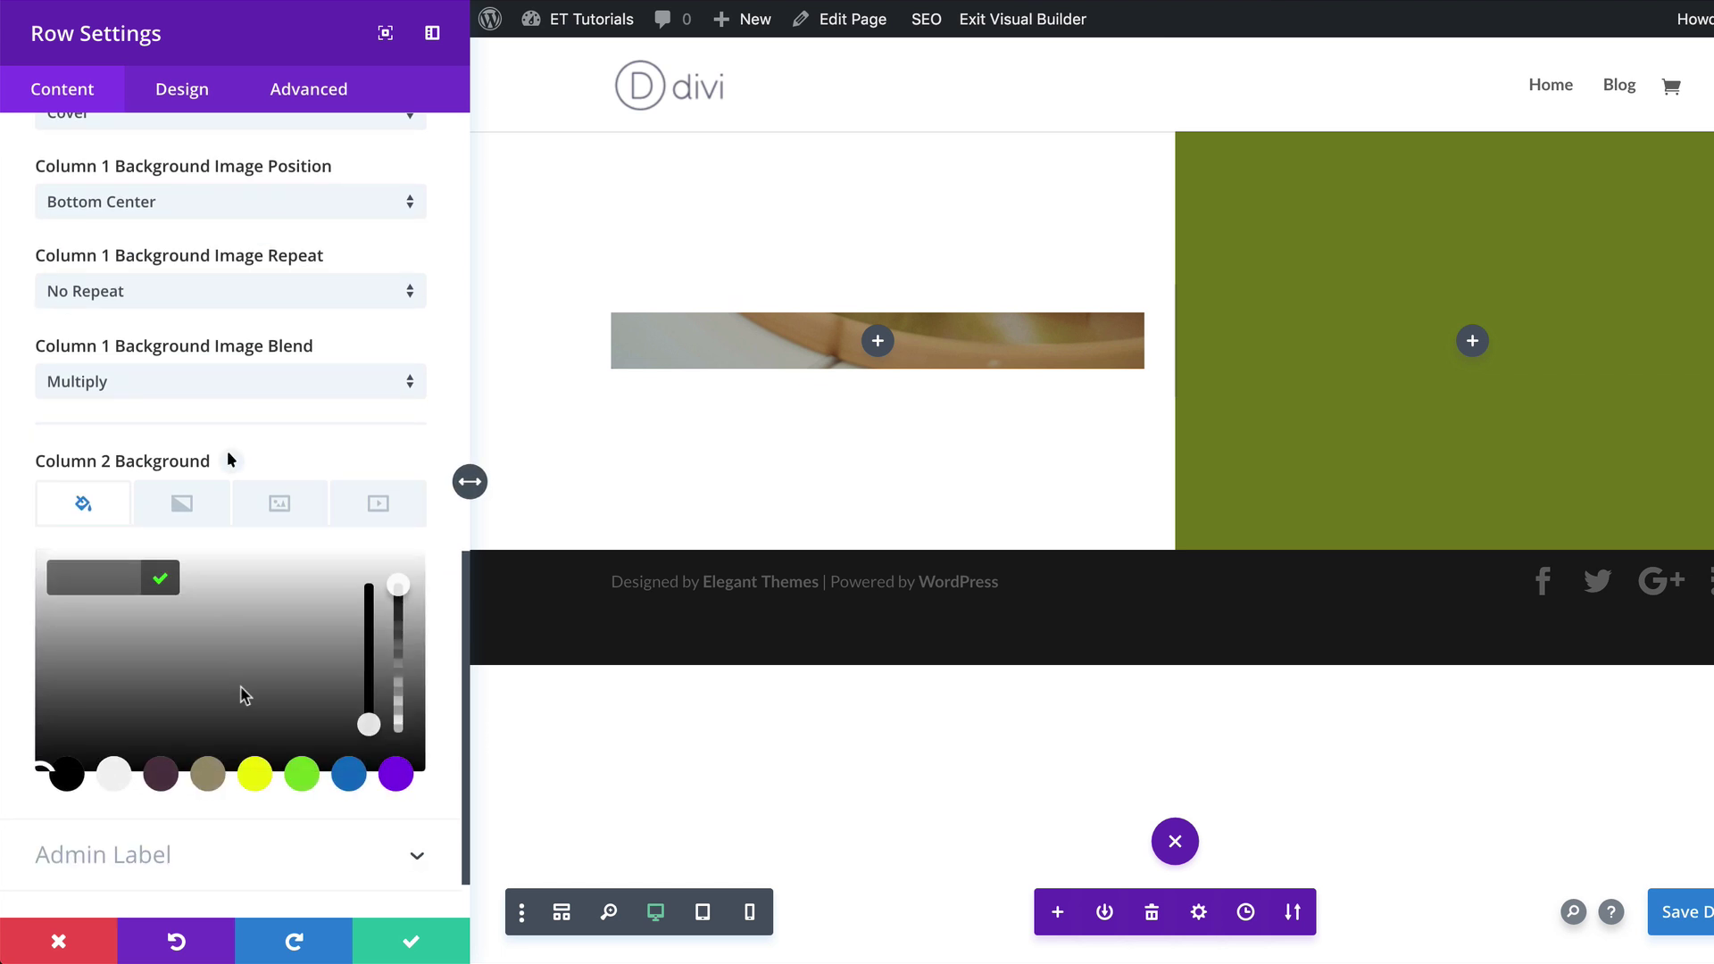
left_click(100, 579)
type("#ffffff")
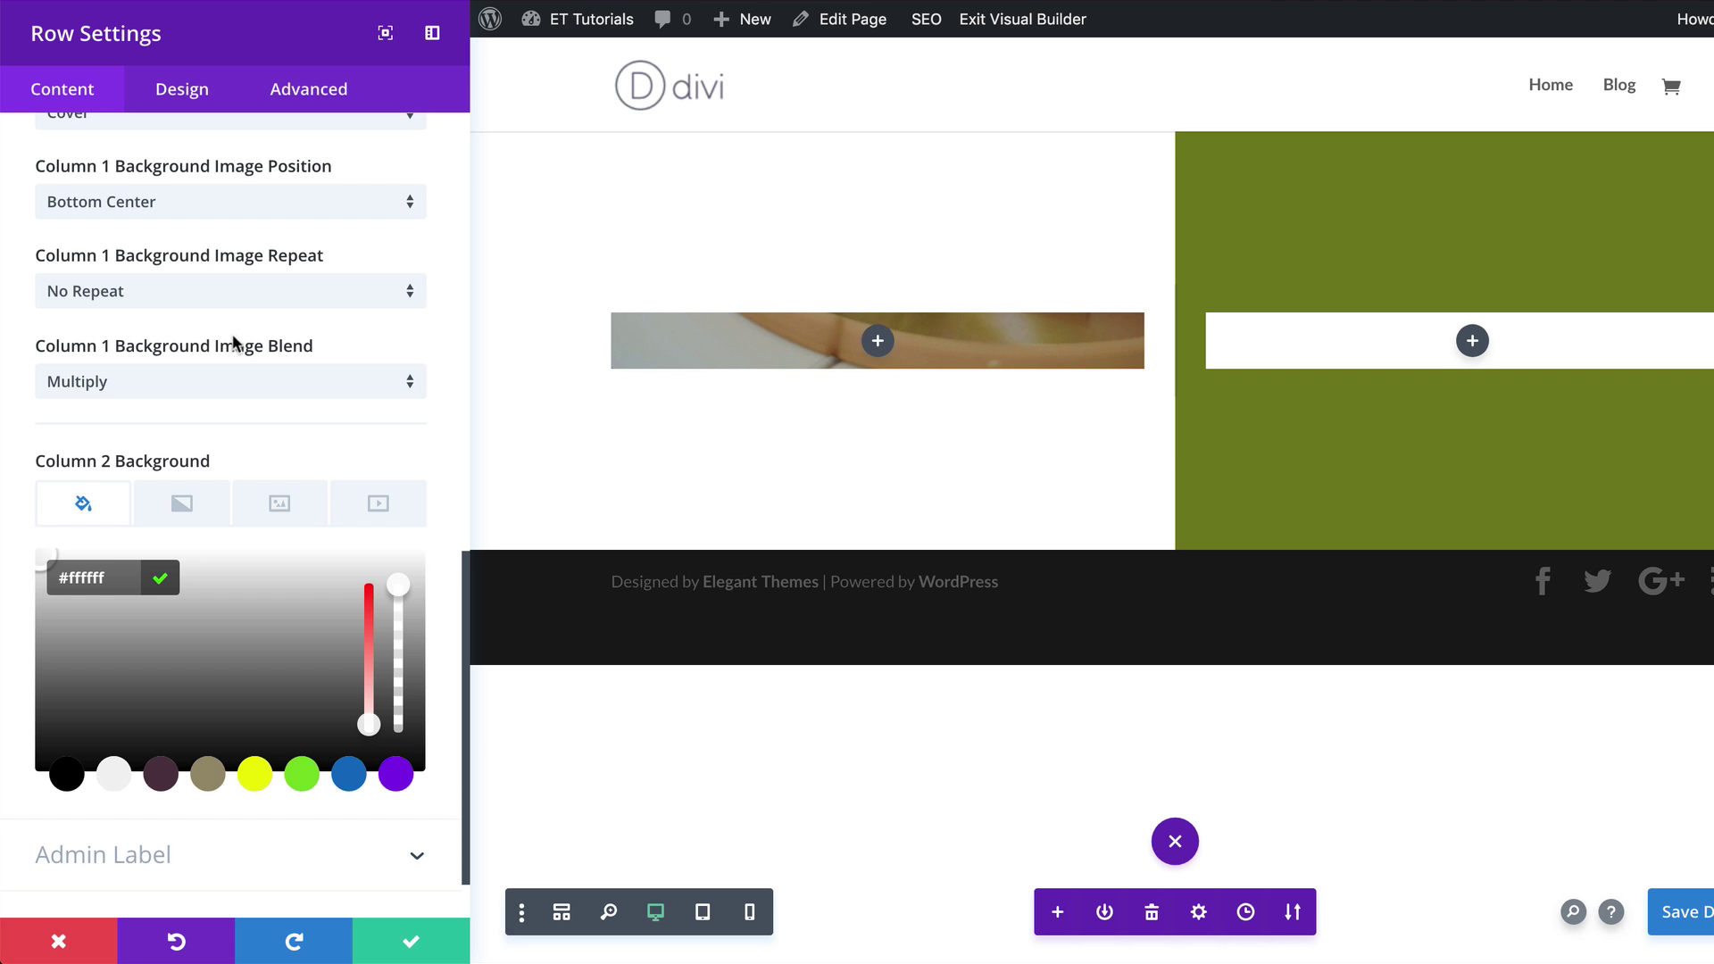
Enable a custom width for the row and set it to 2000px, using pixels as the unit.
left_click(181, 89)
left_click(96, 272)
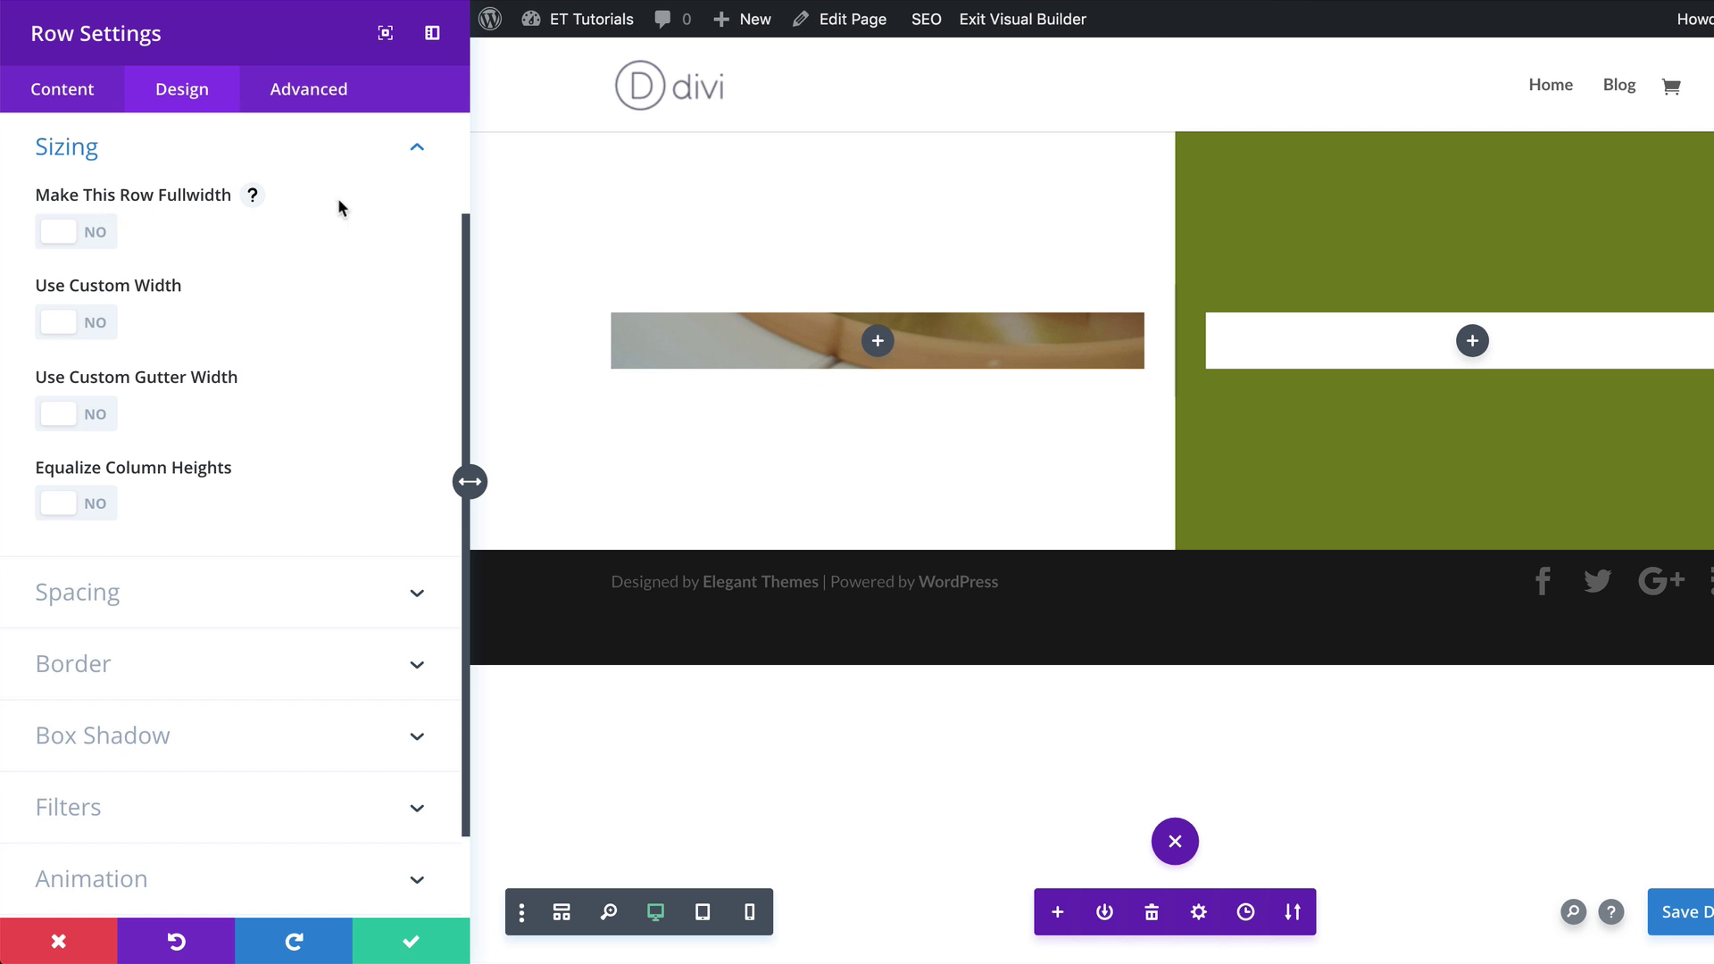
left_click(99, 236)
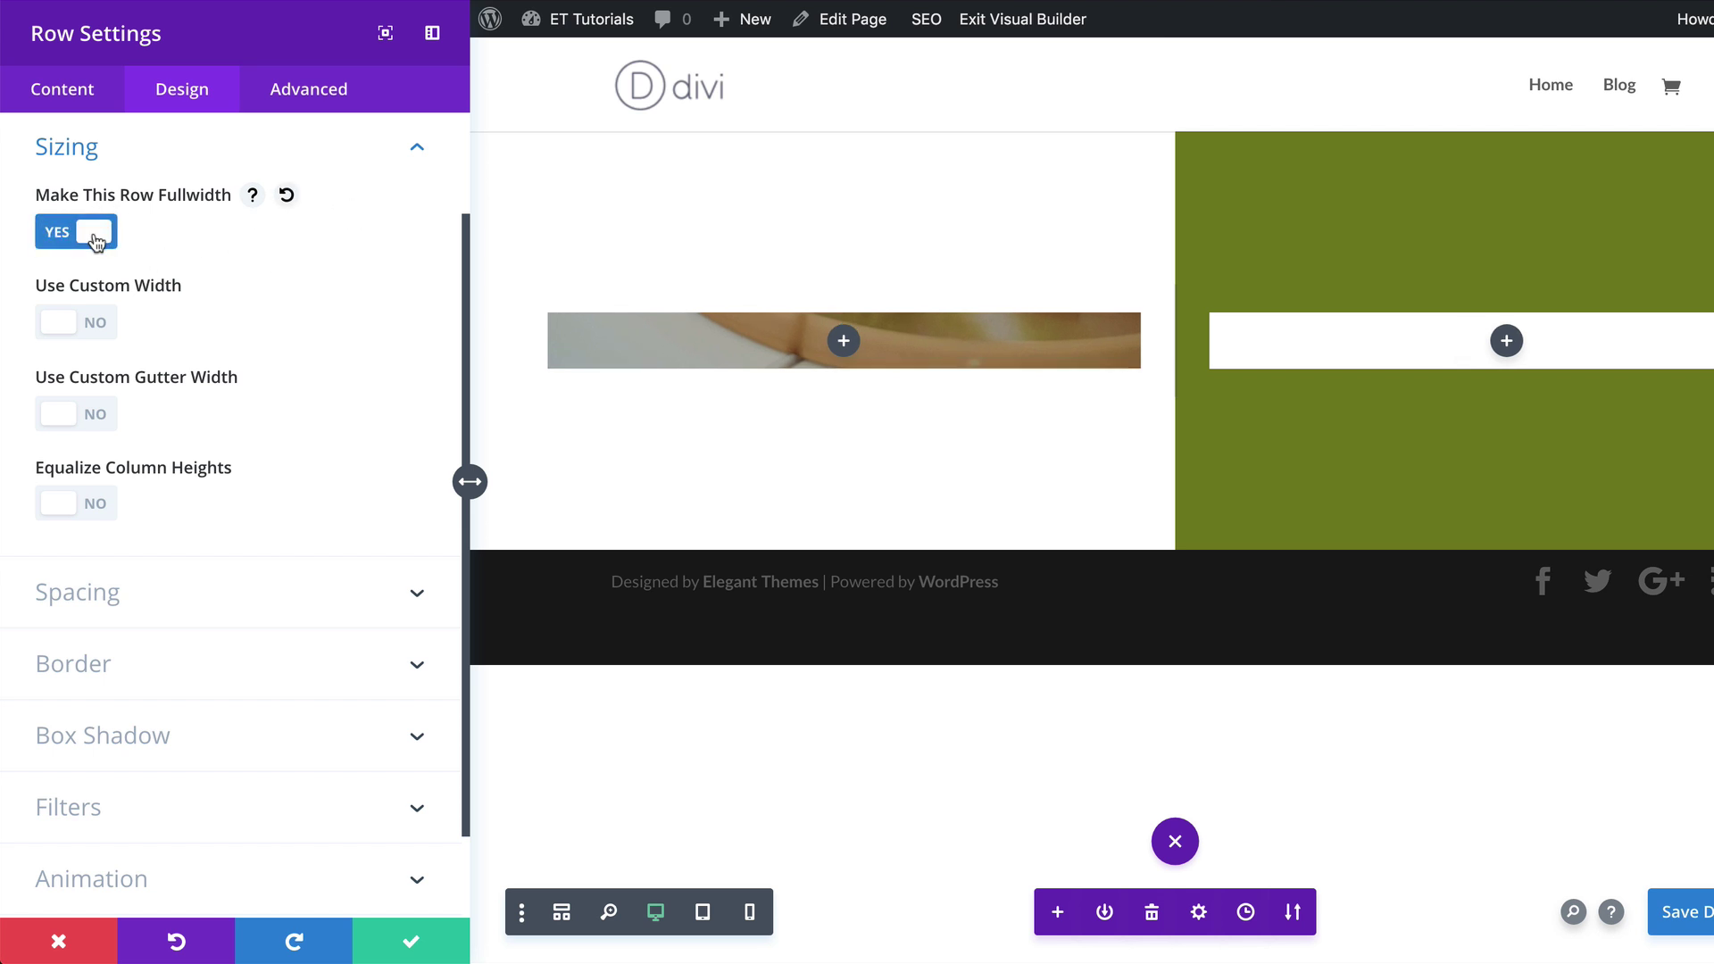
left_click(101, 331)
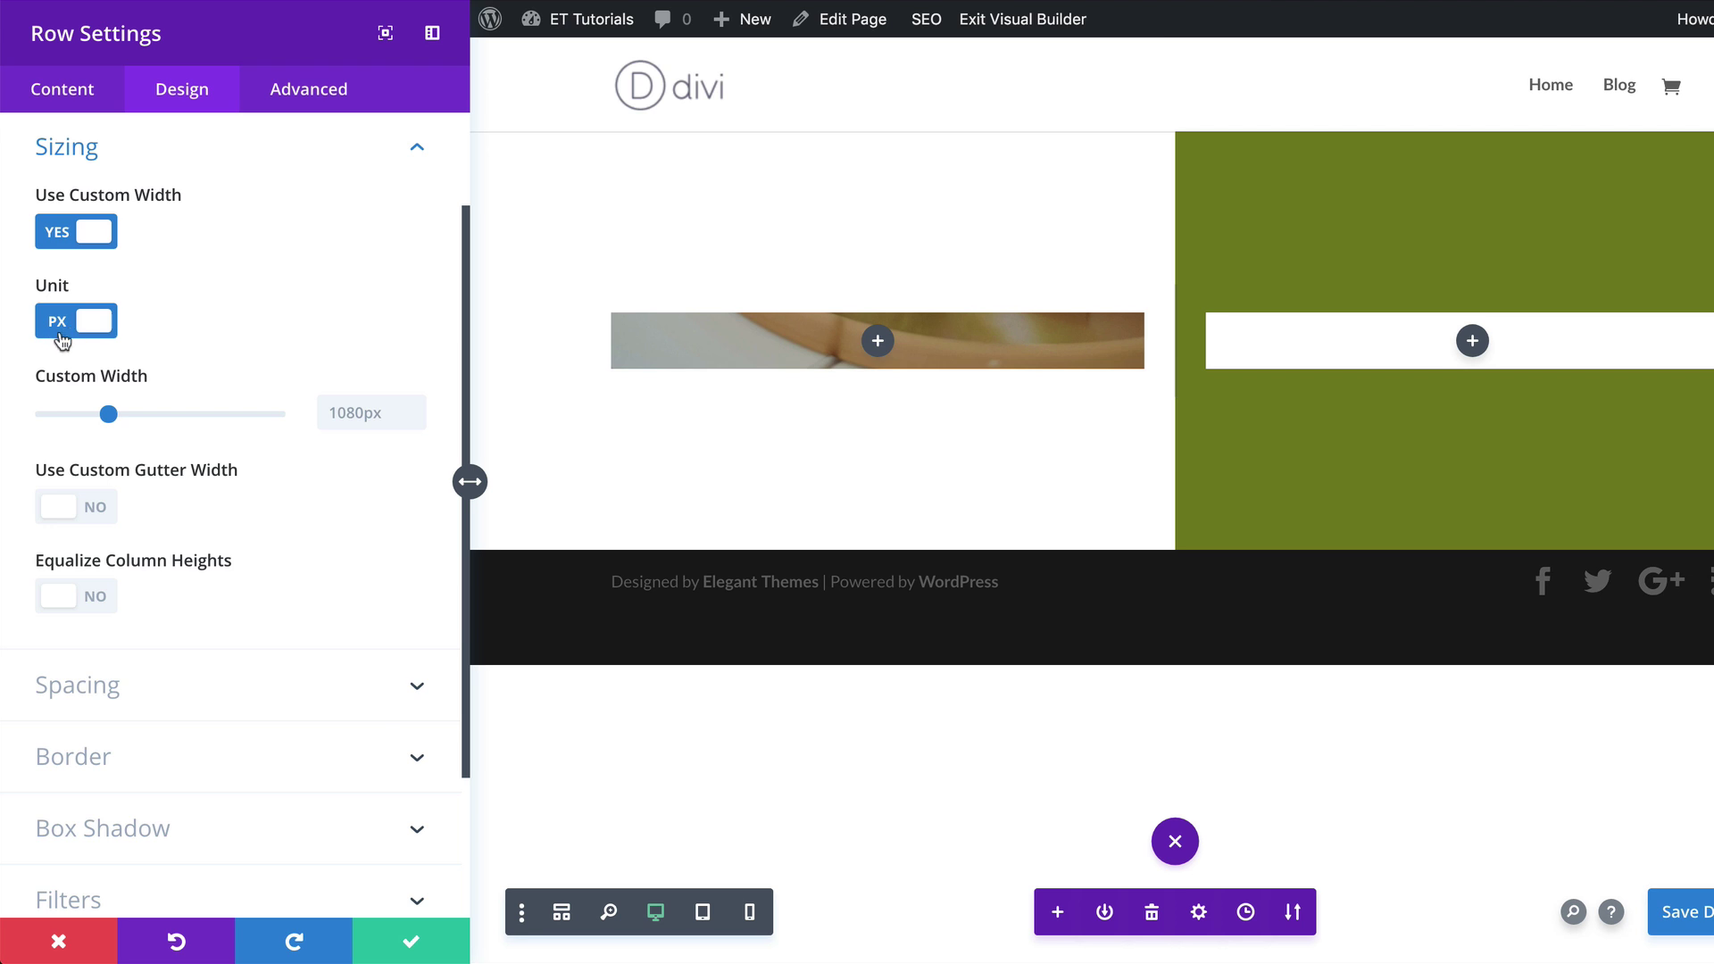
left_click(113, 327)
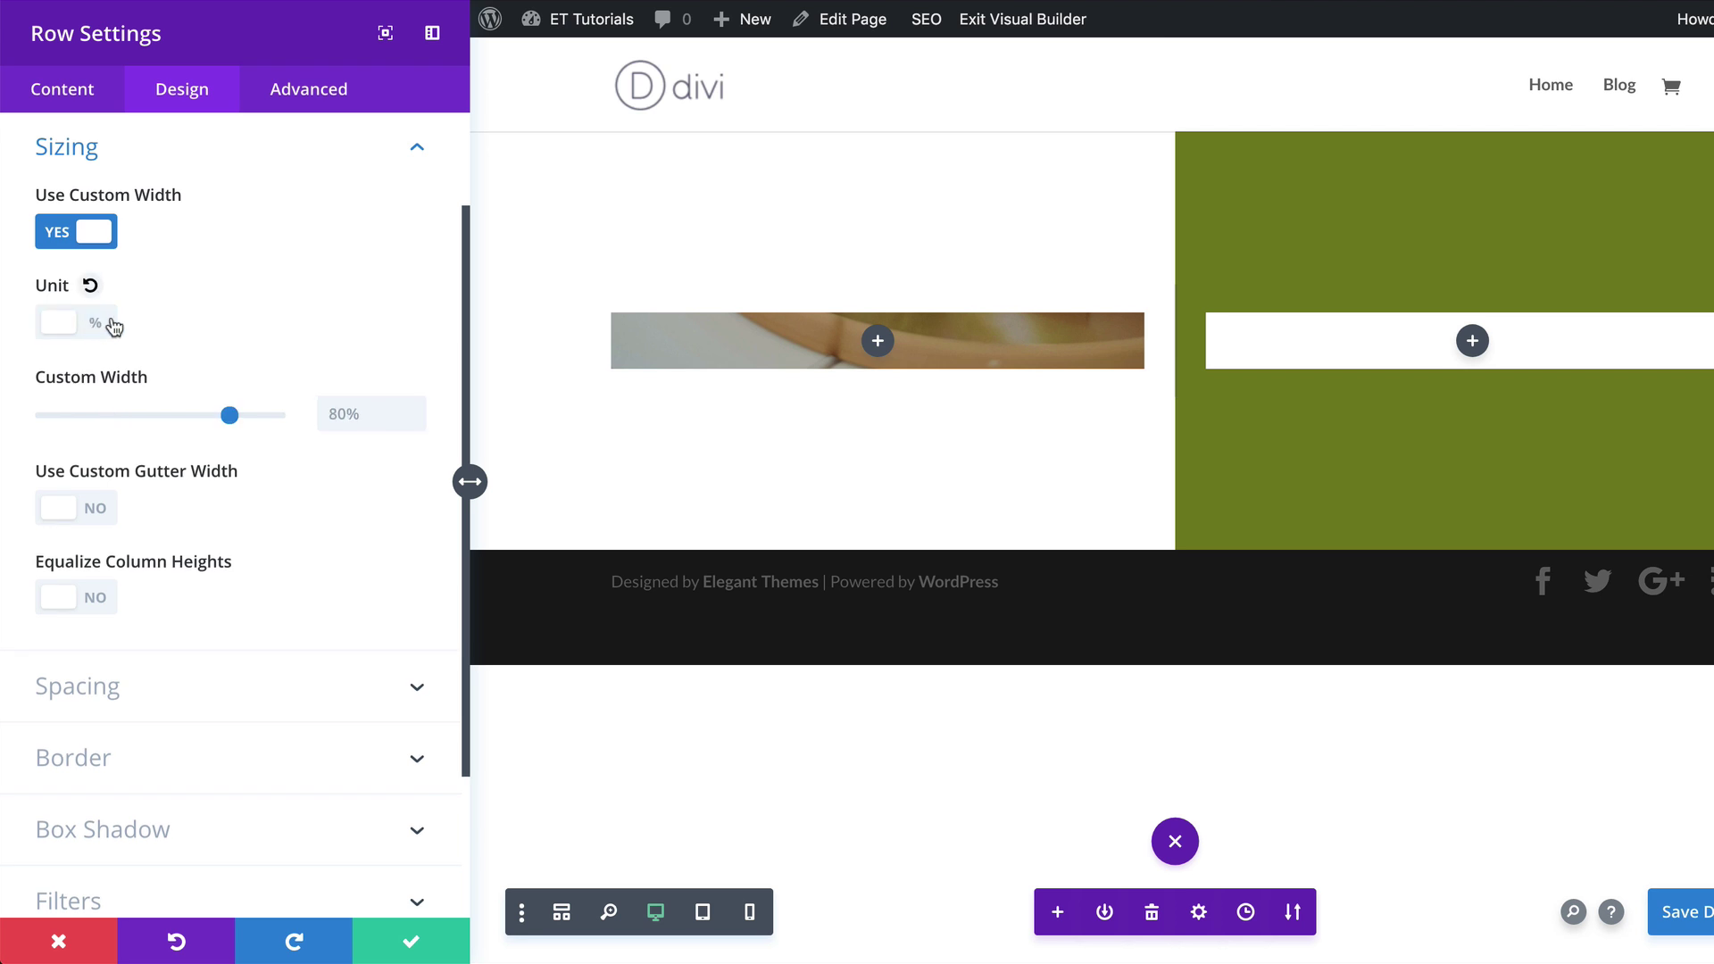
left_click(56, 327)
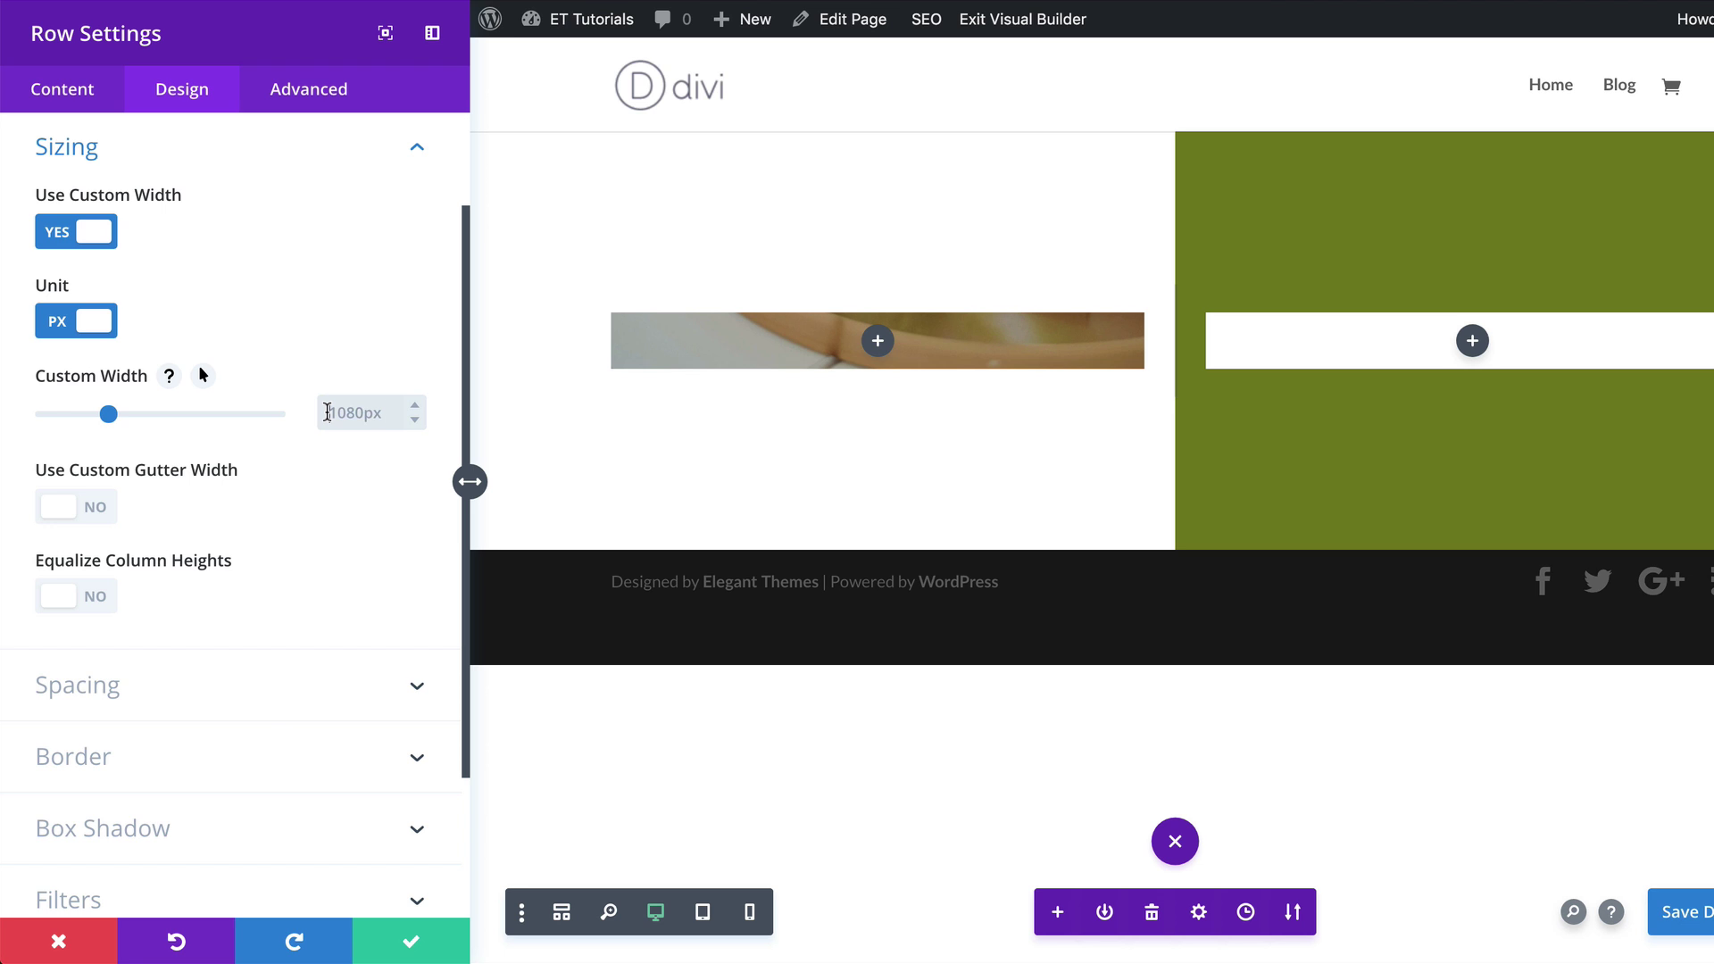
triple_click(326, 413)
type("2000px")
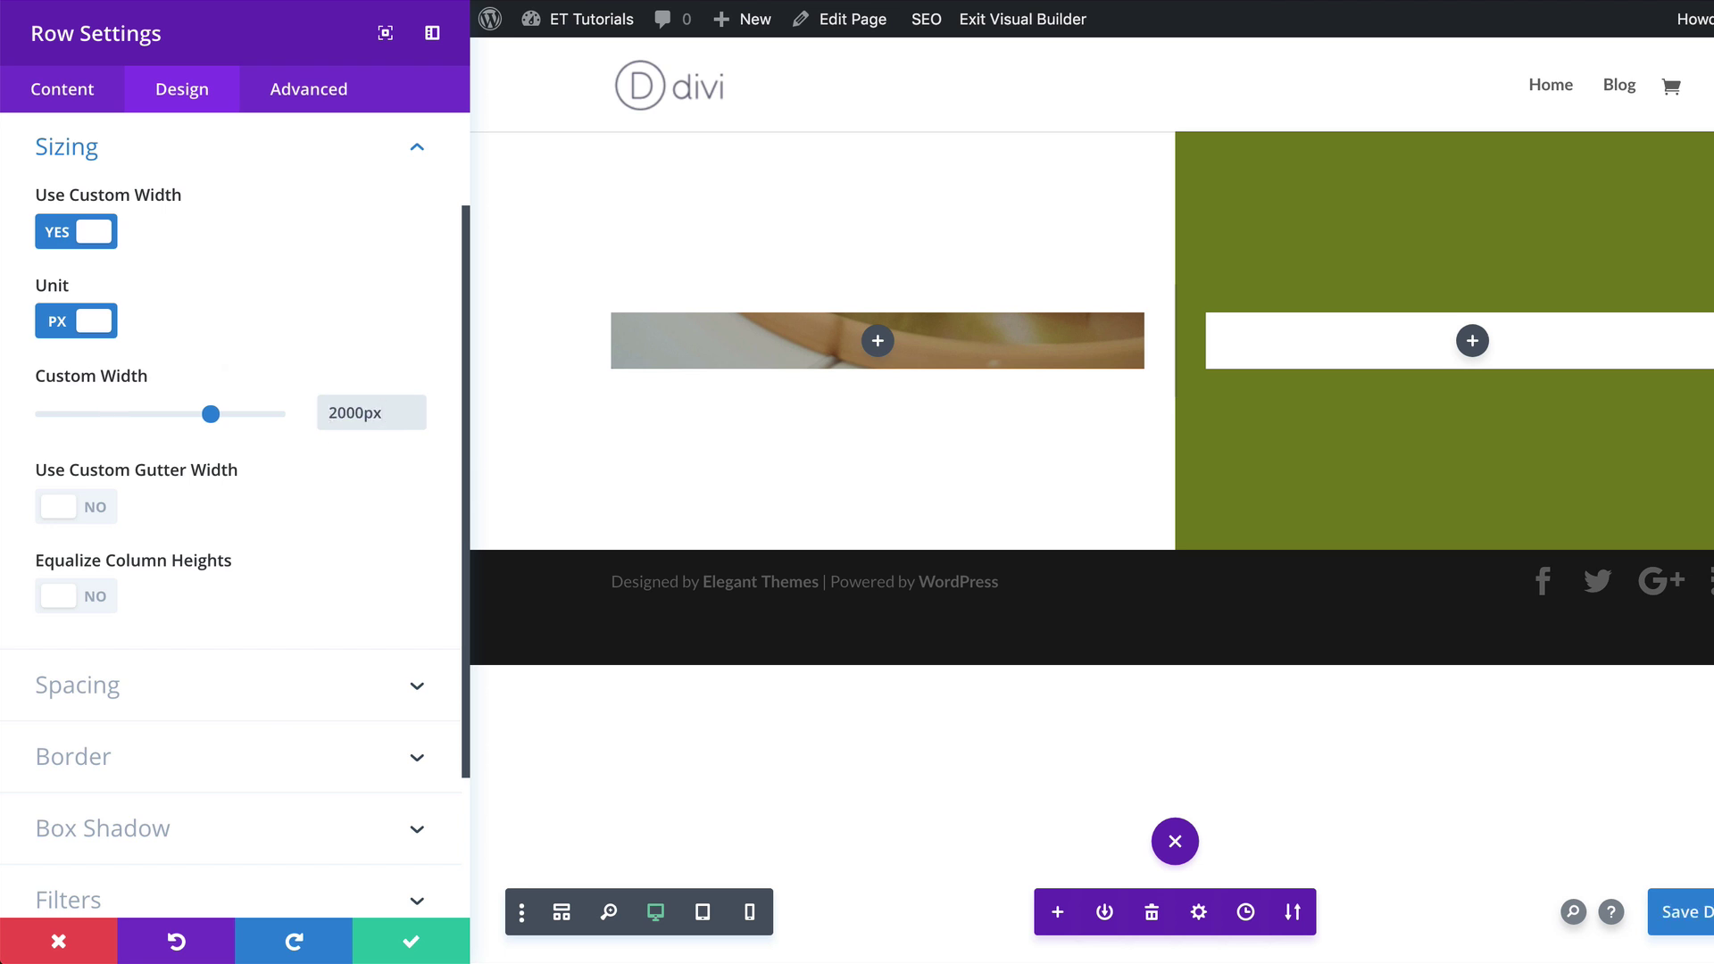
Enable a custom gutter width of 1 for the row and equalize its column heights.
left_click(111, 511)
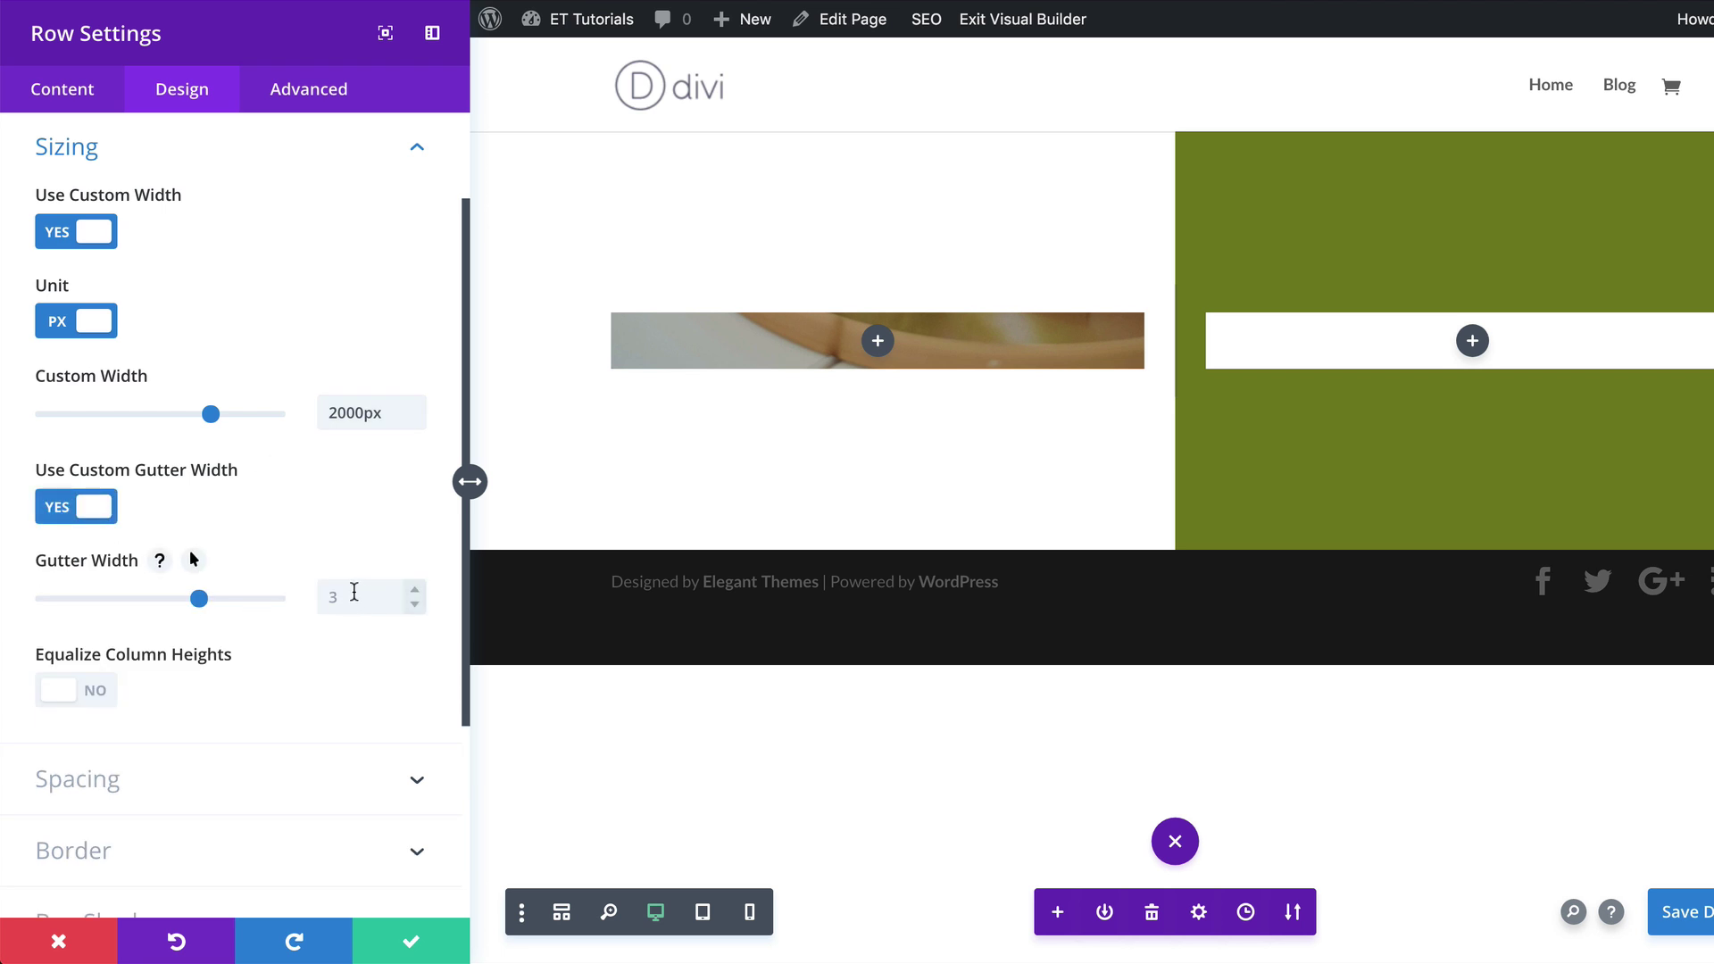
left_click_drag(175, 598, 29, 606)
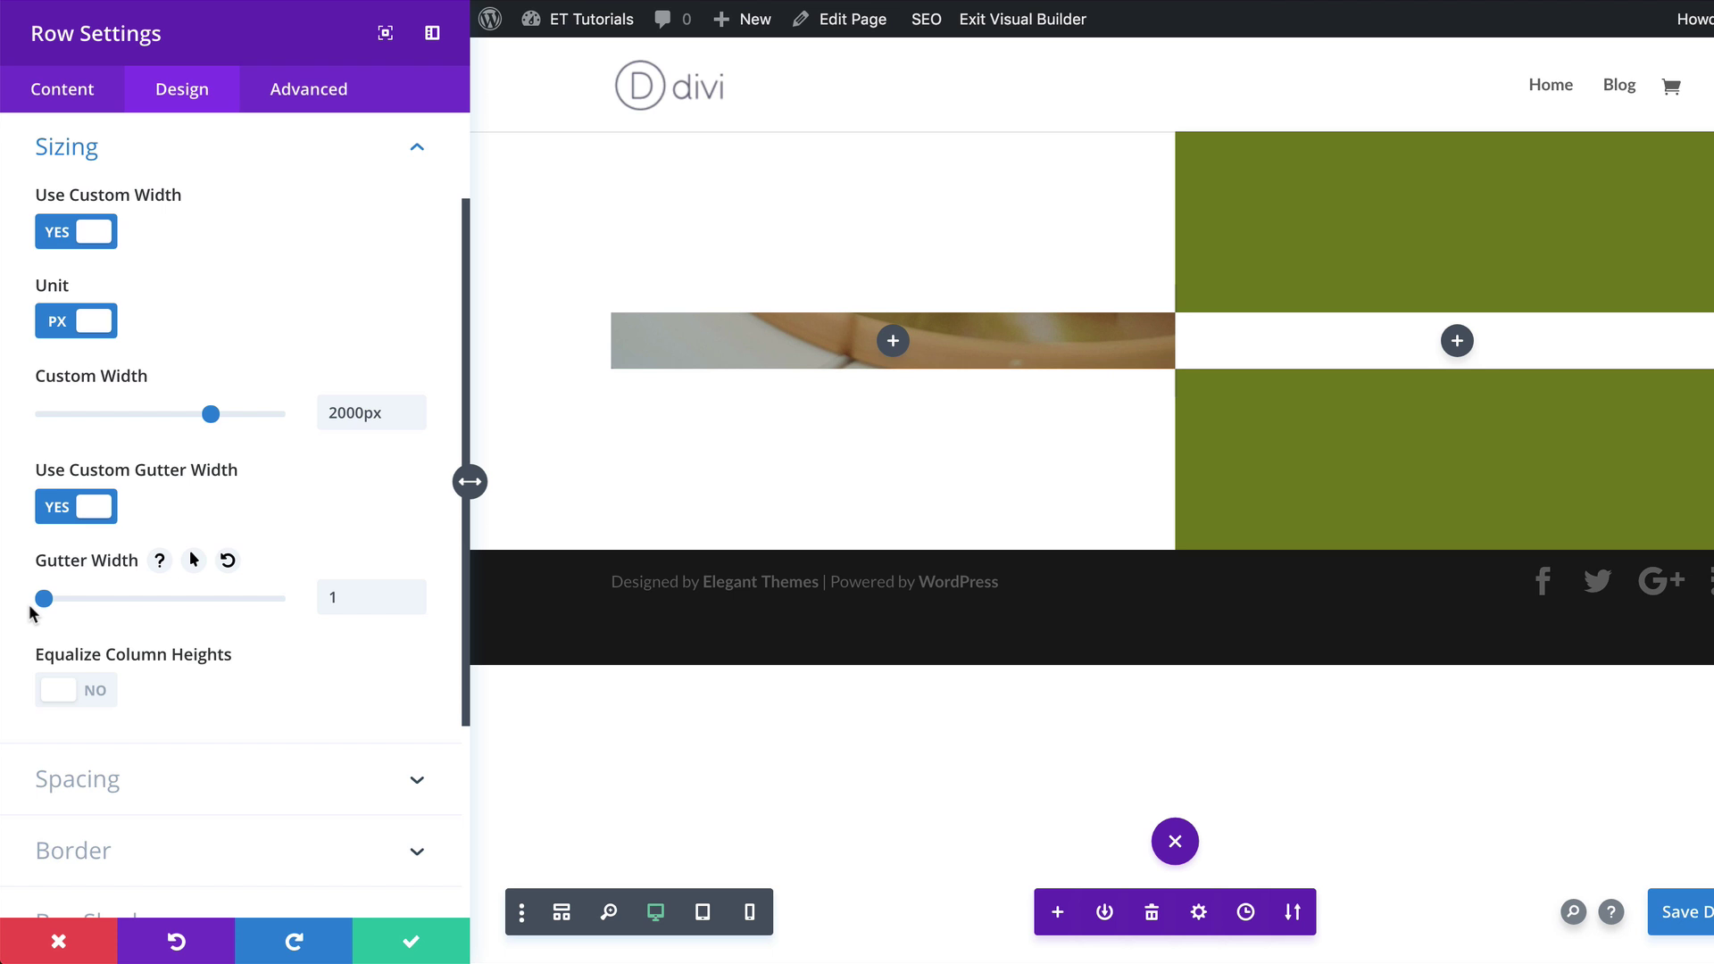
mouse_move(44, 600)
left_mouse_down()
mouse_move(301, 602)
mouse_move(53, 610)
left_mouse_up()
left_click(101, 692)
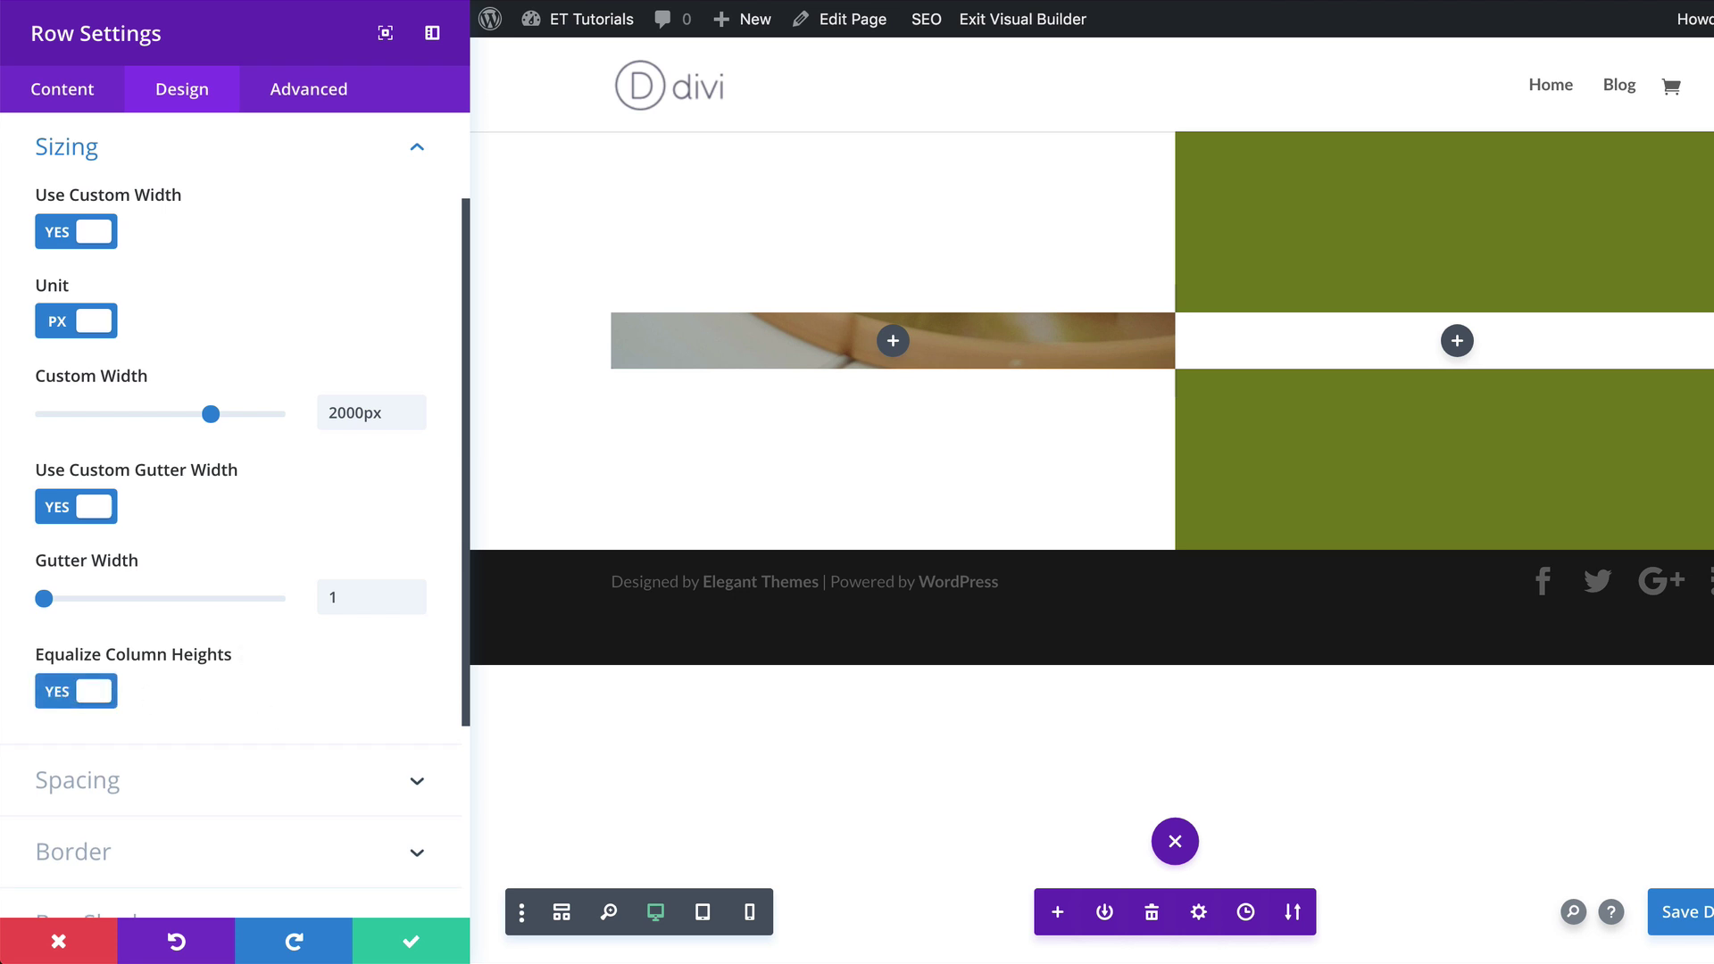
Set the row's top and bottom custom padding to a linked 0px.
left_click(176, 783)
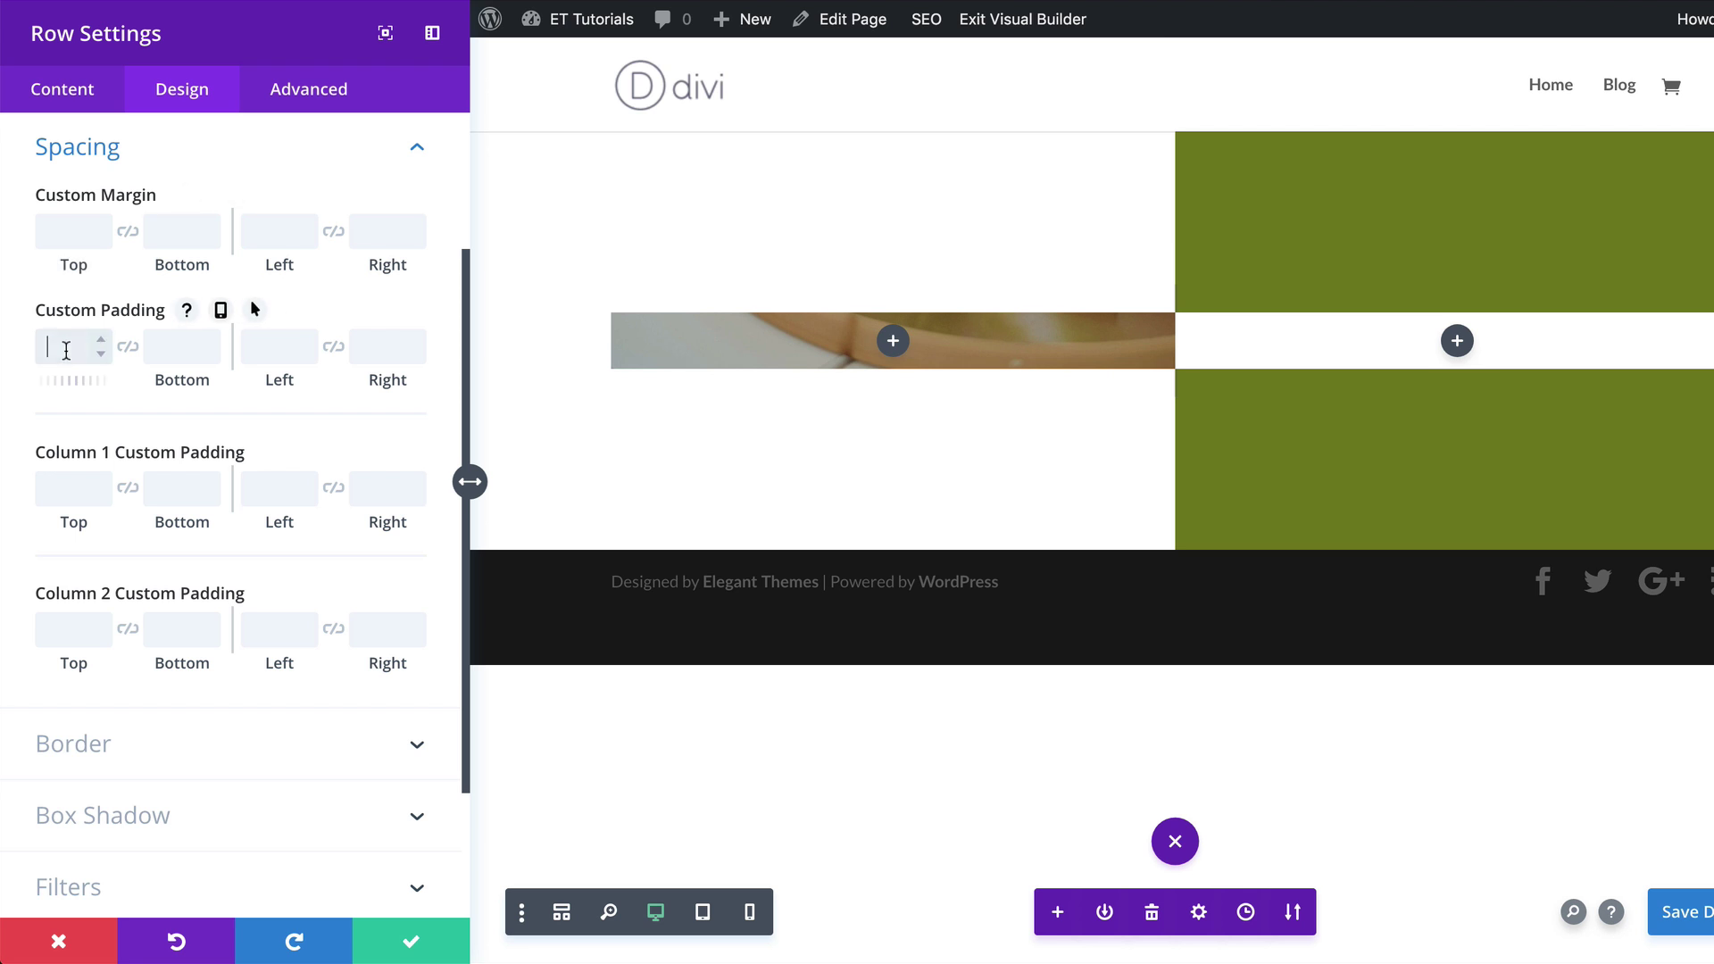
type("0px")
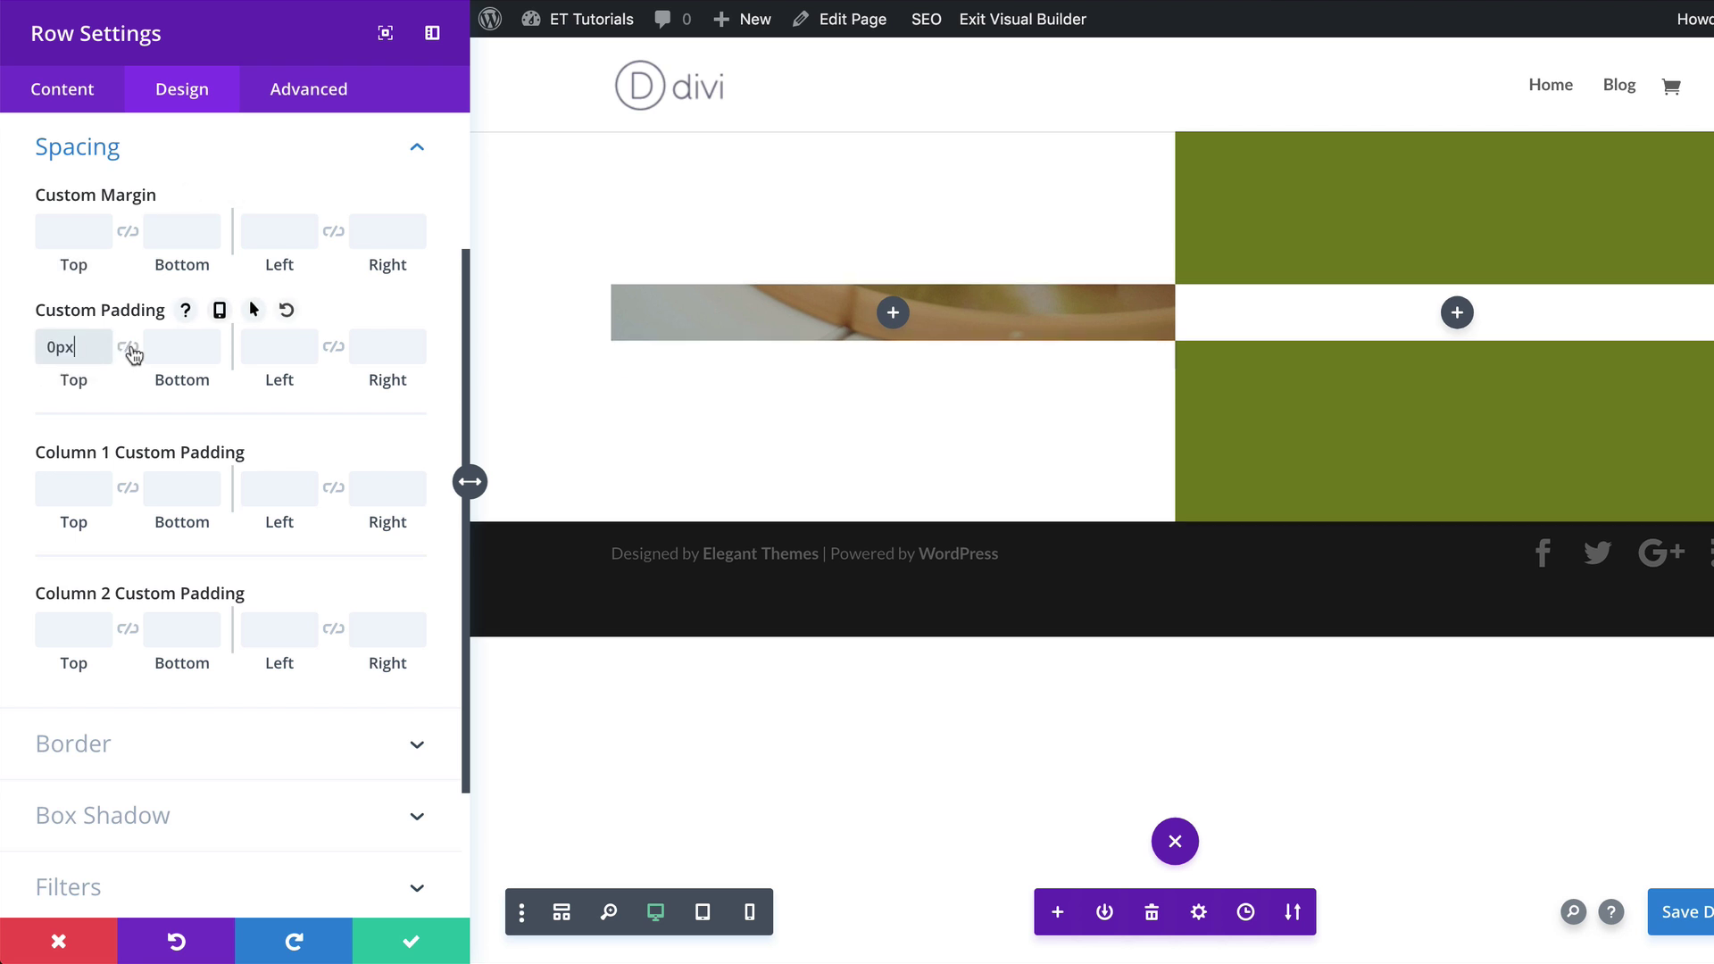
left_click(128, 347)
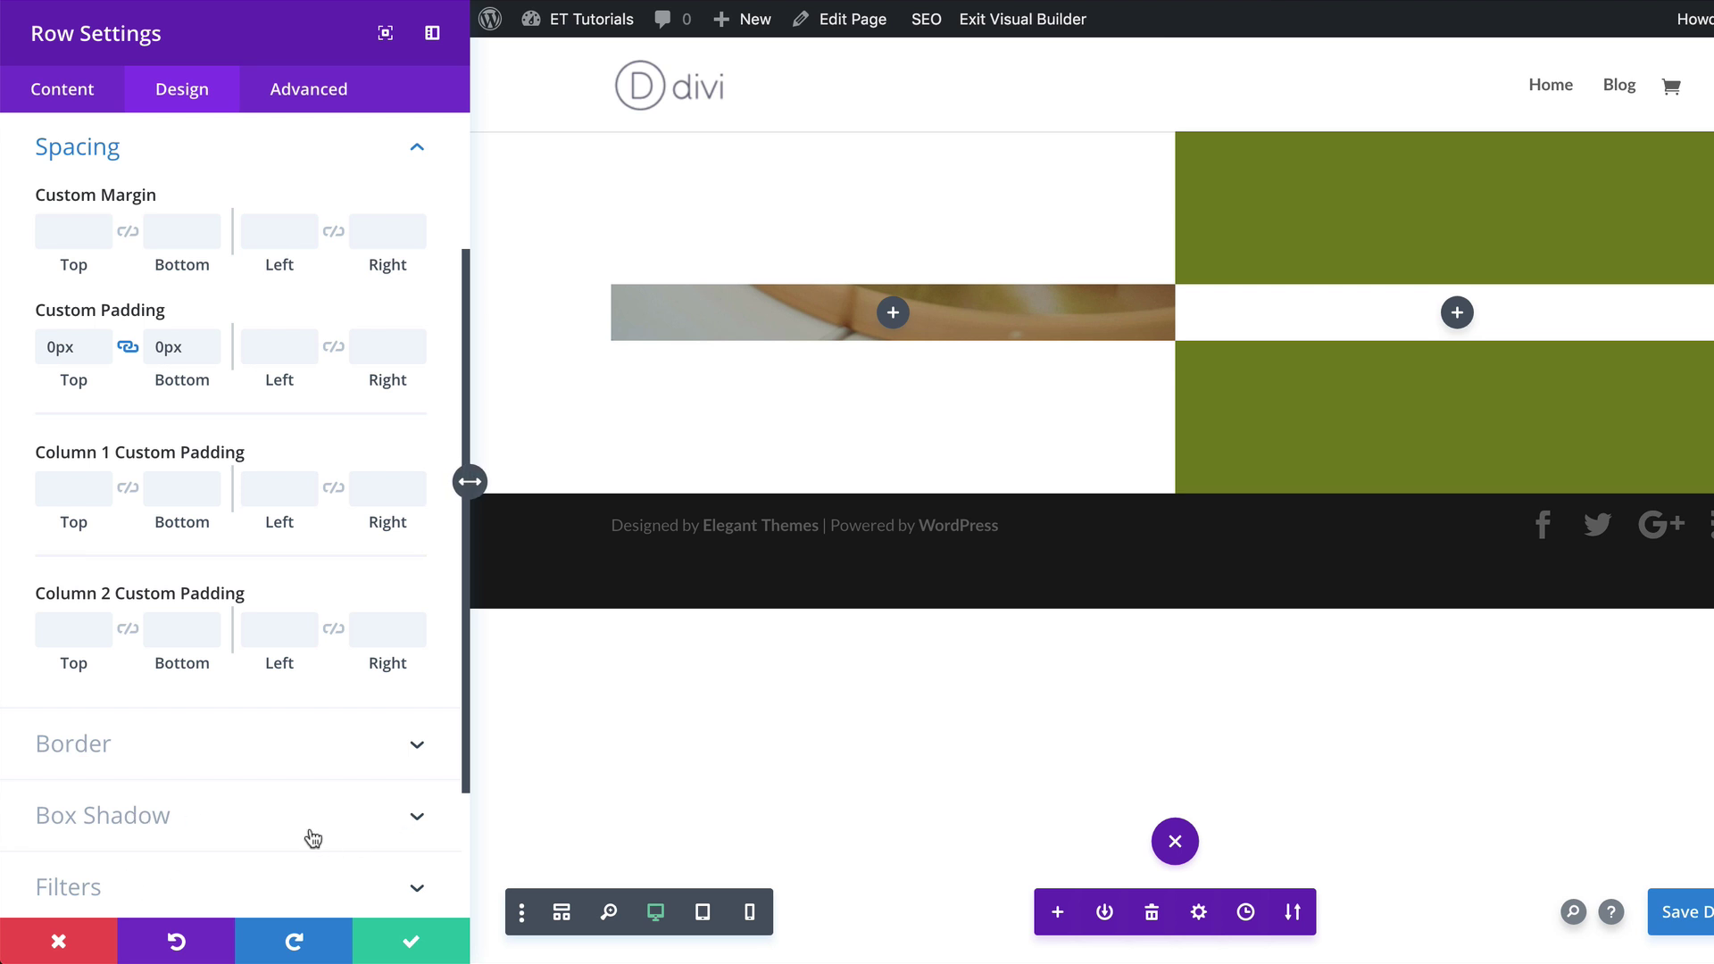
Apply the first box shadow preset, an even shadow around all sides, to the row with a blur strength of 80px.
left_click(215, 819)
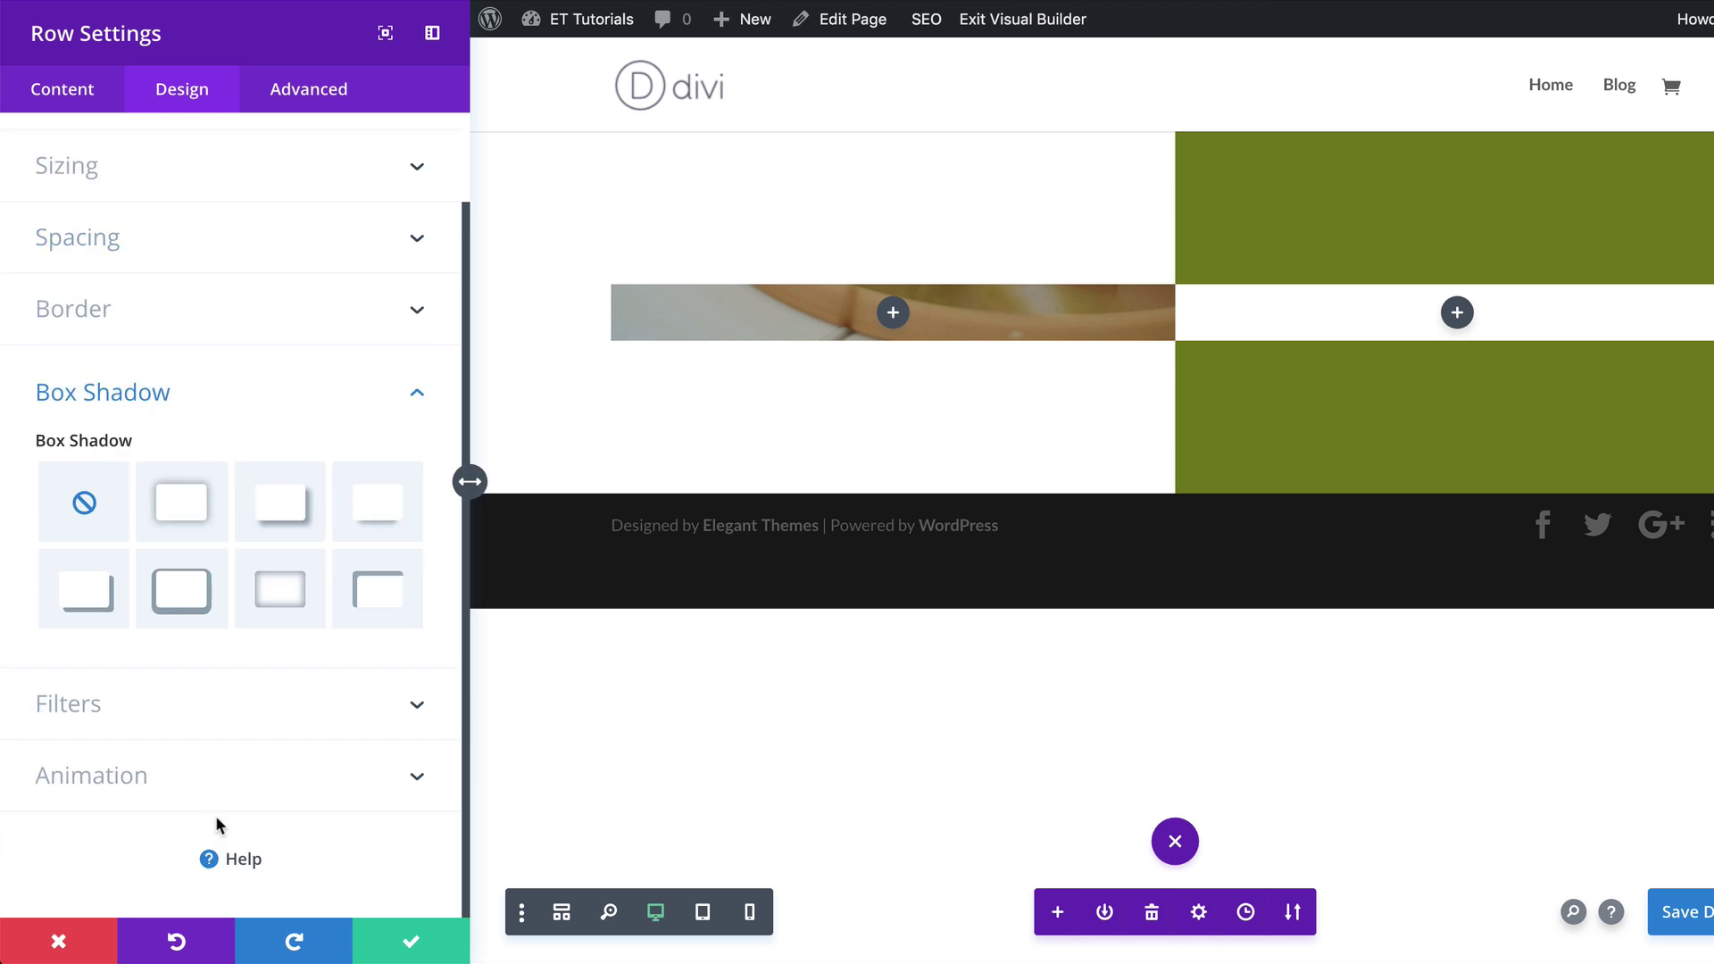
left_click(181, 505)
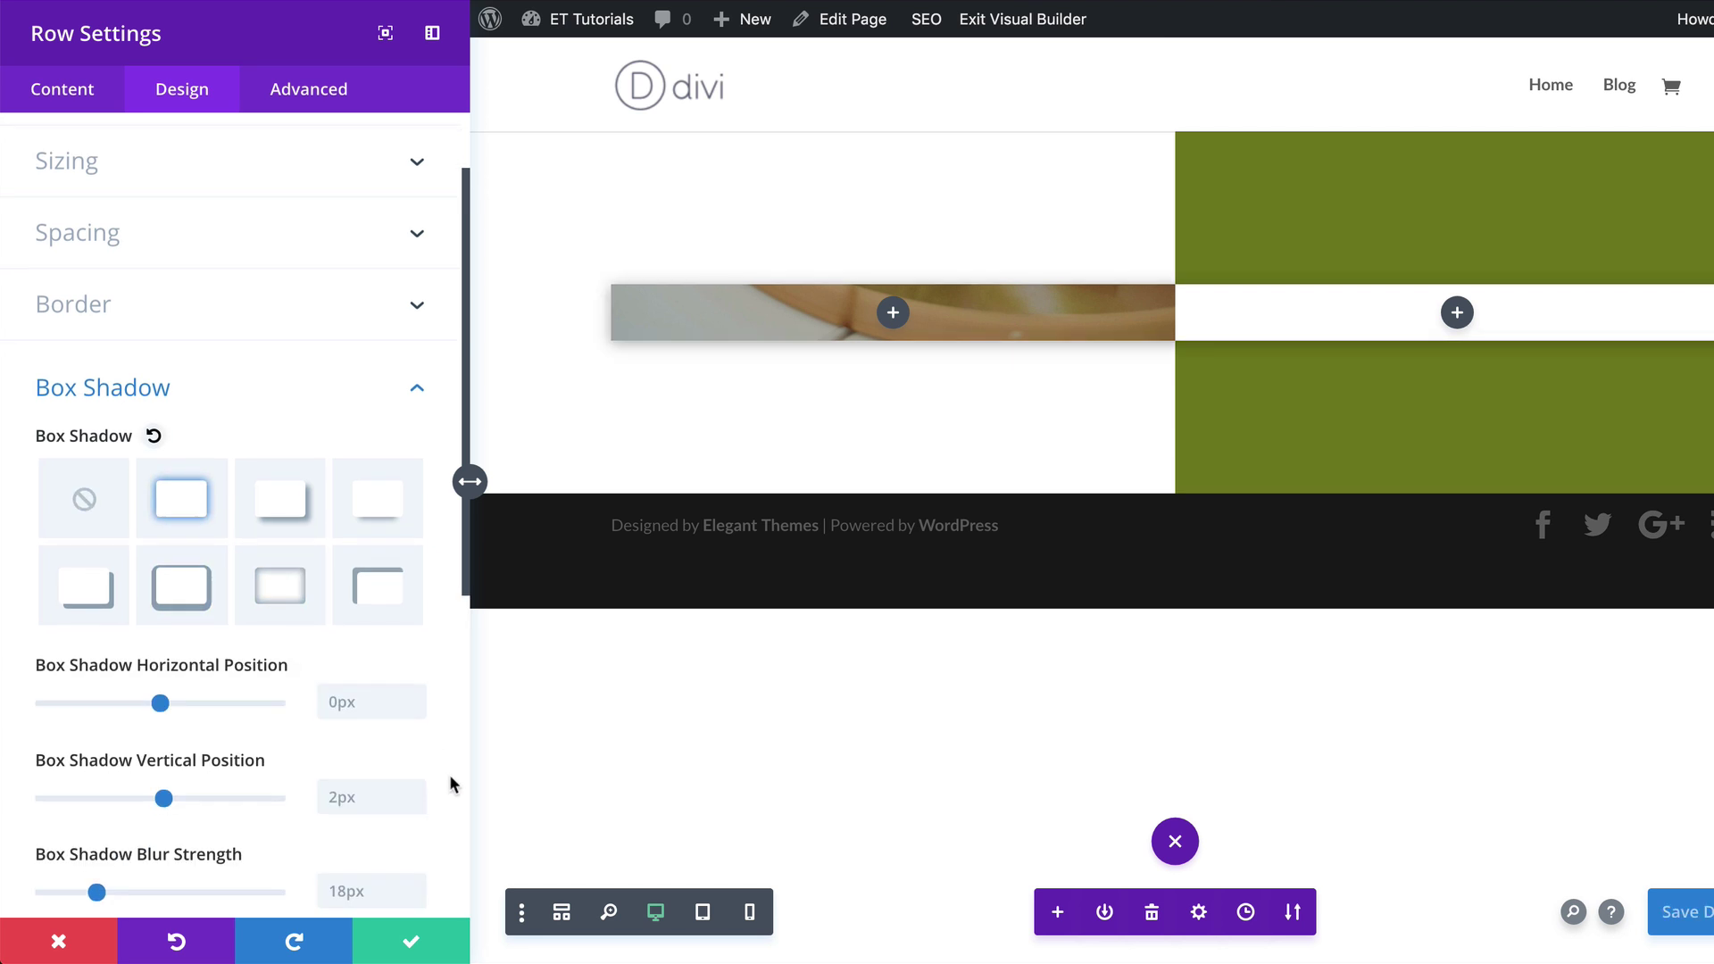
scroll(448, 774, "down", 3)
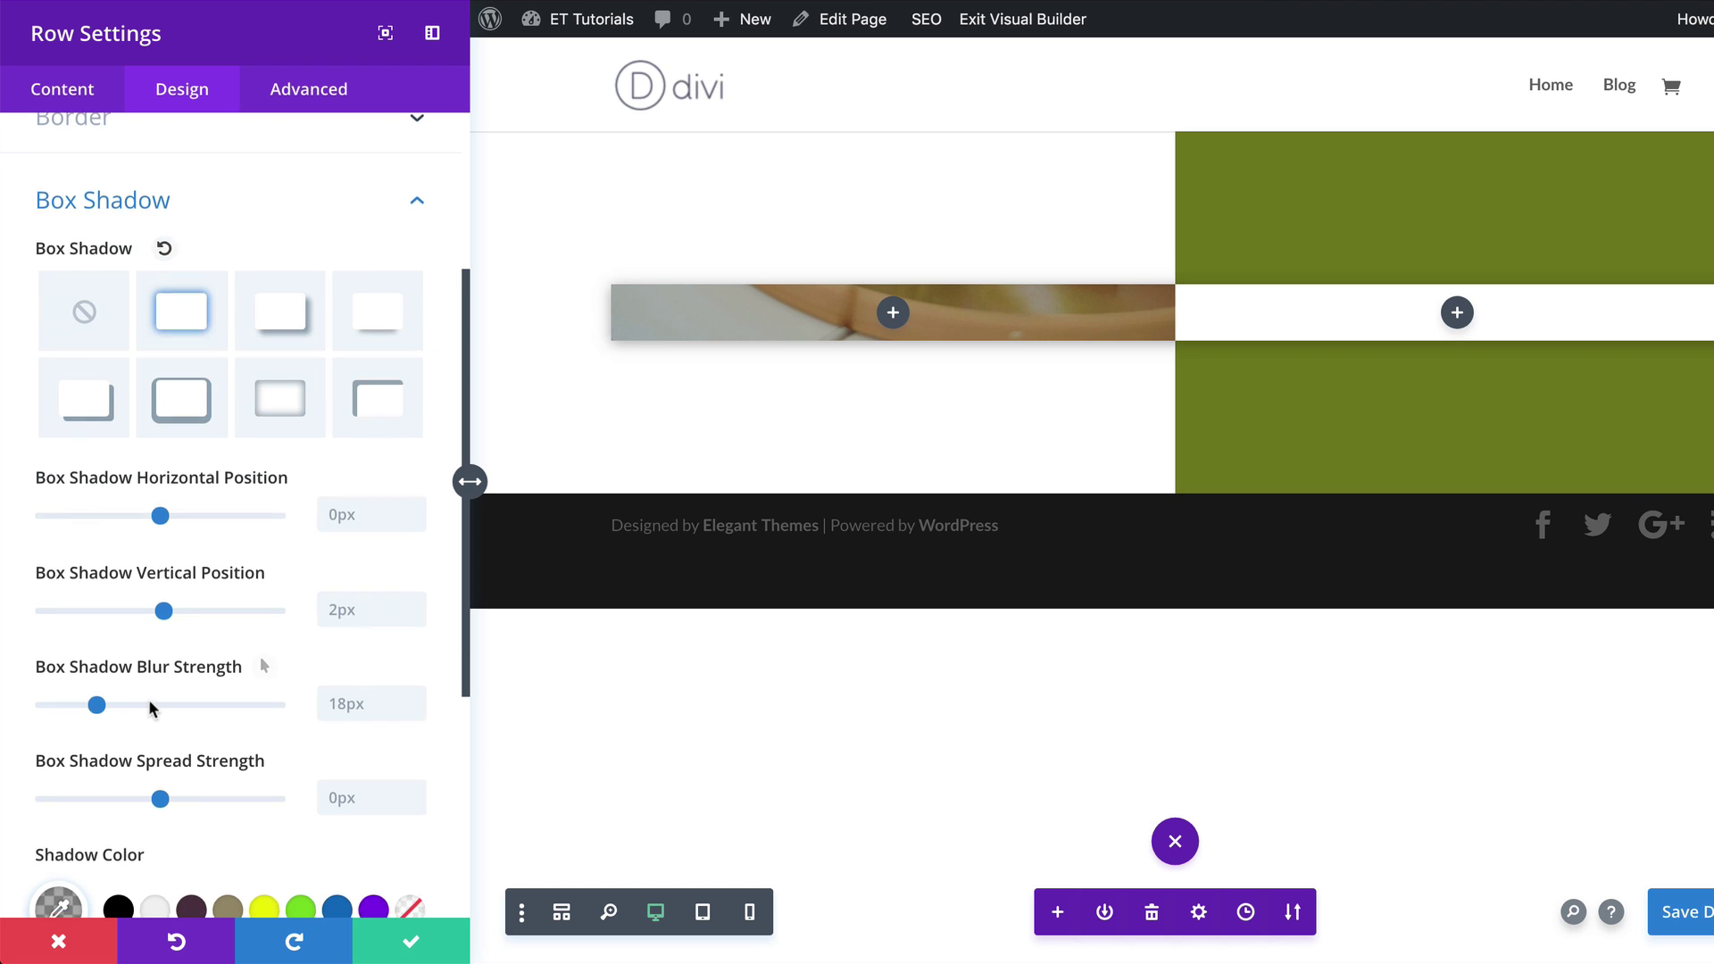
left_click(330, 705)
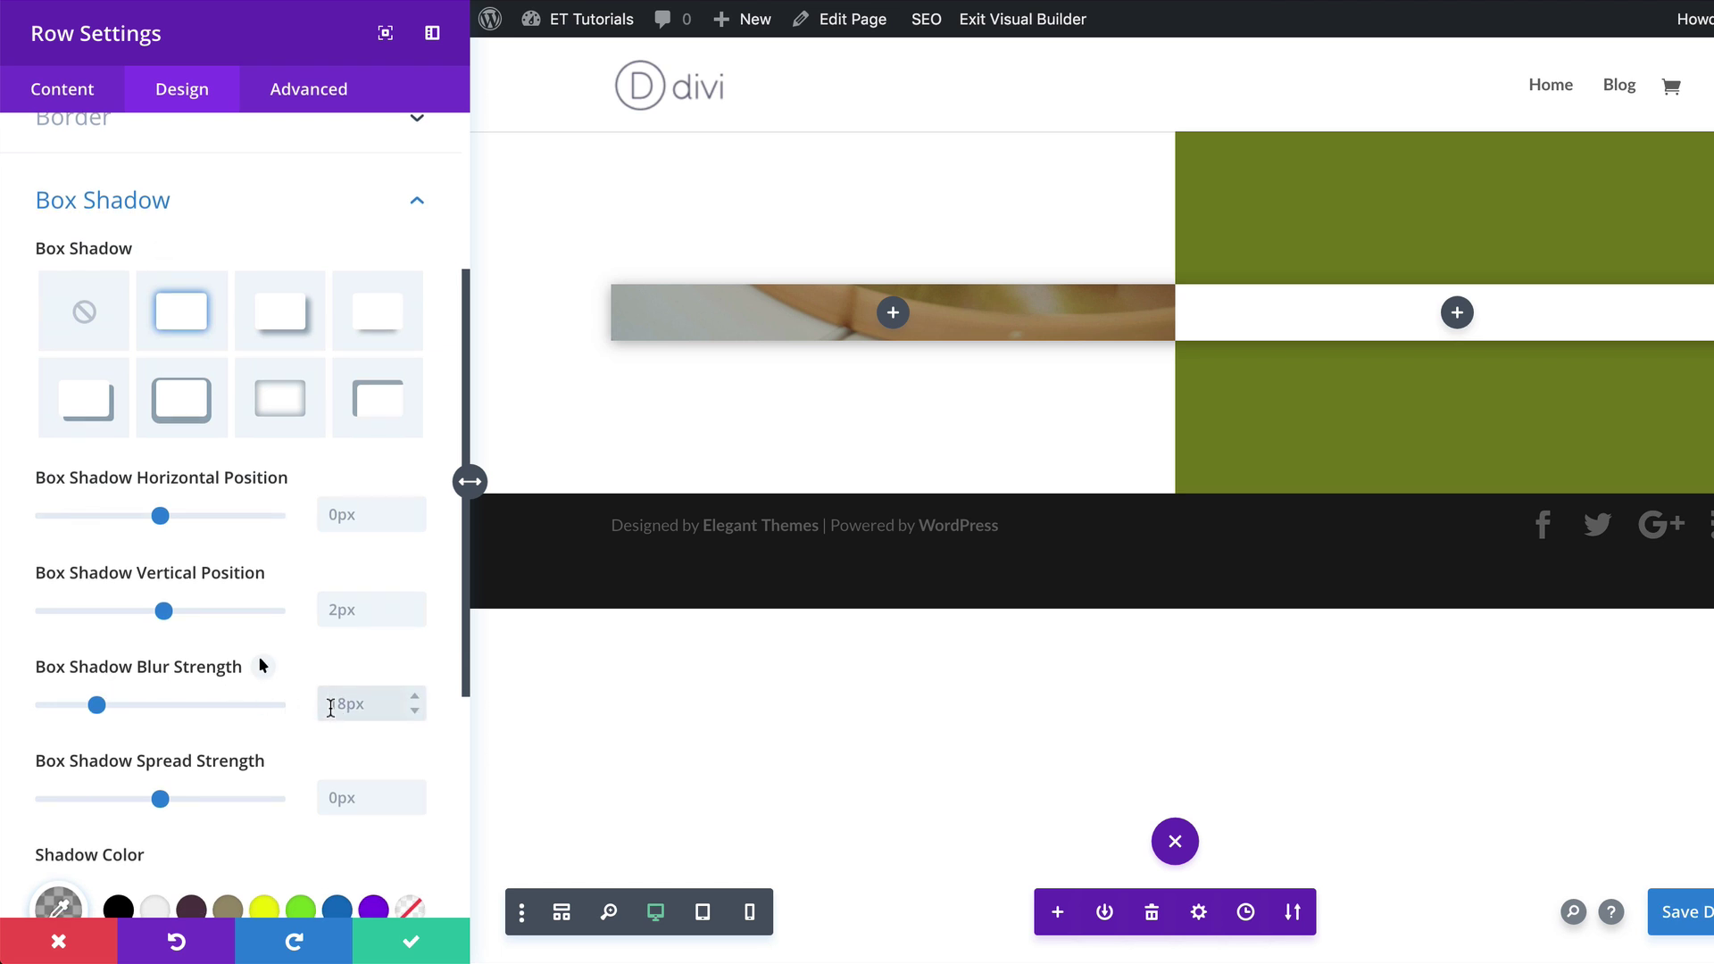
key("ctrl+a")
type("80")
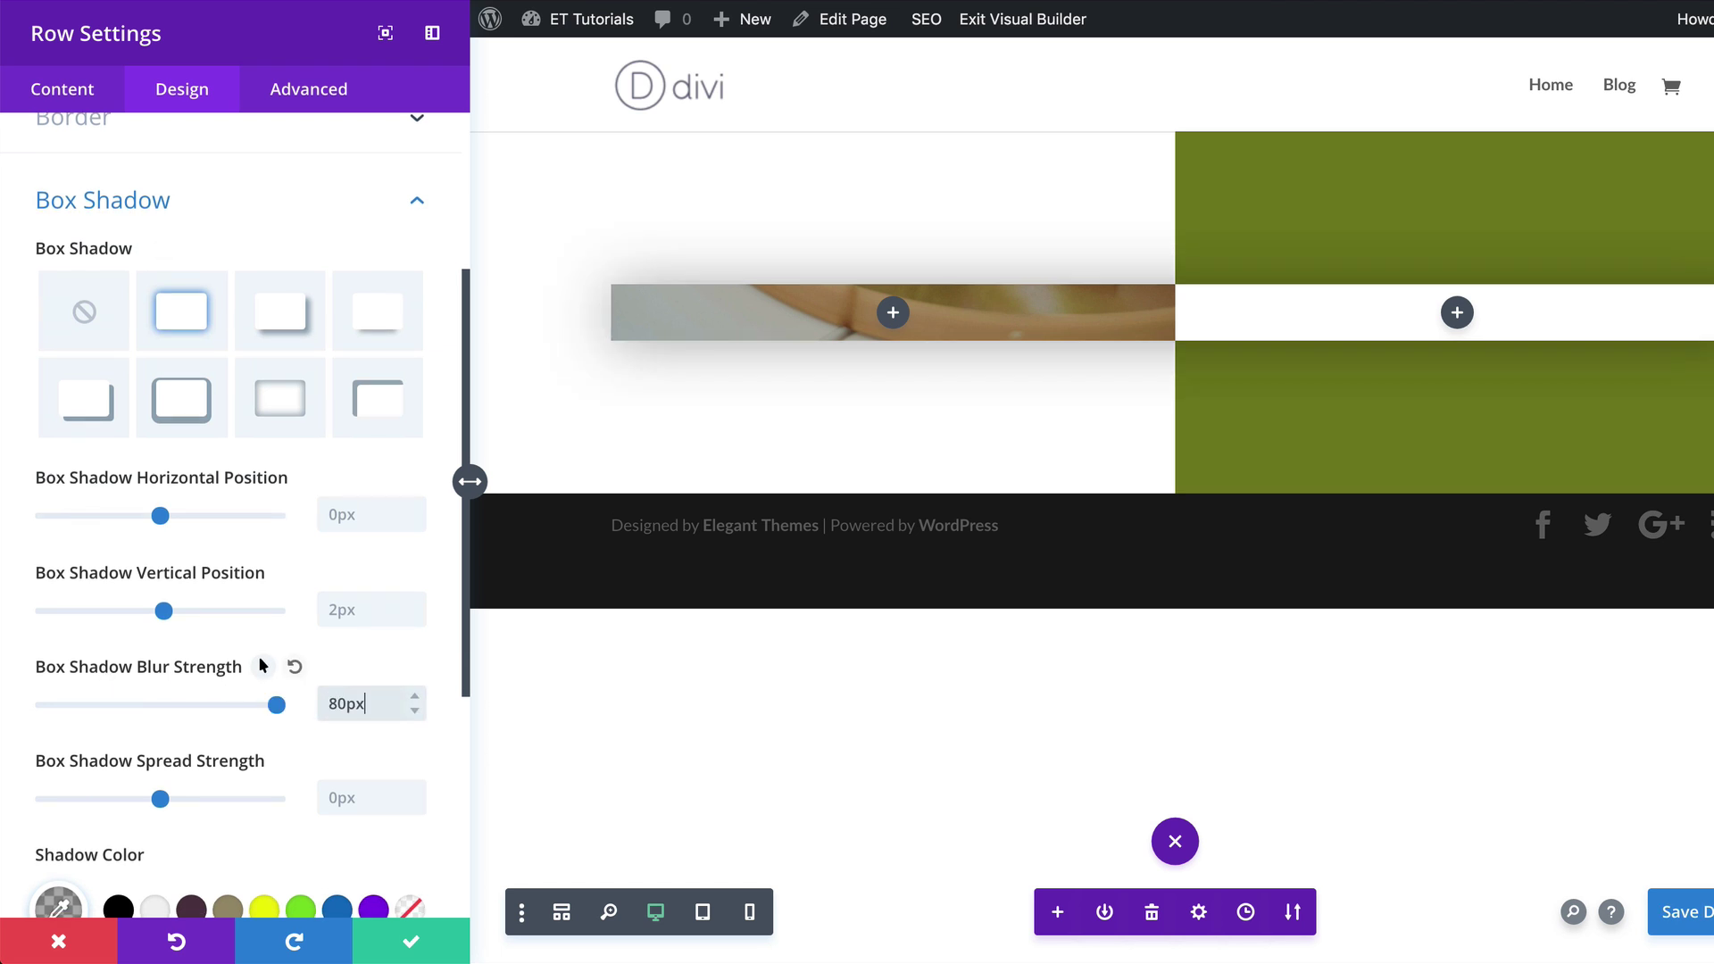
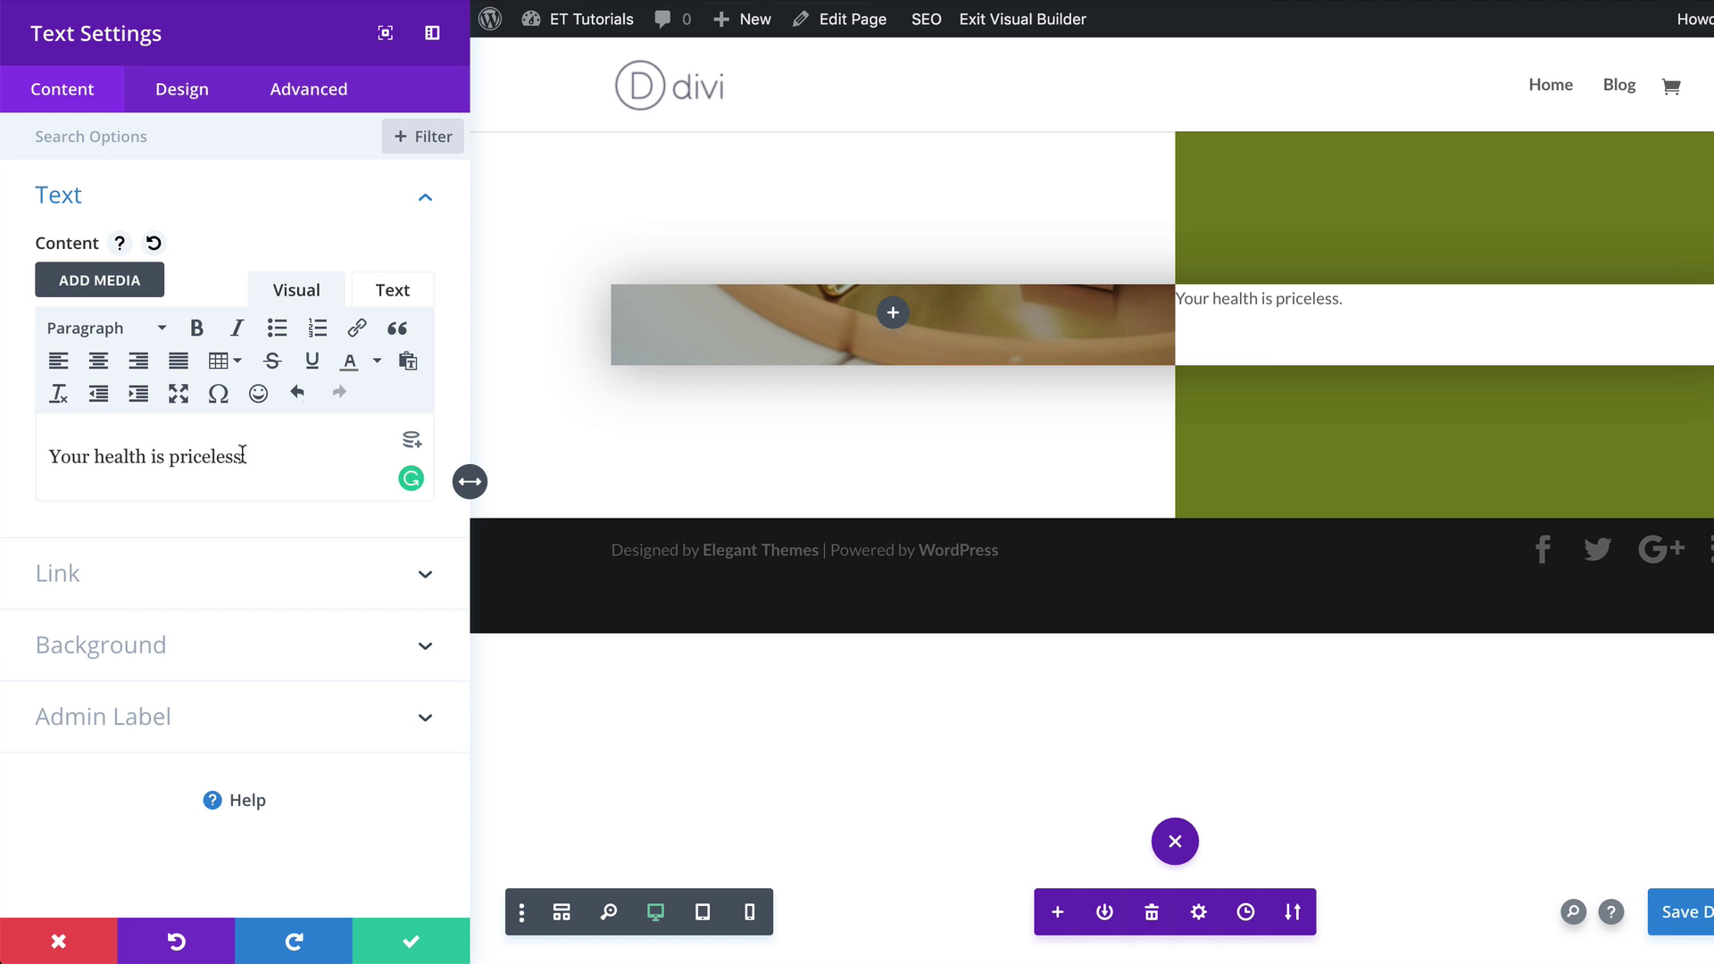
Format the text module's line "Your health is priceless." as Heading 1.
left_click_drag(249, 456, 44, 457)
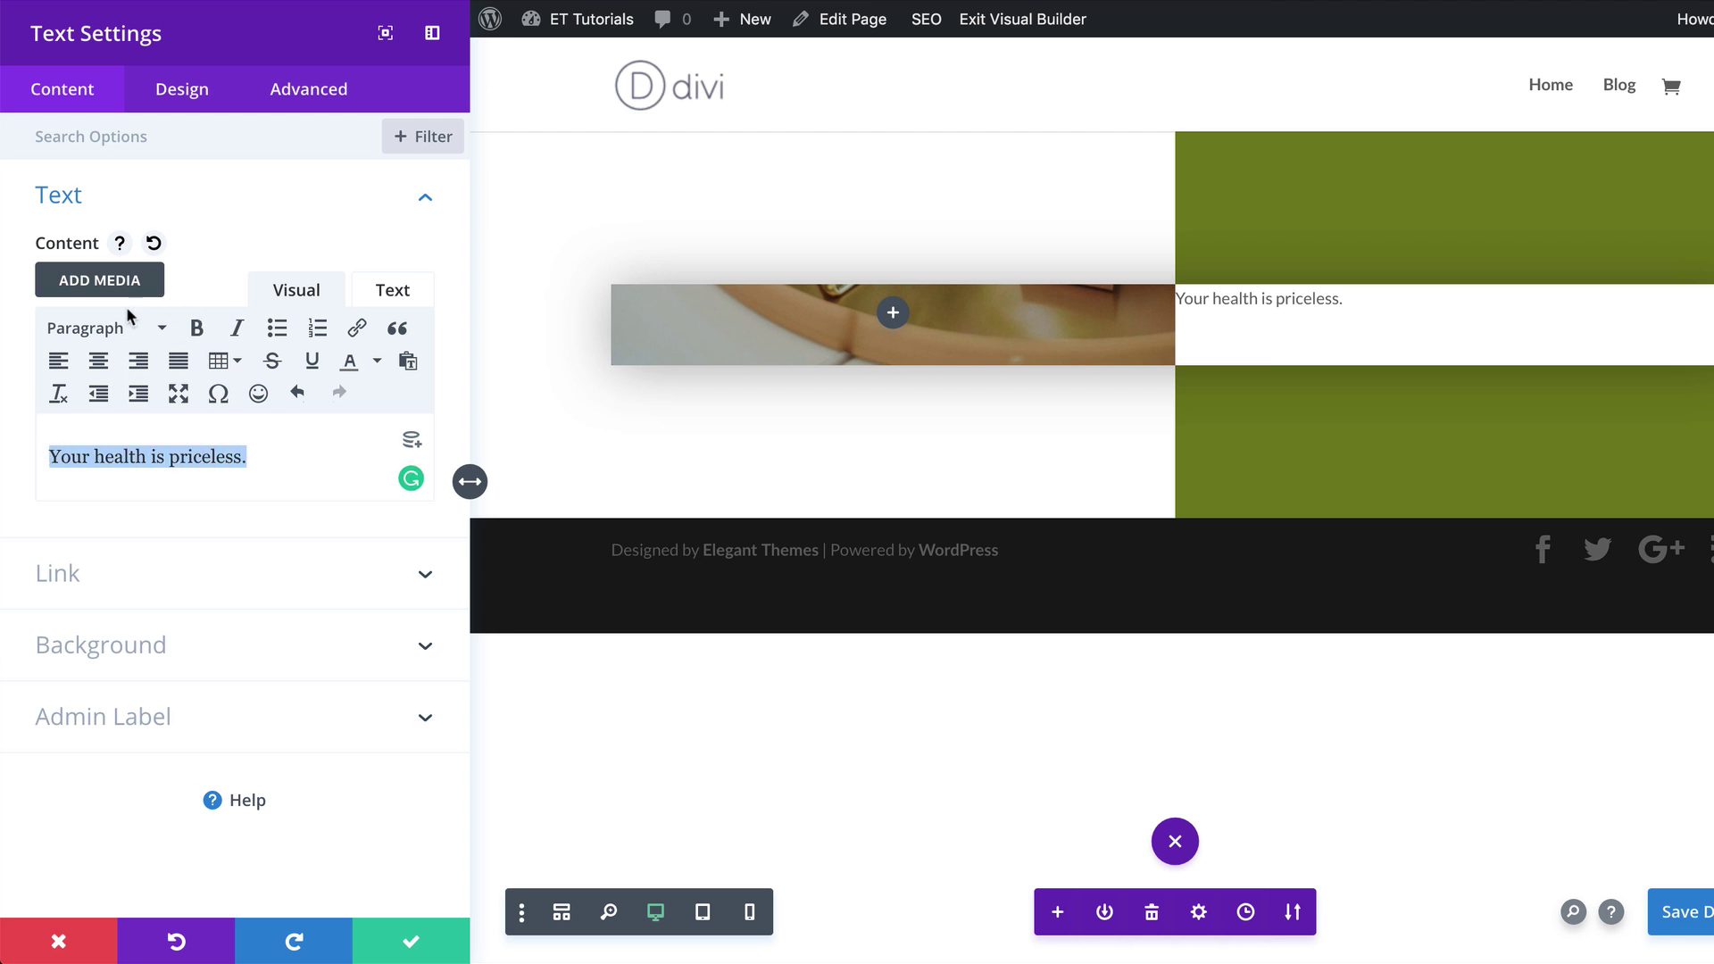
left_click(132, 334)
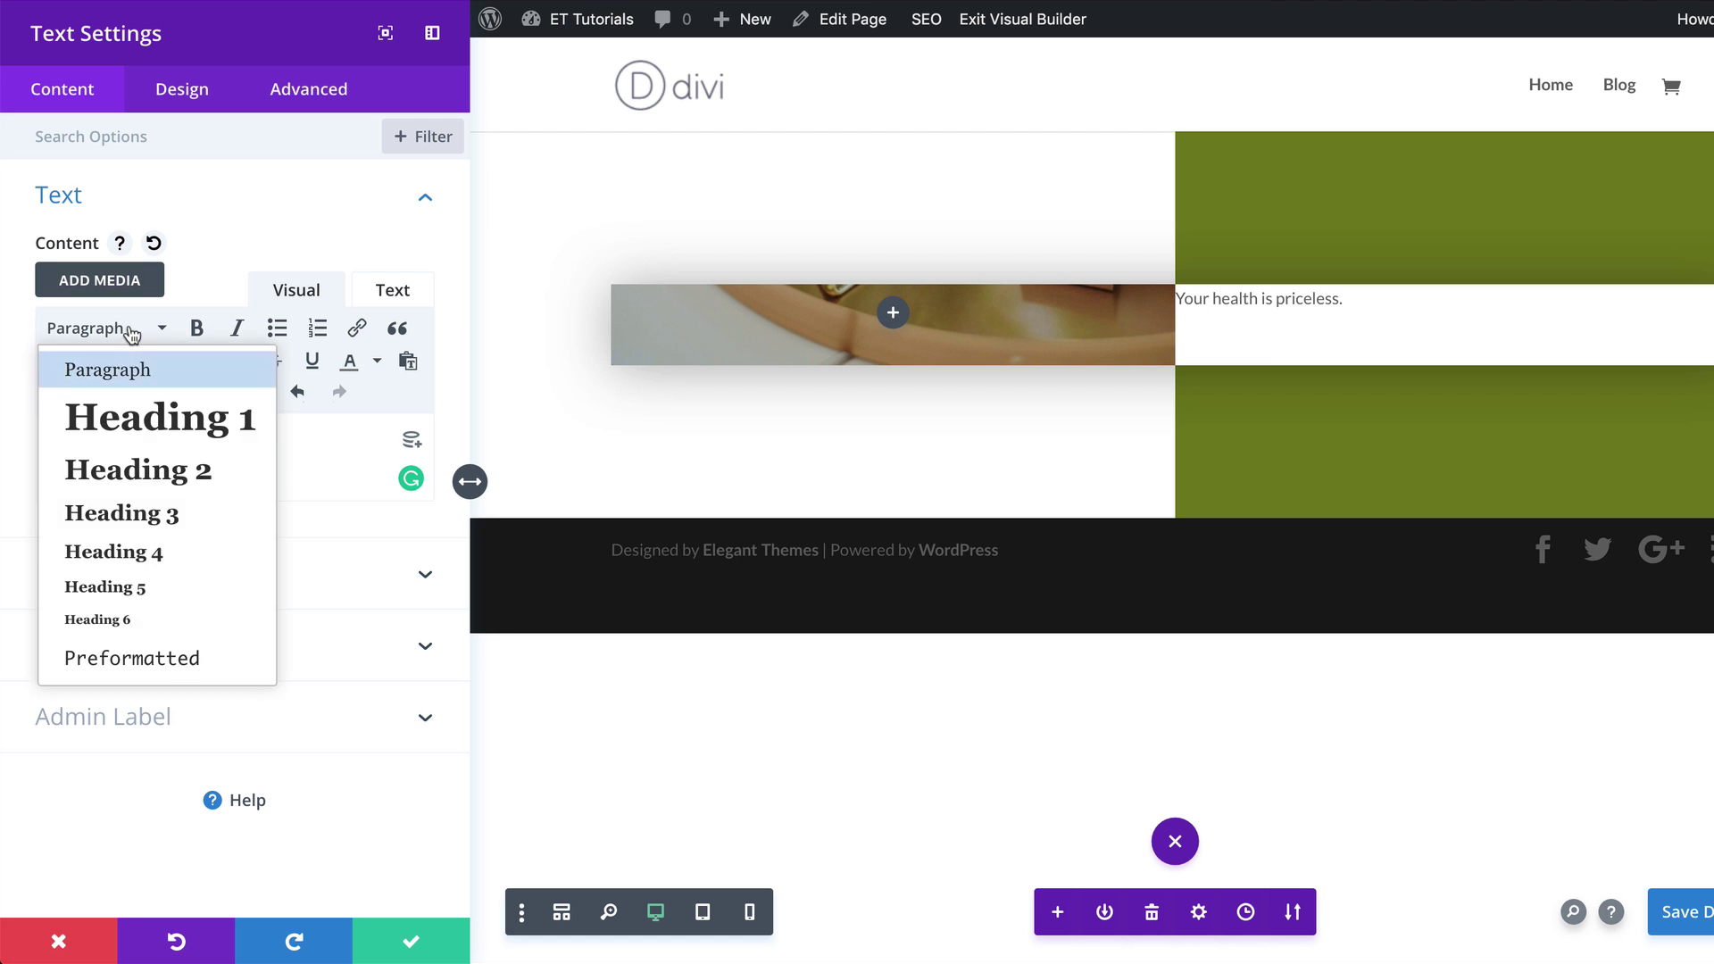
left_click(188, 418)
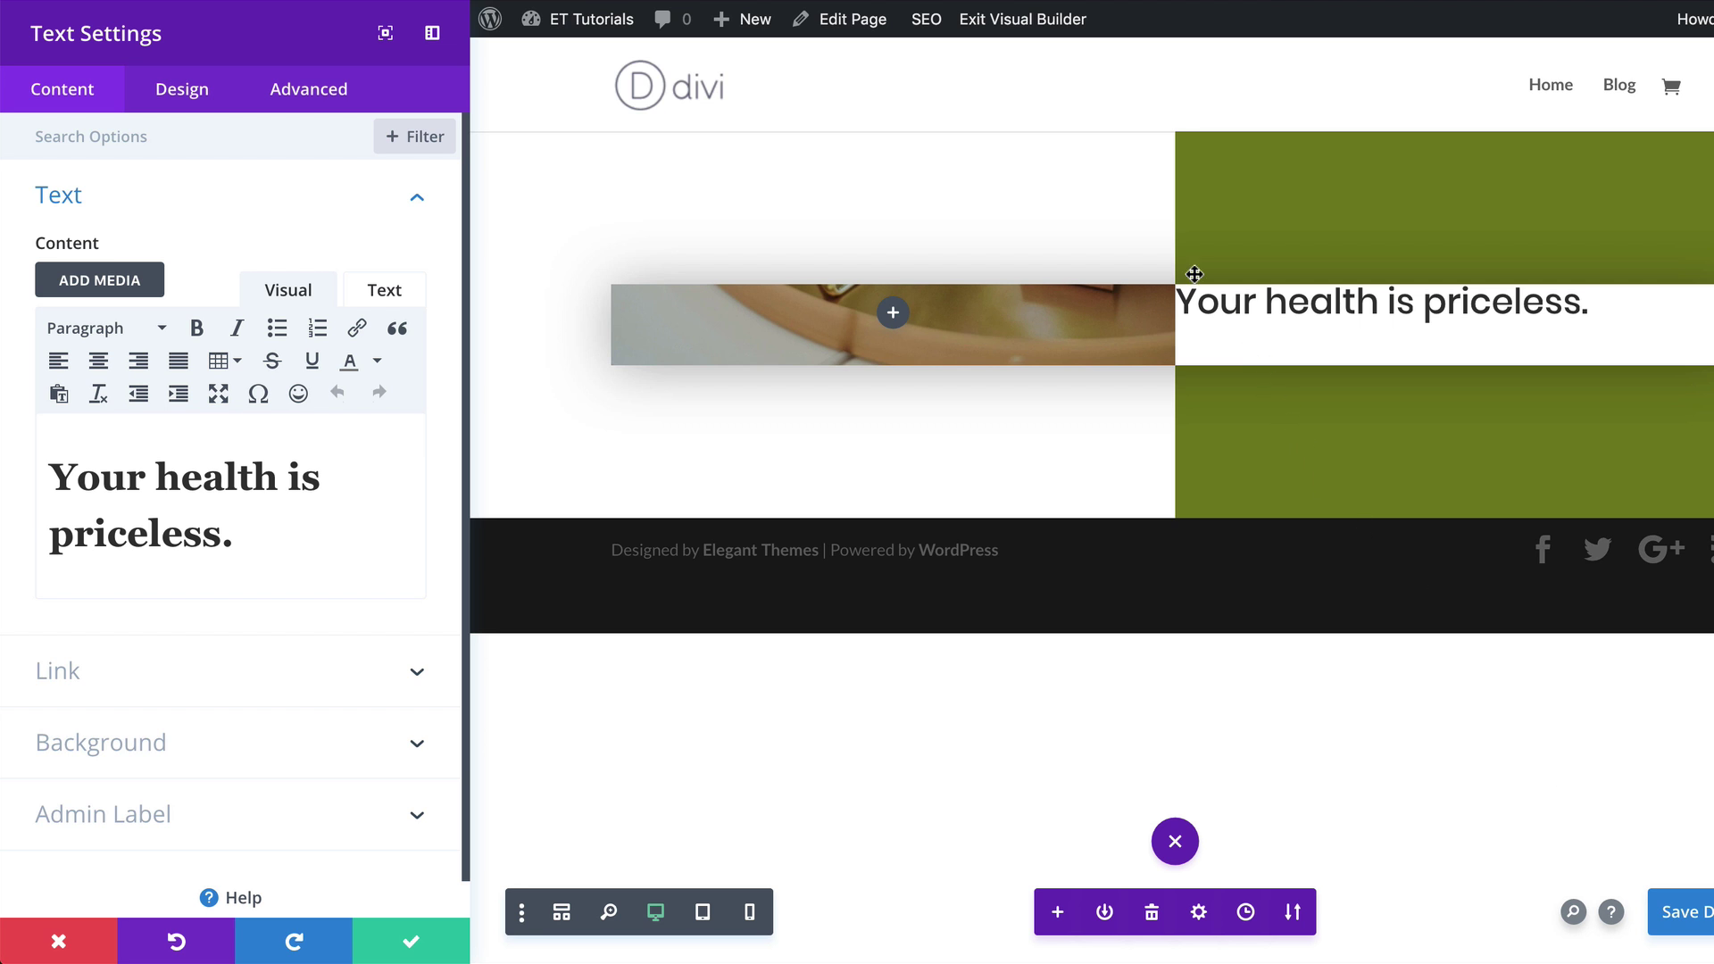
Set the H1 heading's font weight to Ultra Bold and its text size to 60px.
left_click(196, 96)
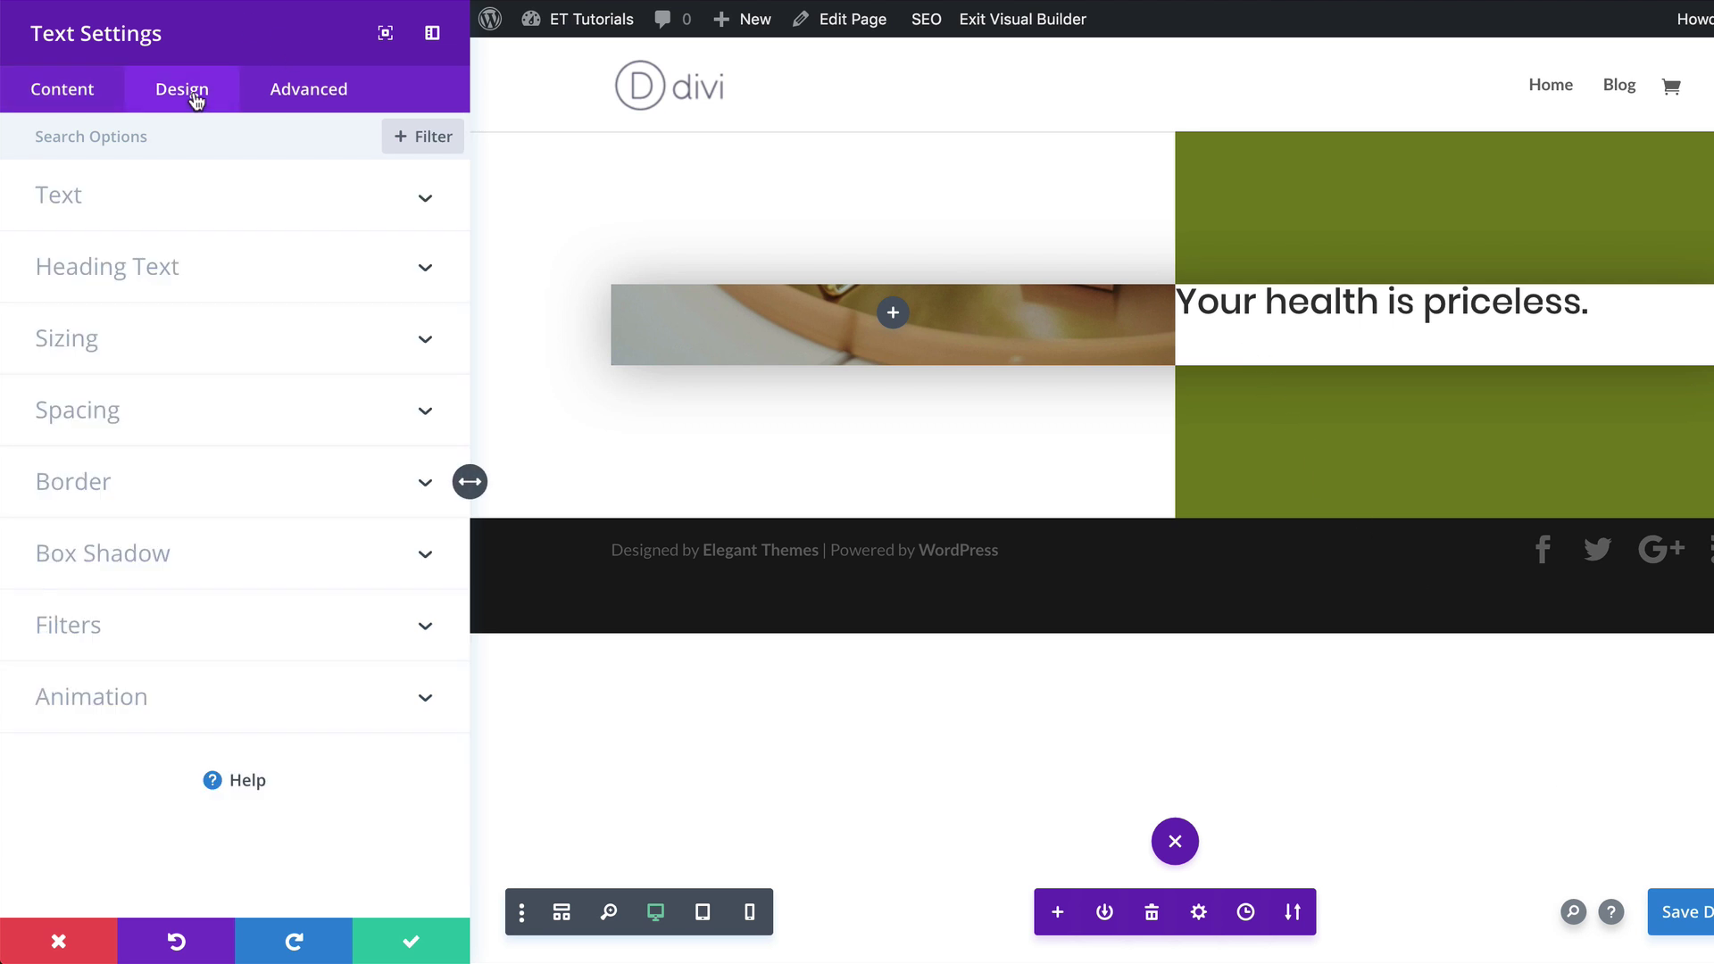
left_click(157, 253)
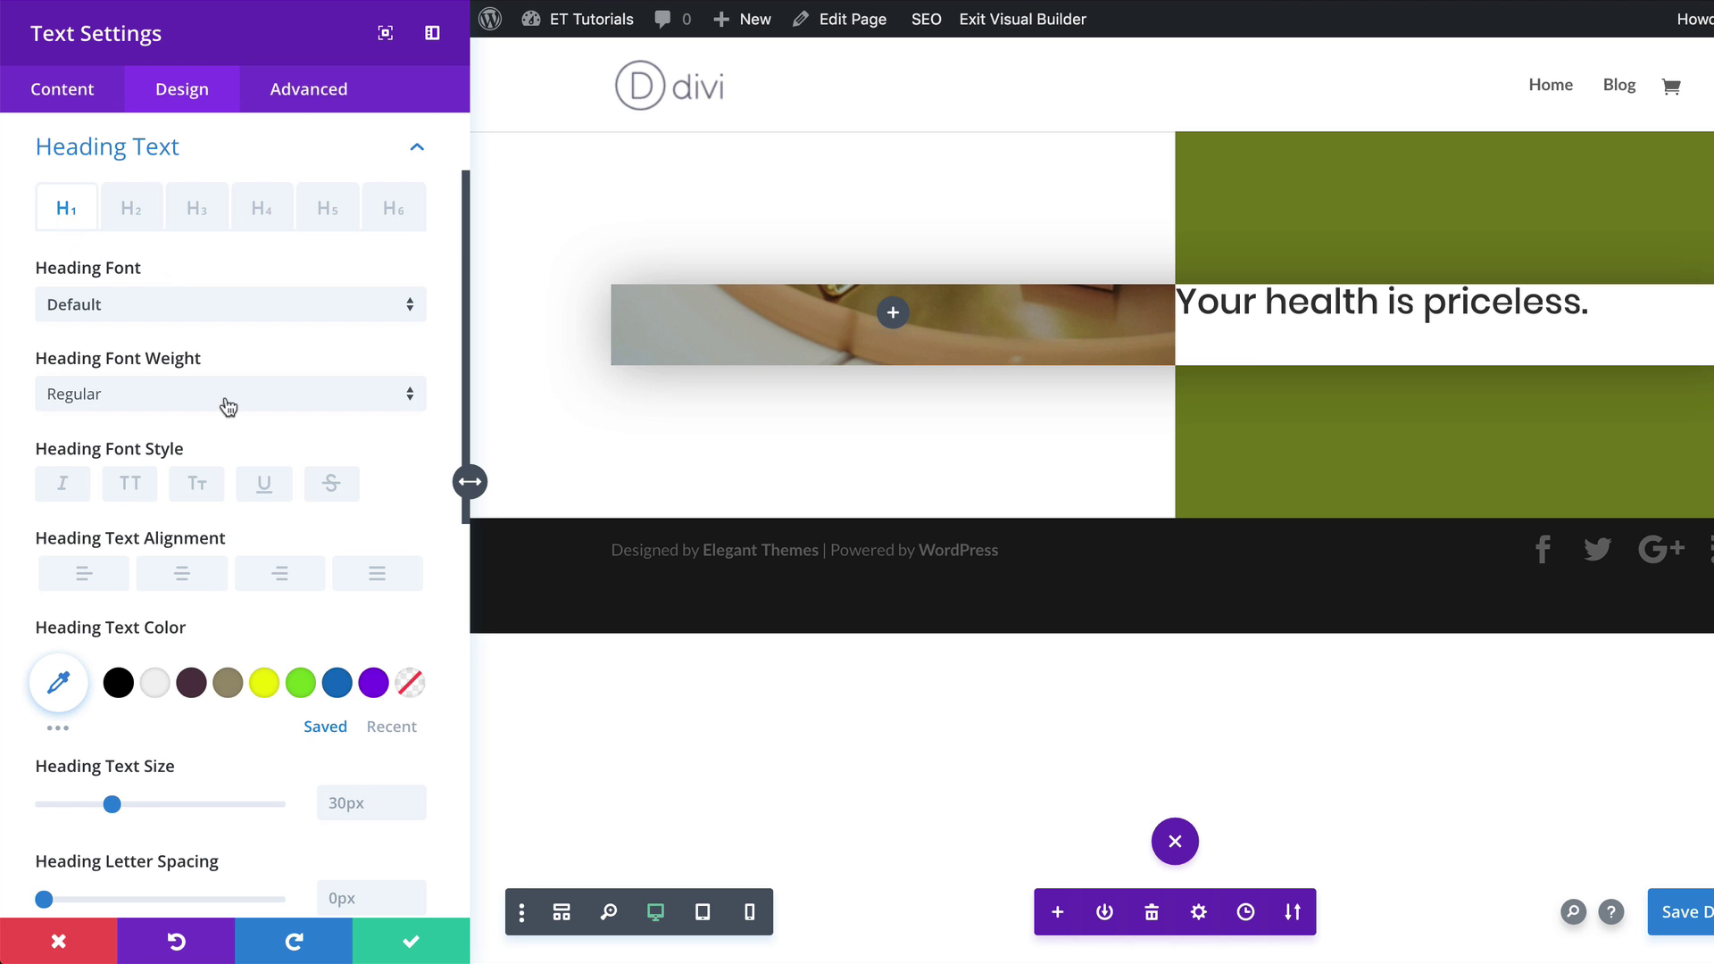
left_click(159, 401)
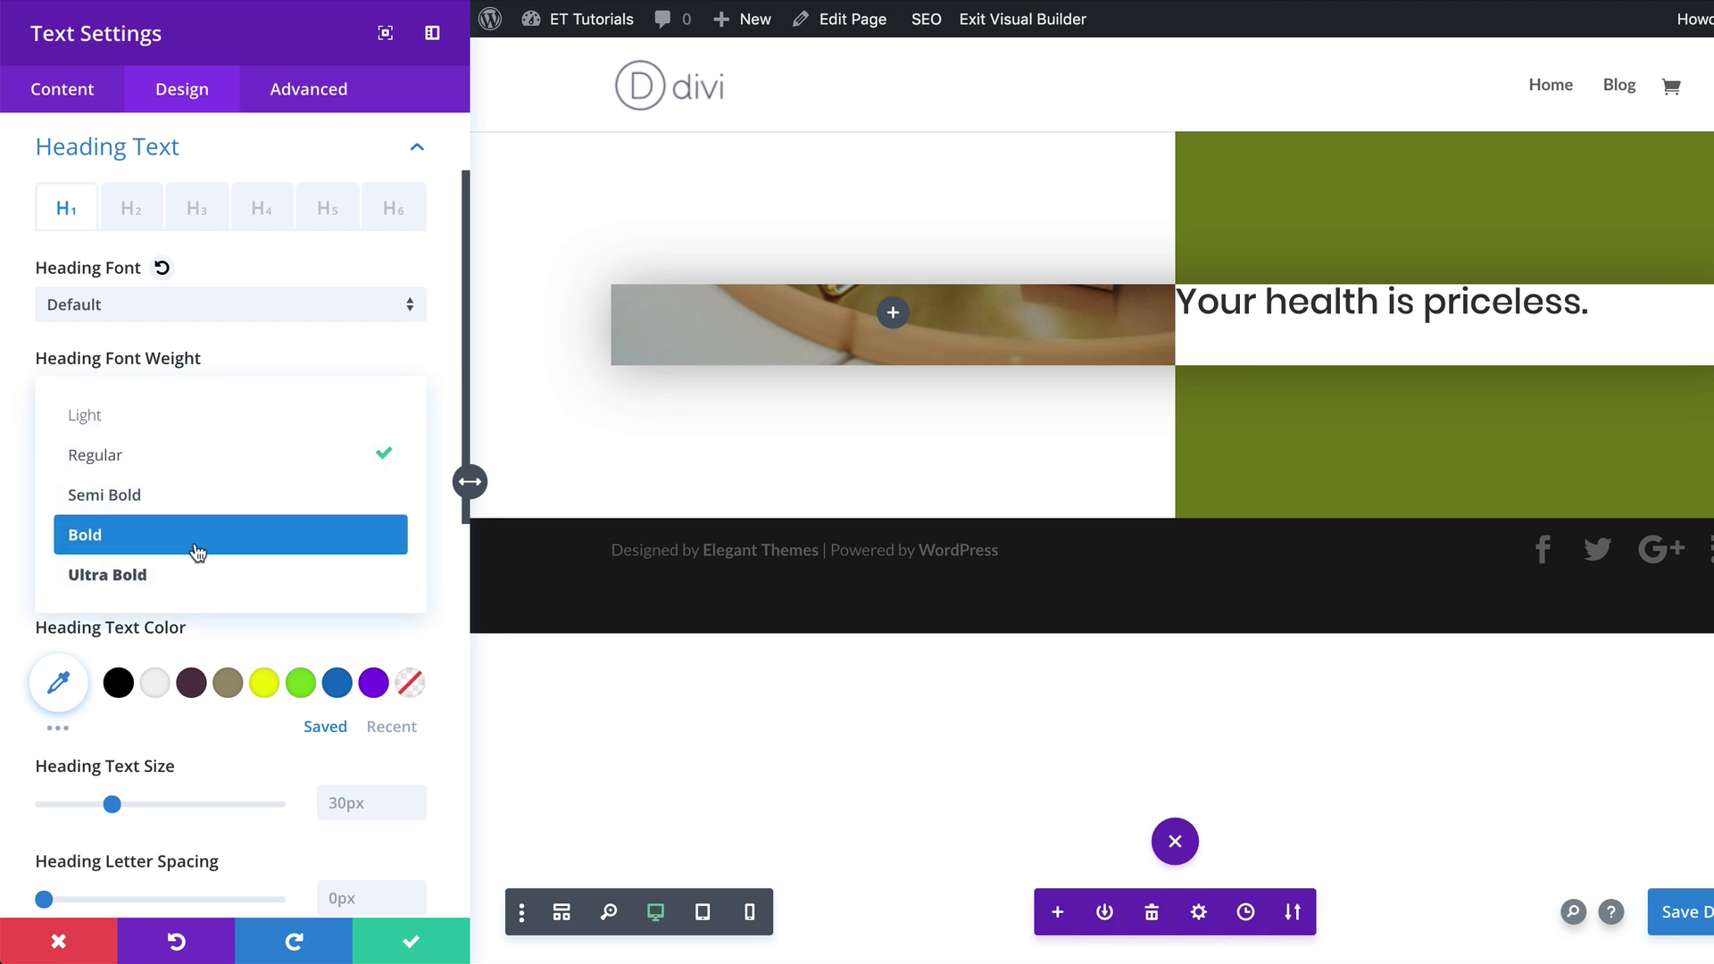
left_click(197, 579)
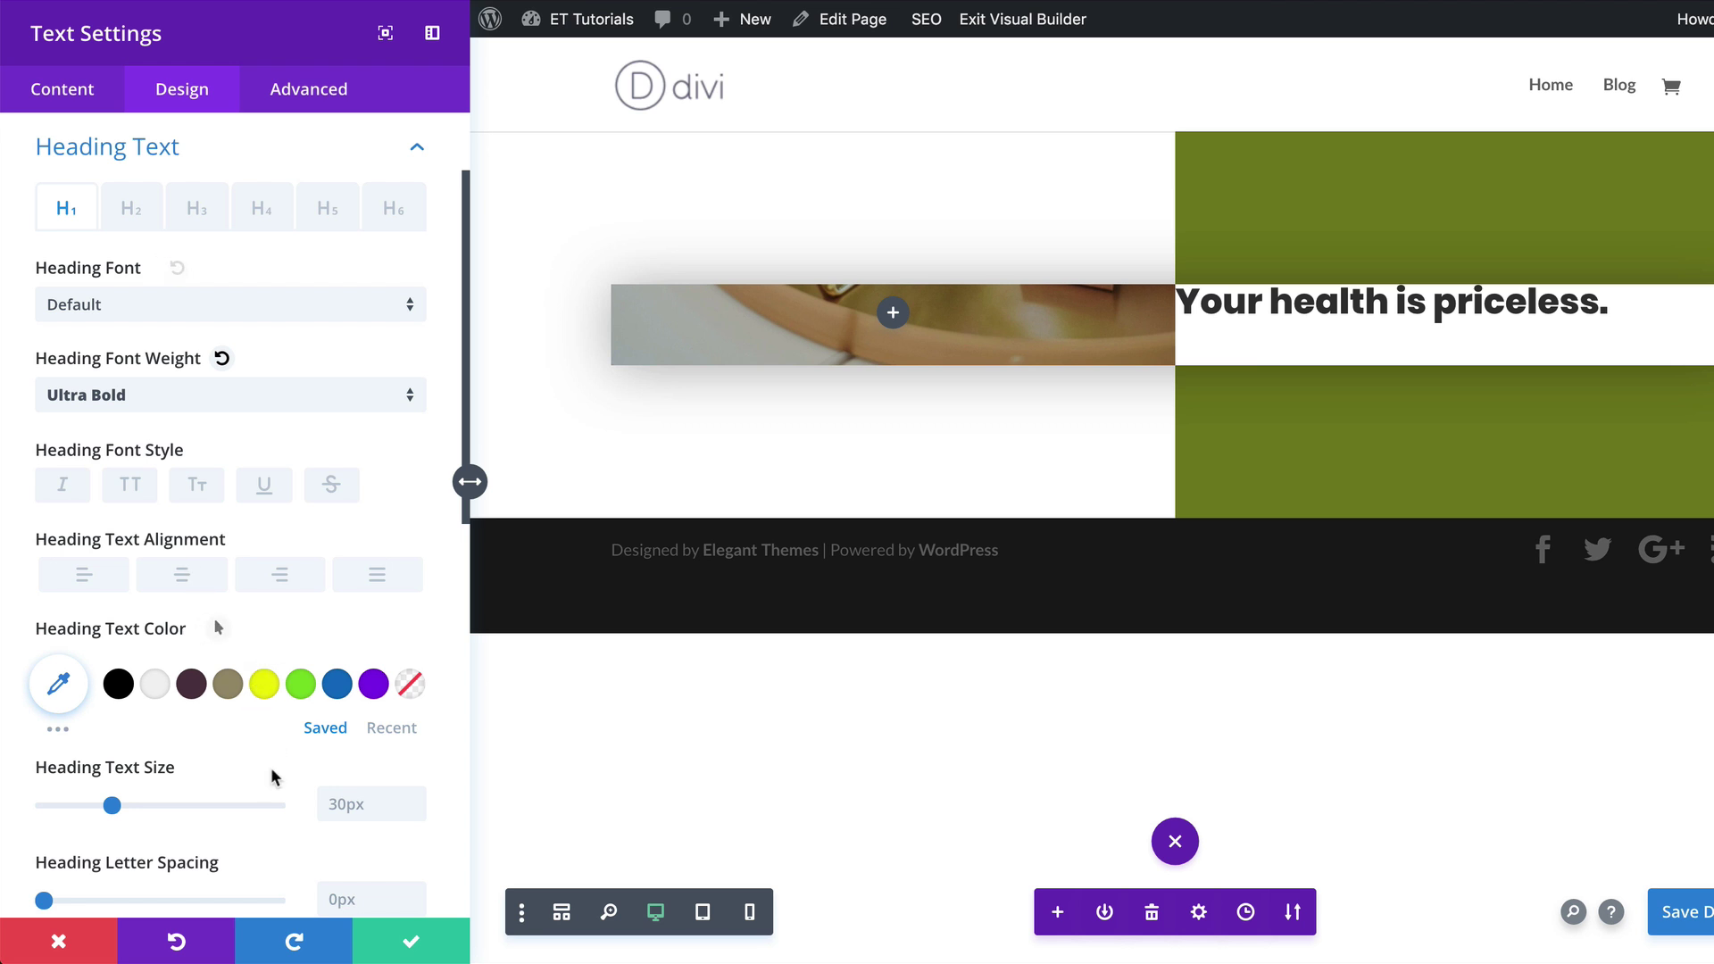
left_click(333, 803)
type("60")
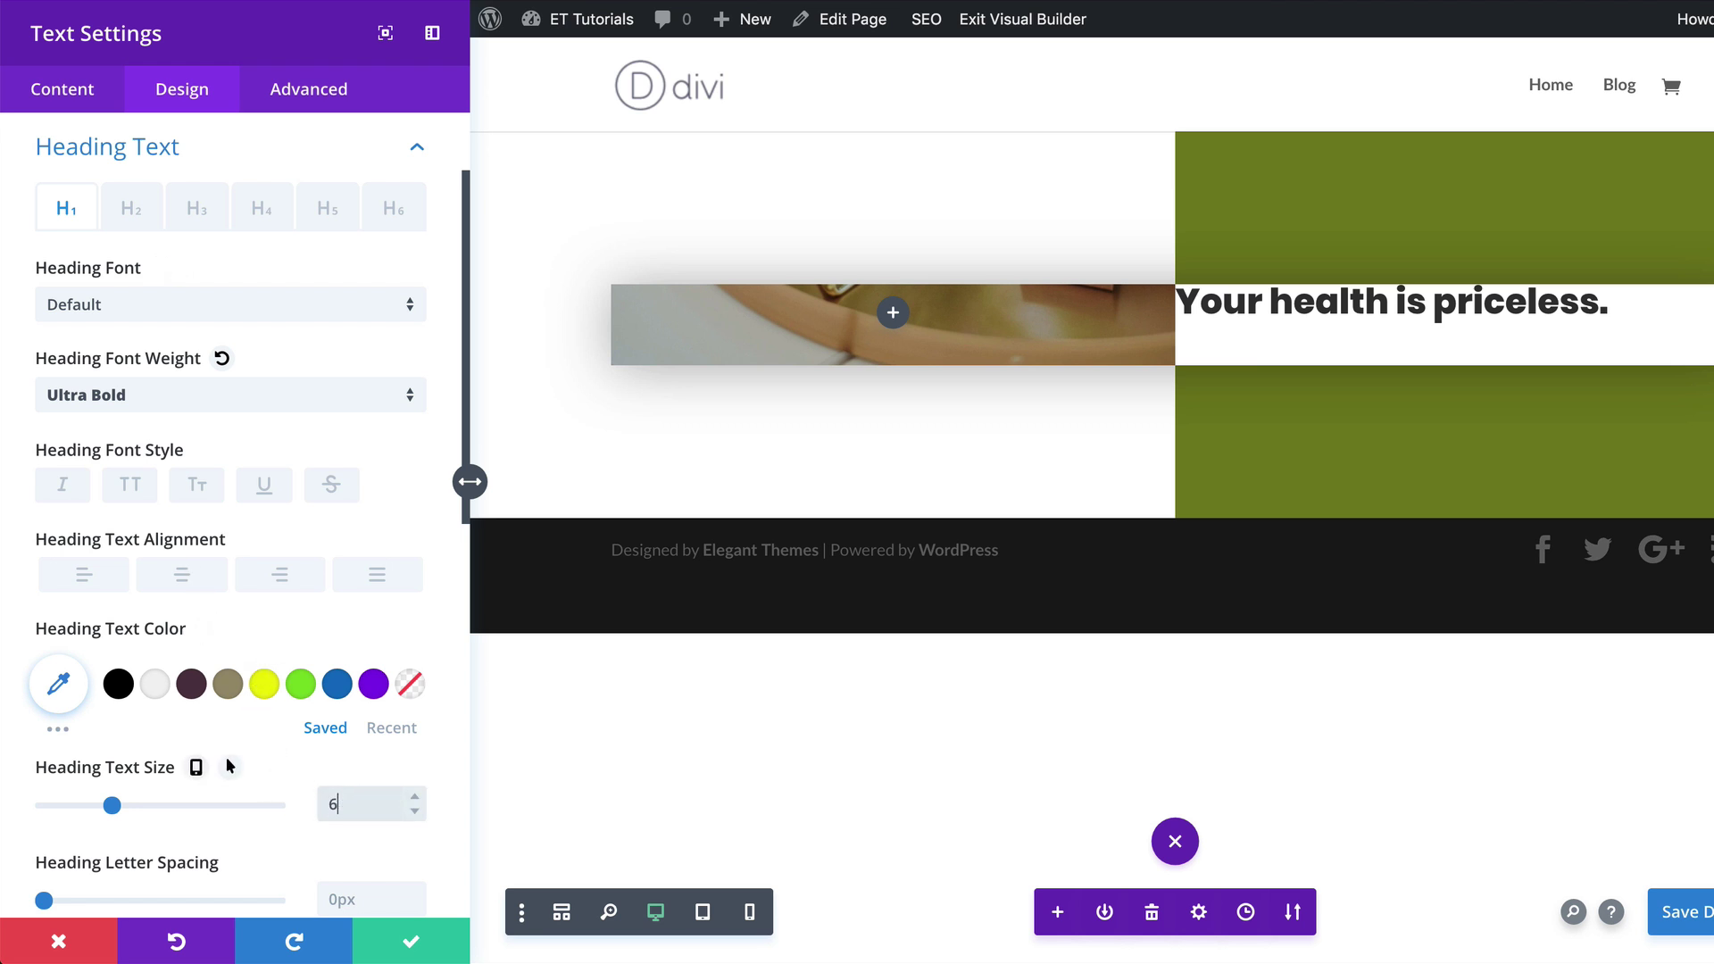
scroll(353, 831, "down", 1)
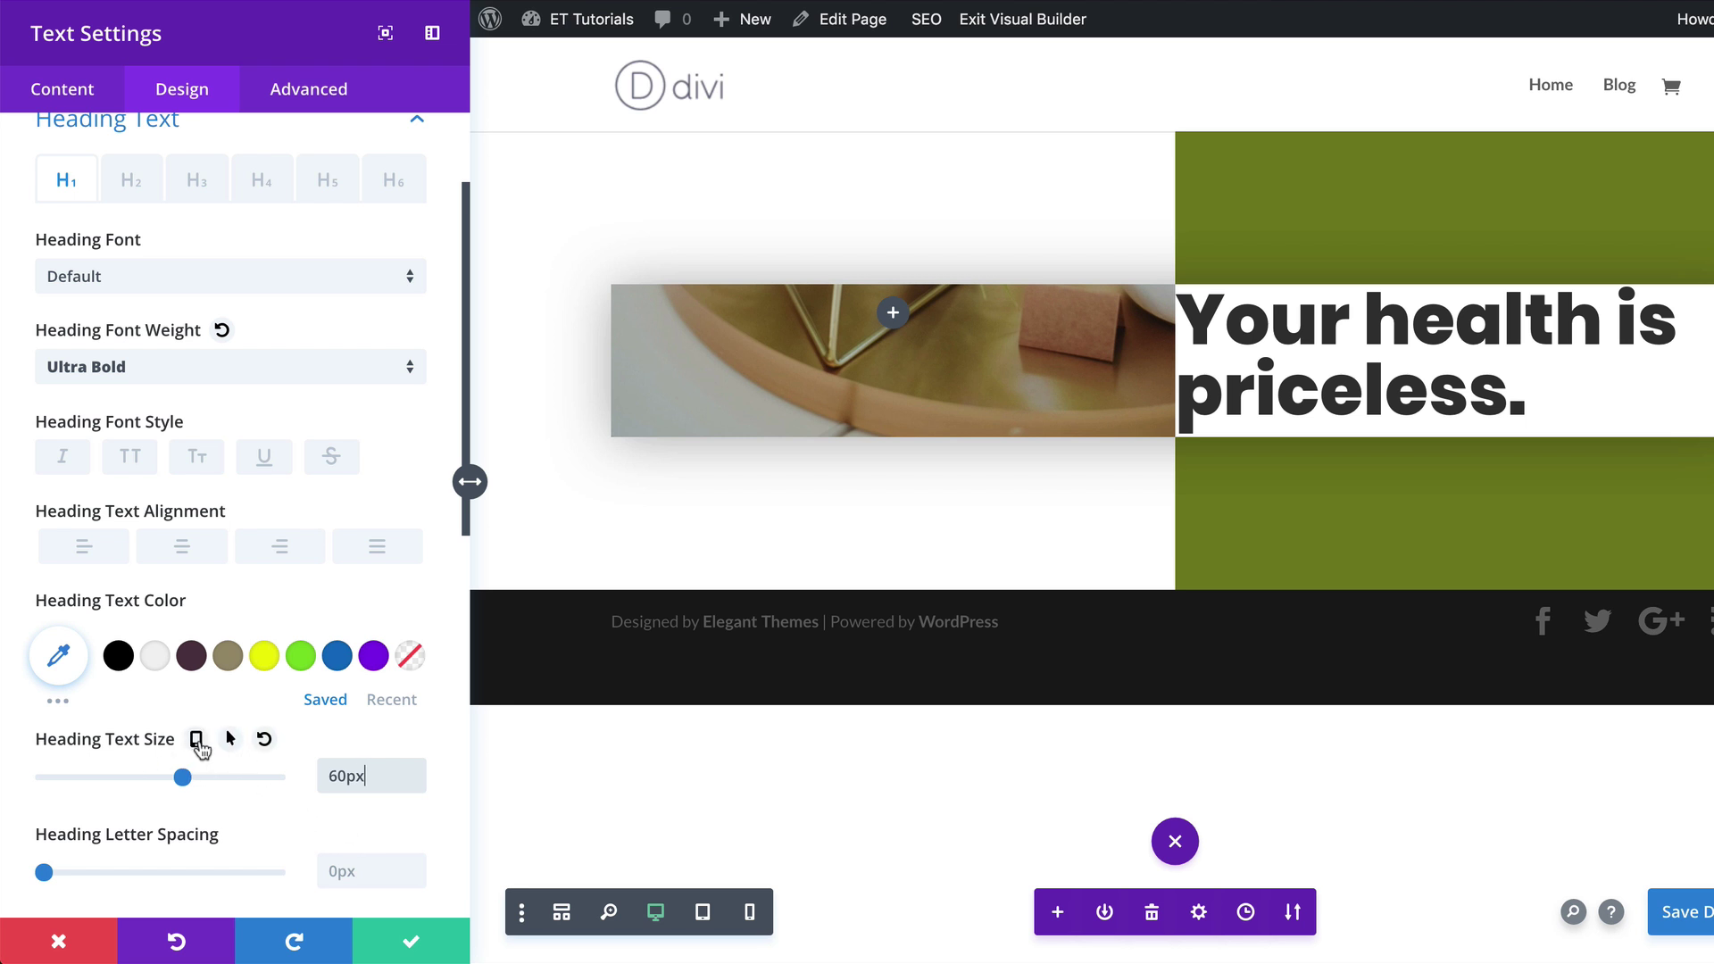
Enable responsive values for the heading text size and set it to 50px for tablet and 50px for phone.
left_click(196, 741)
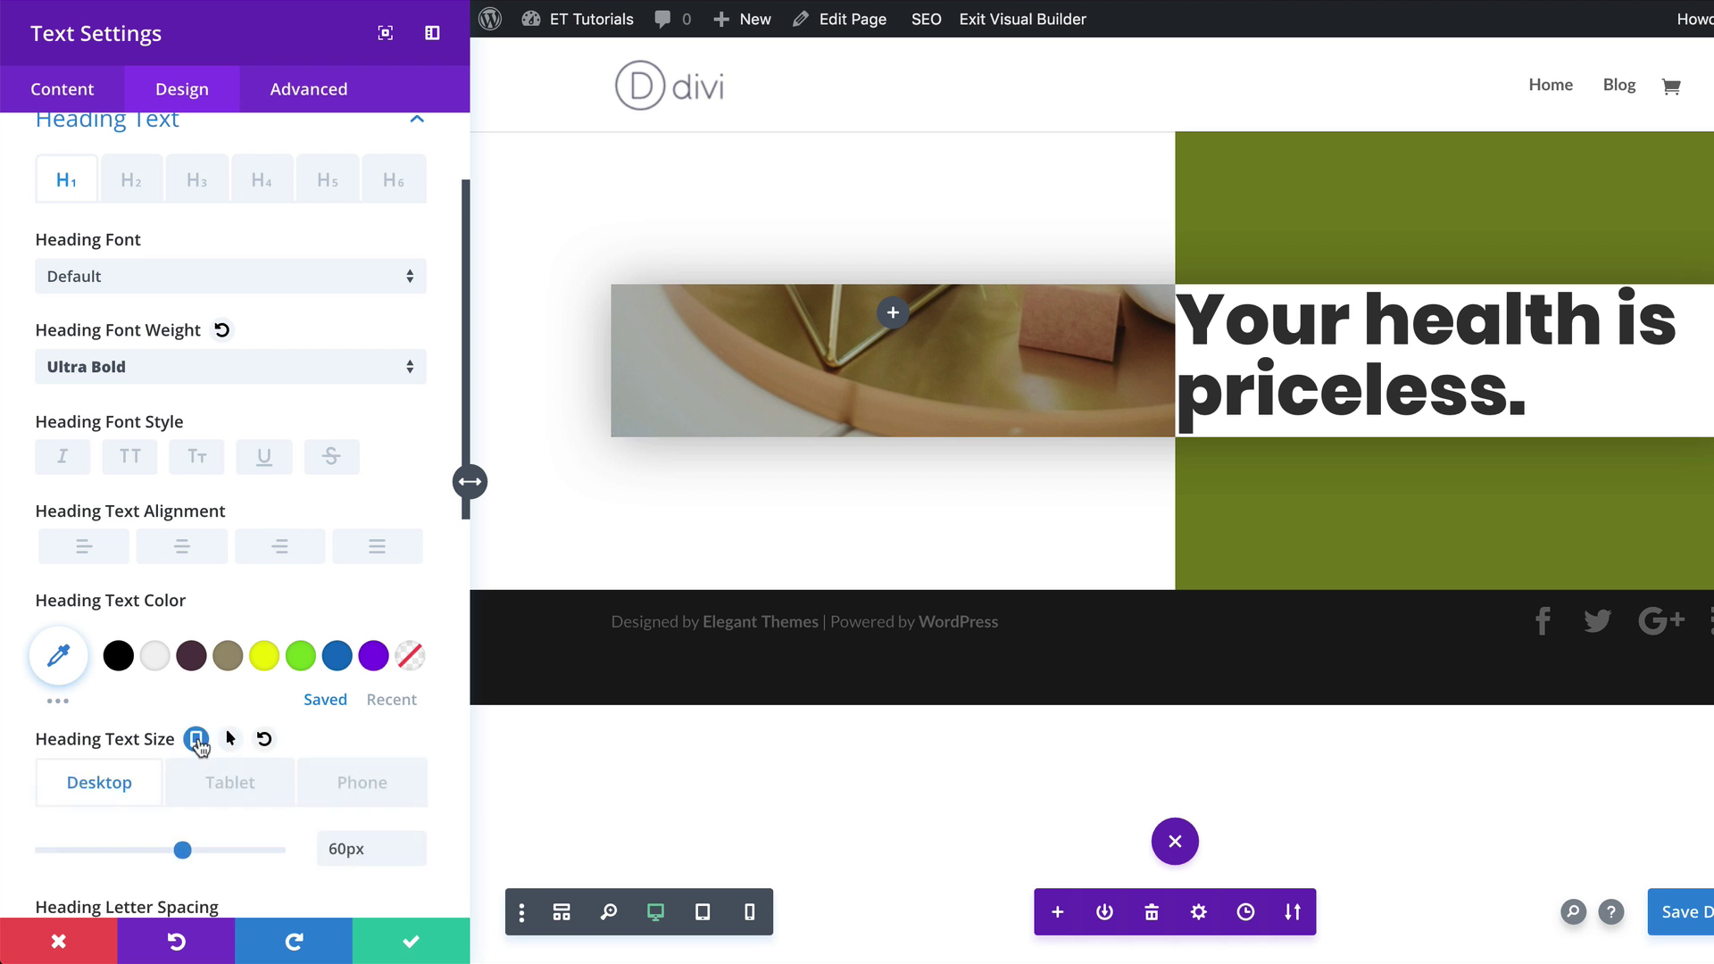
left_click(243, 784)
left_click(346, 851)
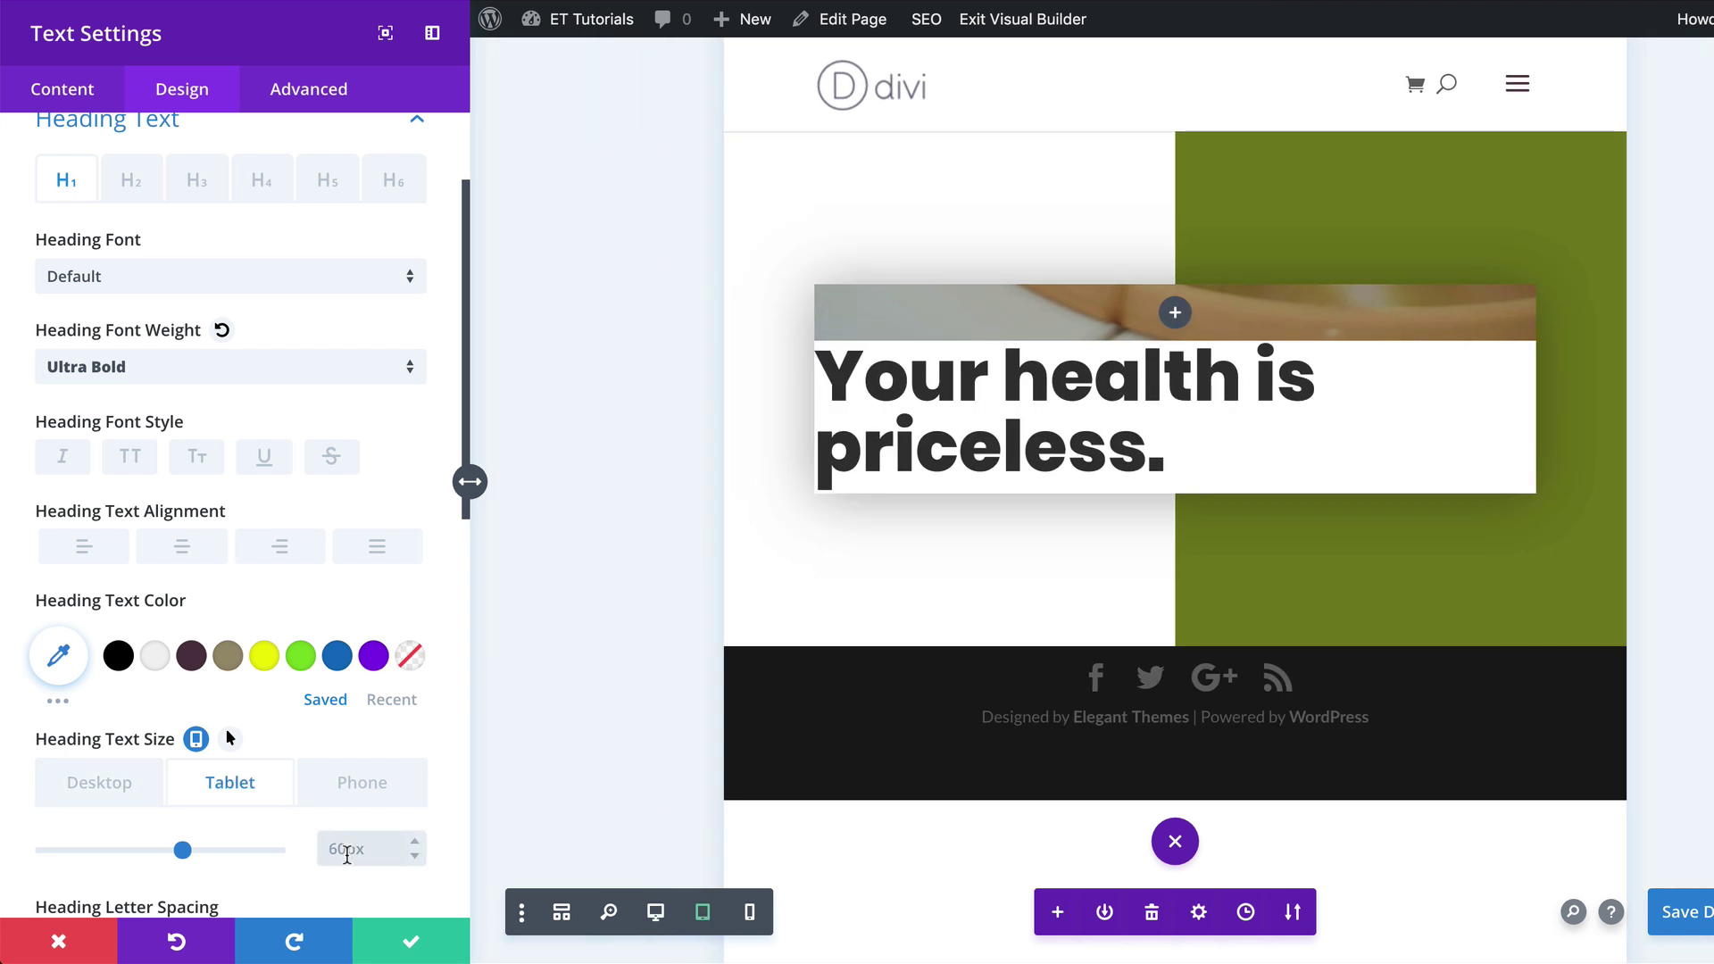
type("50")
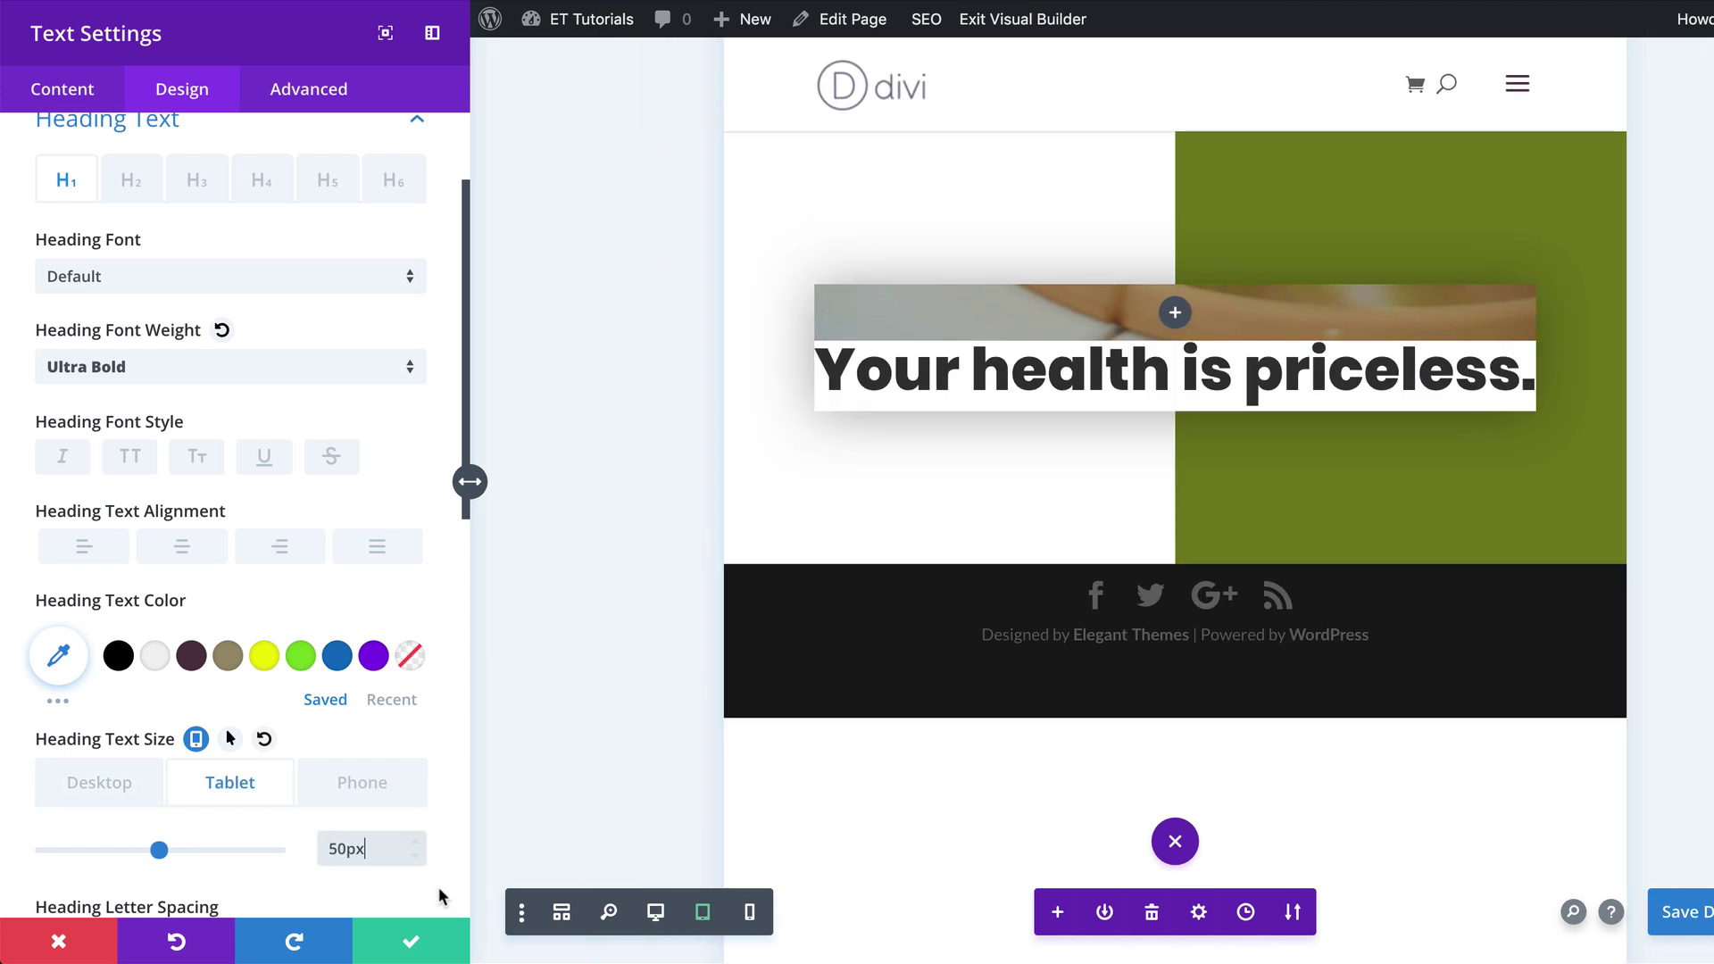
left_click(371, 803)
left_click(344, 847)
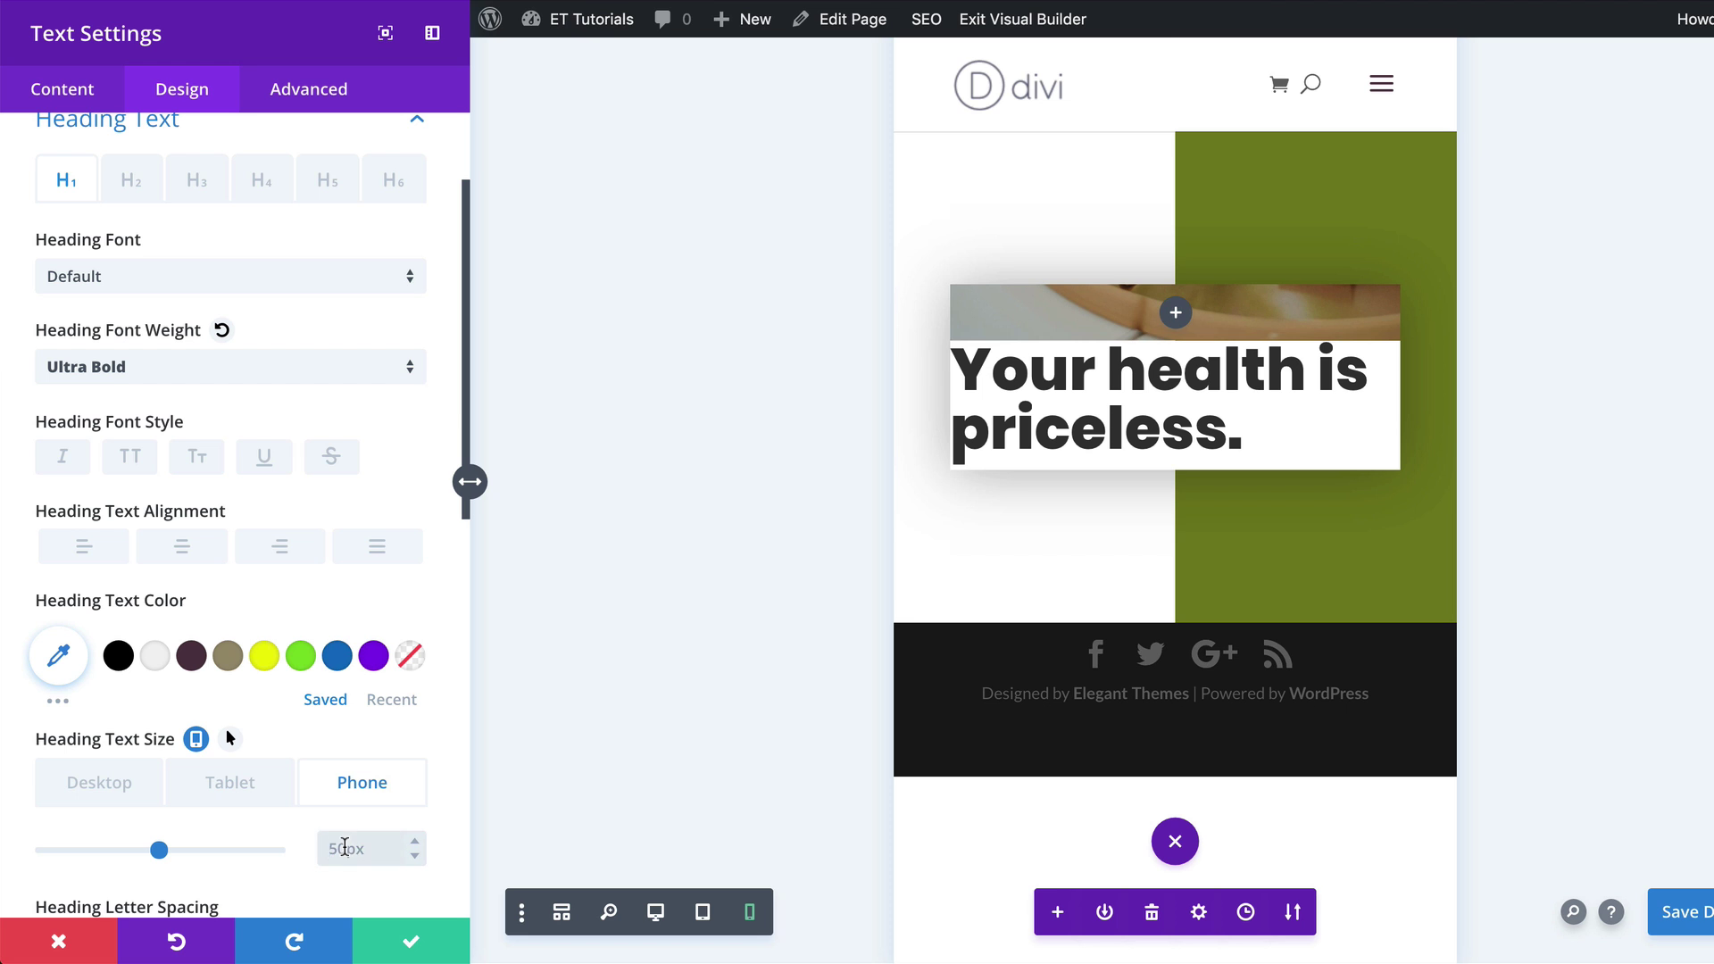
type("50")
Set the heading's letter spacing to -1px and line height to 0.8em, and return to the desktop text size.
scroll(363, 745, "down", 5)
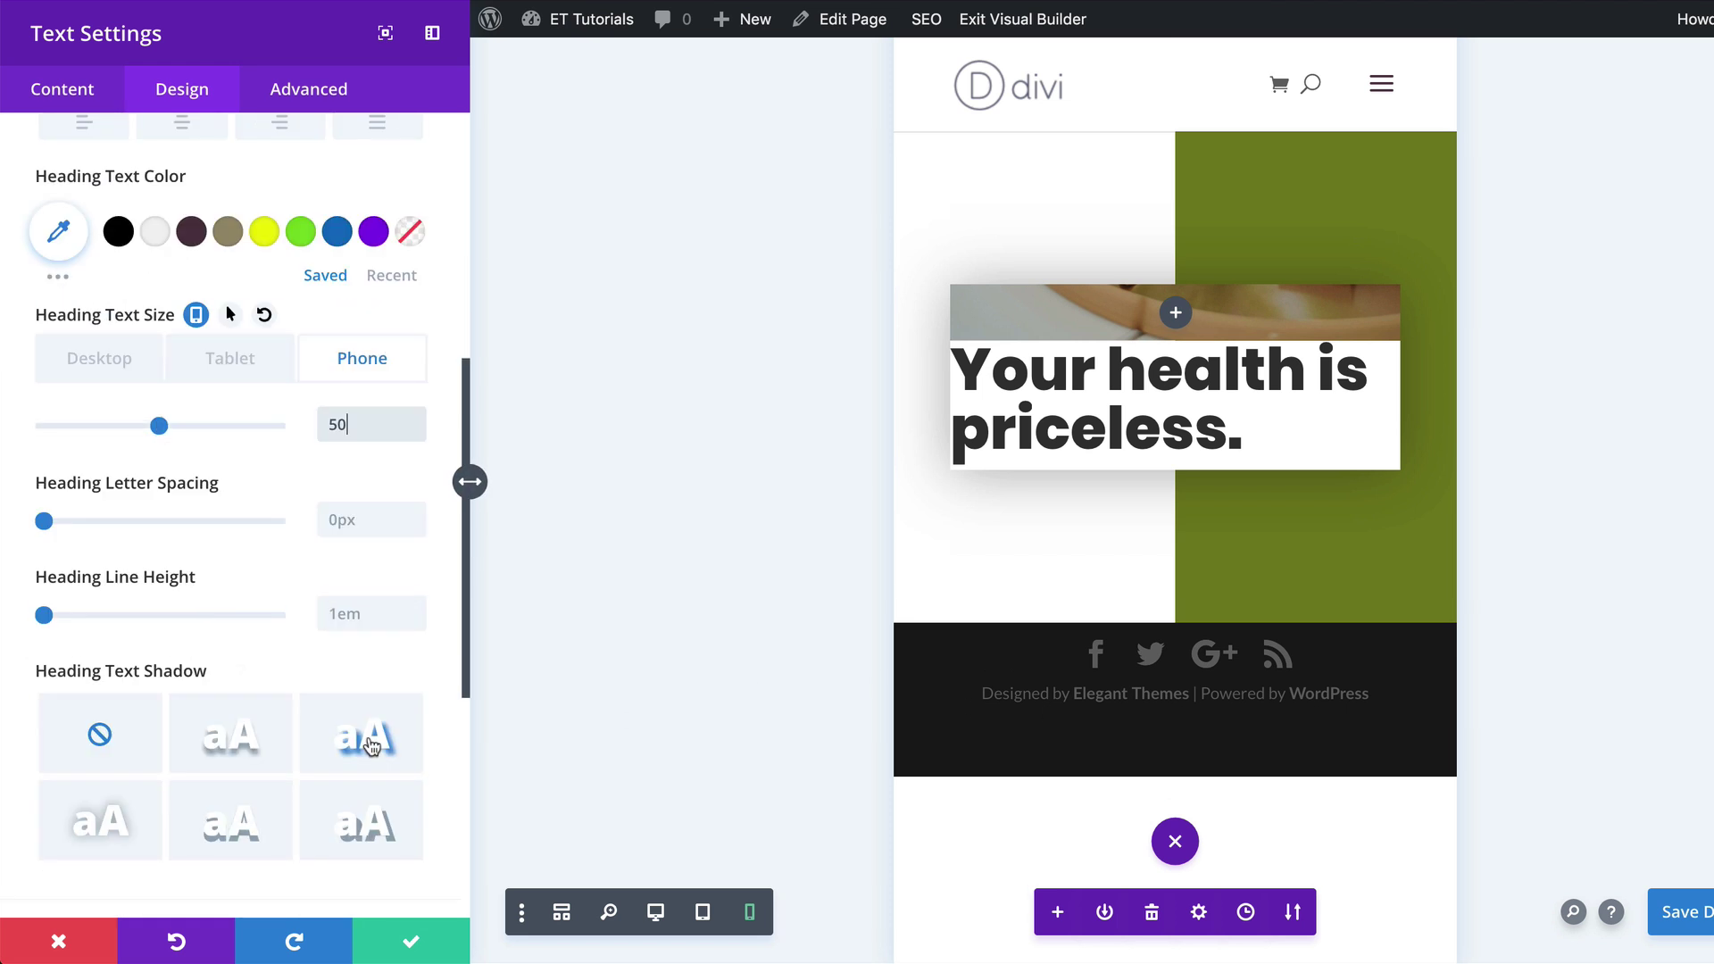
left_click(370, 526)
type("-1px")
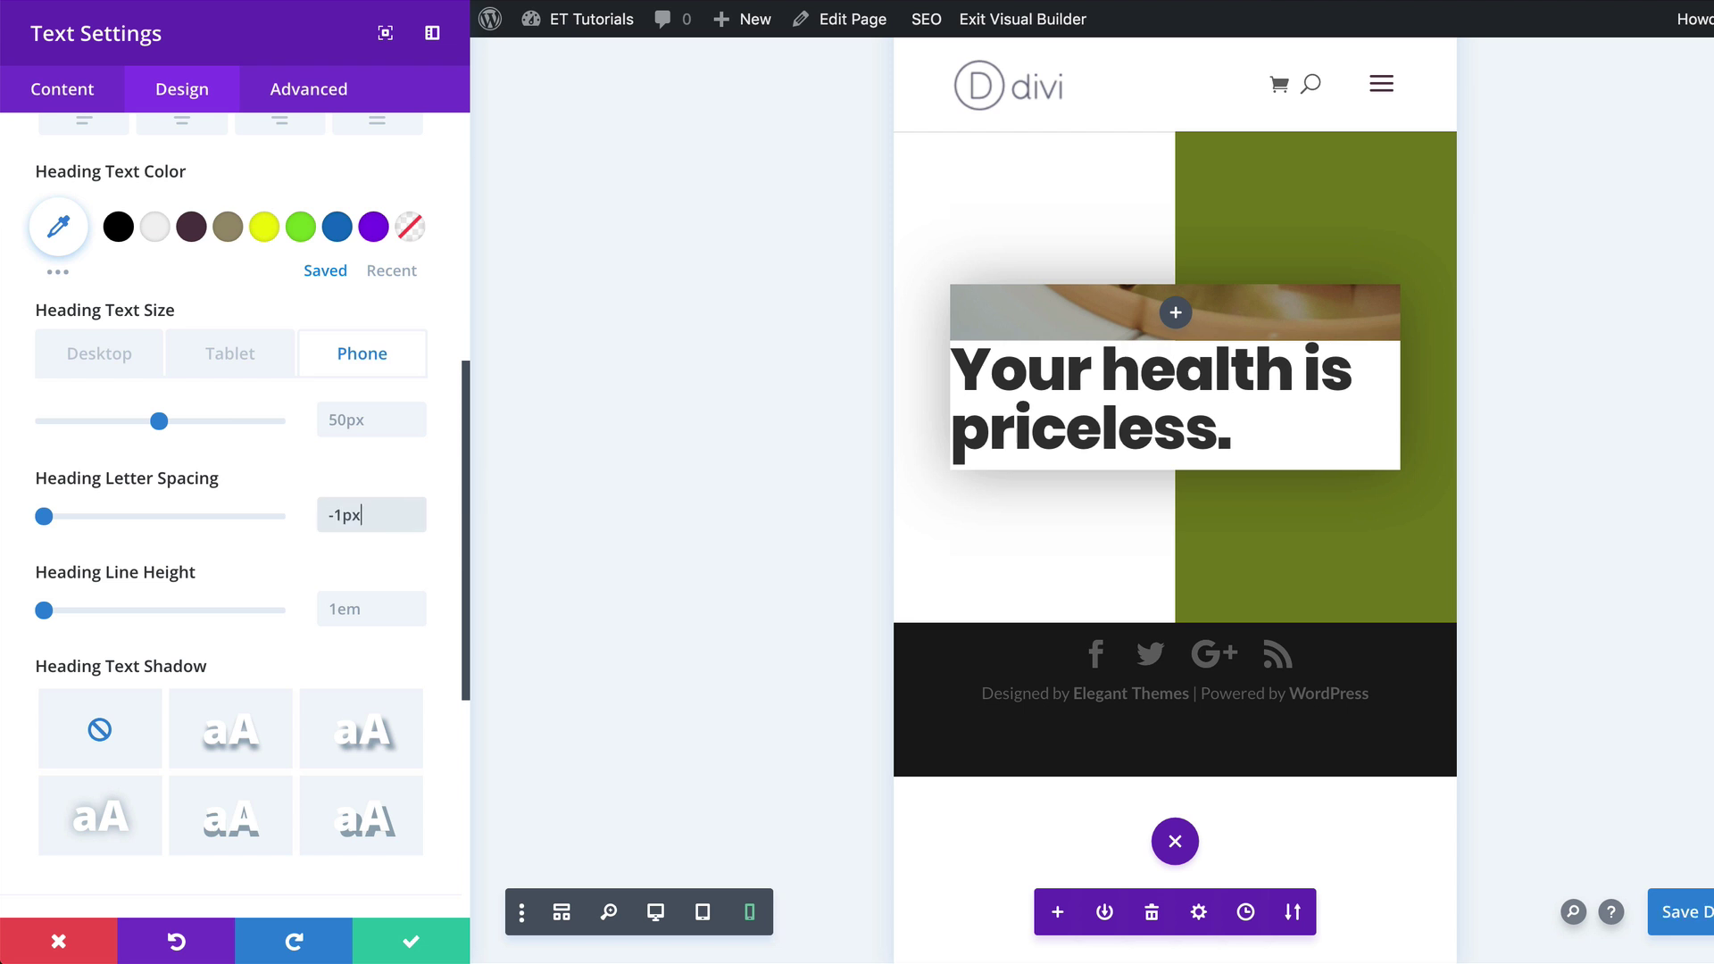
left_click(341, 612)
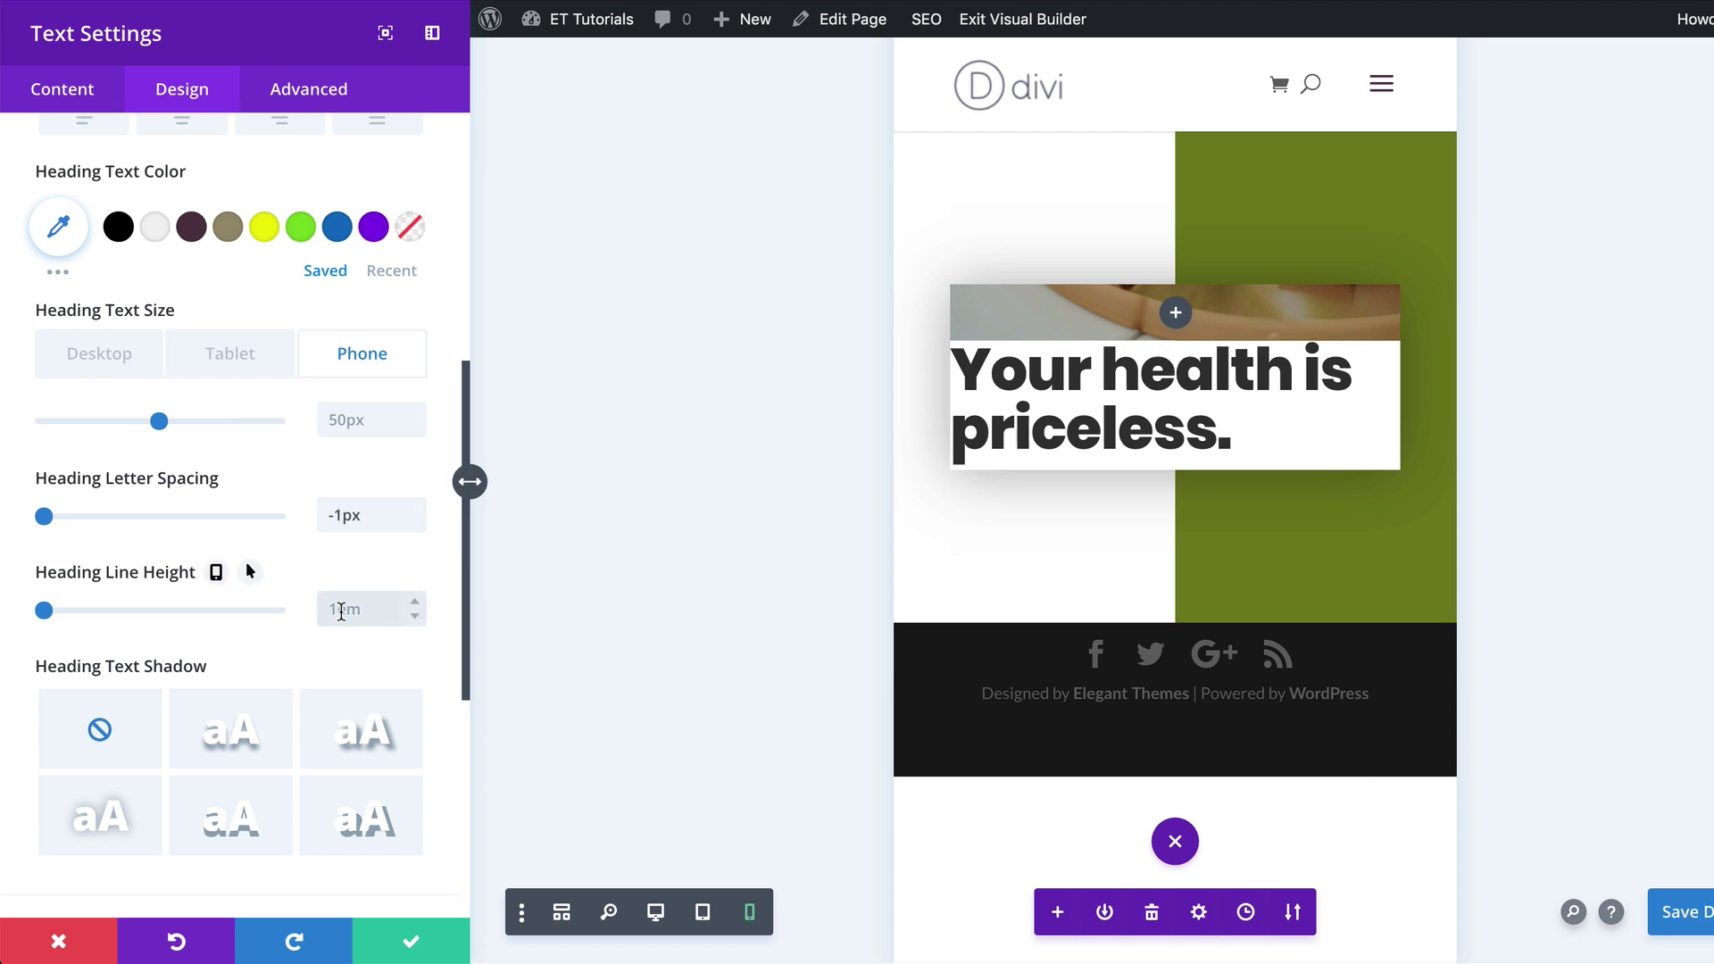
type("0.8em")
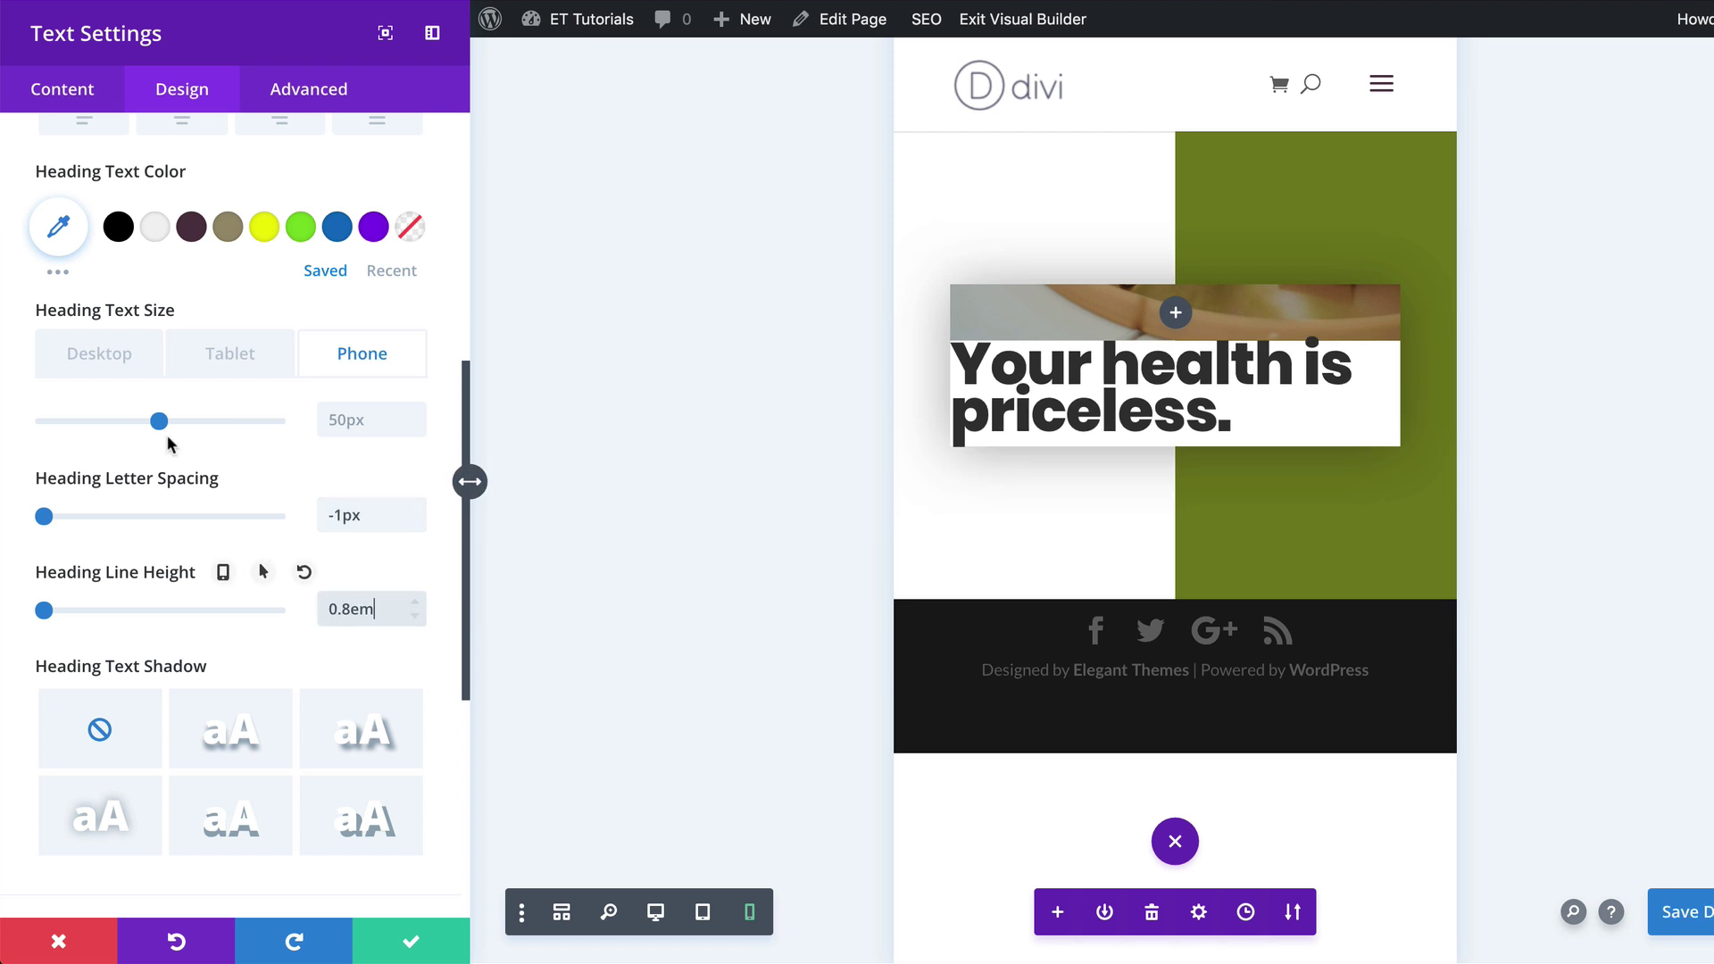
left_click(105, 360)
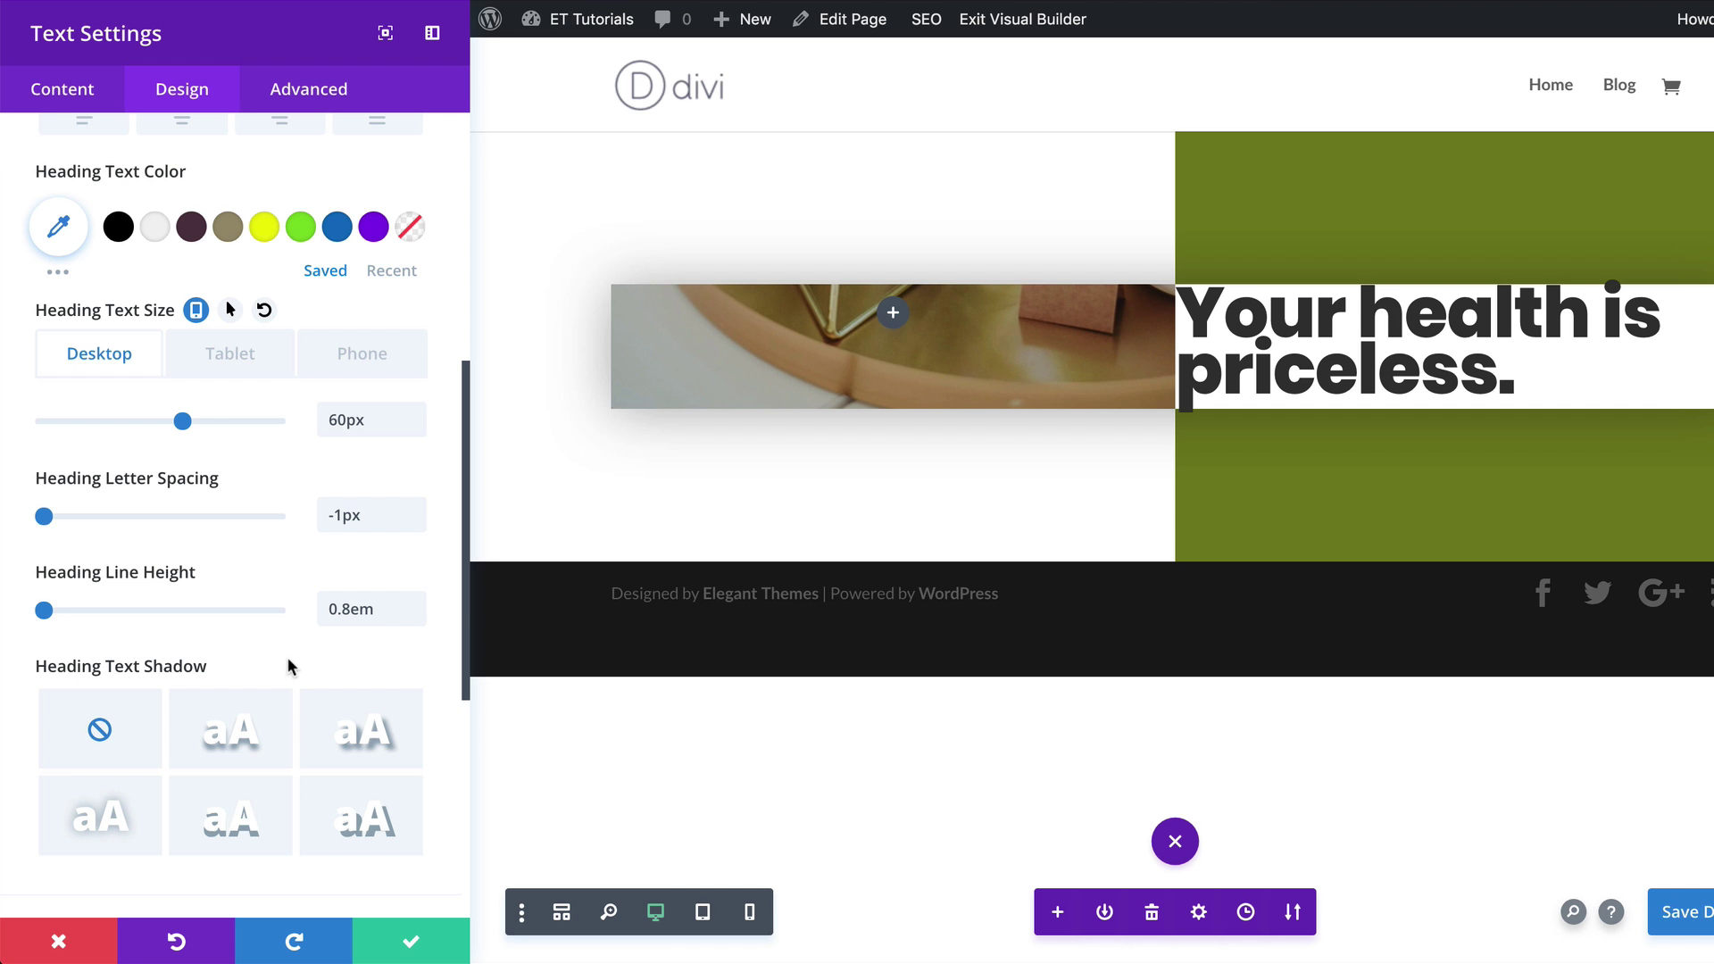
Give the text module a top custom margin of 17vw and a left custom padding of 2vw.
scroll(289, 666, "down", 5)
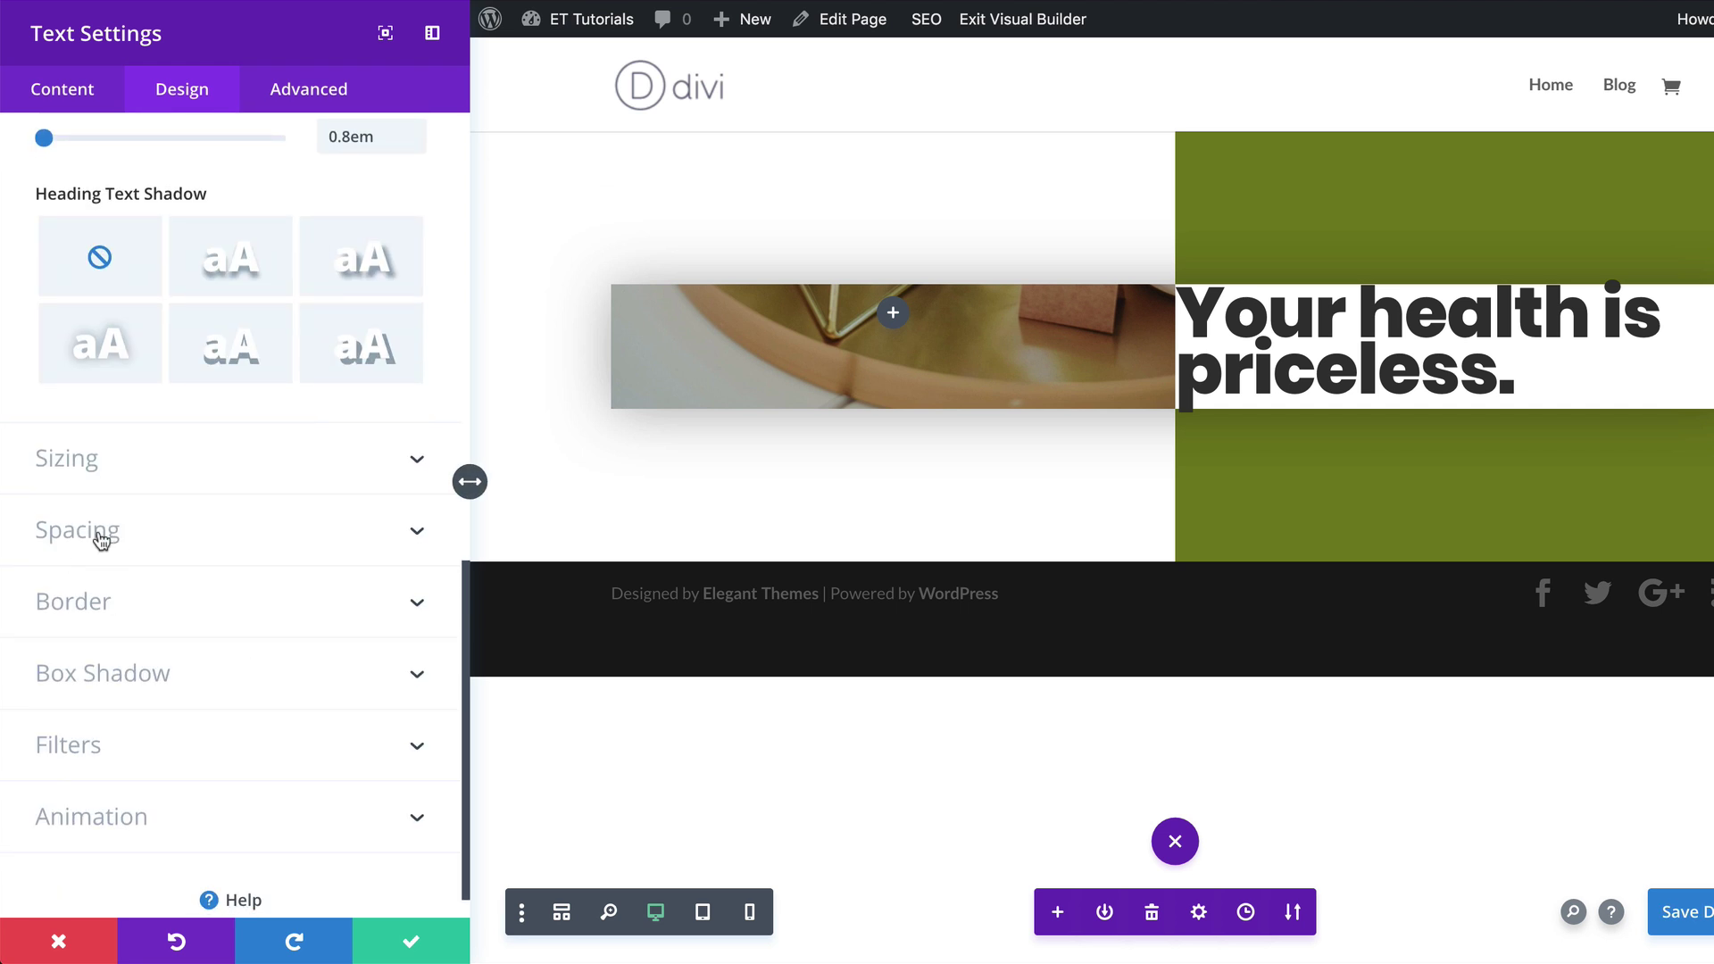
left_click(109, 534)
left_click(70, 331)
type("17vw")
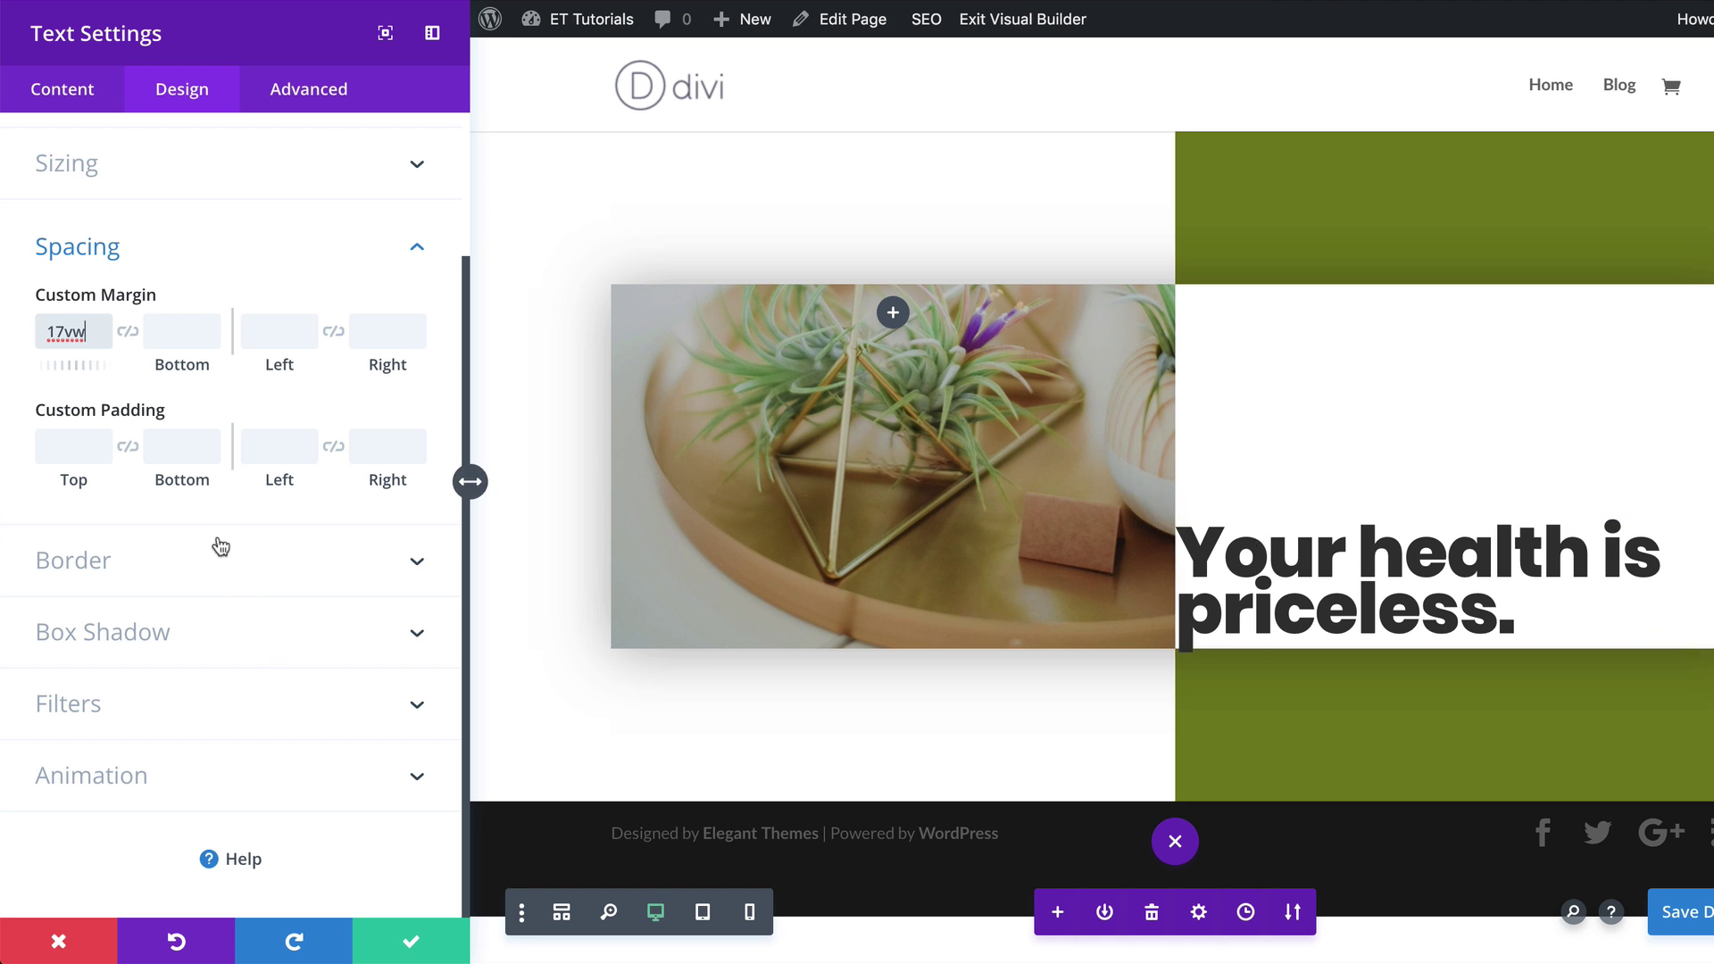
left_click(276, 449)
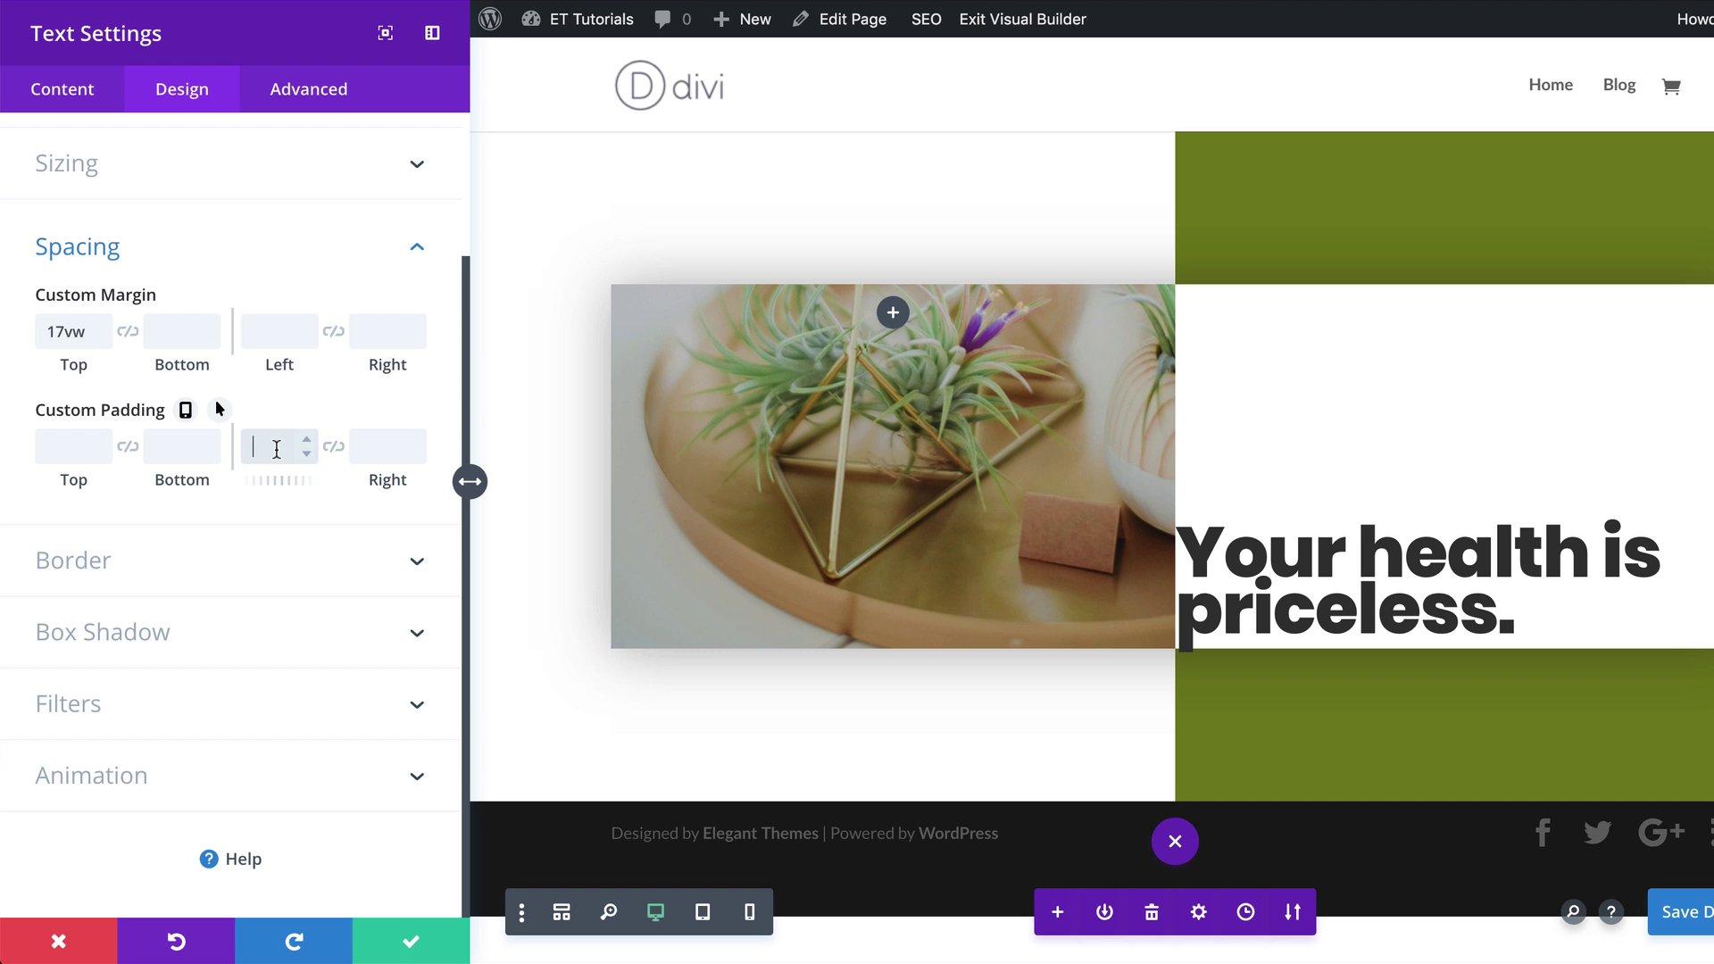
type("2vw")
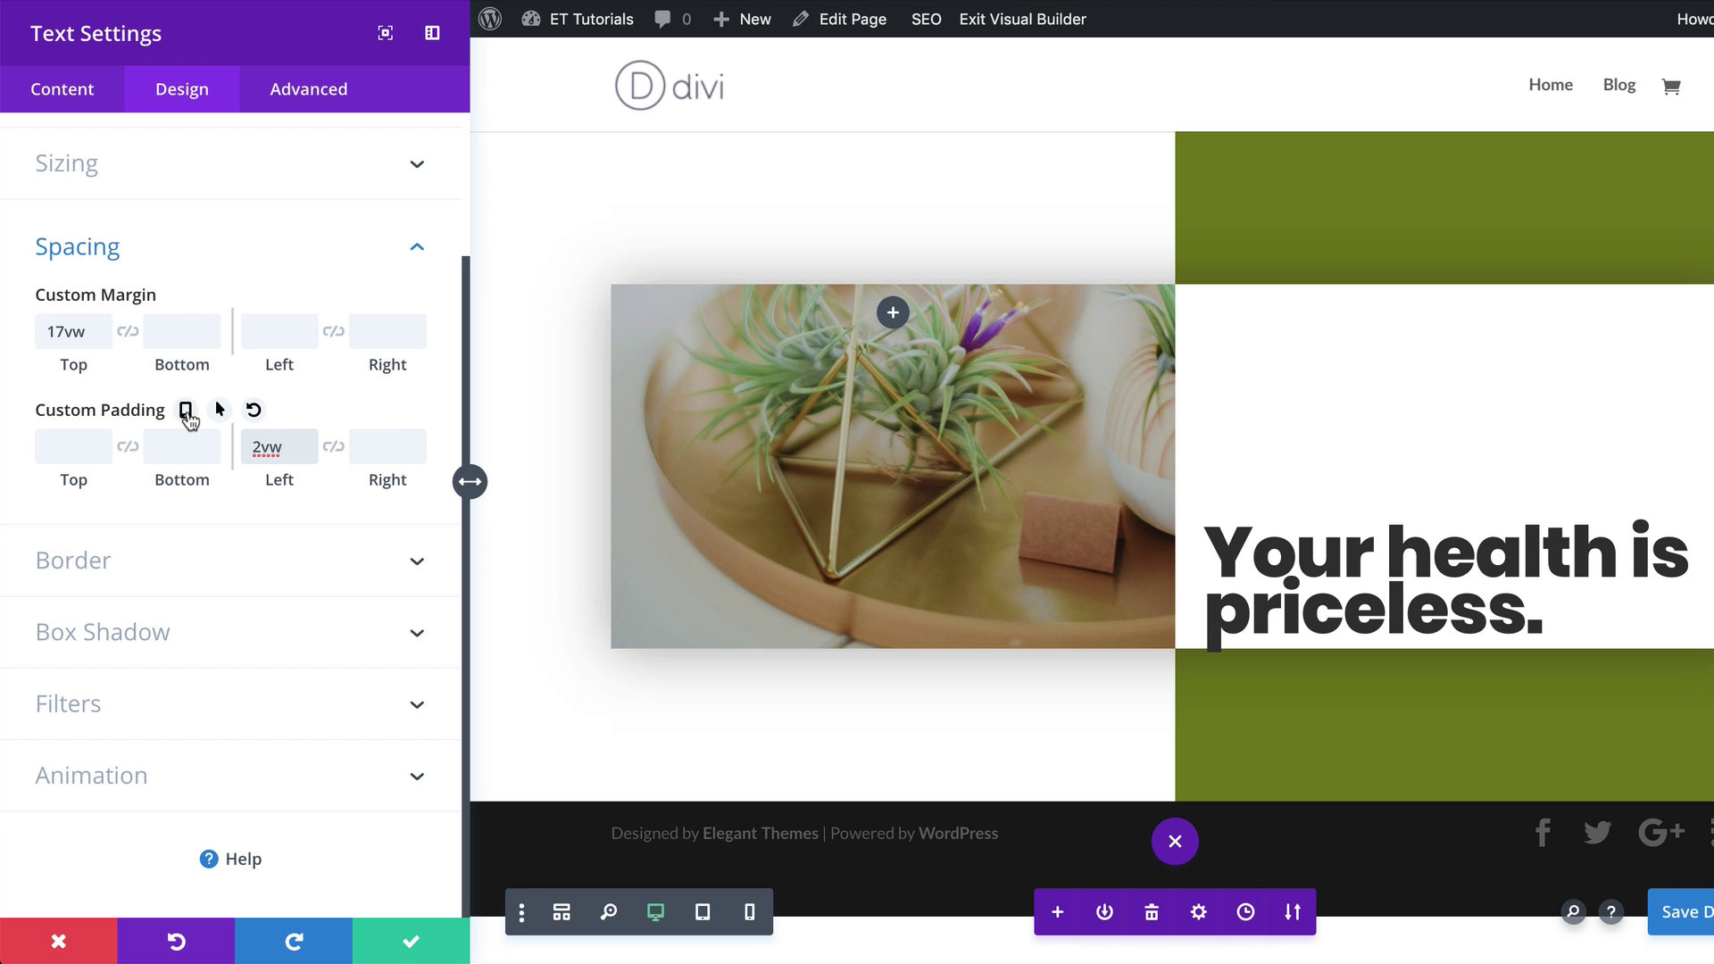
Enable responsive custom padding for the text module and set its tablet left padding to 4vw.
left_click(187, 412)
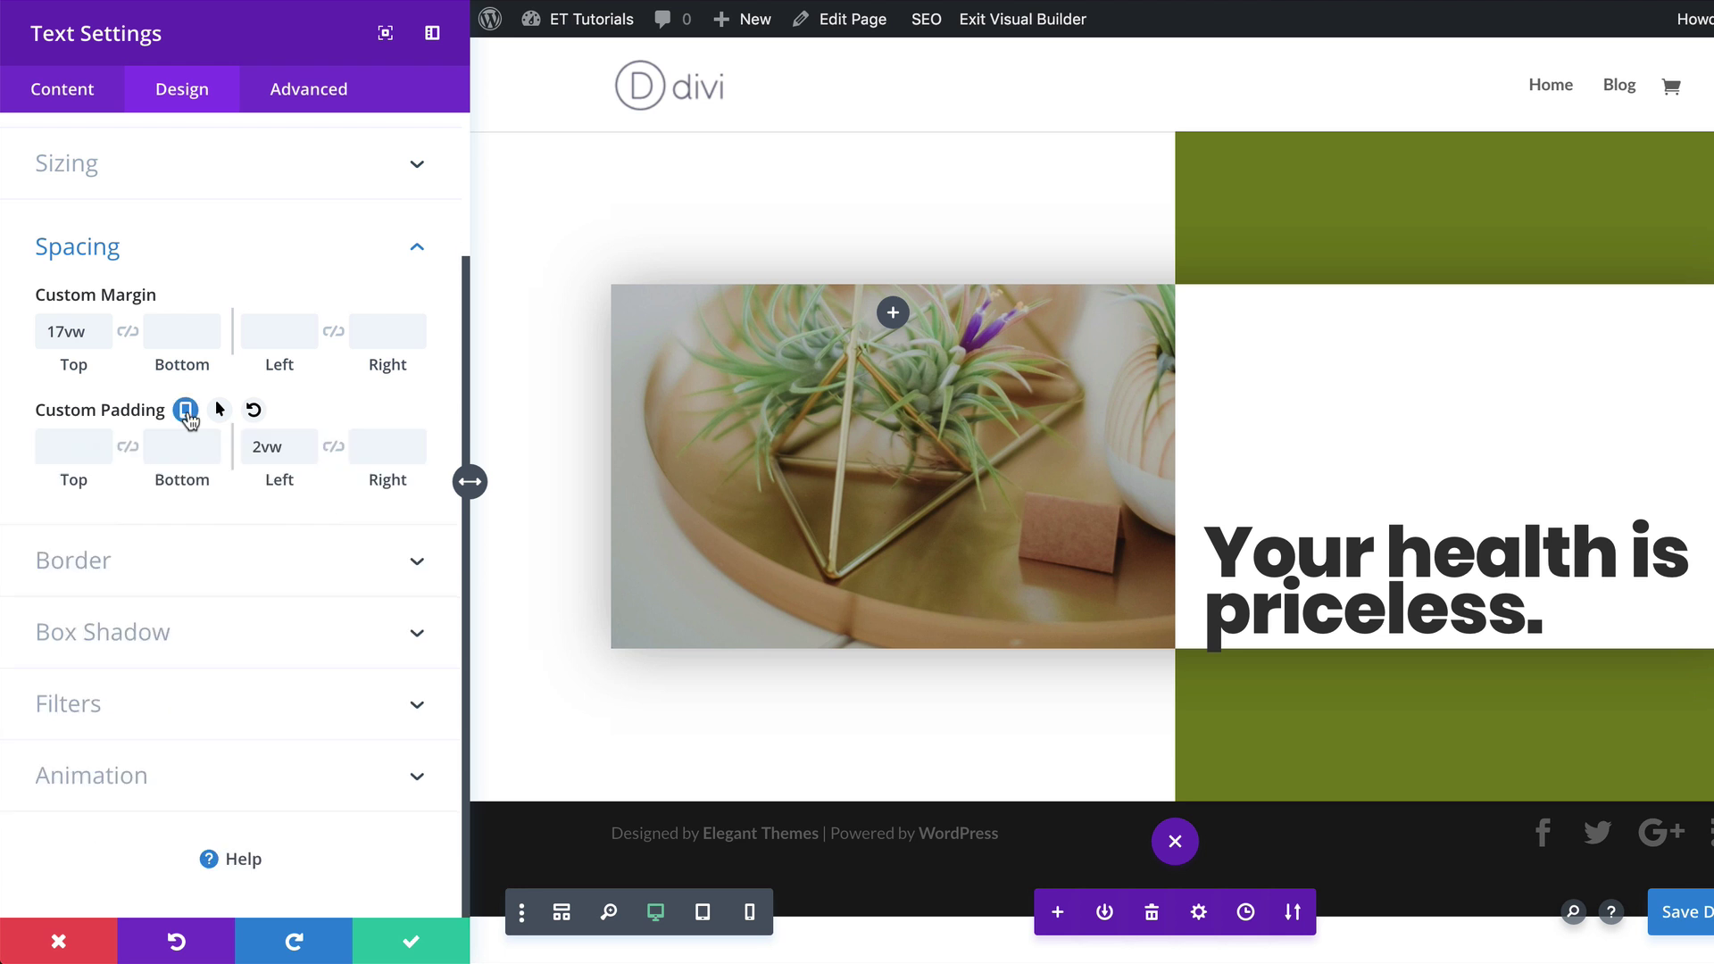
left_click(240, 452)
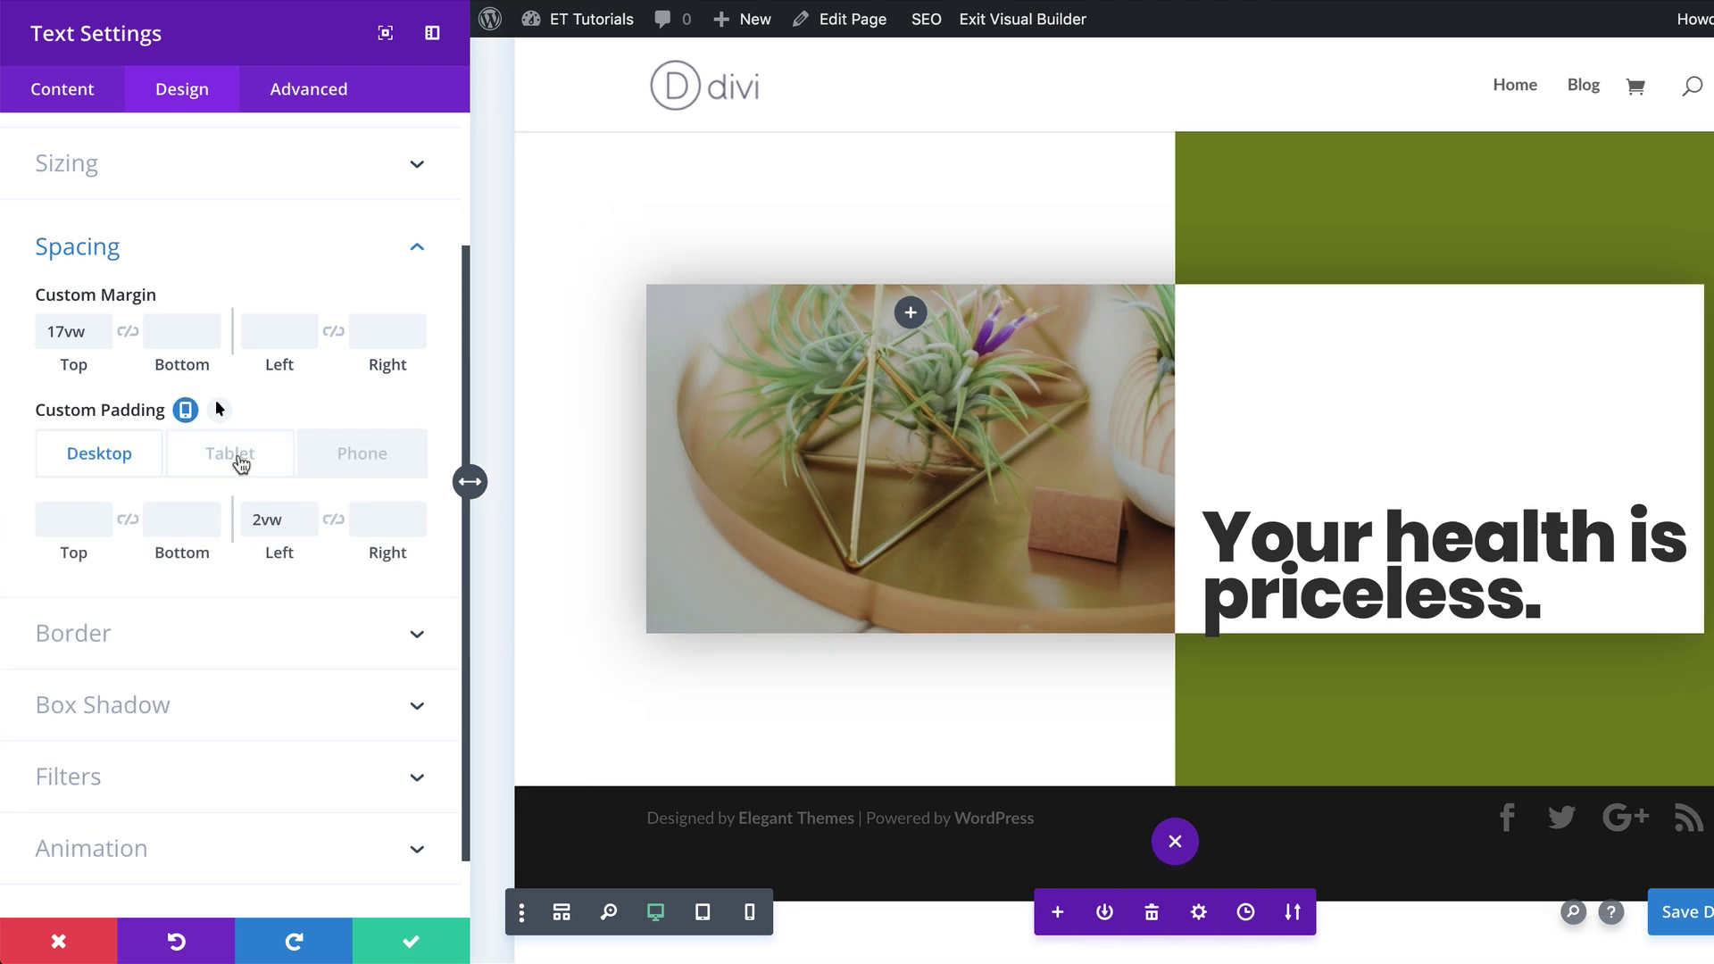
left_click(267, 519)
type("4vw")
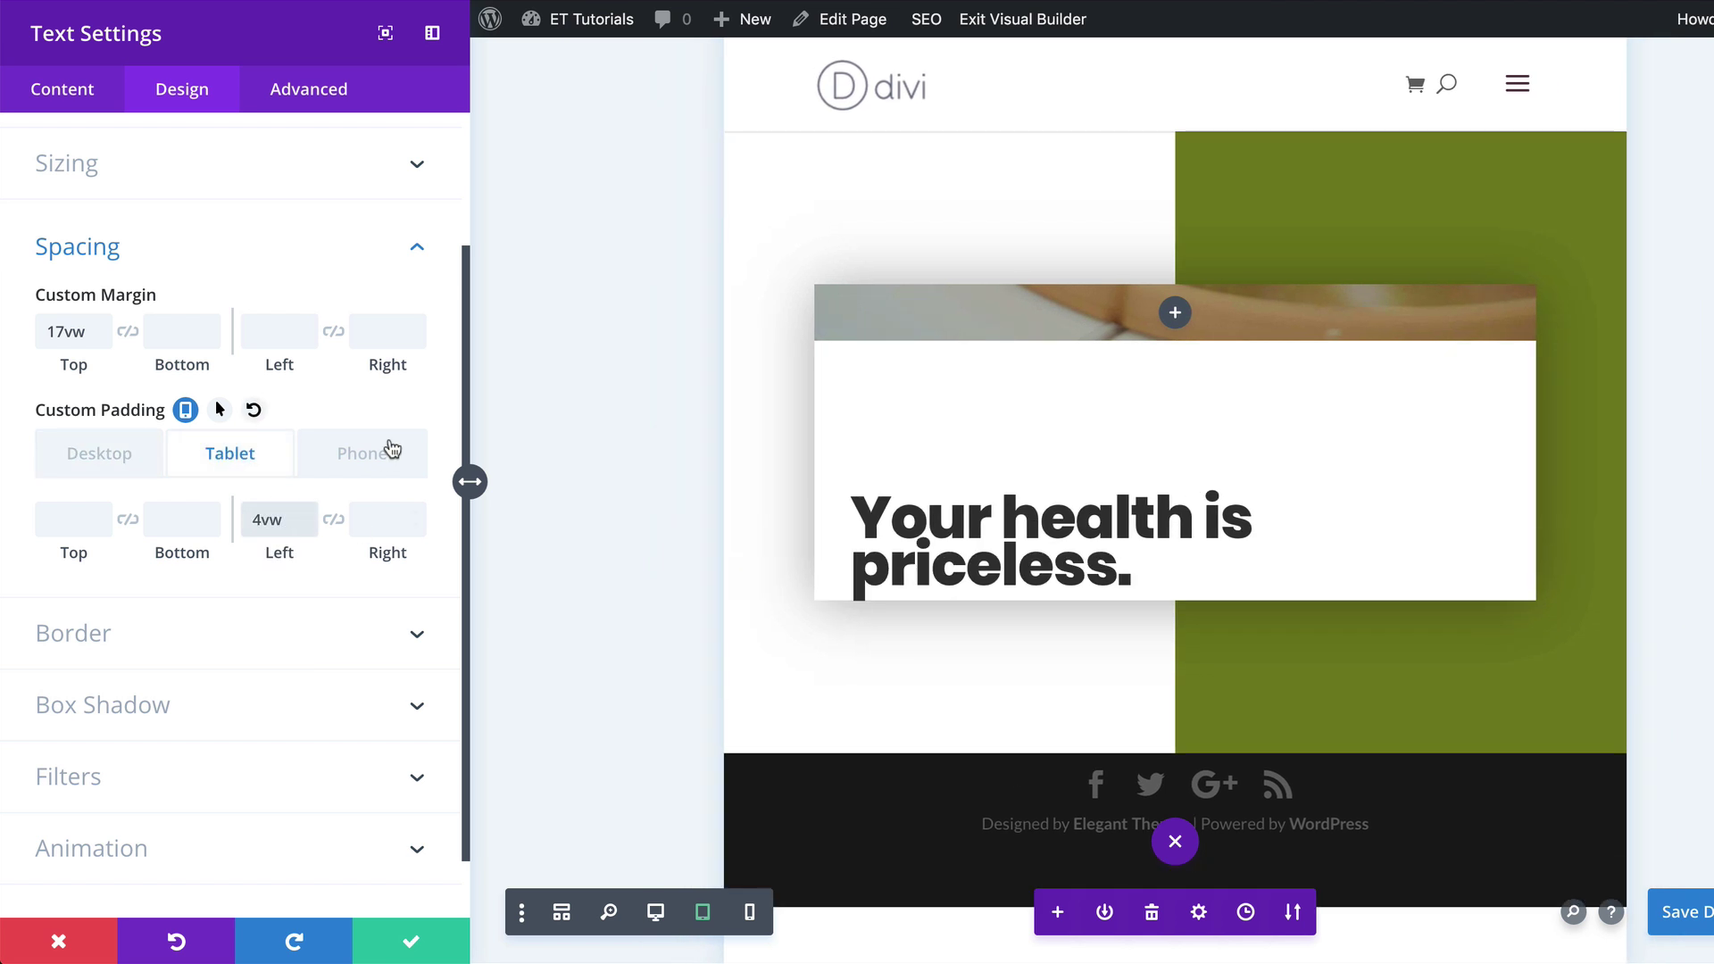
left_click(383, 458)
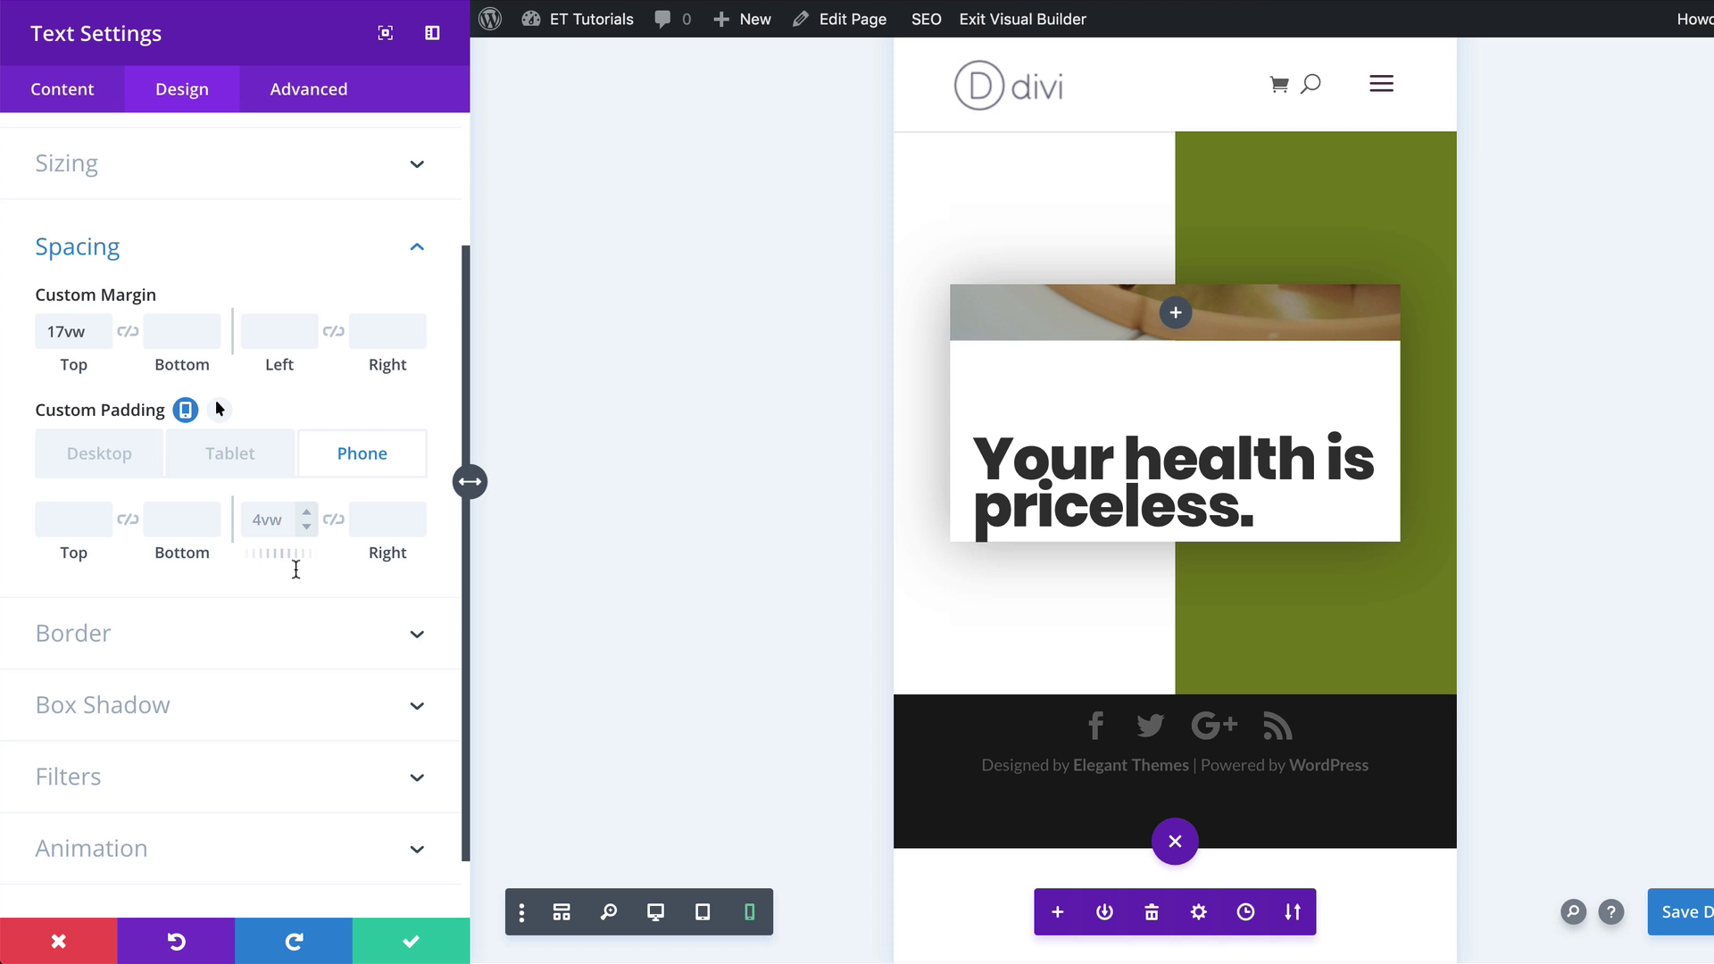
left_click(99, 452)
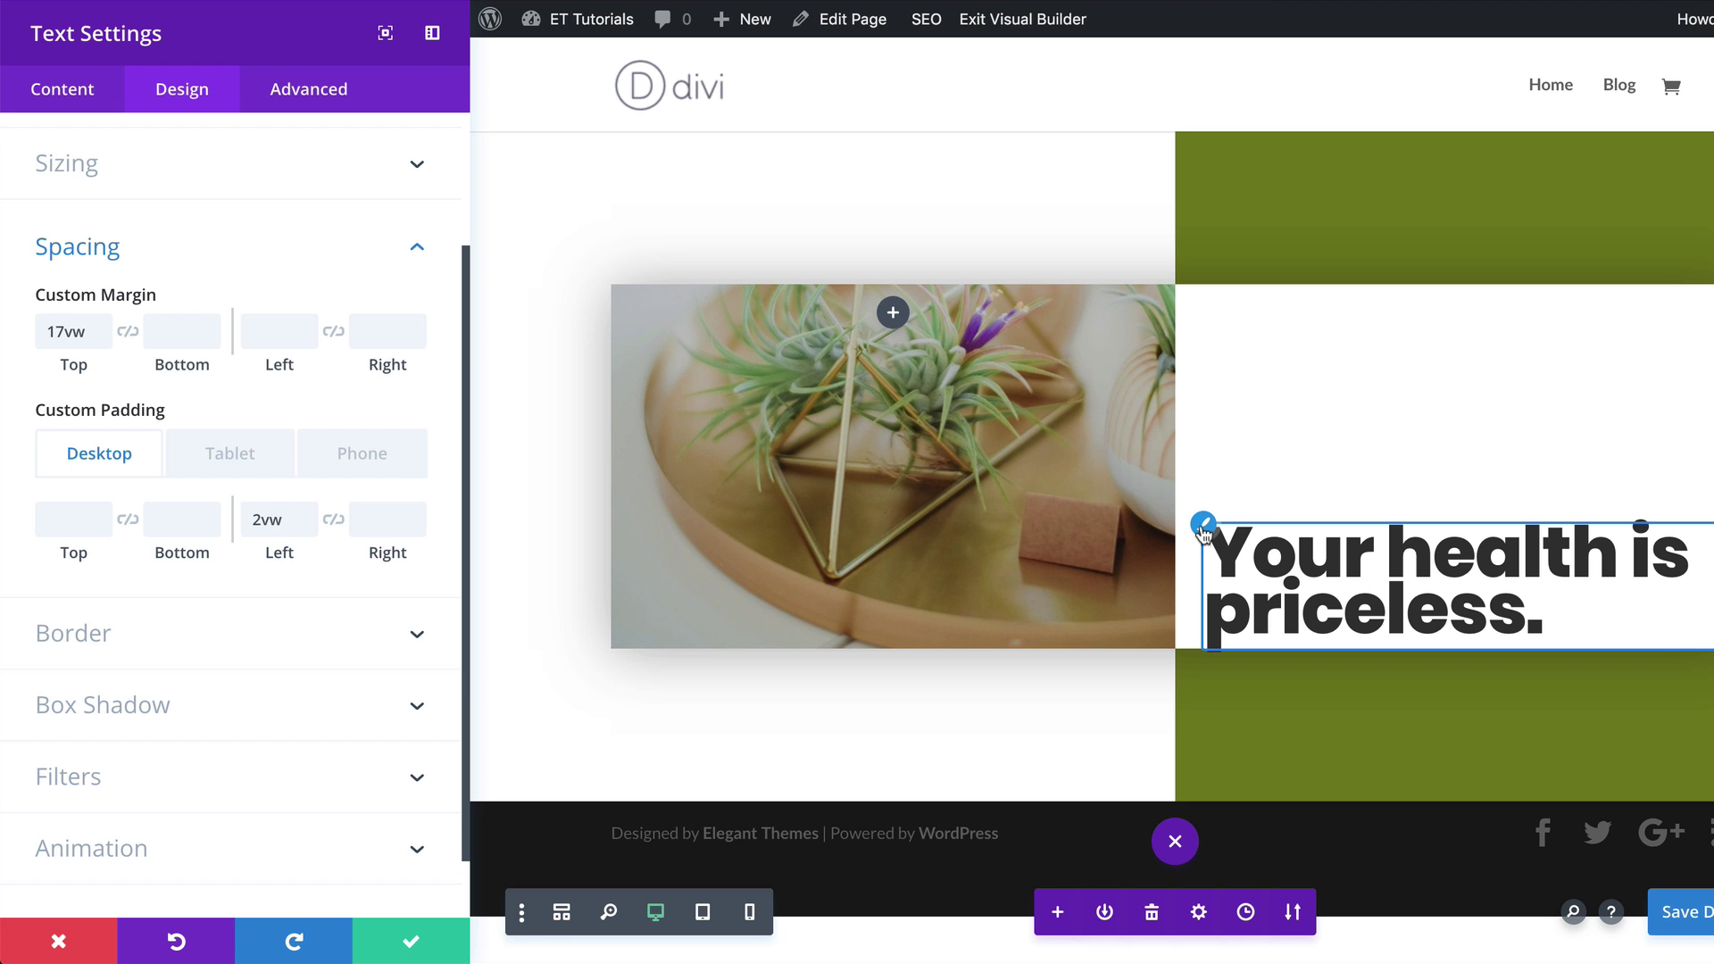
Reduce the H1 heading's desktop text size to 51px in the text module's settings.
left_click(1203, 531)
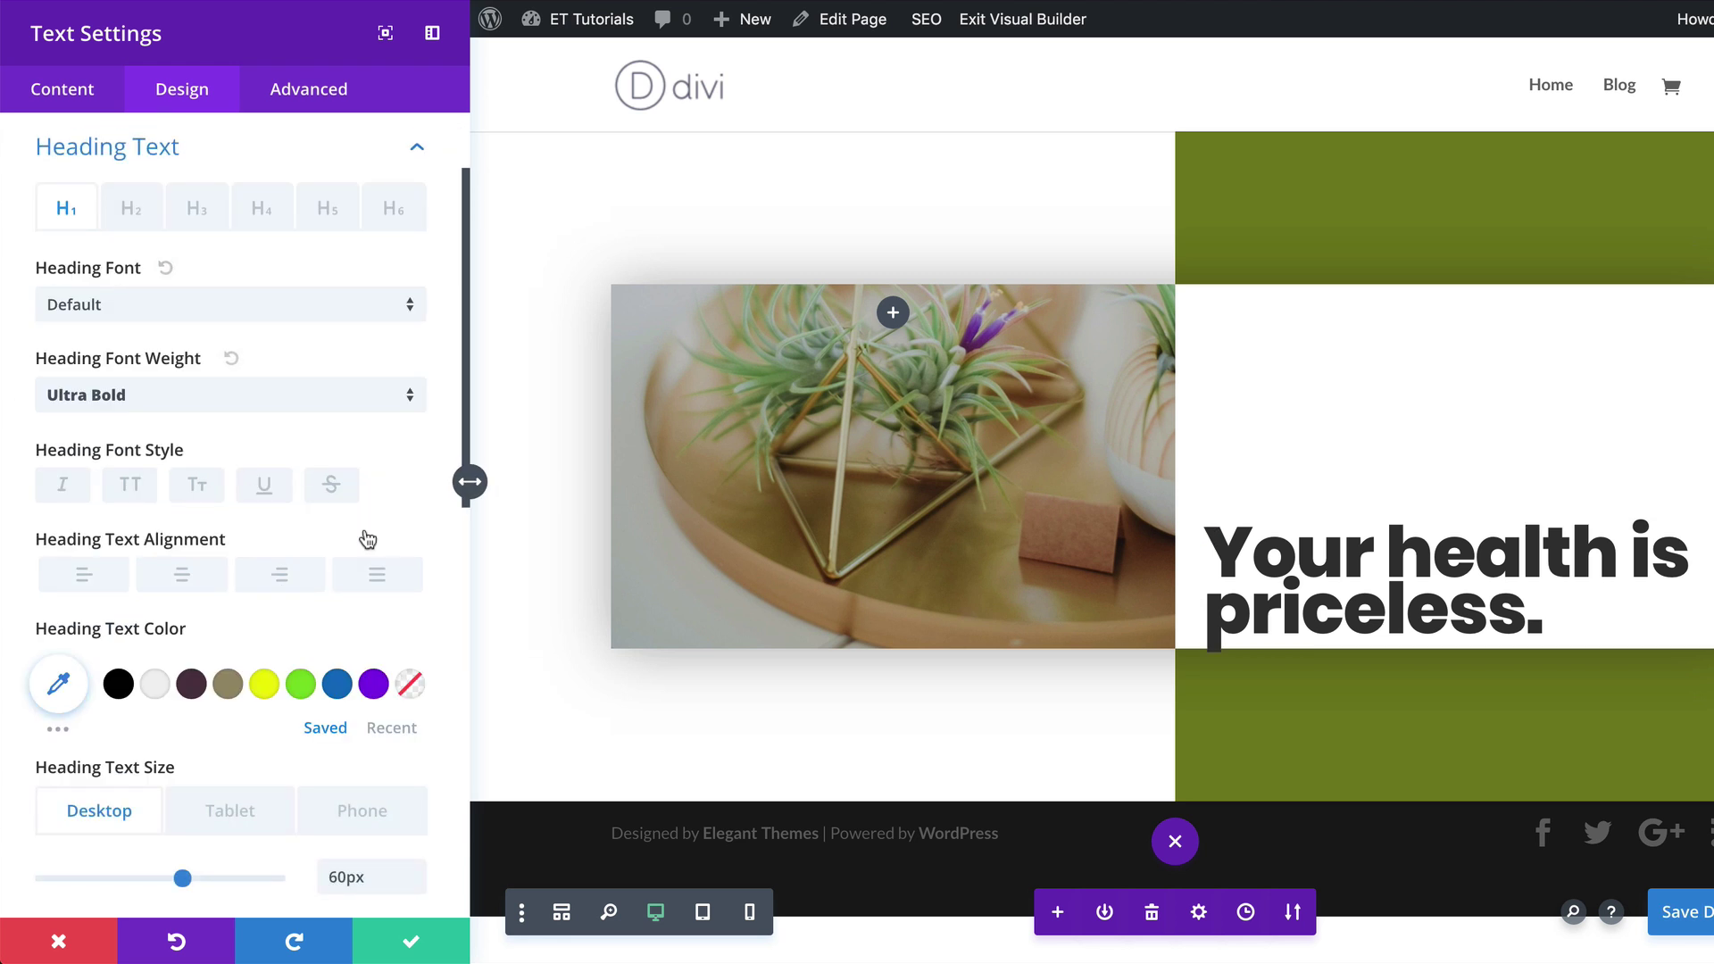
scroll(398, 815, "down", 1)
mouse_move(182, 835)
left_mouse_down()
mouse_move(130, 858)
mouse_move(164, 850)
left_mouse_up()
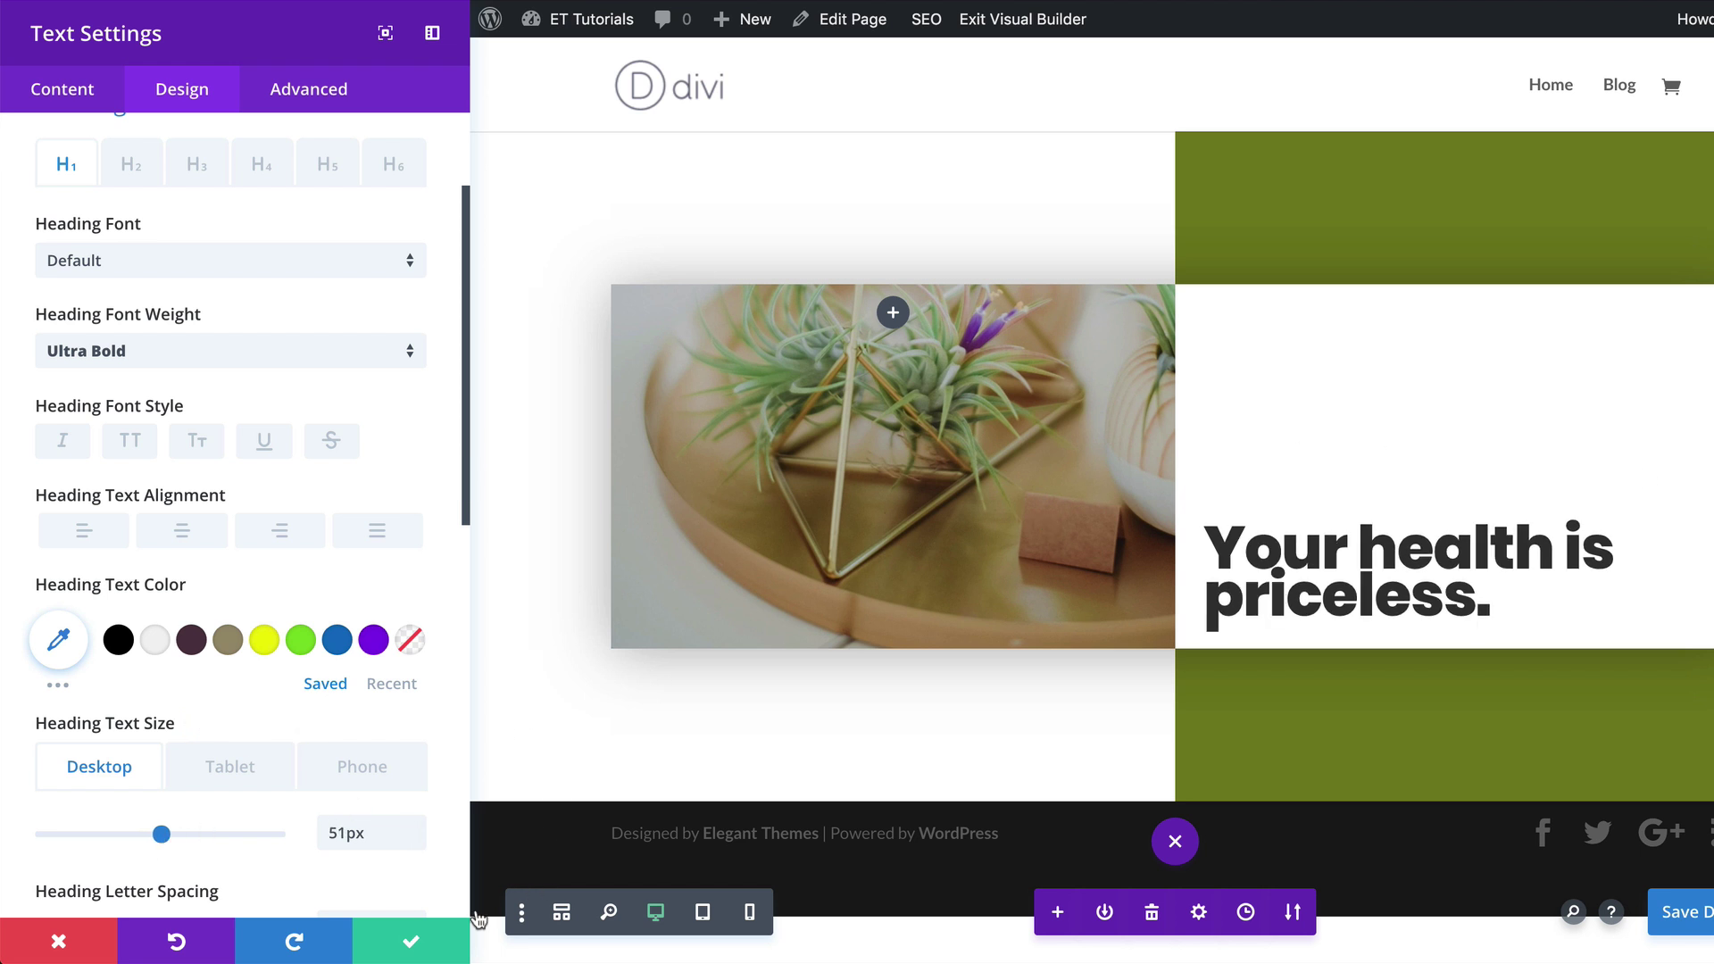
Save the text module's settings and insert a Divider module directly below the "Your health is priceless." heading.
left_click(414, 939)
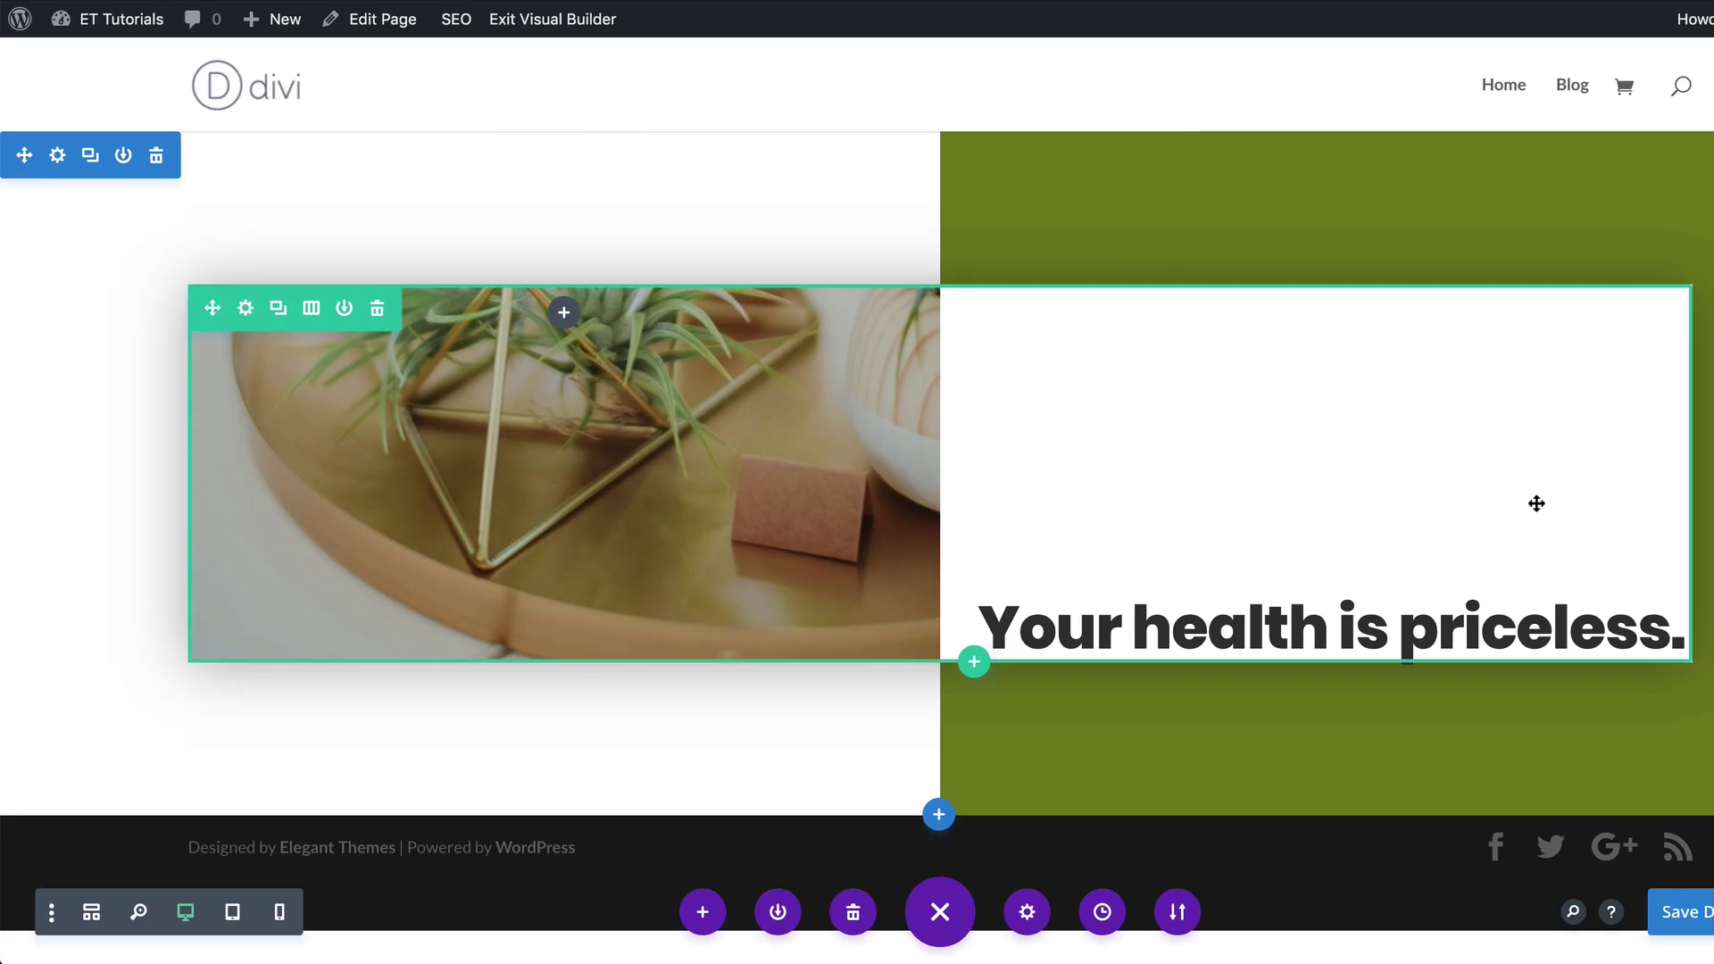
mouse_move(1155, 593)
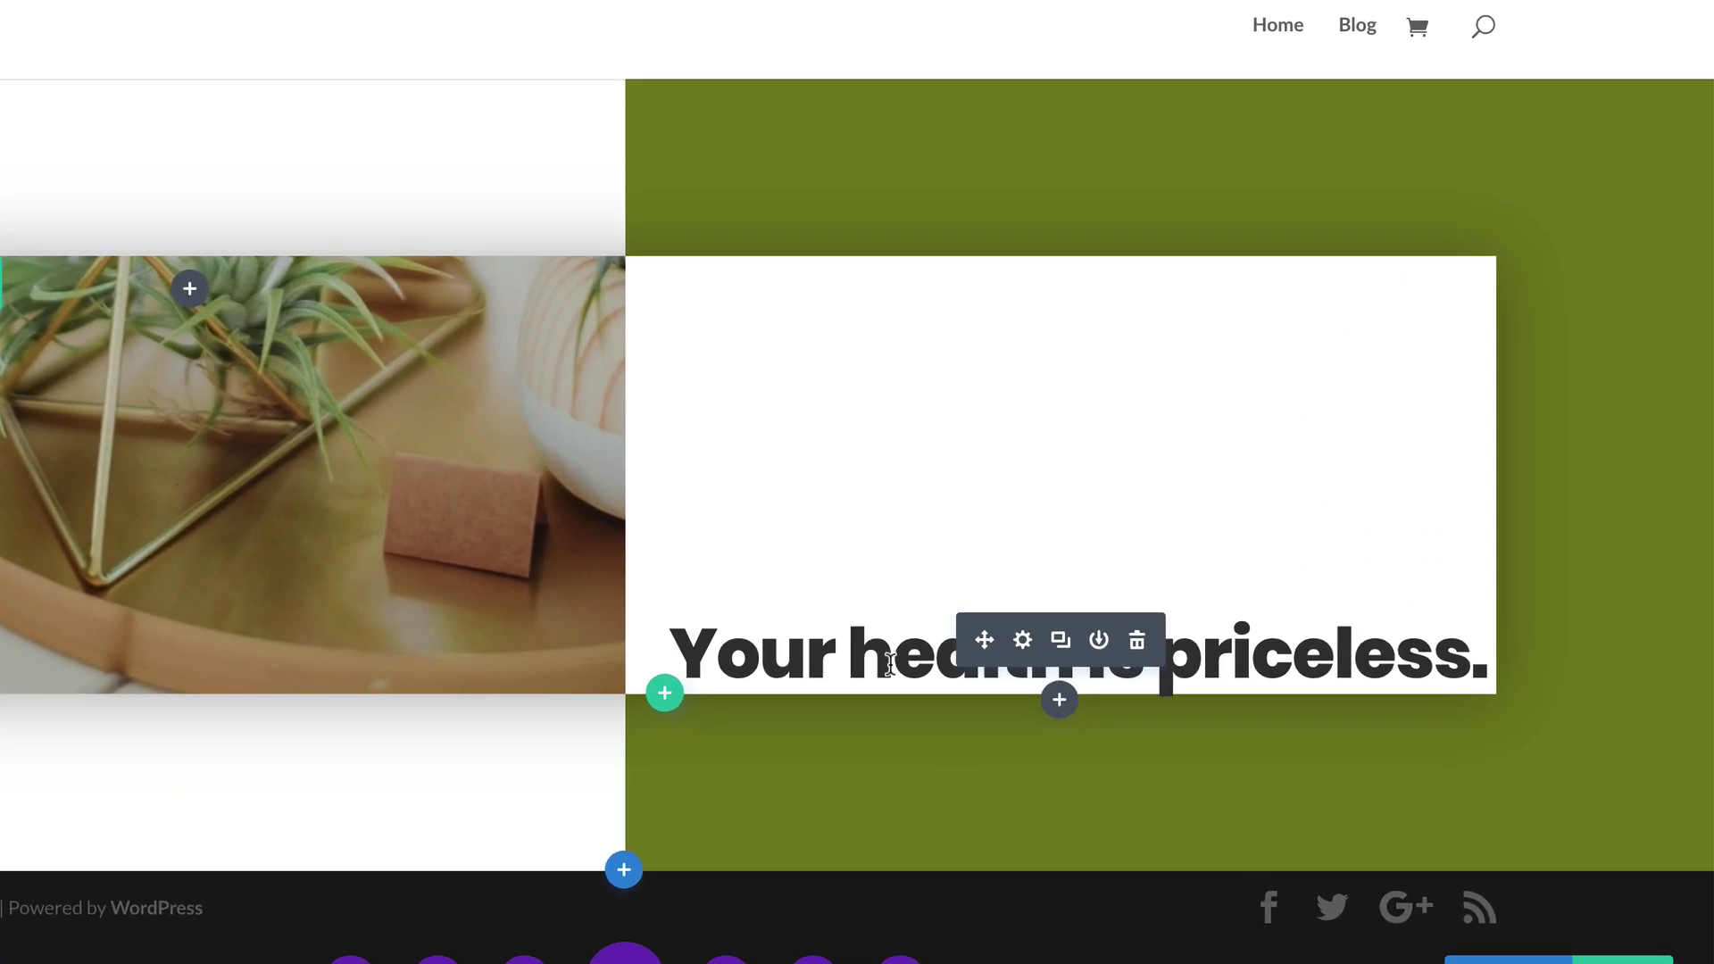
left_click(1060, 699)
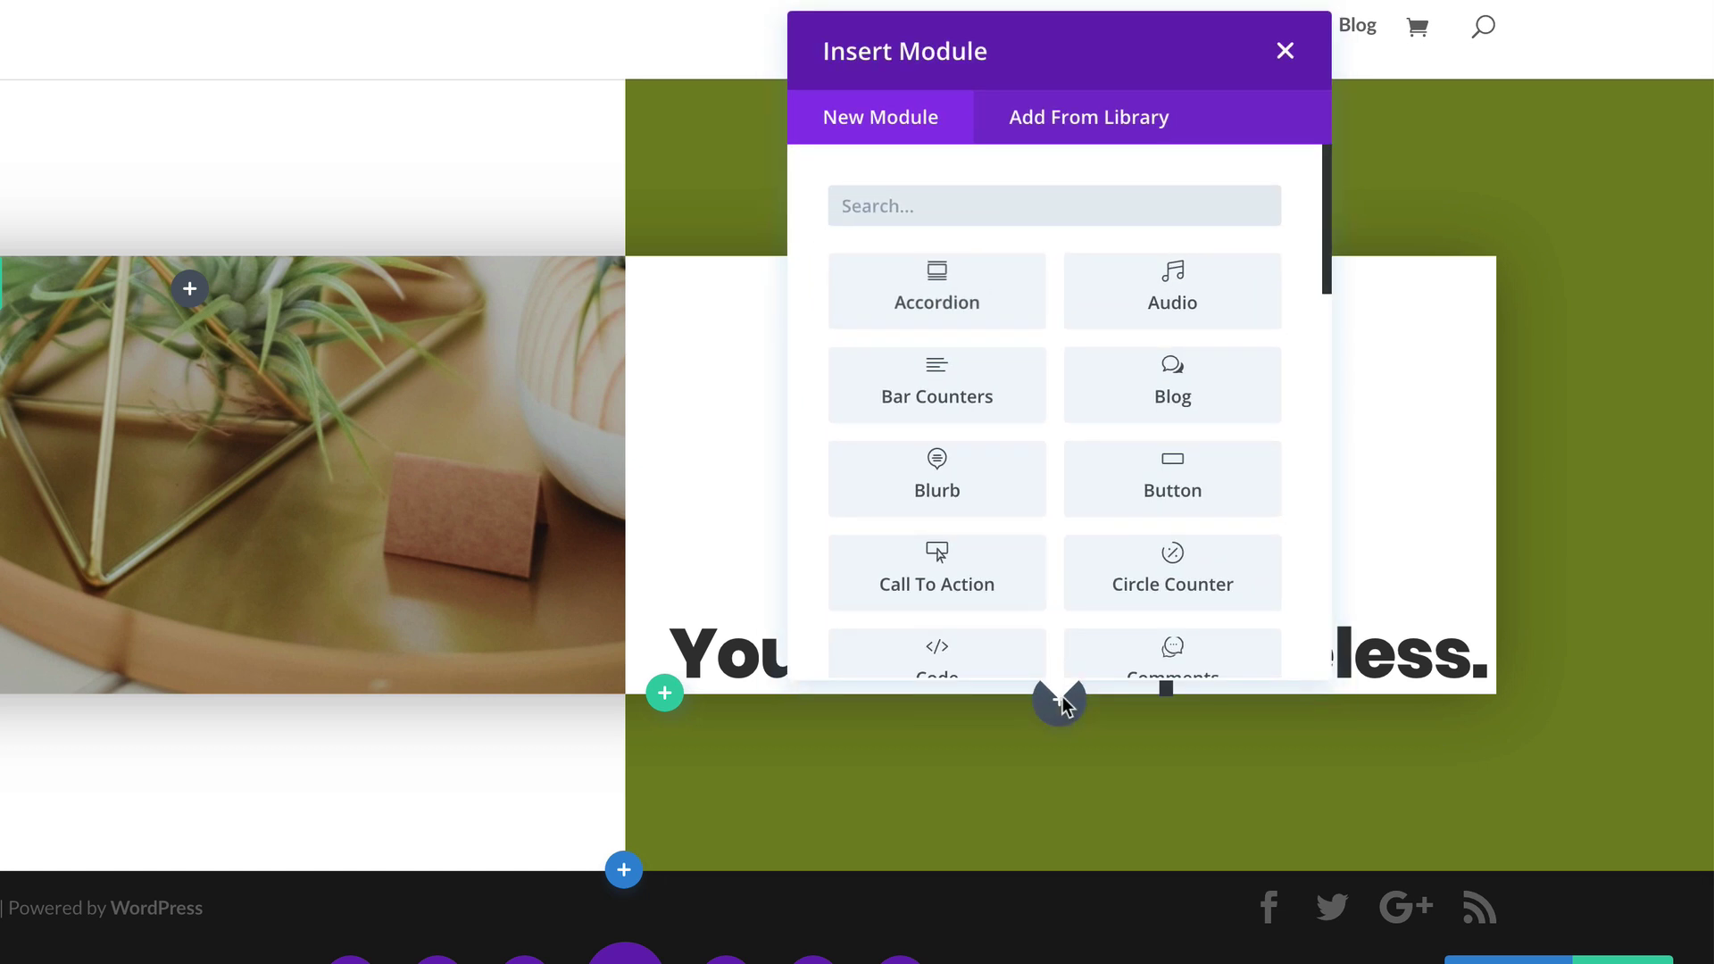
type("divi")
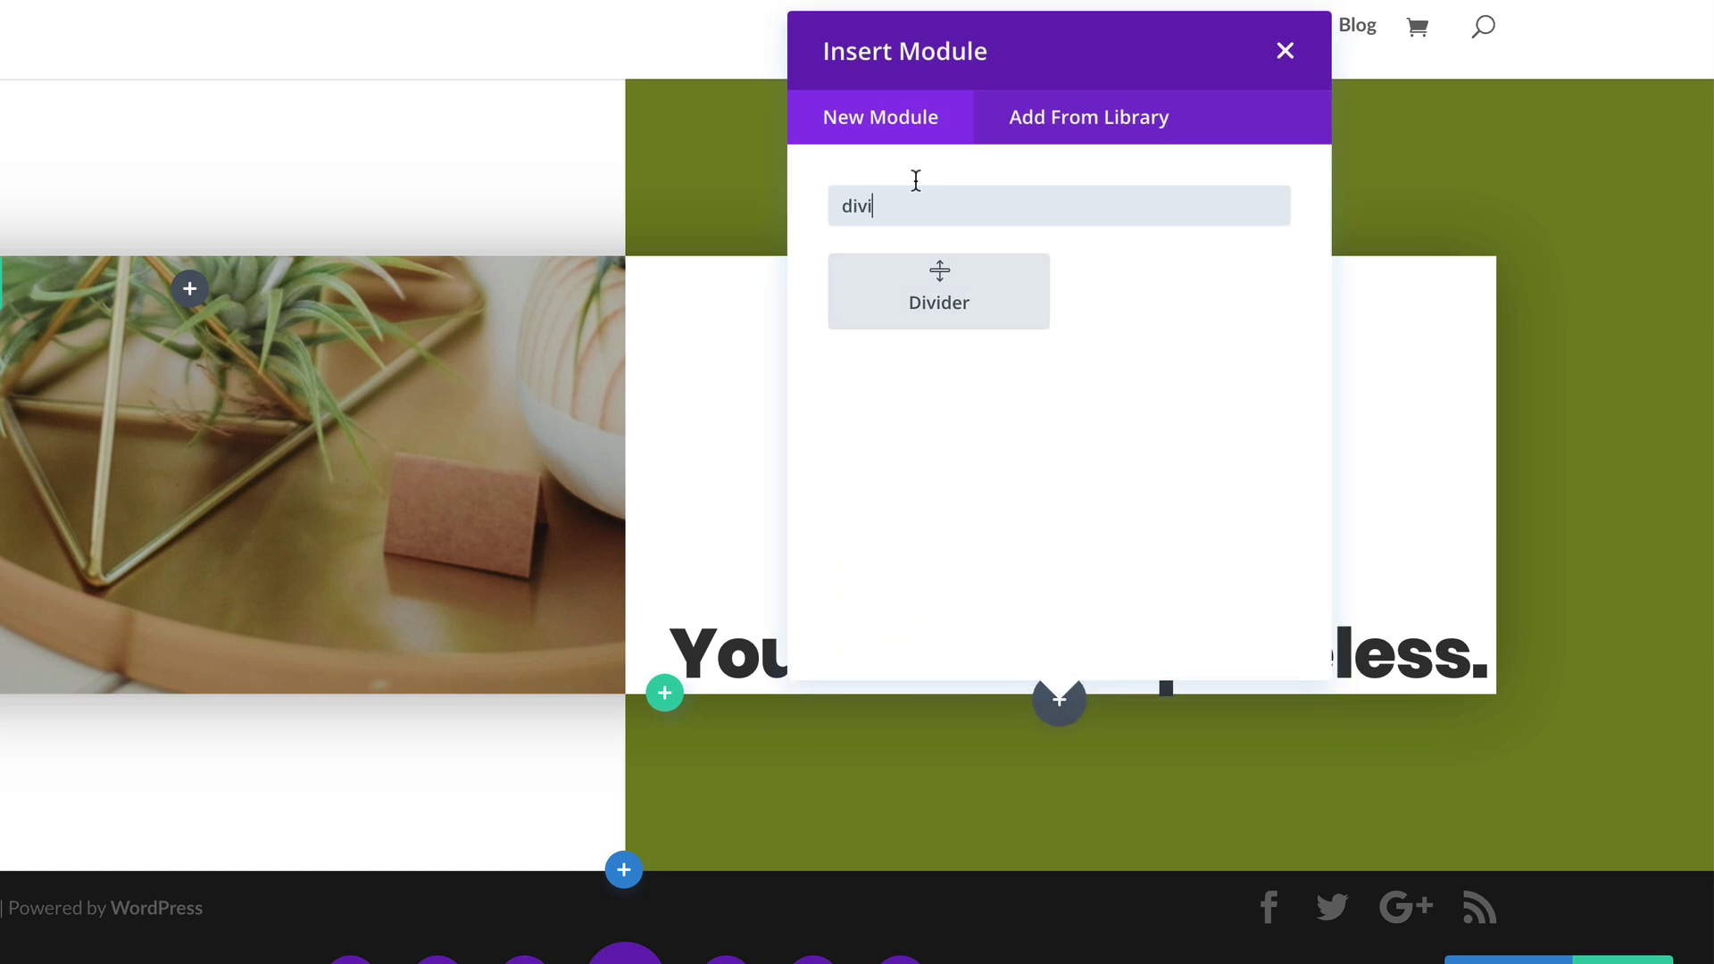
left_click(950, 297)
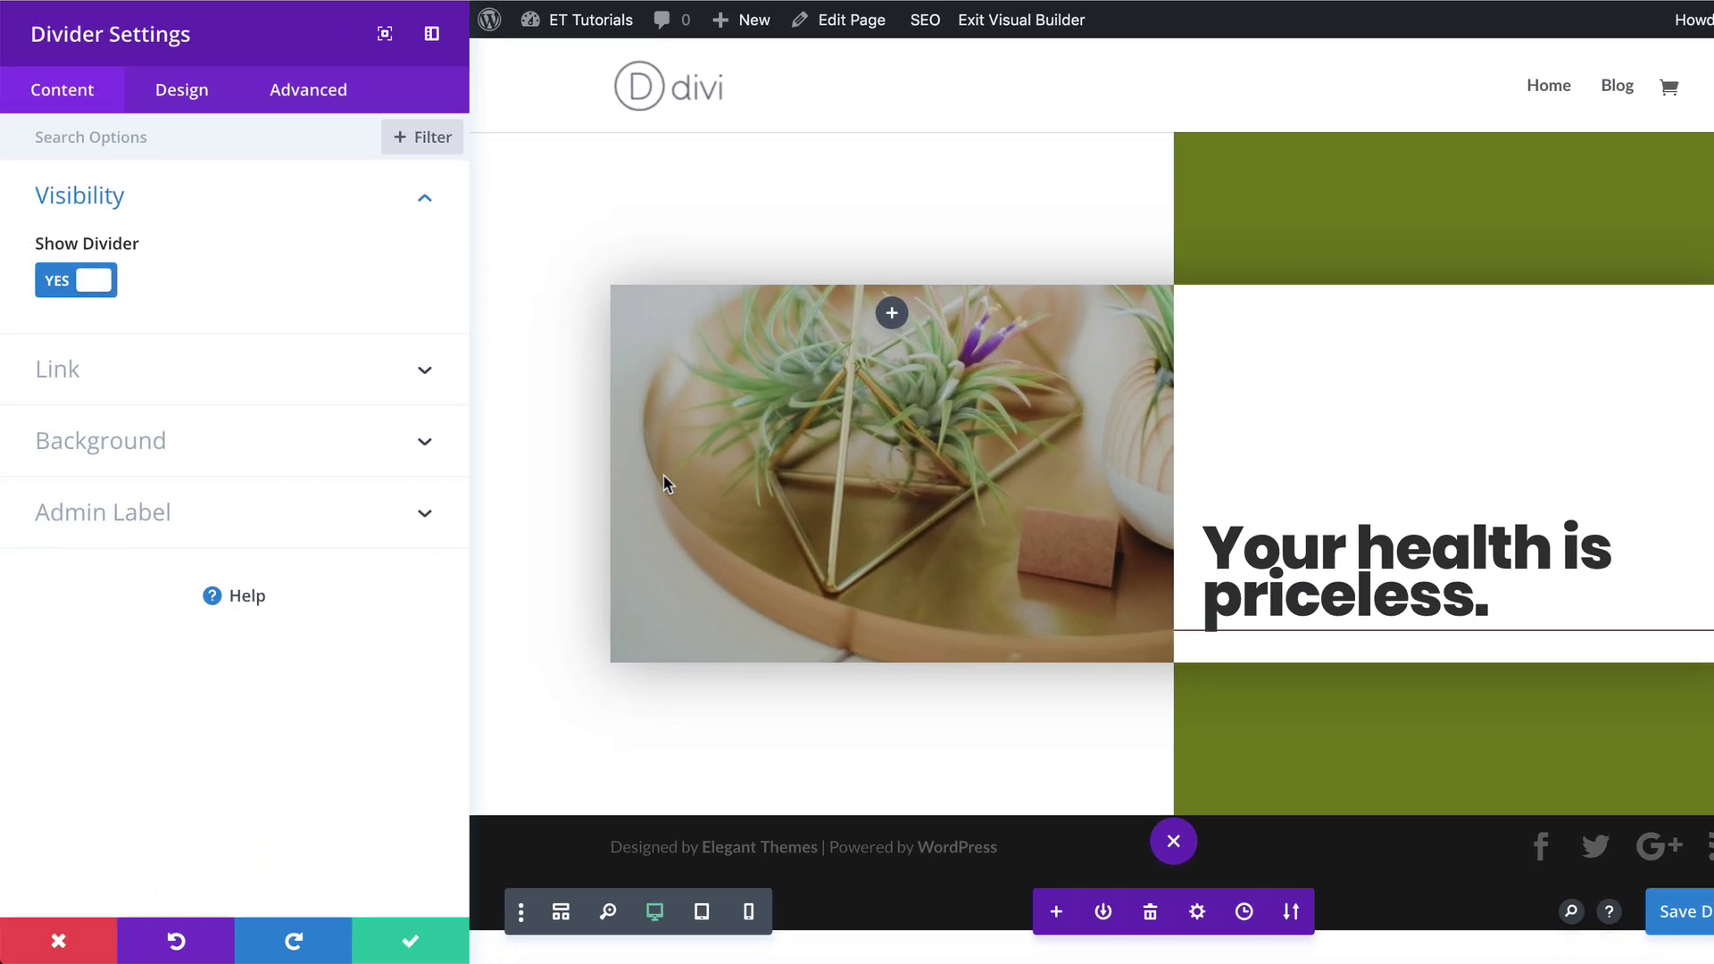
Set the divider's line color to #757f1e in its design settings.
left_click(183, 97)
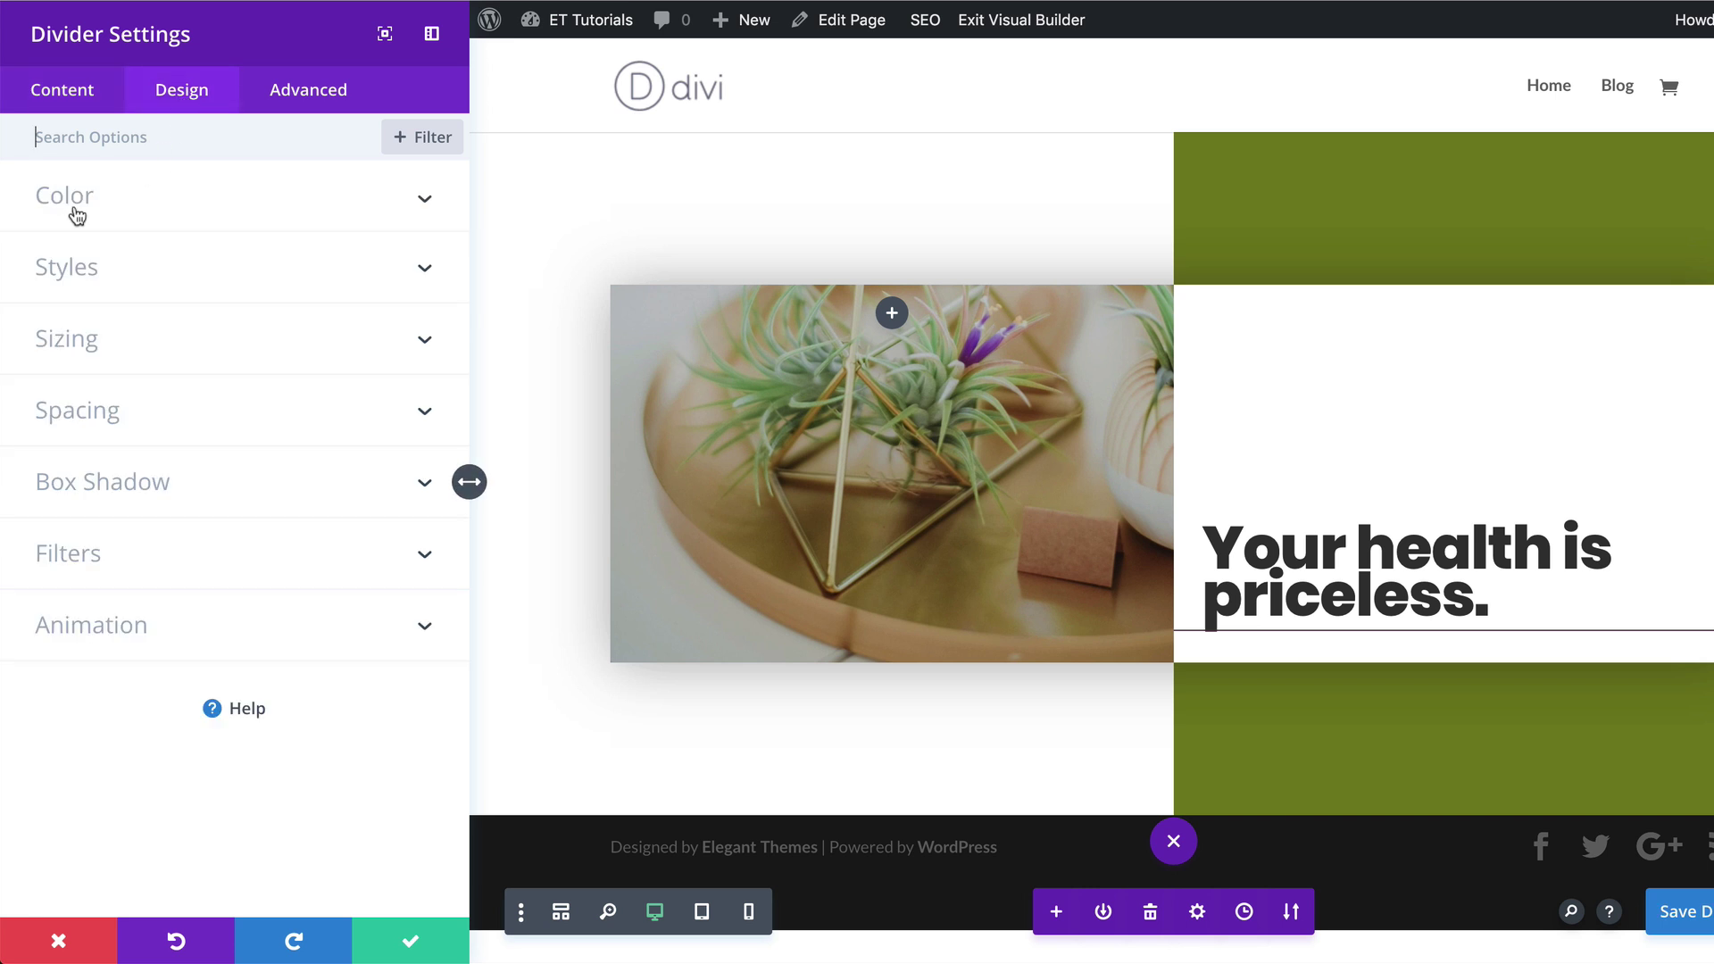
left_click(73, 209)
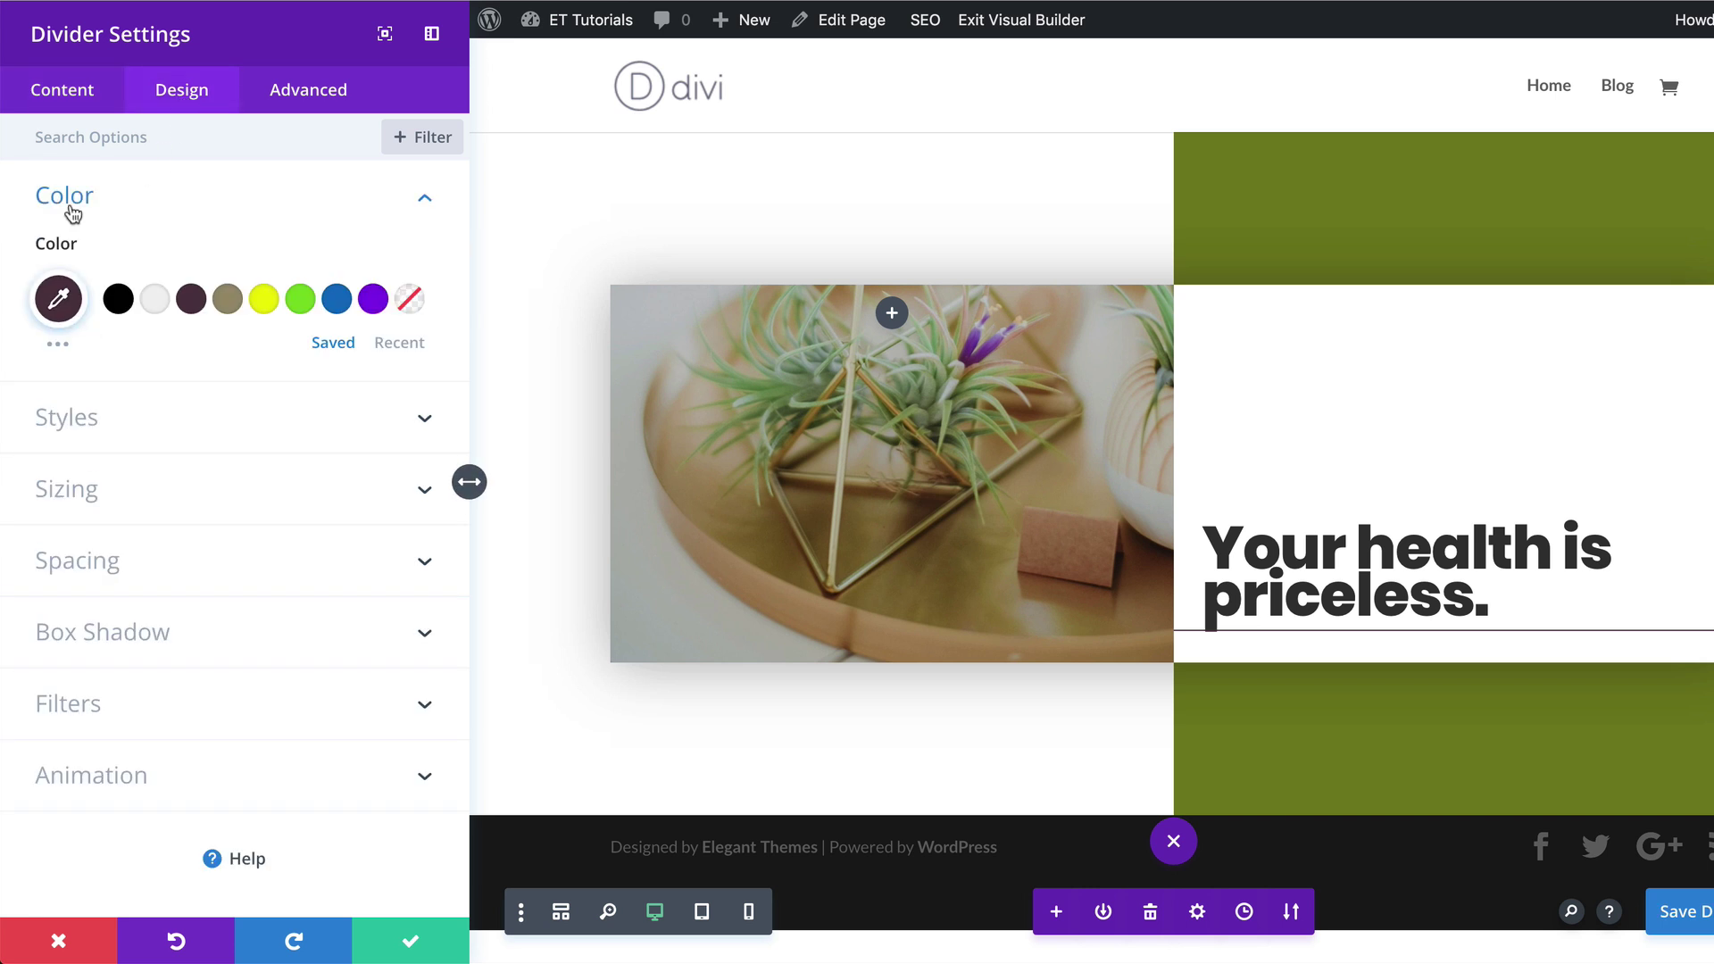
left_click(58, 299)
left_click_drag(59, 296, 130, 309)
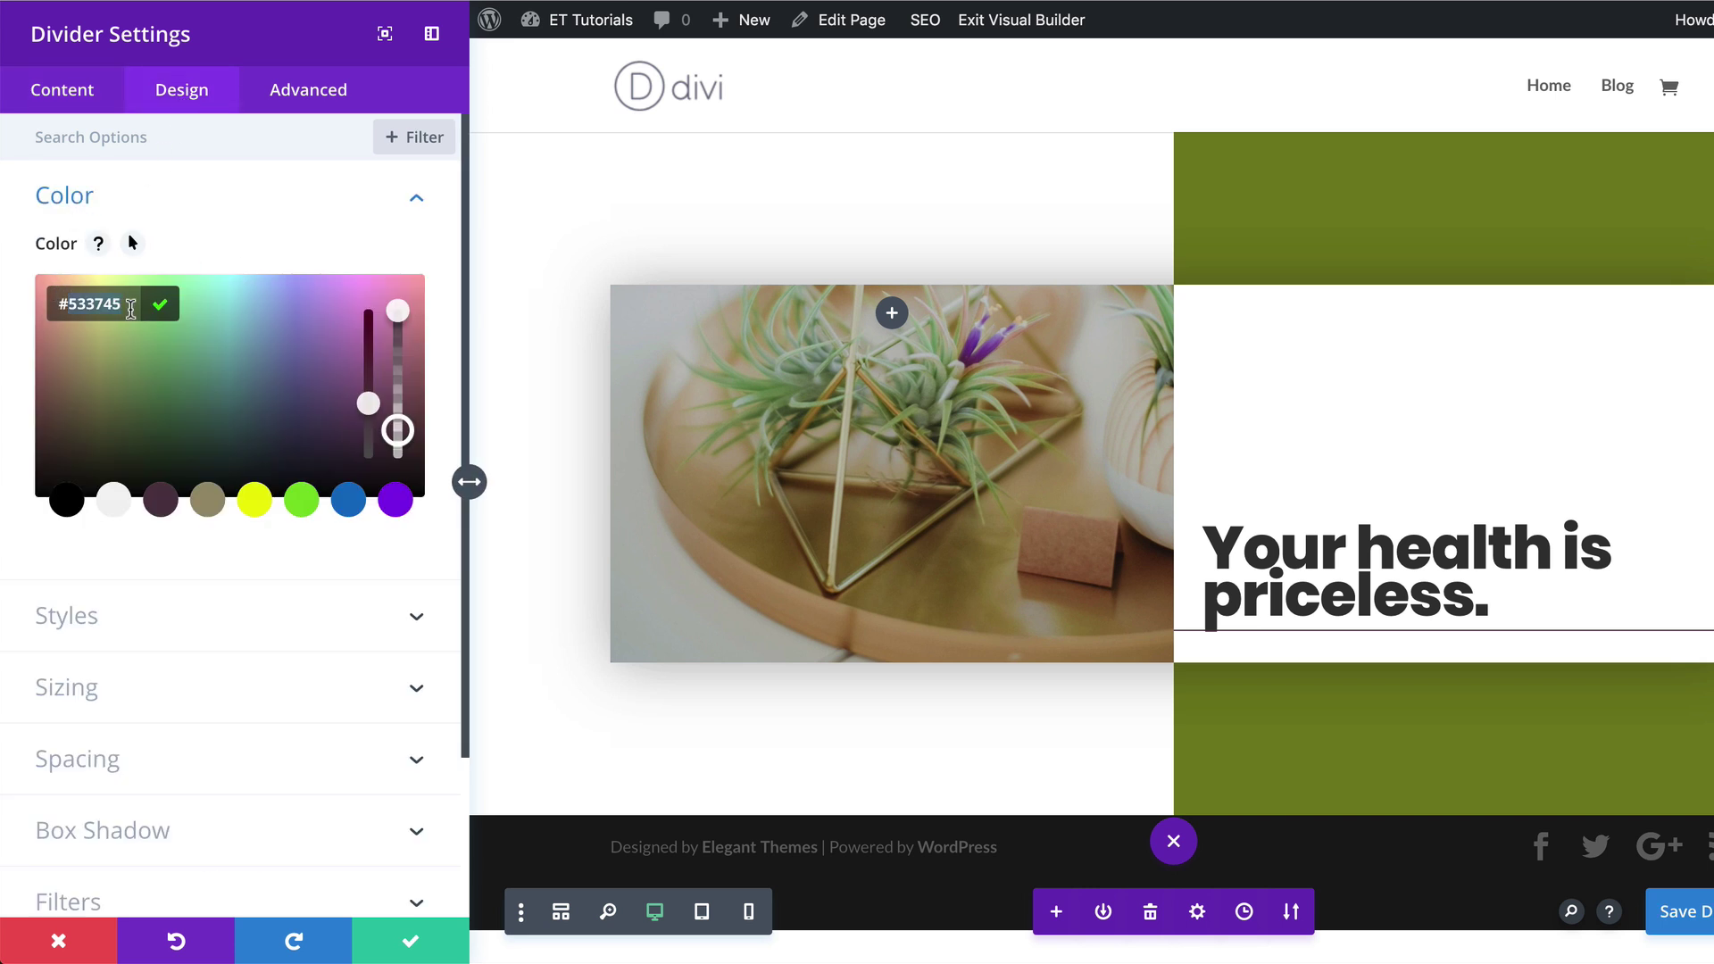
type("757f1e")
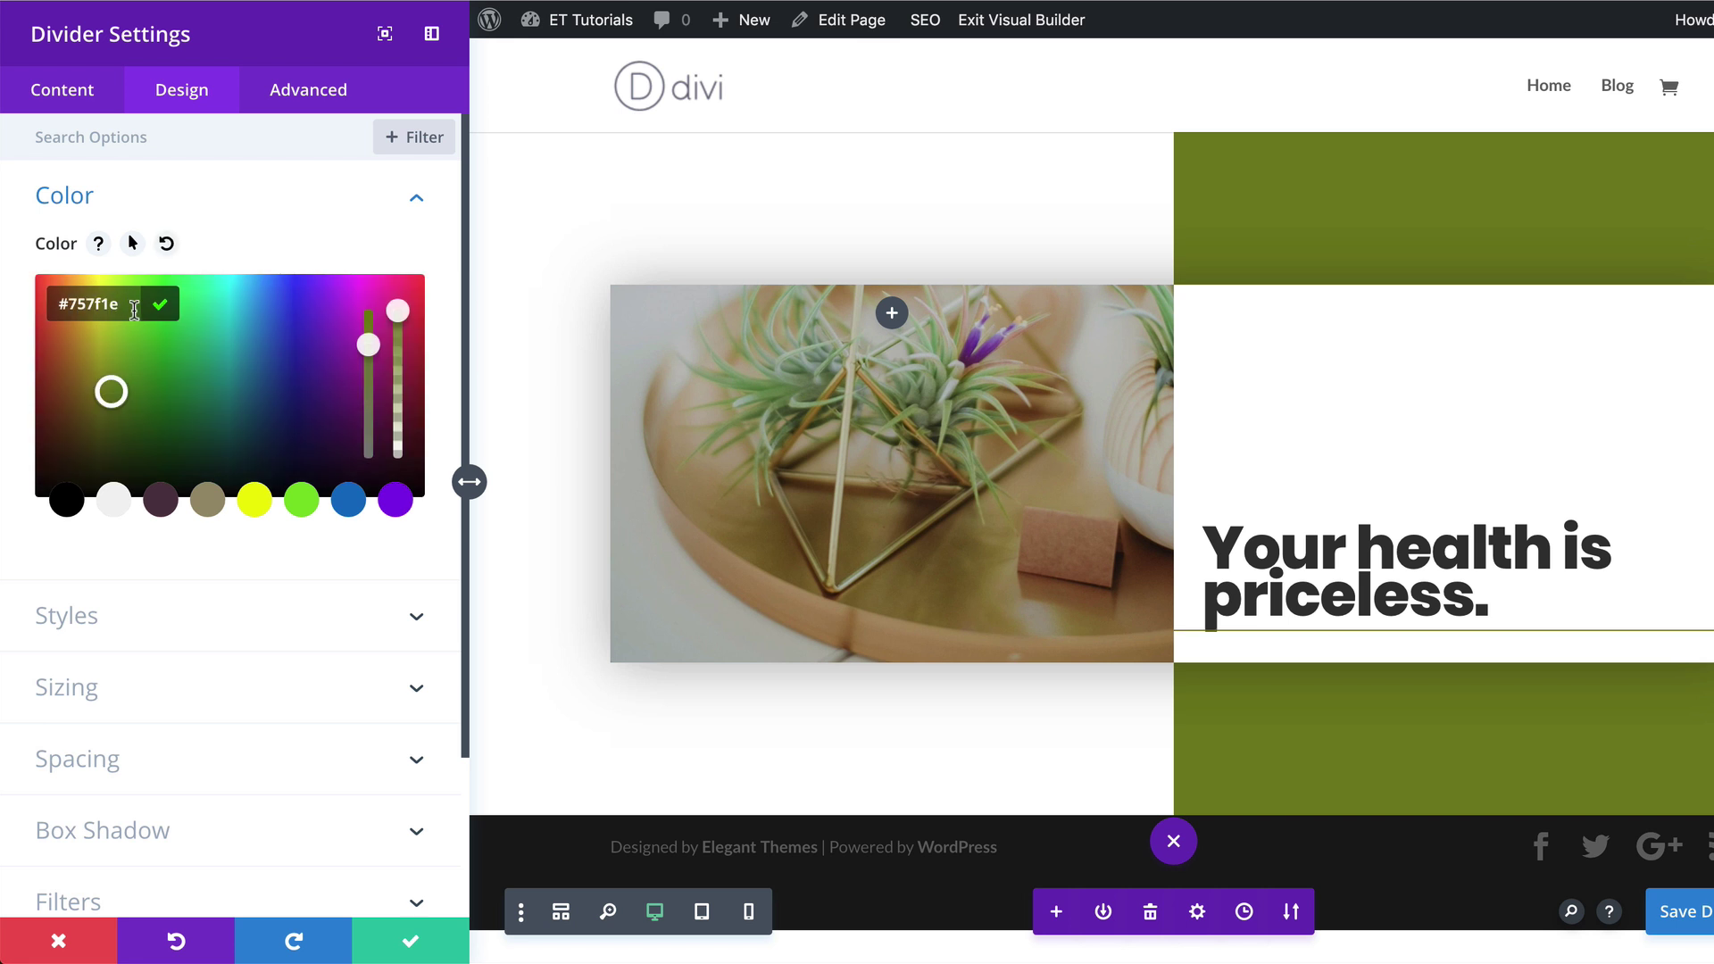
Change the divider style to Double and set its weight to 6px.
left_click(141, 627)
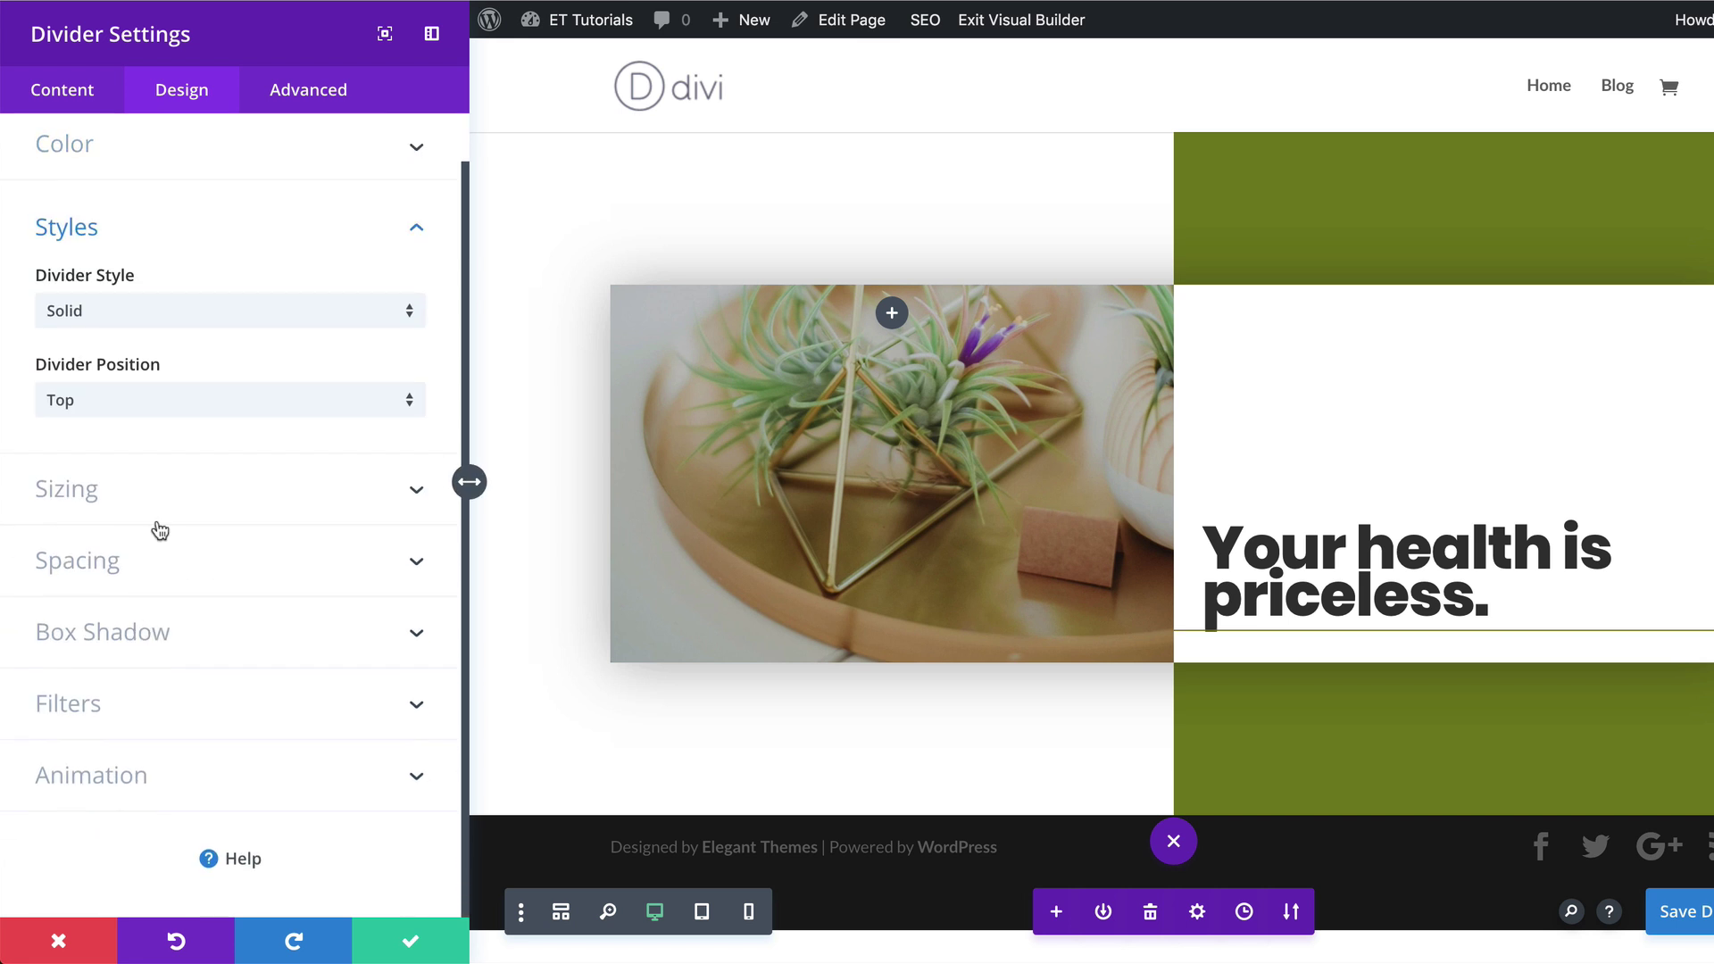
left_click(155, 313)
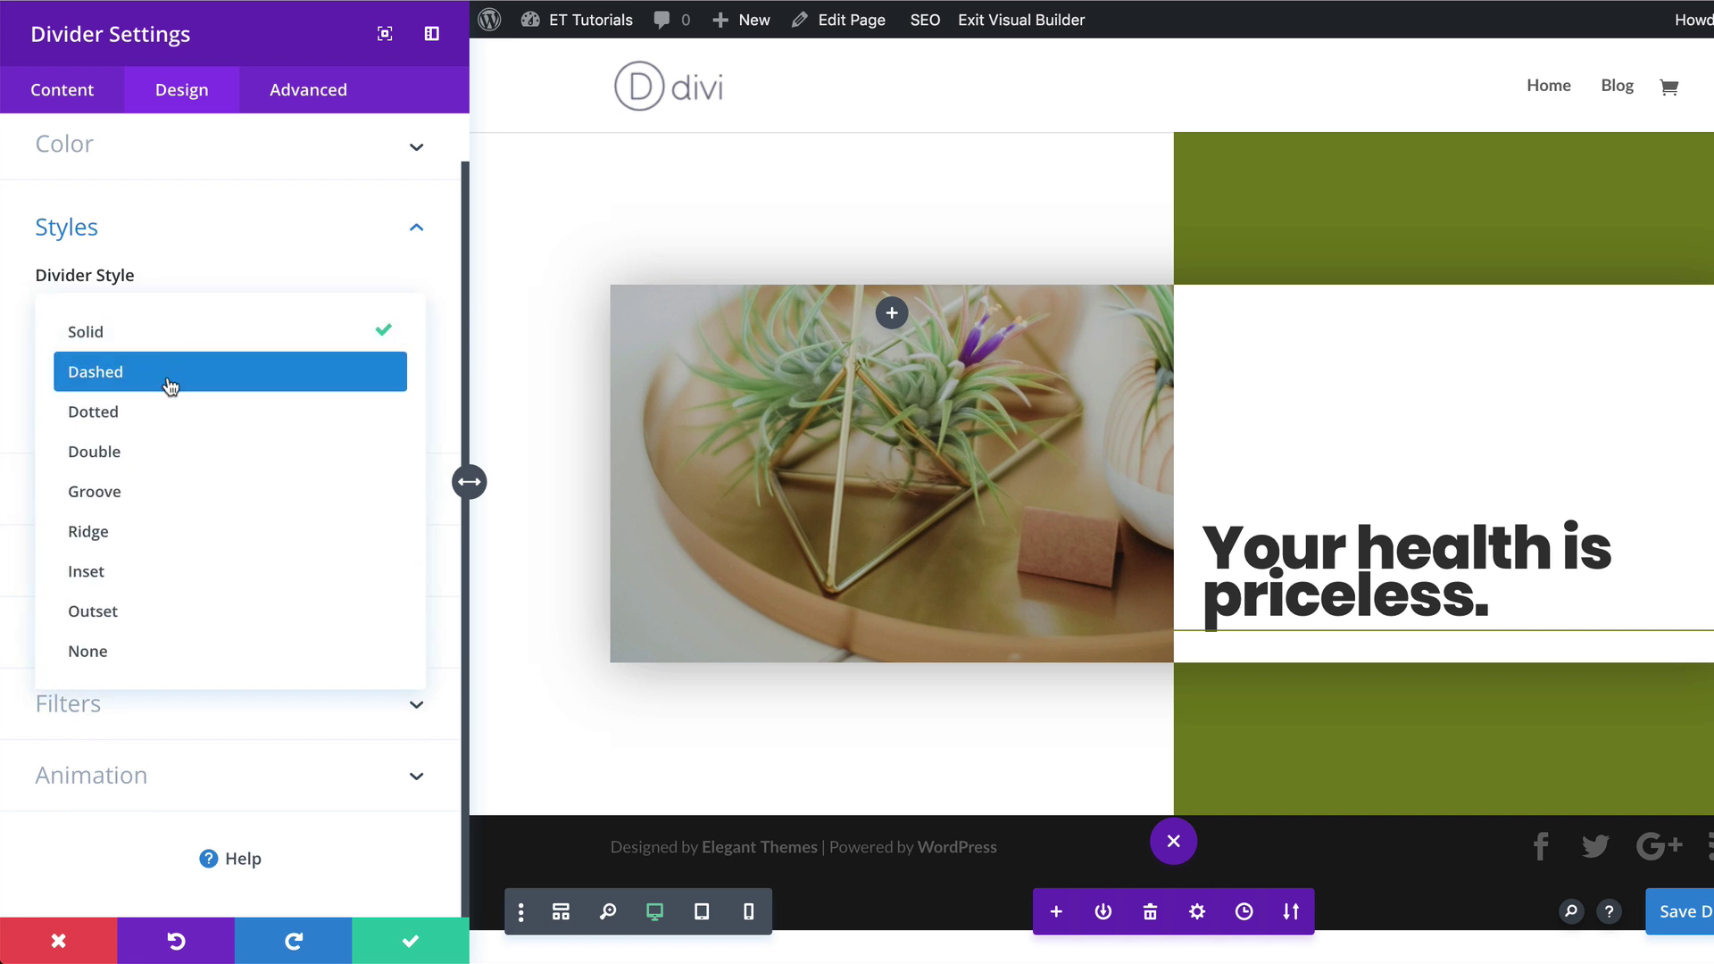
left_click(156, 456)
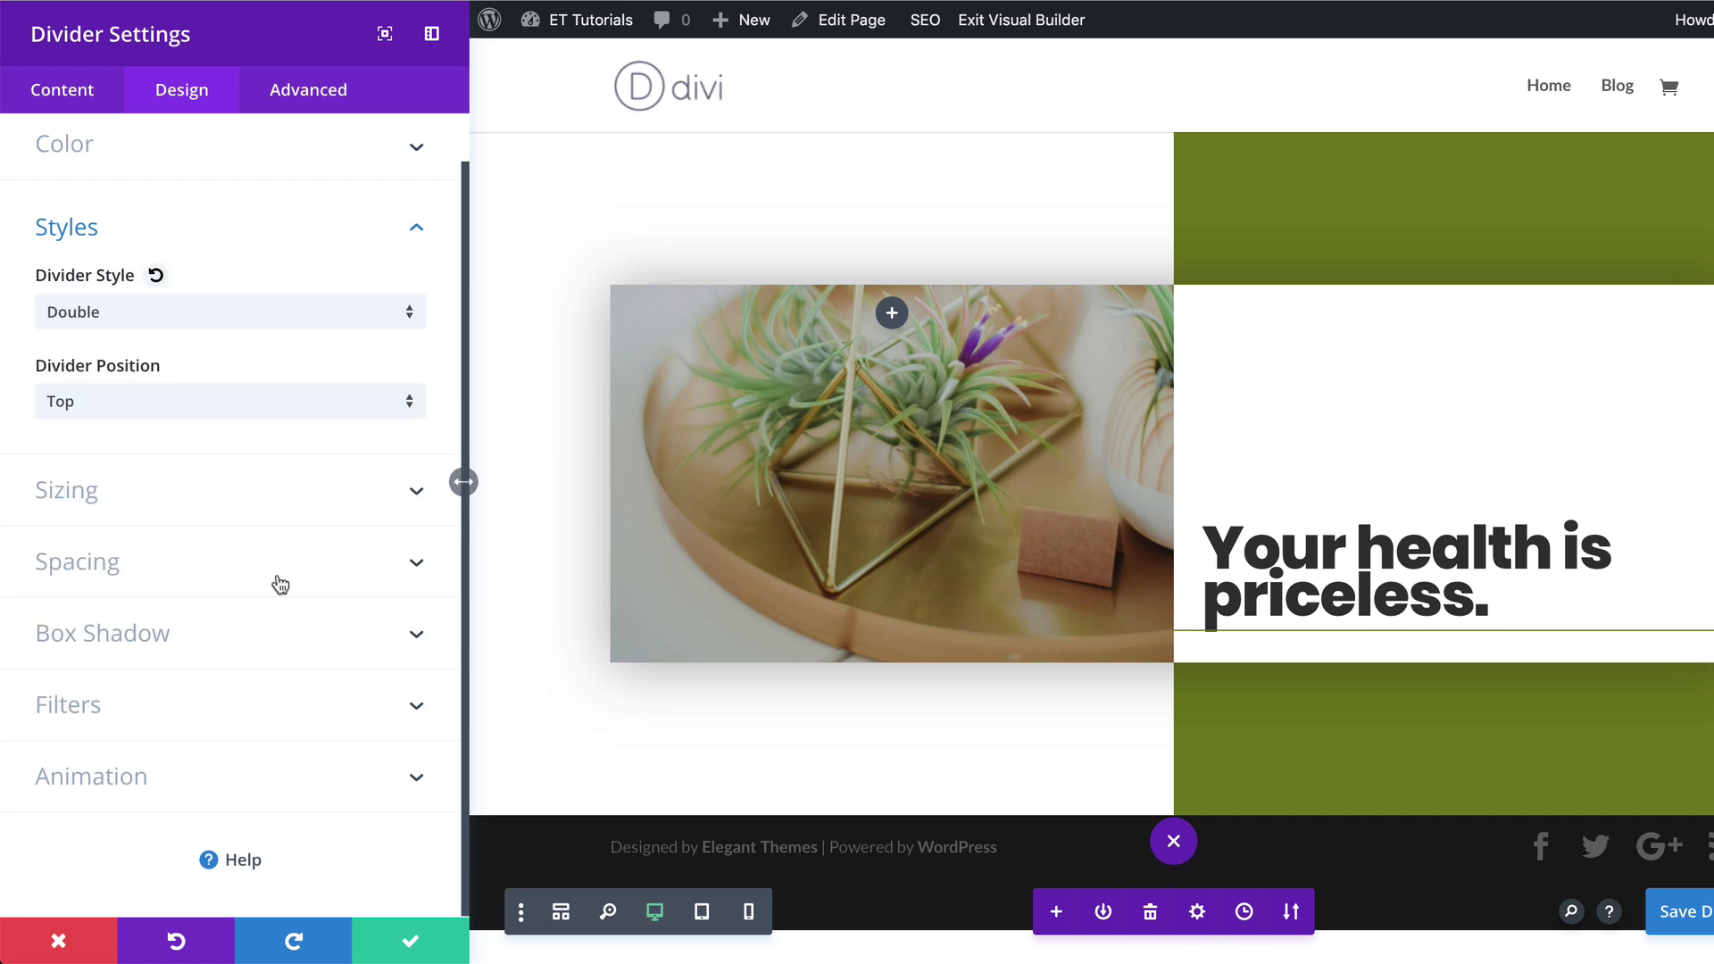
left_click(127, 502)
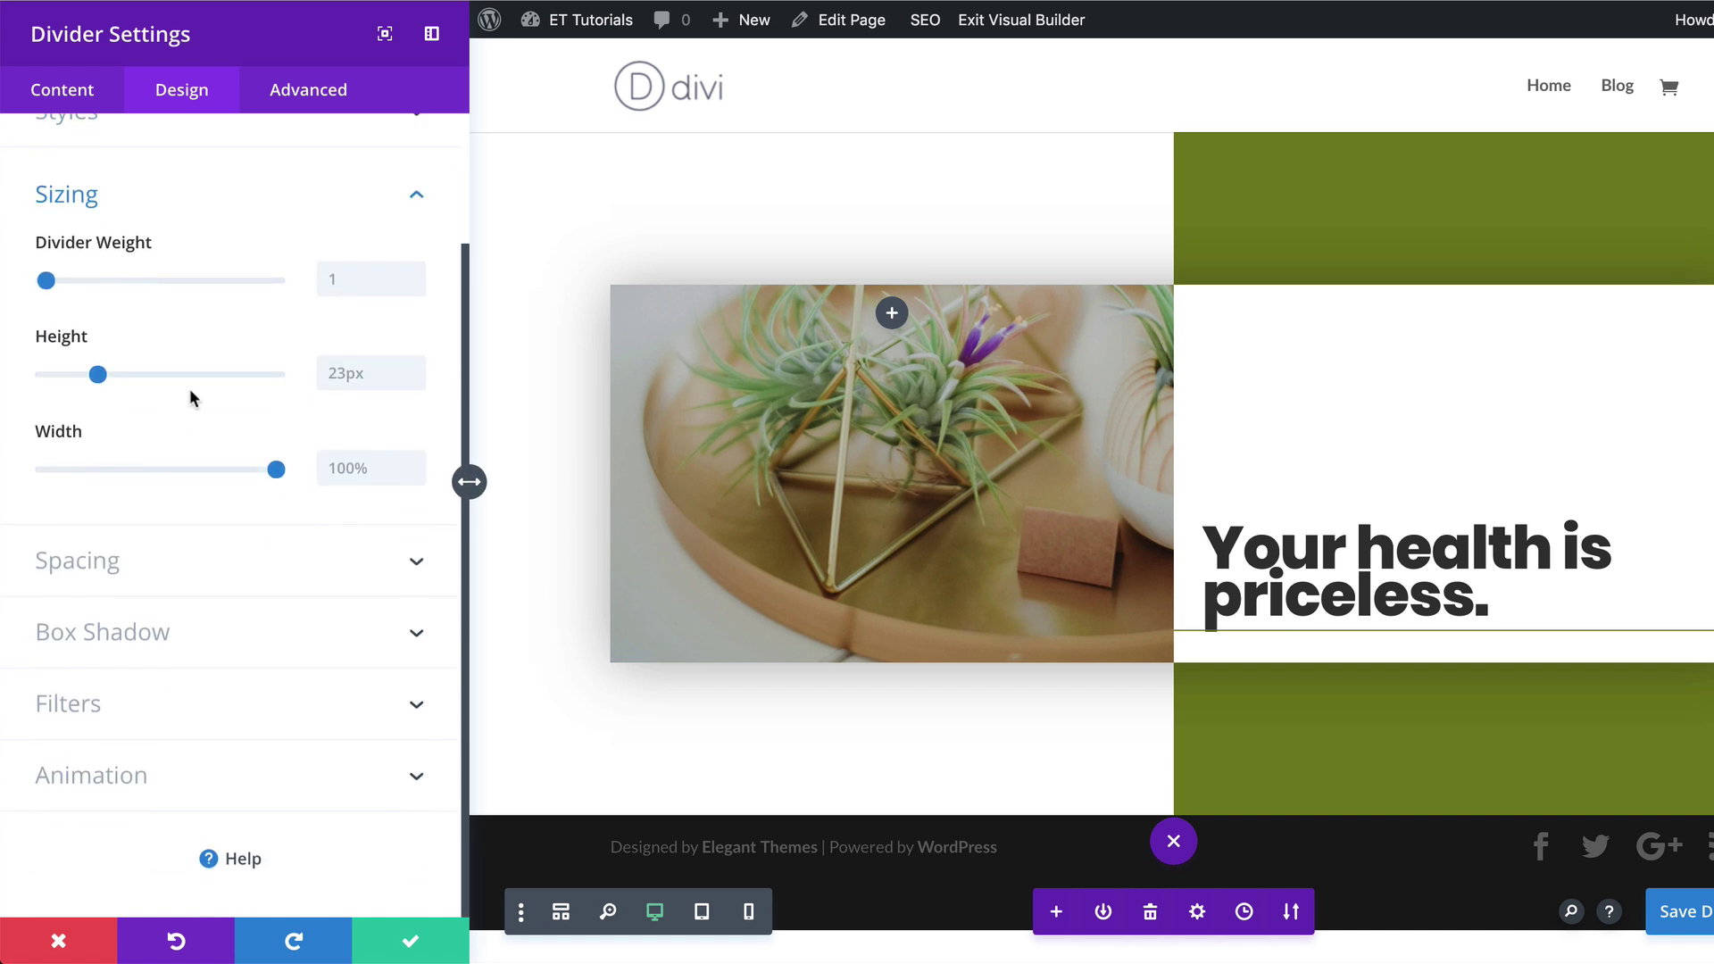
left_click(347, 280)
type("6px")
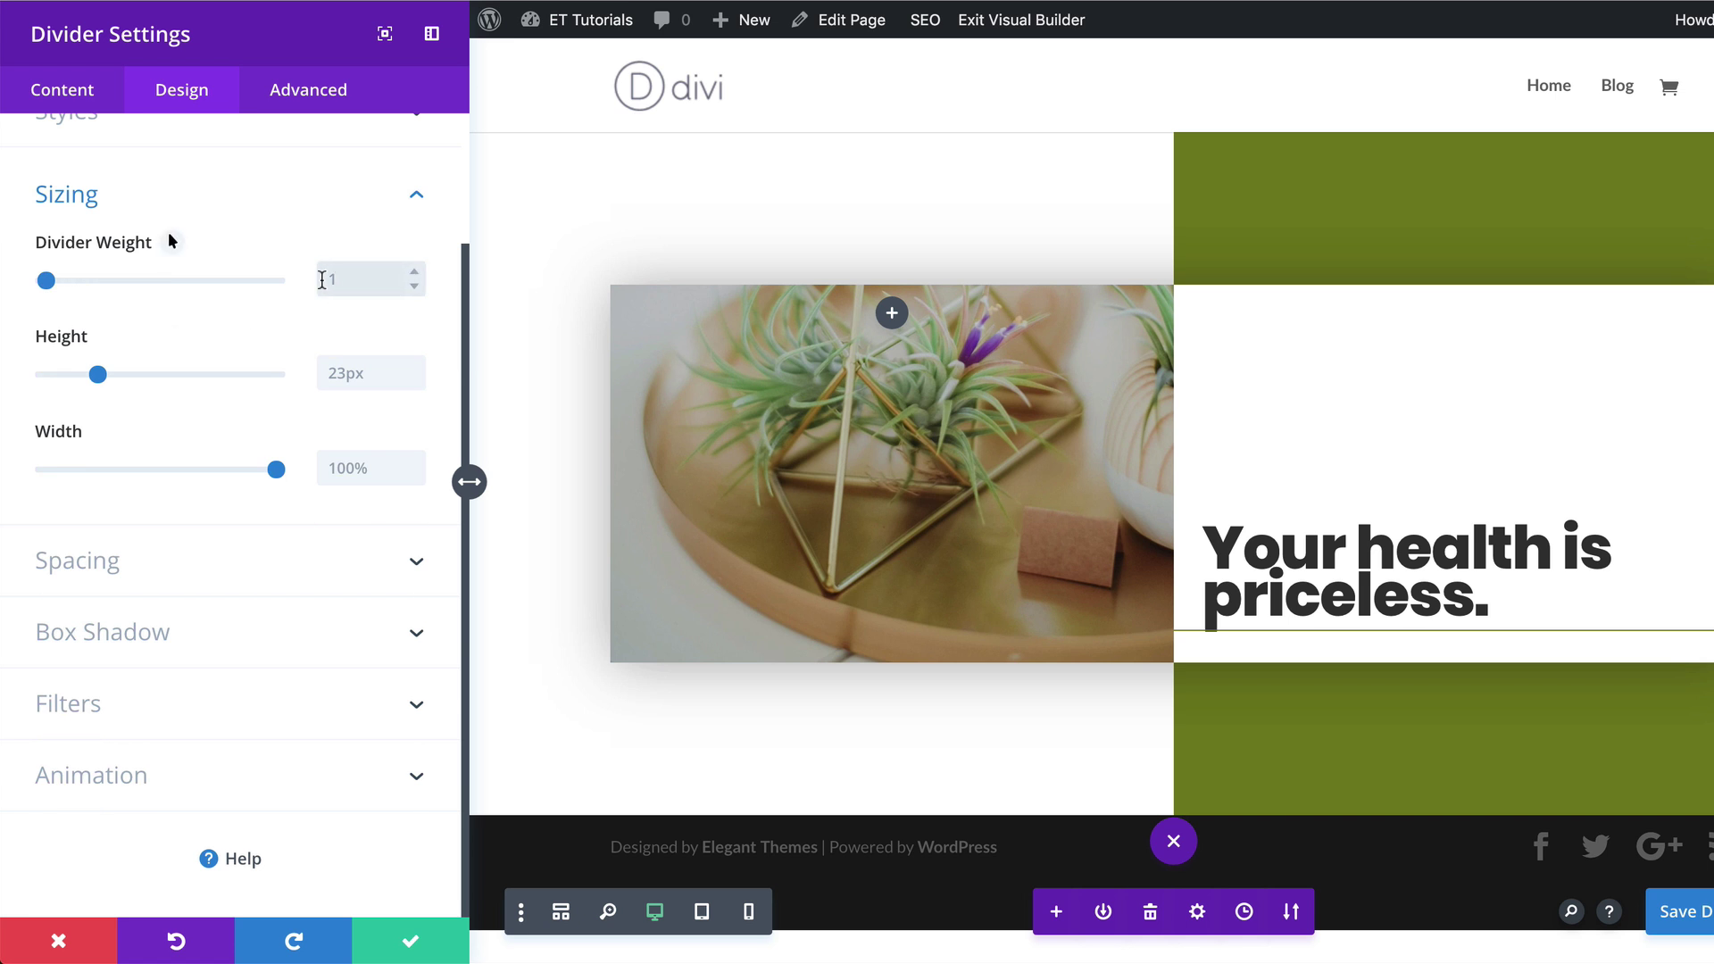
Give the divider custom margins of 2vw top and 15vw bottom, and save the module.
left_click(118, 562)
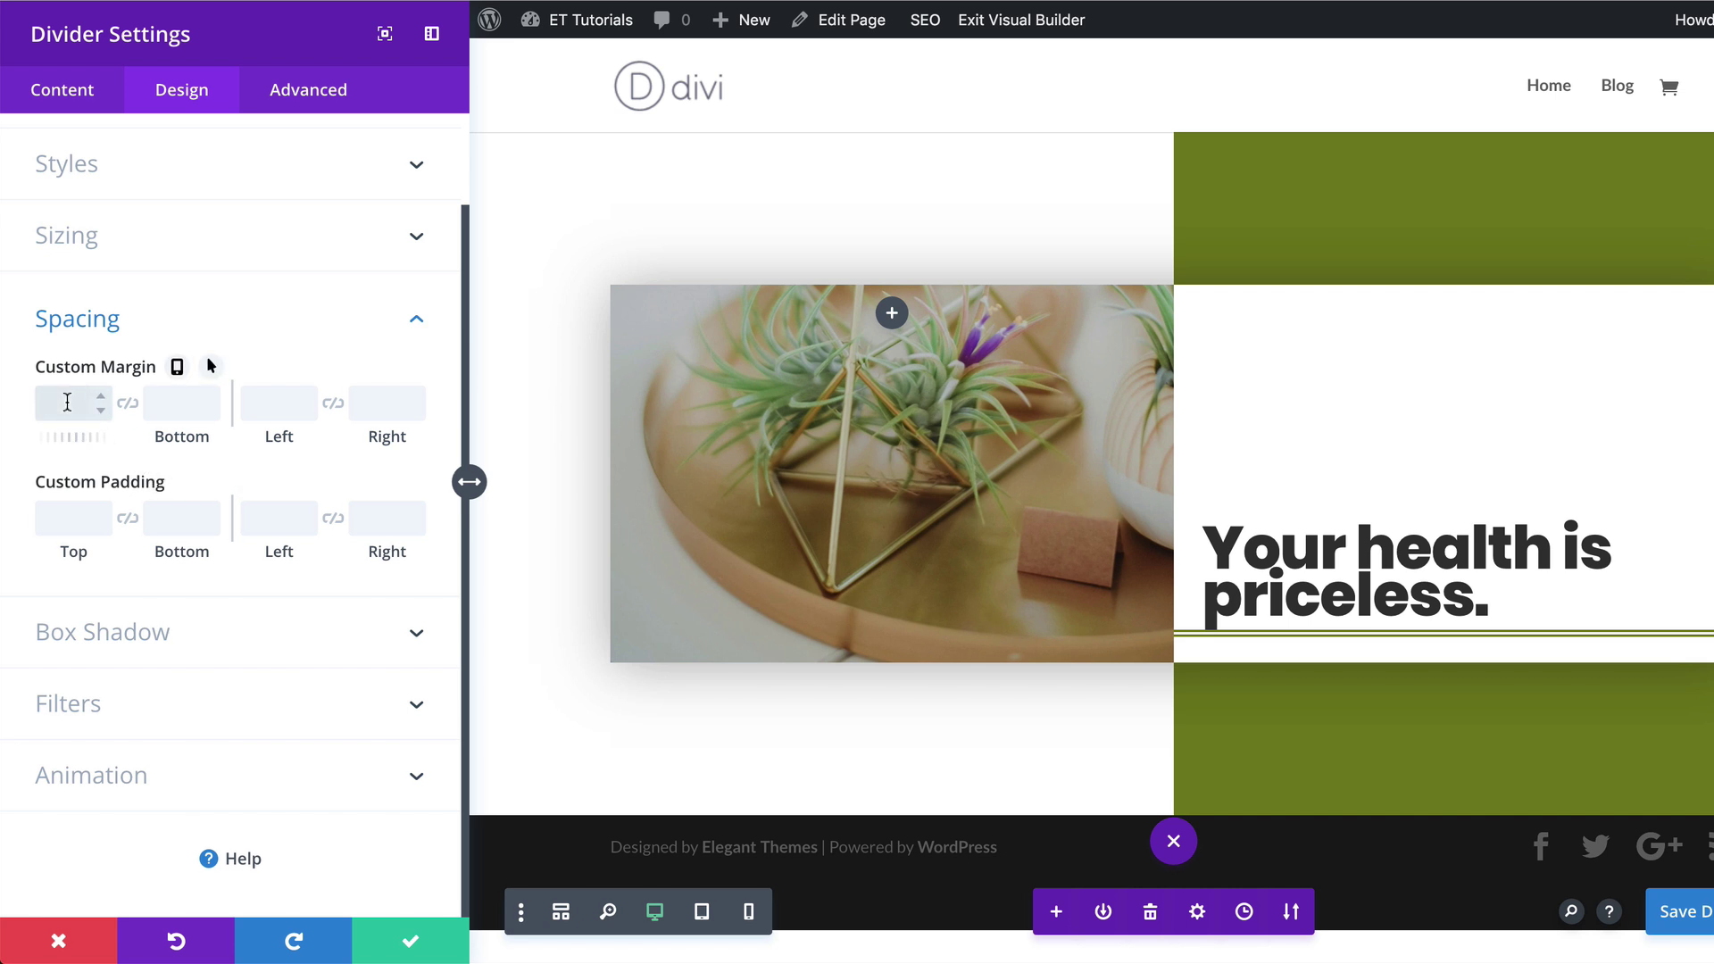
type("2vw")
left_click(176, 403)
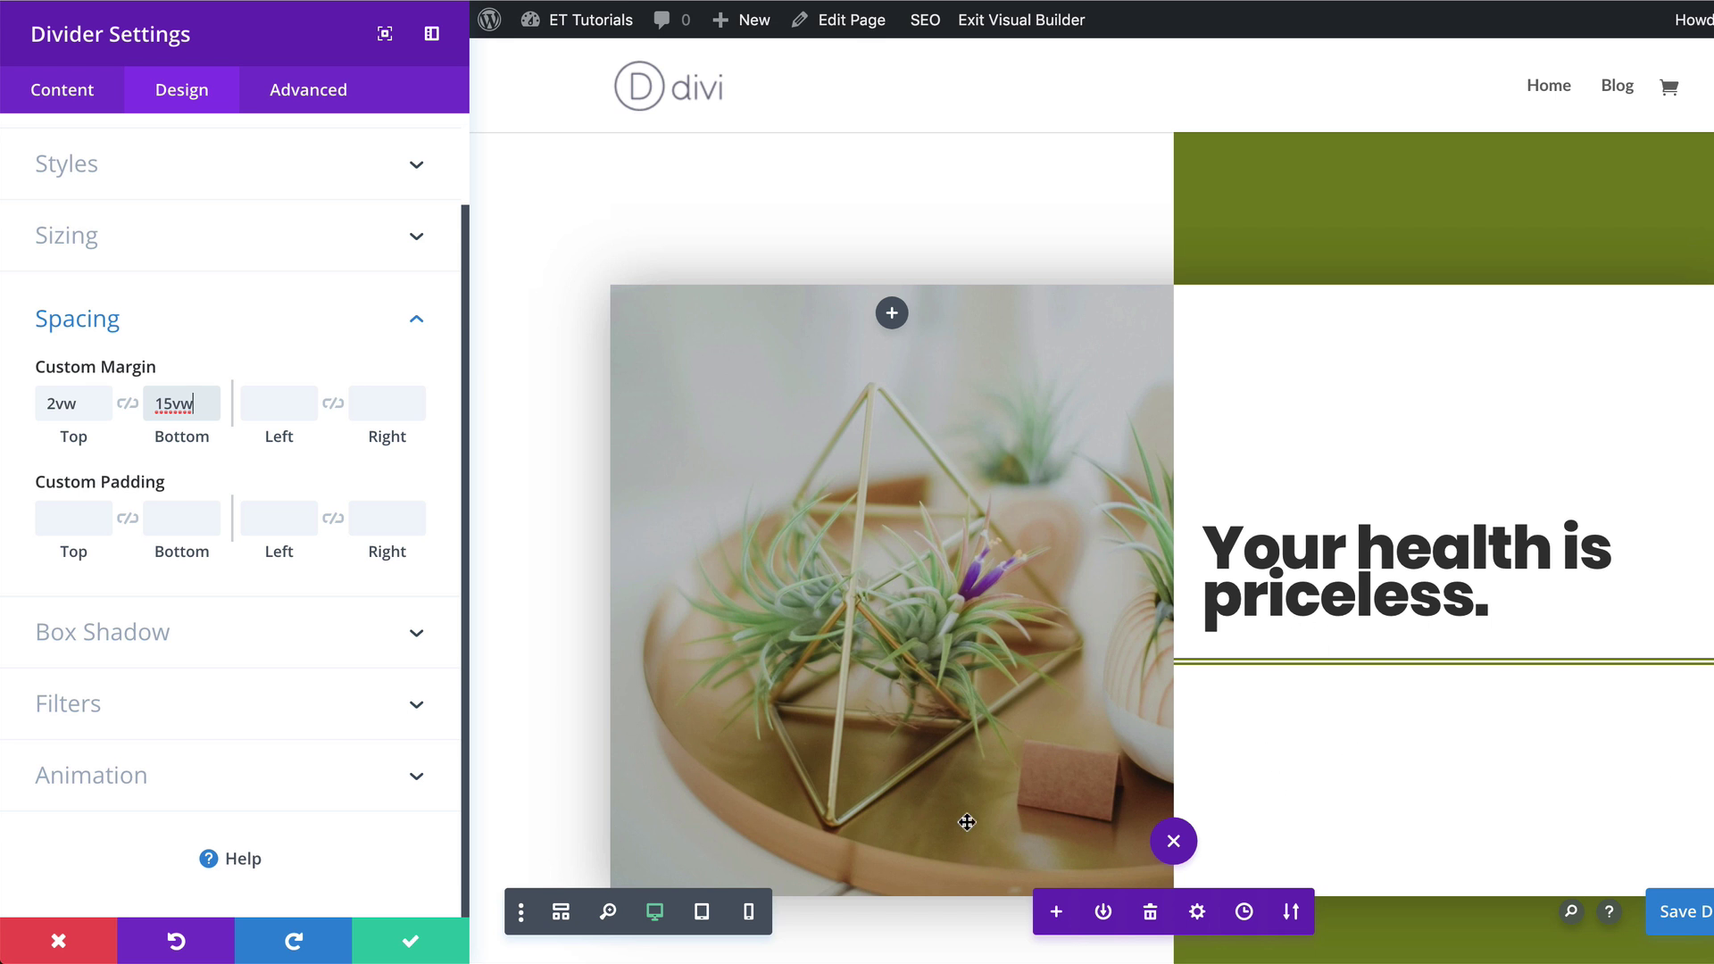
left_click(412, 942)
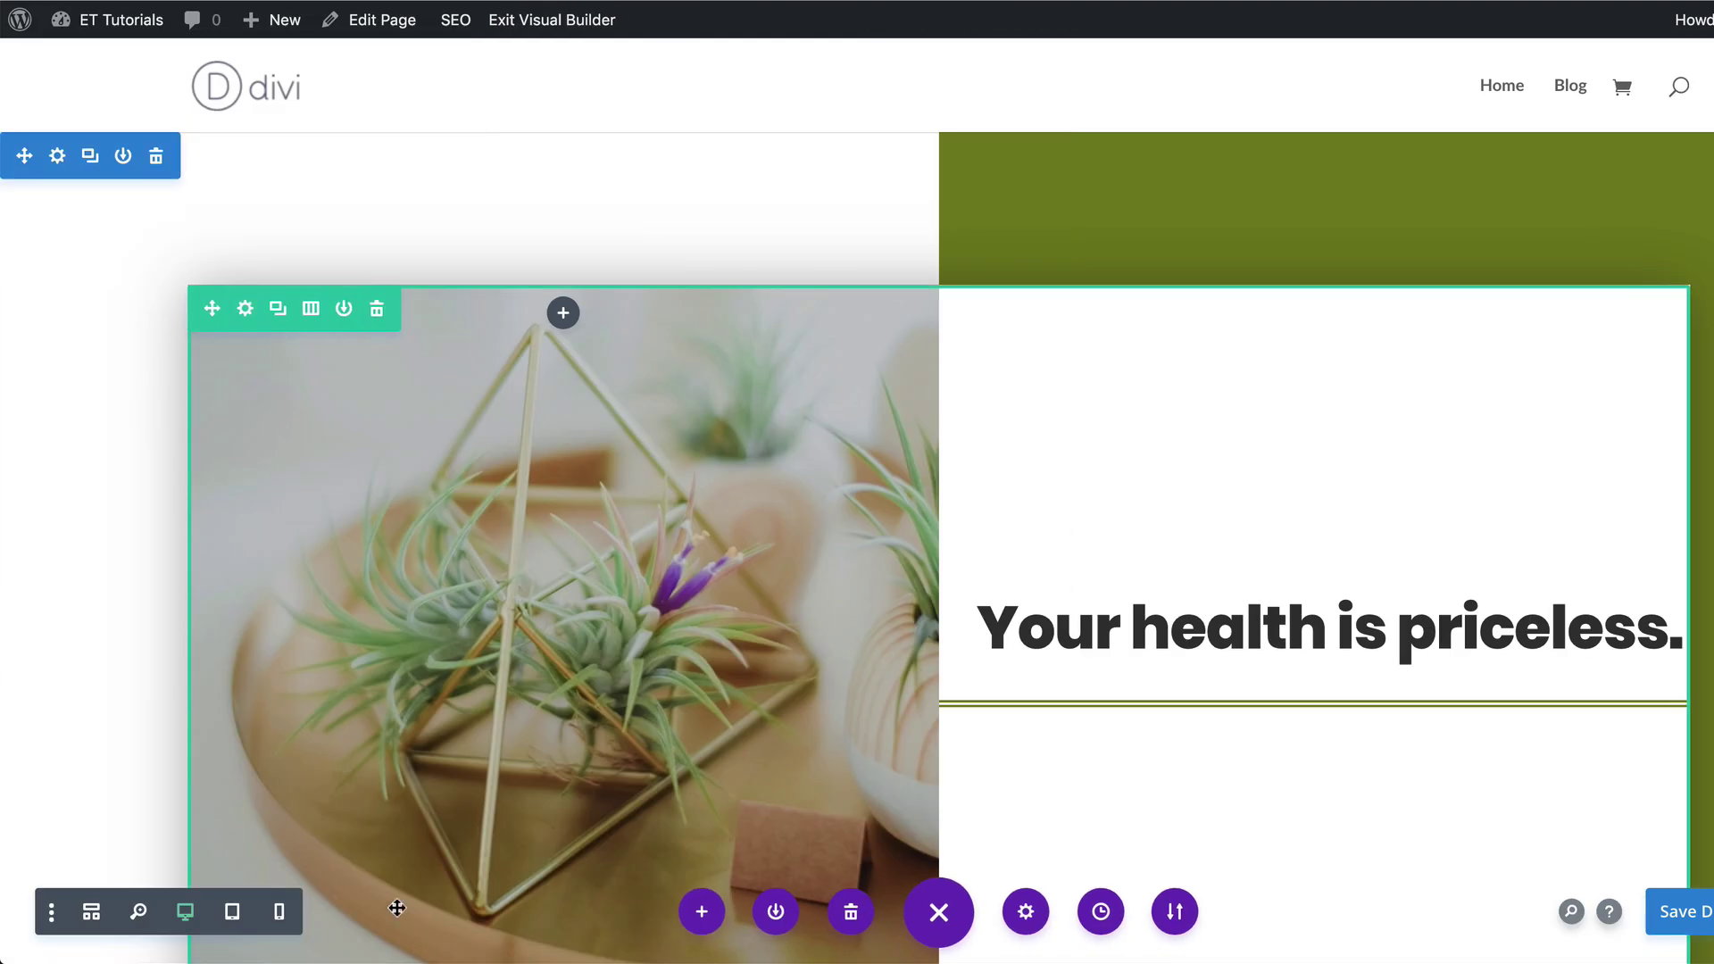
Insert a four-column row below the image row, with one half-width column followed by three narrow ones, without adding a module.
scroll(1692, 538, "down", 3)
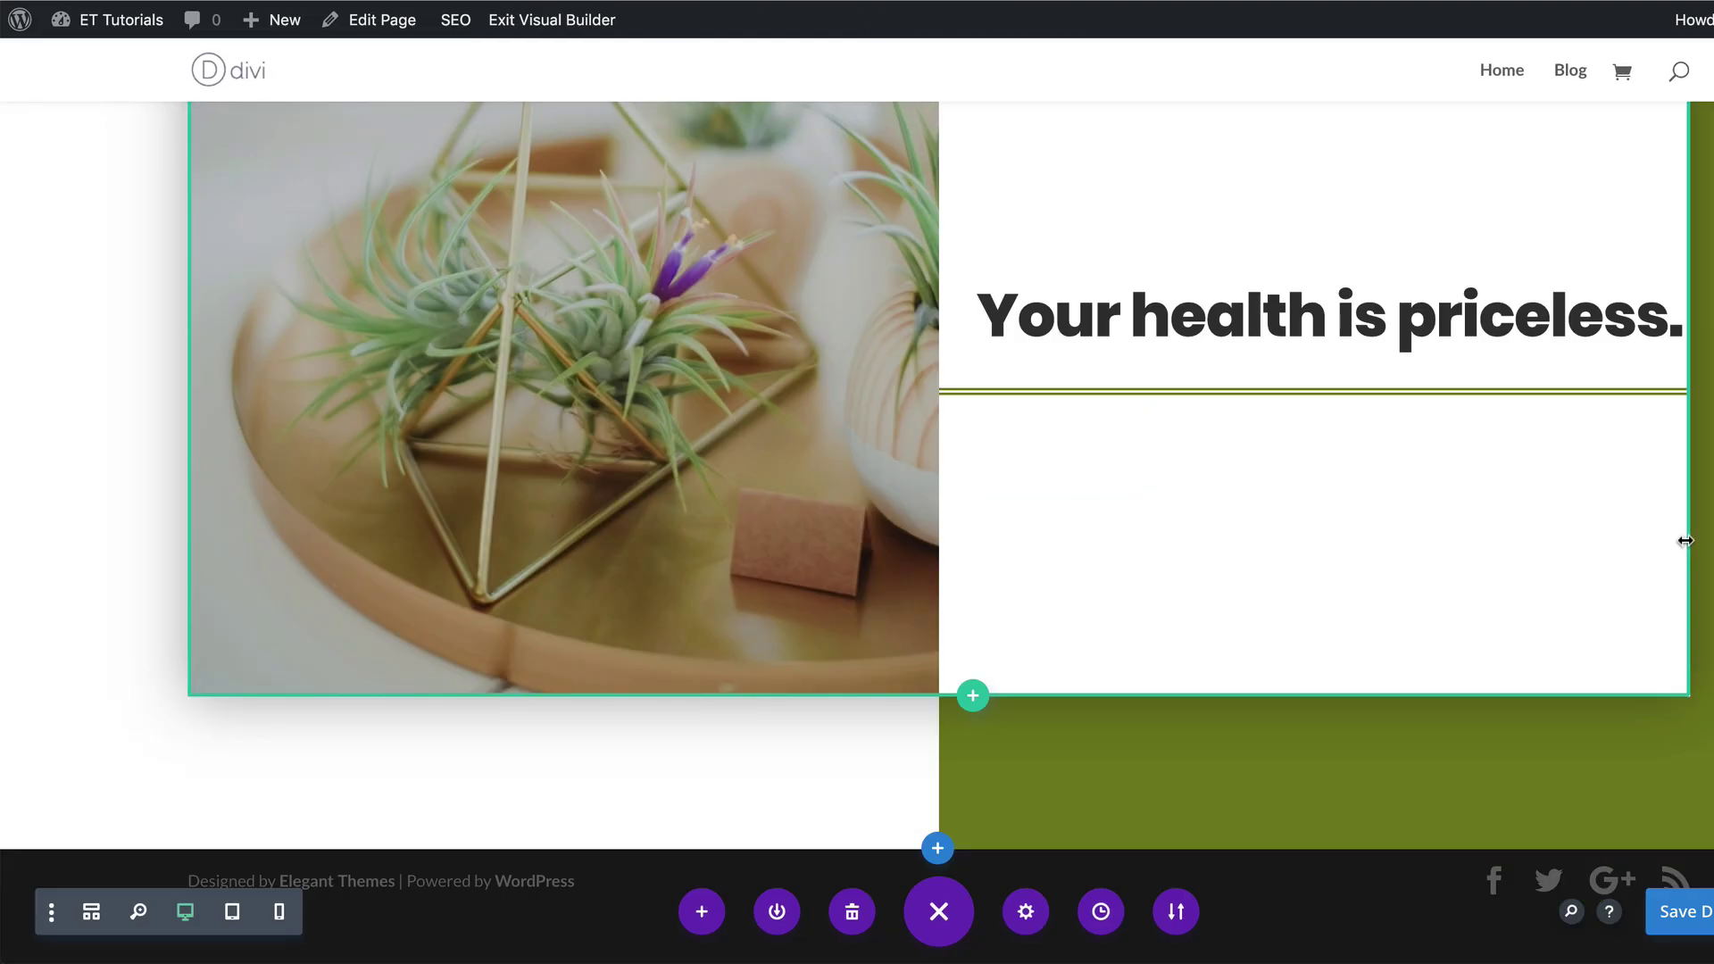
left_click(973, 695)
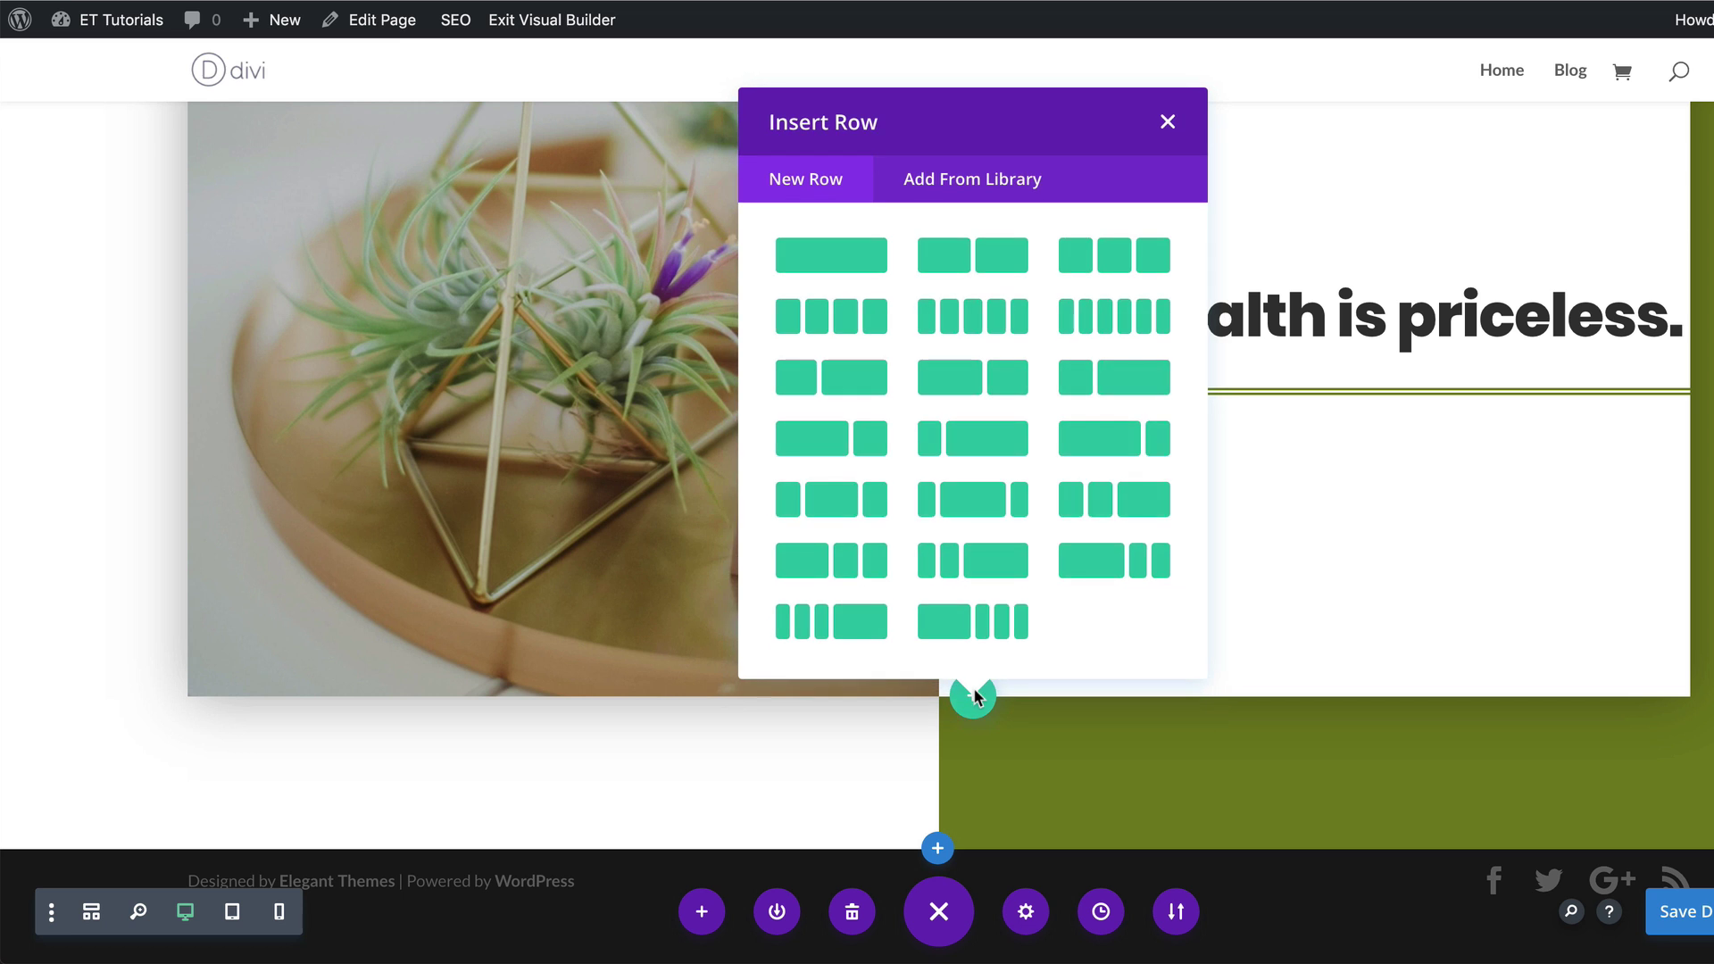
left_click(954, 629)
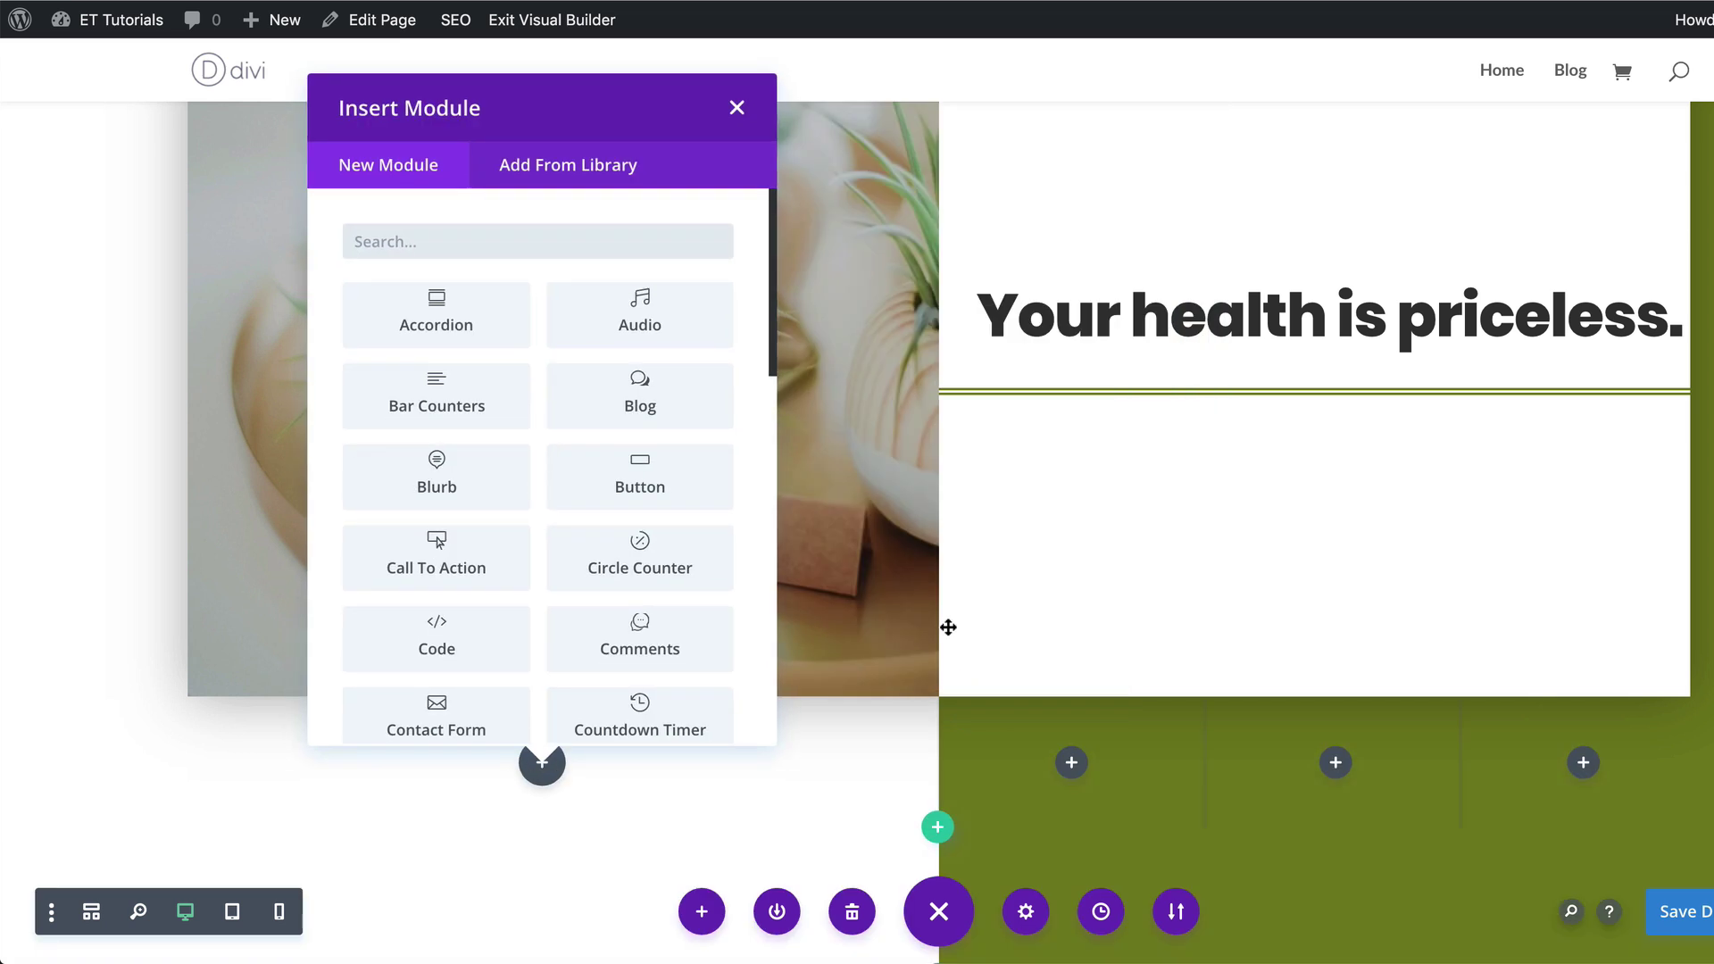
left_click(736, 107)
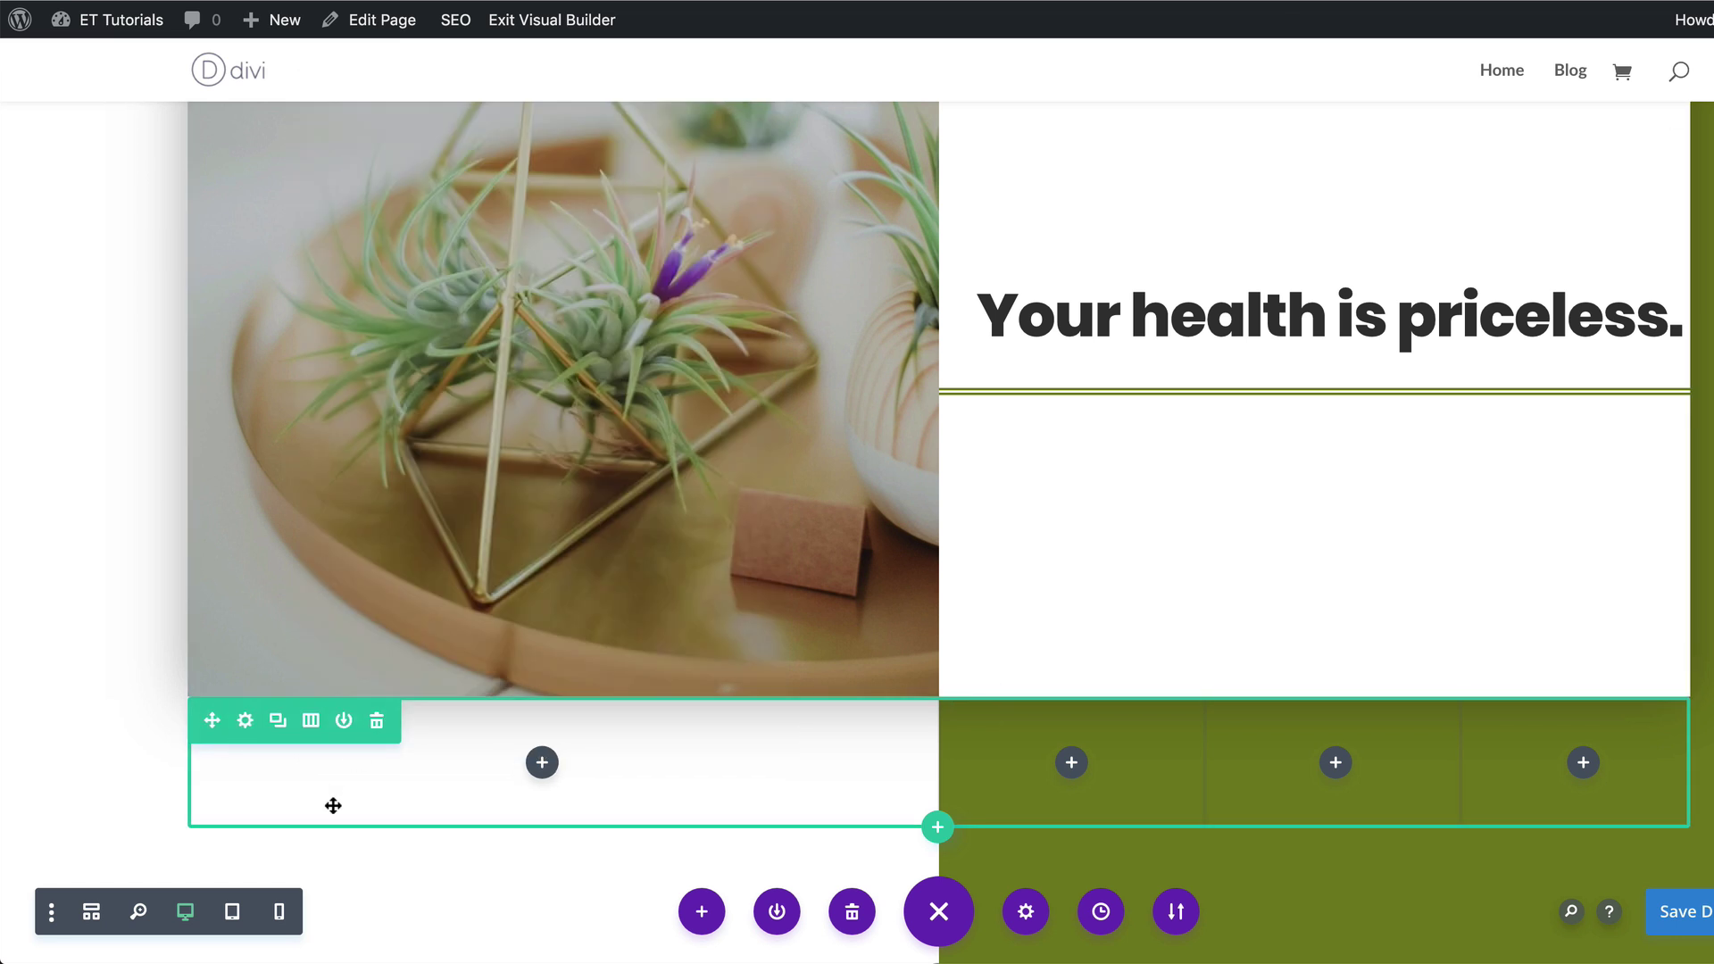
Set the new row's column 1 background color to #212121.
left_click(246, 723)
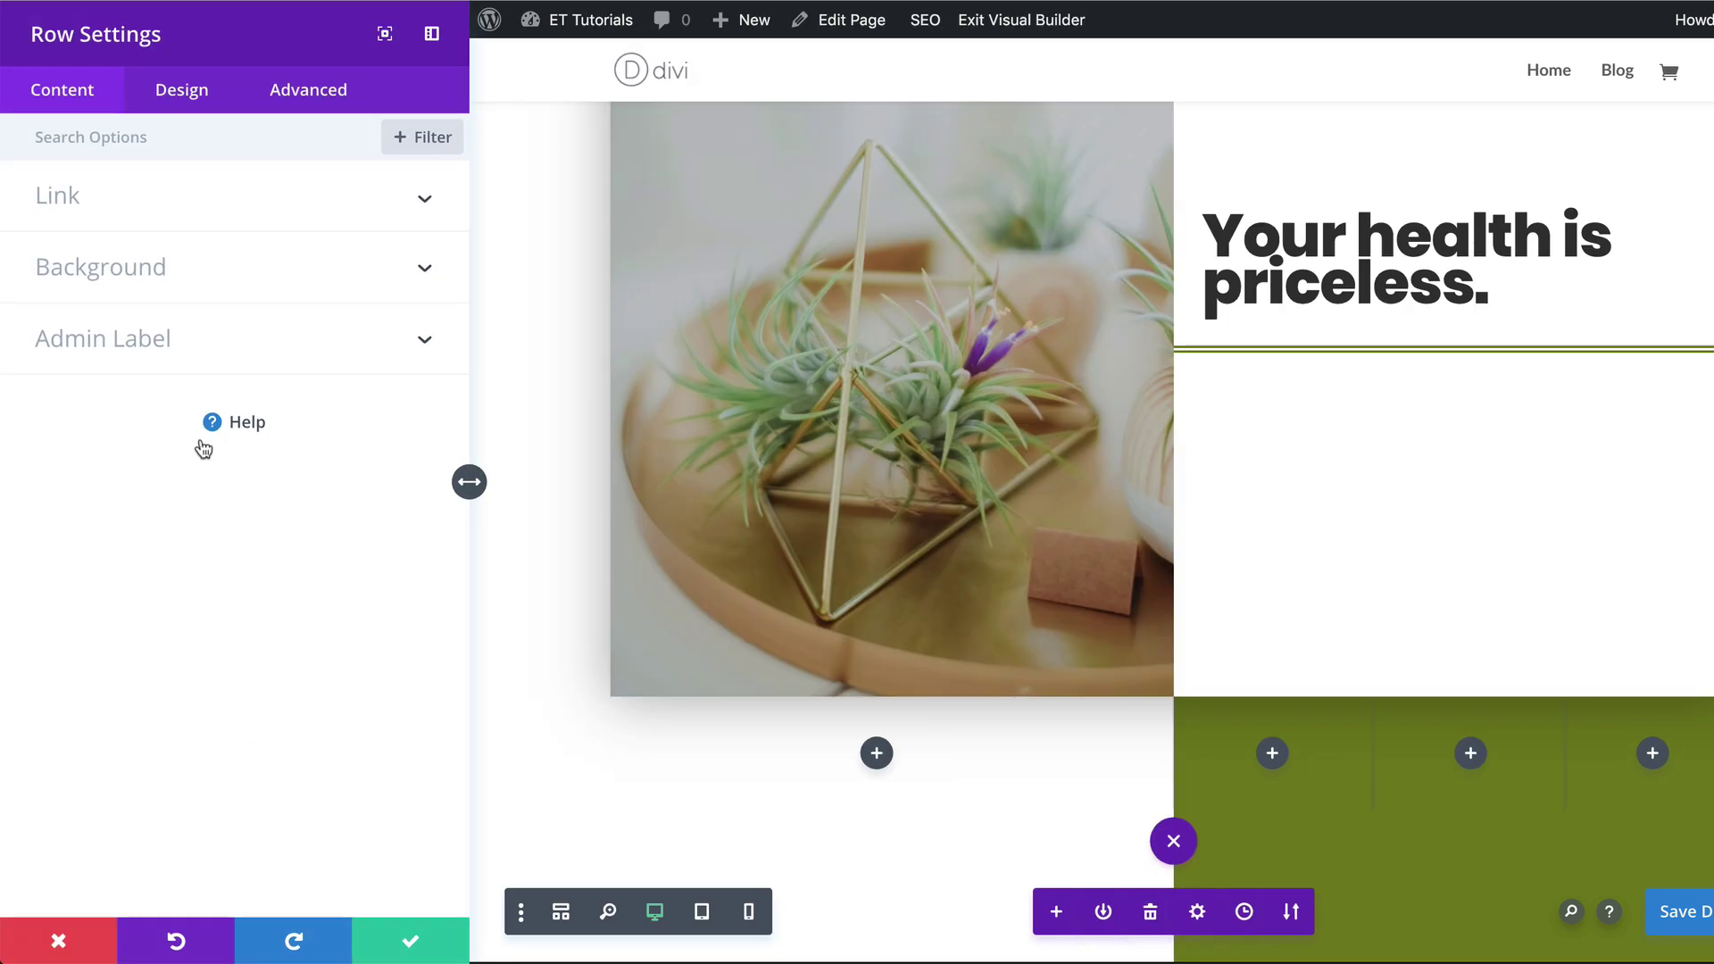
left_click(134, 266)
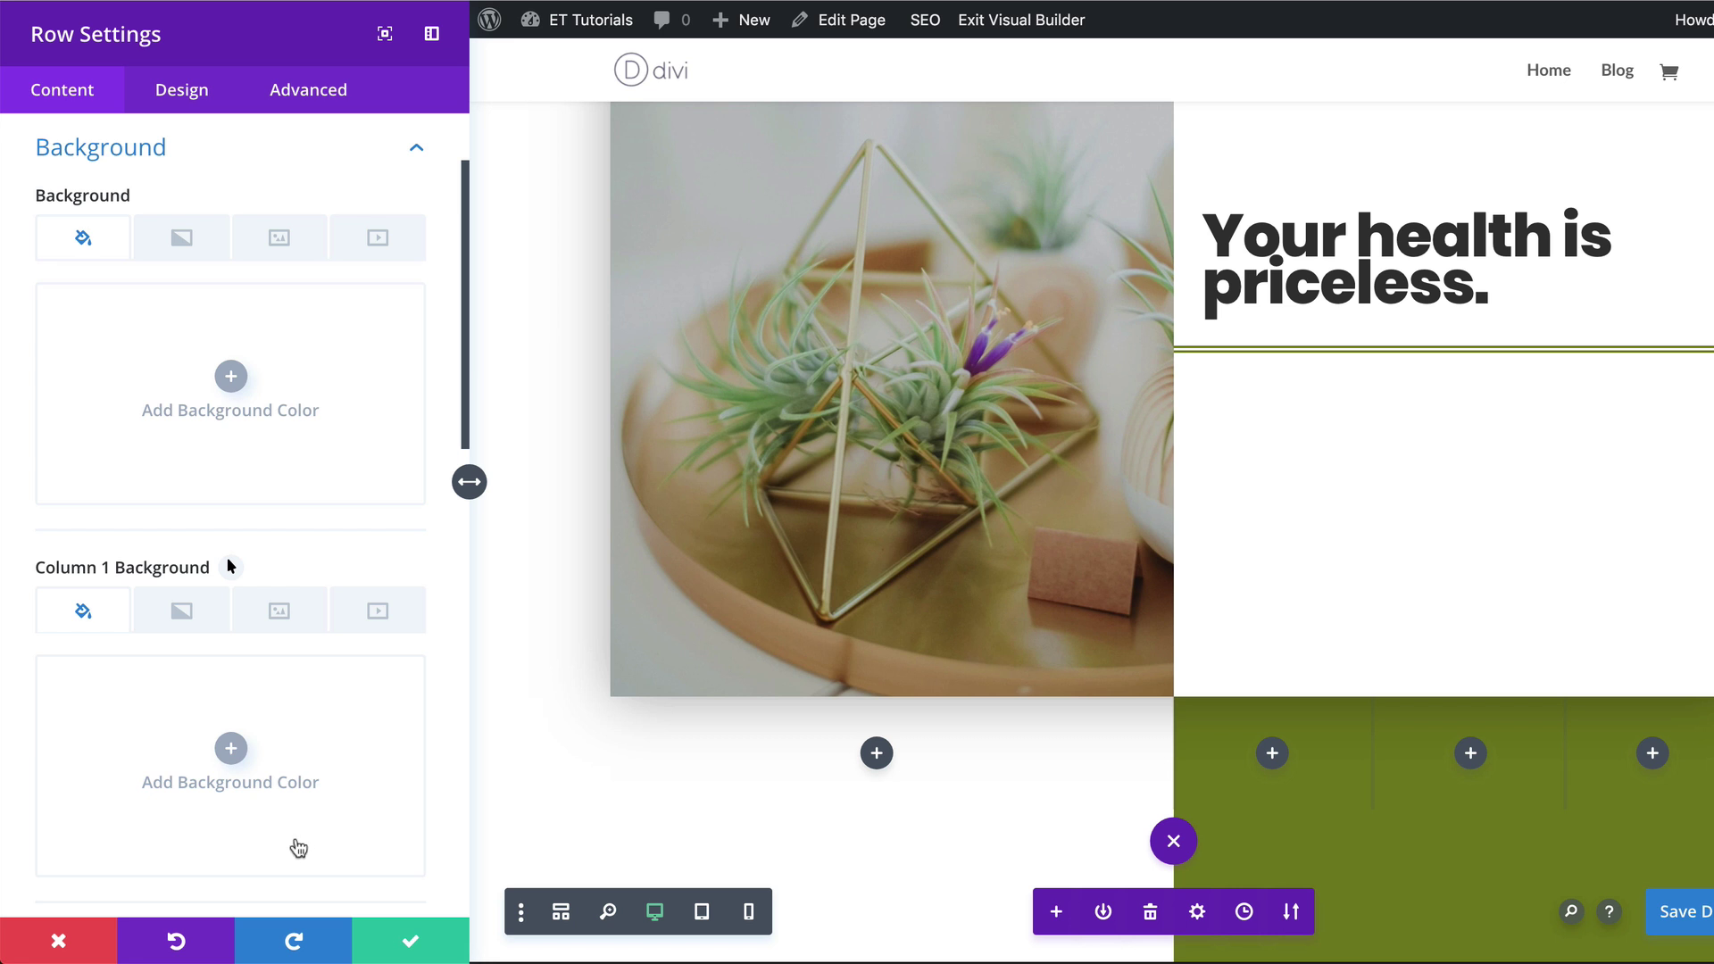
left_click(231, 750)
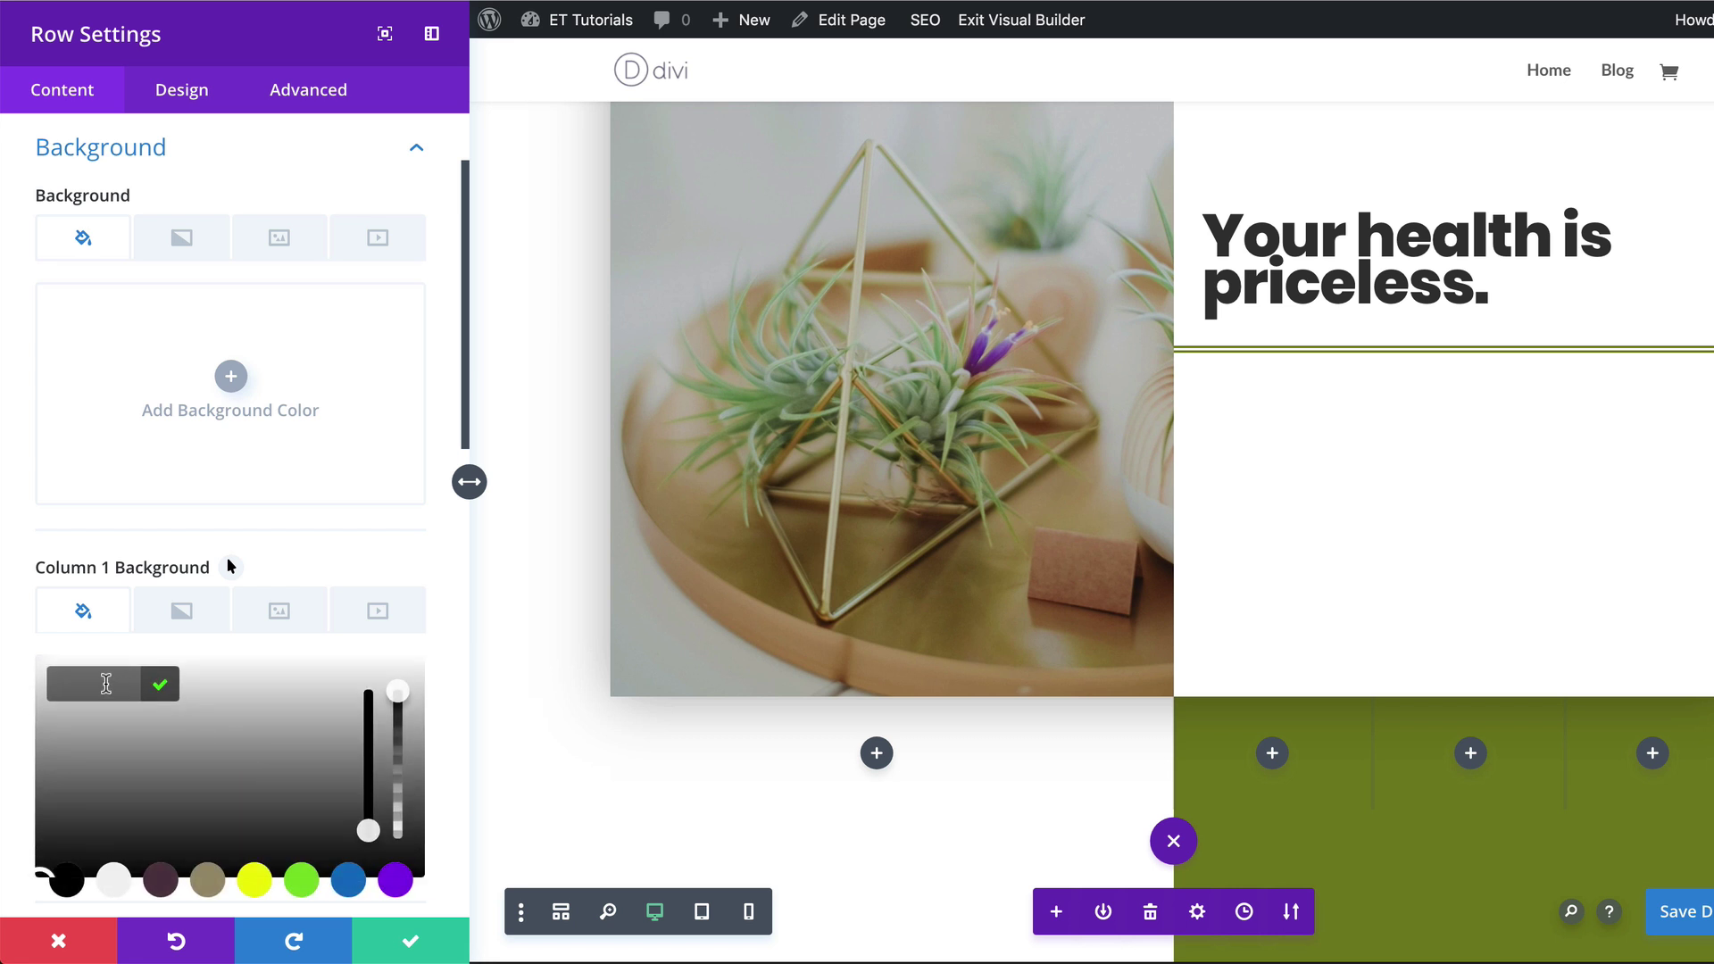
type("#212121")
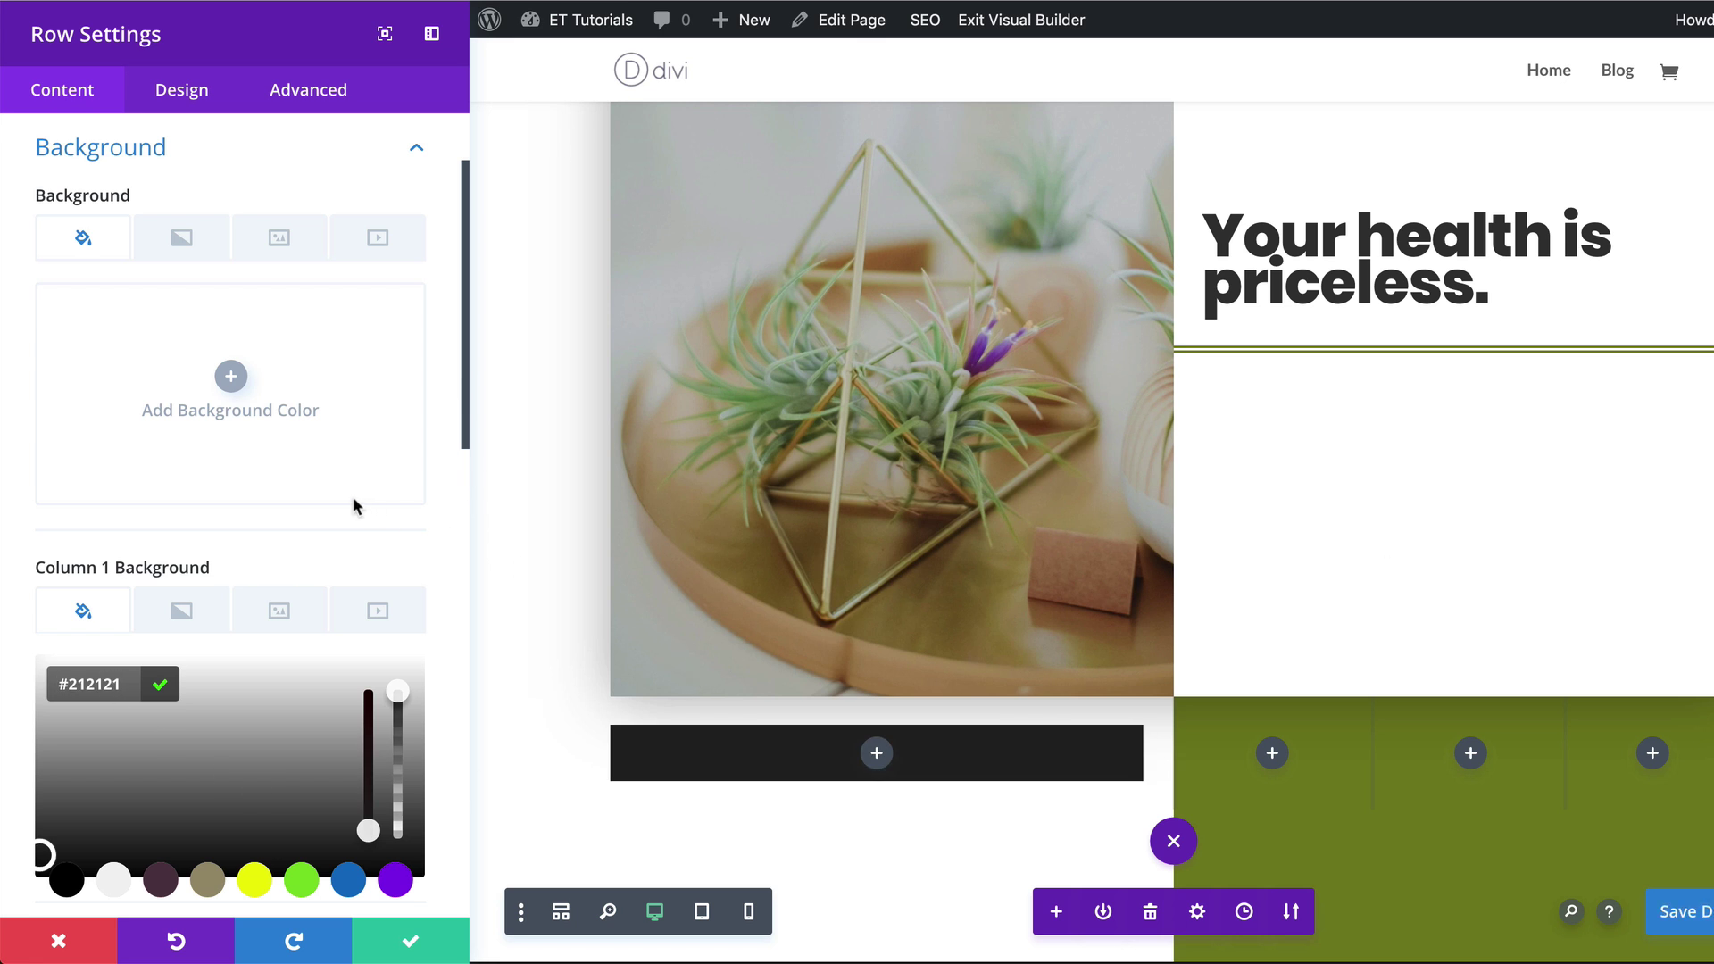
Give the new row a custom width of 2000px and a custom gutter width of 1.
left_click(187, 94)
left_click(86, 271)
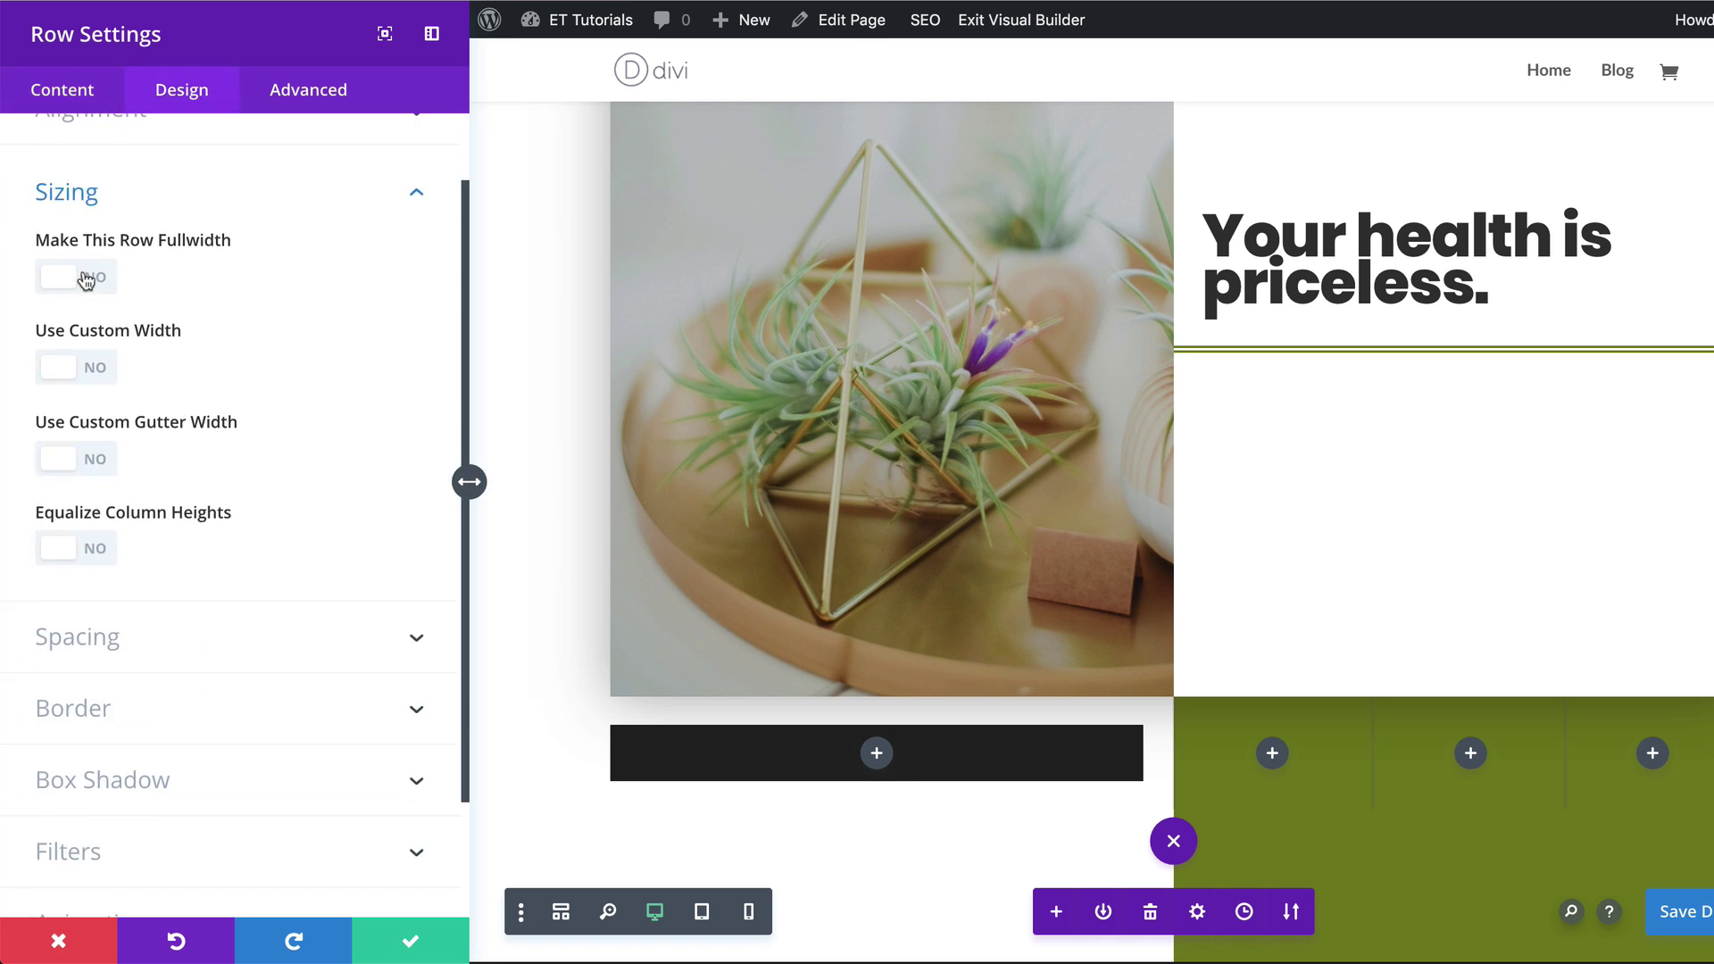
left_click(98, 329)
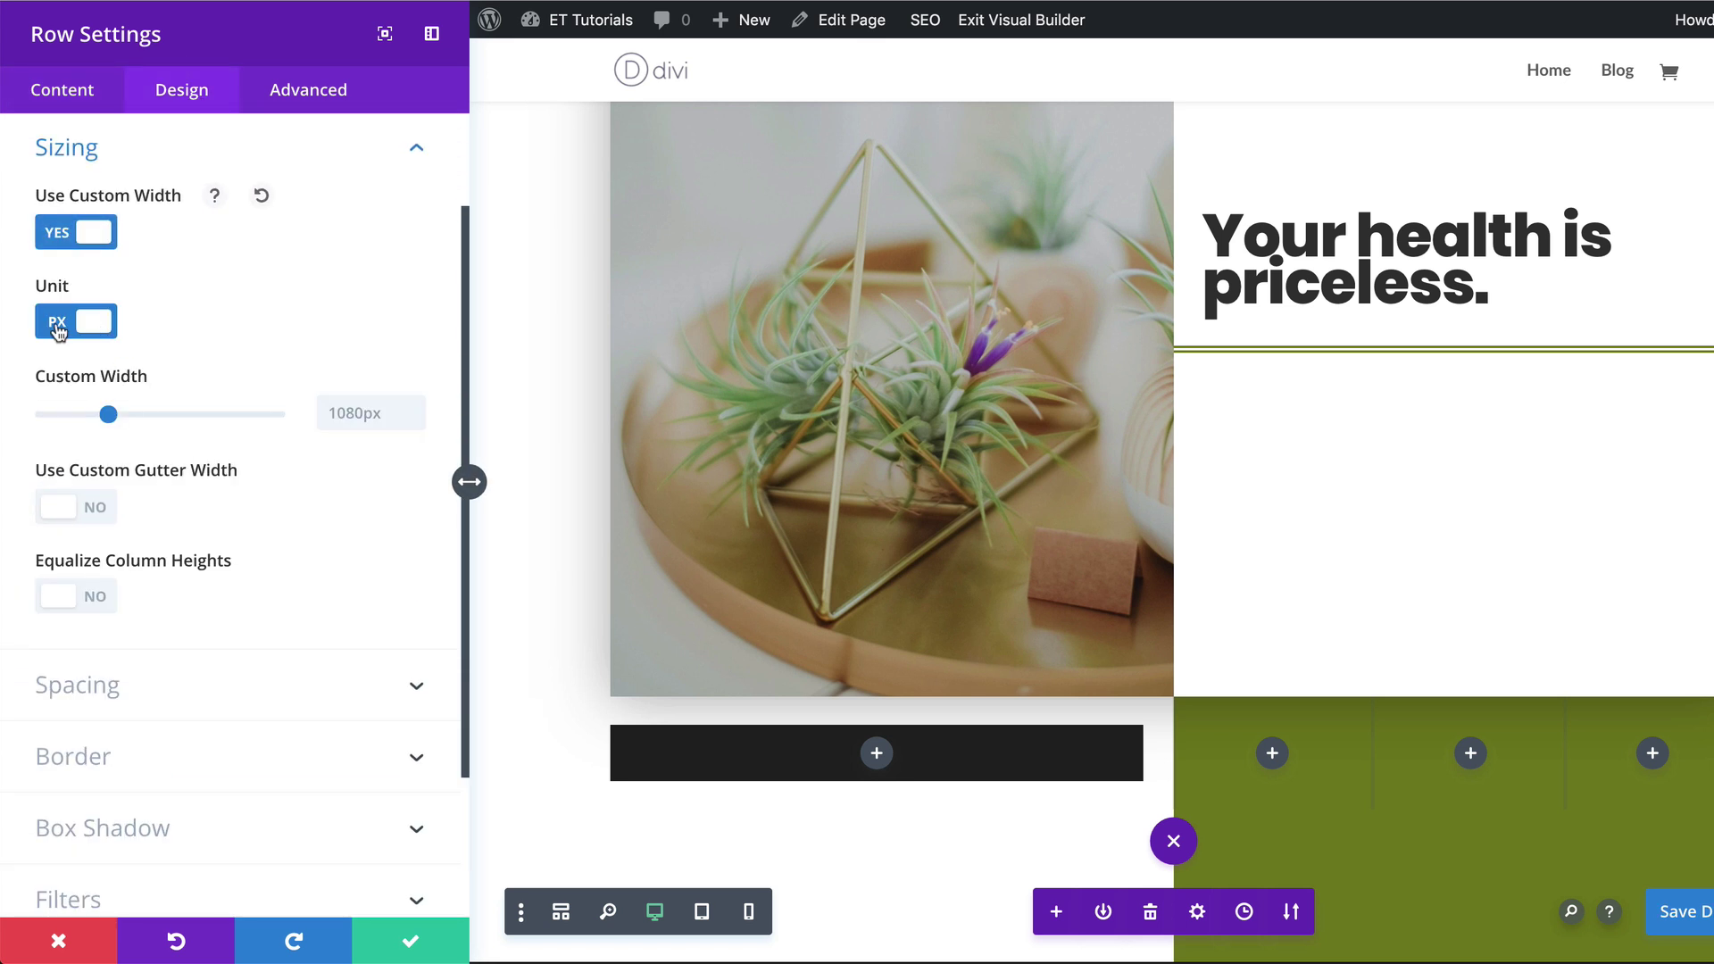
left_click(344, 413)
type("2000px")
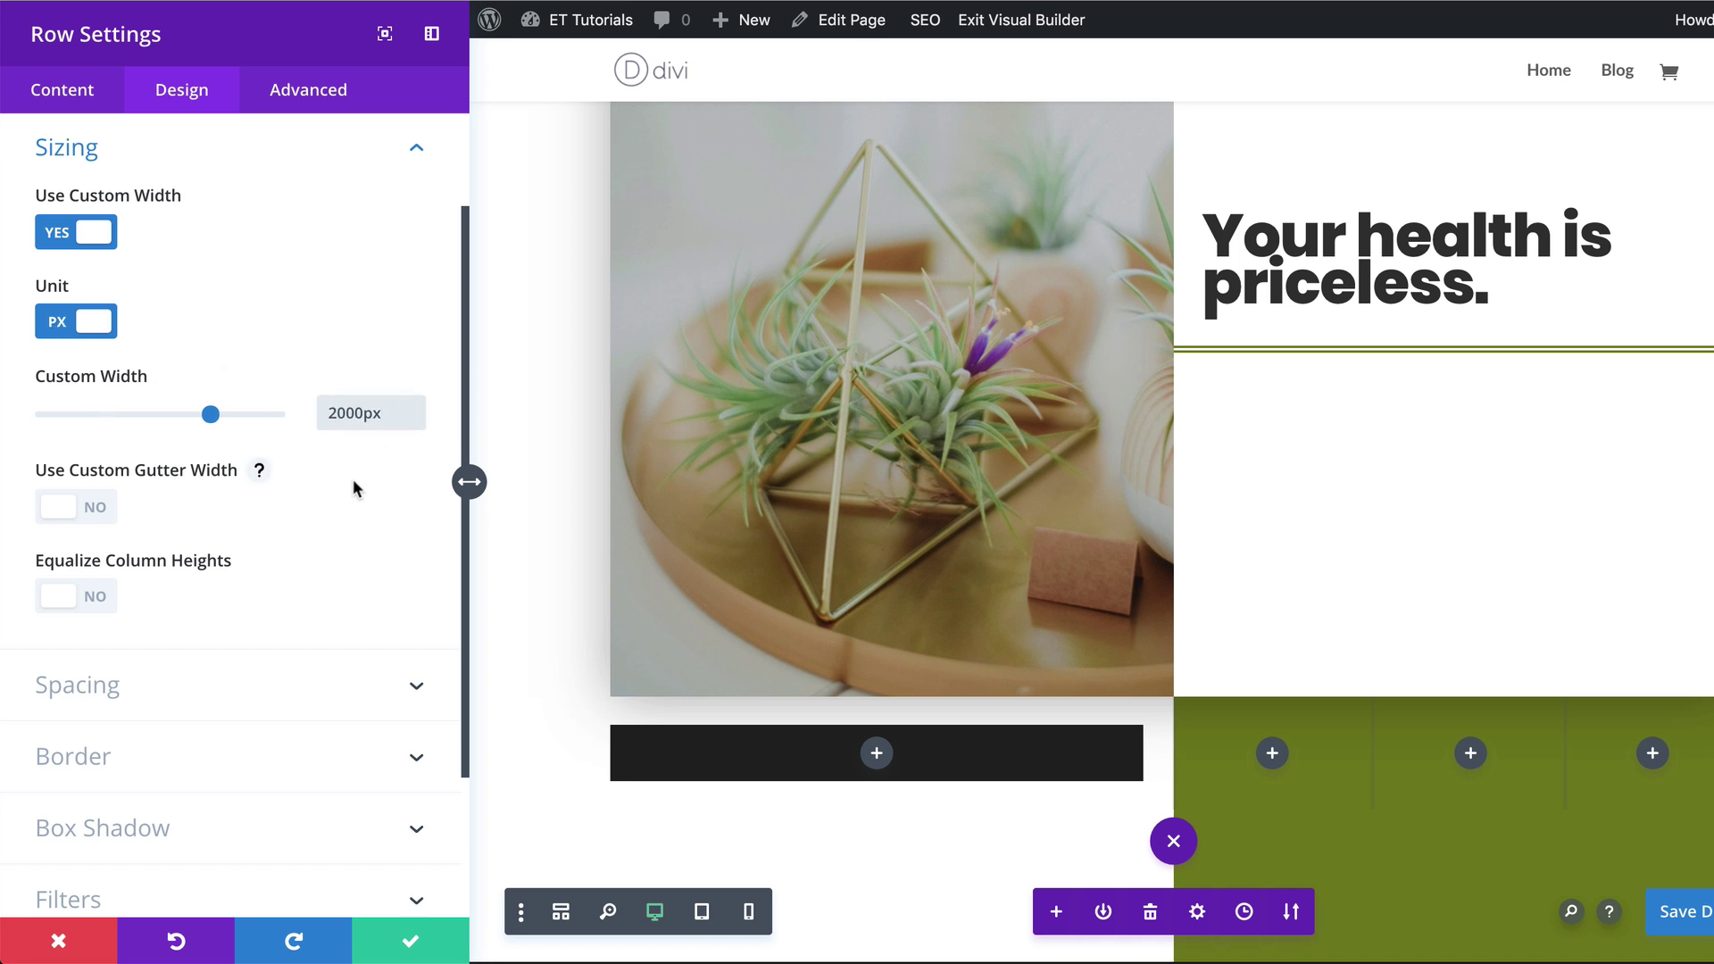
left_click(116, 505)
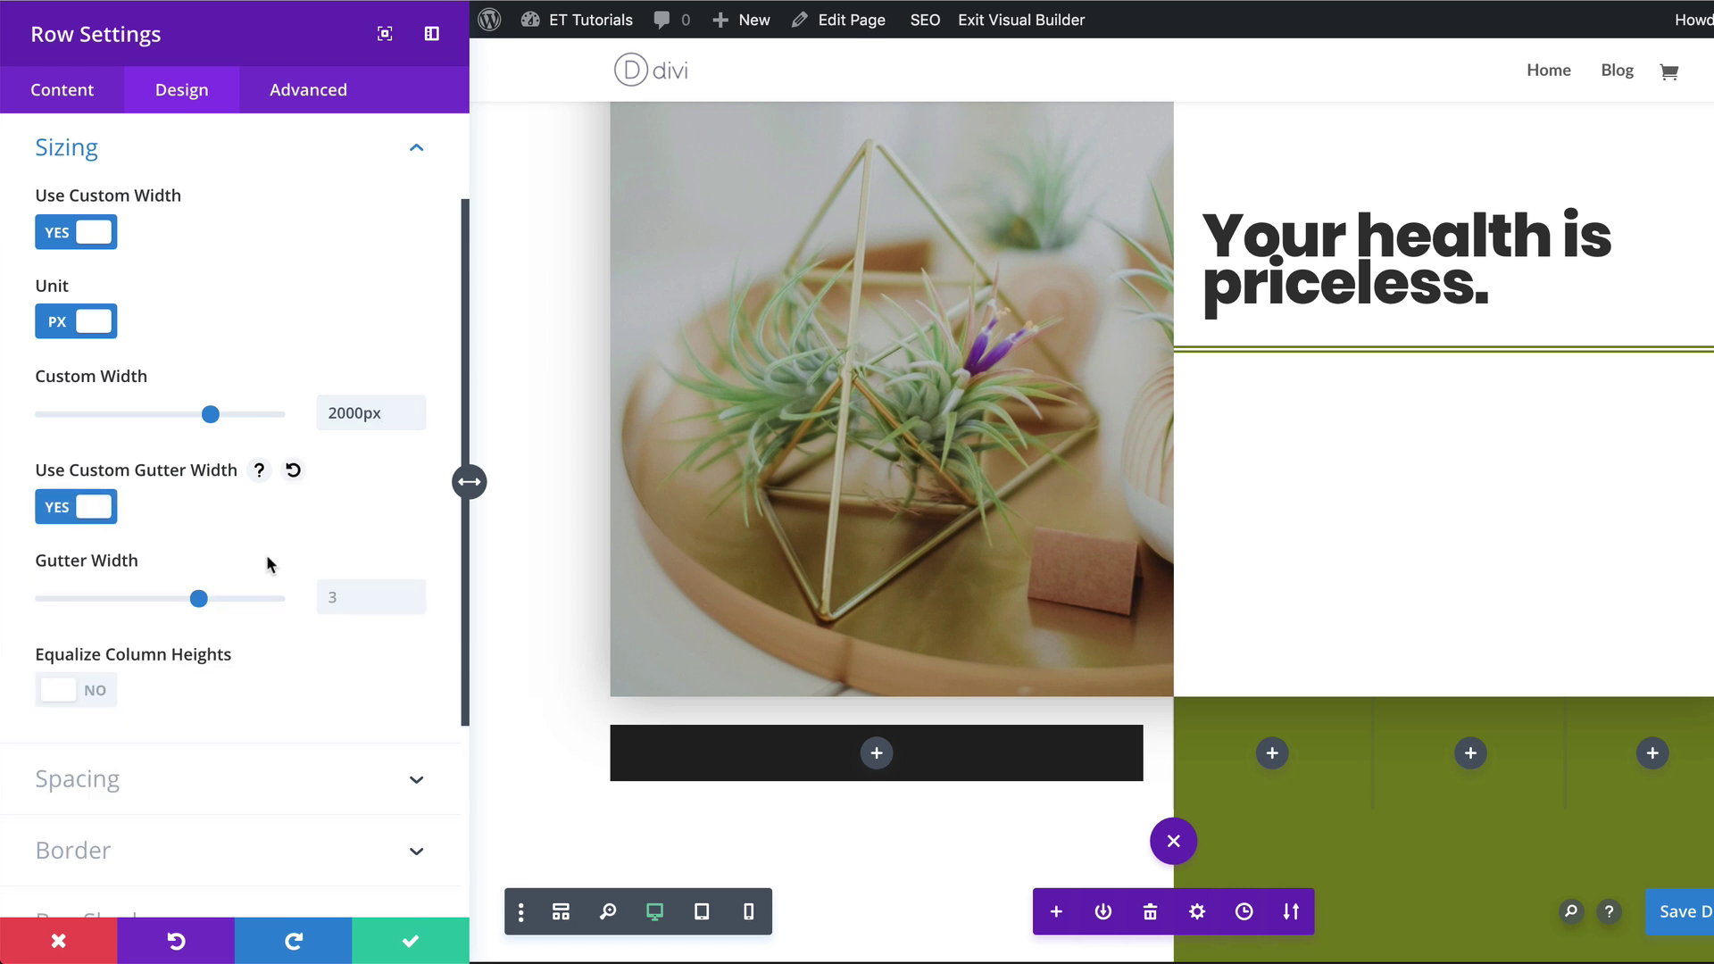
left_click_drag(199, 599, 18, 613)
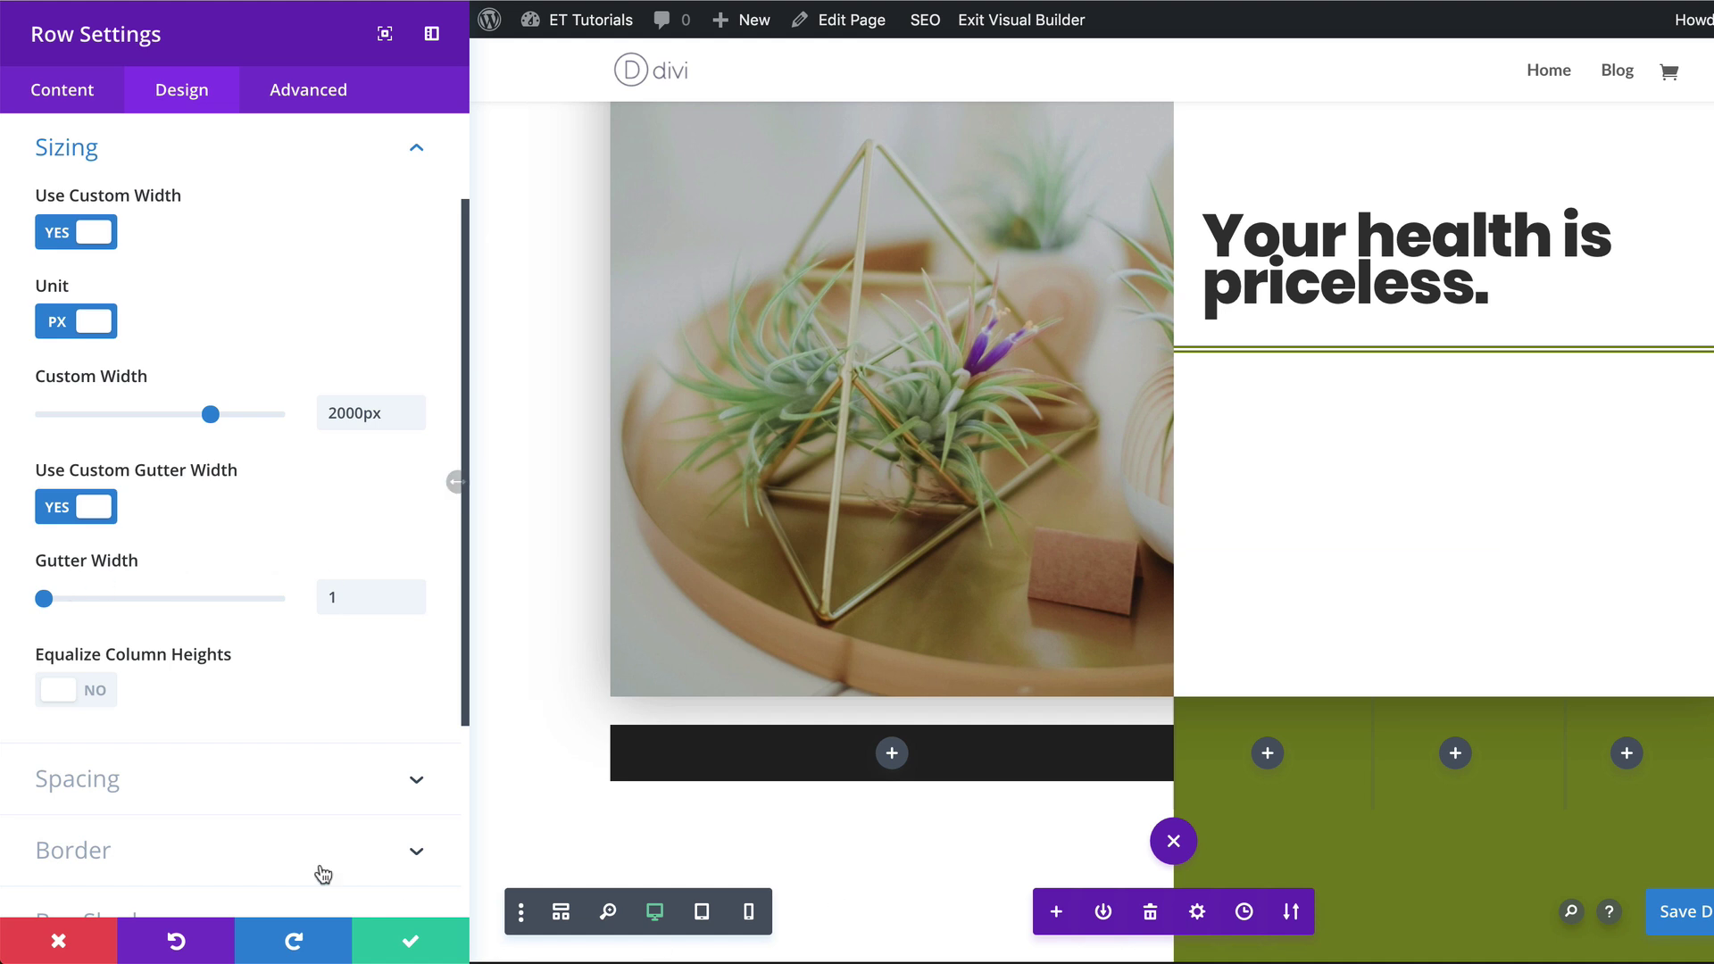
Set the new row's top and bottom custom padding to linked values of 0px.
left_click(129, 785)
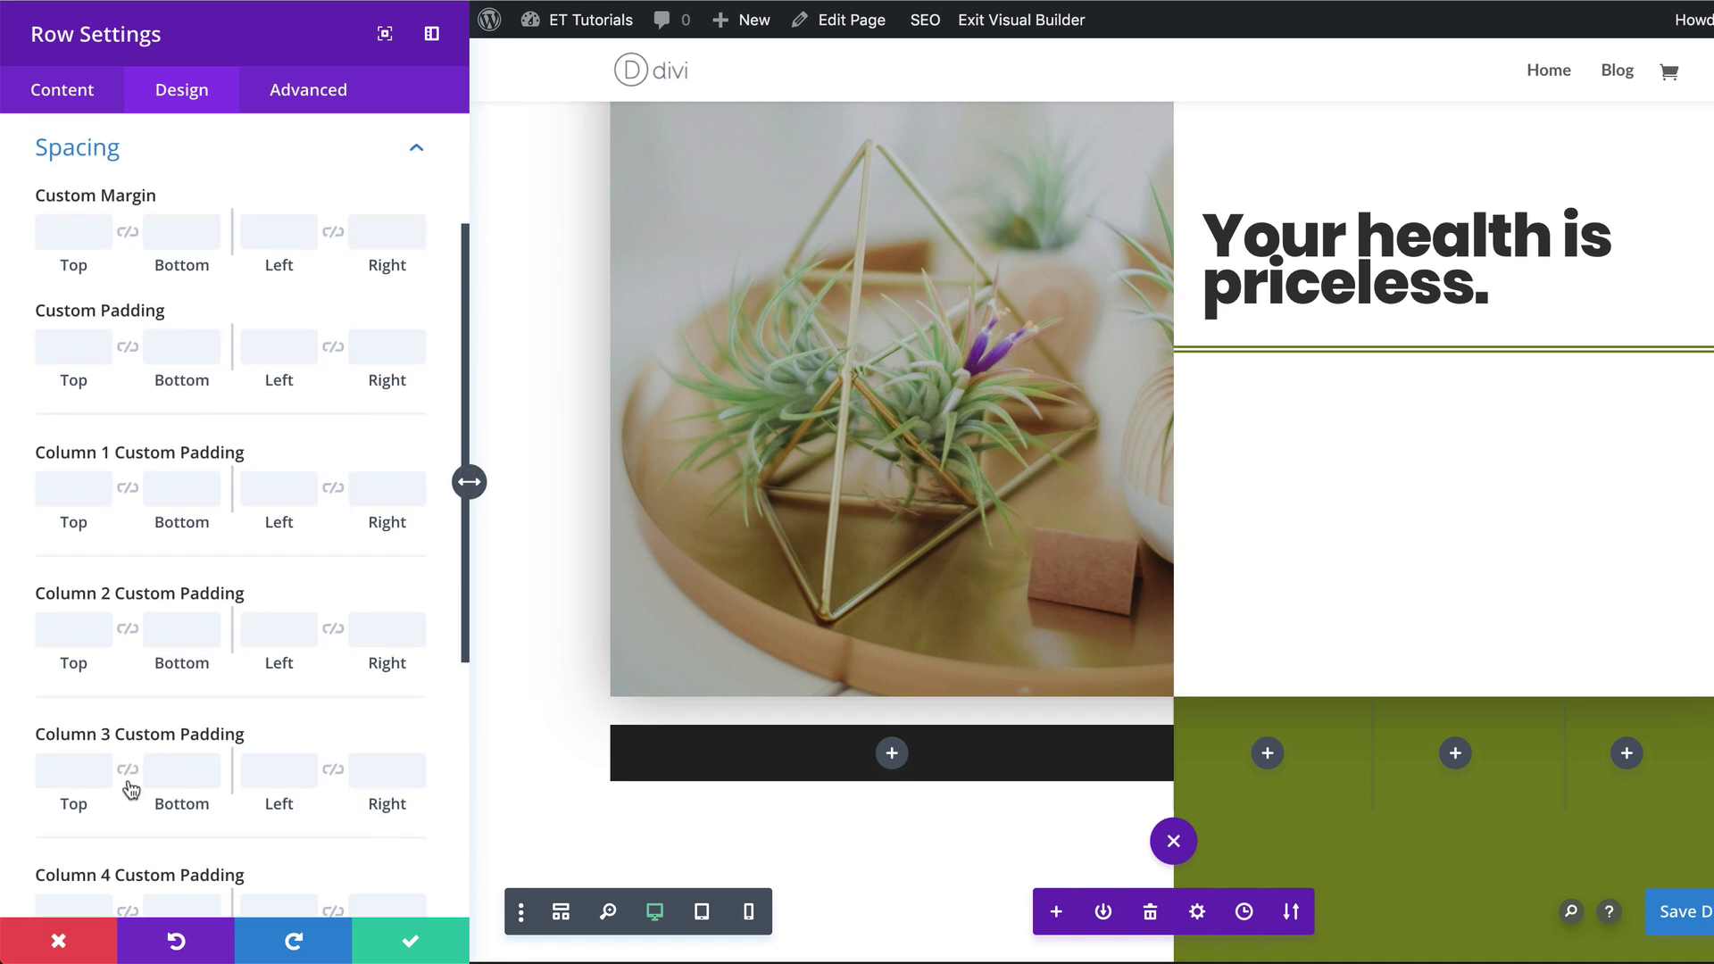
left_click(71, 347)
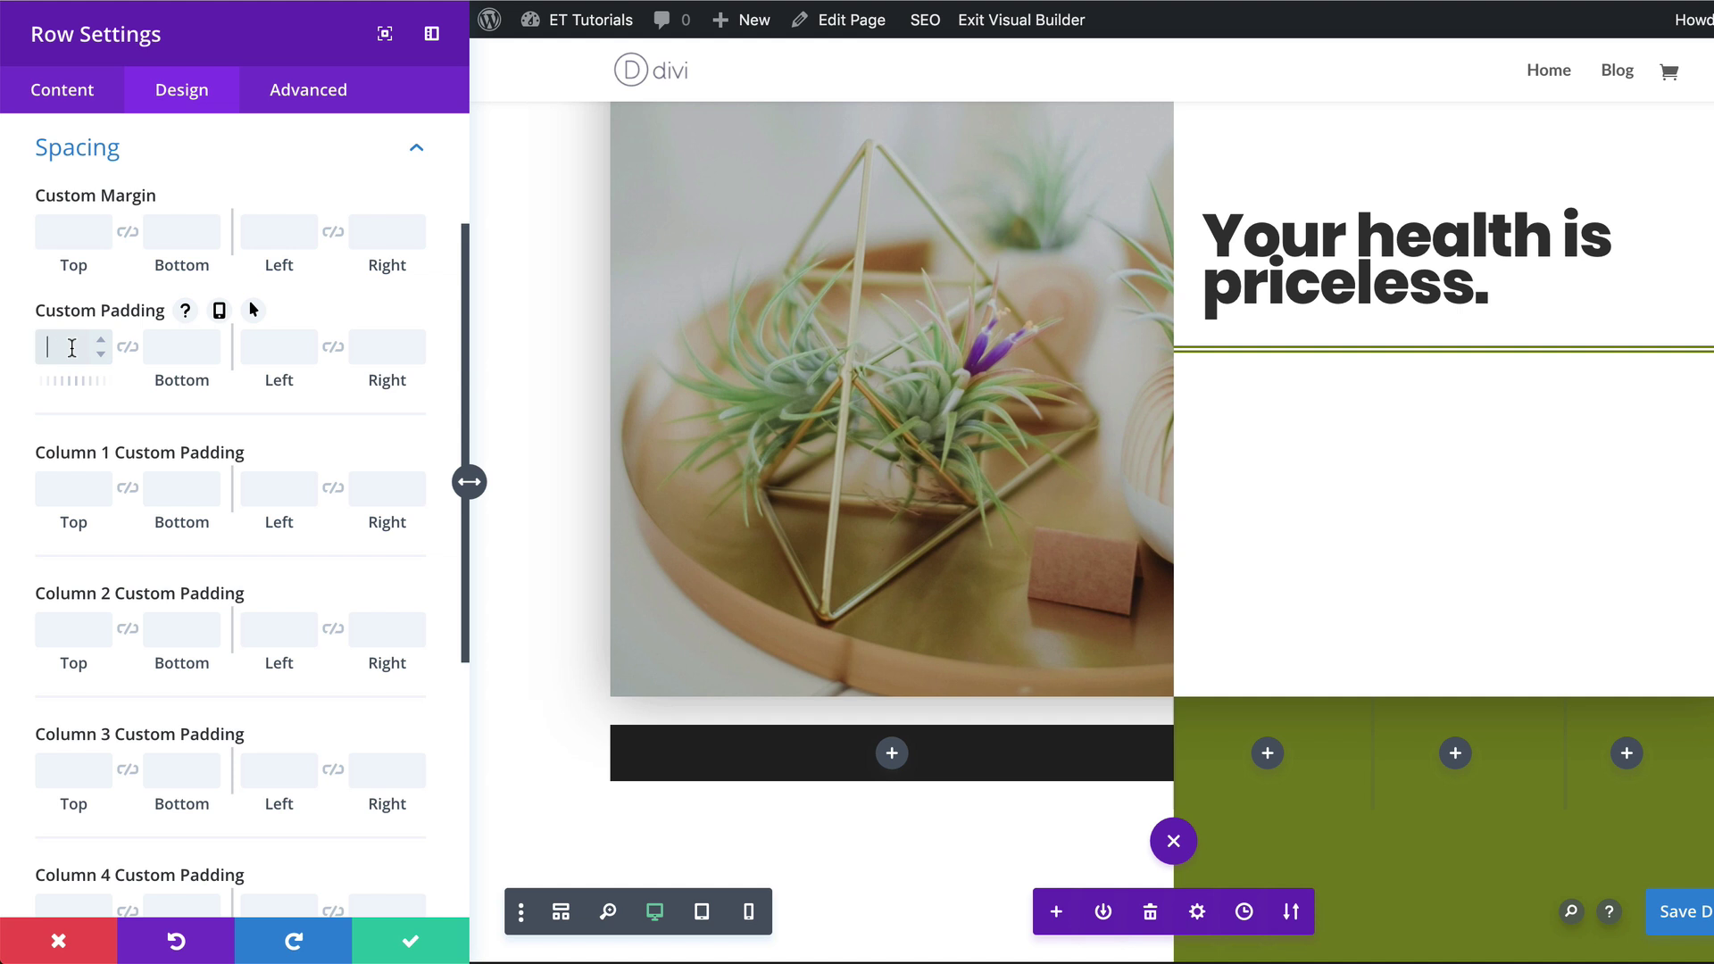
type("0")
left_click(128, 348)
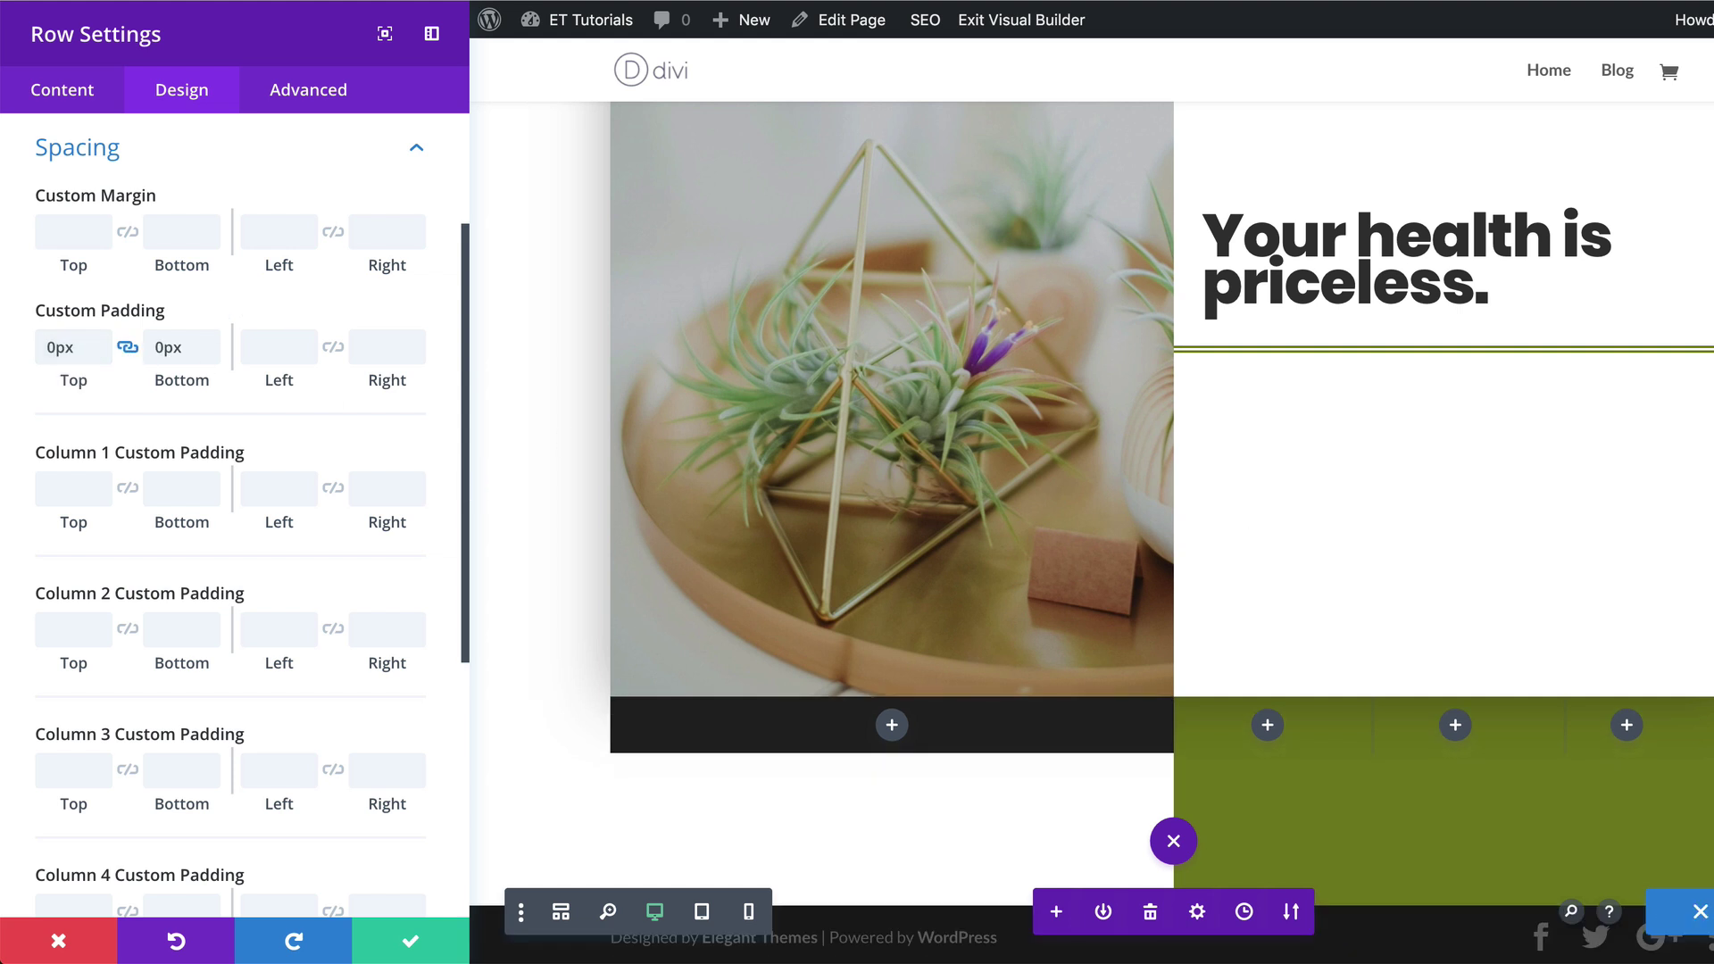
Give the four-column row the soft all-around box shadow preset with an 80px blur strength and save the row settings.
scroll(253, 732, "down", 5)
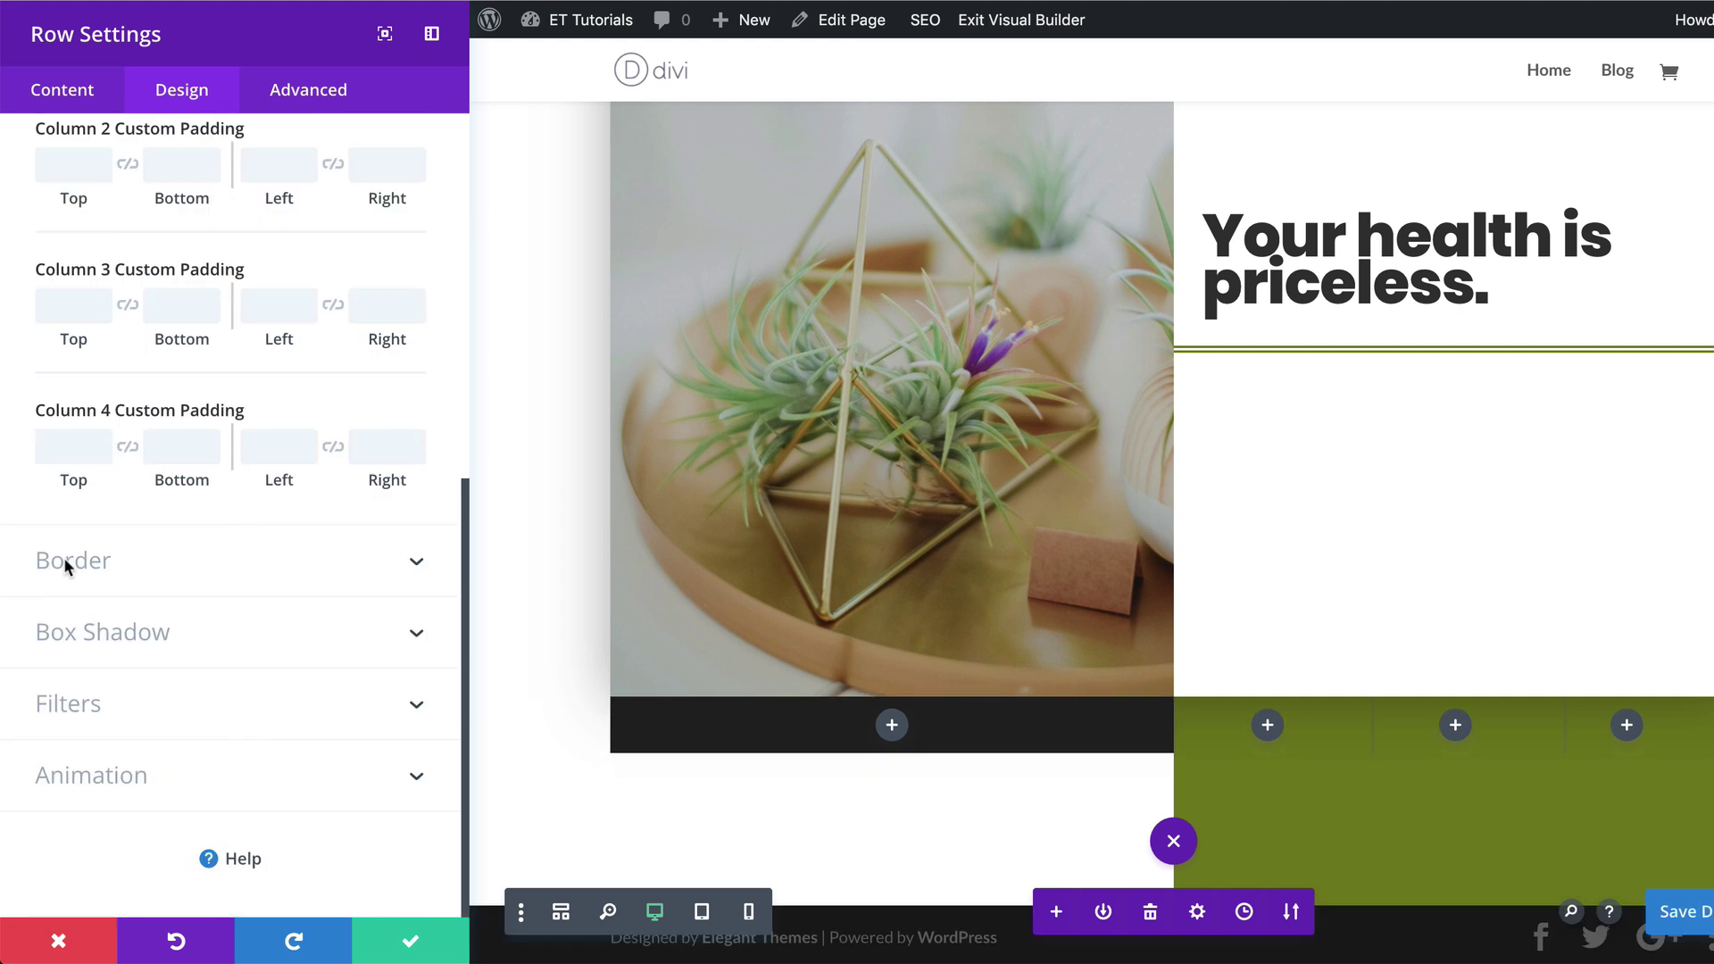
left_click(139, 633)
left_click(183, 510)
scroll(330, 795, "down", 3)
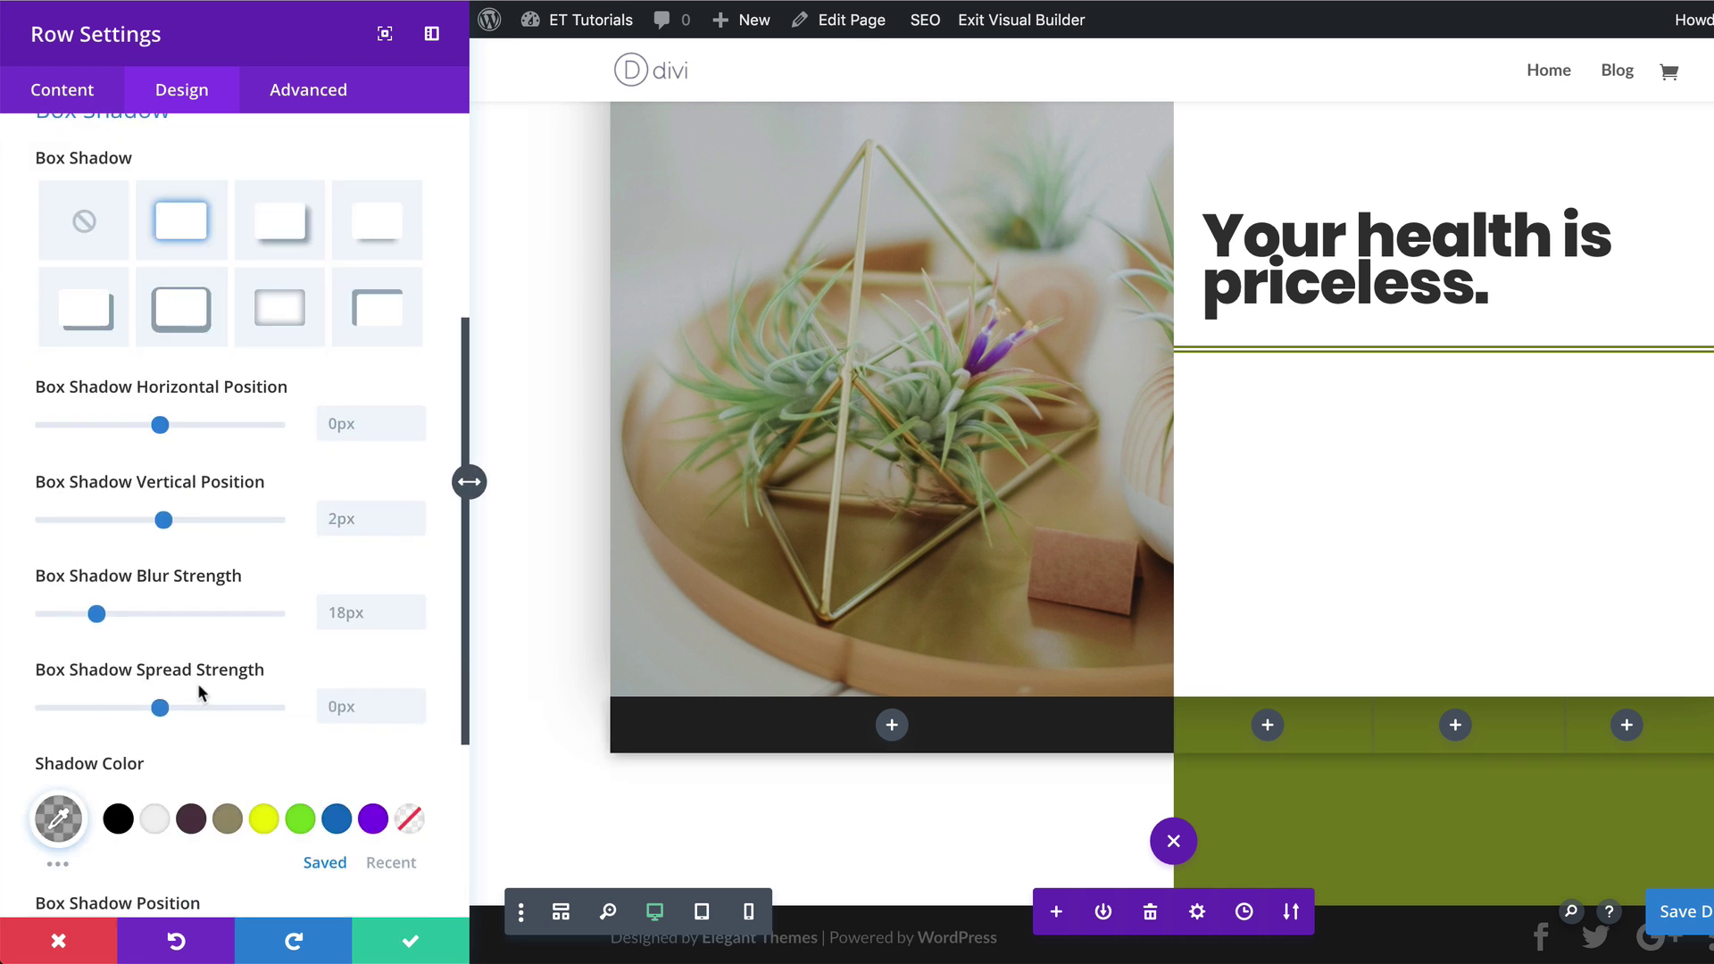
double_click(356, 621)
type("80")
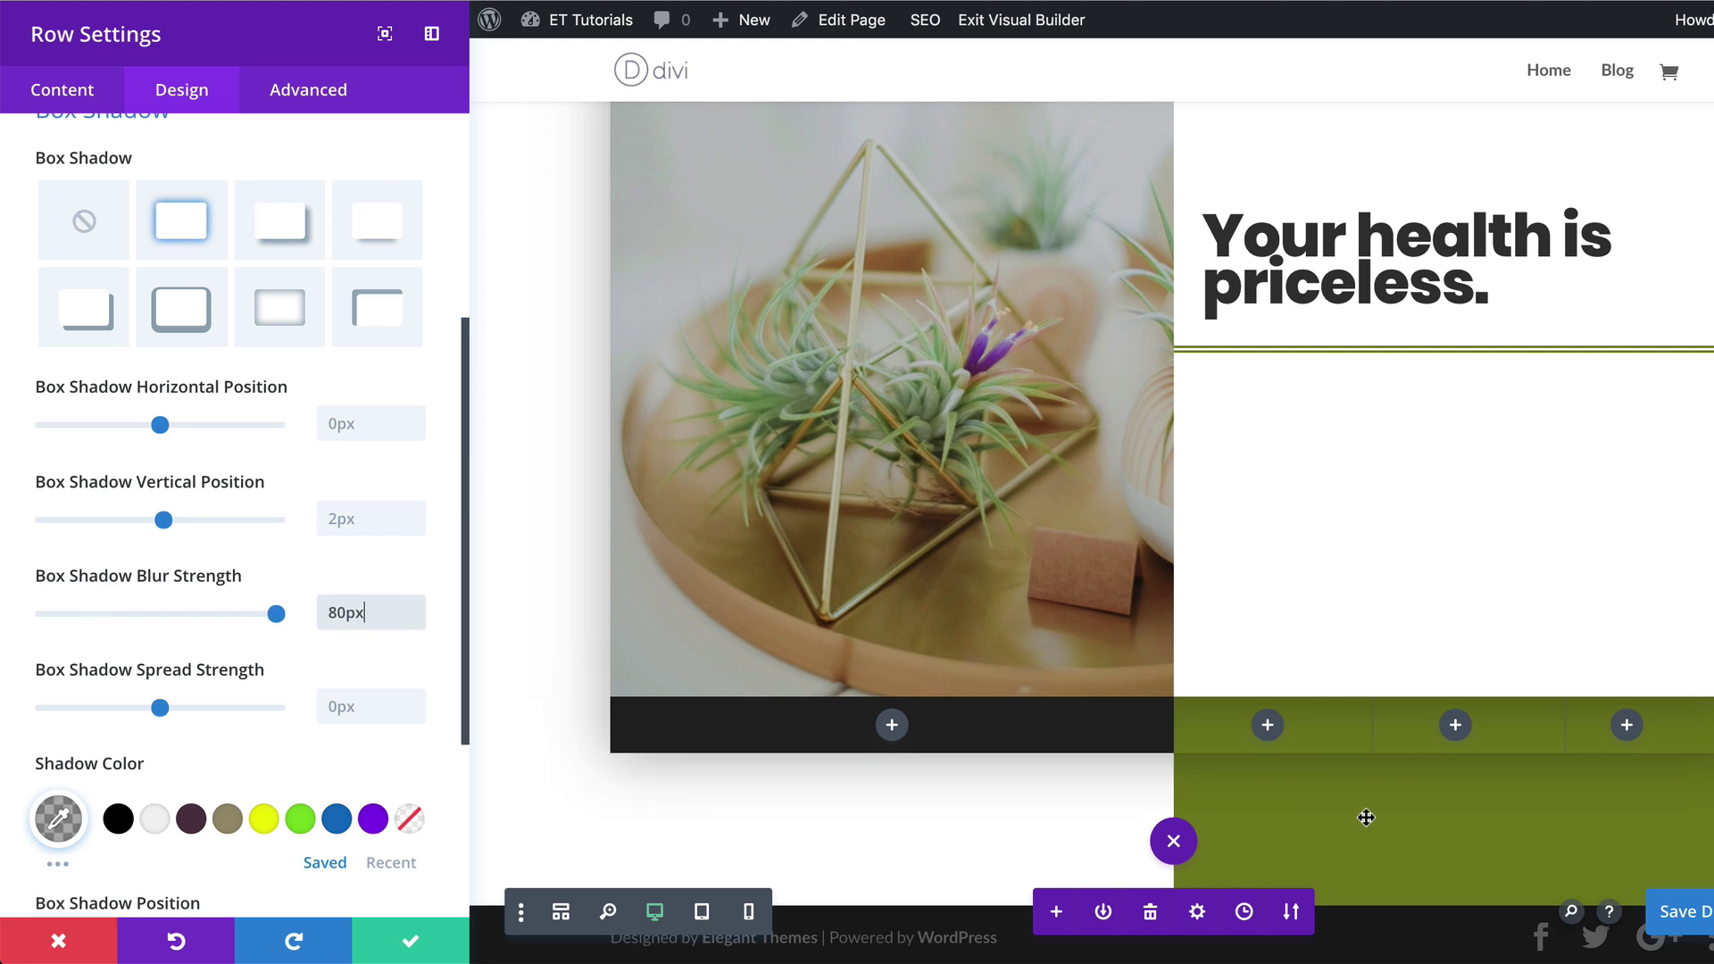
left_click(410, 945)
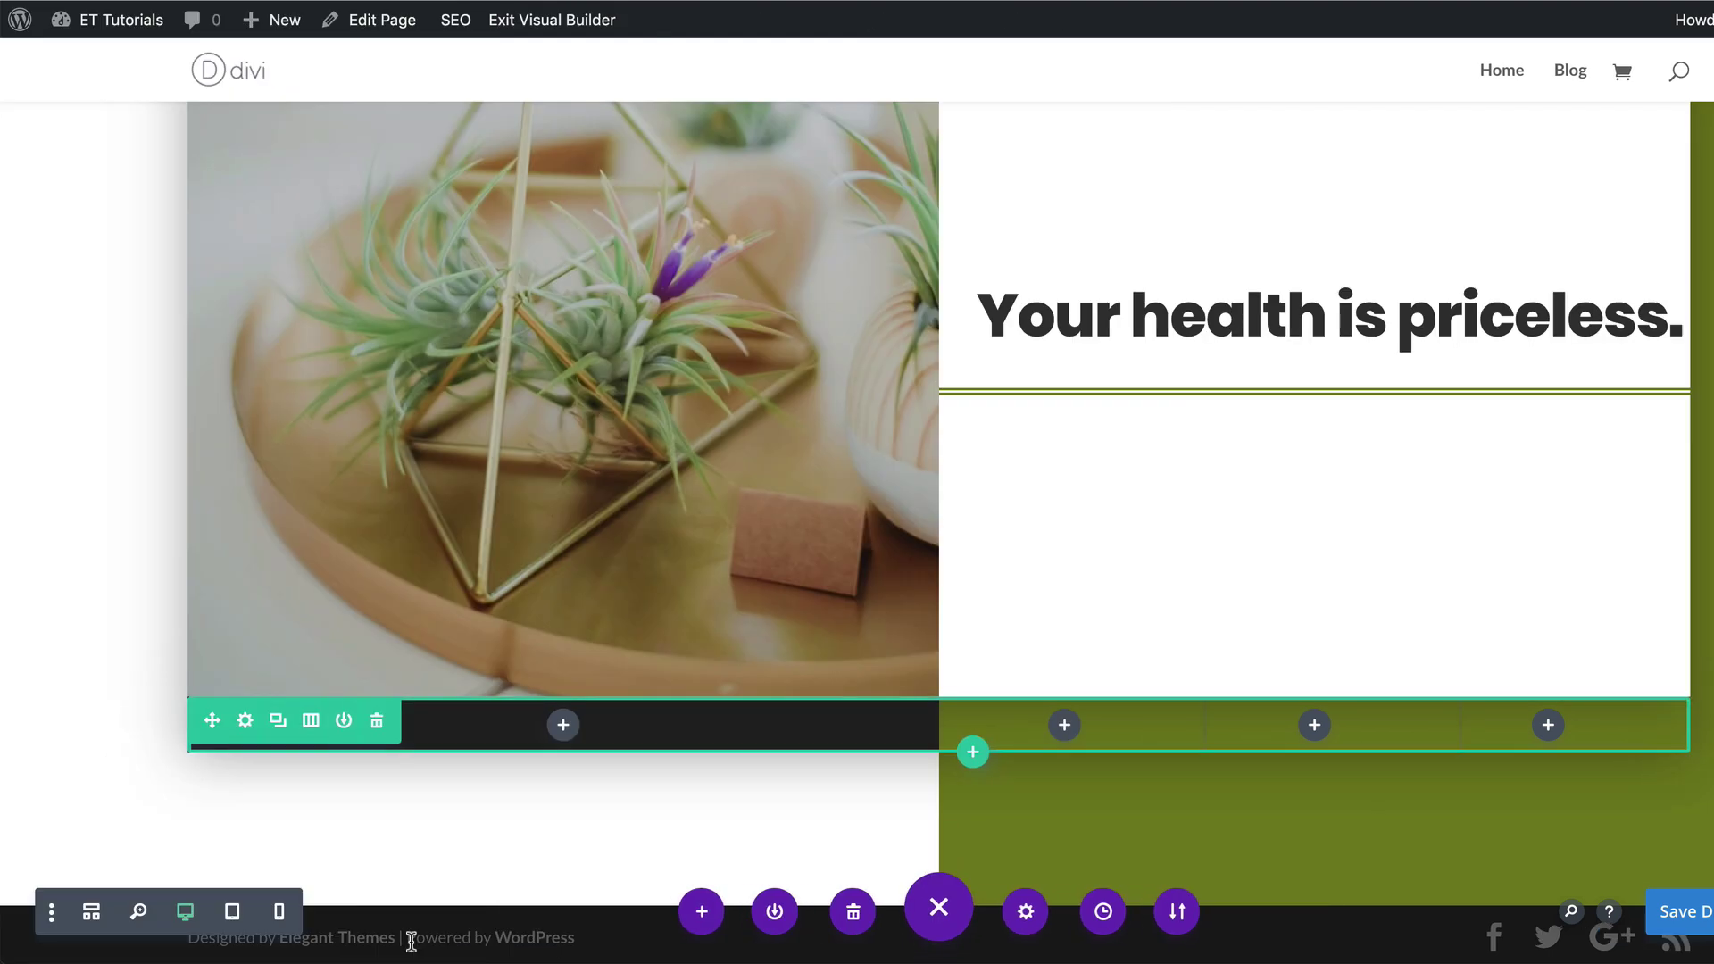
Add a Text module to the row's dark first column and replace its content with "Lorem ipsum dolor sit amet, consectetuer adipiscing".
left_click(564, 726)
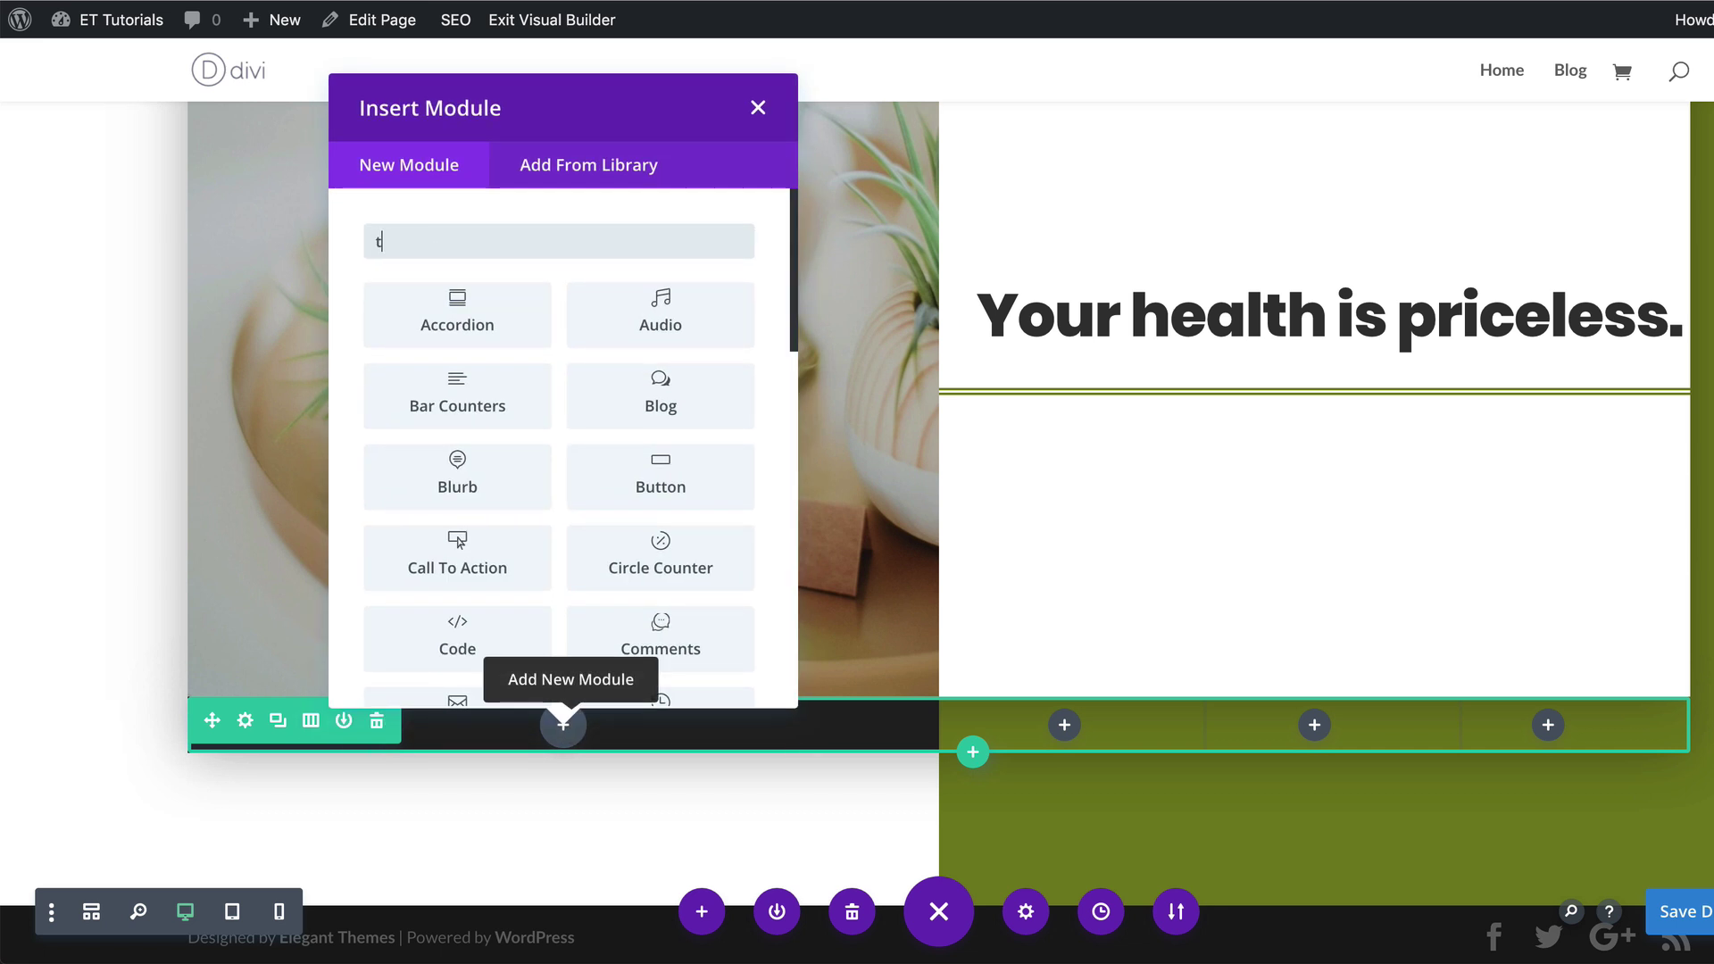
type("text")
left_click(490, 324)
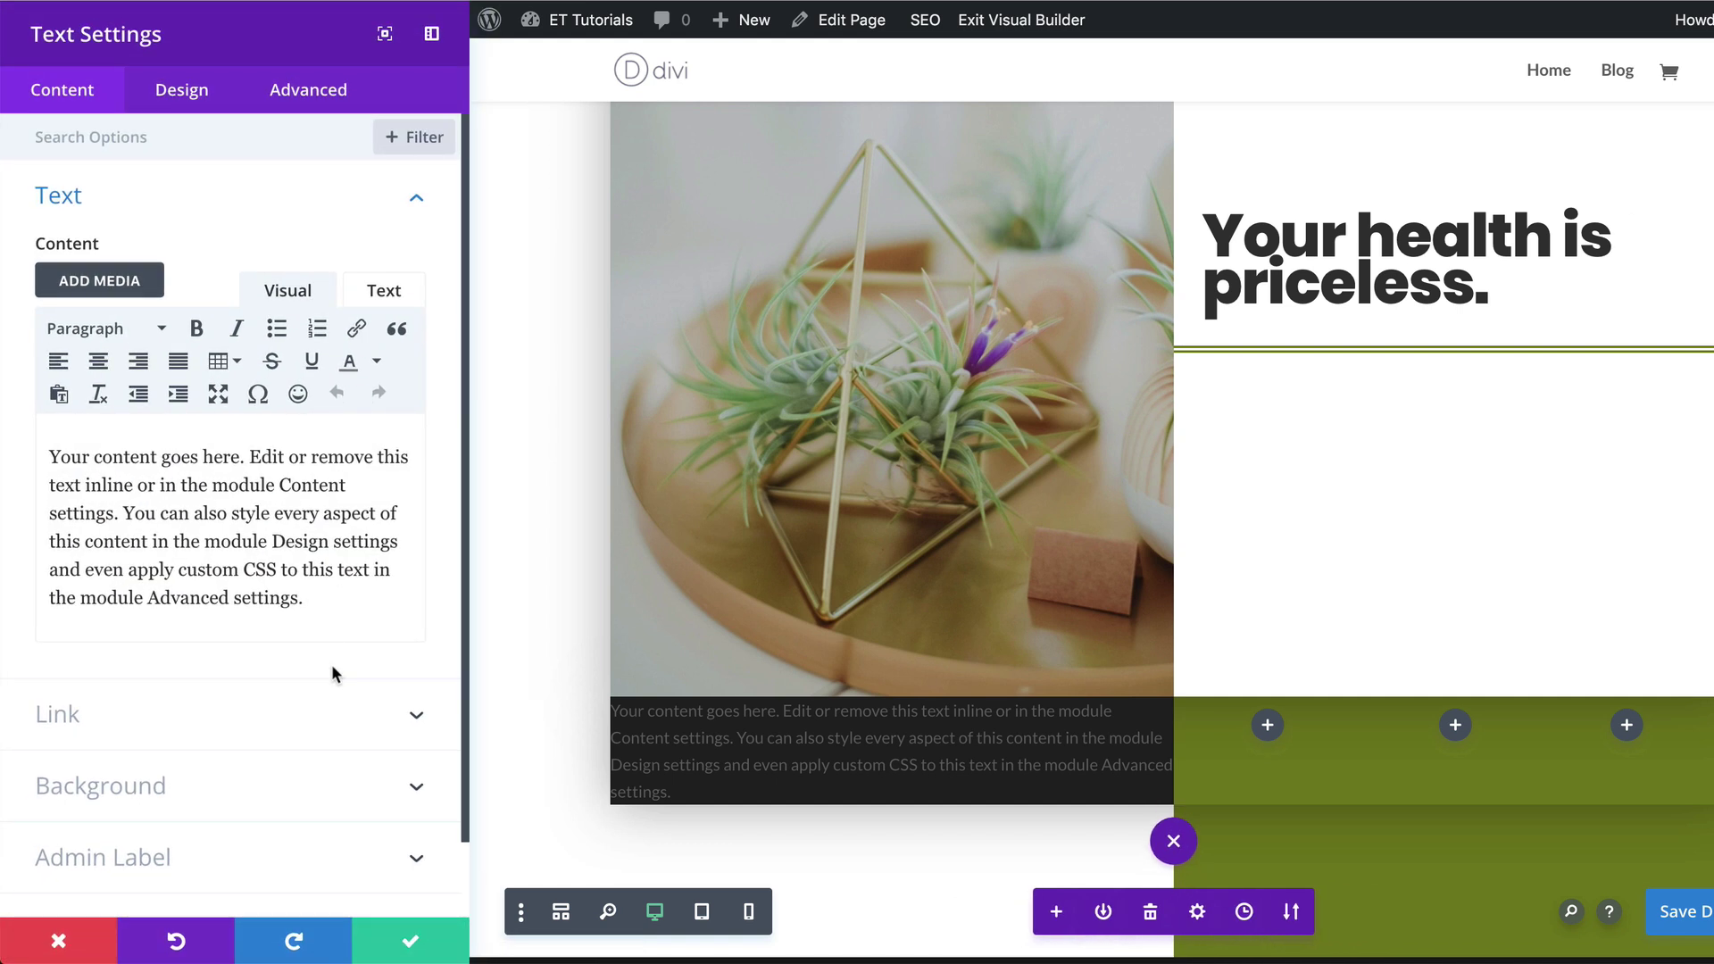
left_click_drag(308, 597, 48, 455)
type("Lorem ipsum dolor sit amet, consectetuer adipiscing")
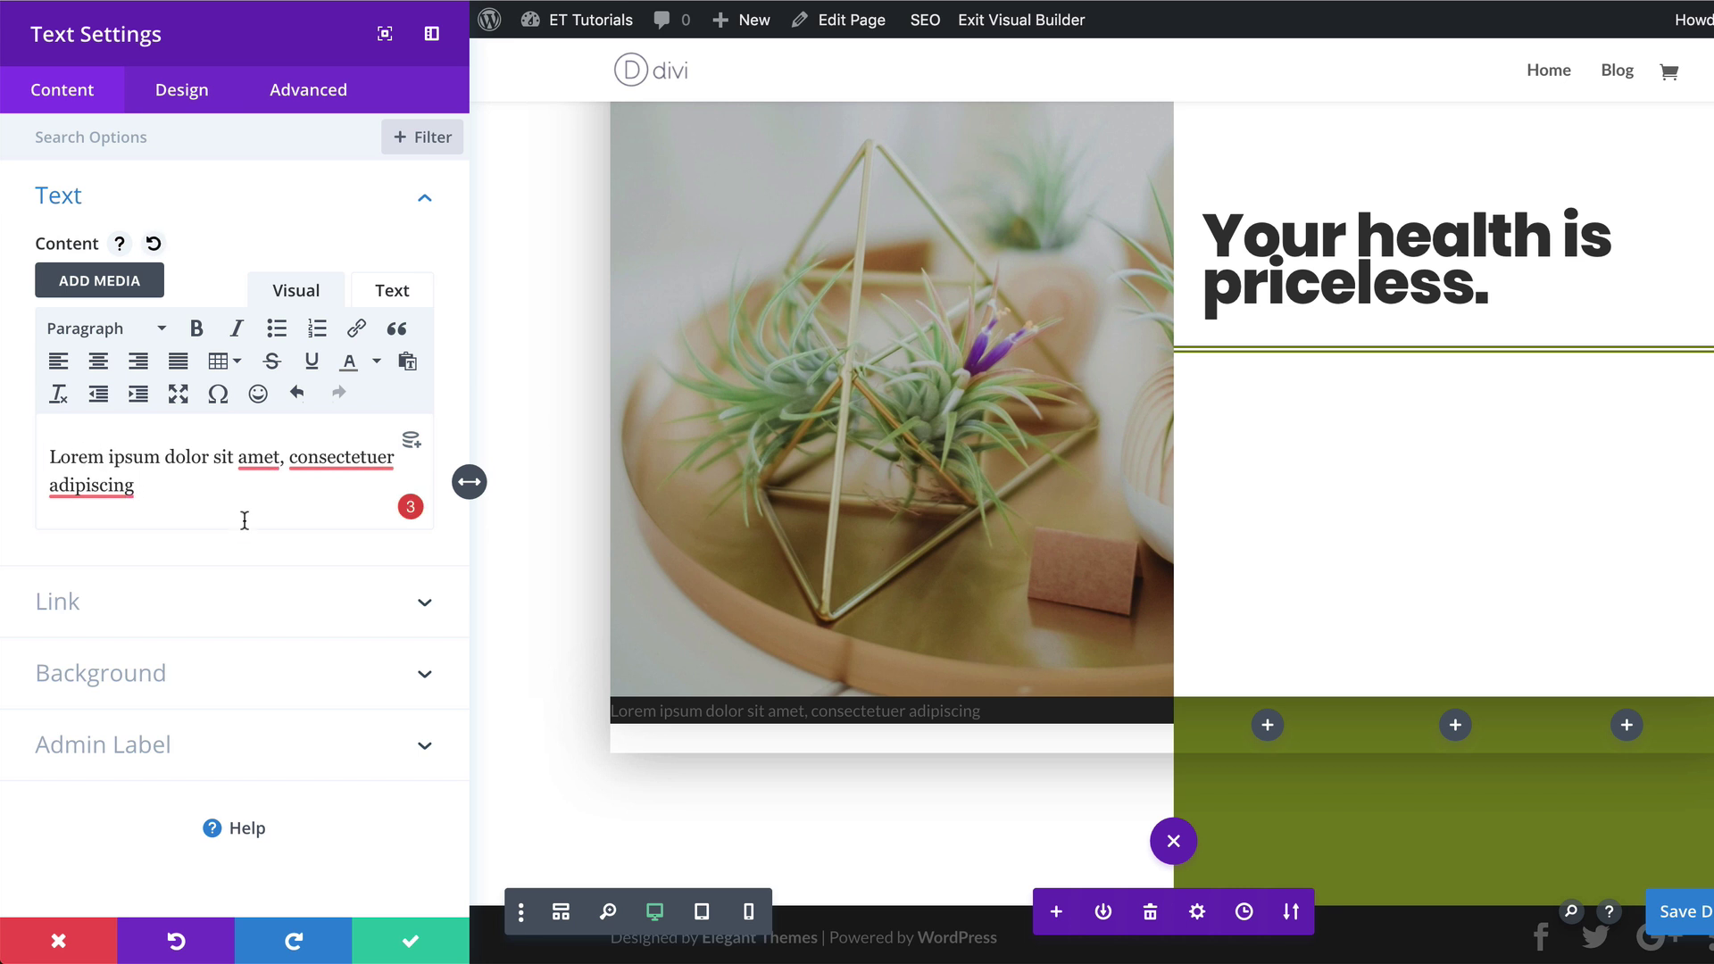
Split the module's text into two paragraphs: "Lorem ipsum dolor sit amet." and "Consectetuer adipiscing".
left_click(285, 457)
key("BackSpace")
type(".")
key("Return")
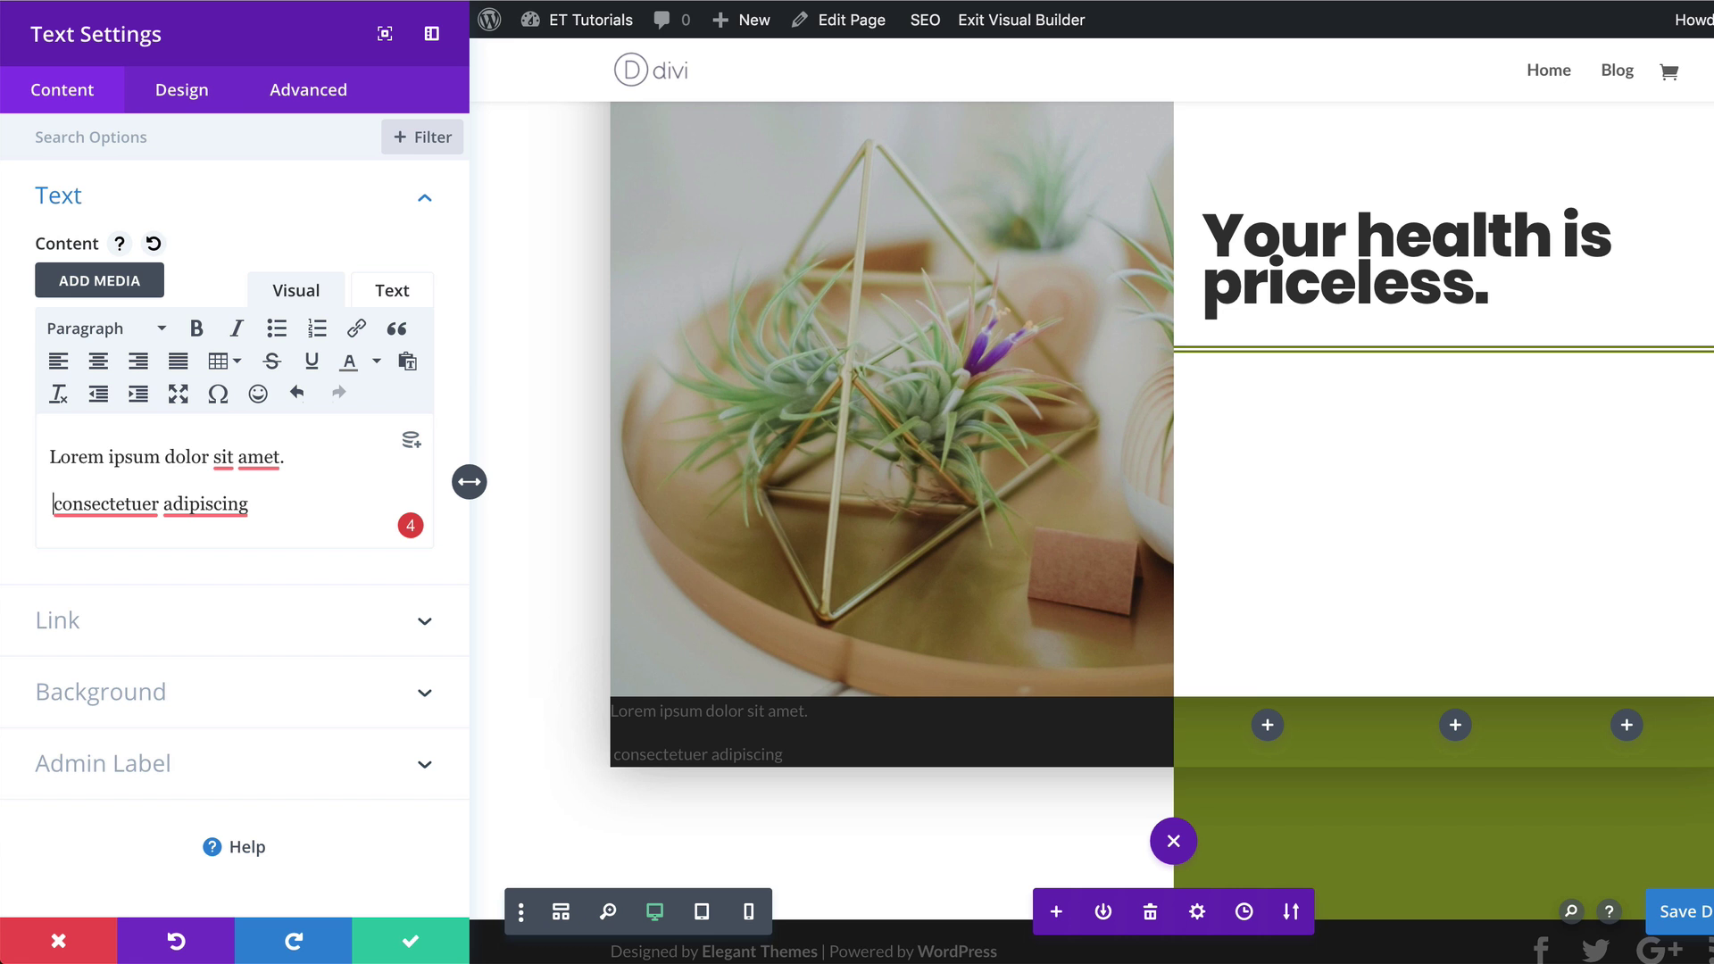
key("BackSpace")
type("C")
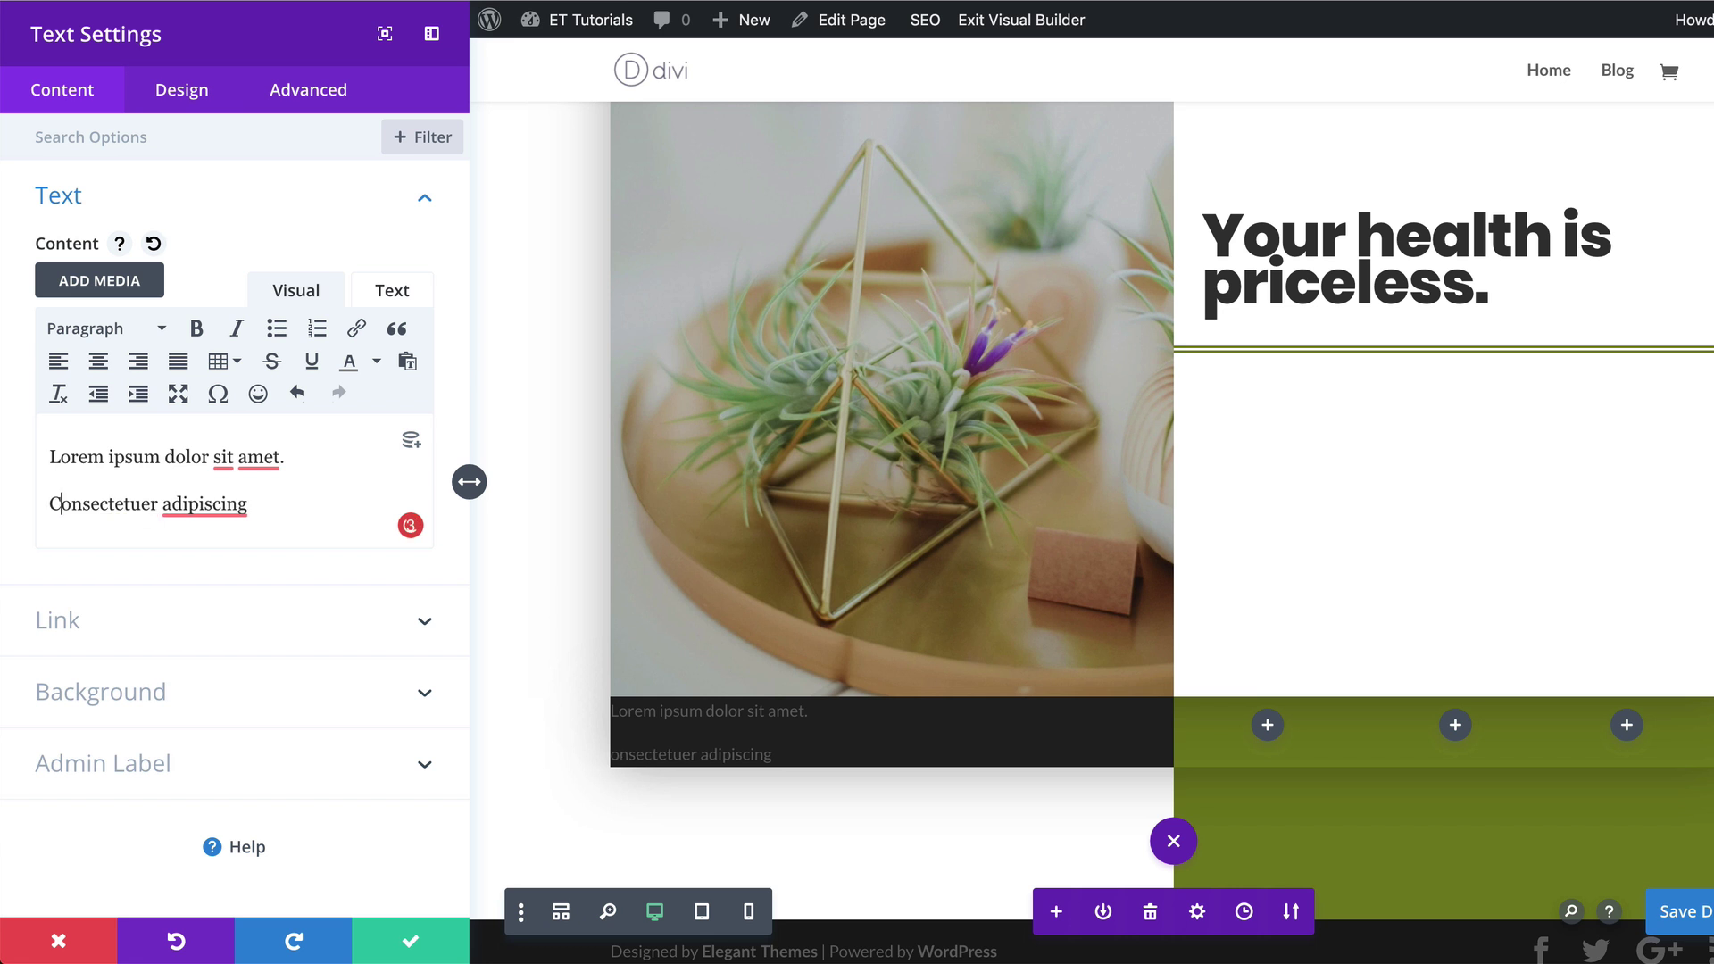
Format the line "Lorem ipsum dolor sit amet." as Heading 3.
left_click_drag(295, 457, 25, 456)
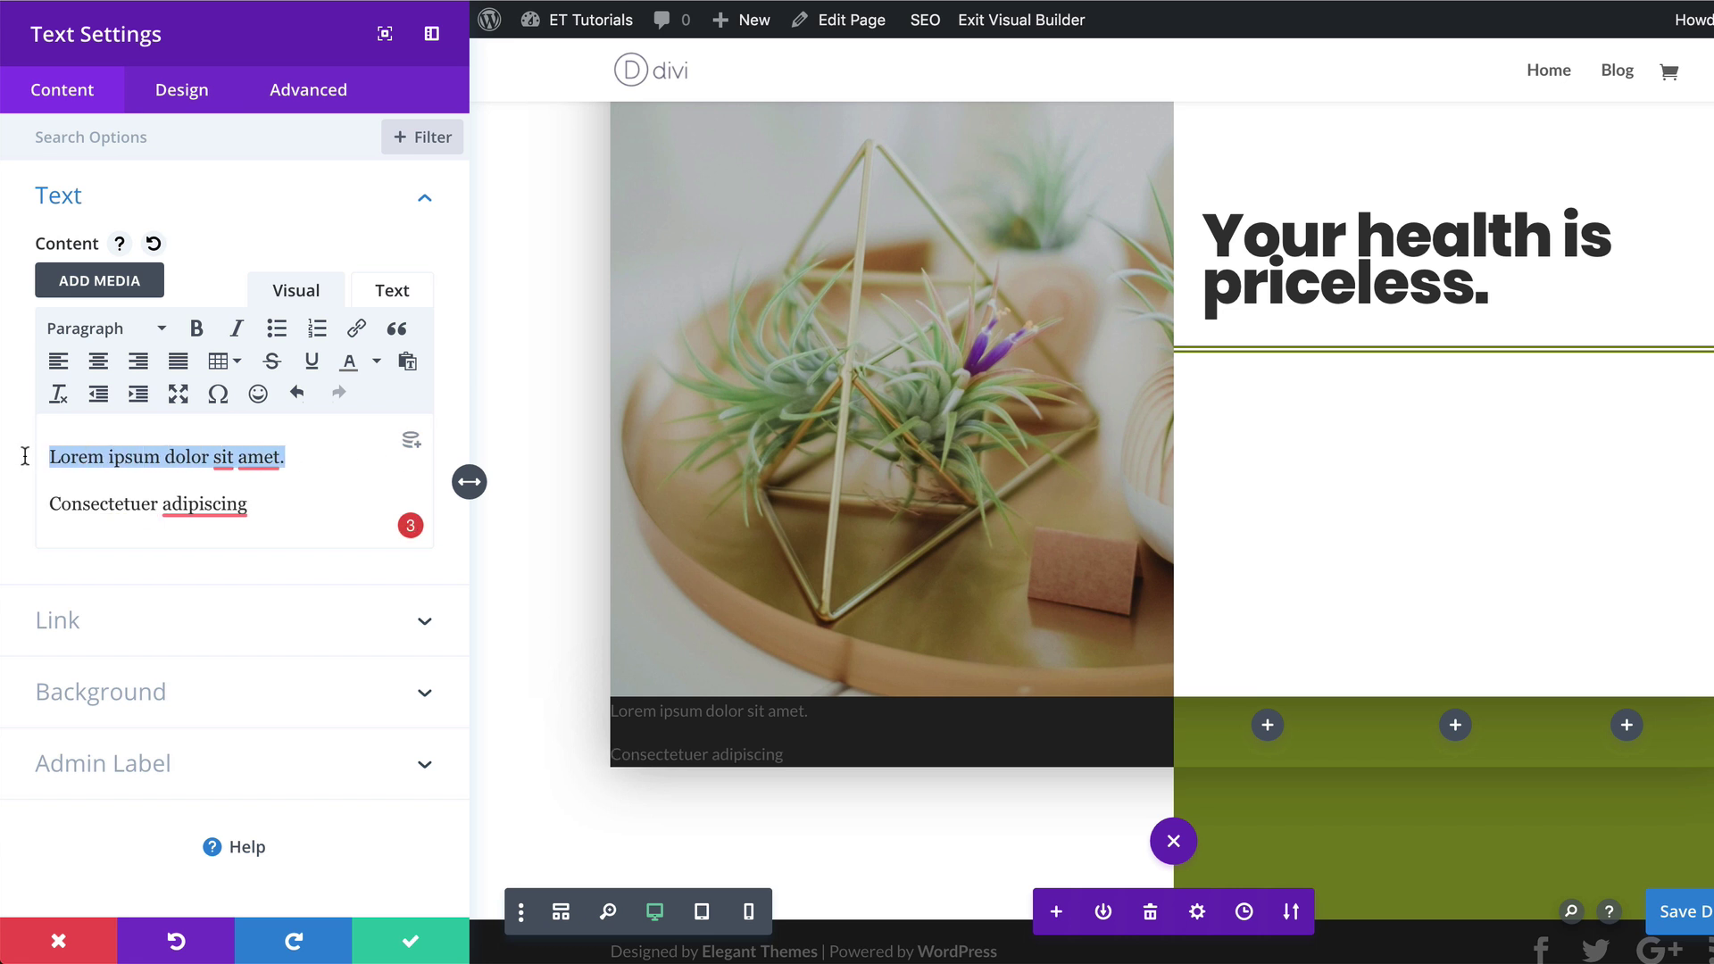
left_click(126, 330)
left_click(170, 513)
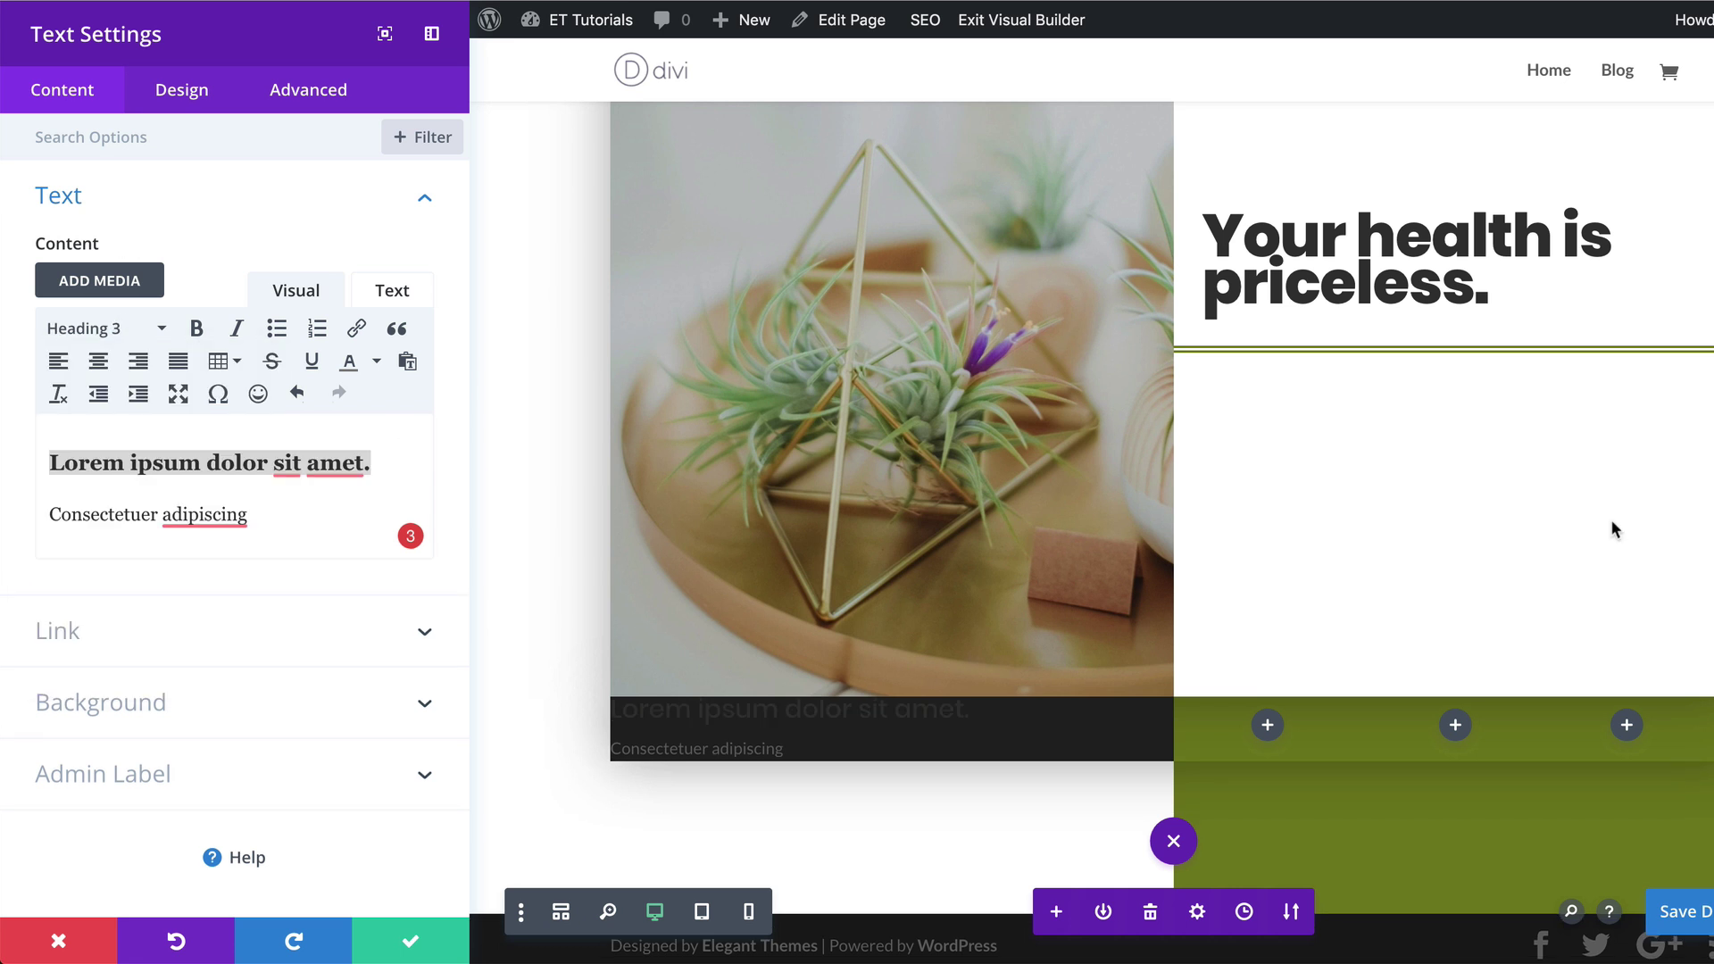
Set the module's body text color to #ffffff and its font weight to Light.
left_click(182, 92)
left_click(86, 209)
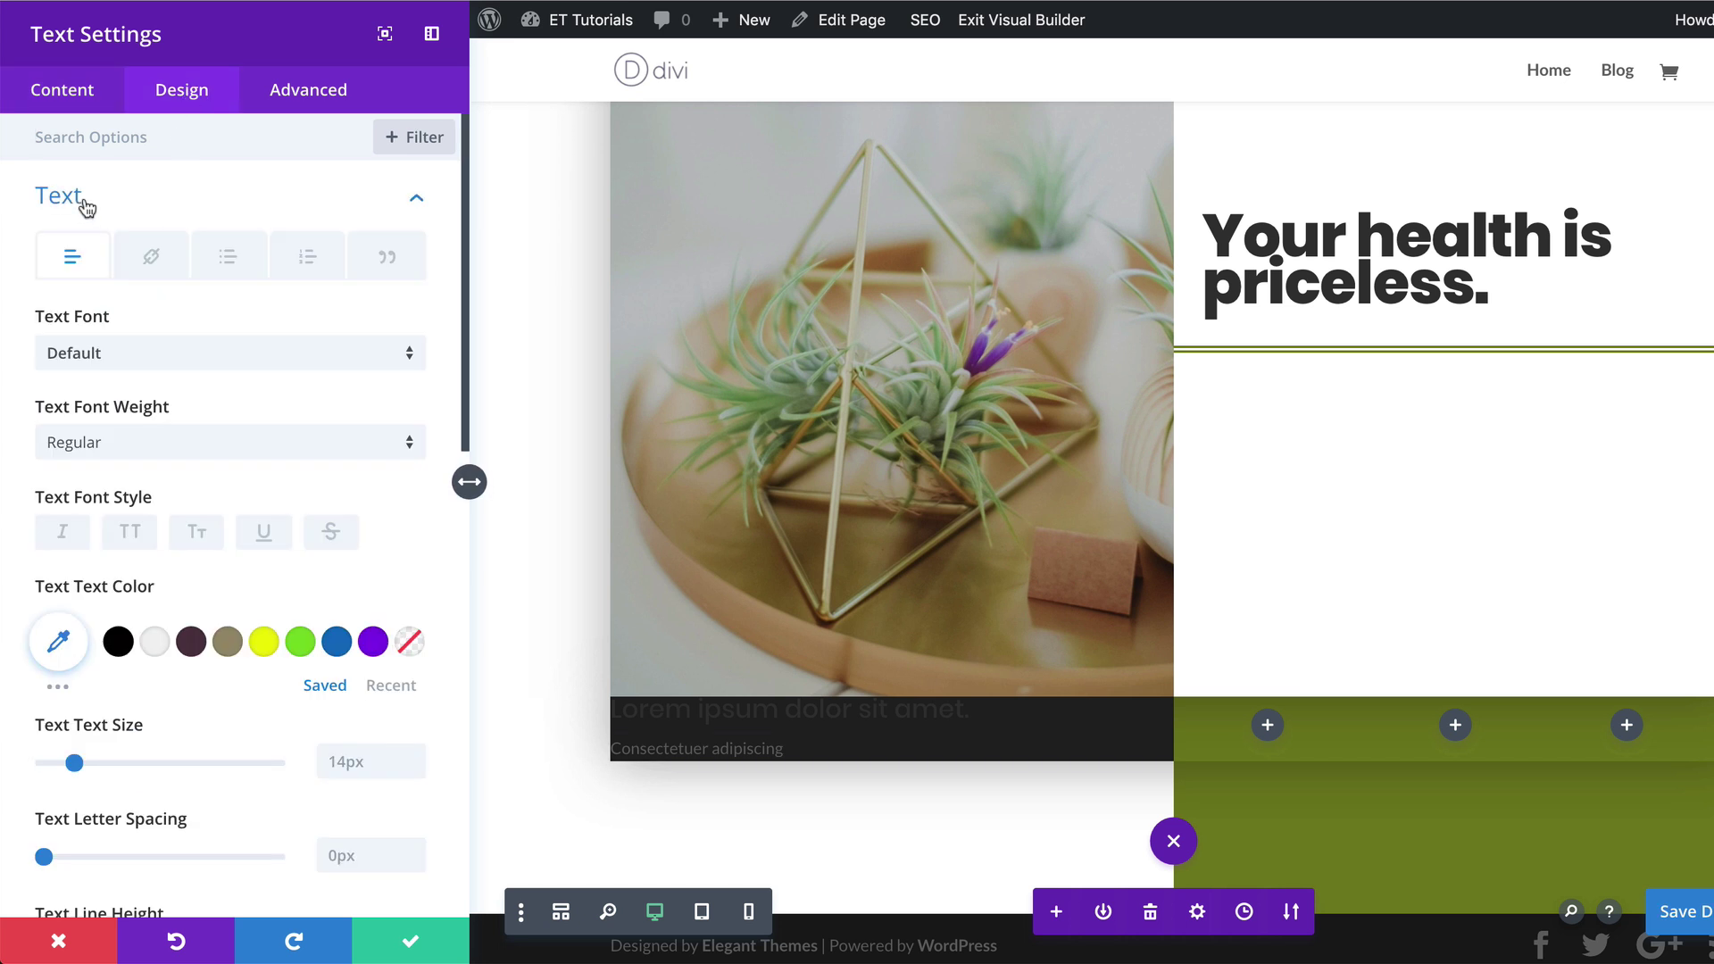
left_click(154, 640)
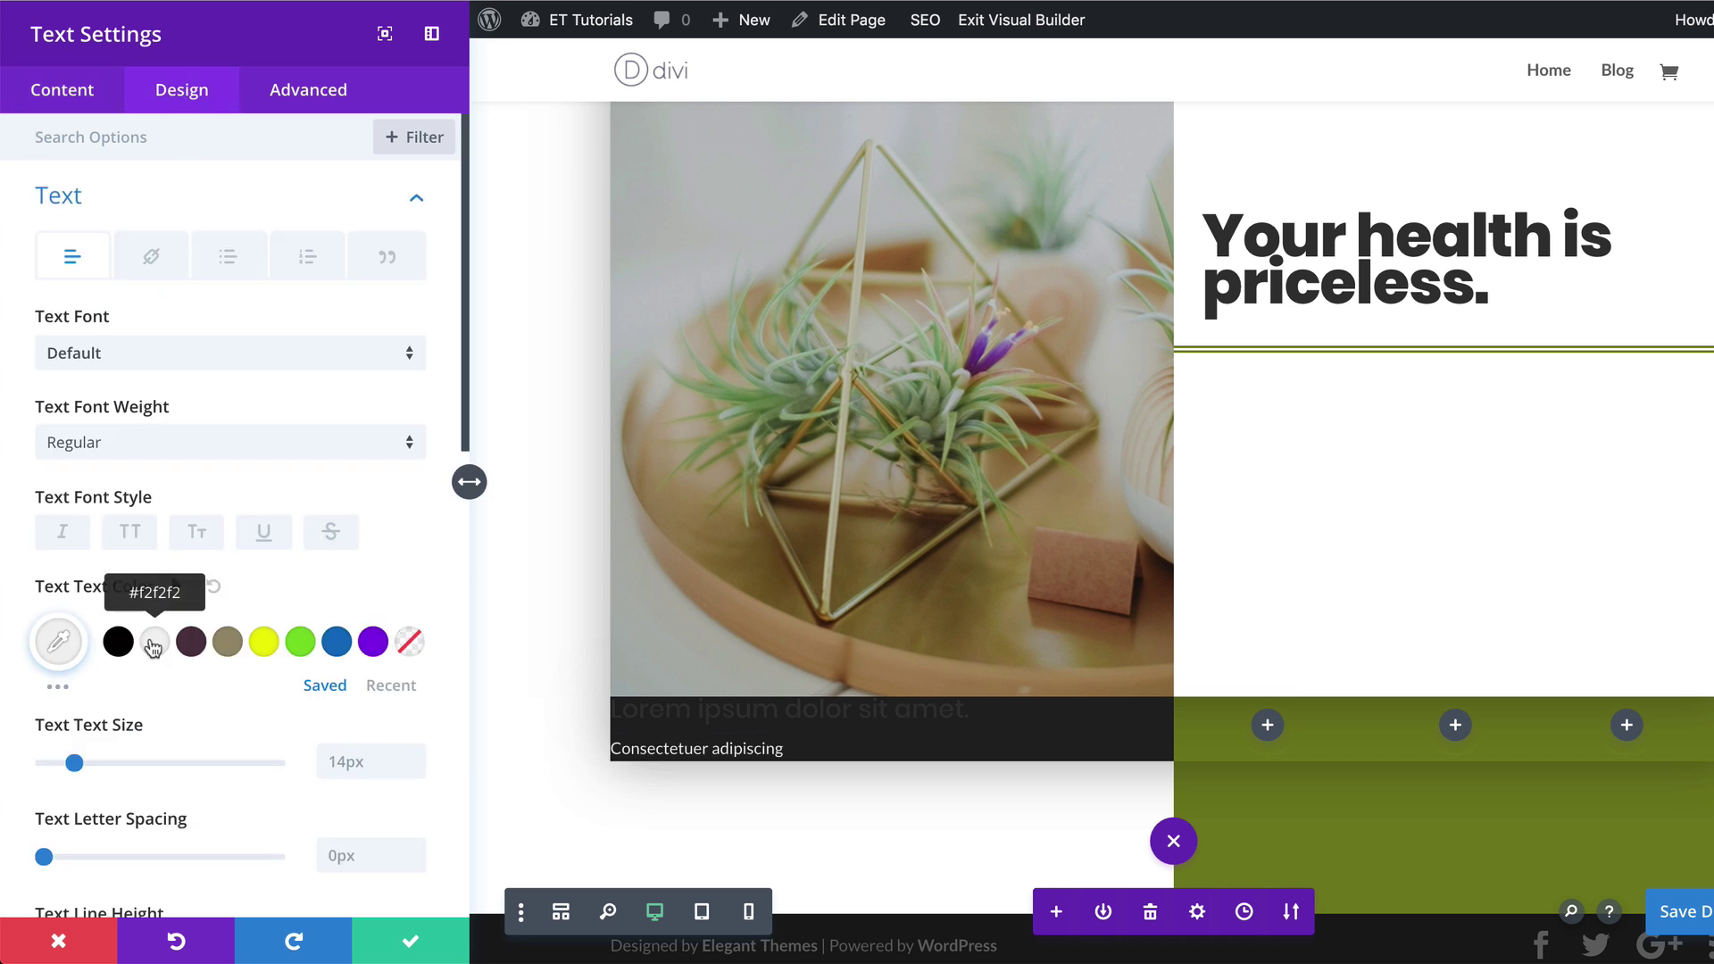
left_click(59, 643)
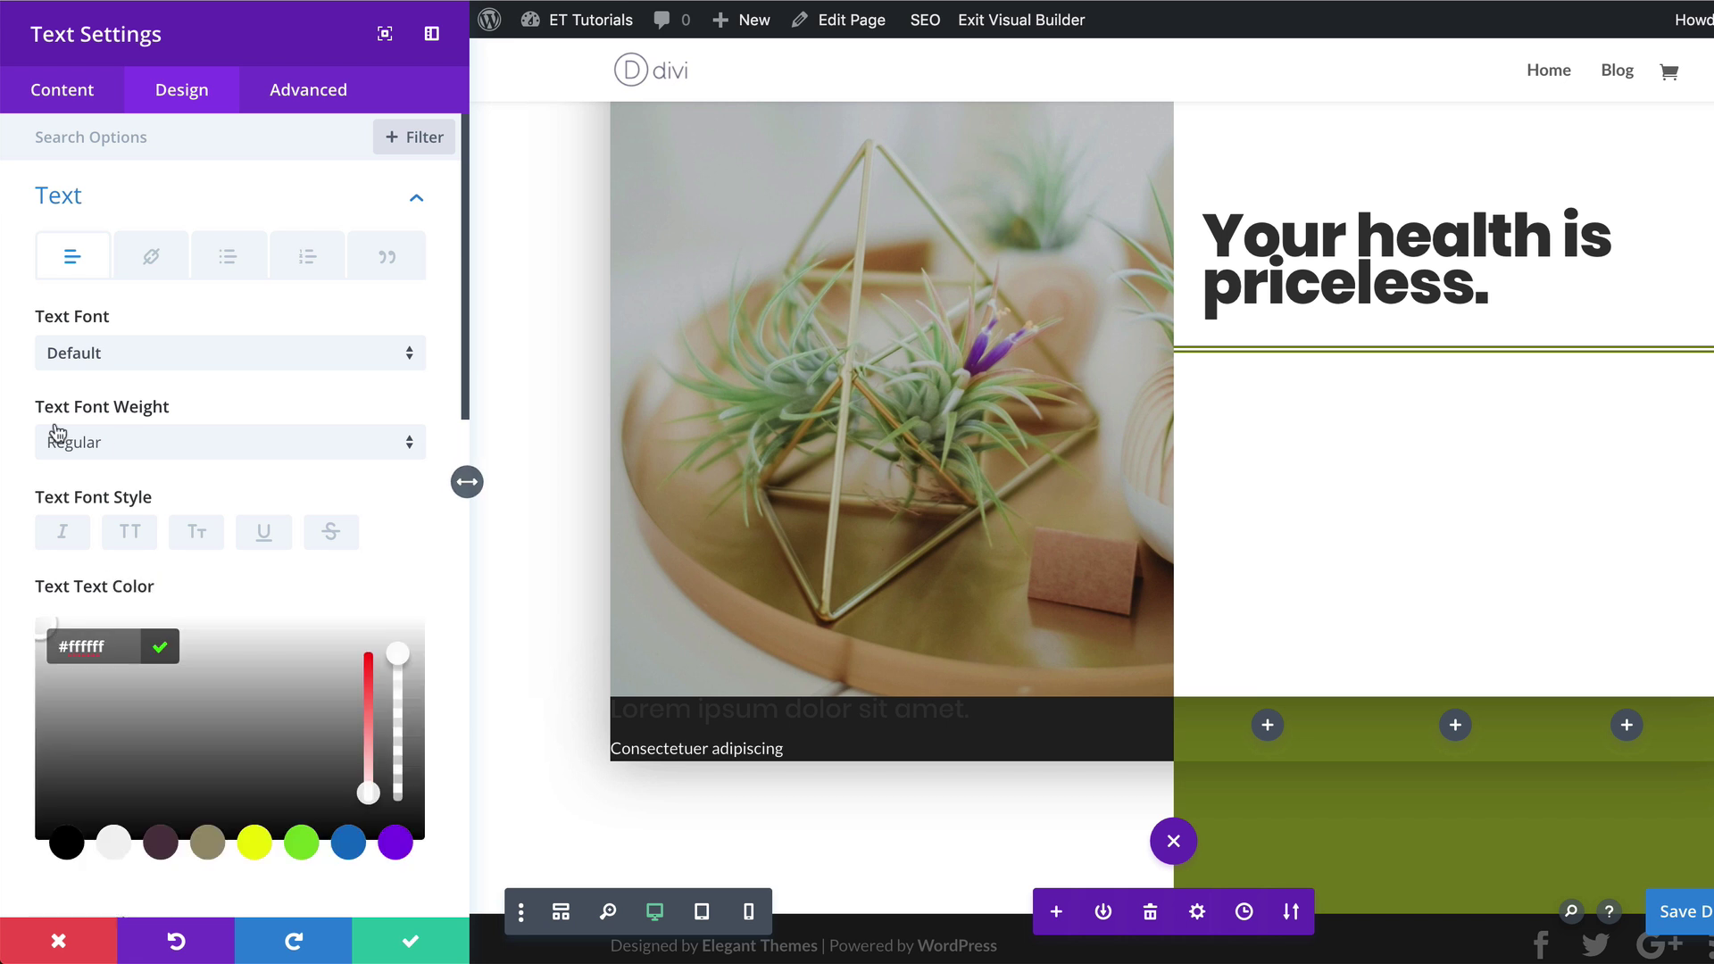
left_click(127, 451)
left_click(126, 459)
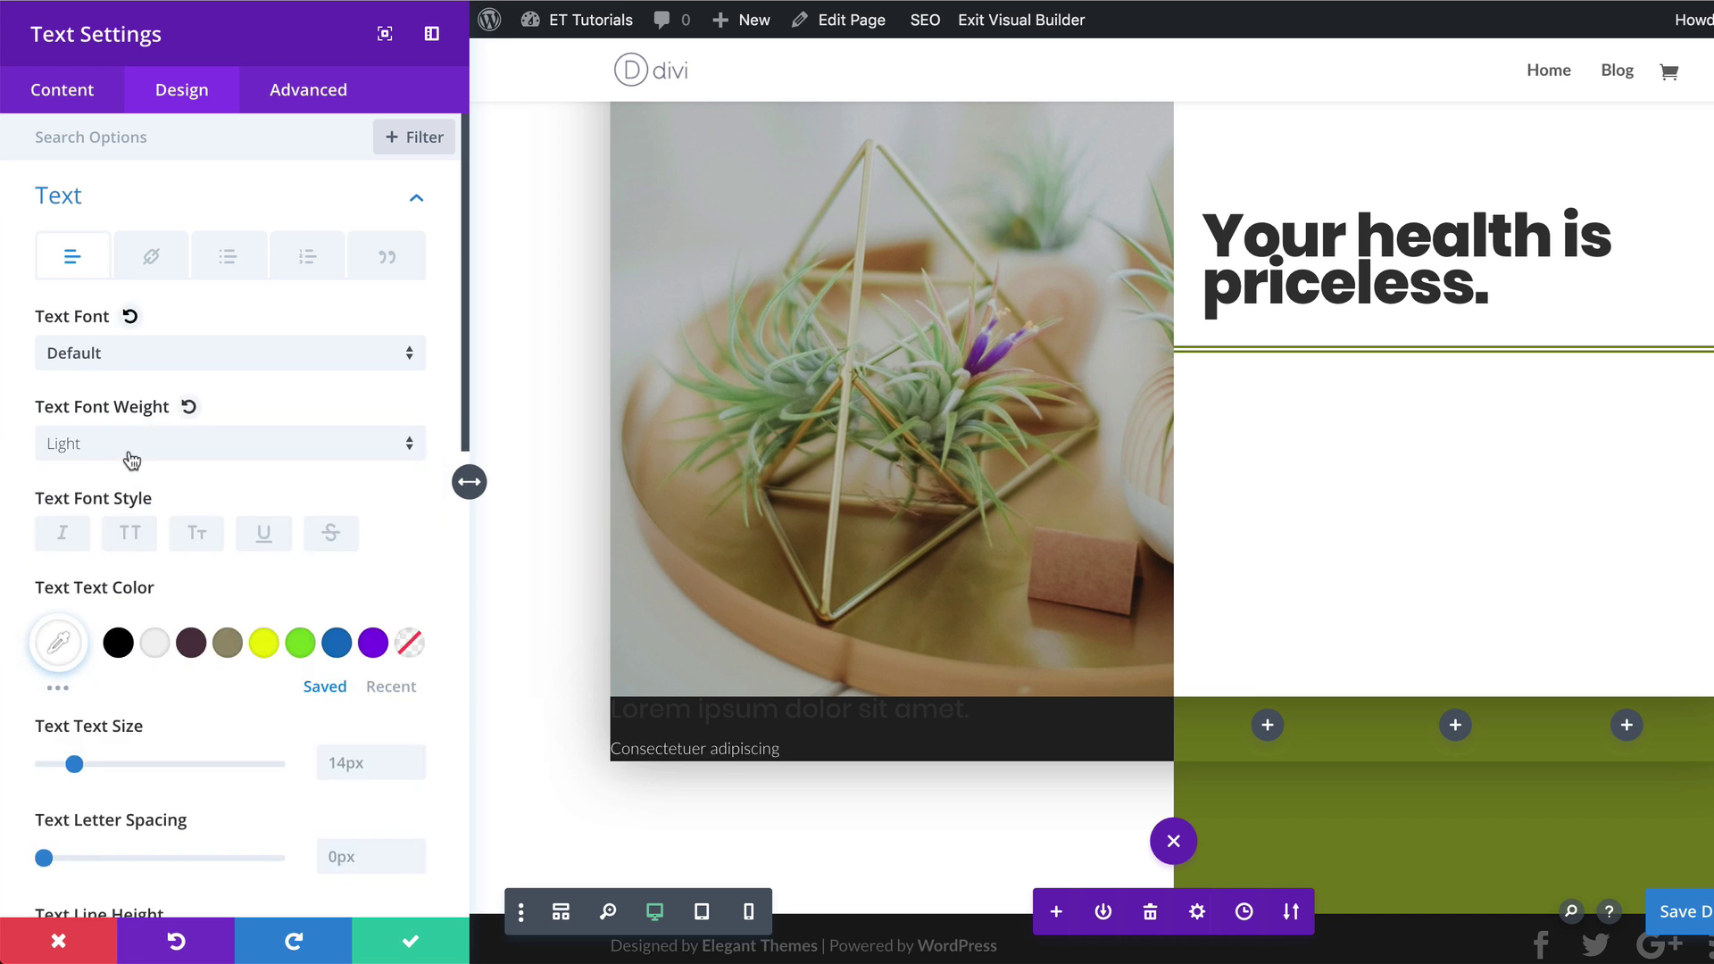
Set the body text size to 18px for desktop, 15px for tablet and 12px for phone.
double_click(341, 767)
type("18")
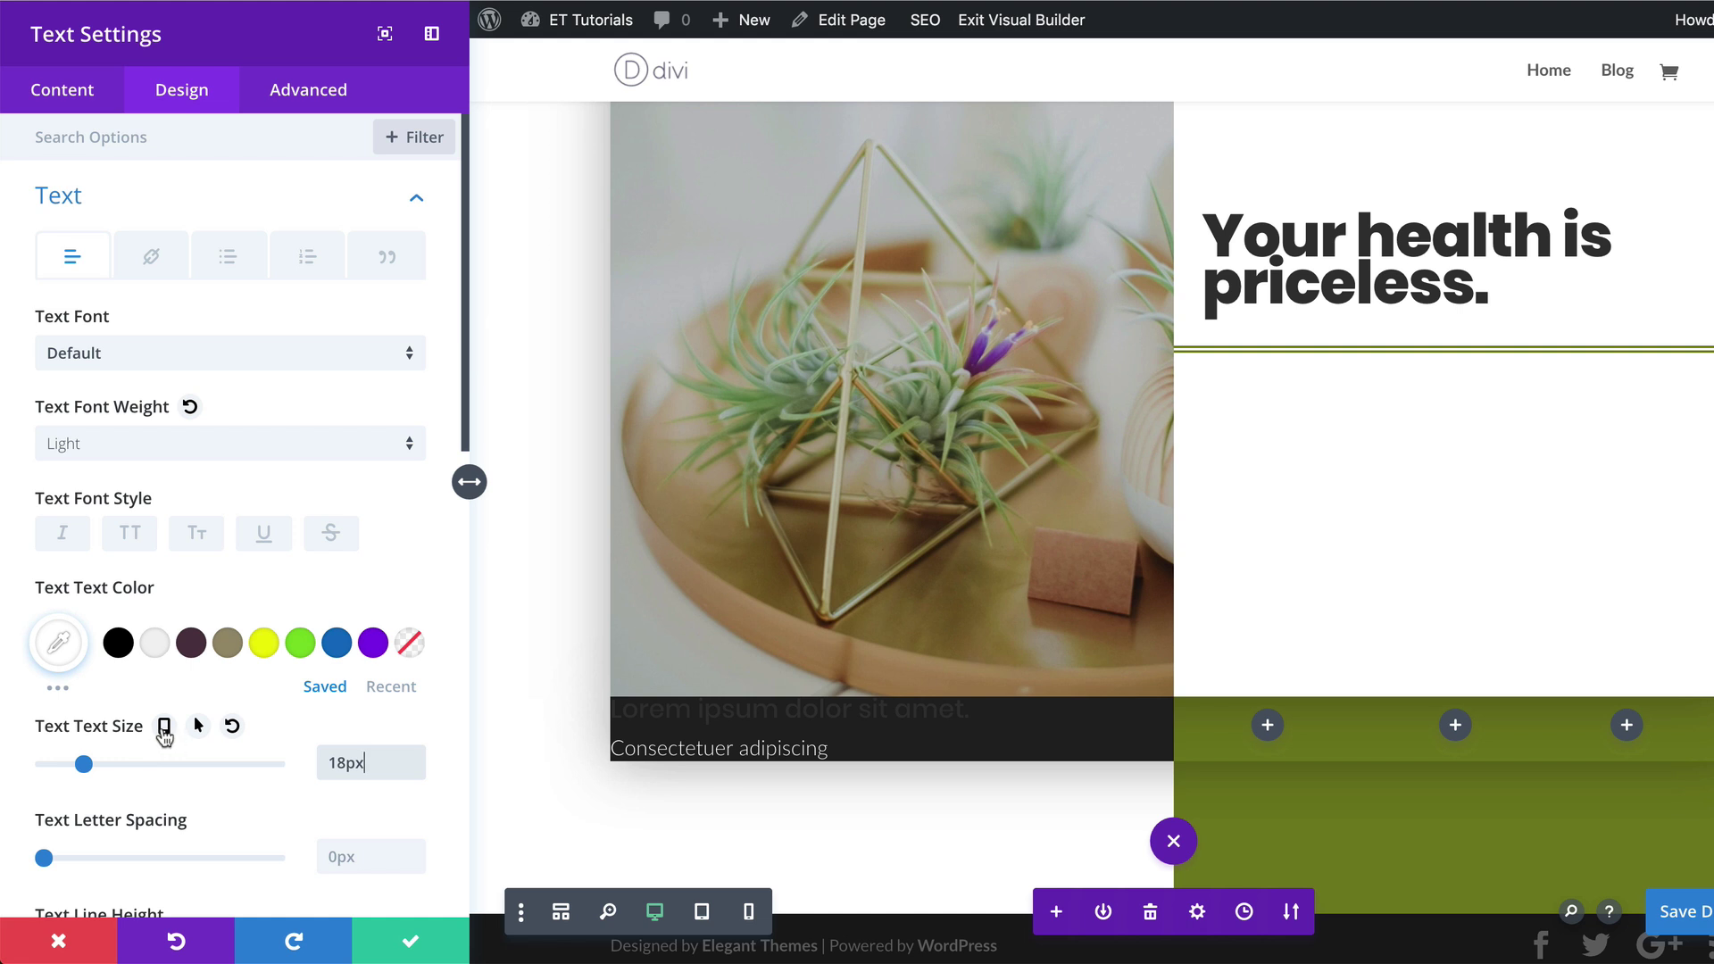
left_click(164, 730)
left_click(247, 770)
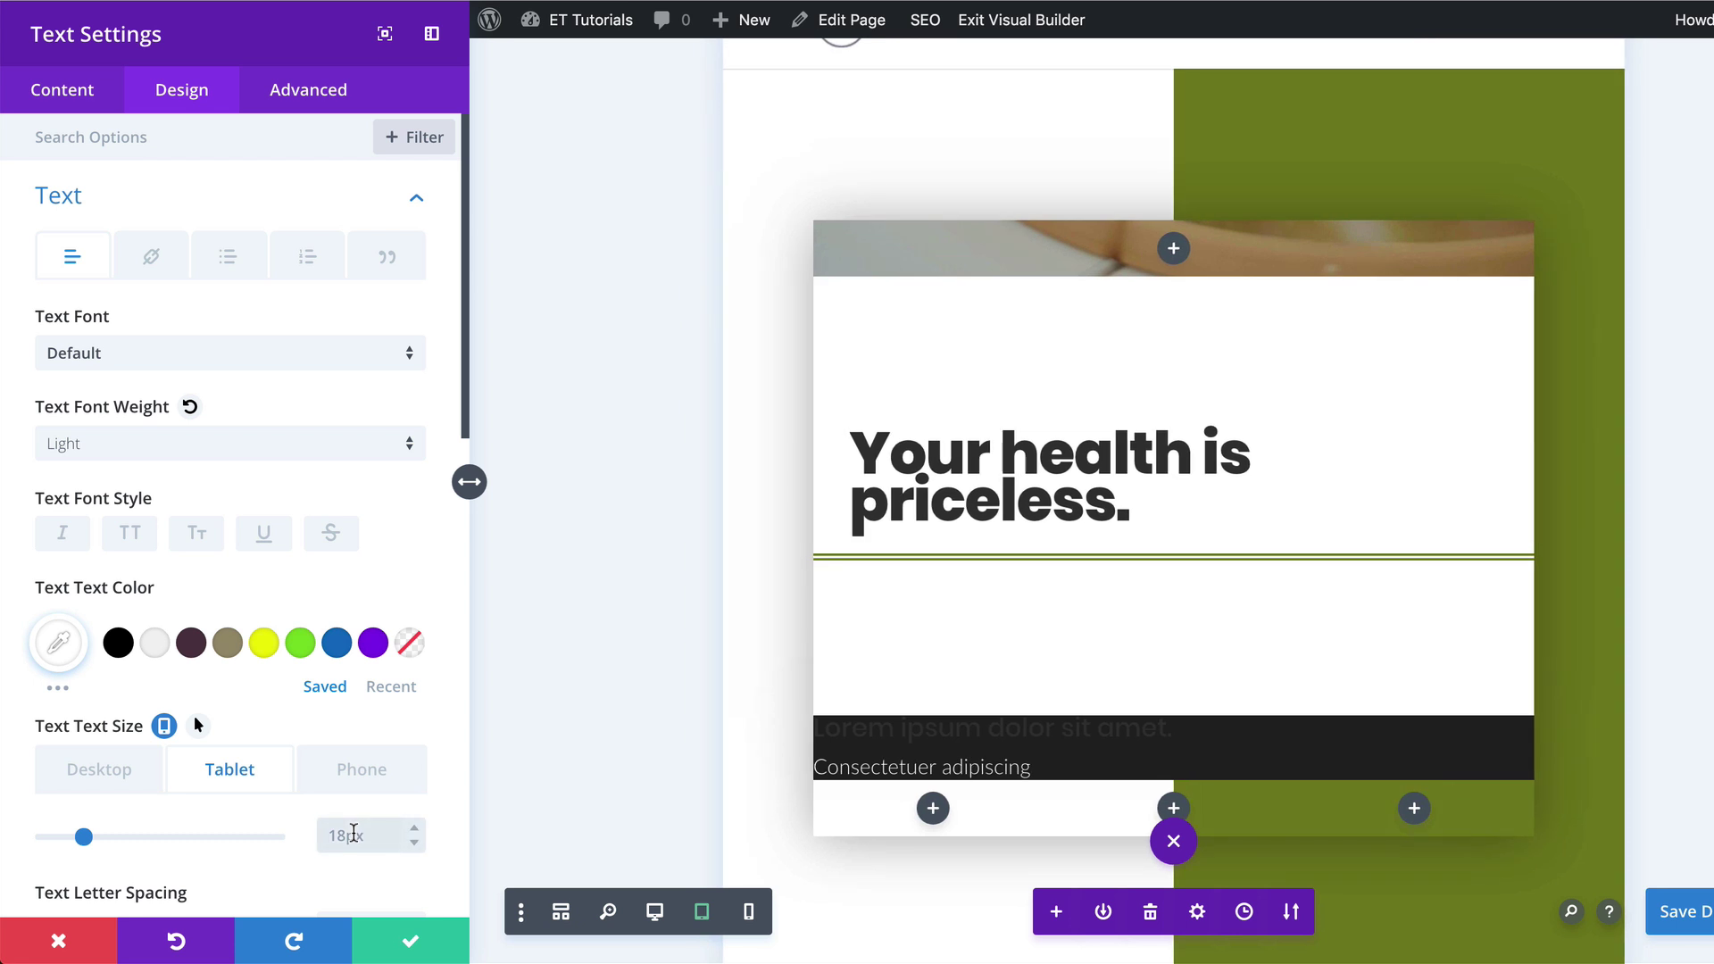
double_click(353, 832)
type("15")
left_click(382, 769)
left_click(343, 836)
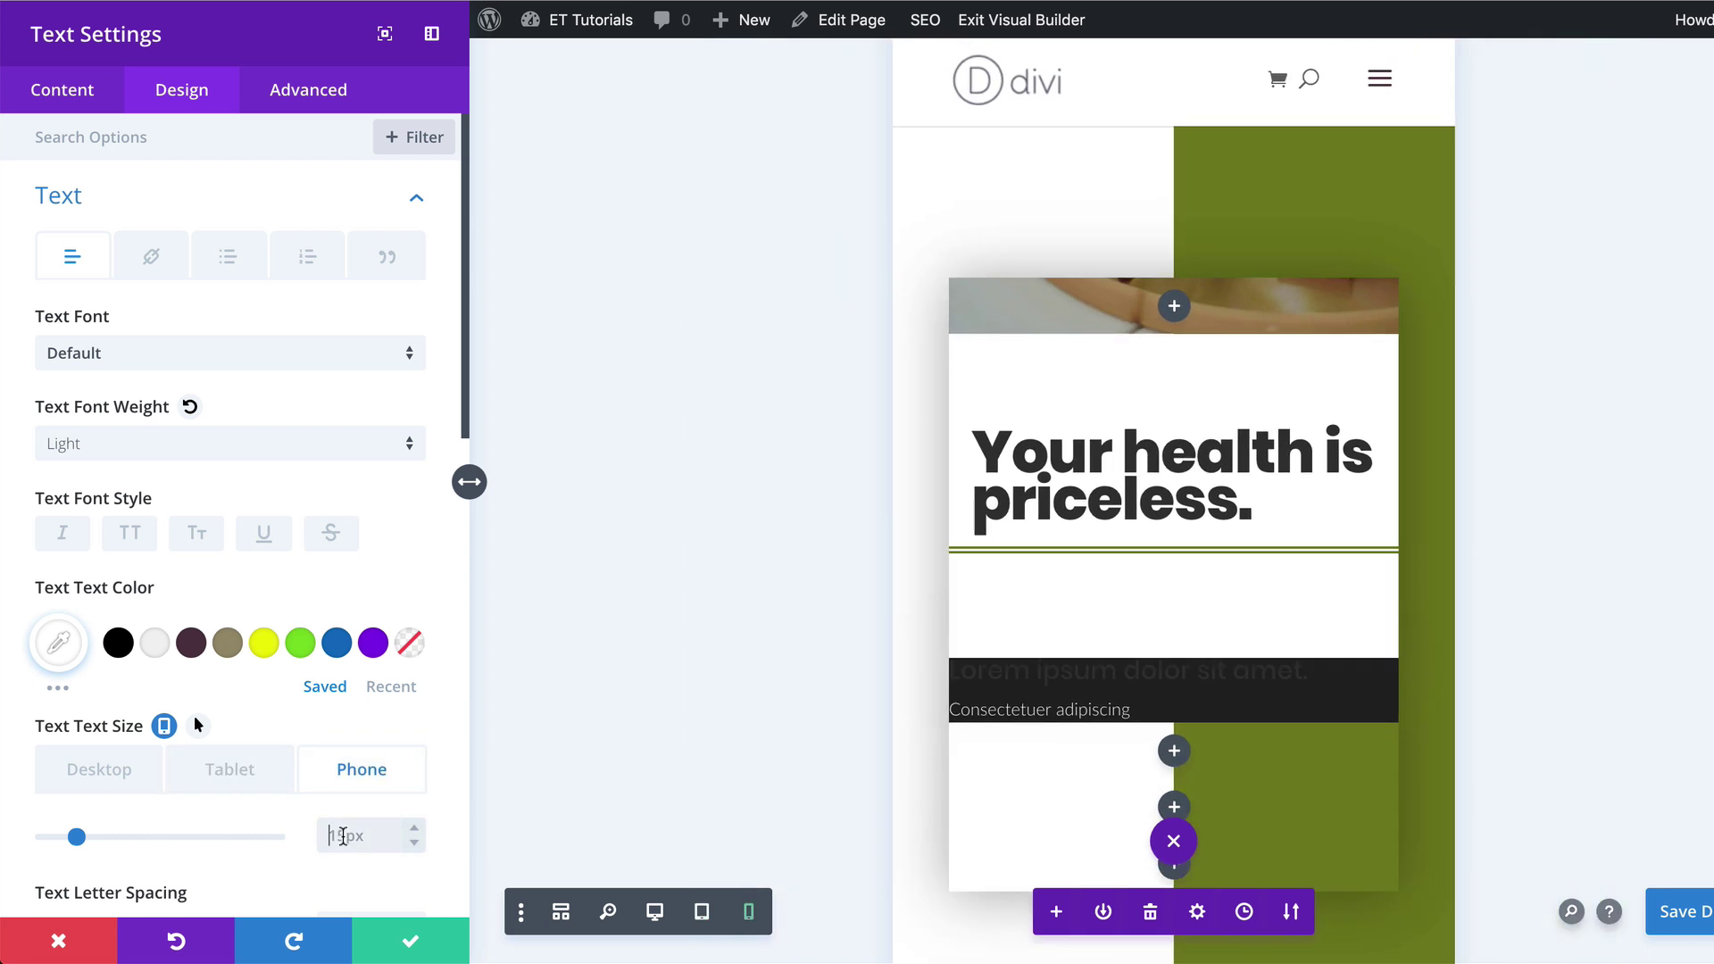
type("12px")
Set the desktop body text line height to 1em and switch the module's overall text color to Light.
scroll(202, 776, "down", 2)
scroll(196, 765, "down", 4)
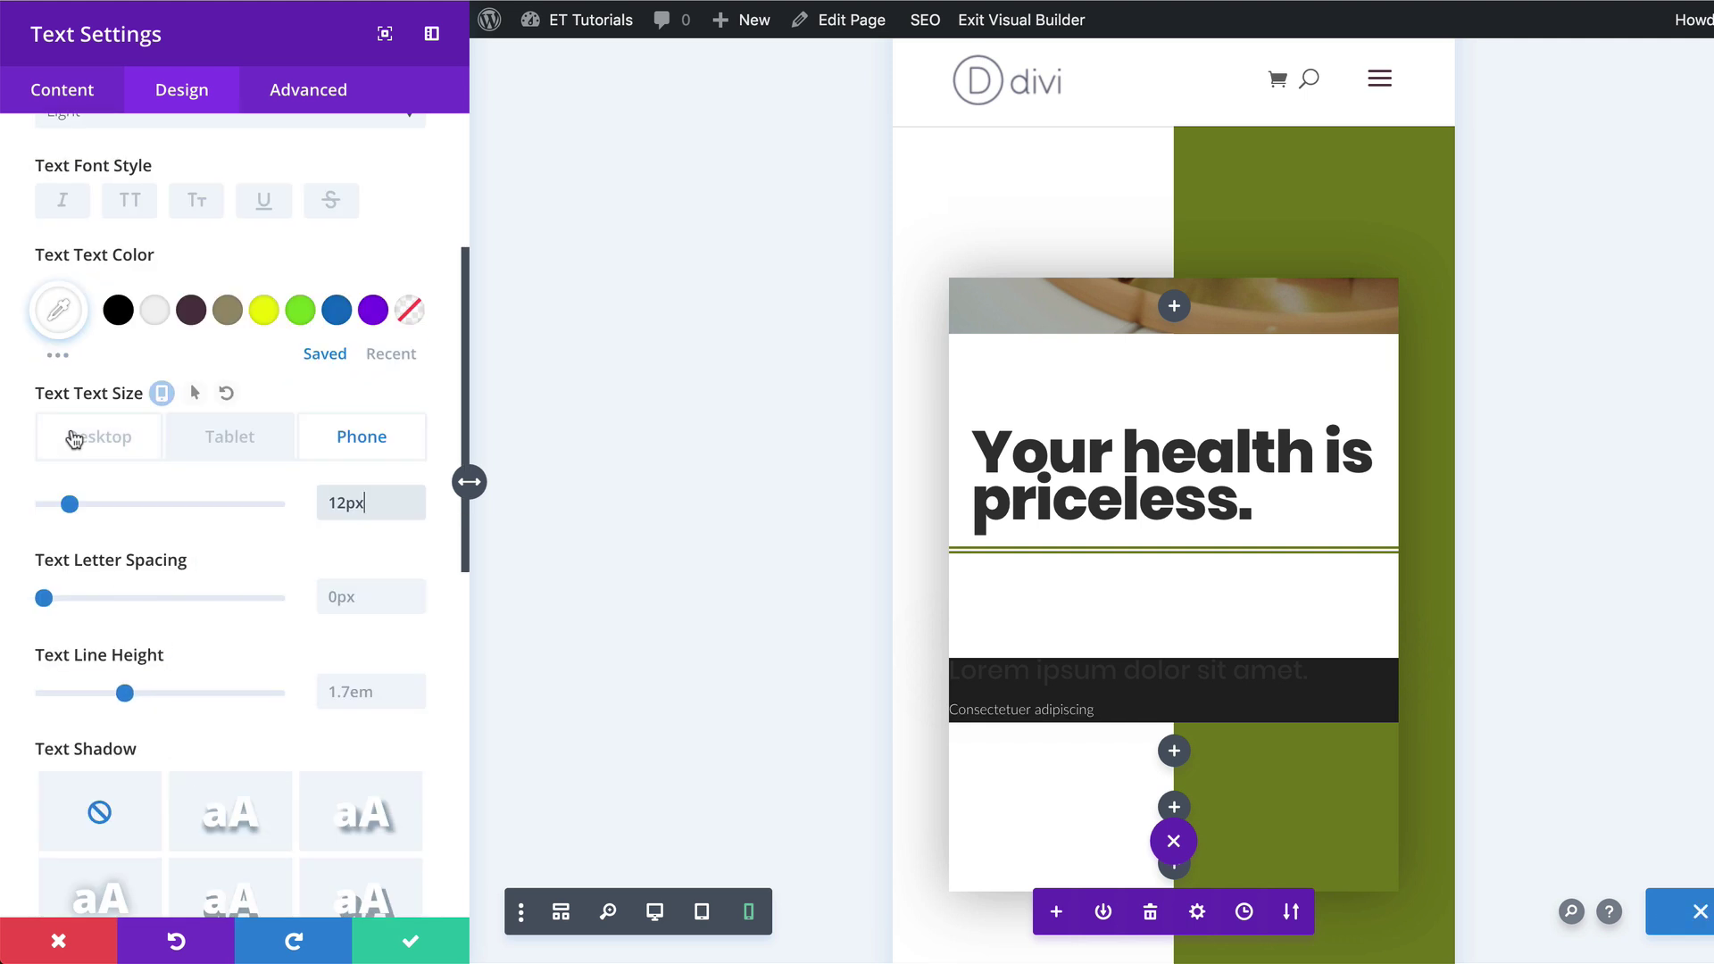
left_click(74, 438)
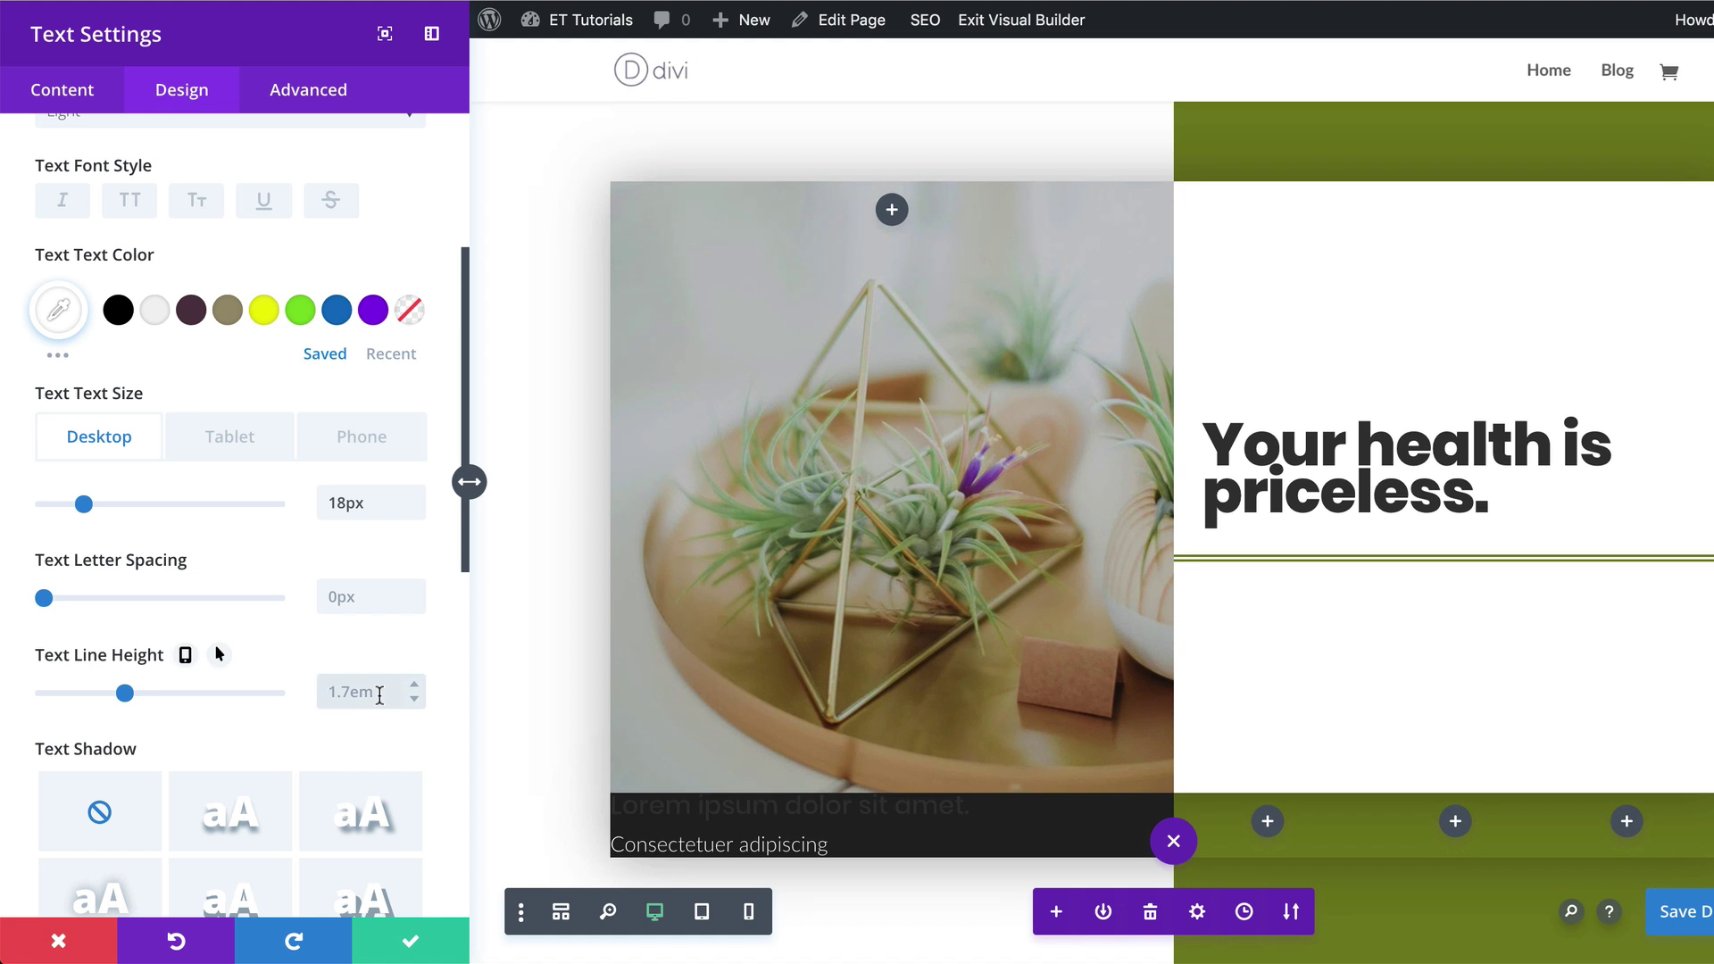
double_click(379, 695)
type("1em")
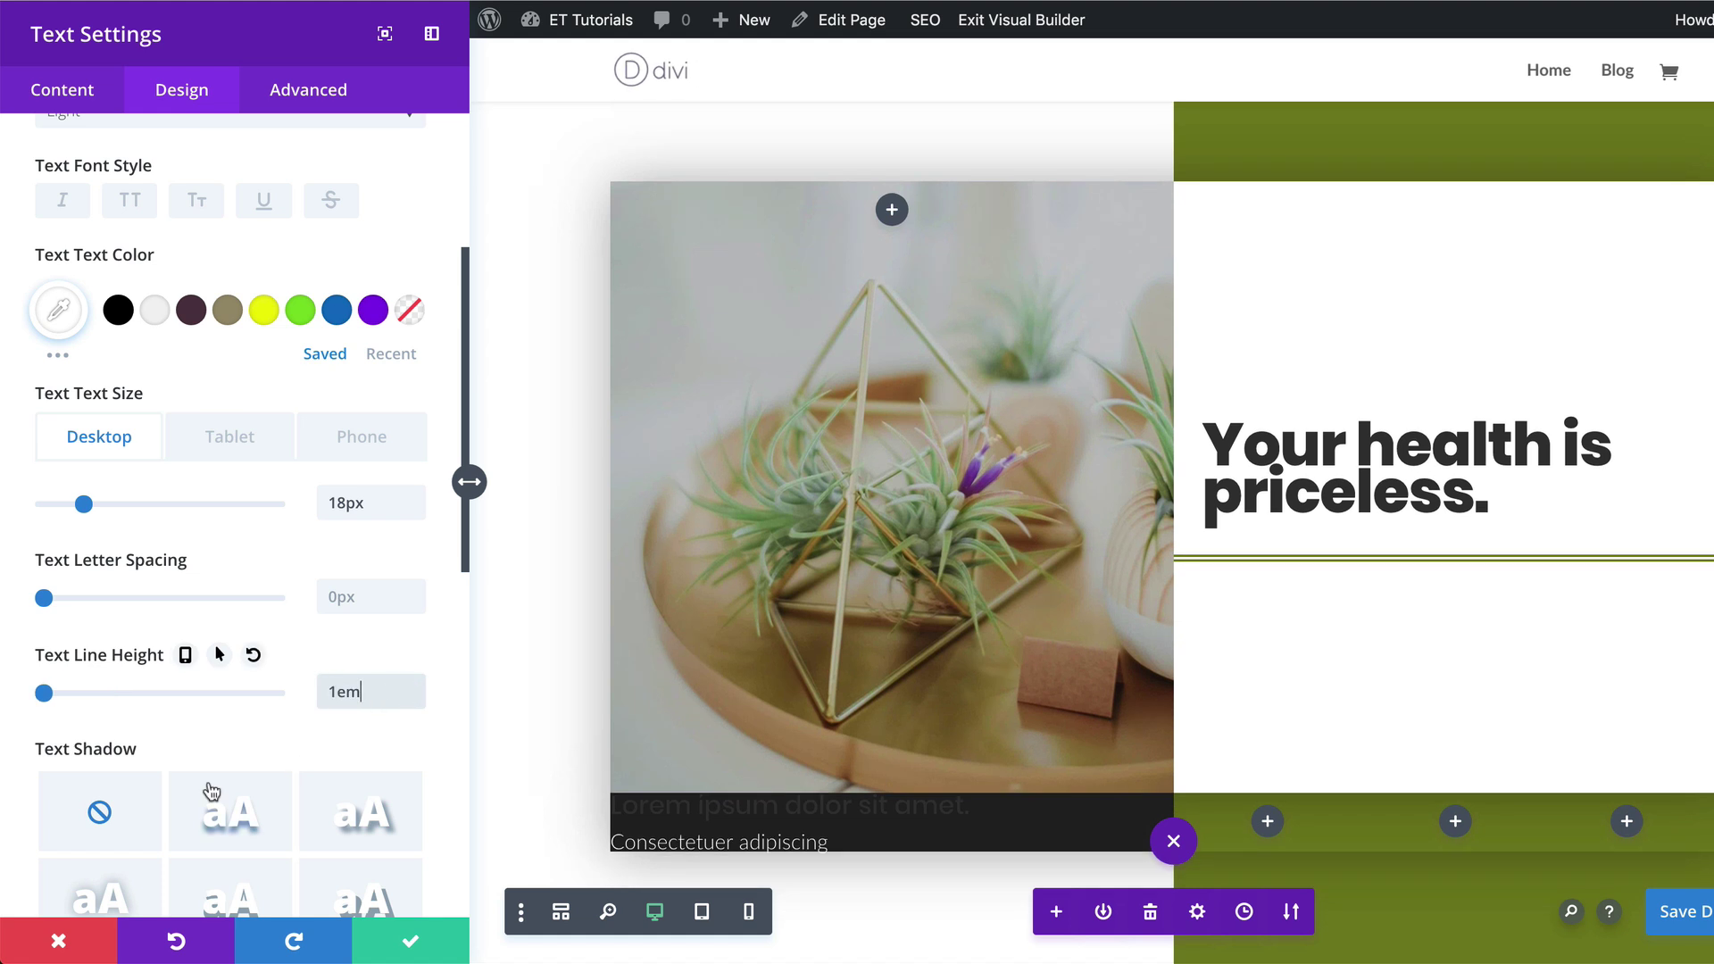
scroll(214, 790, "down", 5)
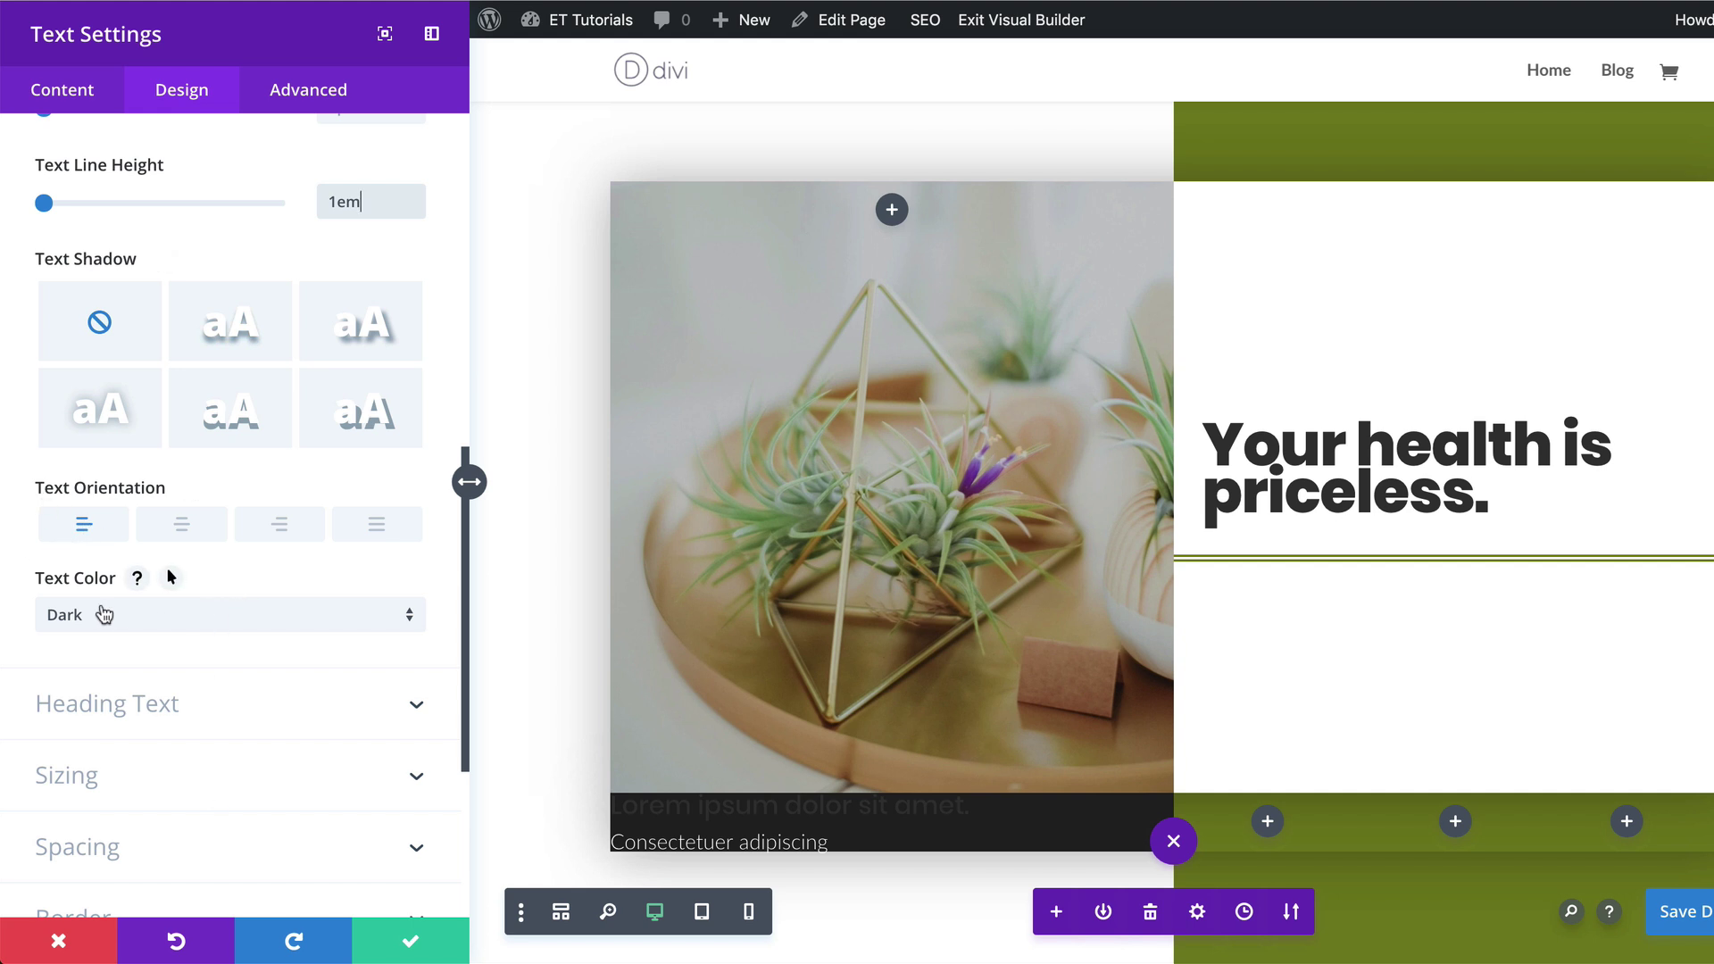
left_click(145, 618)
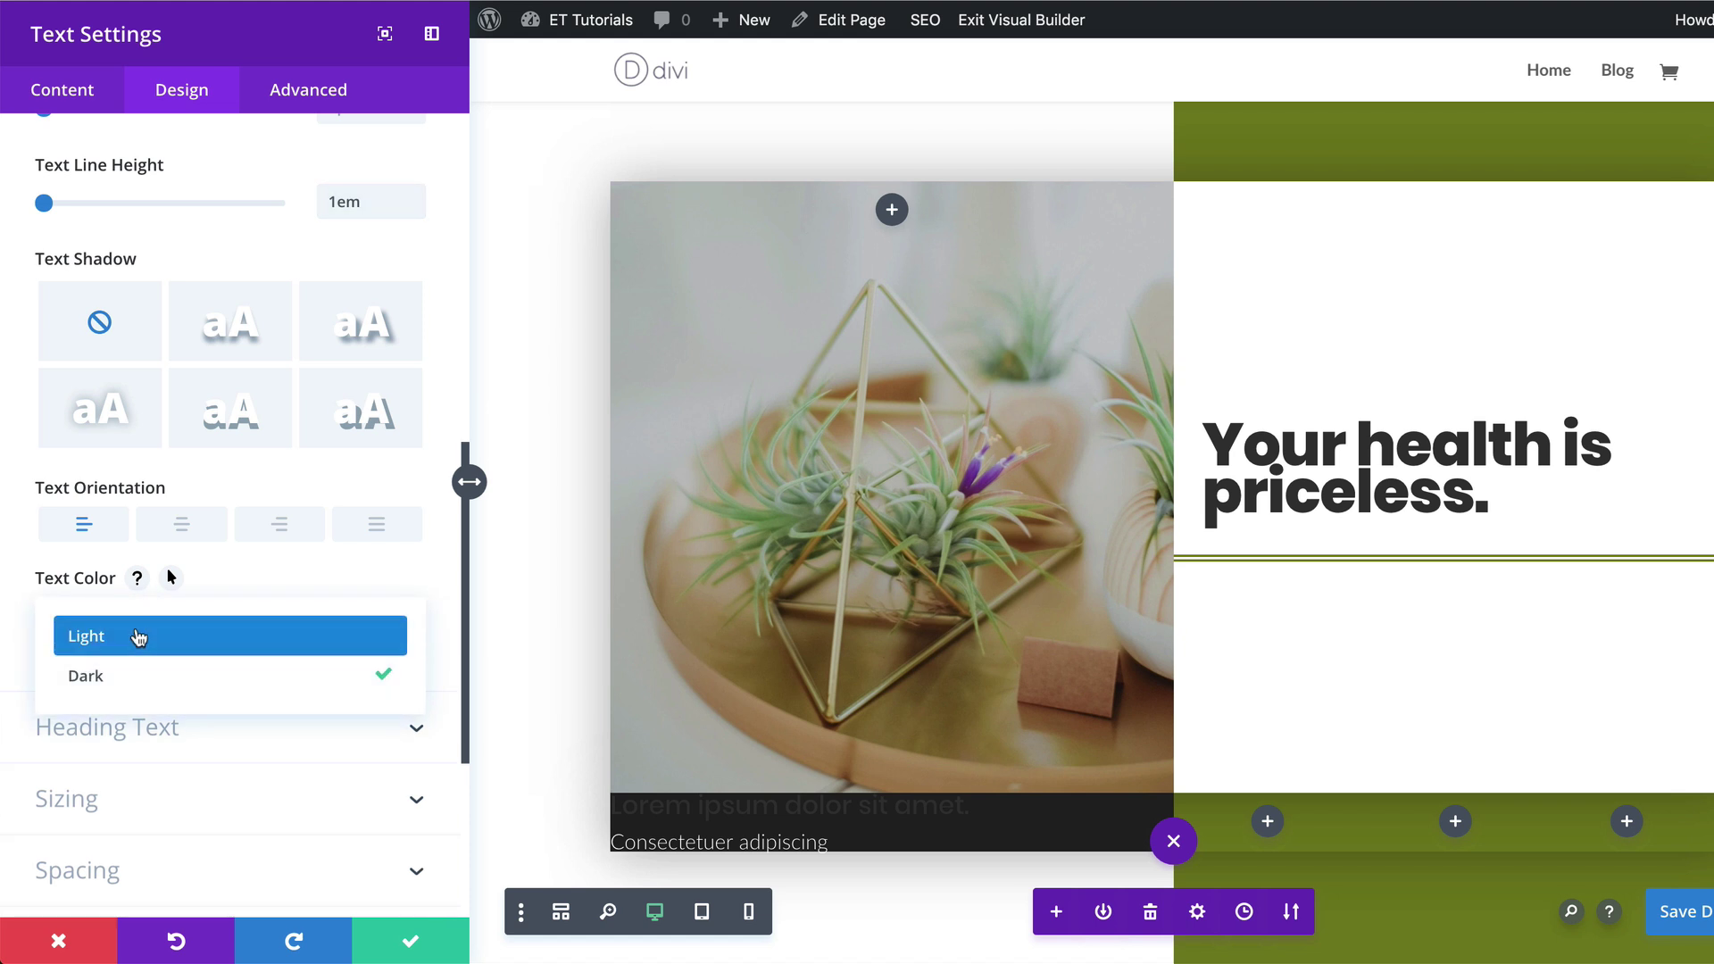
left_click(136, 636)
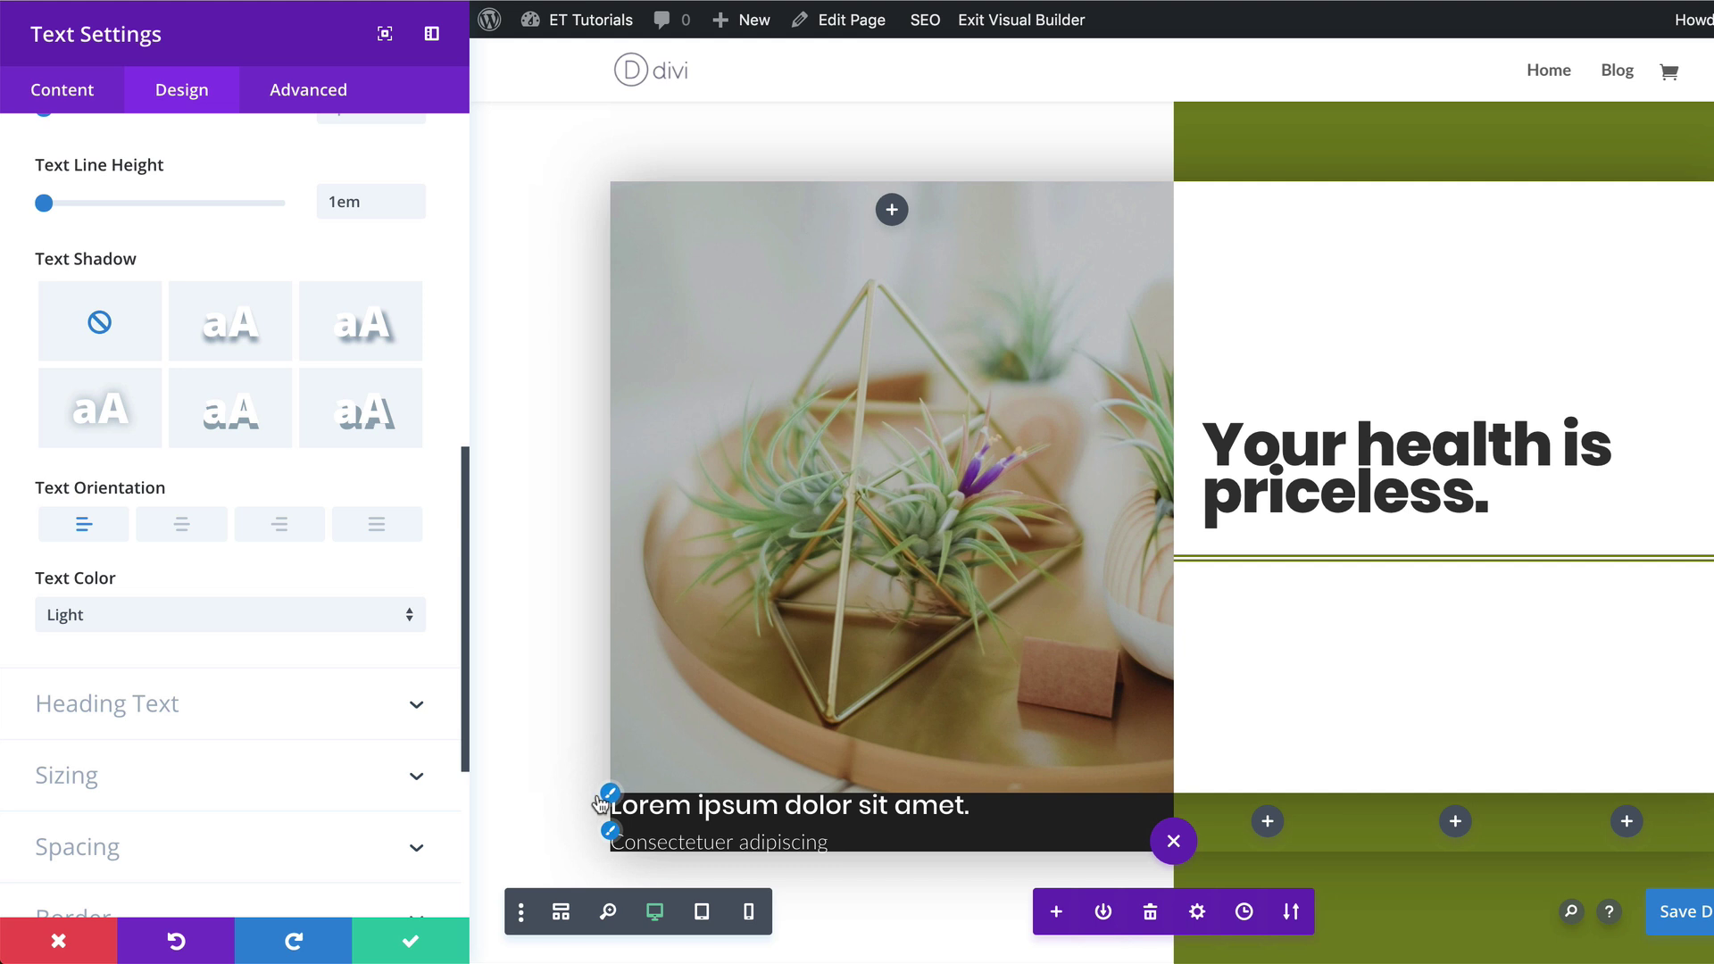
Set the module's Heading 3 text size to 25px for desktop.
left_click(611, 793)
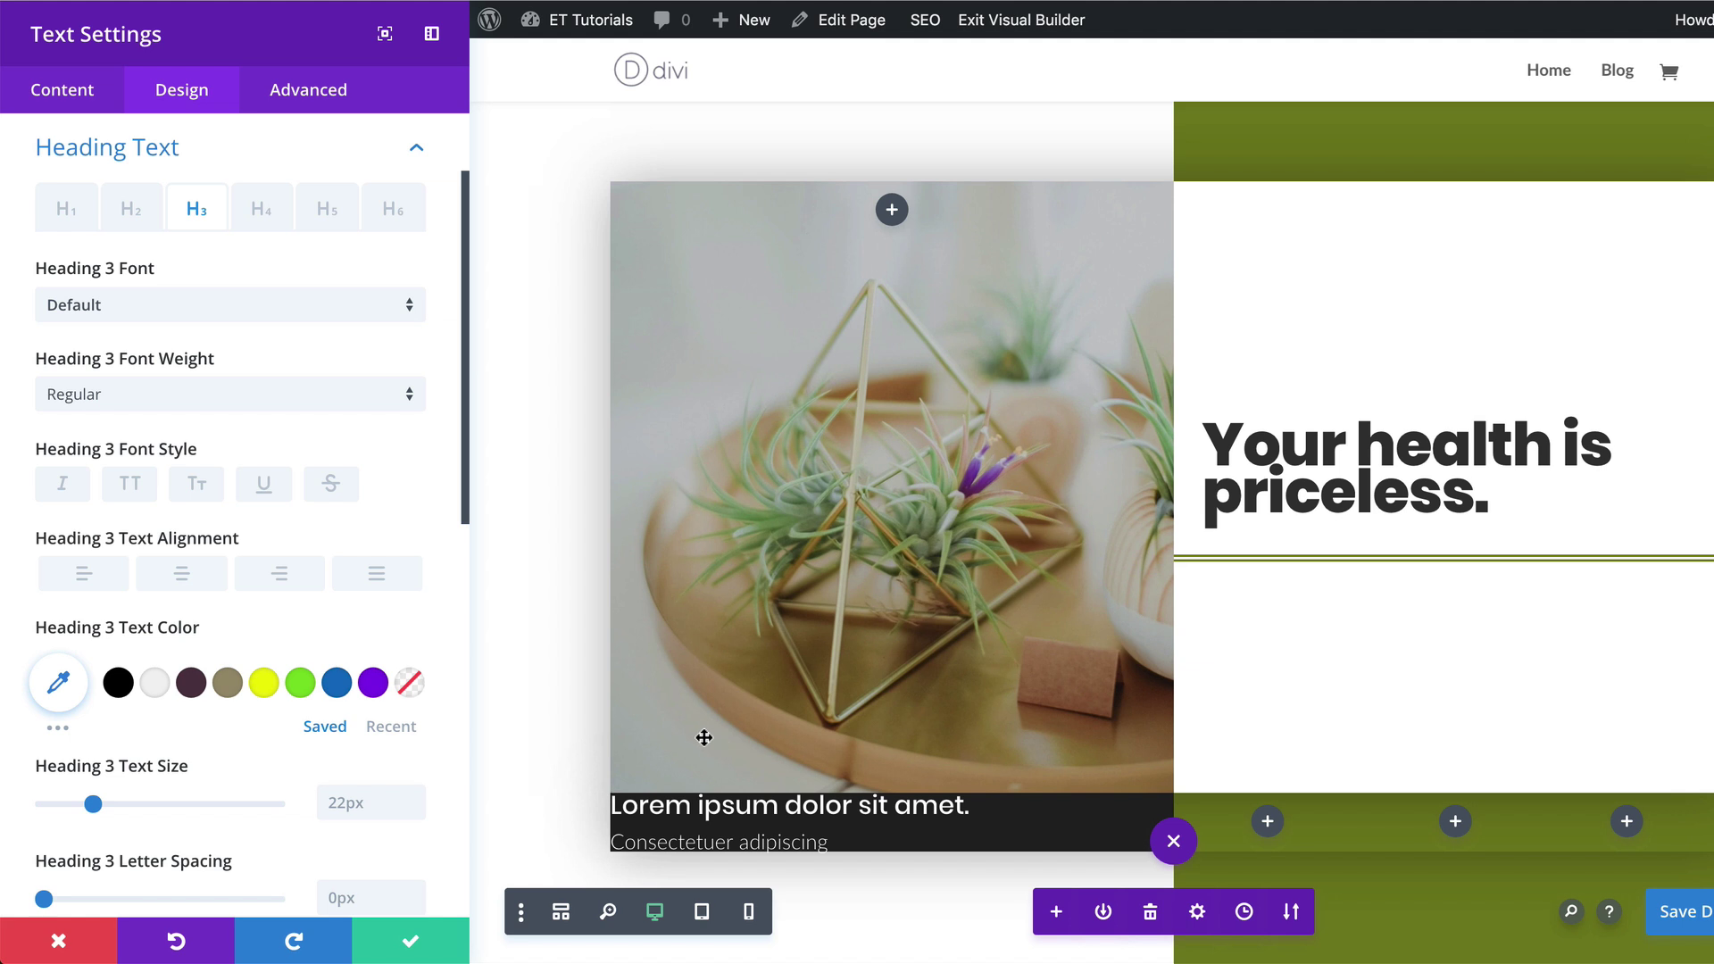
scroll(375, 790, "down", 2)
left_click(339, 679)
type("25")
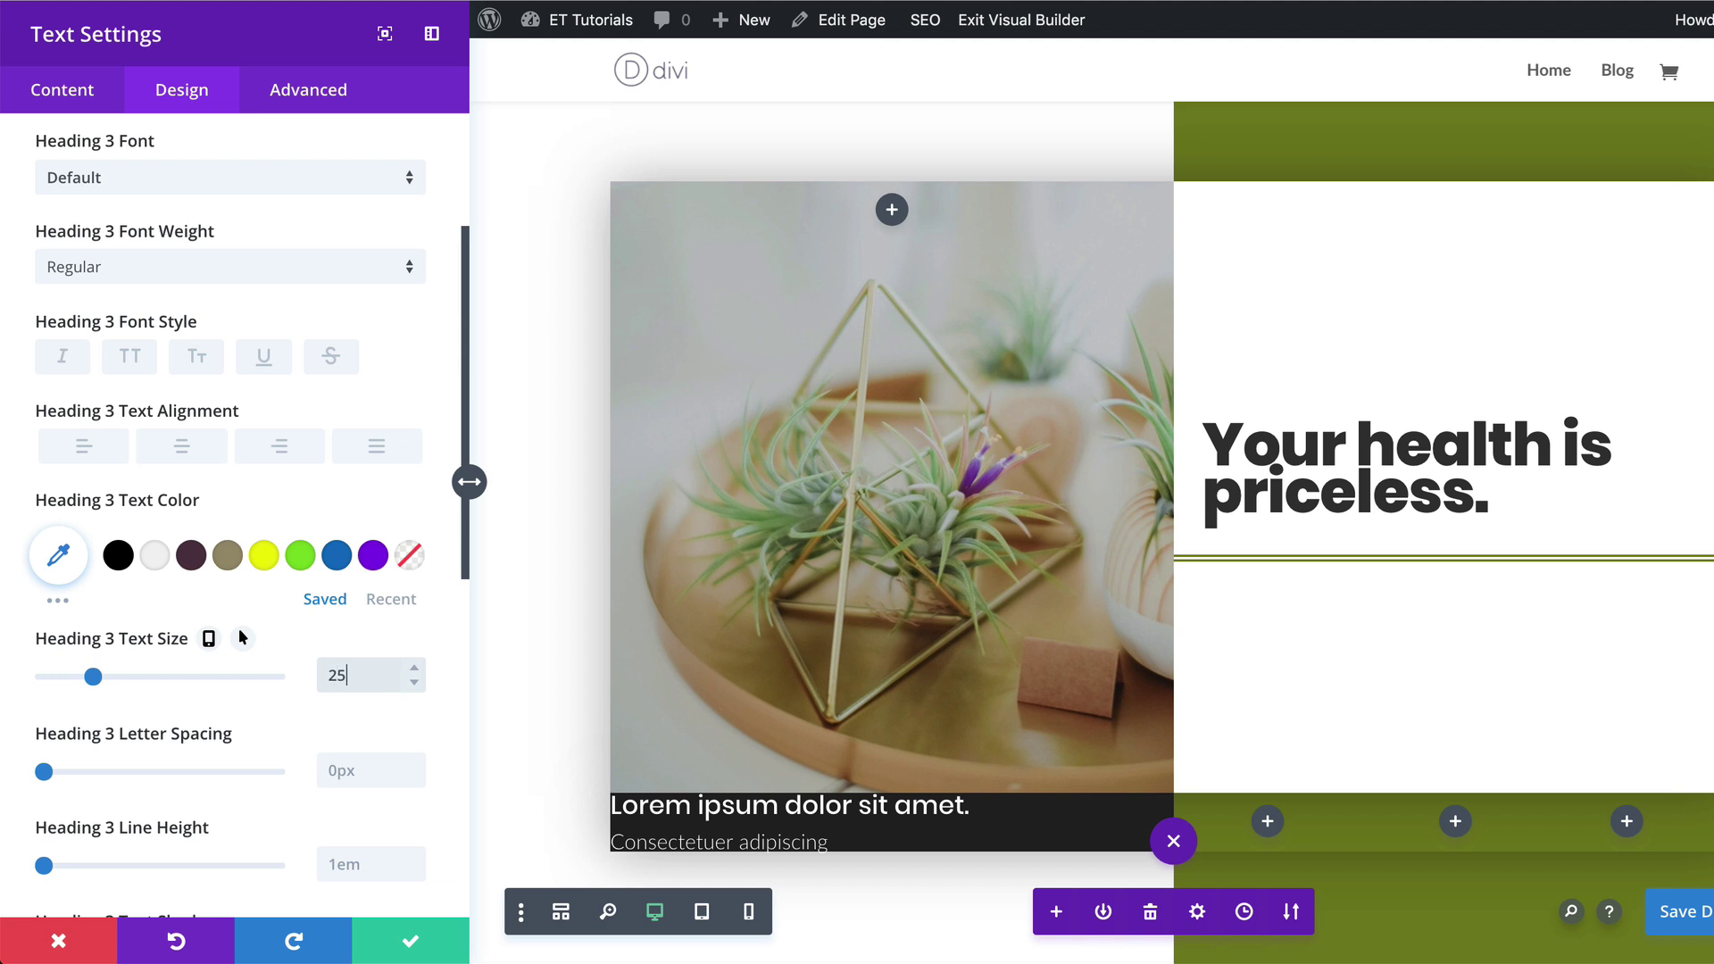
key("Return")
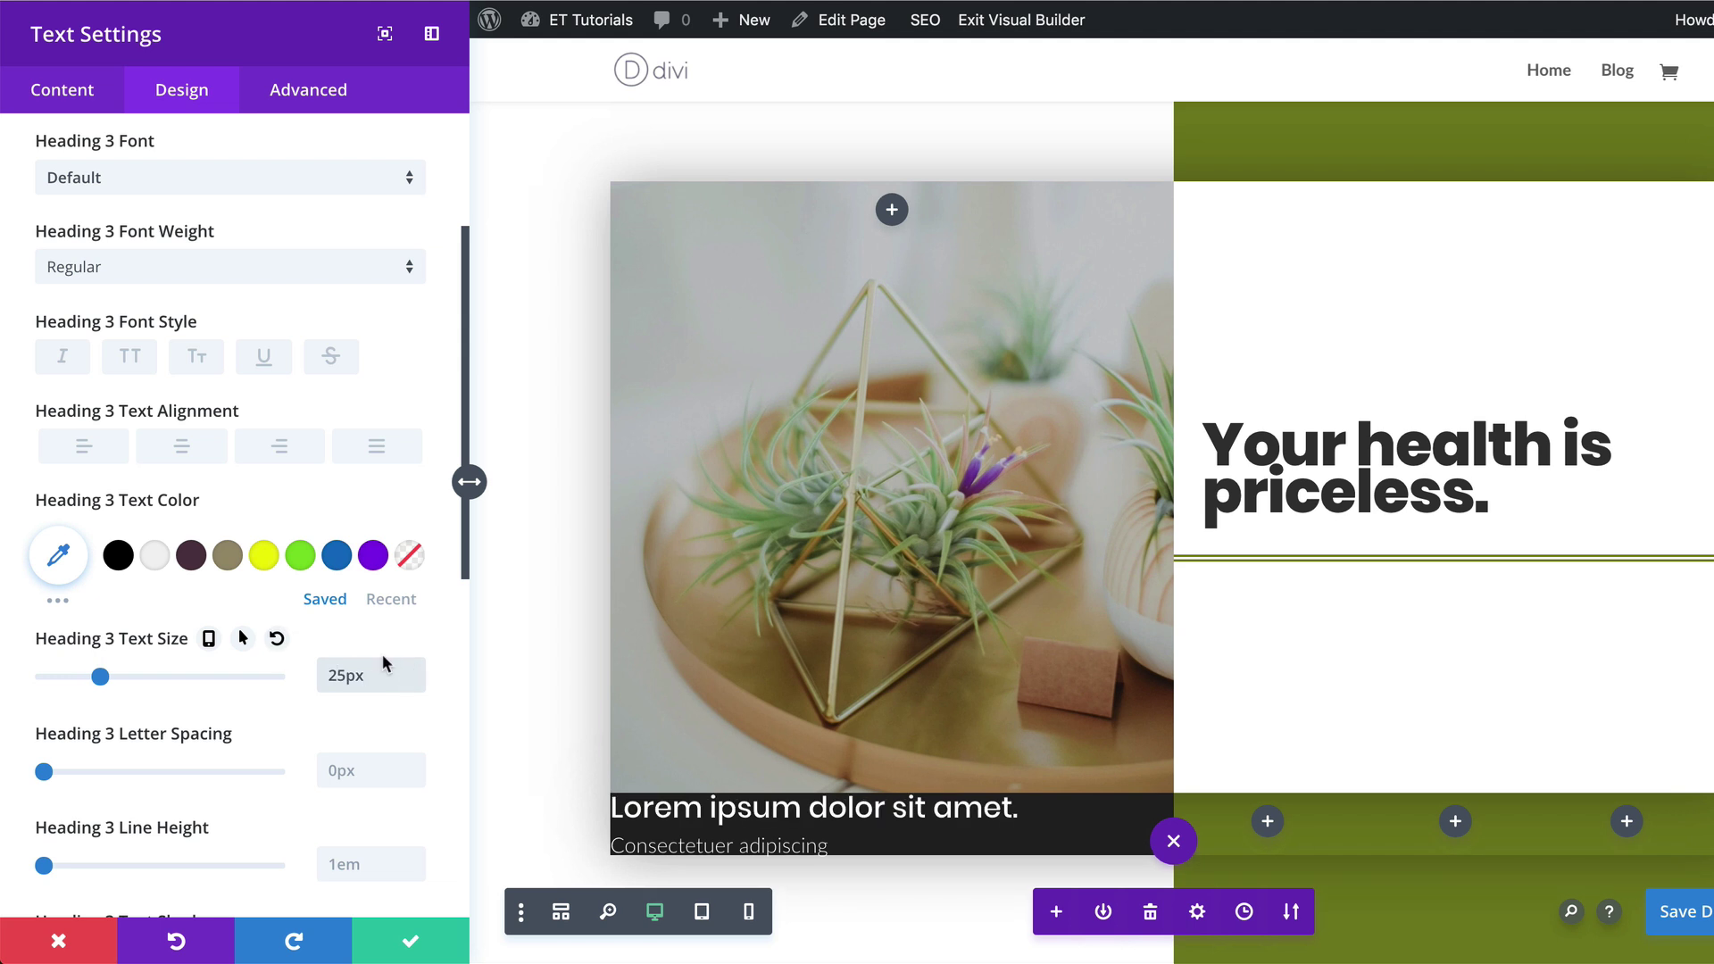
Enable responsive Heading 3 text sizes and set 20px for tablet and 18px for phone.
left_click(209, 639)
left_click(239, 696)
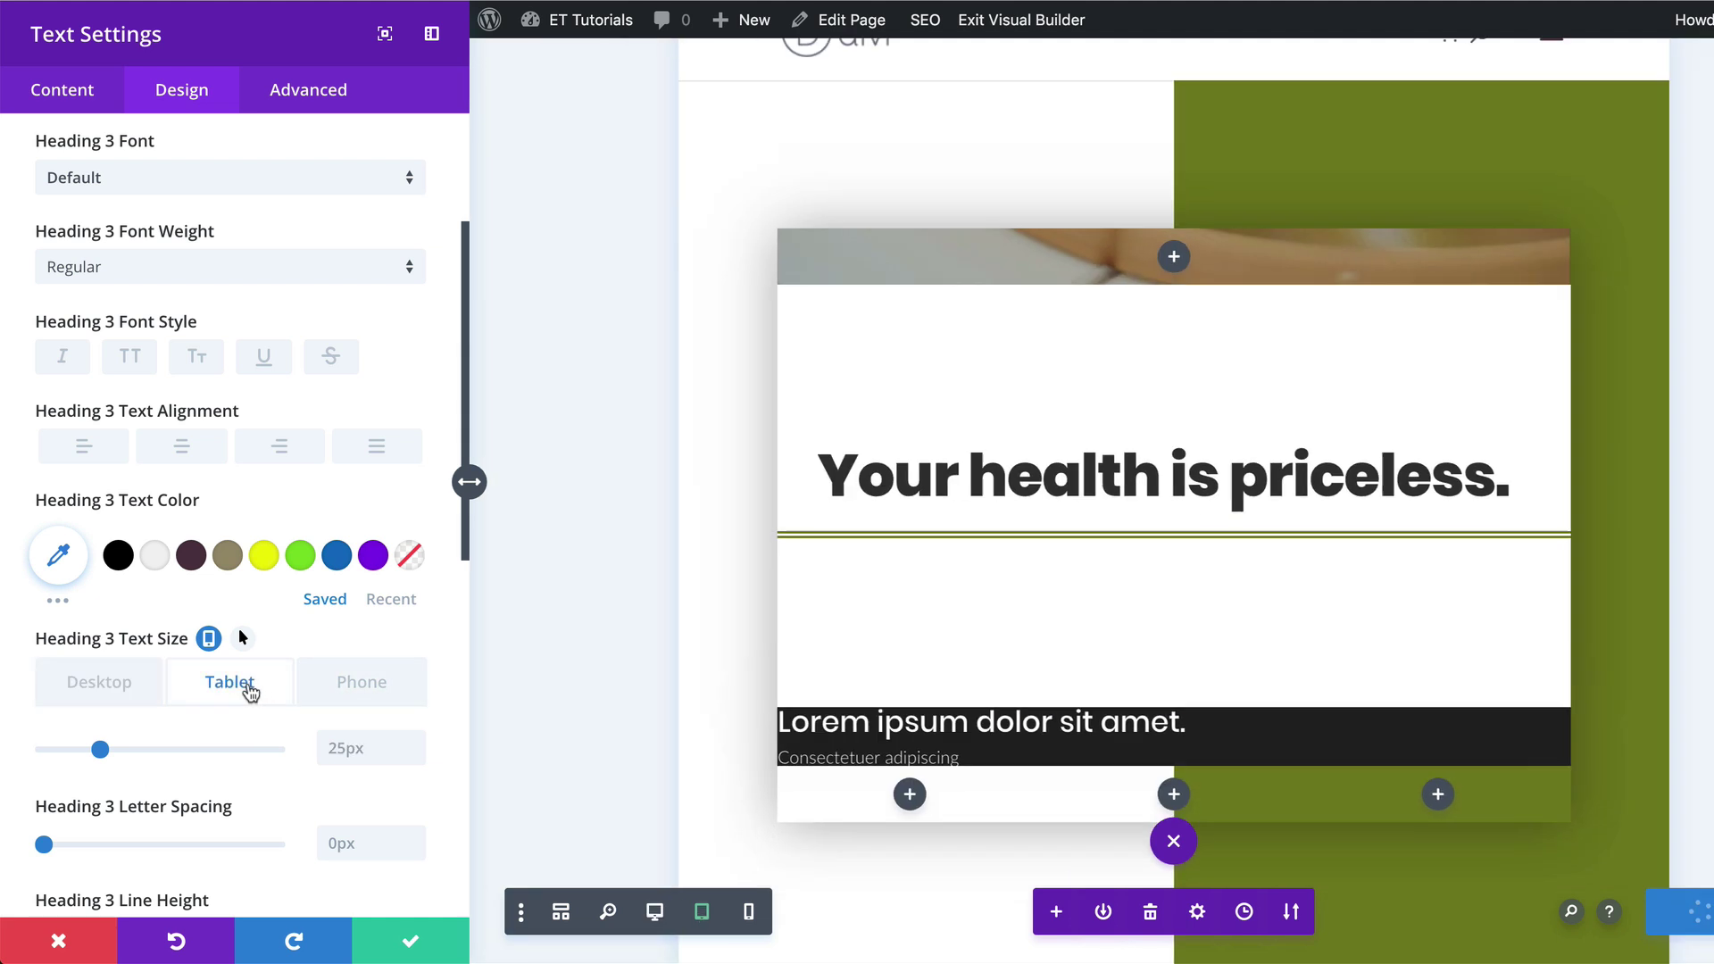
left_click(357, 749)
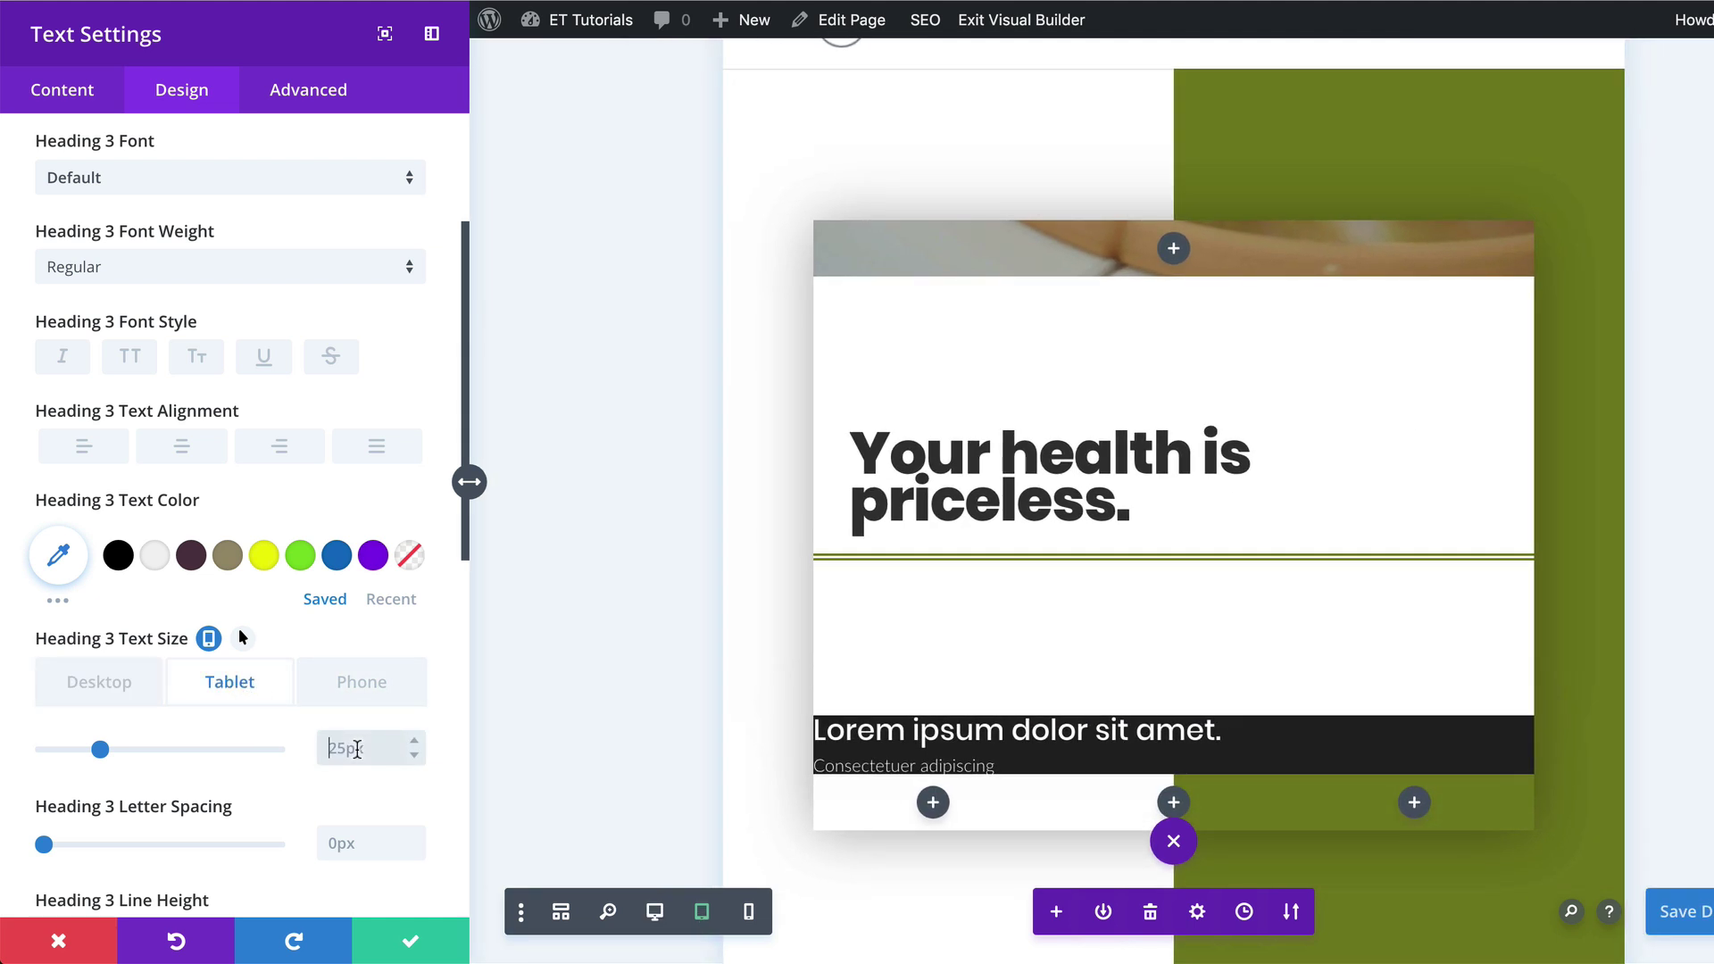
double_click(357, 748)
type("20")
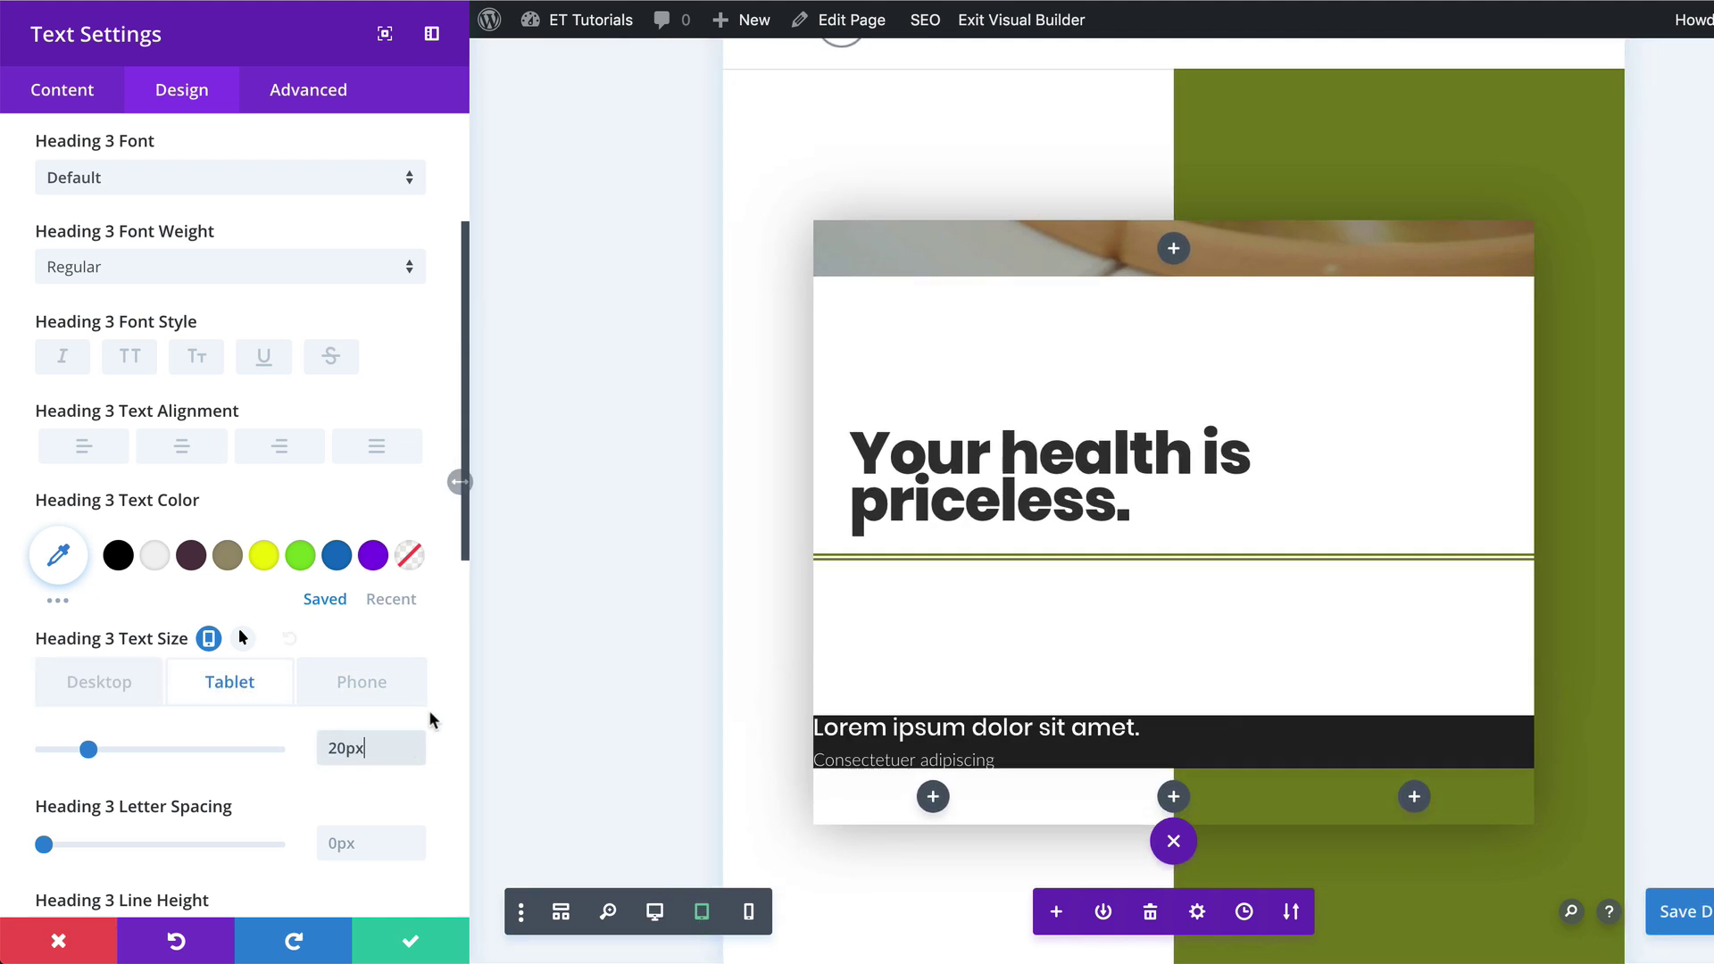
left_click(371, 692)
left_click(351, 745)
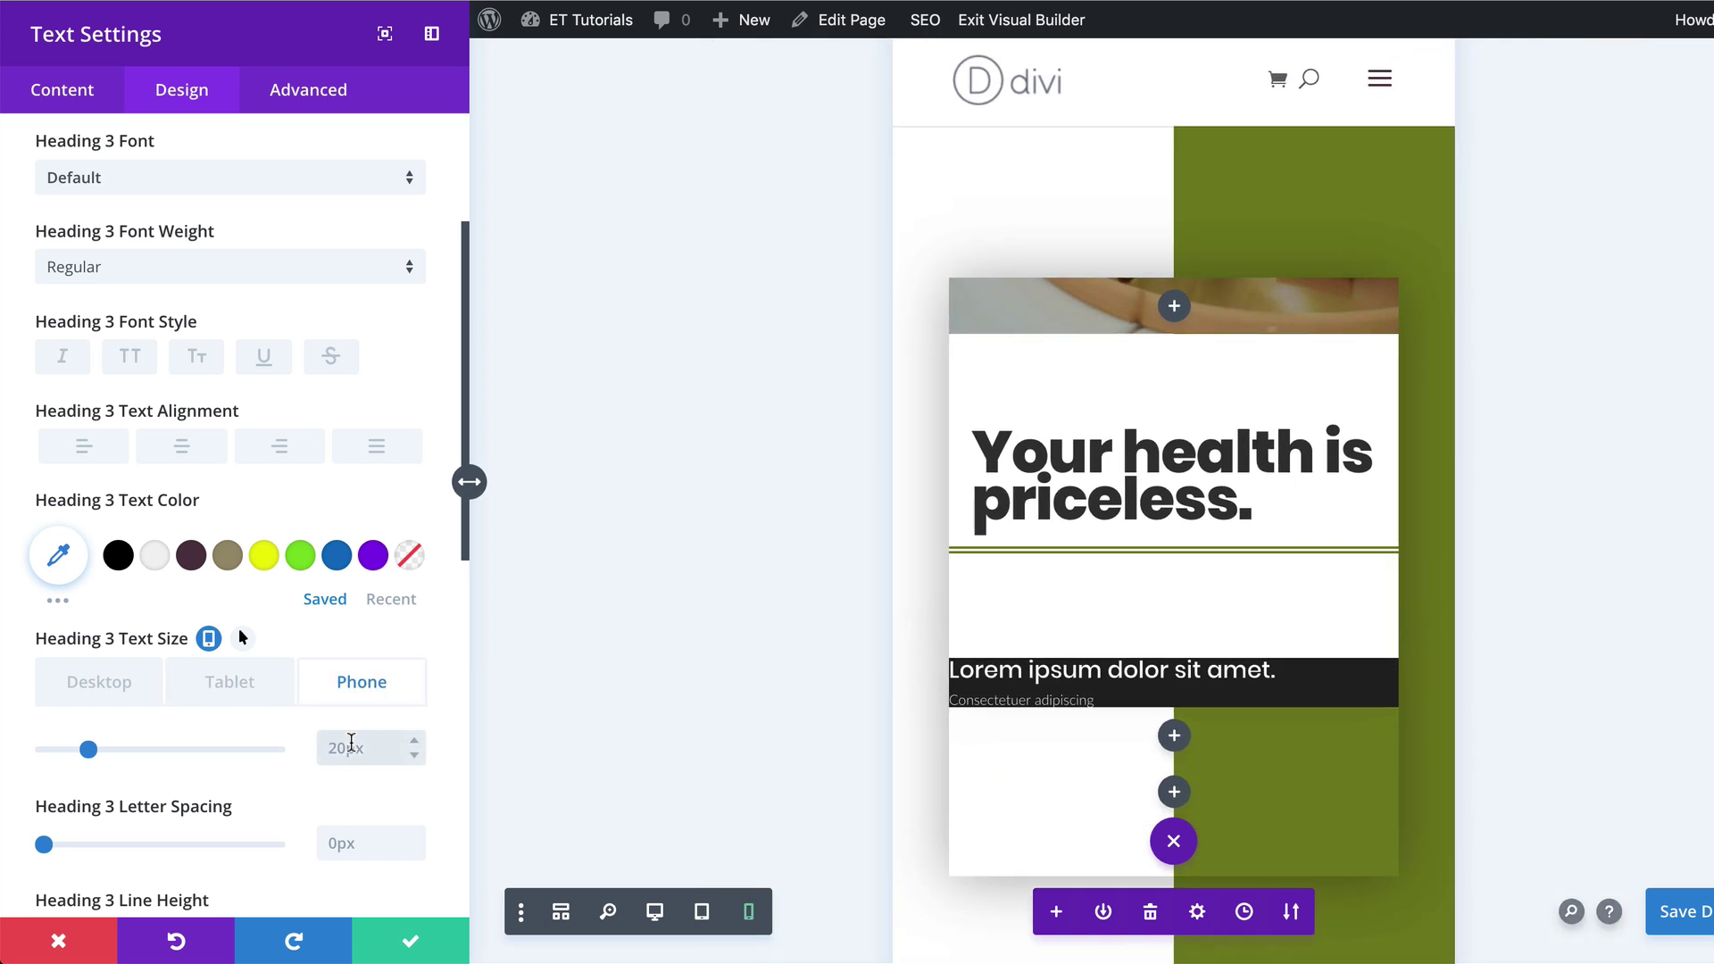
type("18")
Return to the desktop view and set the Heading 3 letter spacing to -1px.
left_click(655, 912)
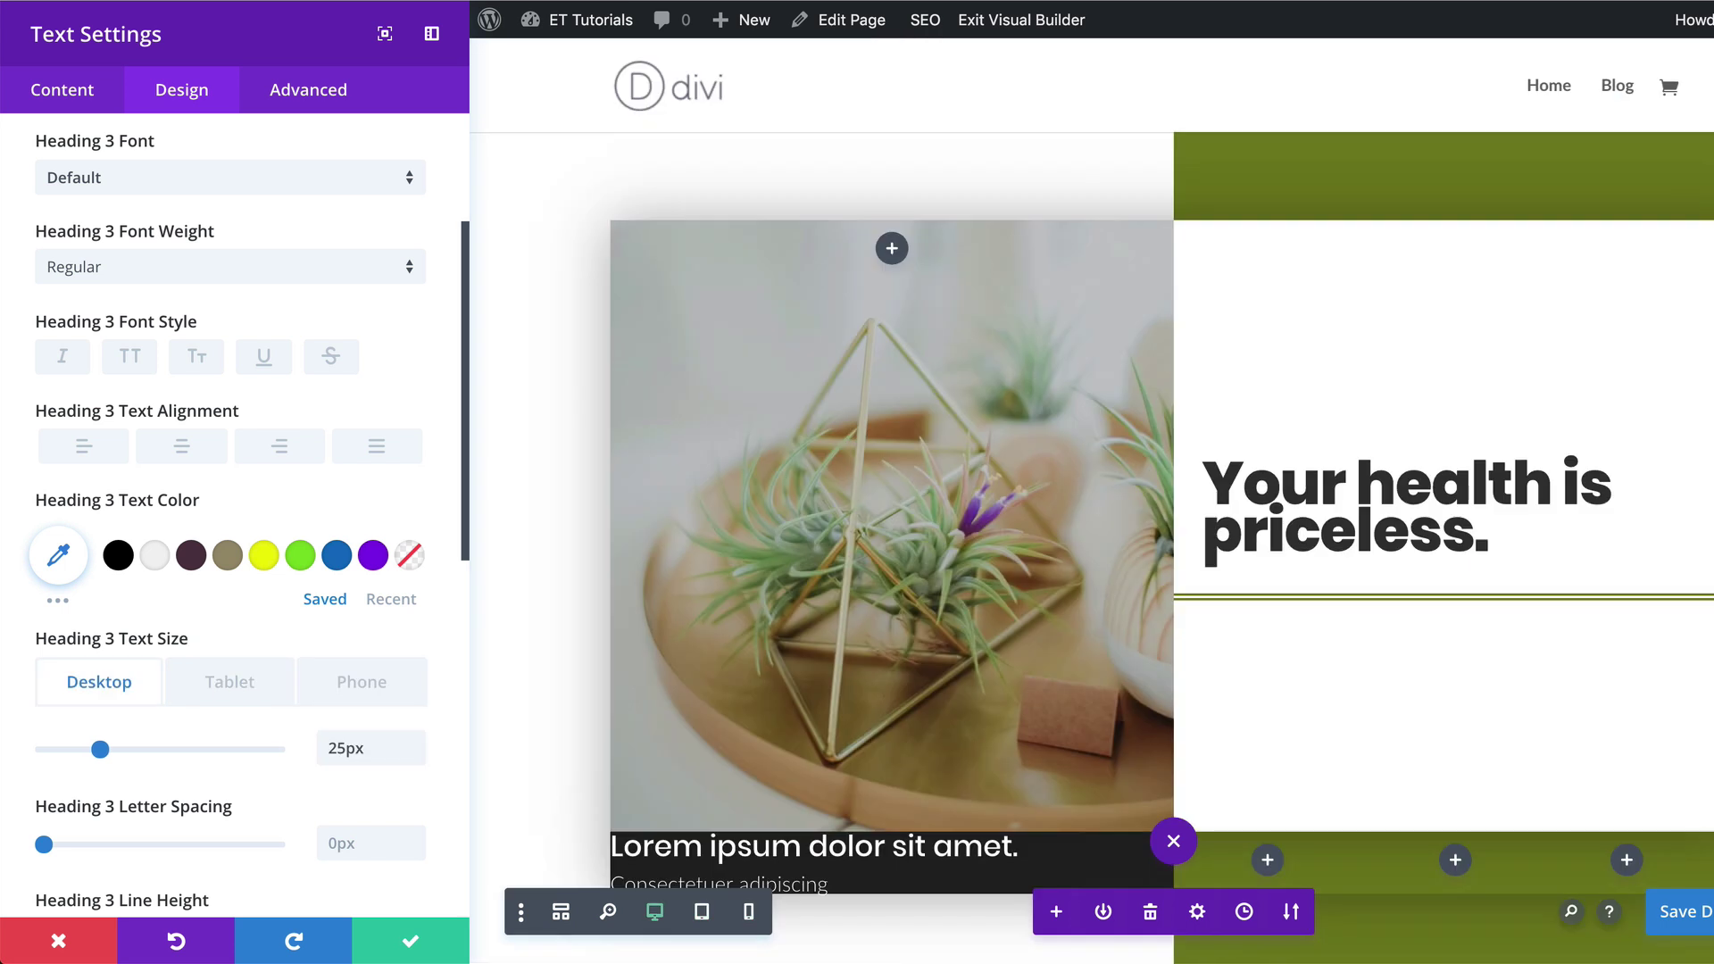
scroll(264, 782, "down", 2)
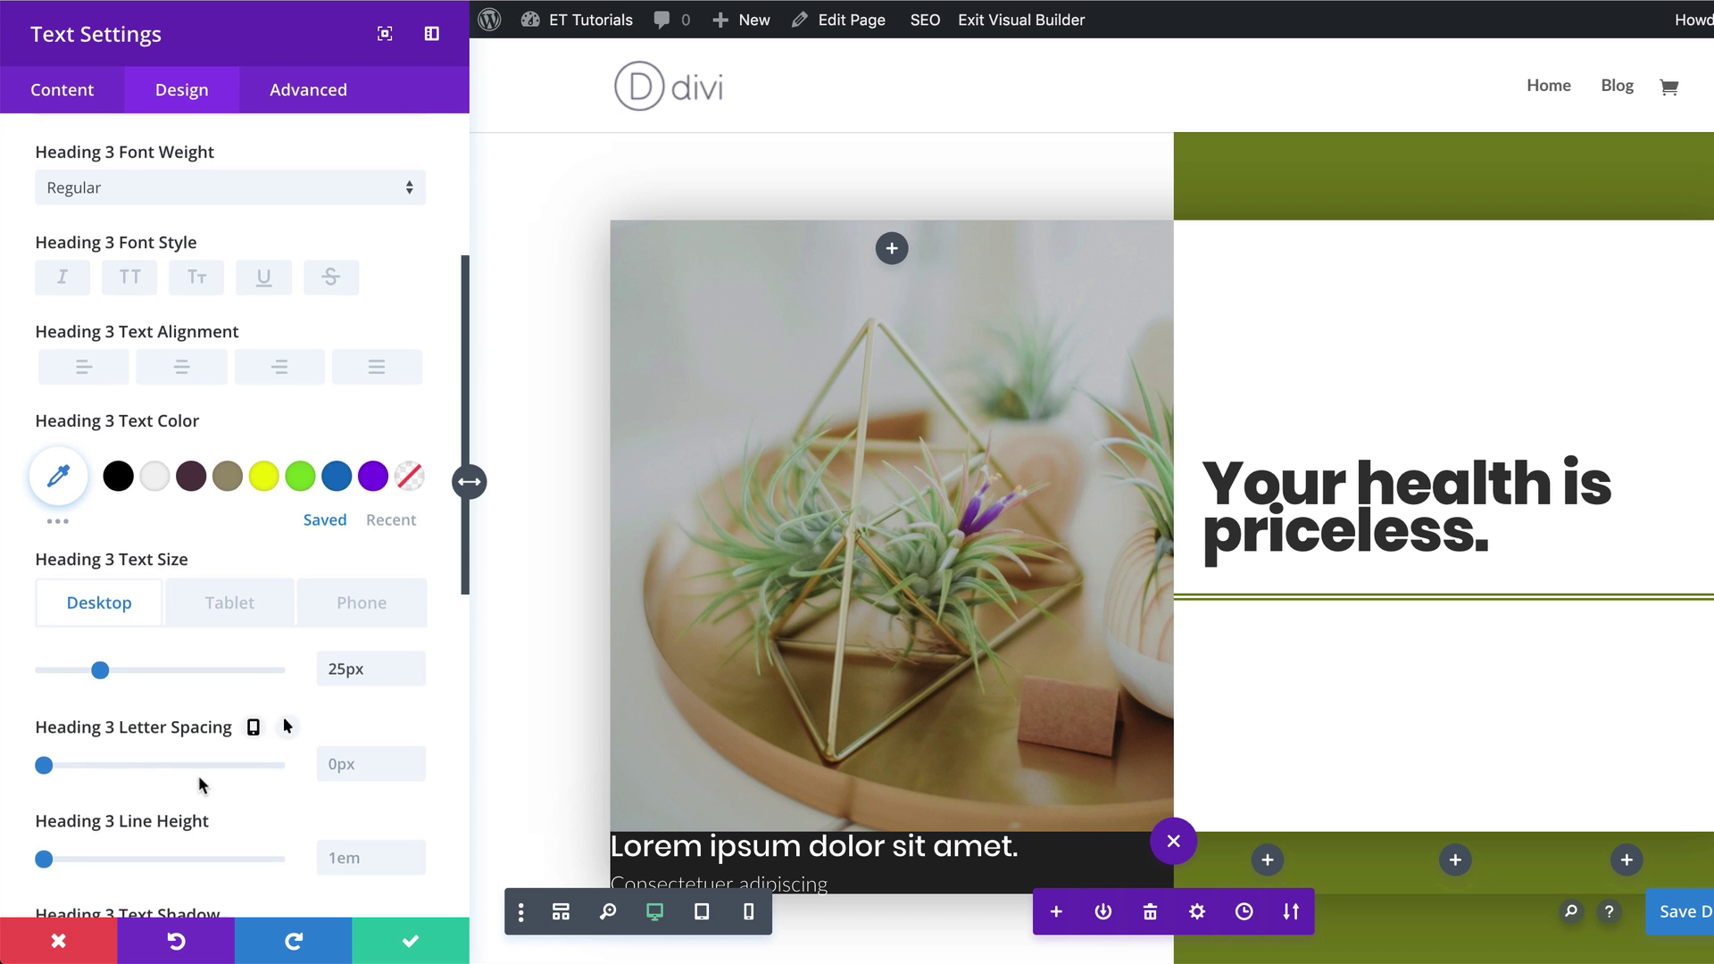
left_click(349, 767)
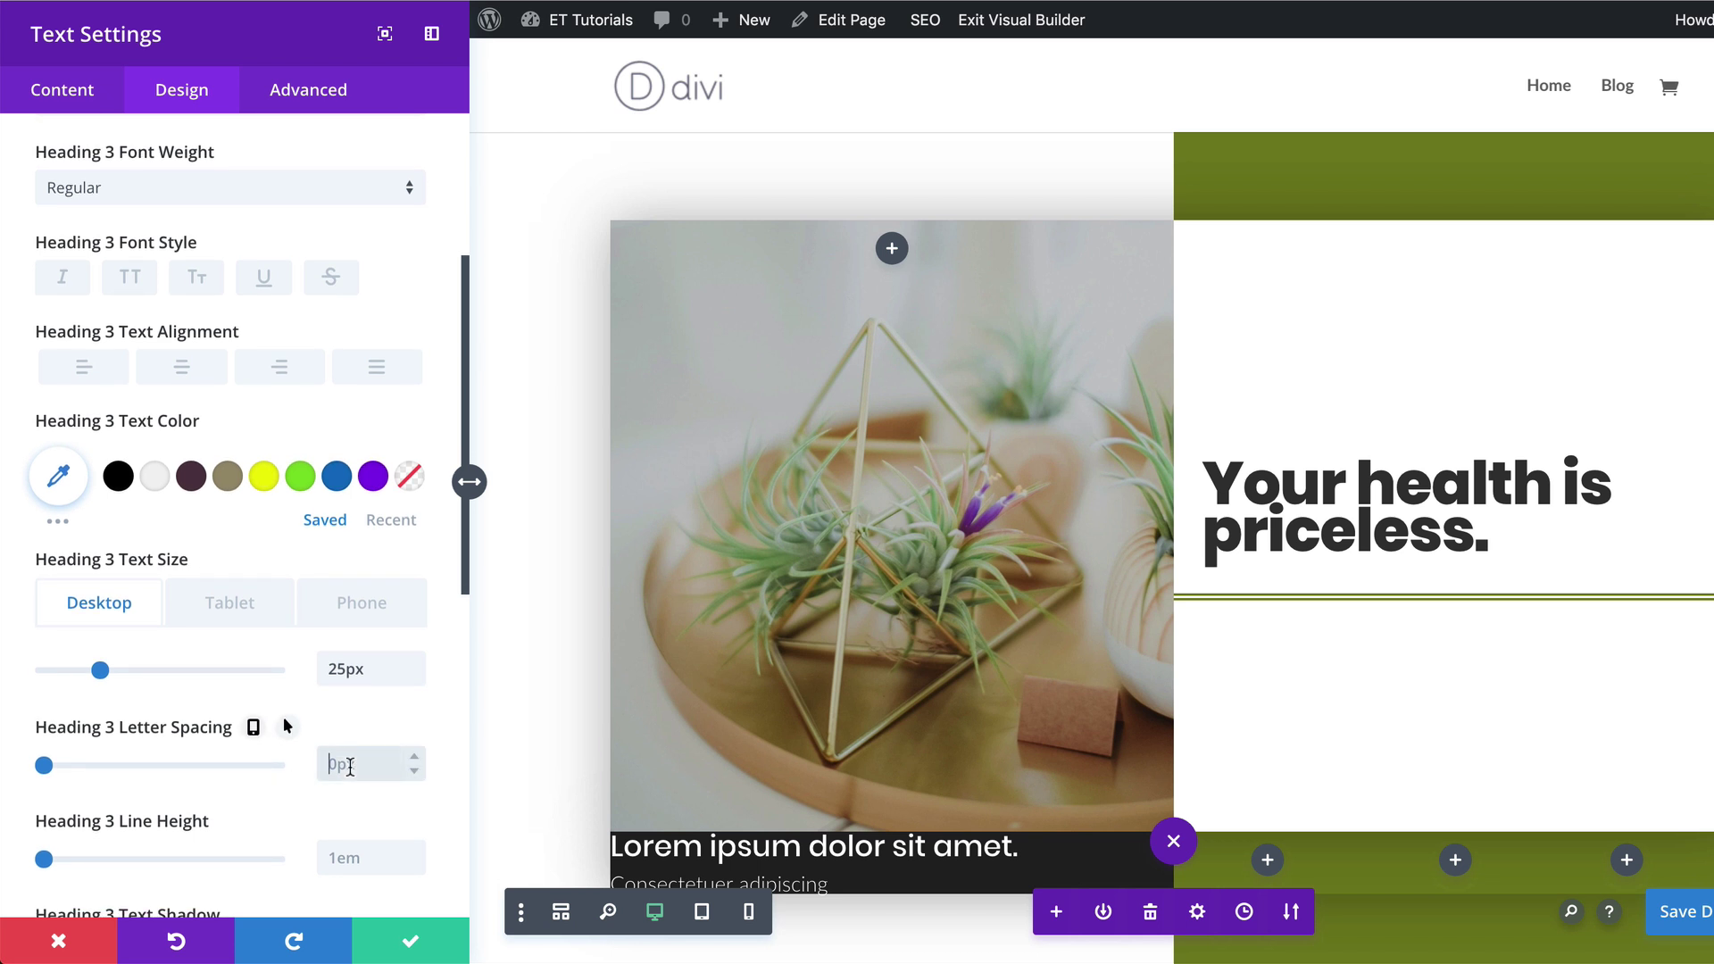
type("-1")
scroll(950, 857, "down", 3)
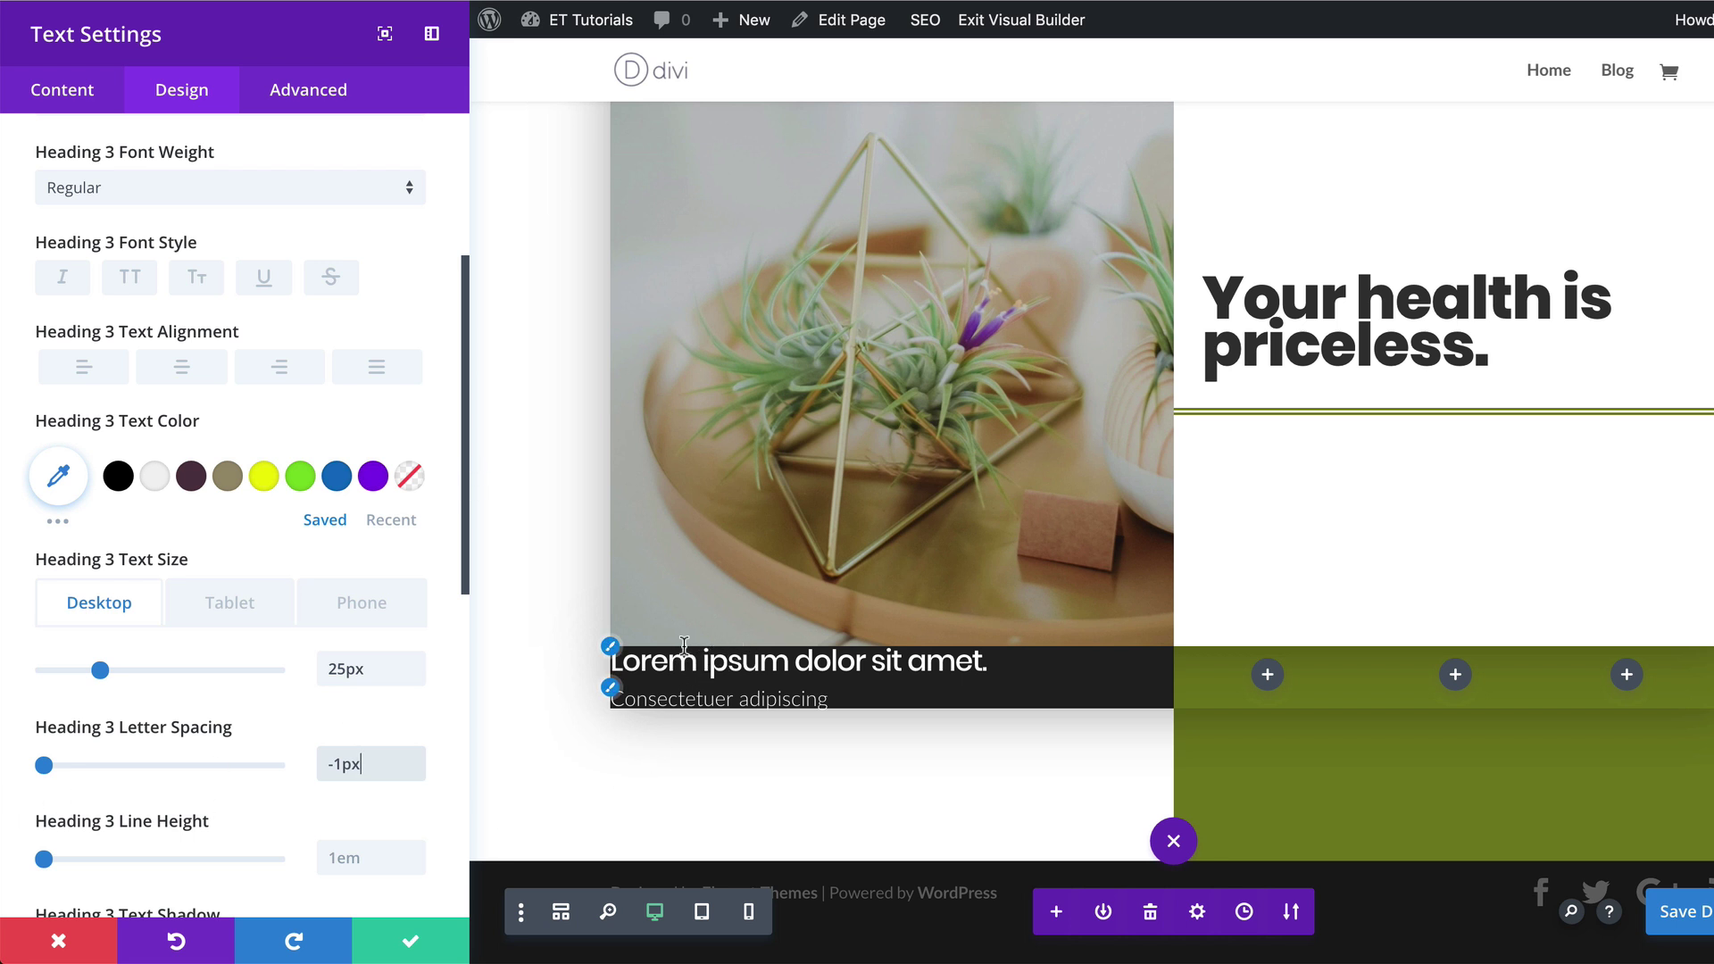
Set the text module's custom padding to 30px top and bottom and 50px left and right, and save the module.
scroll(267, 826, "down", 6)
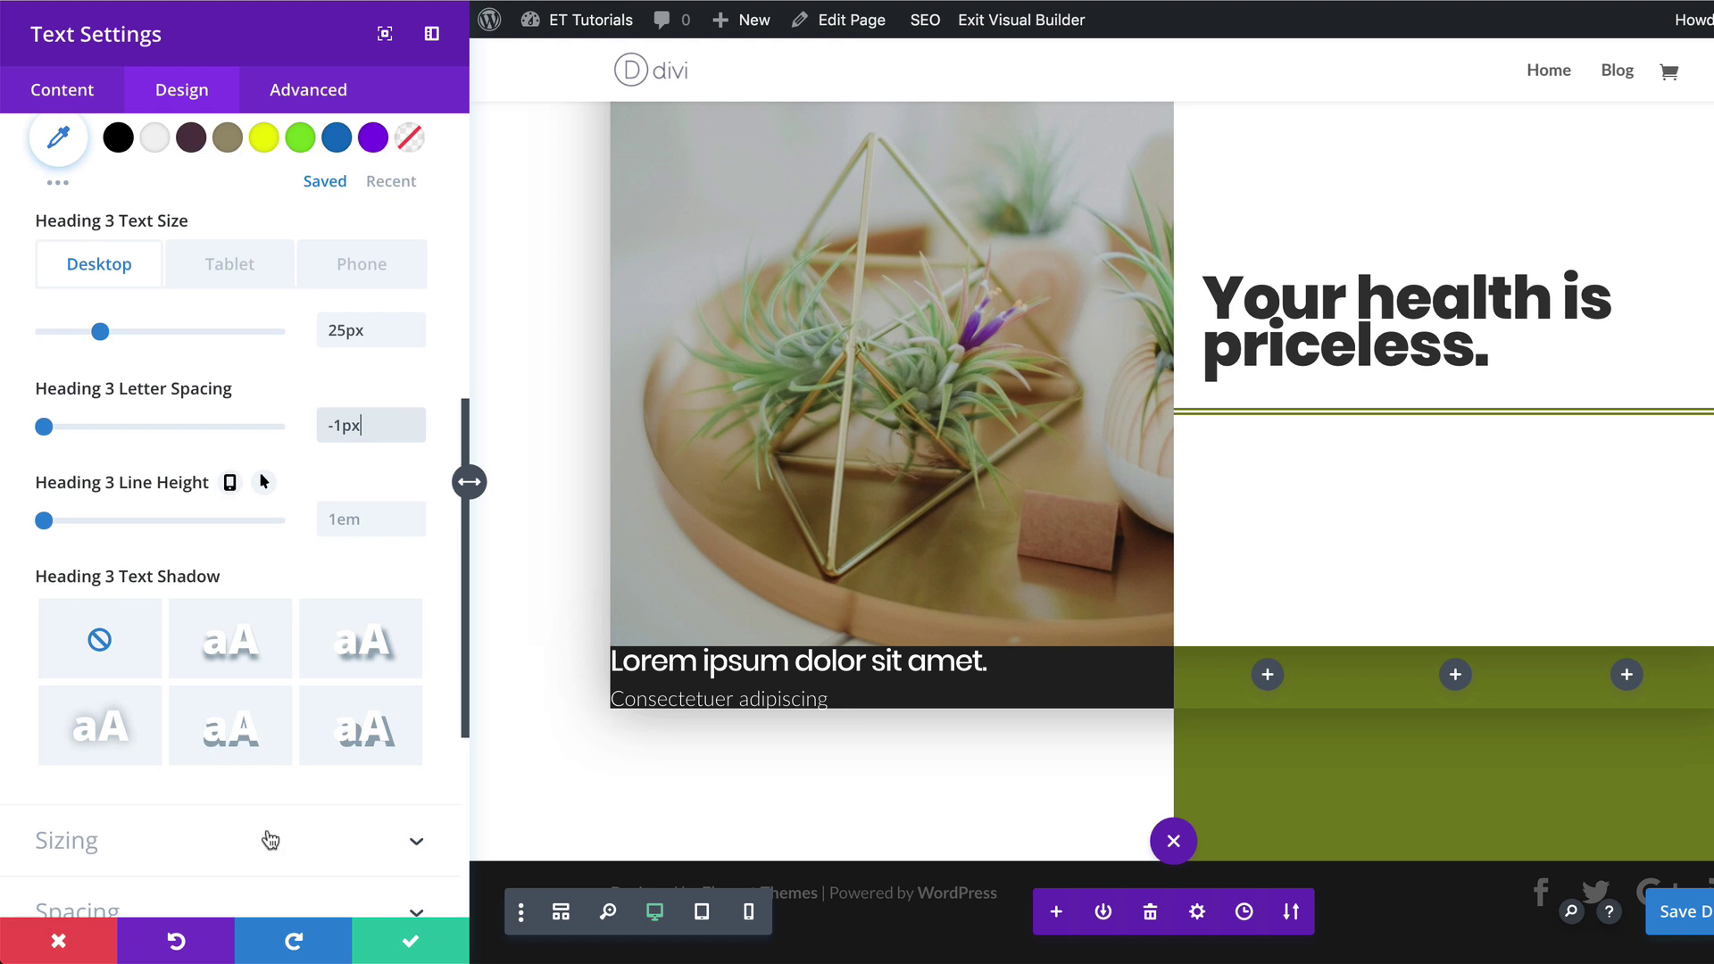
scroll(263, 835, "down", 1)
left_click(111, 651)
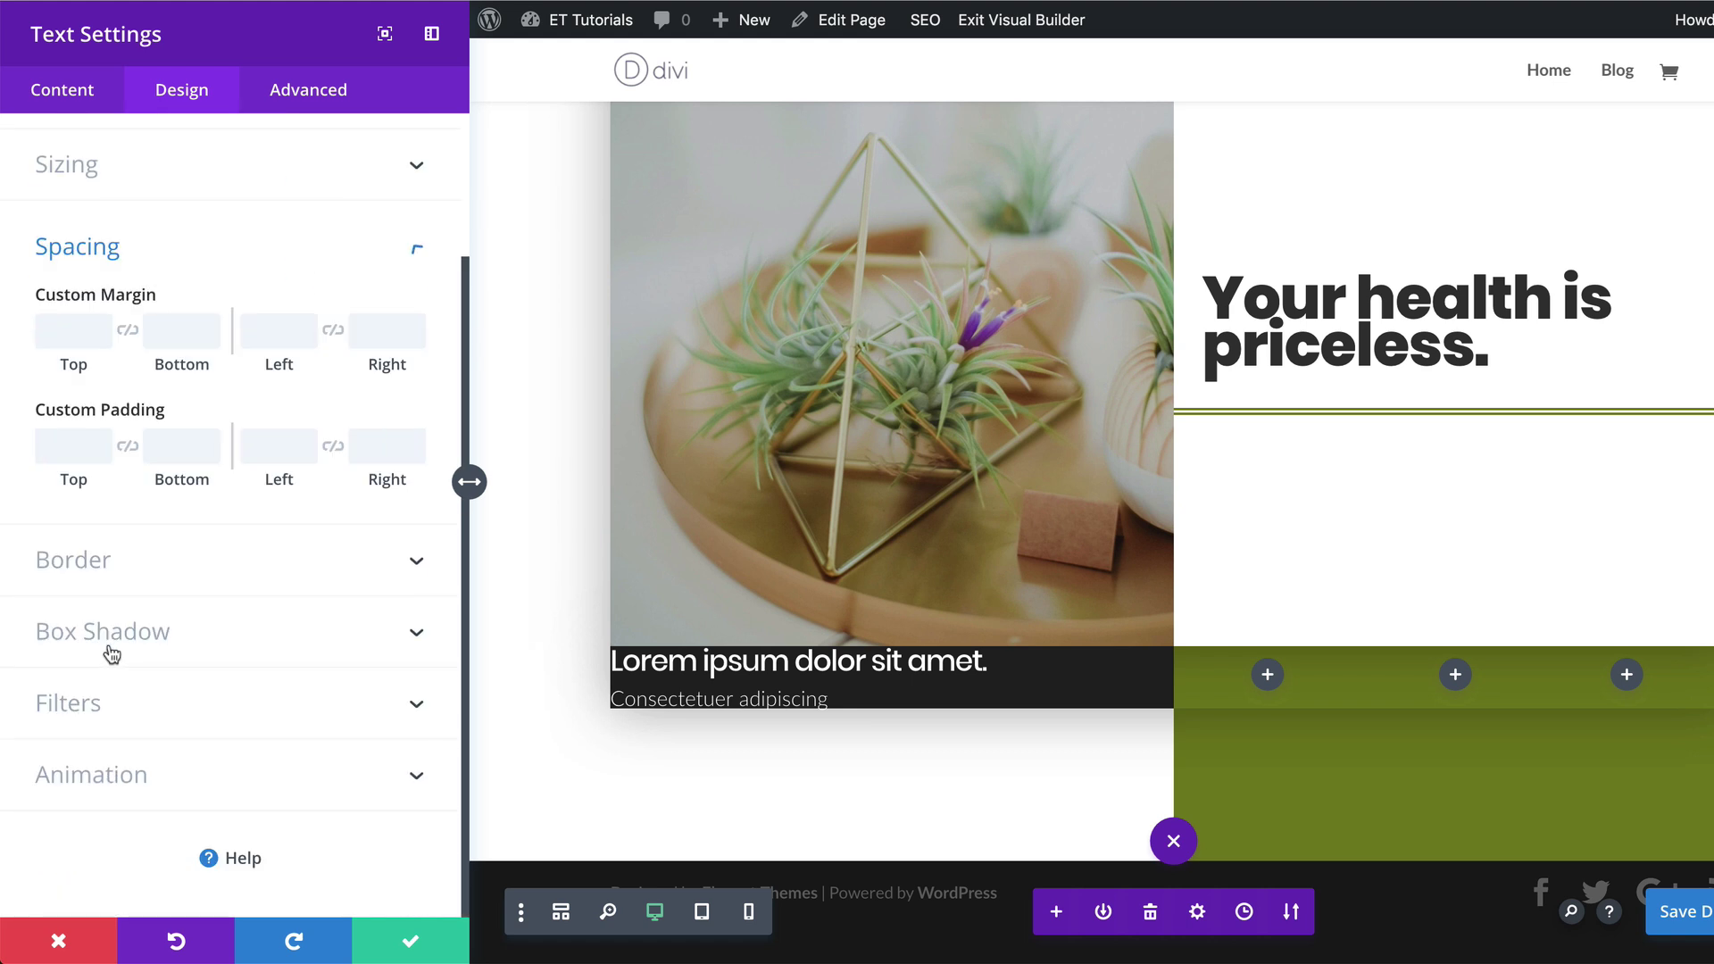
left_click(69, 444)
type("30px")
left_click(128, 448)
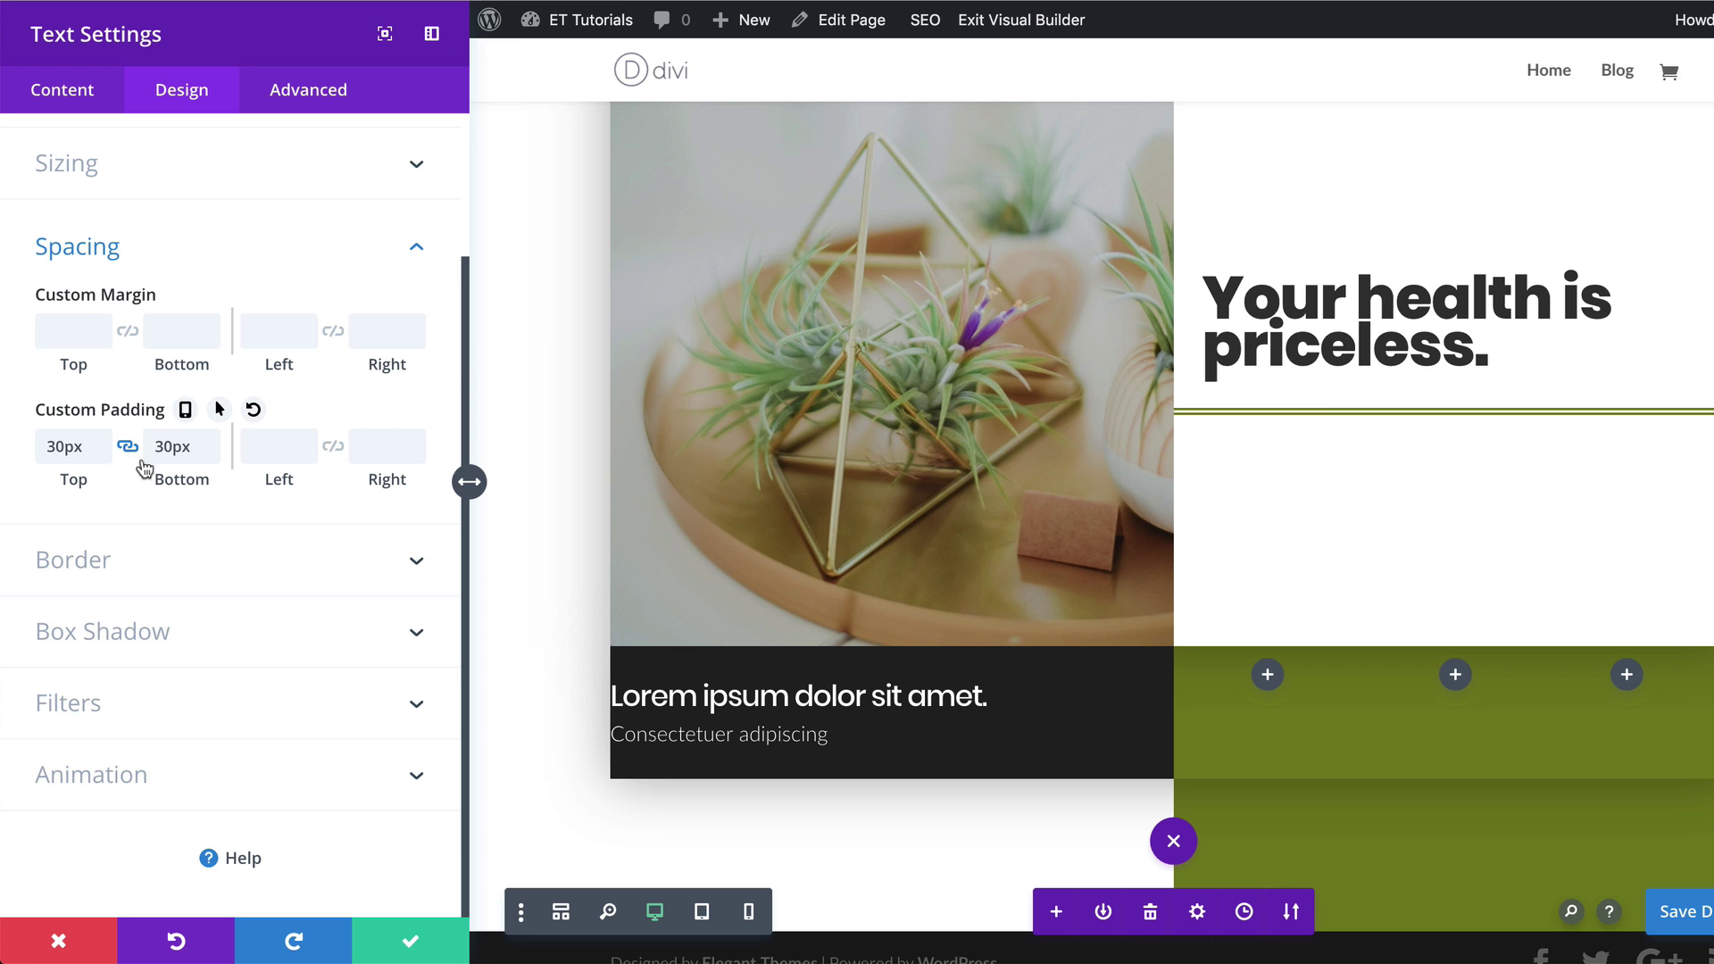
left_click(268, 448)
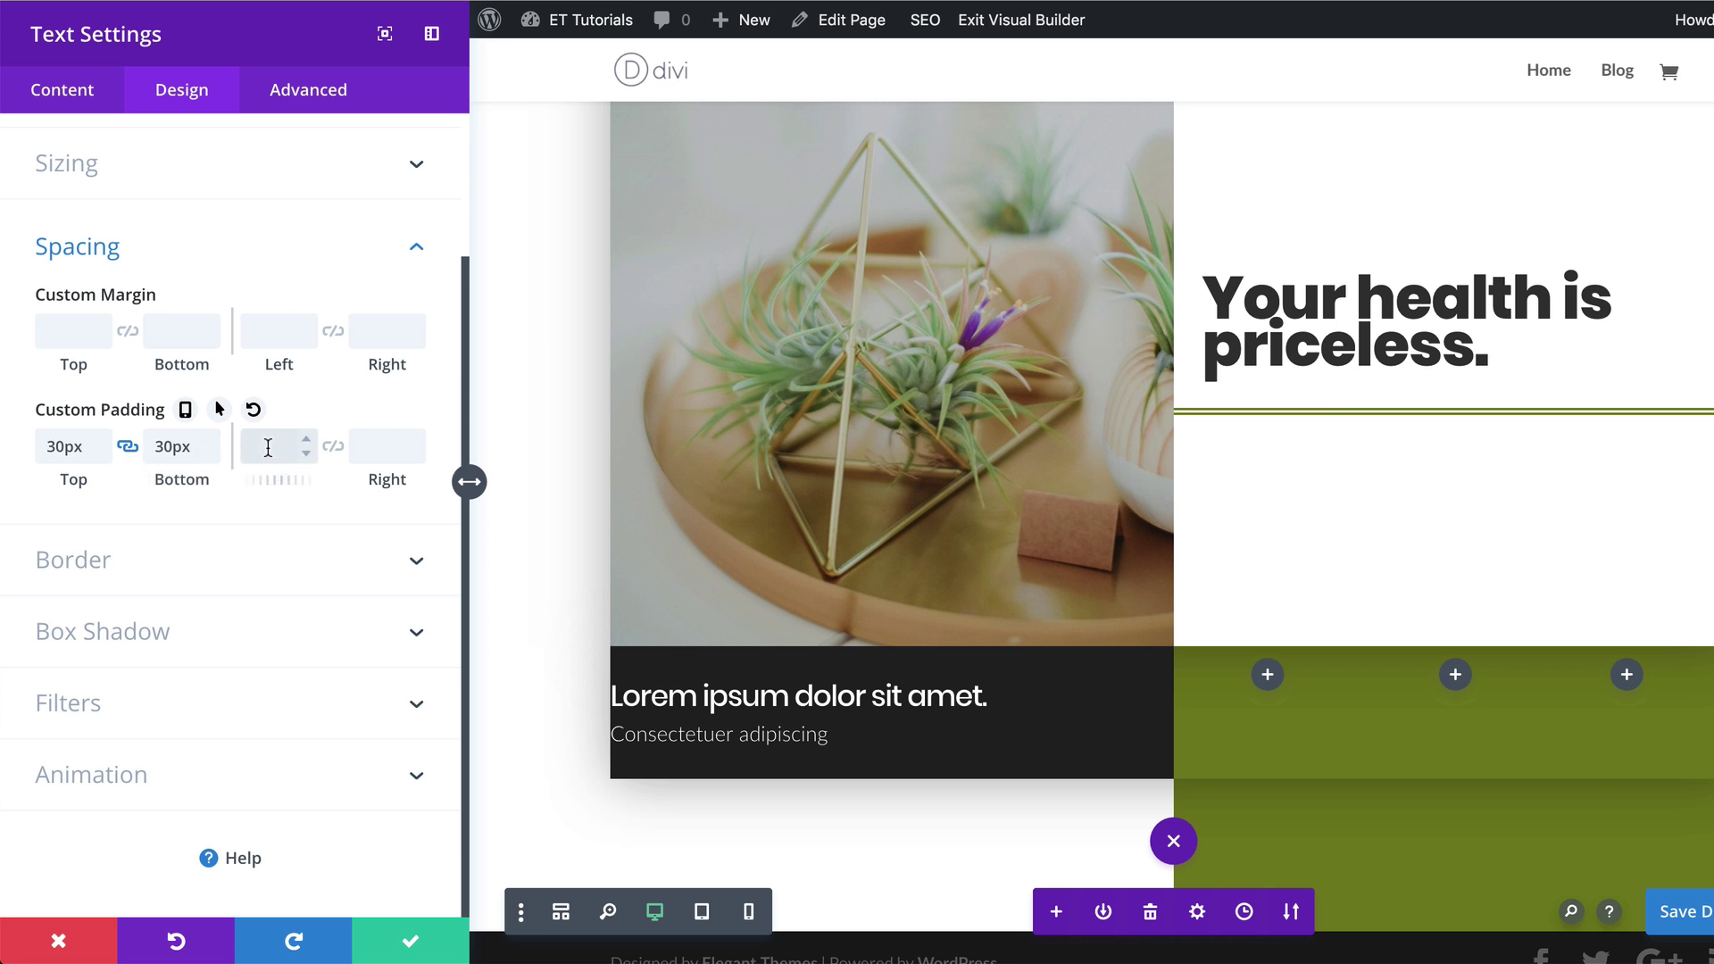
left_click(332, 446)
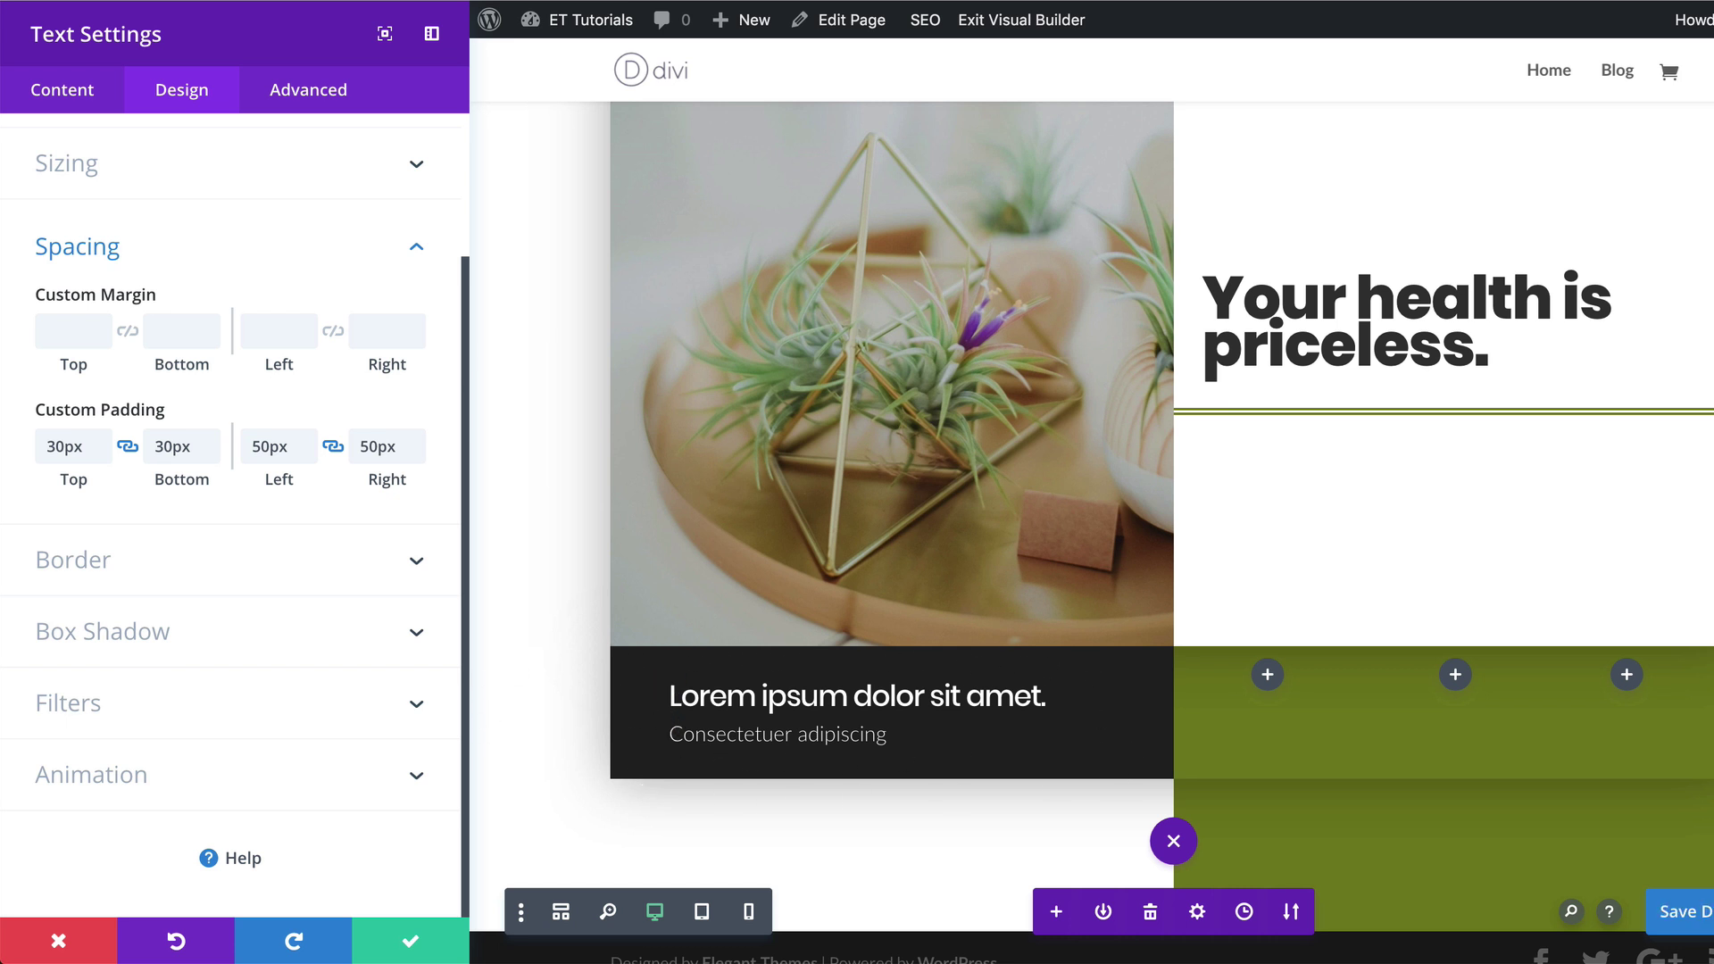
left_click(411, 940)
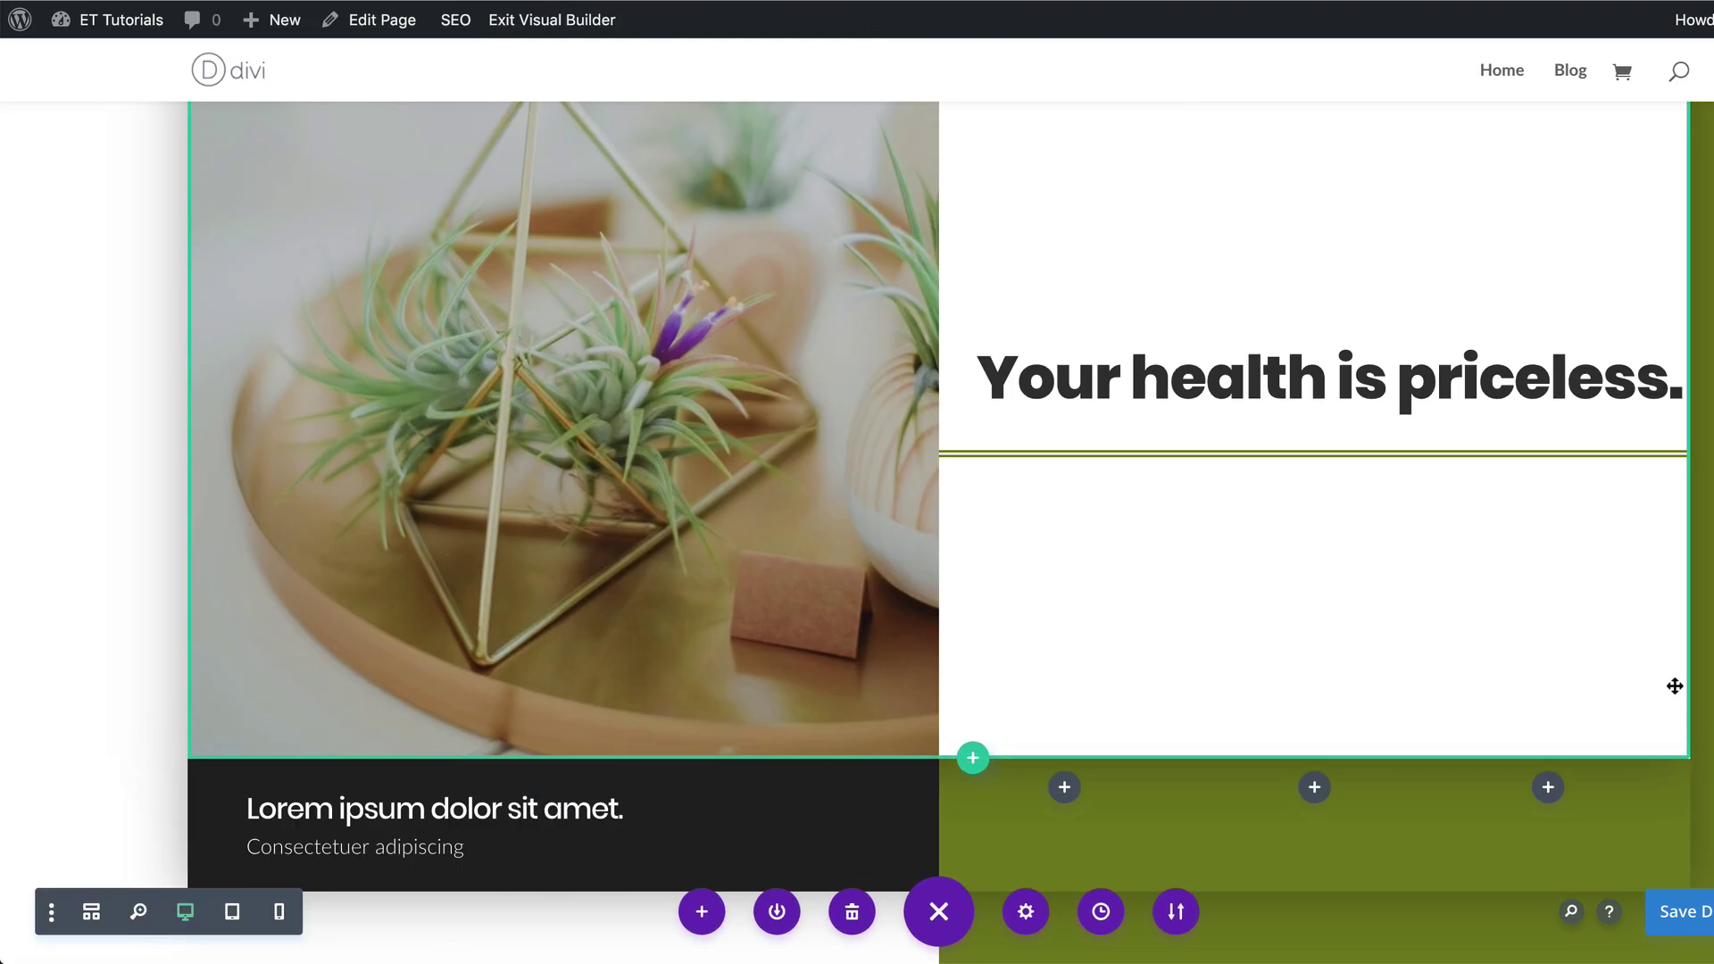
Insert a Text module in the second column of the four-column row with the content "All Products".
scroll(1673, 685, "down", 3)
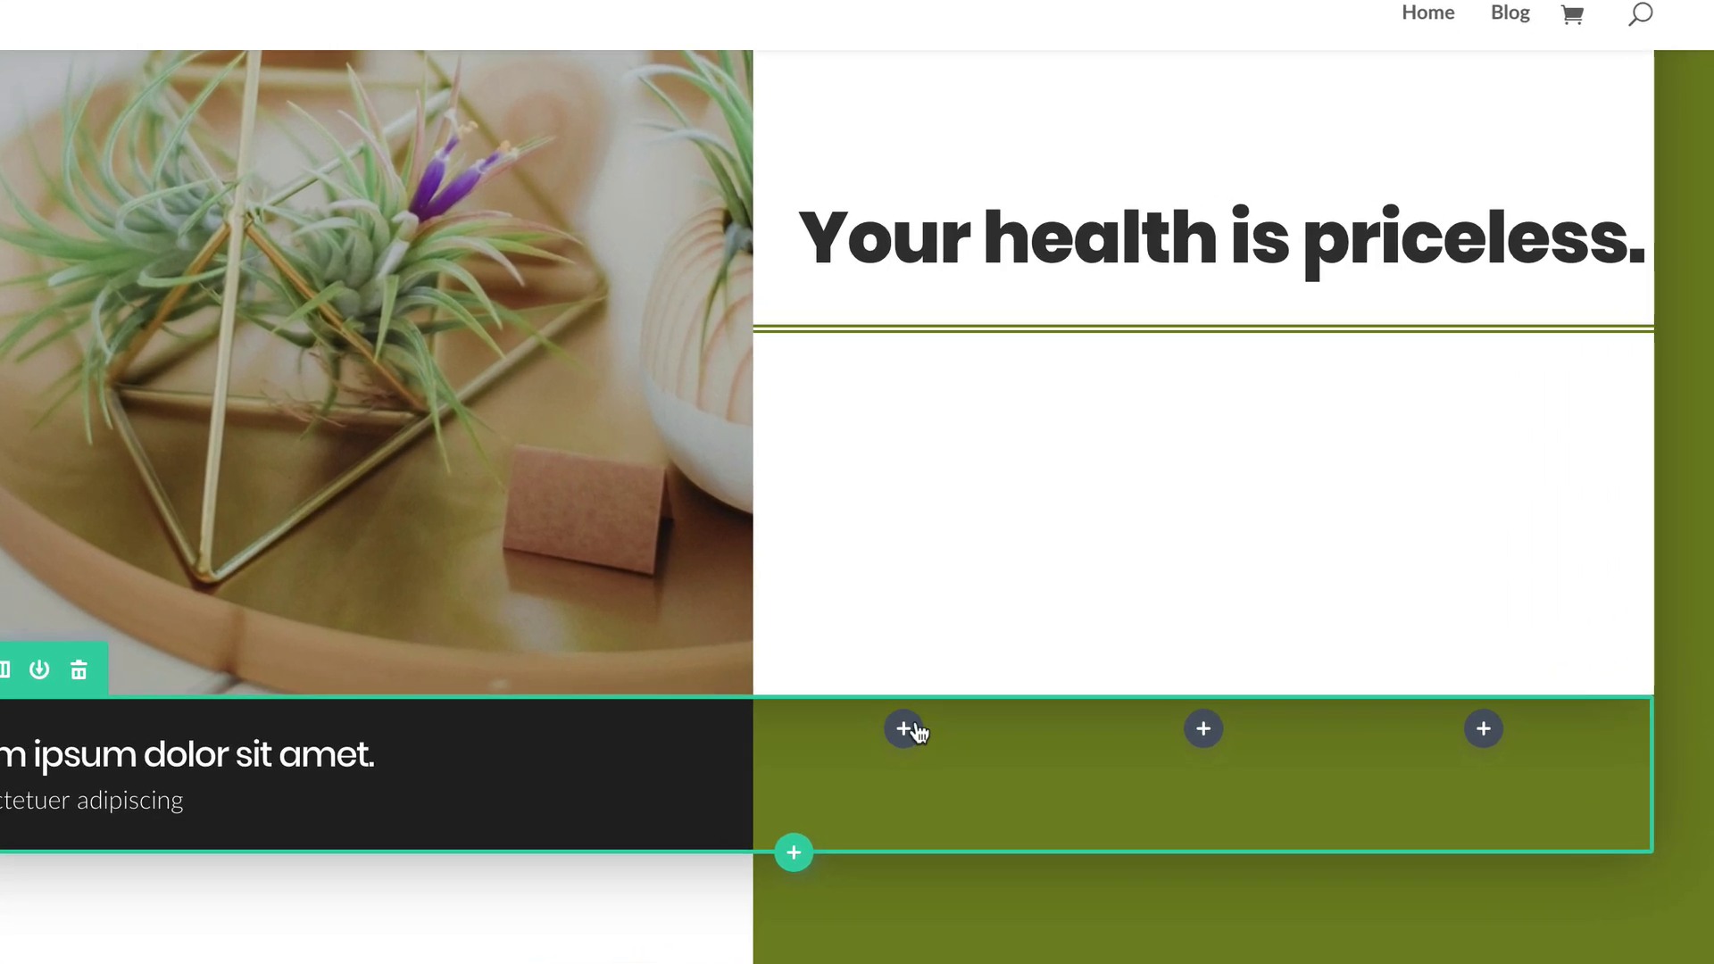
left_click(904, 729)
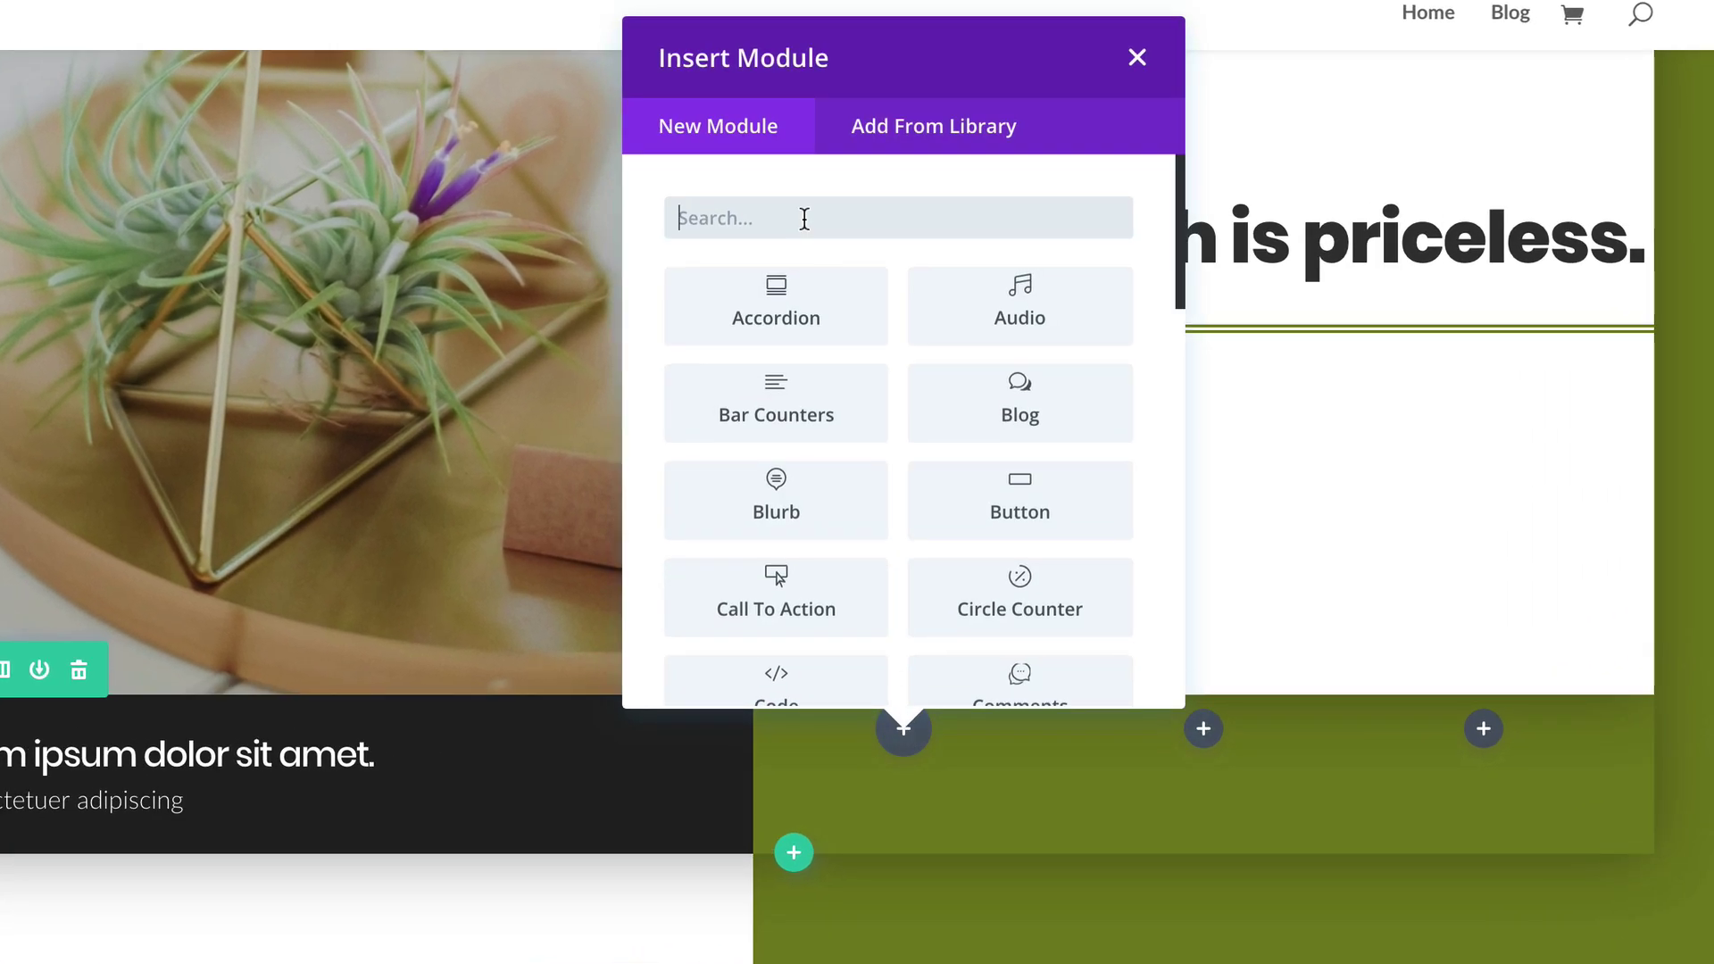
type("text")
left_click(814, 319)
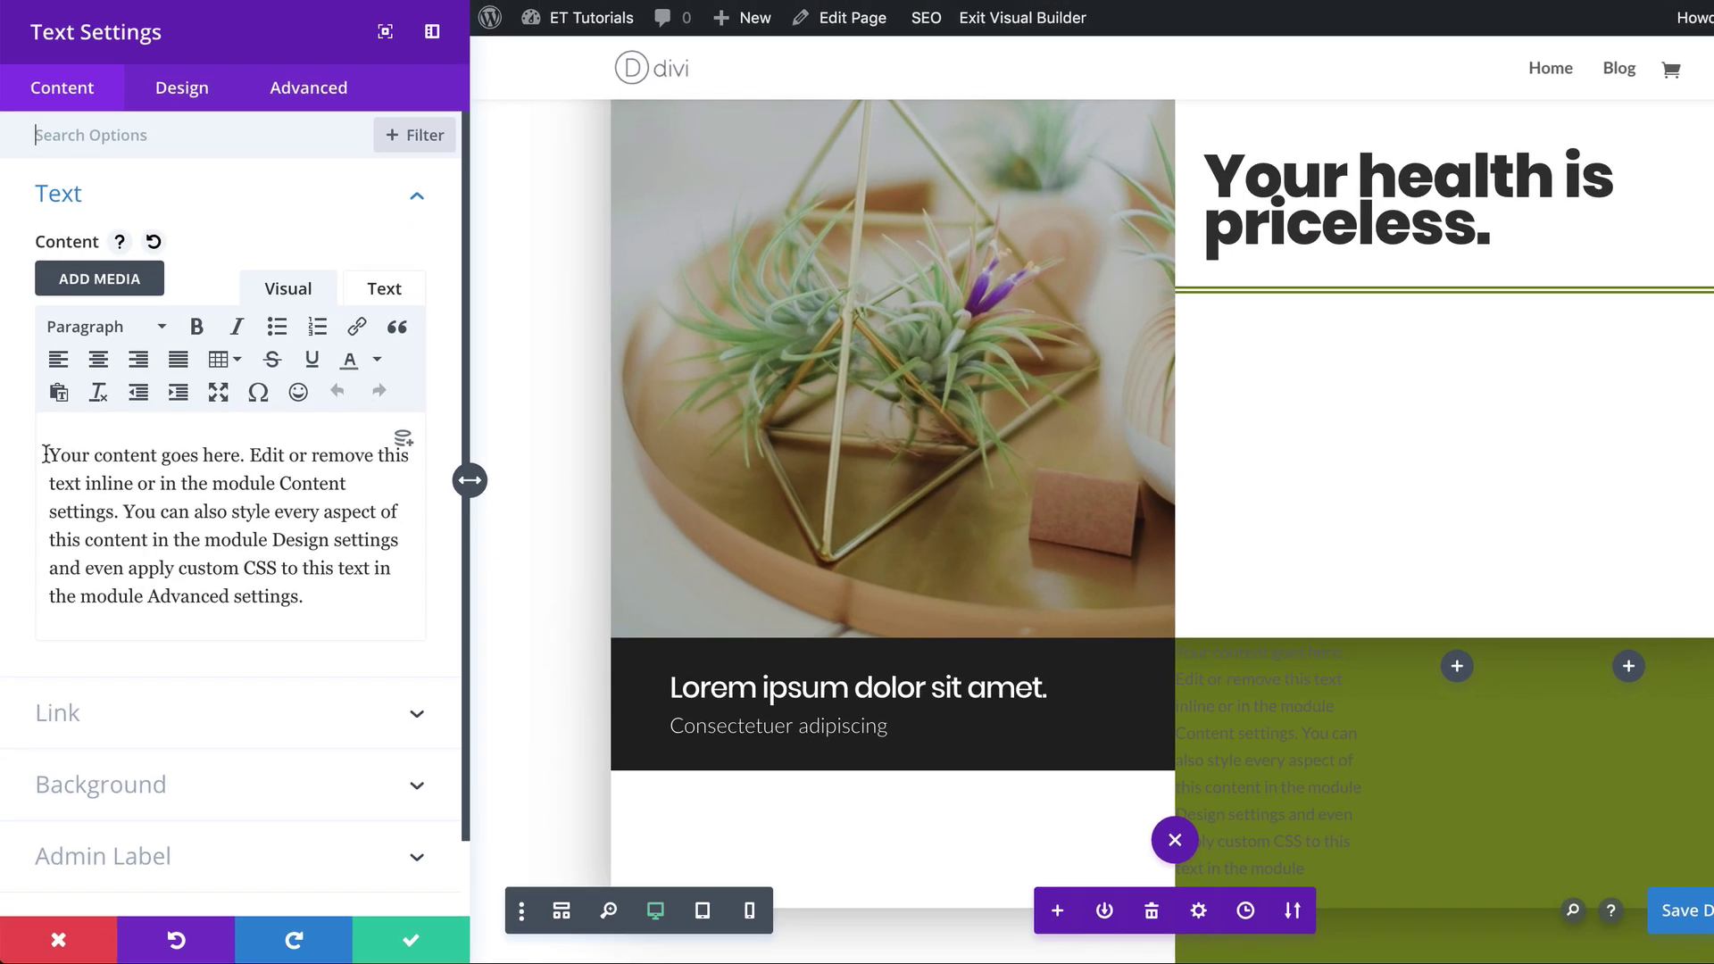
left_click_drag(49, 455, 375, 659)
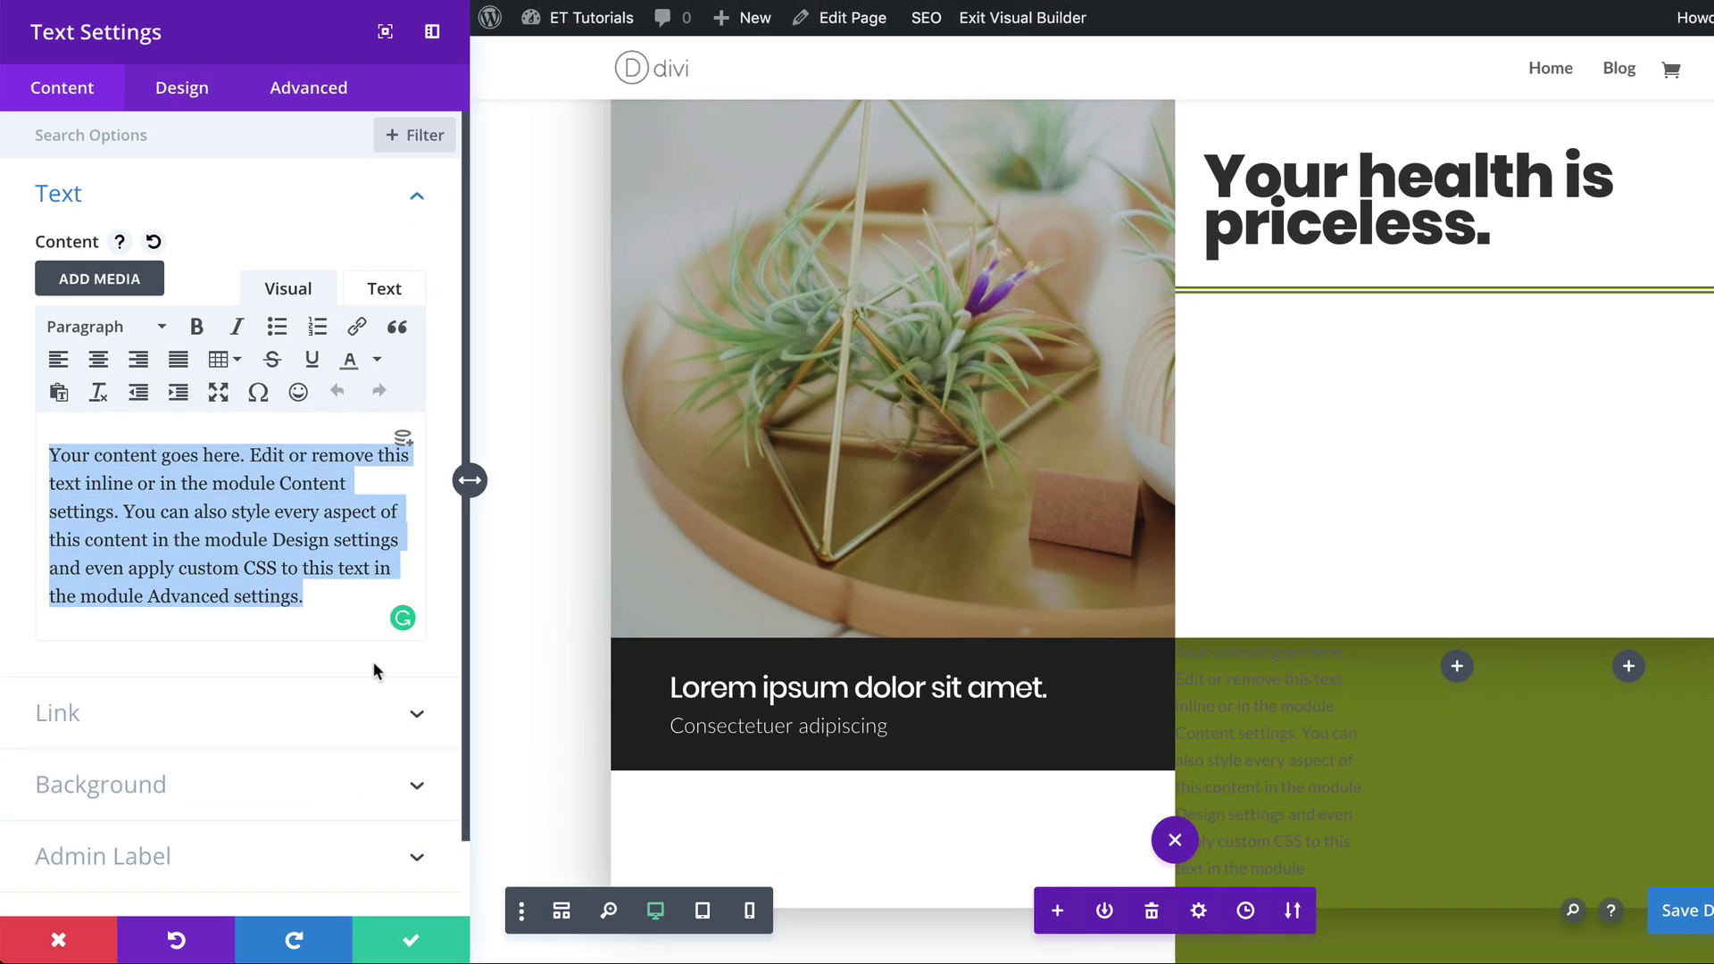
type("All Products")
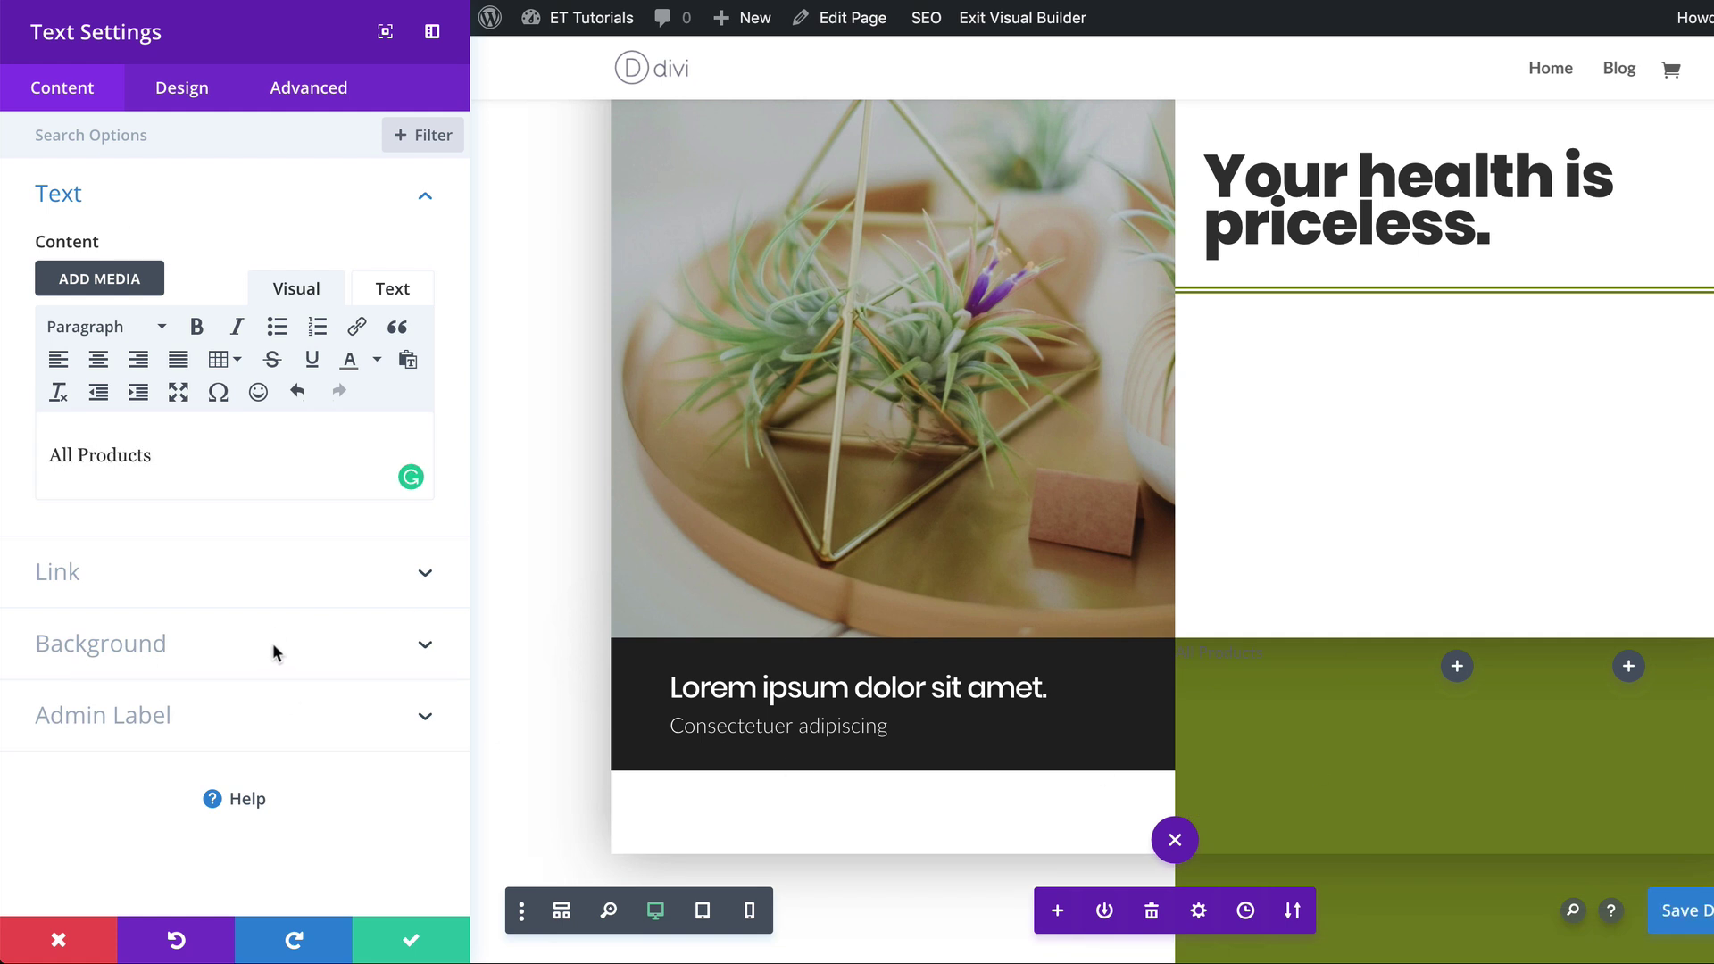
Add the background color #eaeaea to the "All Products" text module.
left_click(149, 652)
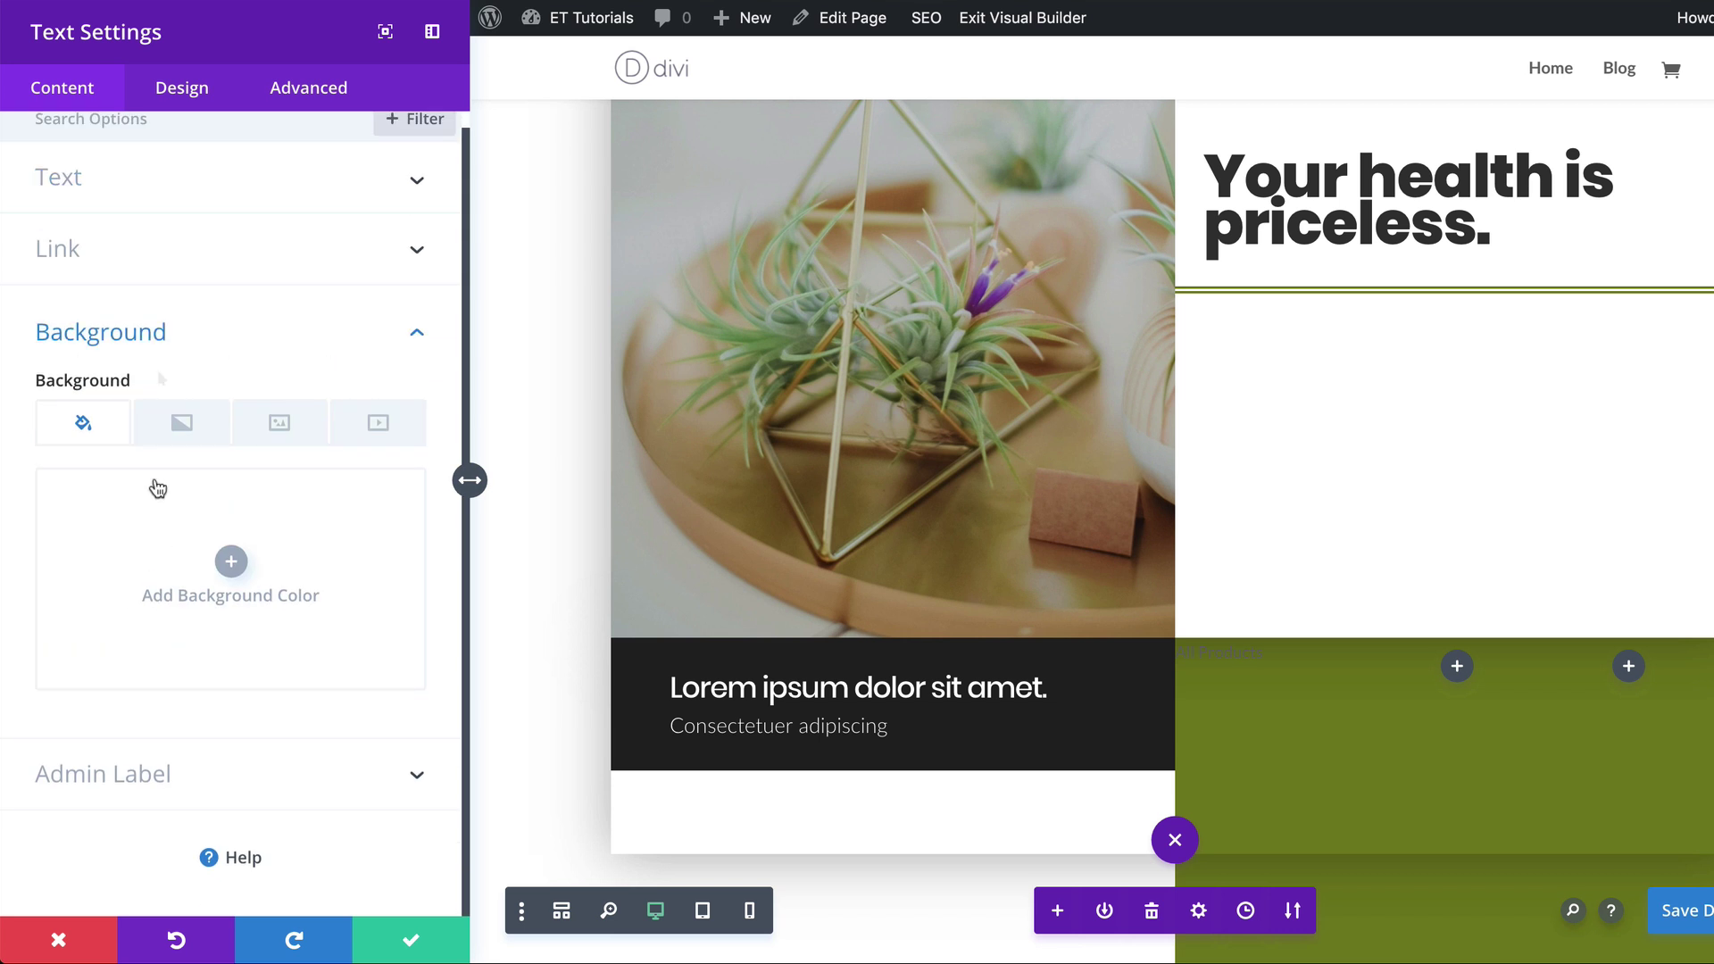
left_click(231, 561)
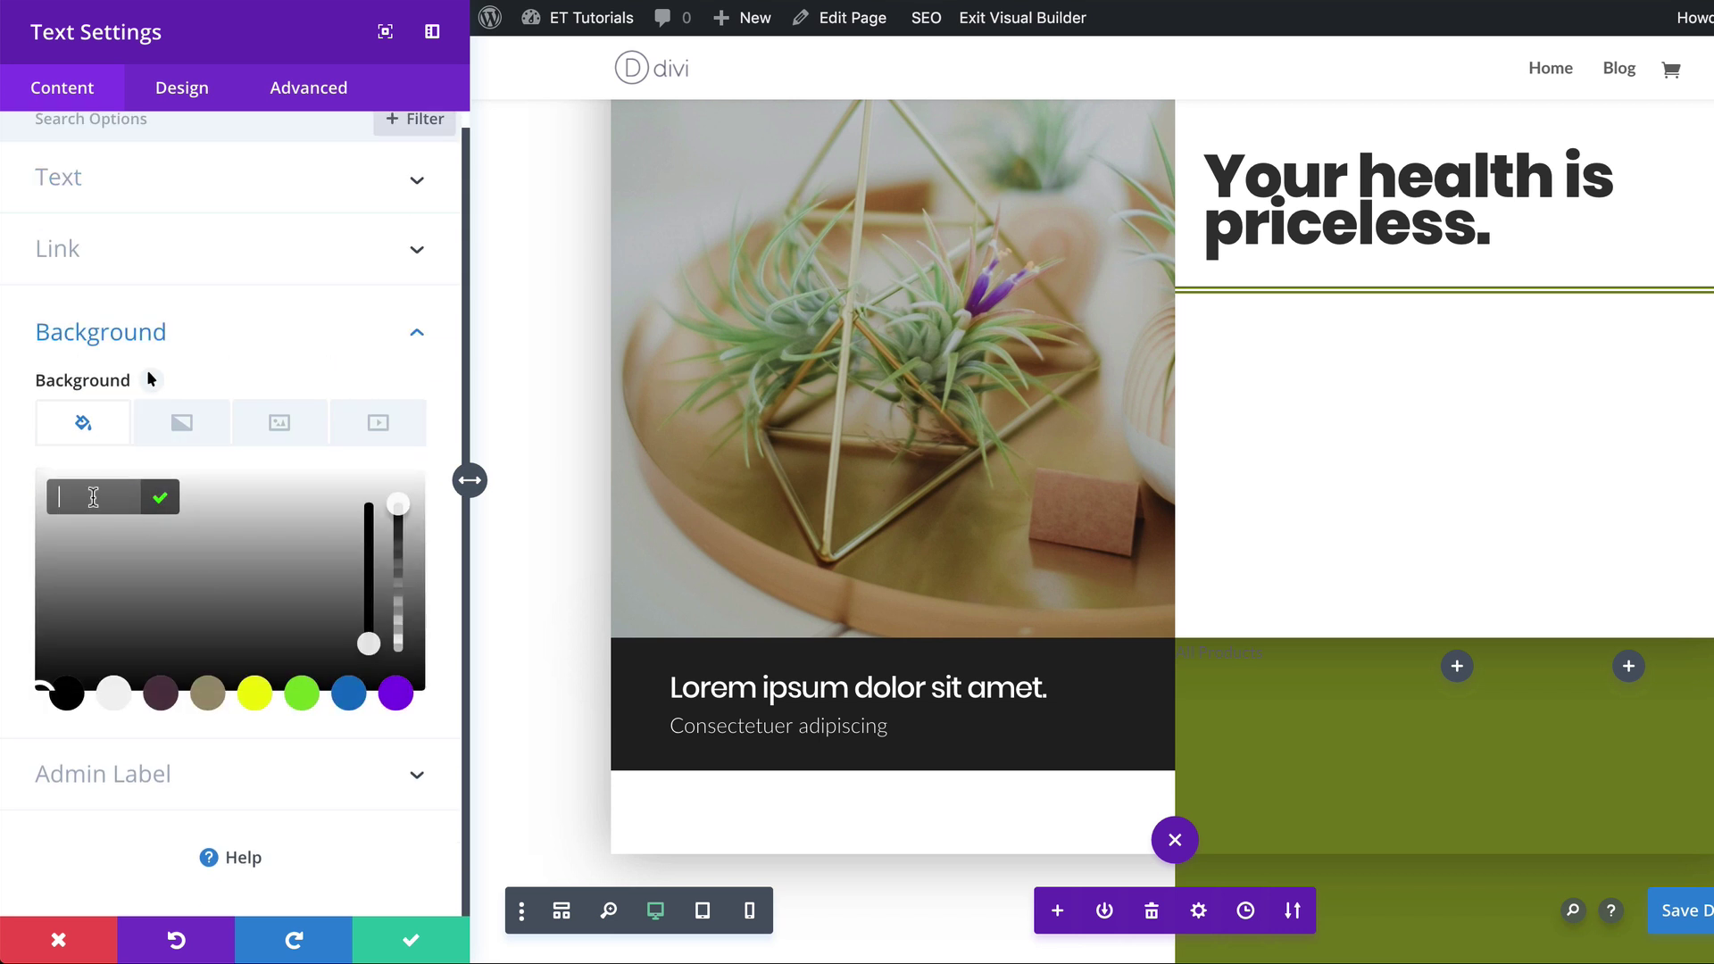
type("#eaeaea")
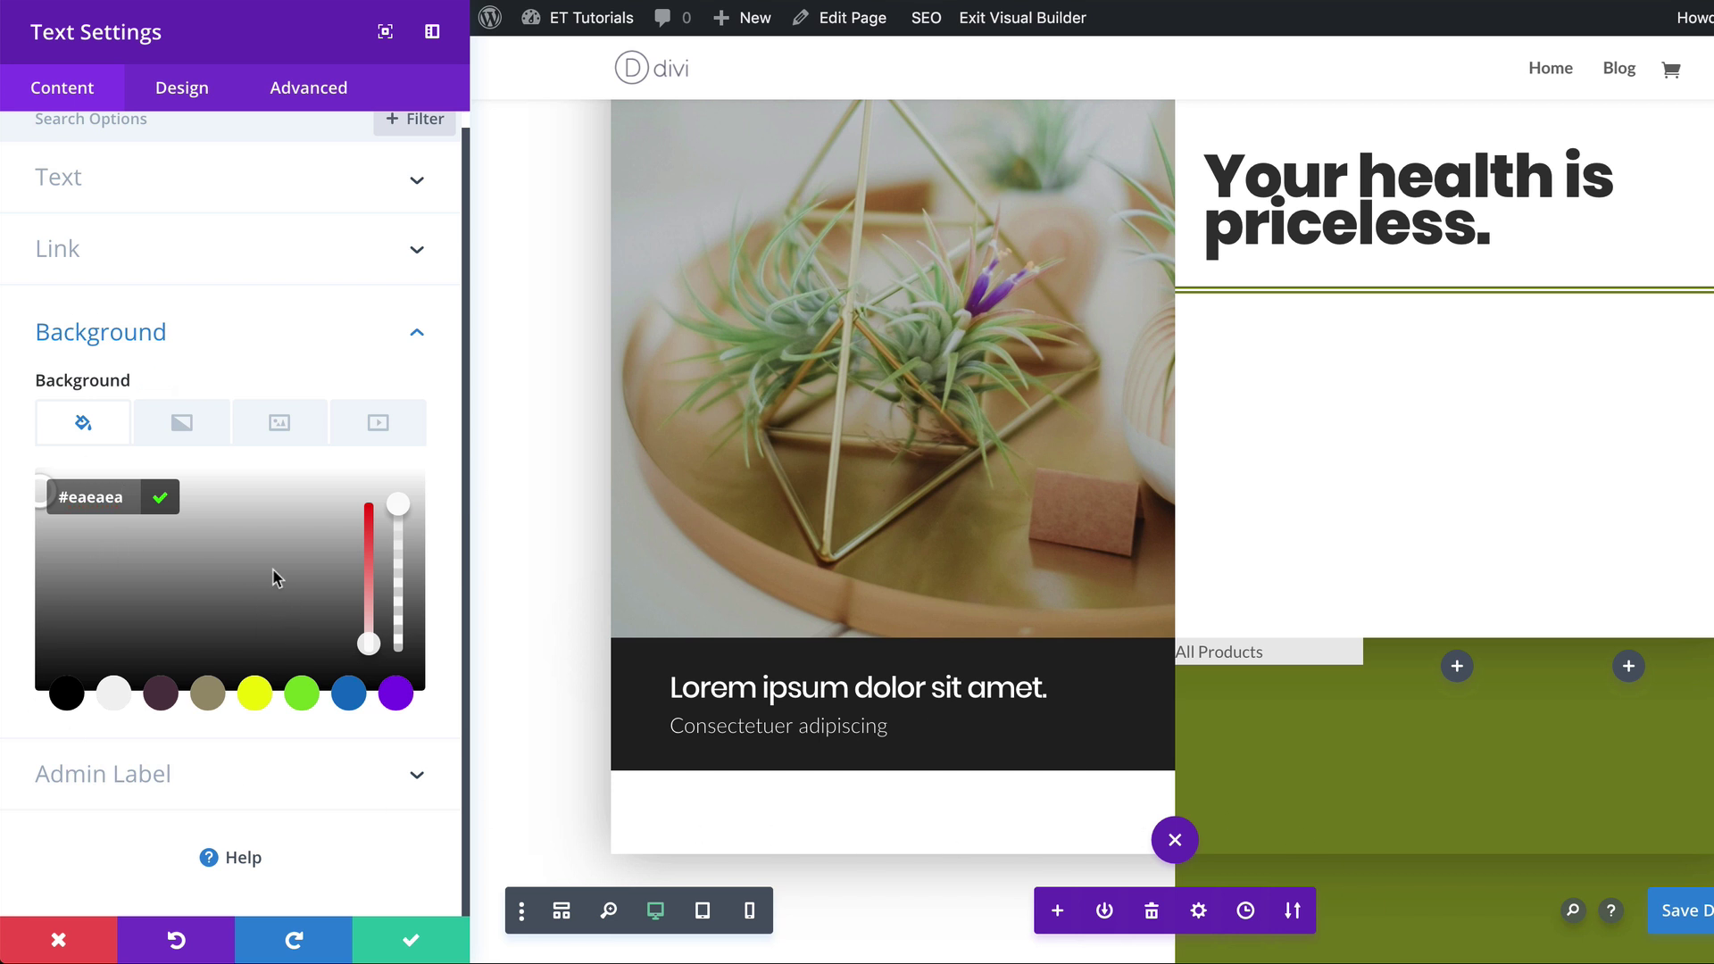
Enable a hover background for the module, set its hover color to #ffbb00, and return to the default state.
mouse_move(153, 384)
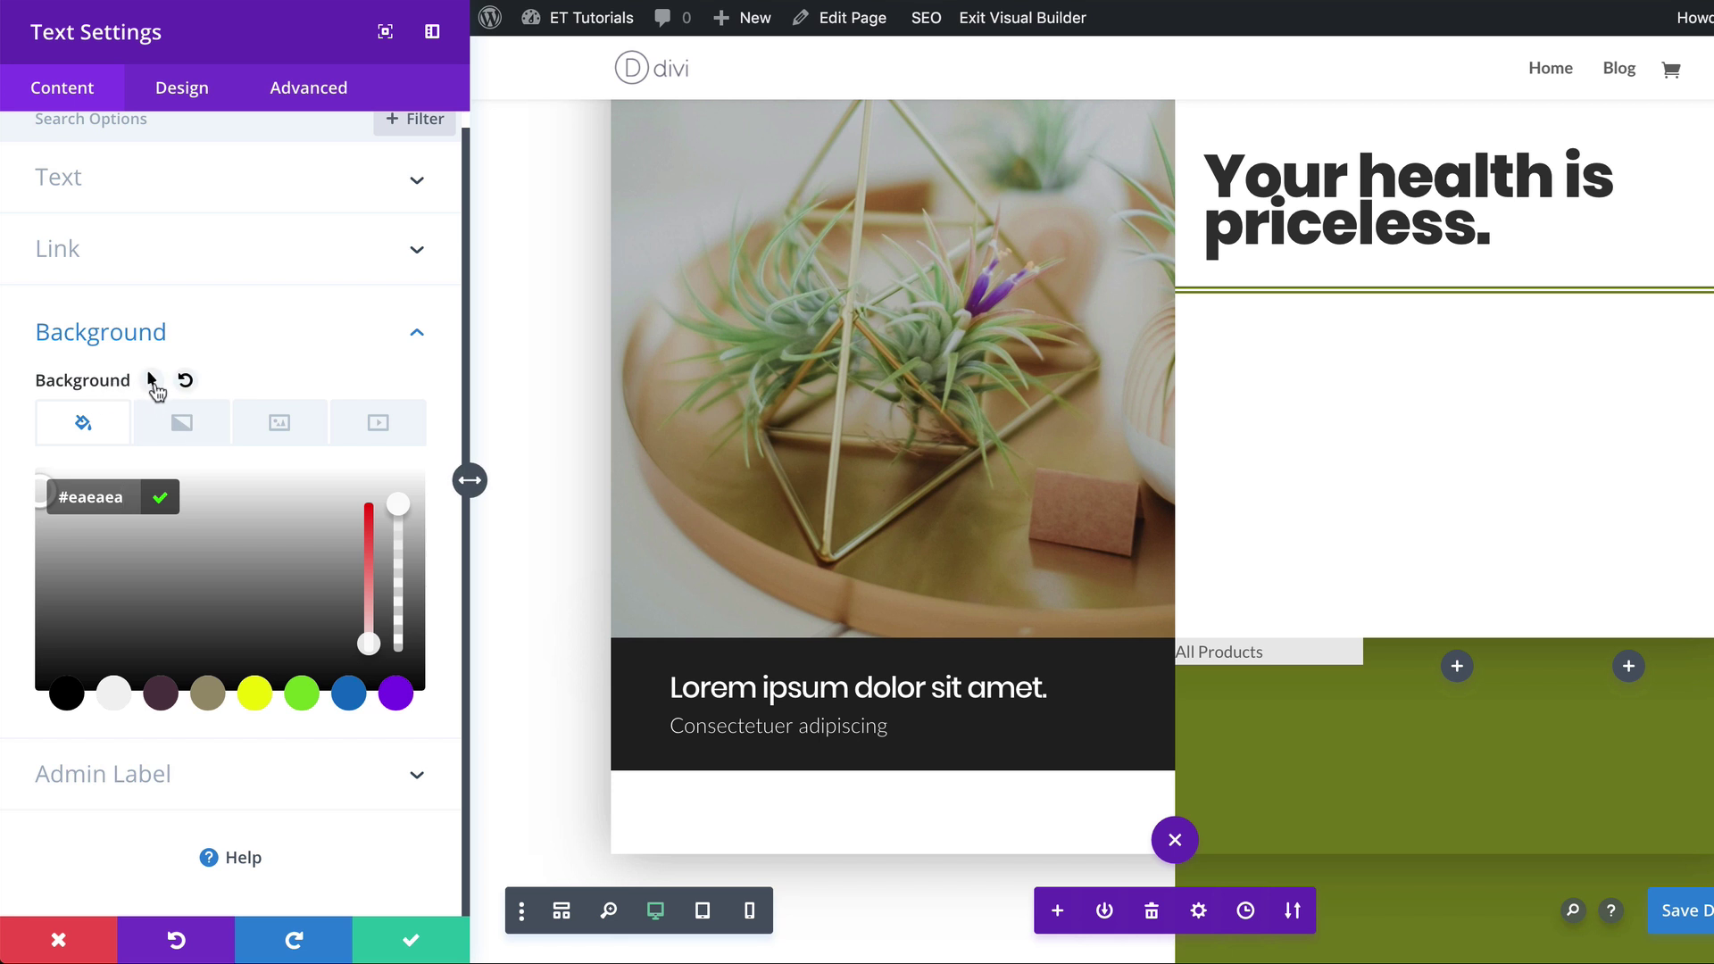
left_click(152, 384)
left_click(329, 392)
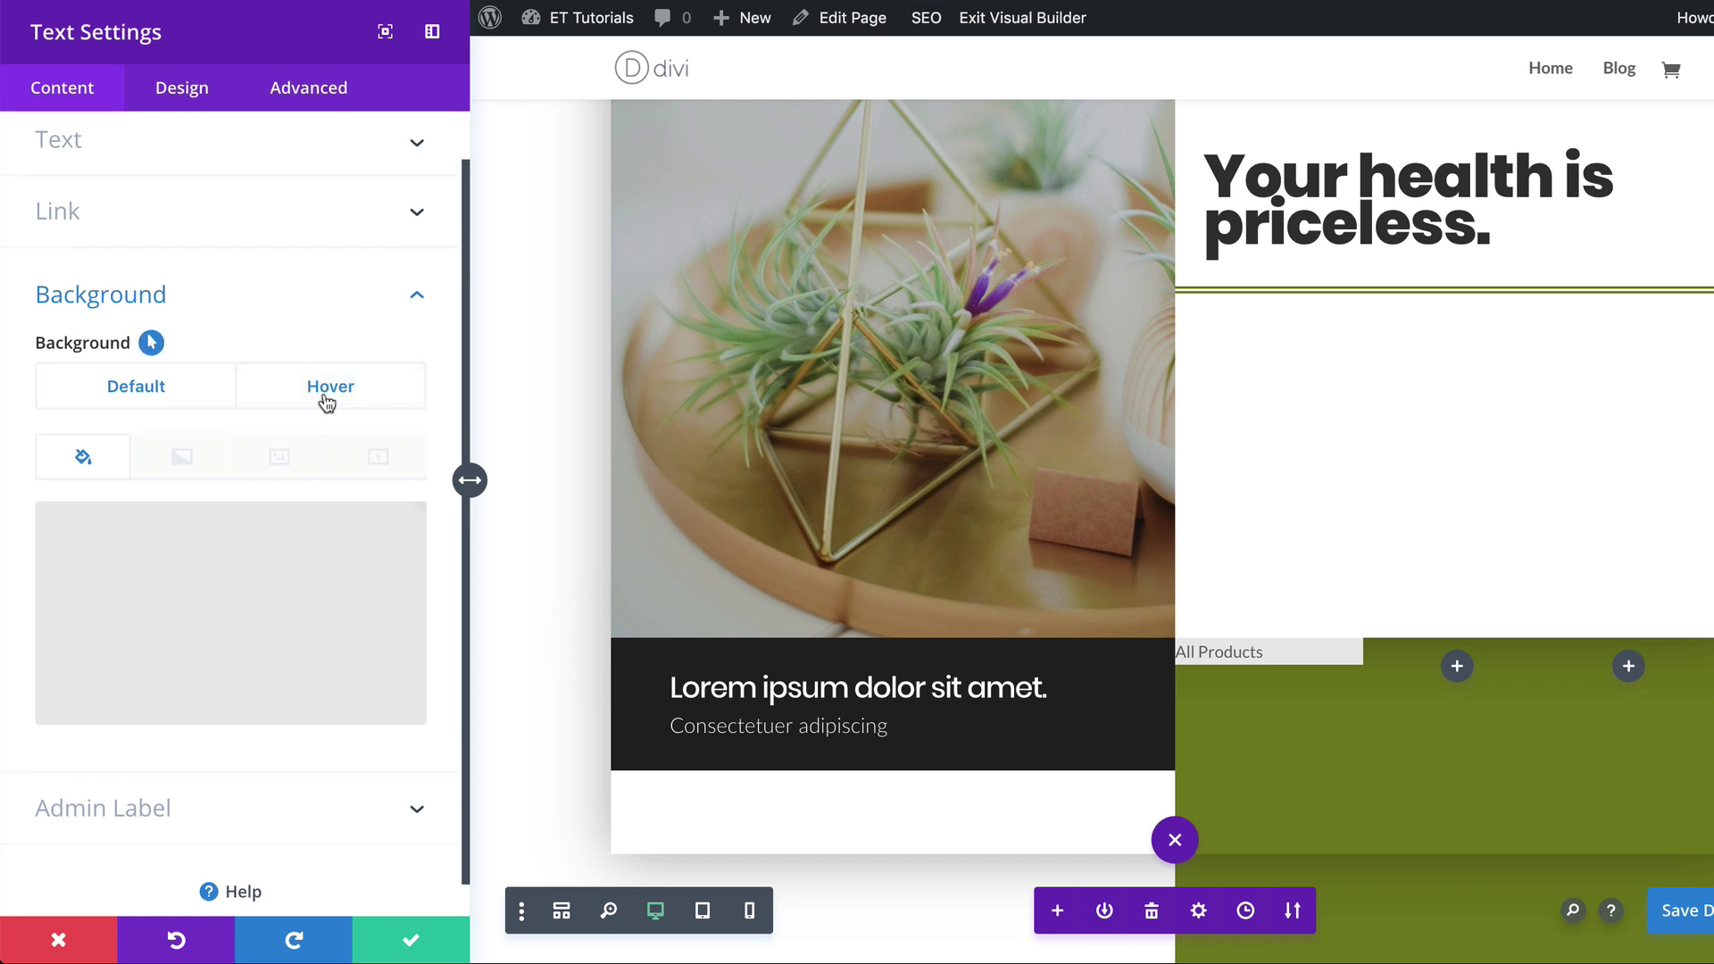
left_click(207, 585)
left_click_drag(77, 535, 134, 533)
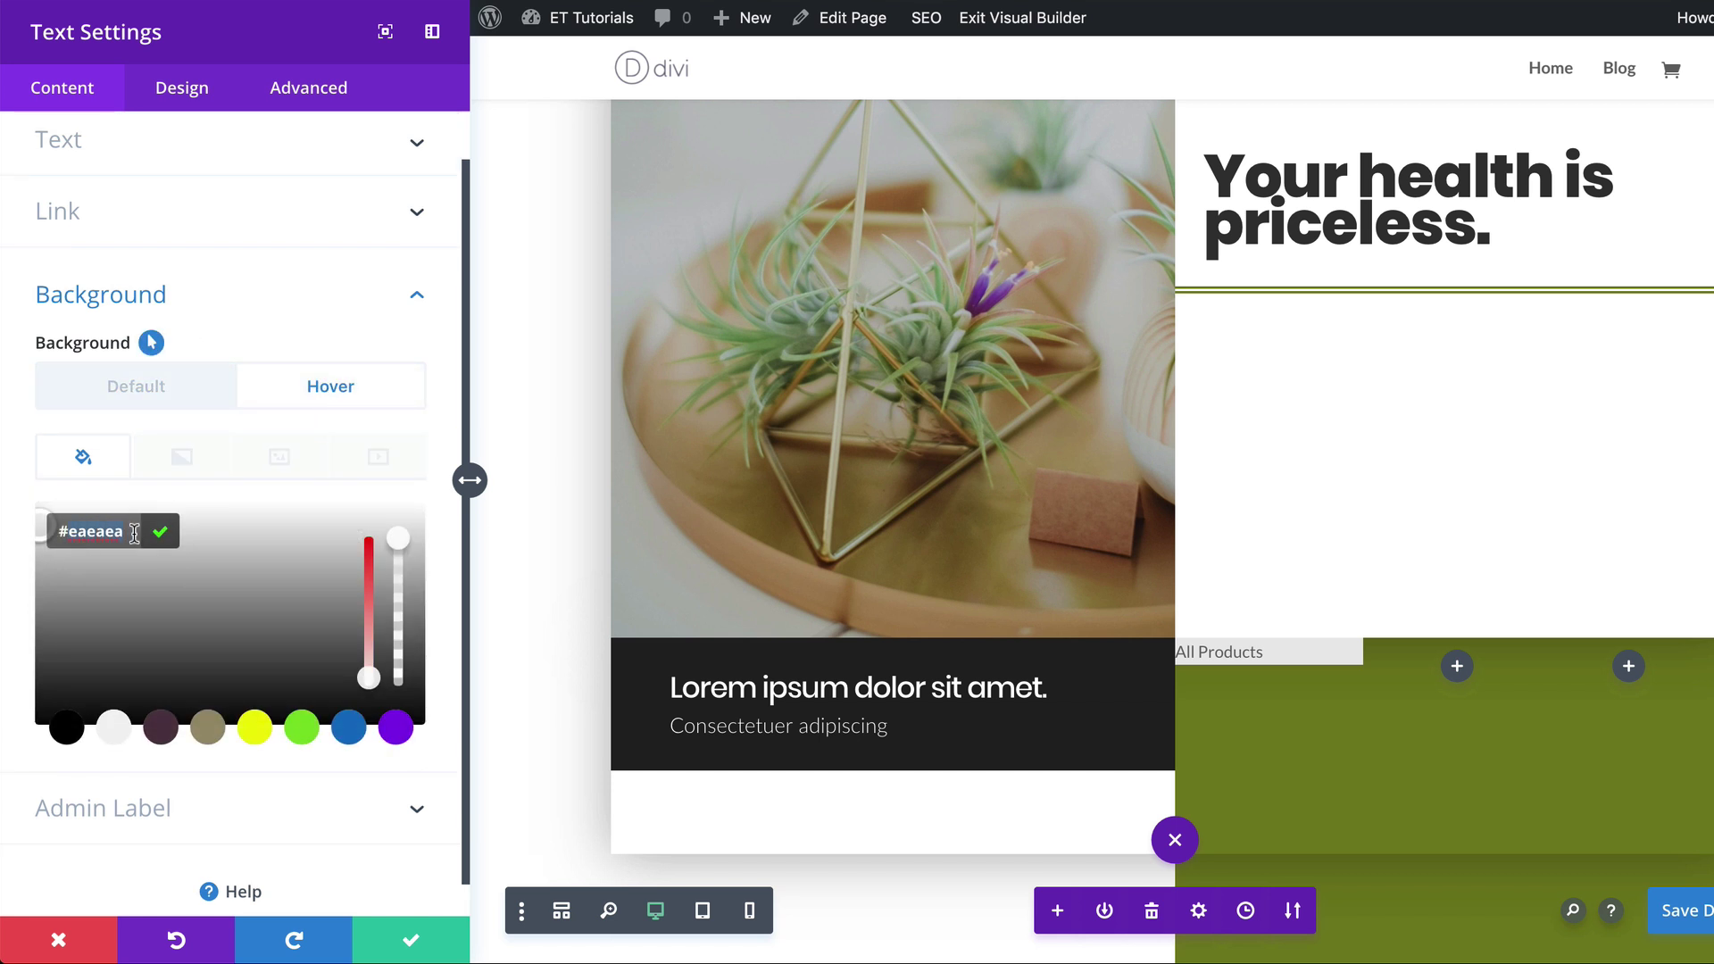
type("ffbb00")
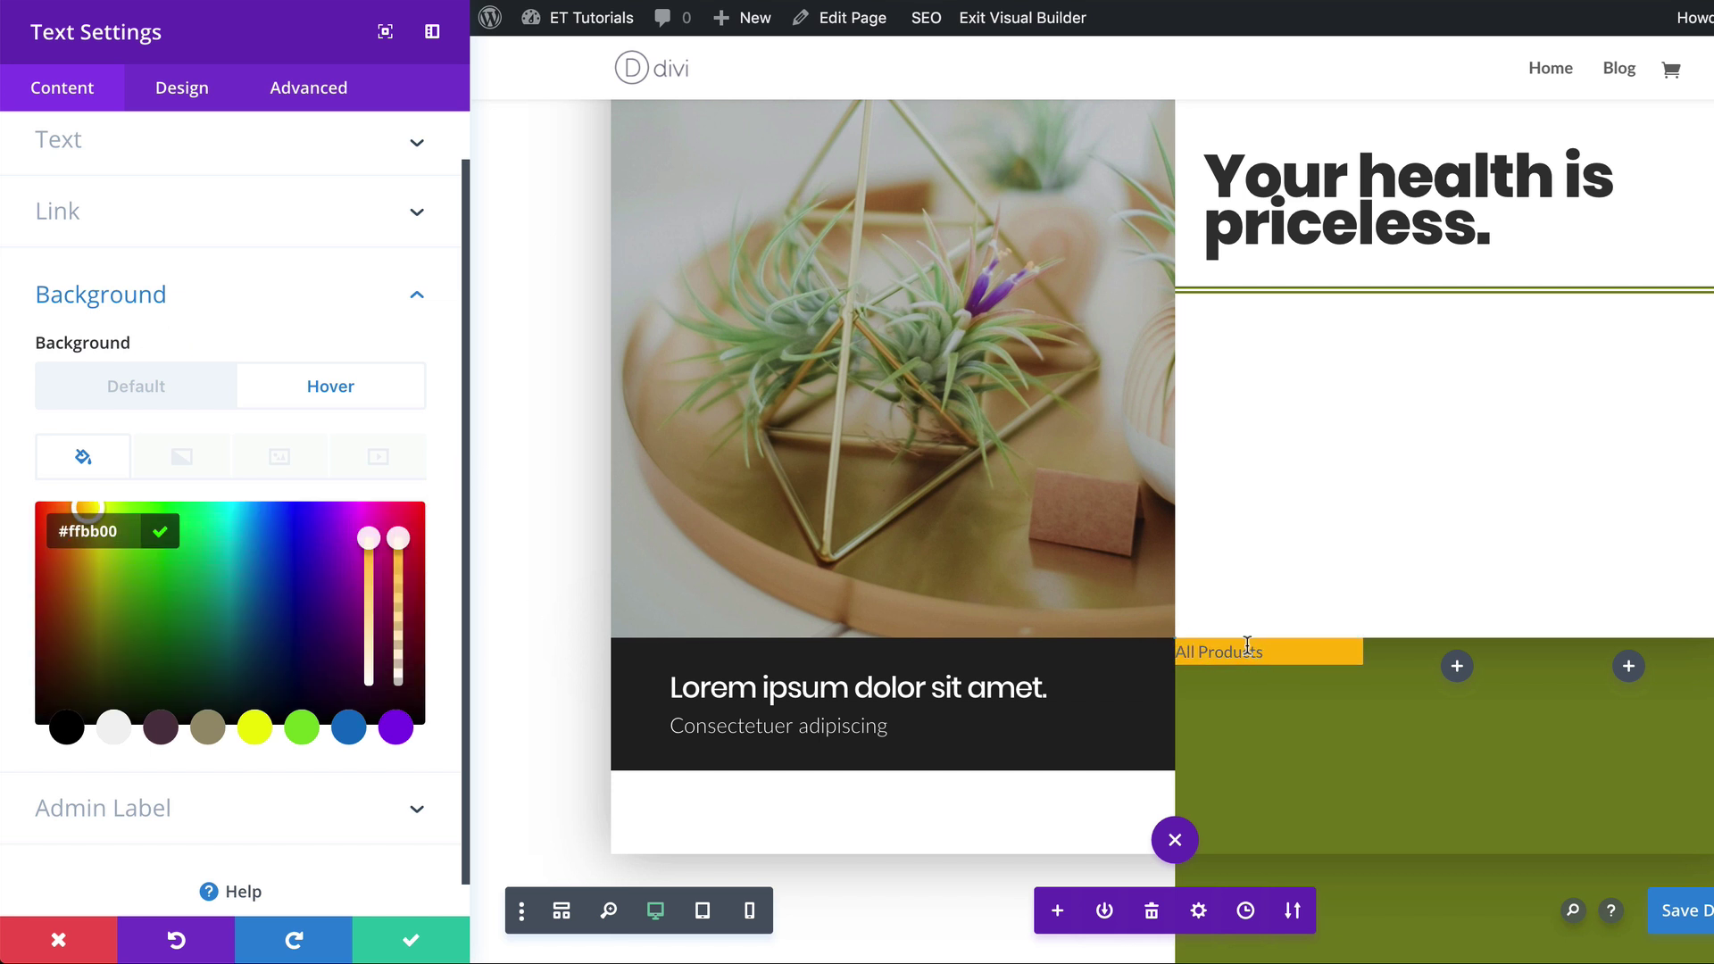
left_click(105, 386)
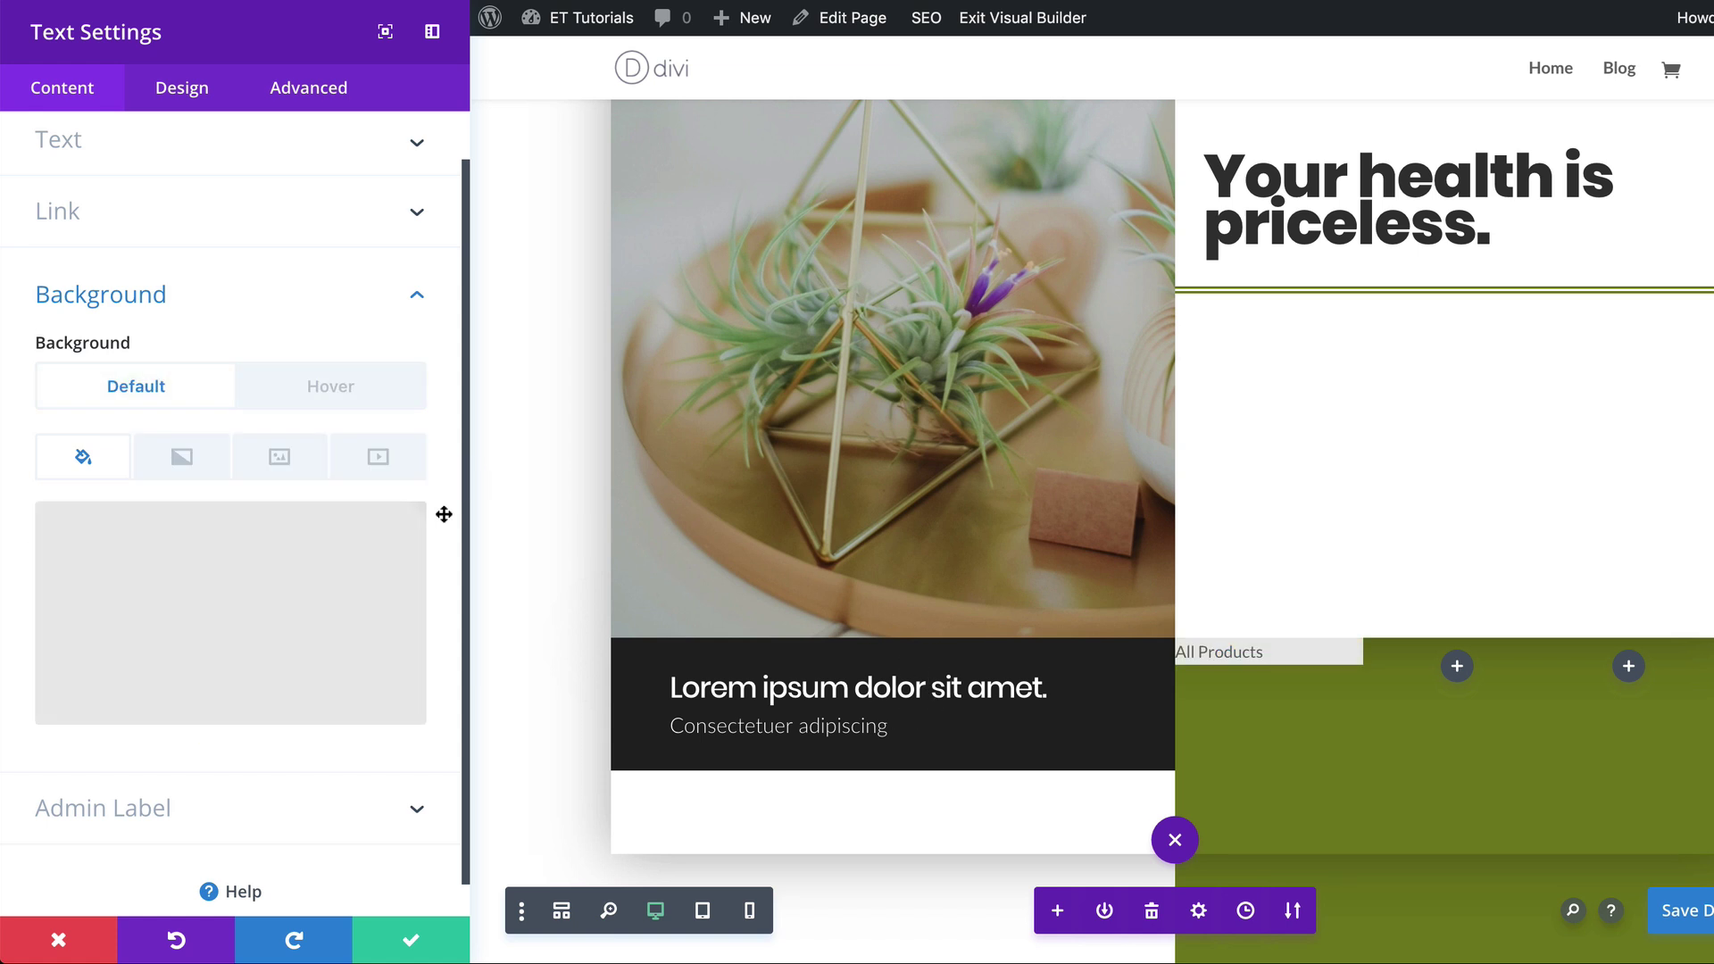
Set the module's body text font weight to Ultra Bold and its font style to uppercase.
left_click(211, 85)
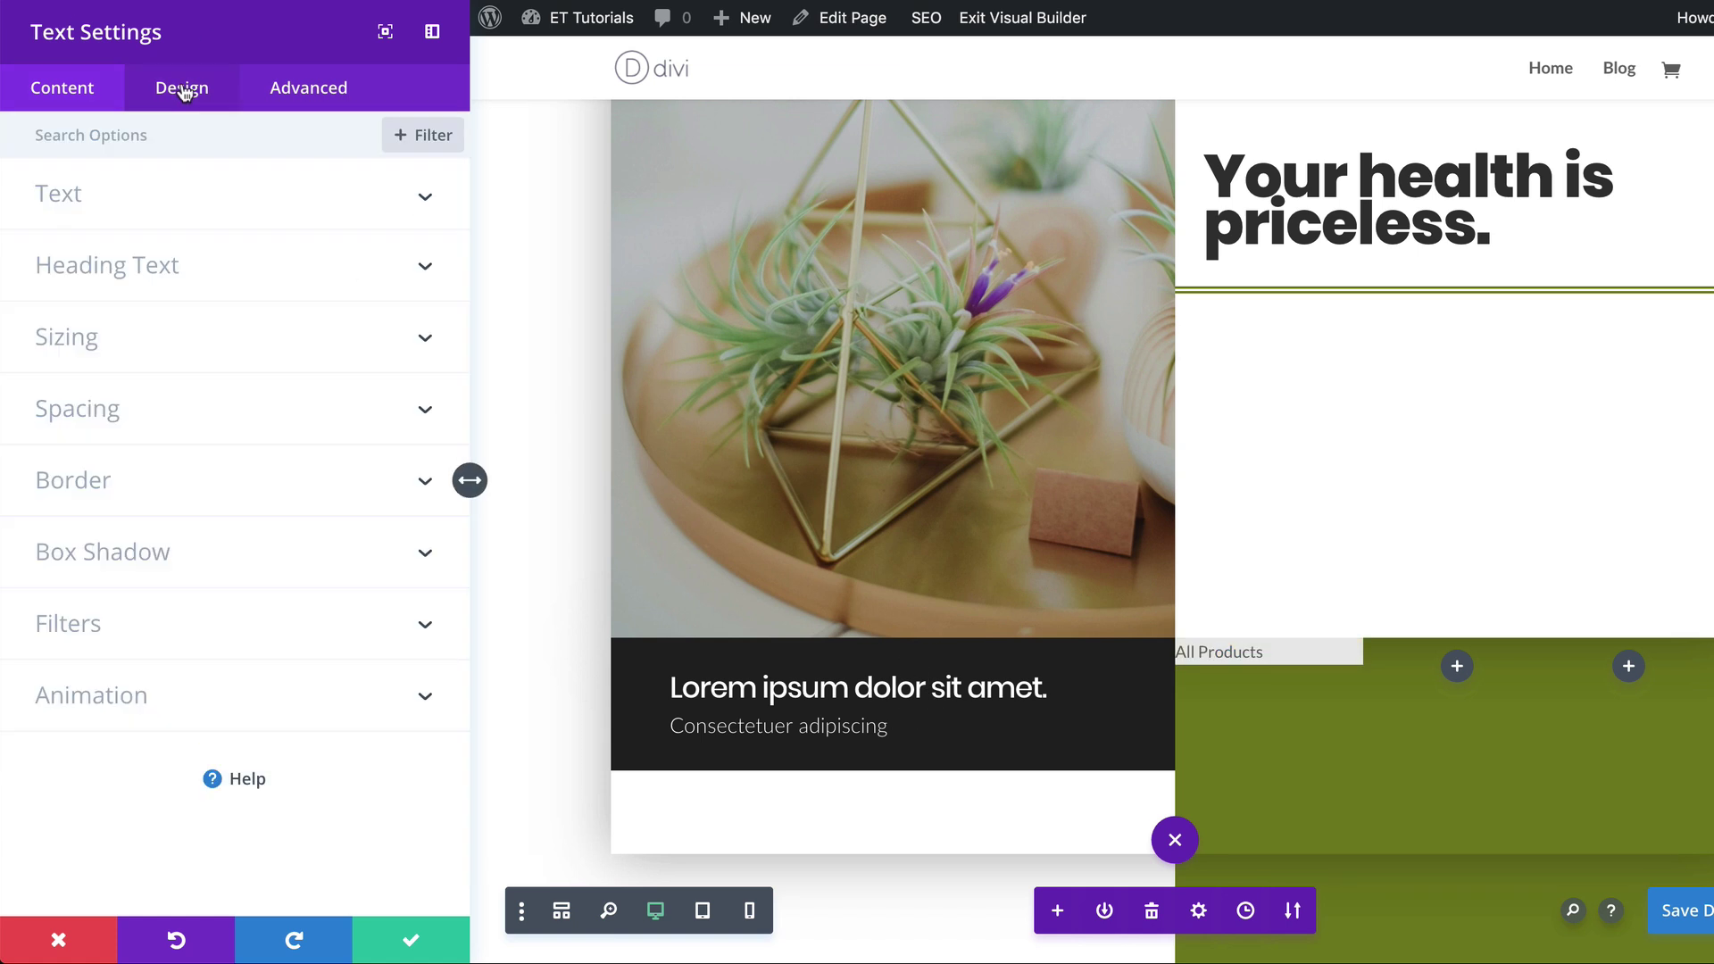
left_click(103, 206)
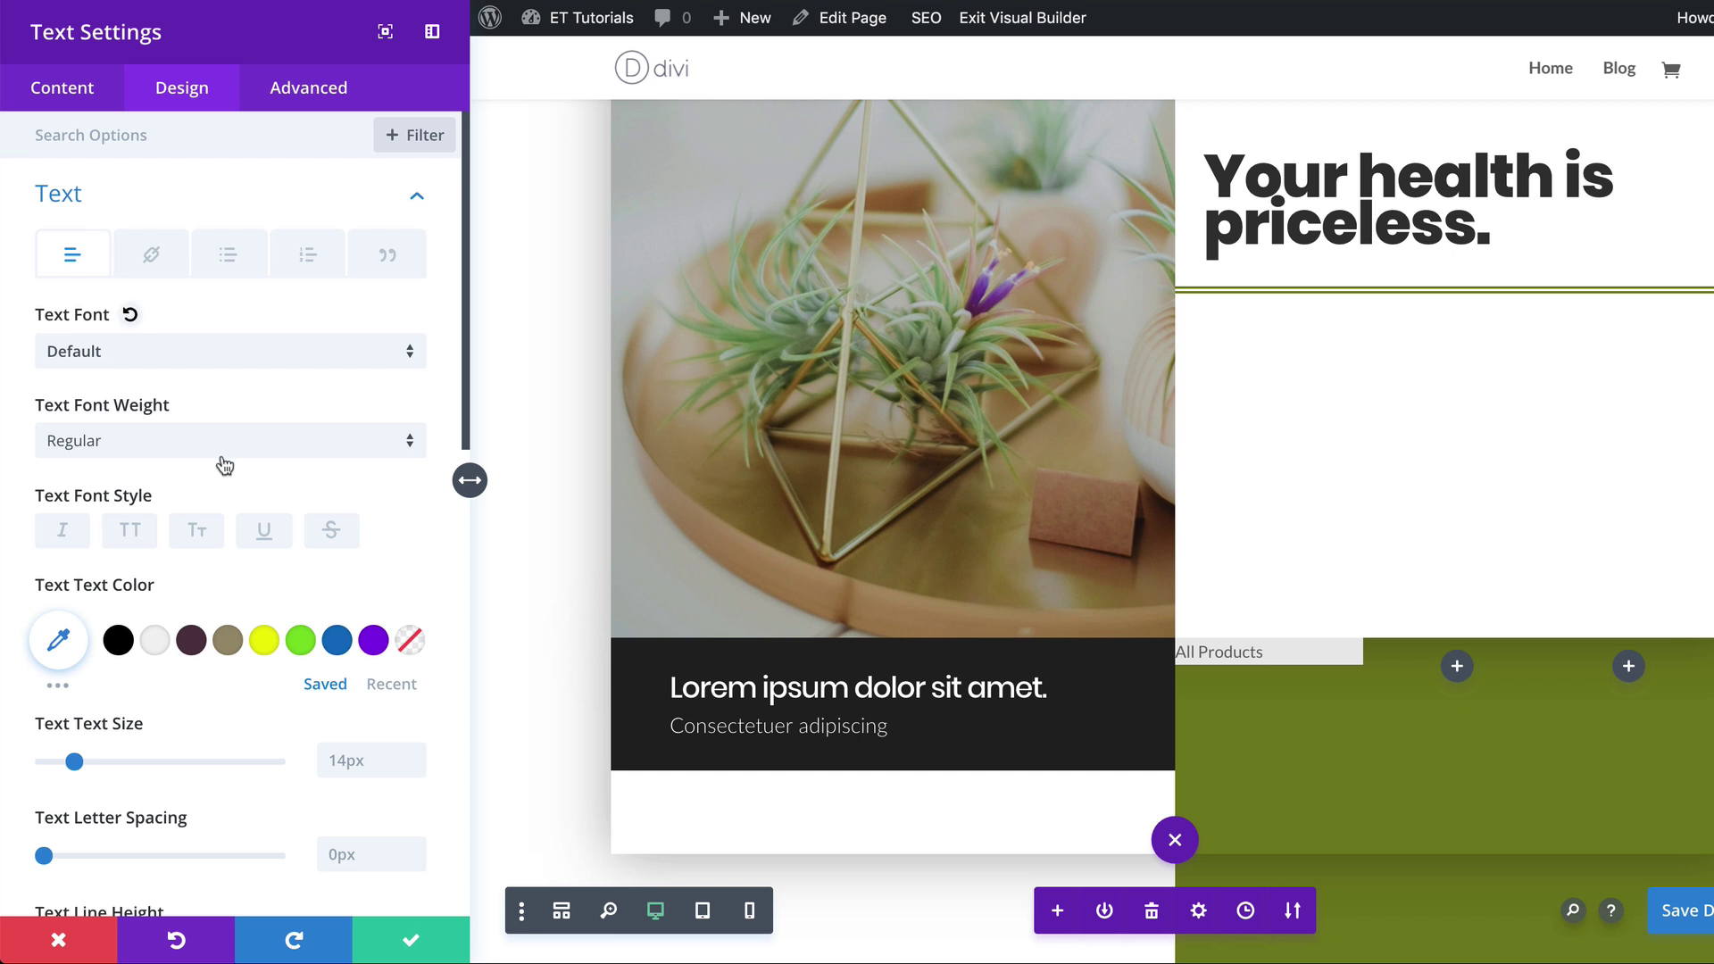
left_click(172, 441)
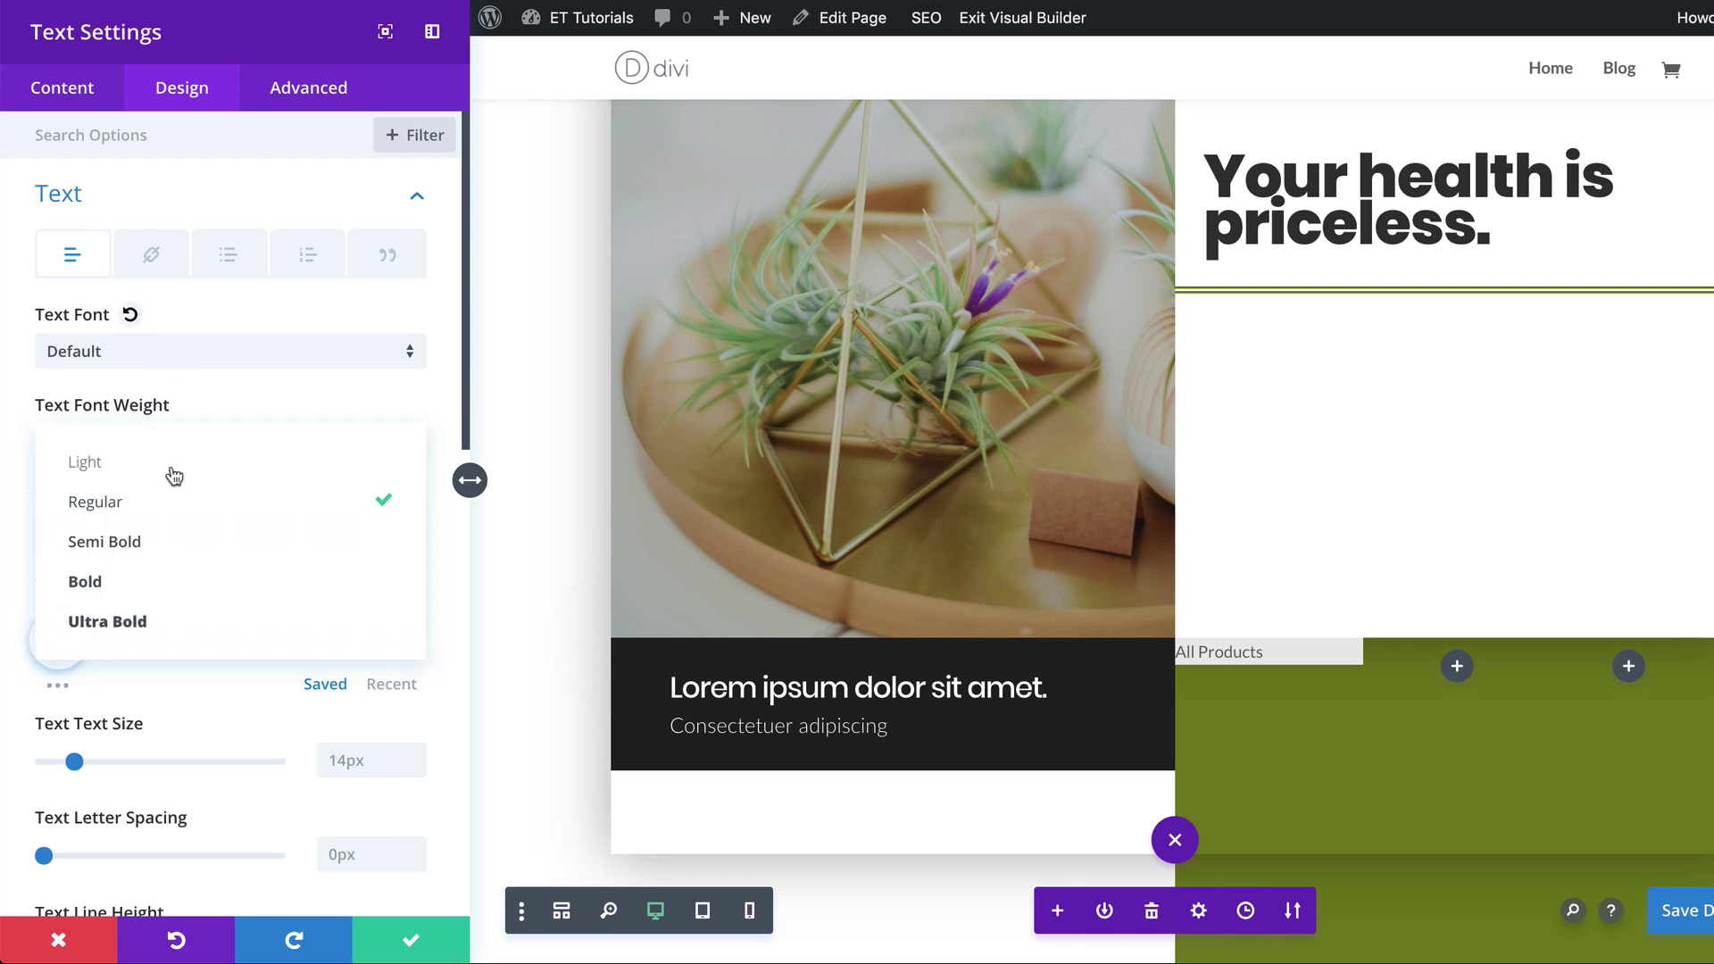
left_click(175, 622)
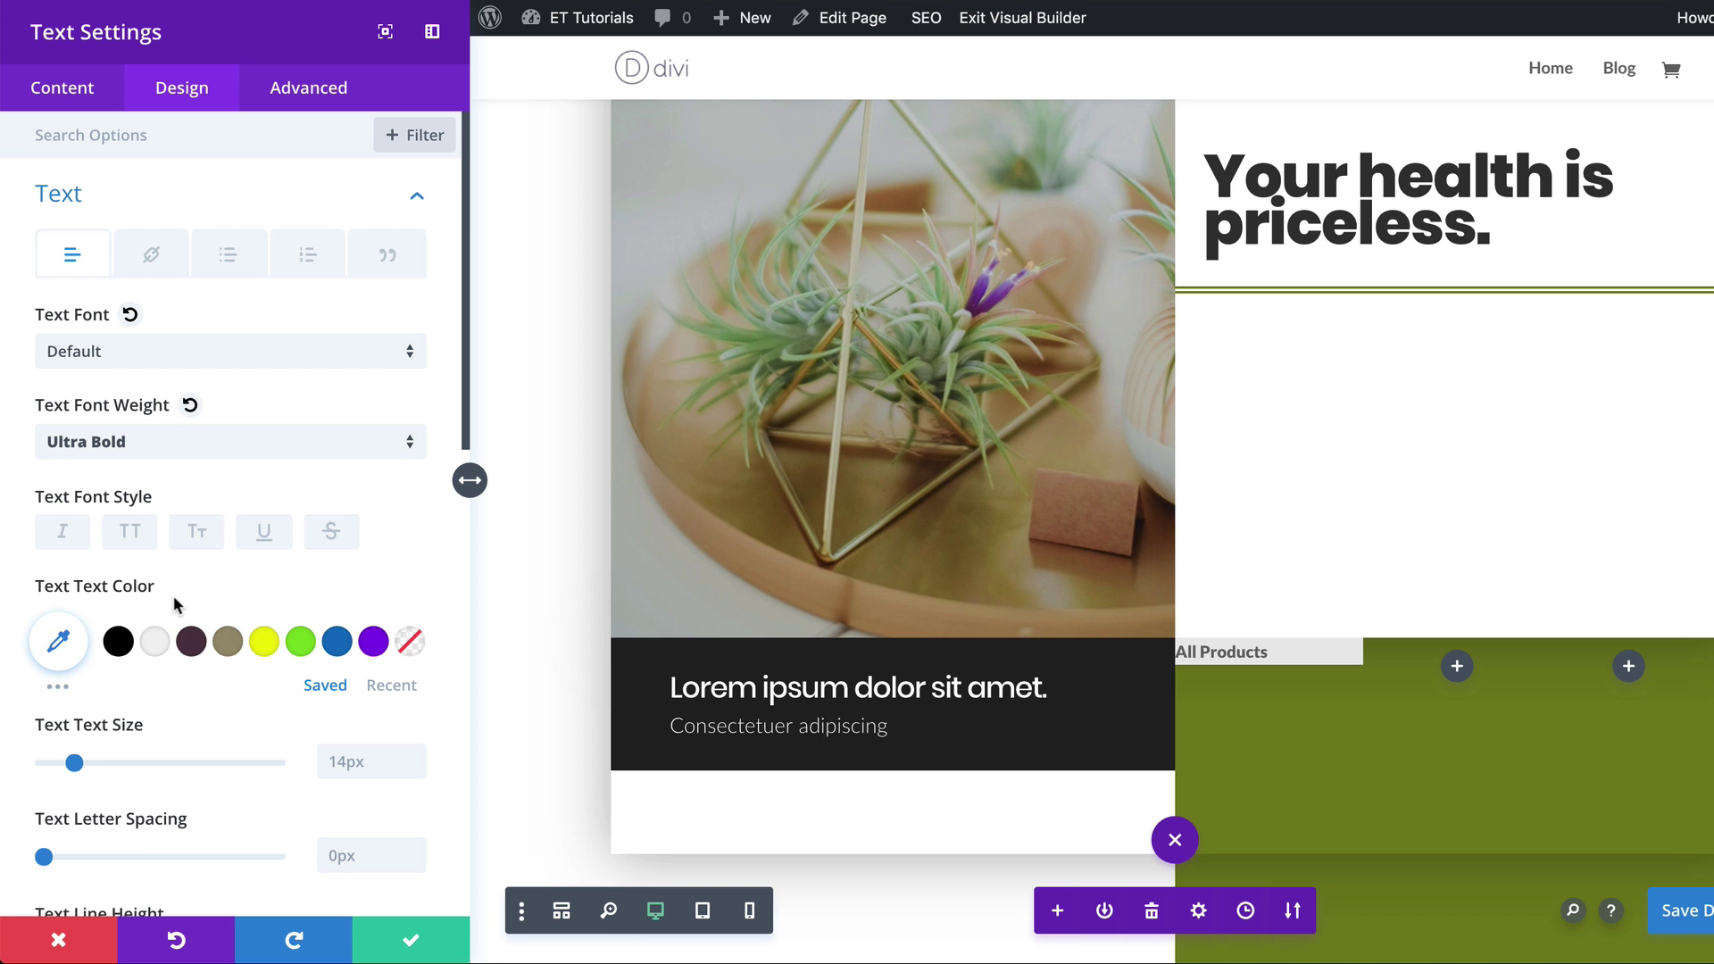
left_click(131, 534)
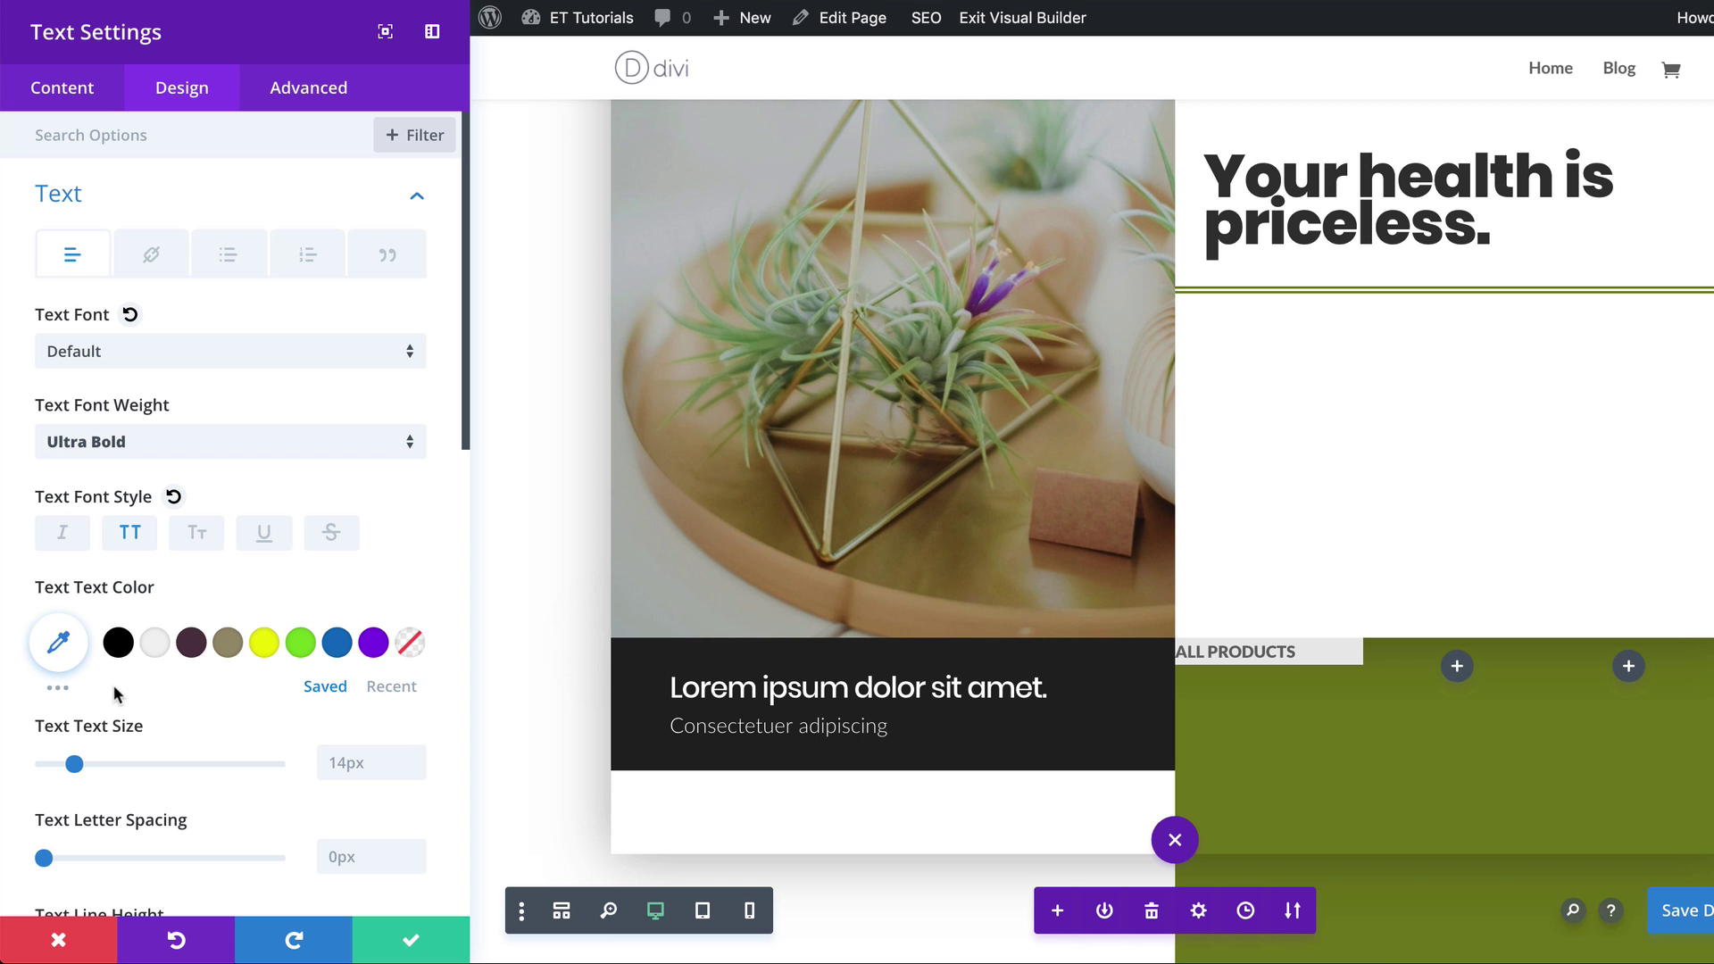
Set the "All Products" text color to #333333 and its text size to 16px.
left_click(59, 645)
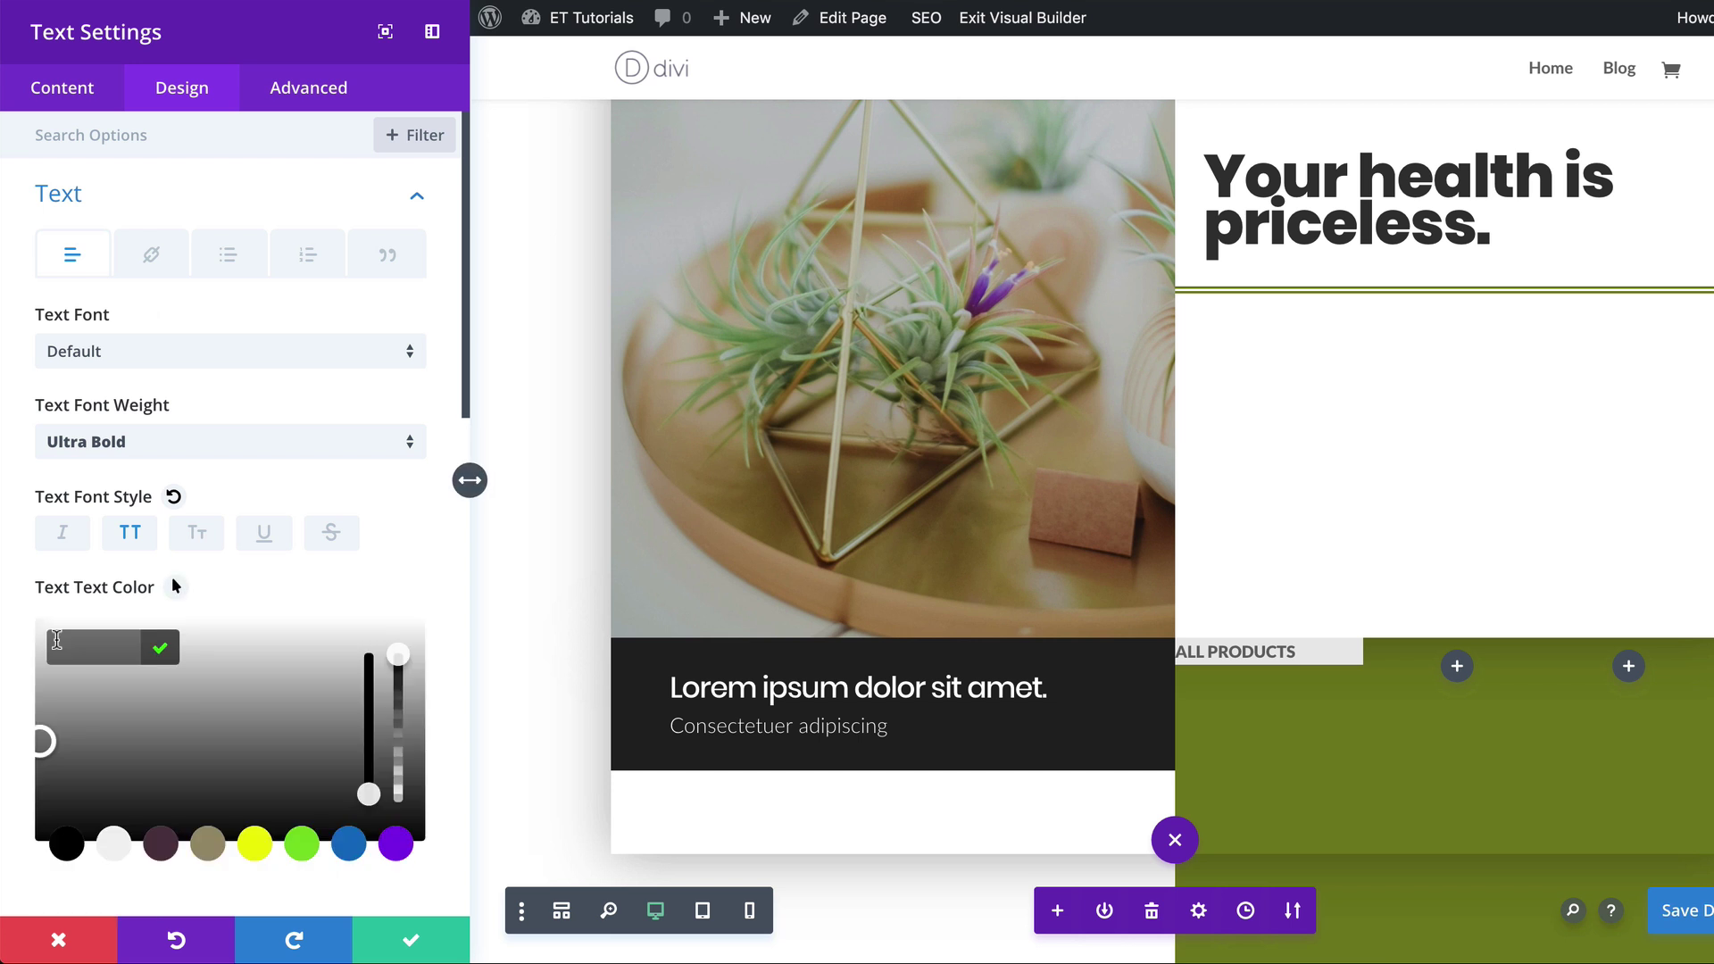
type("#333333")
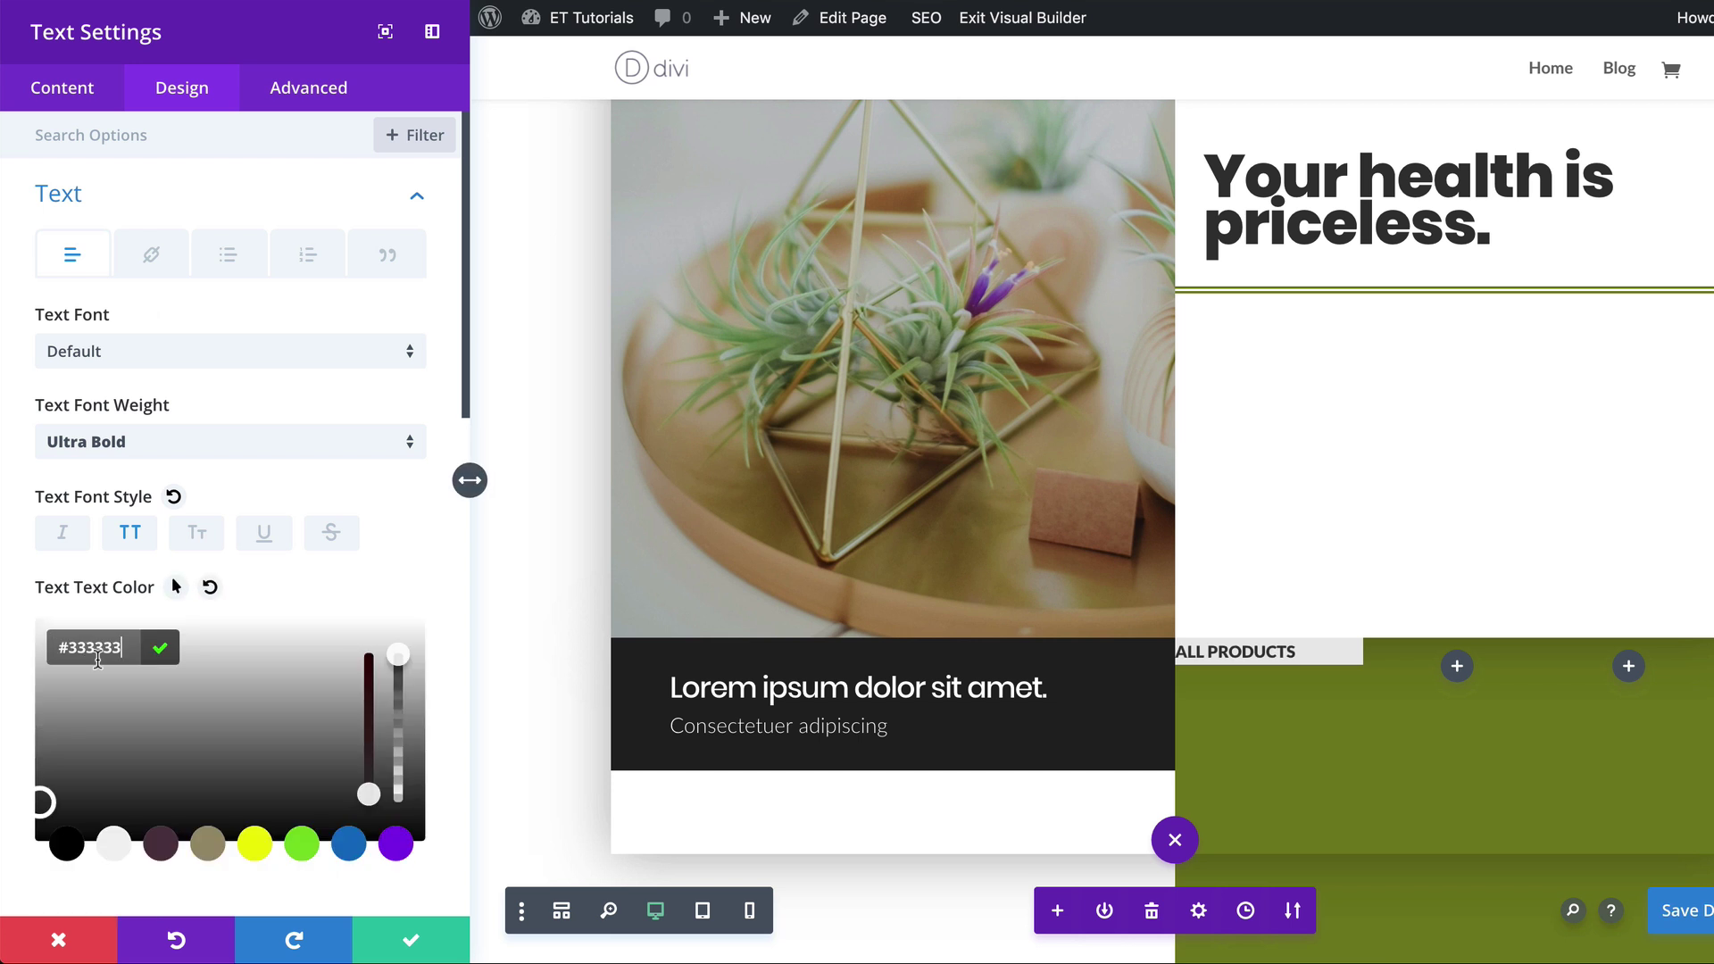
scroll(308, 742, "down", 4)
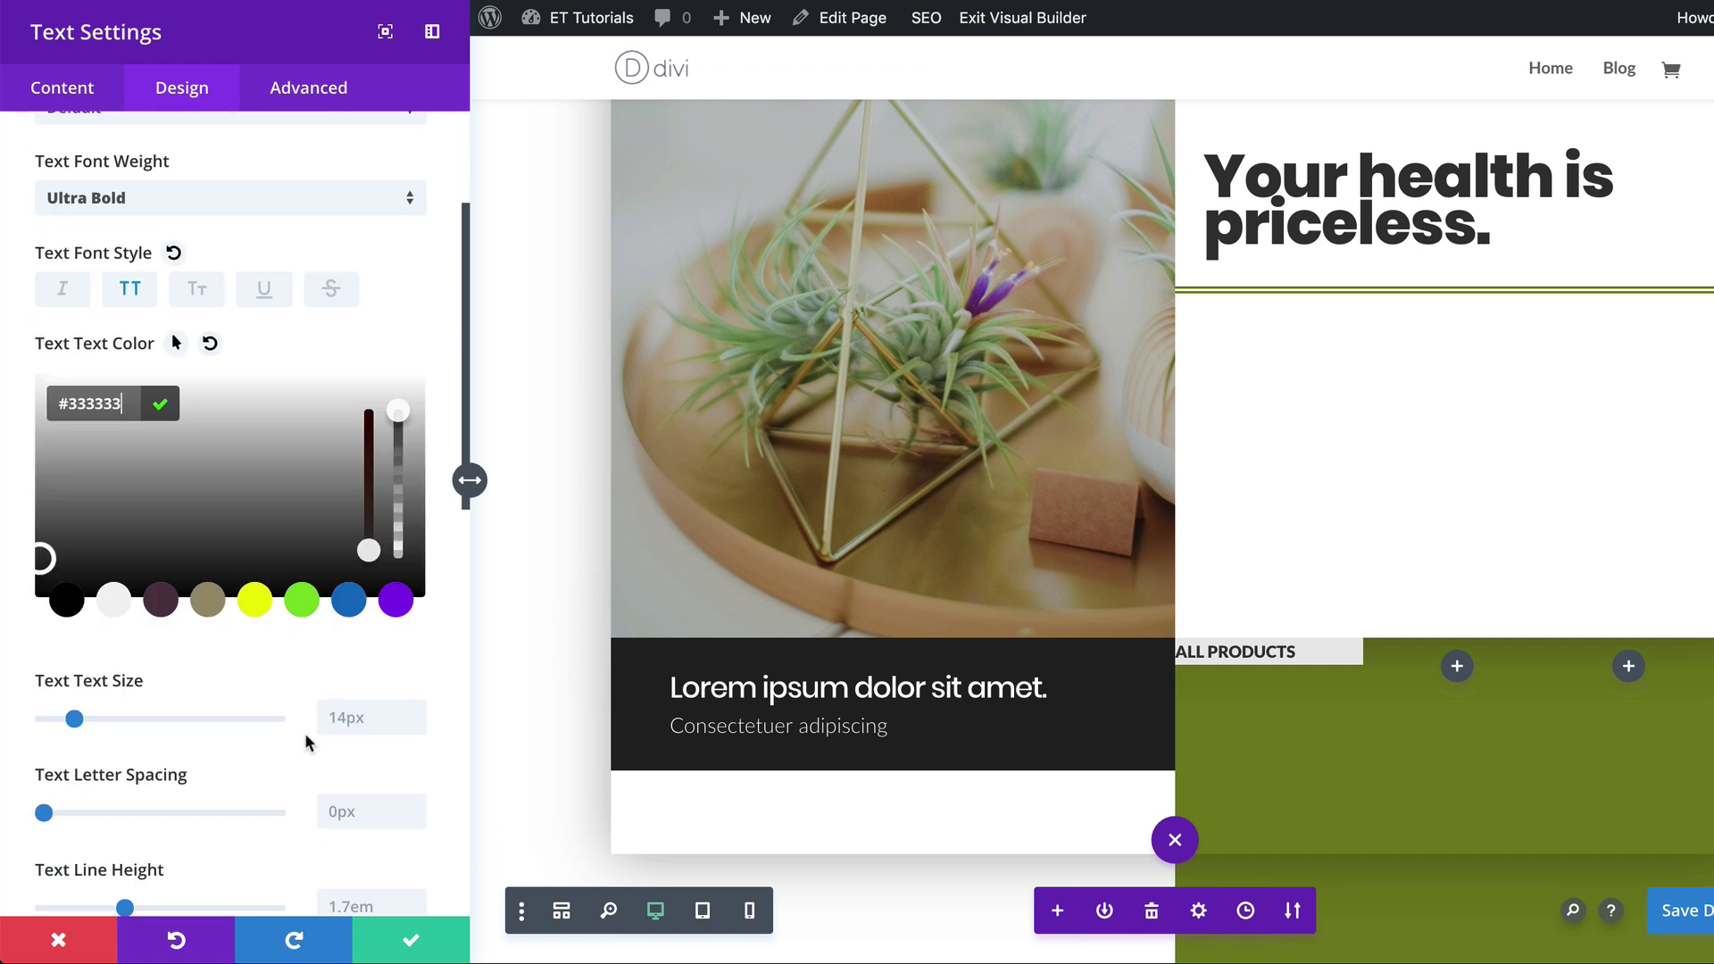
left_click(332, 662)
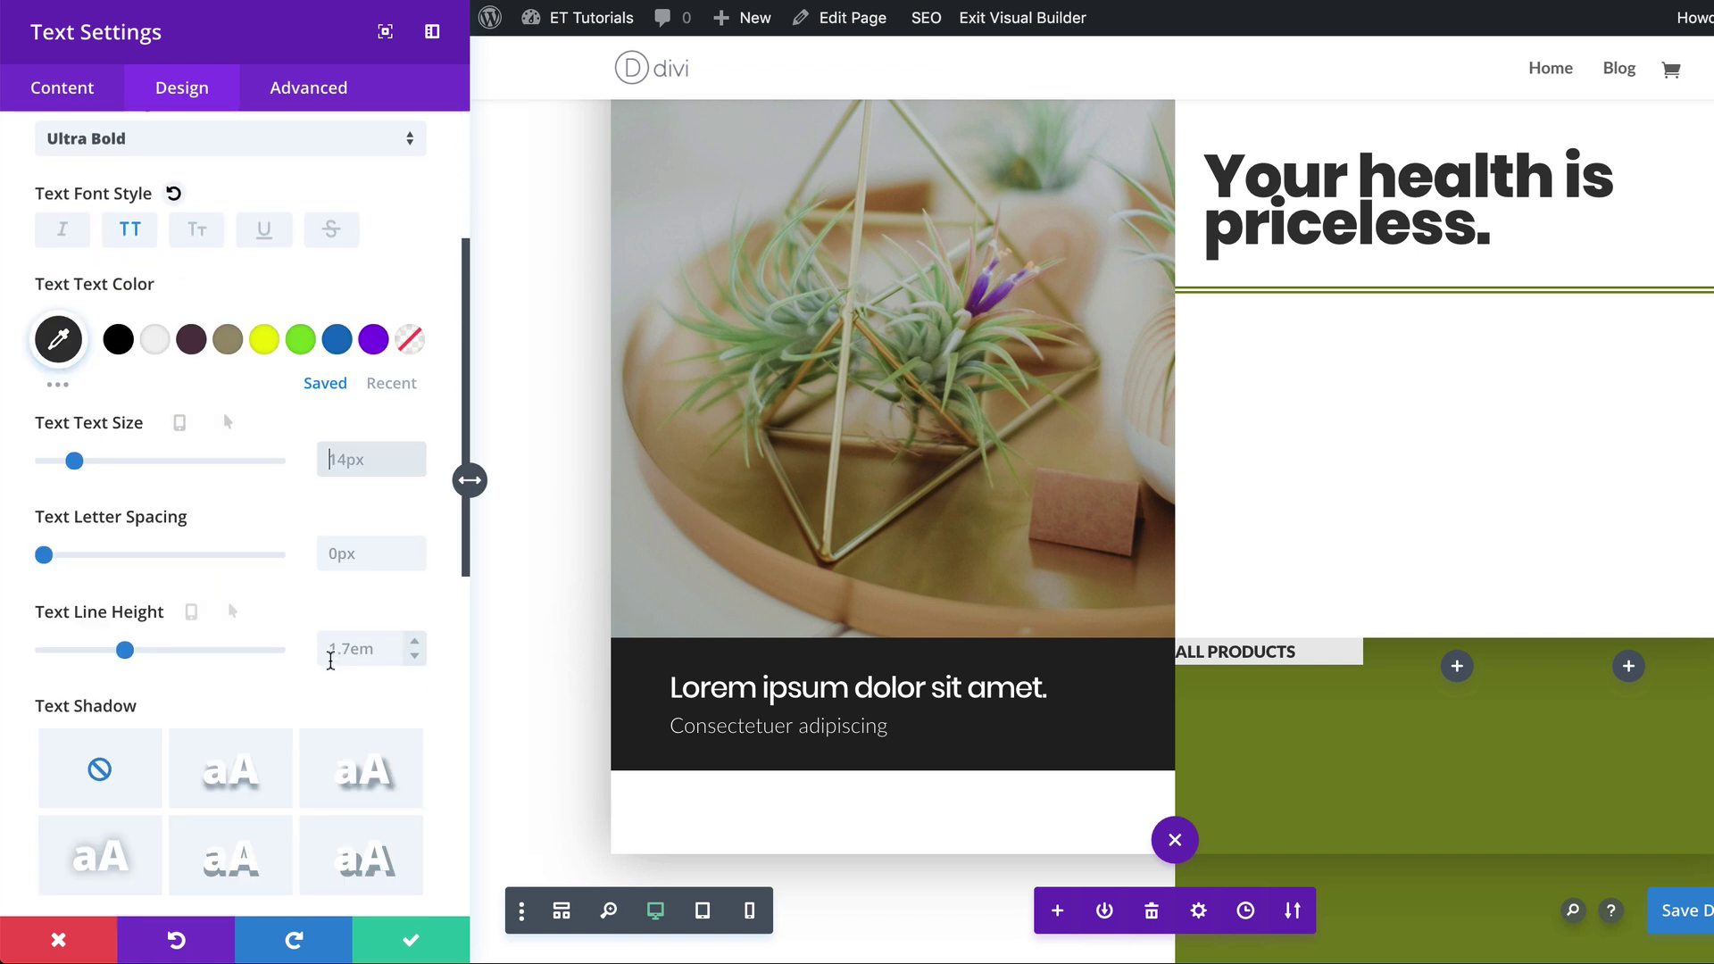
left_click(326, 458)
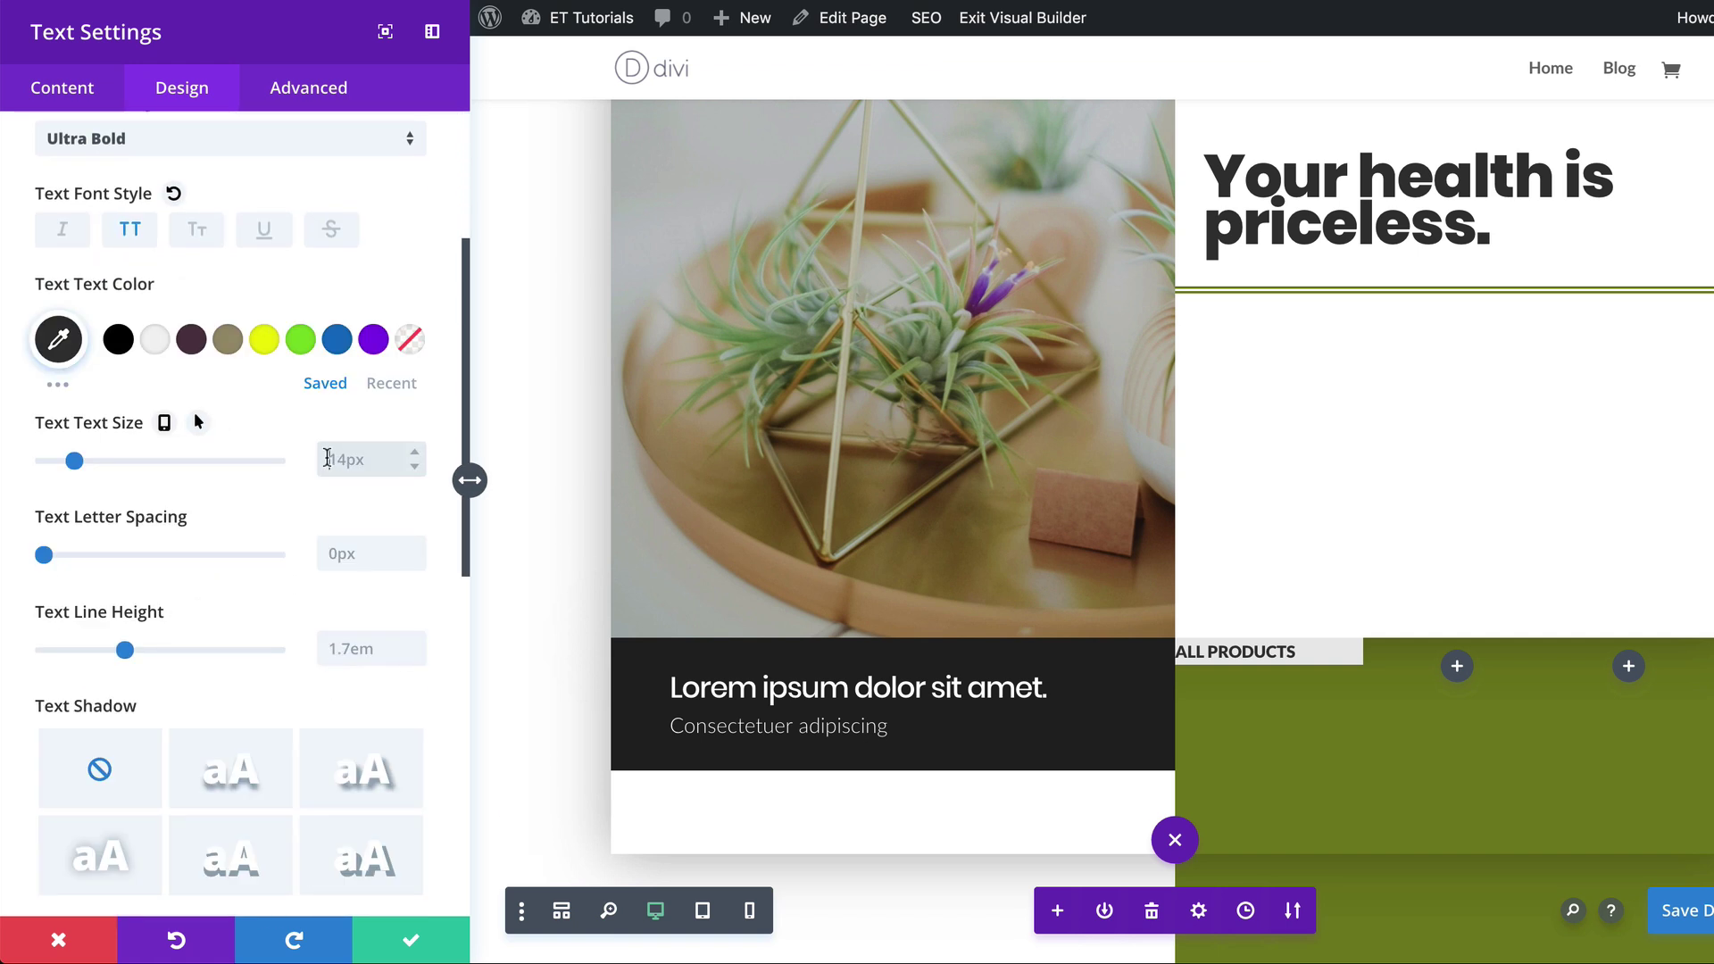
type("16px")
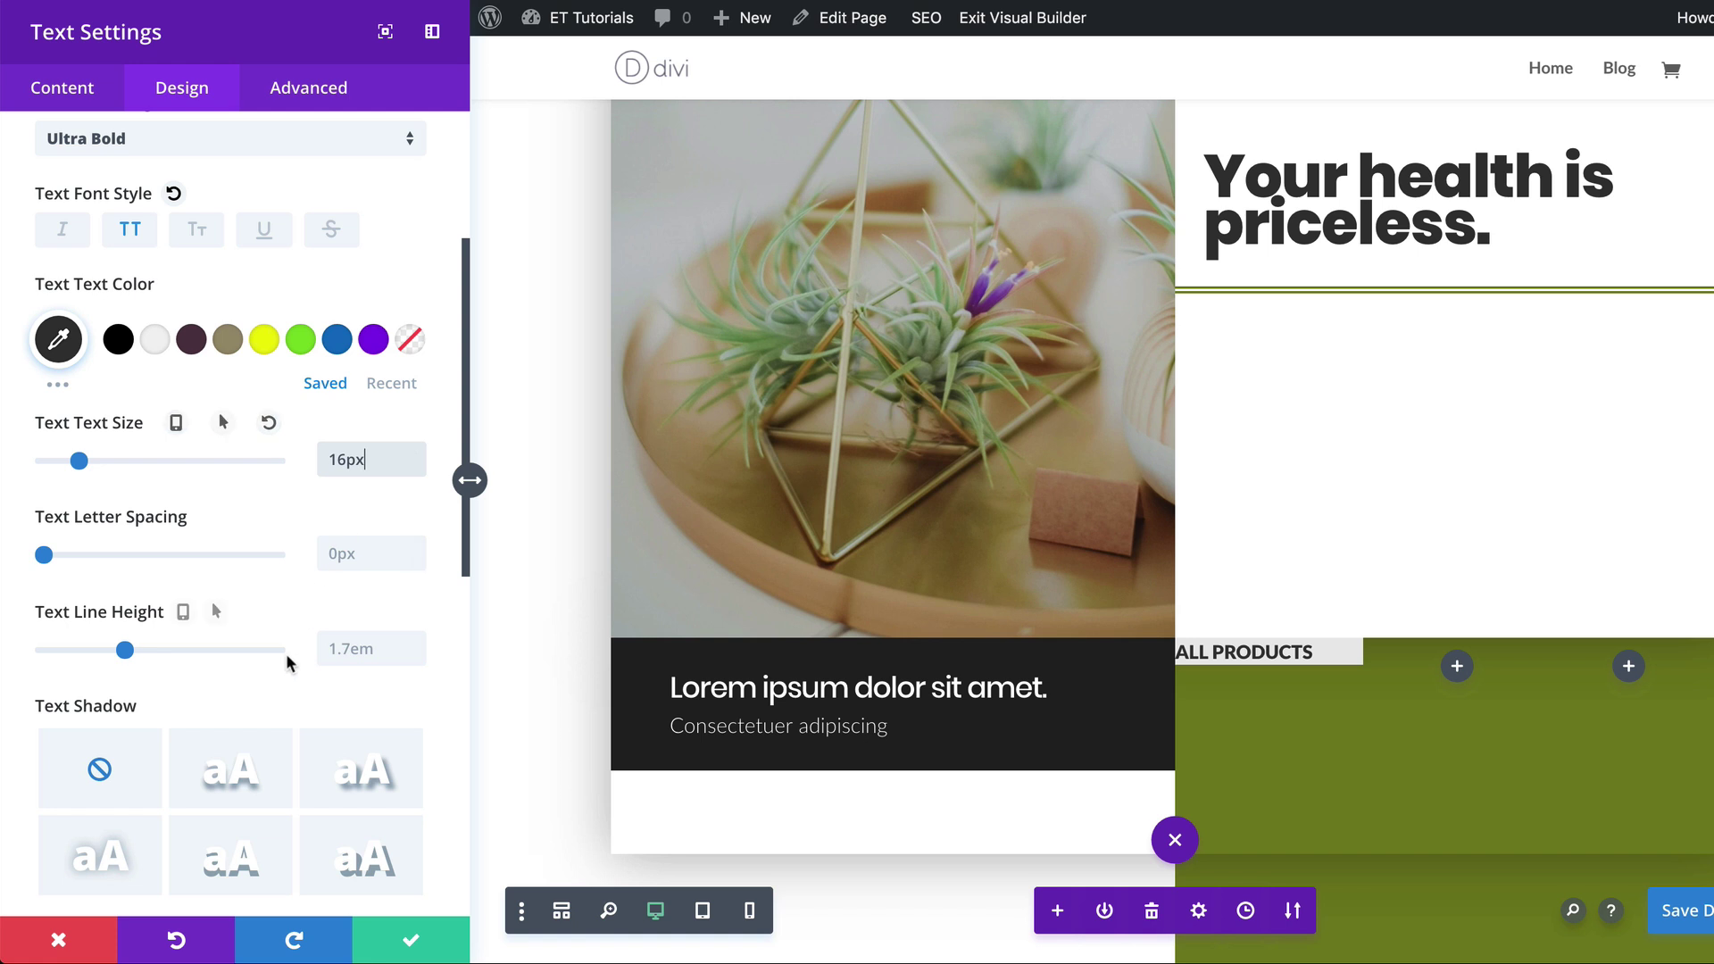
Set the text letter spacing to -1px and center the text orientation.
left_click(398, 555)
type("-1px")
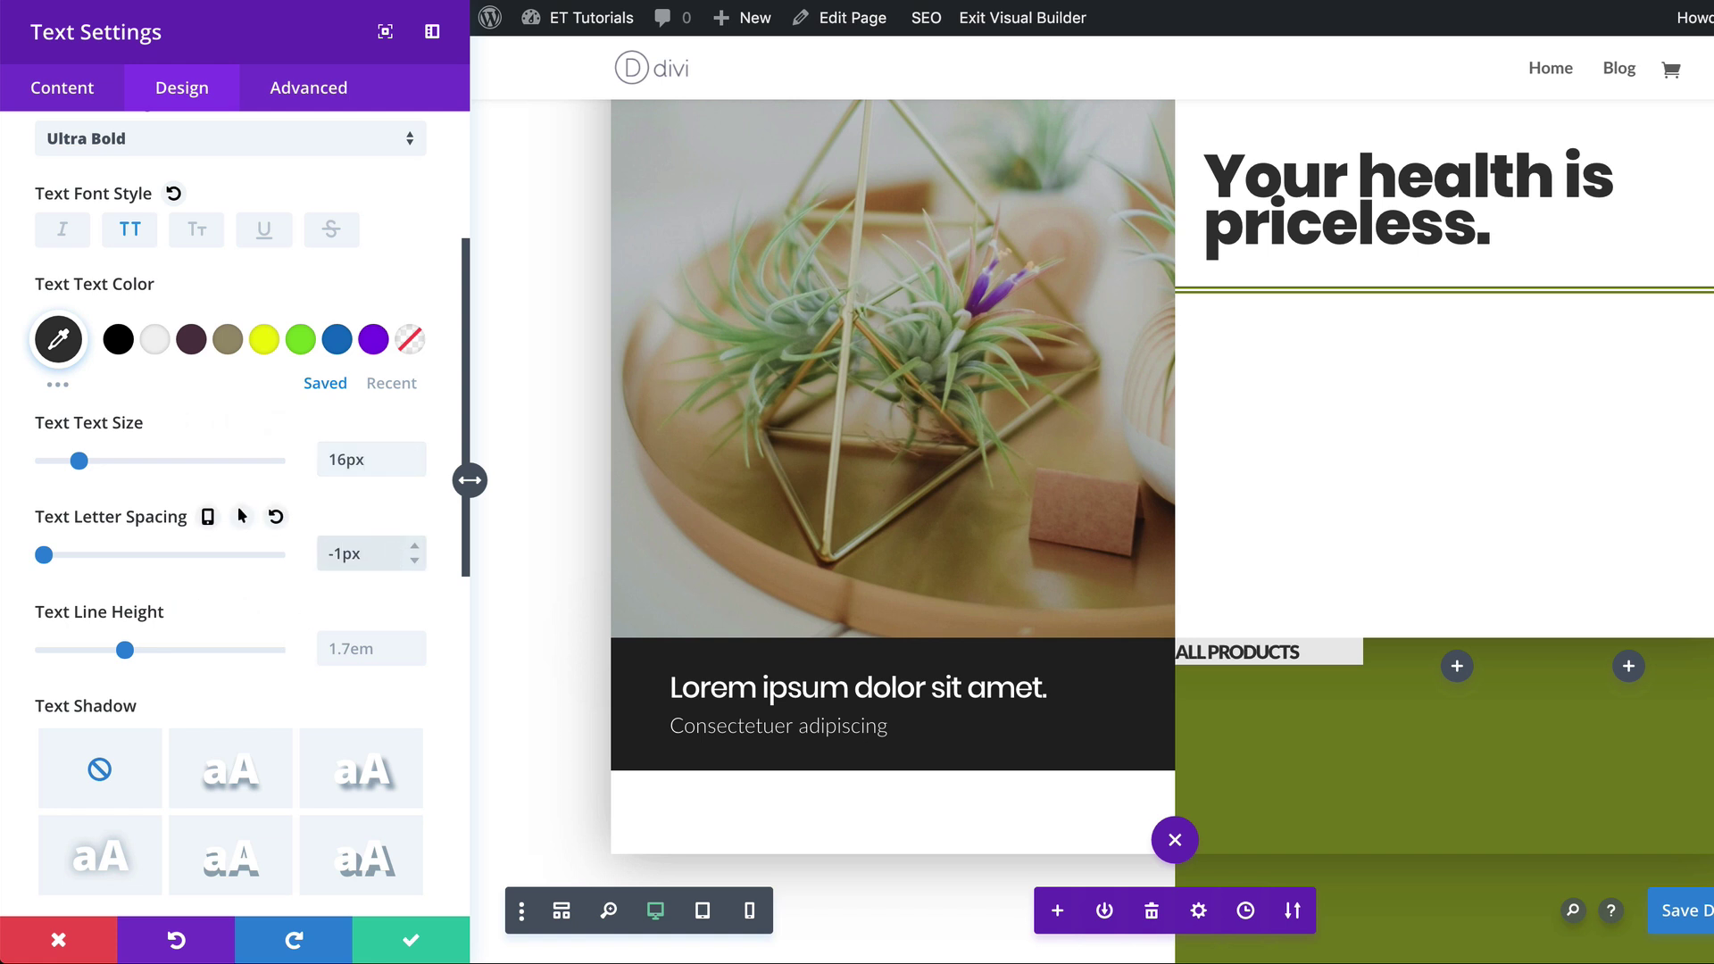
scroll(216, 602, "down", 5)
scroll(296, 653, "down", 2)
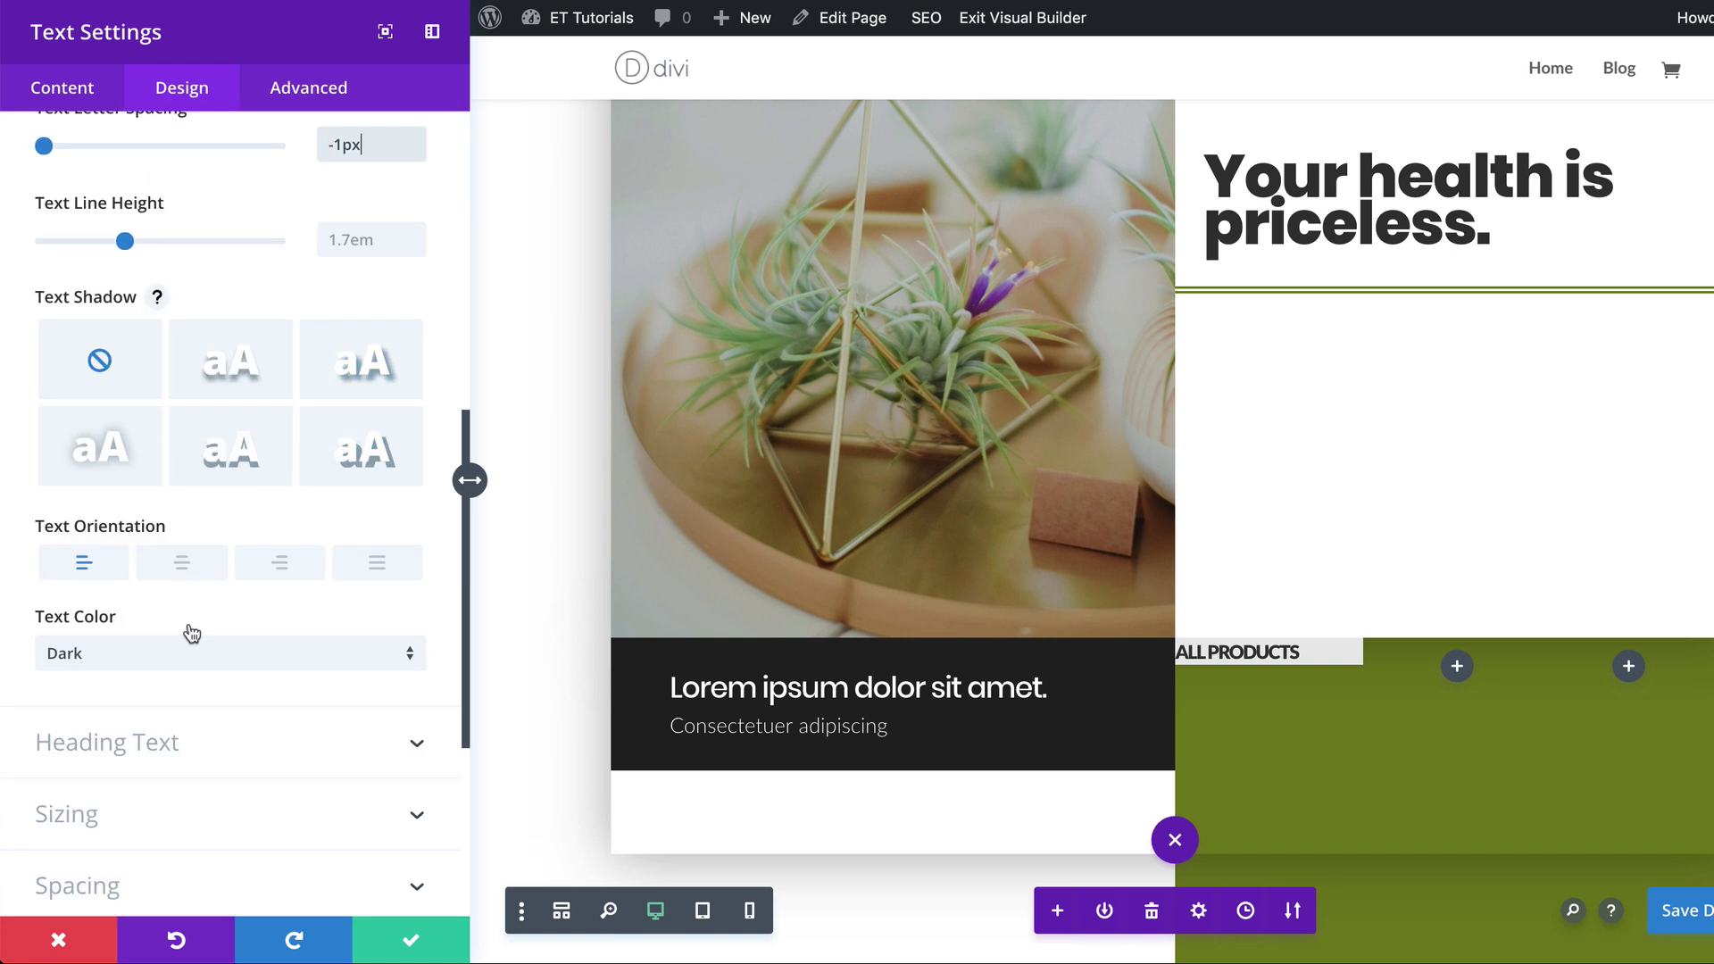
left_click(183, 563)
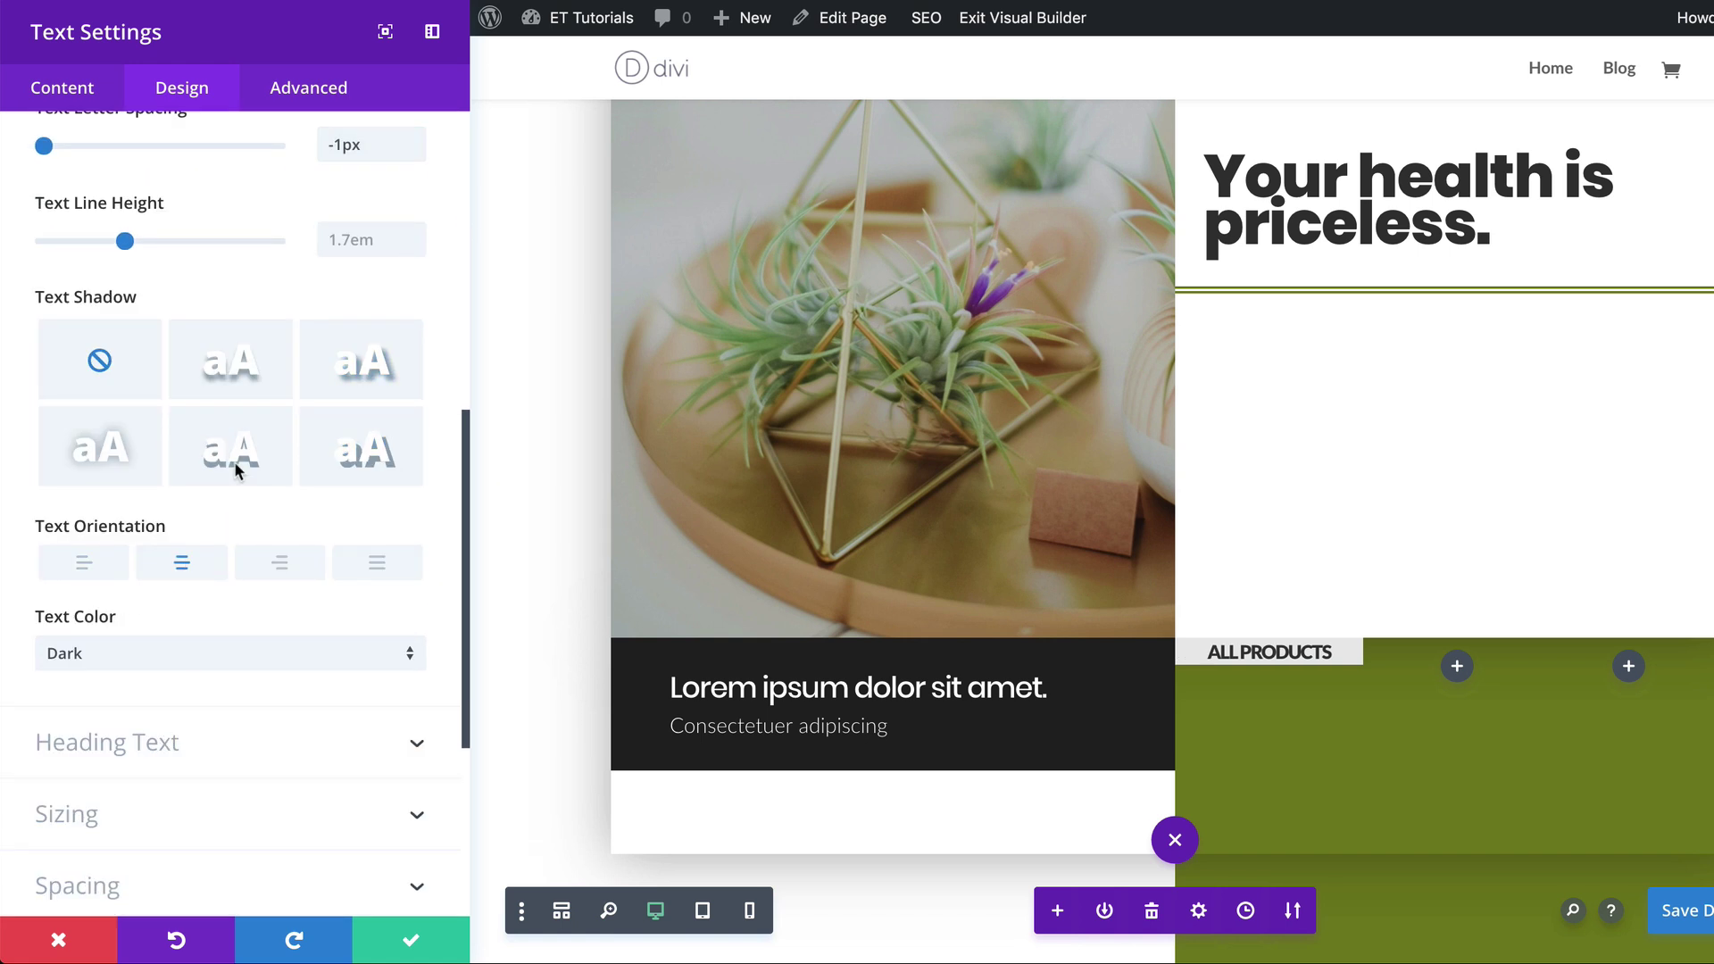
Enable a hover text color for the module, set the hover color to #ffffff, and return to the default state.
scroll(339, 536, "up", 10)
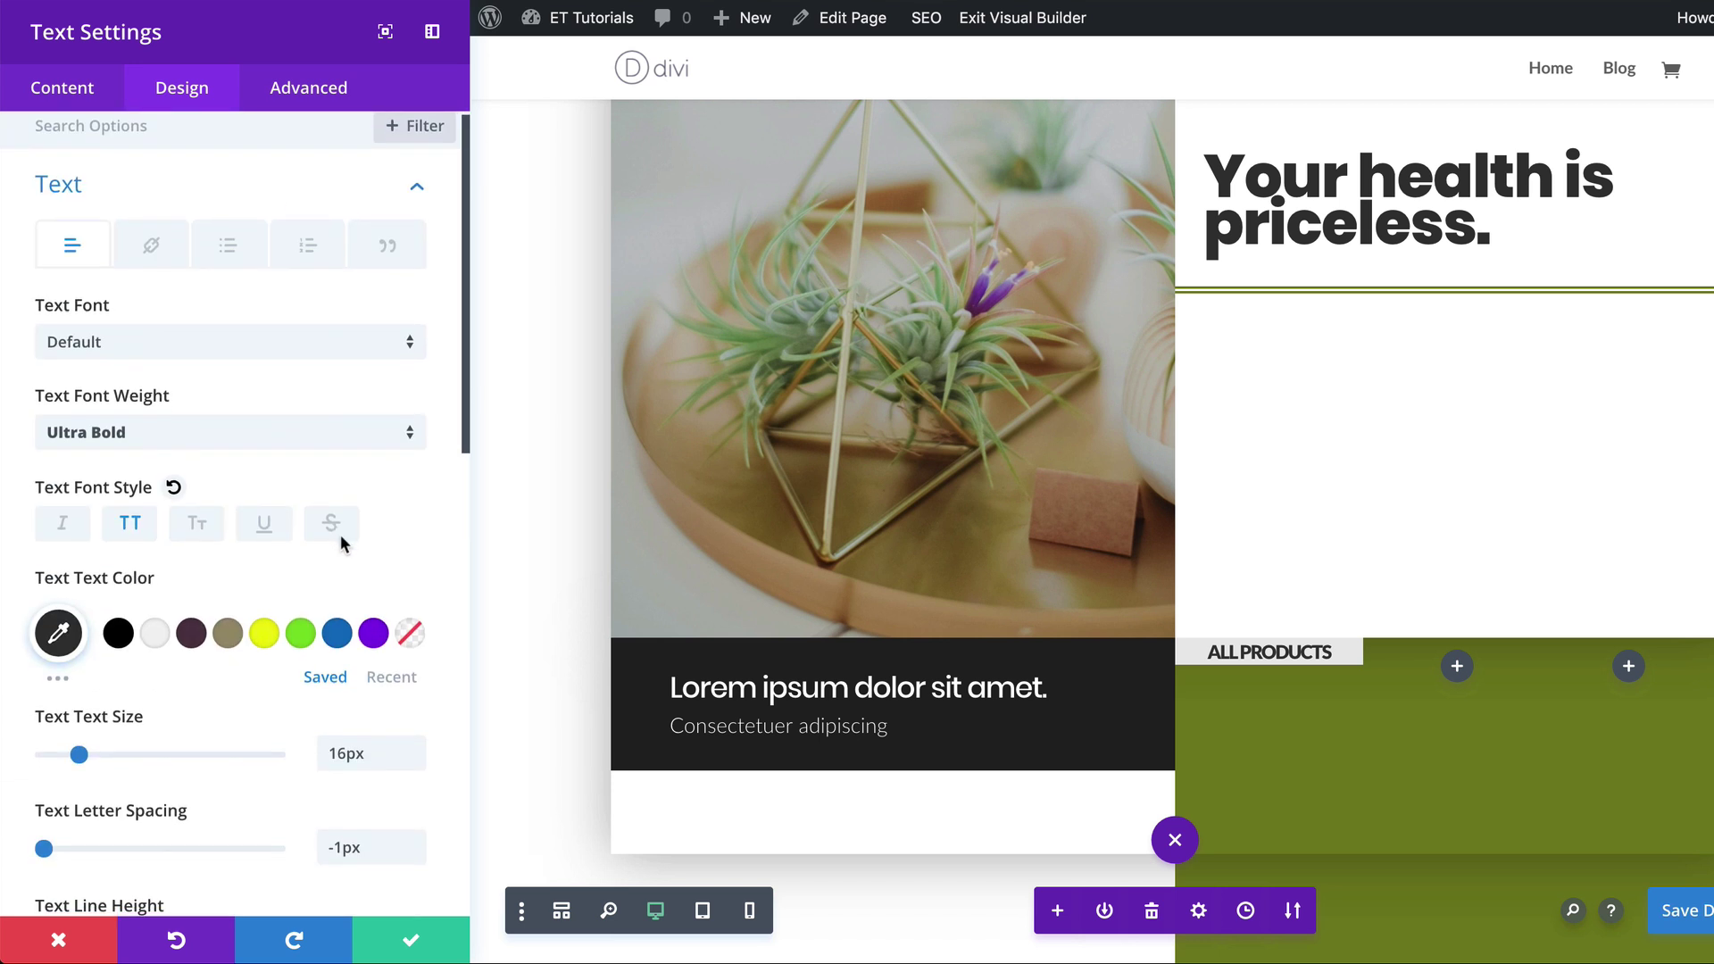
scroll(188, 546, "down", 1)
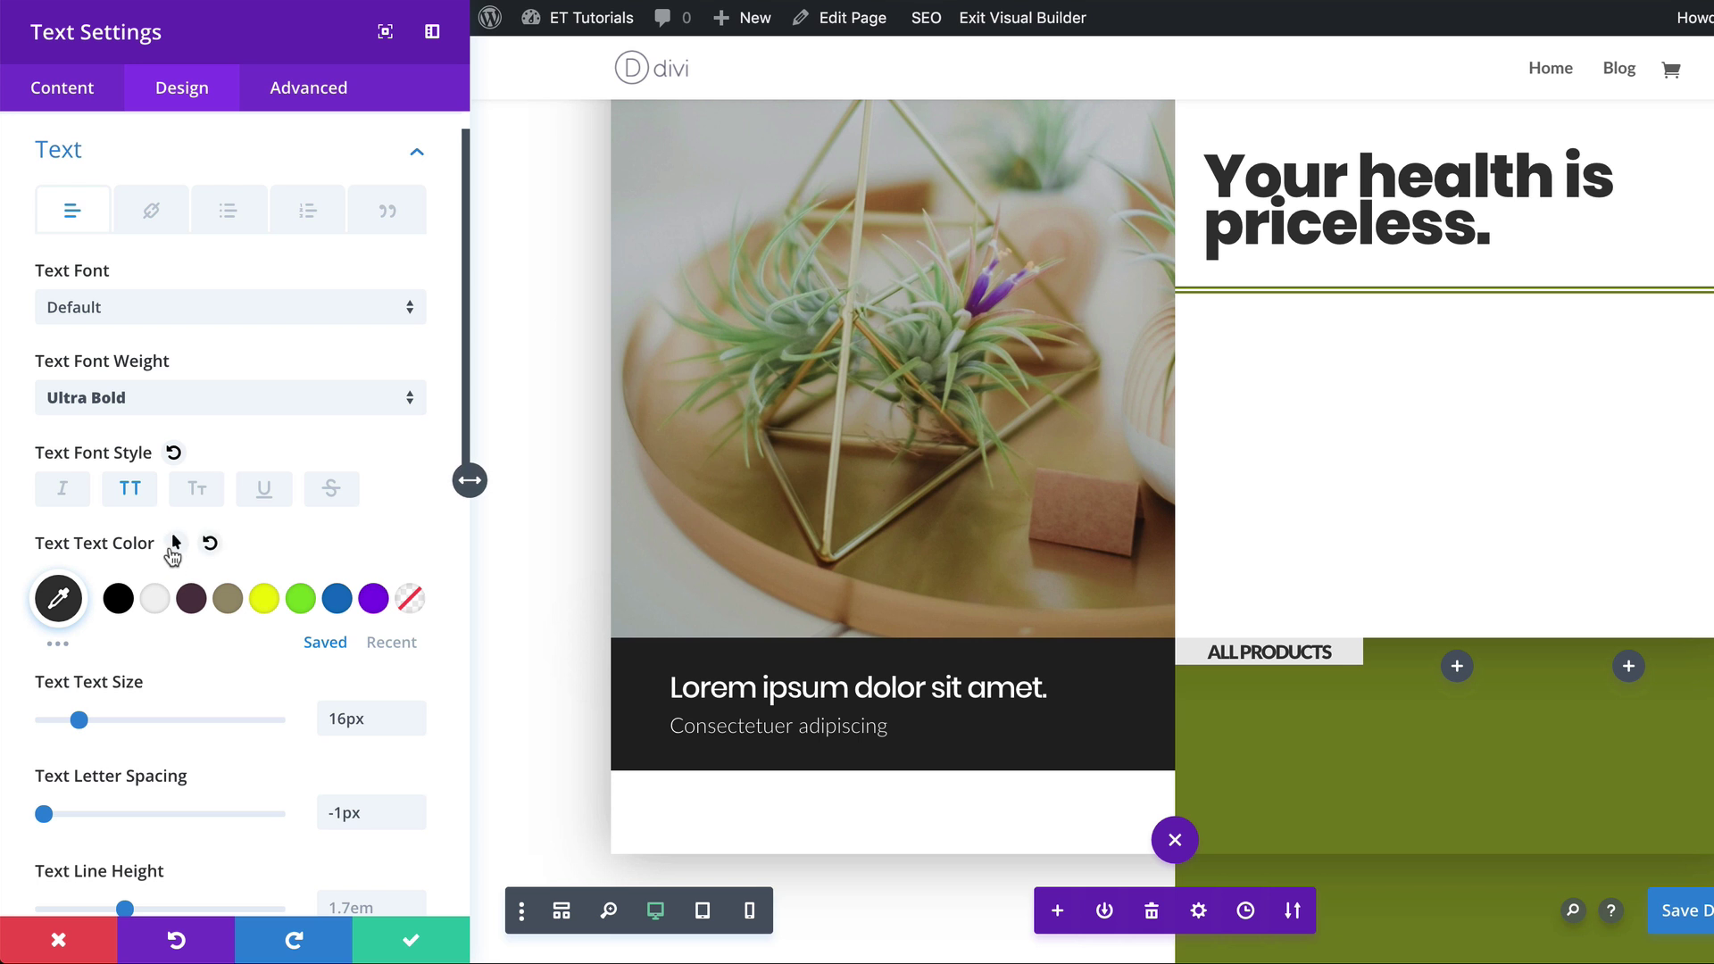
left_click(176, 544)
left_click(348, 589)
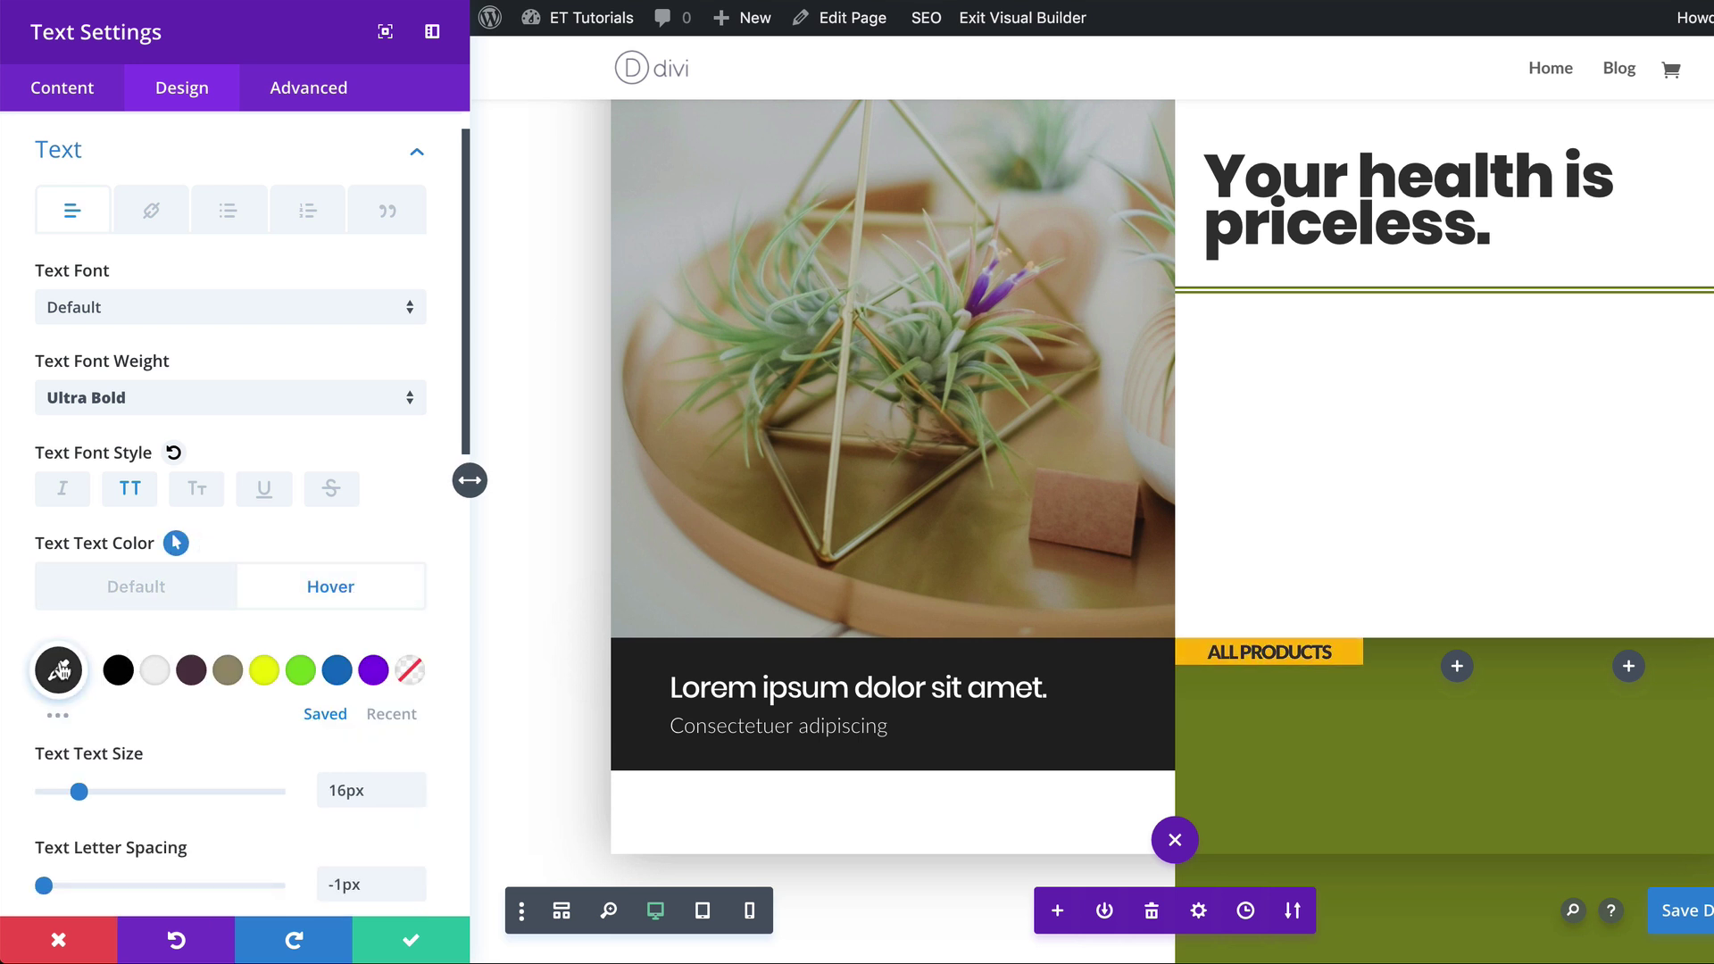
left_click(58, 665)
left_click_drag(67, 671, 152, 678)
type("ffffff")
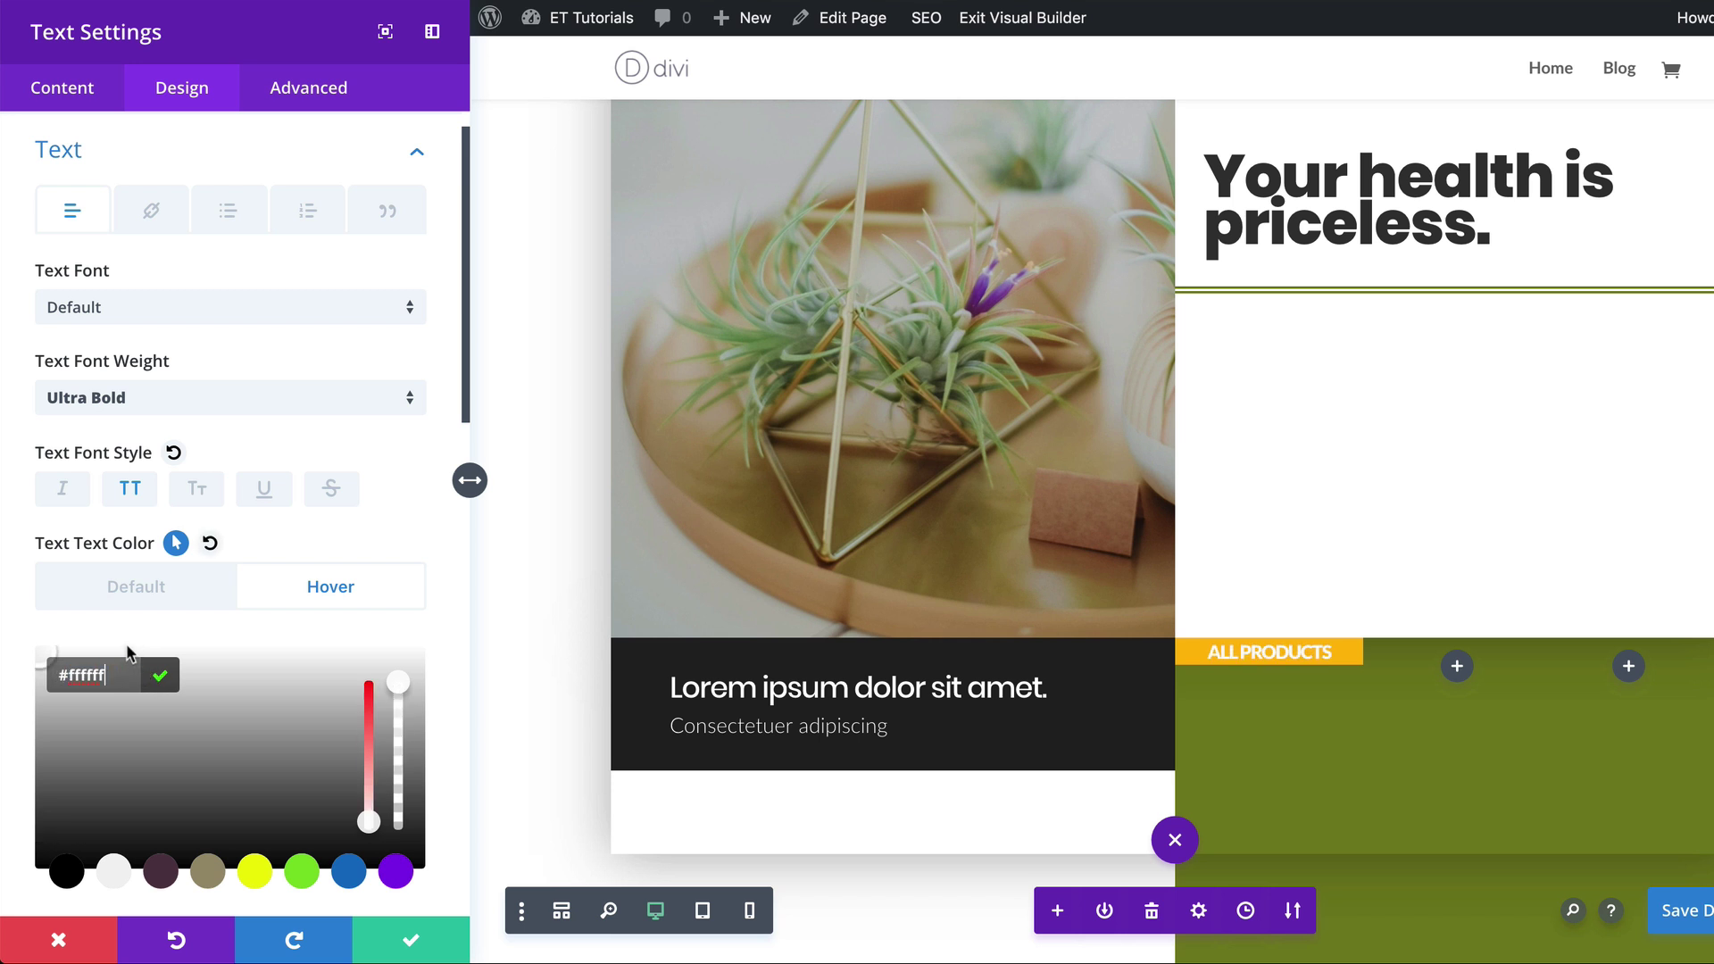
left_click(186, 607)
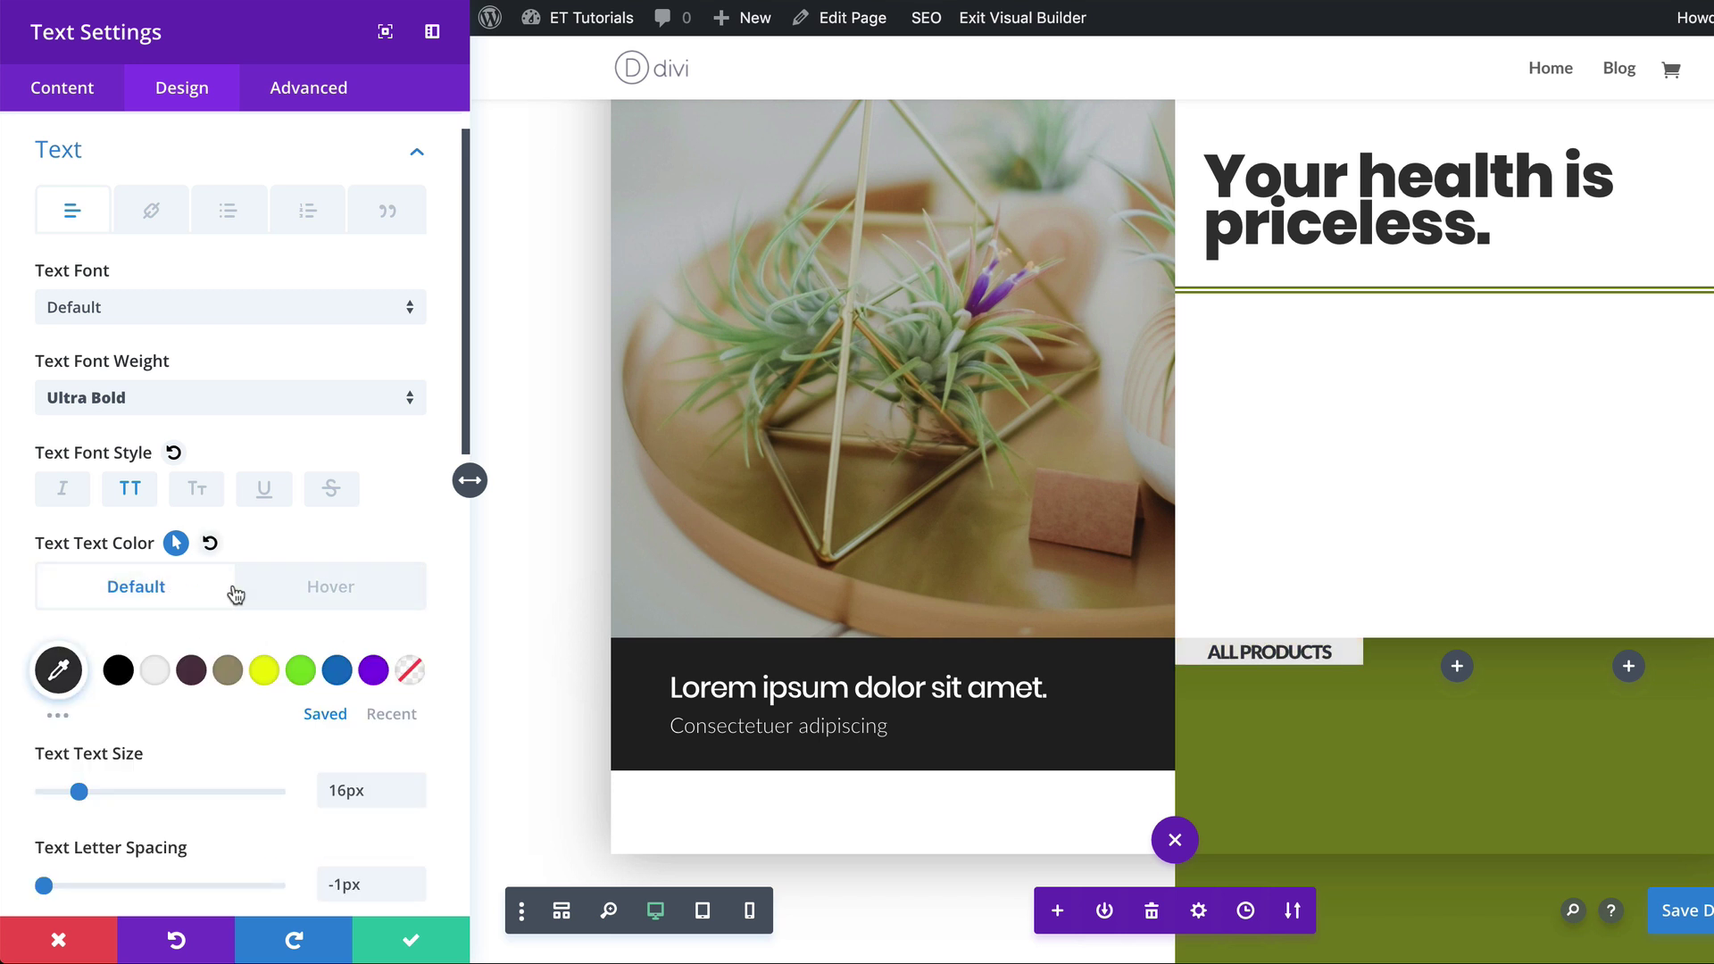
left_click(306, 591)
left_click(179, 596)
left_click(326, 592)
left_click(172, 594)
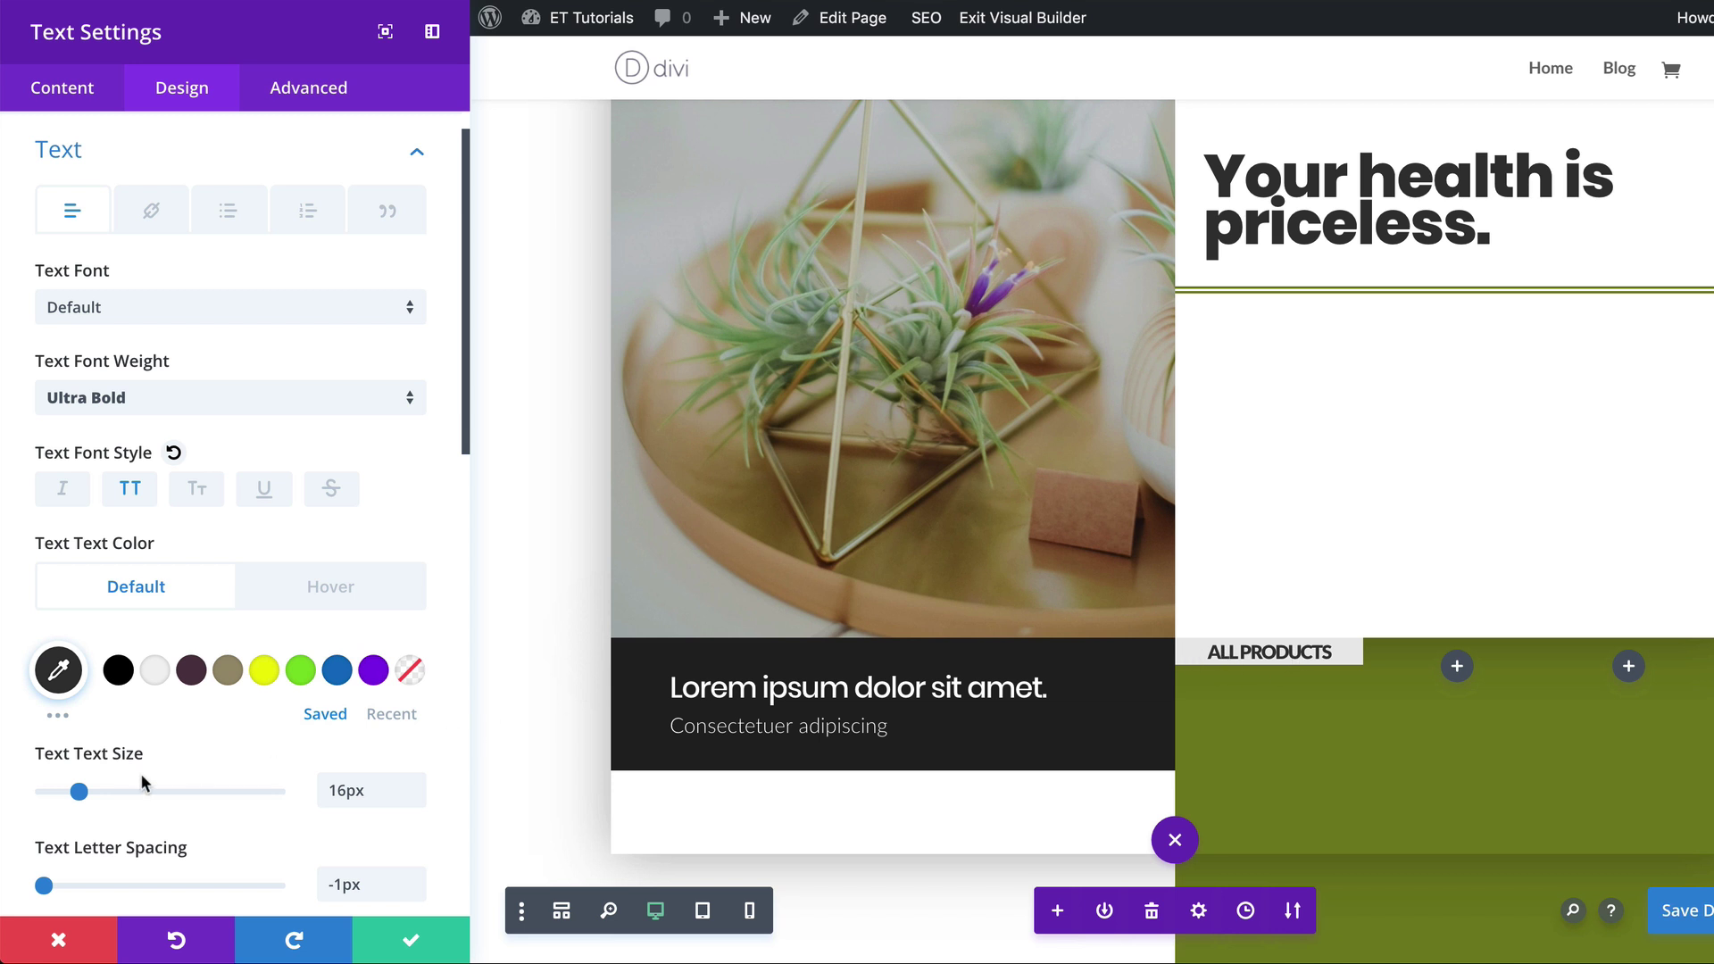
Set the module's custom padding to 45px for top and bottom and 5px for left and right, linking each pair.
scroll(216, 771, "down", 10)
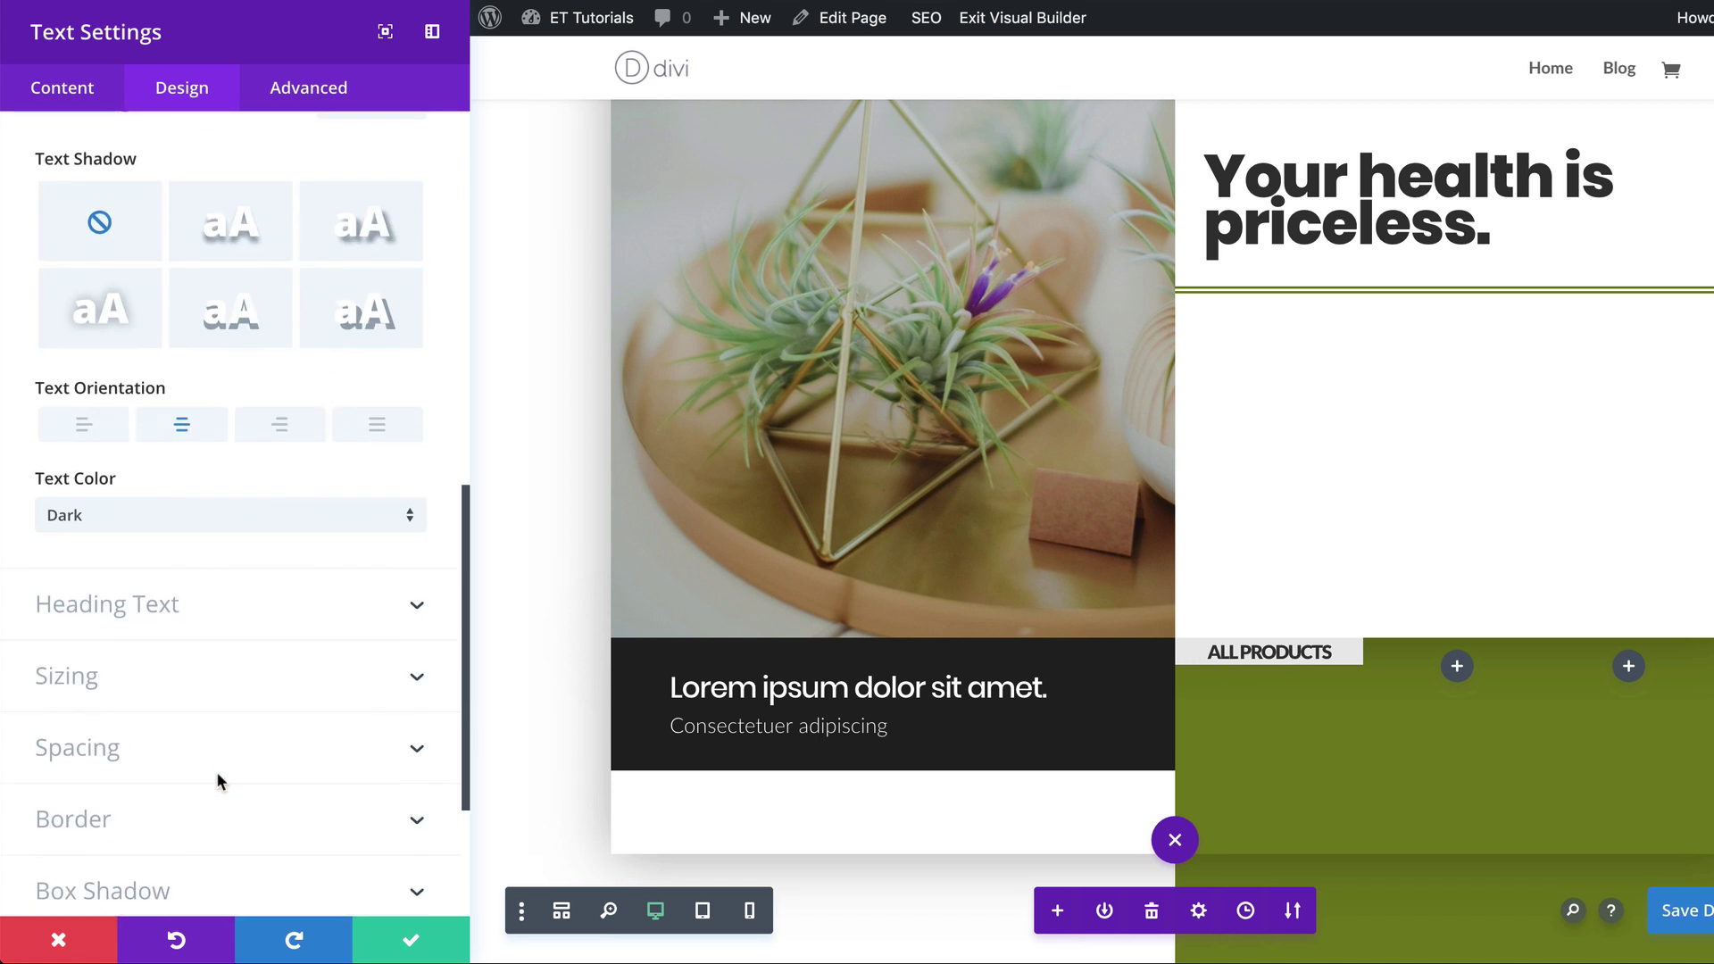
left_click(102, 755)
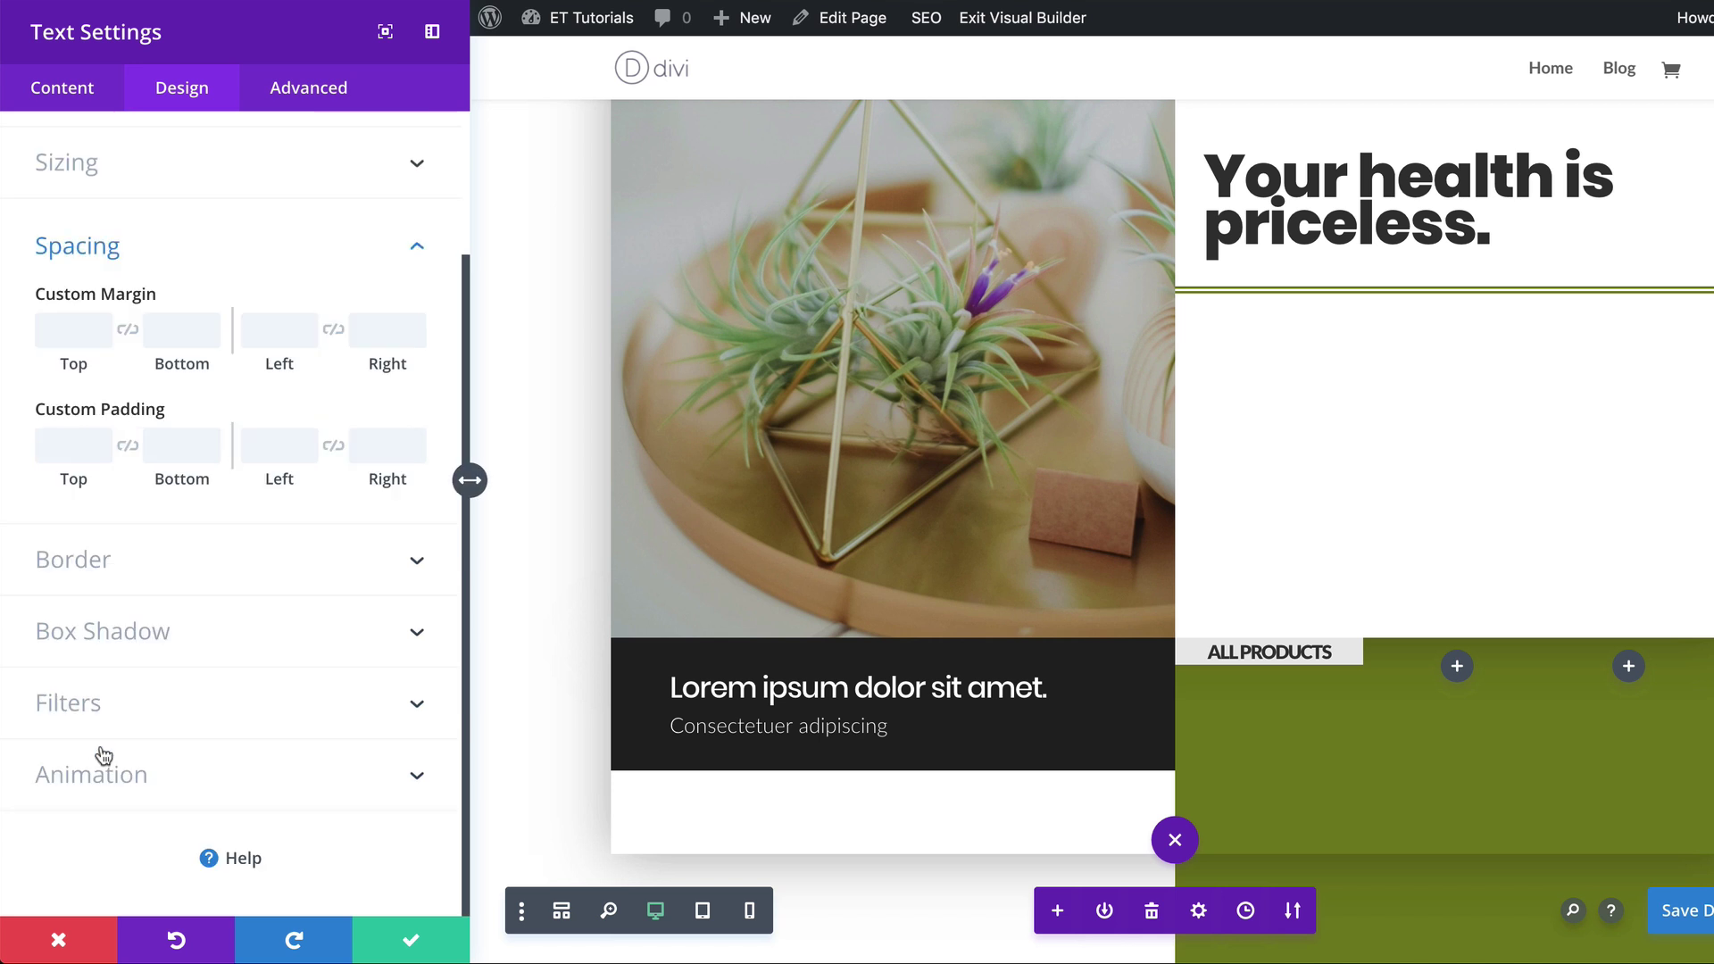
left_click(71, 444)
type("45px")
left_click(127, 448)
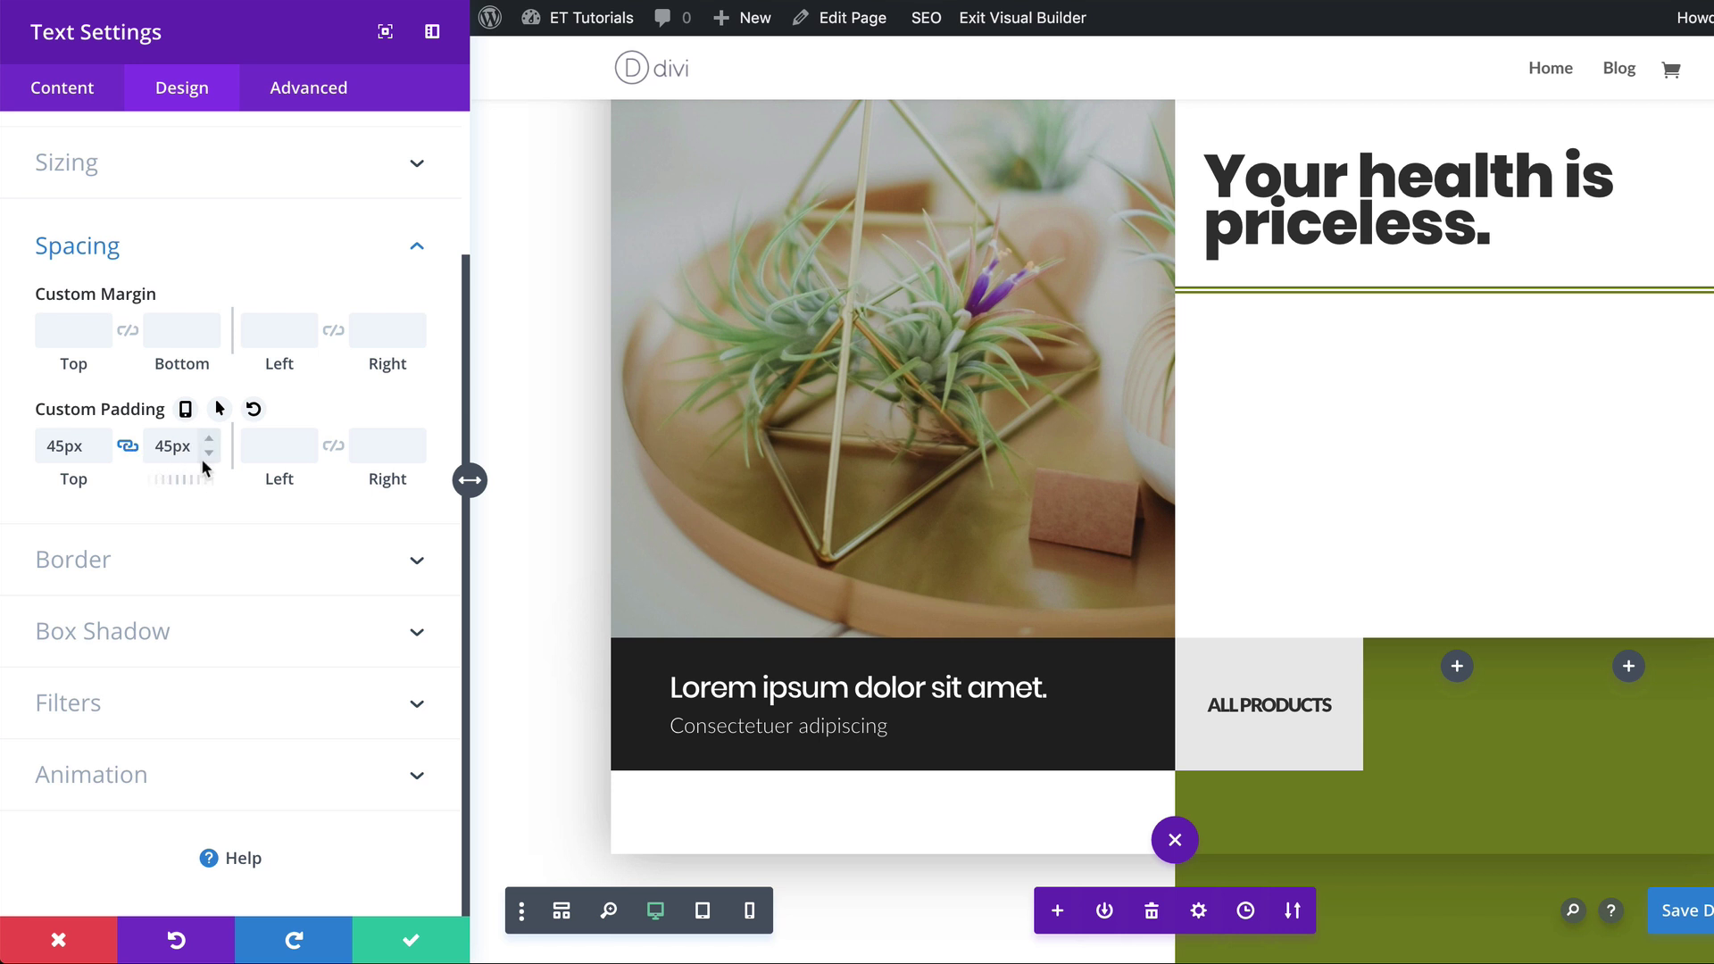
left_click(266, 440)
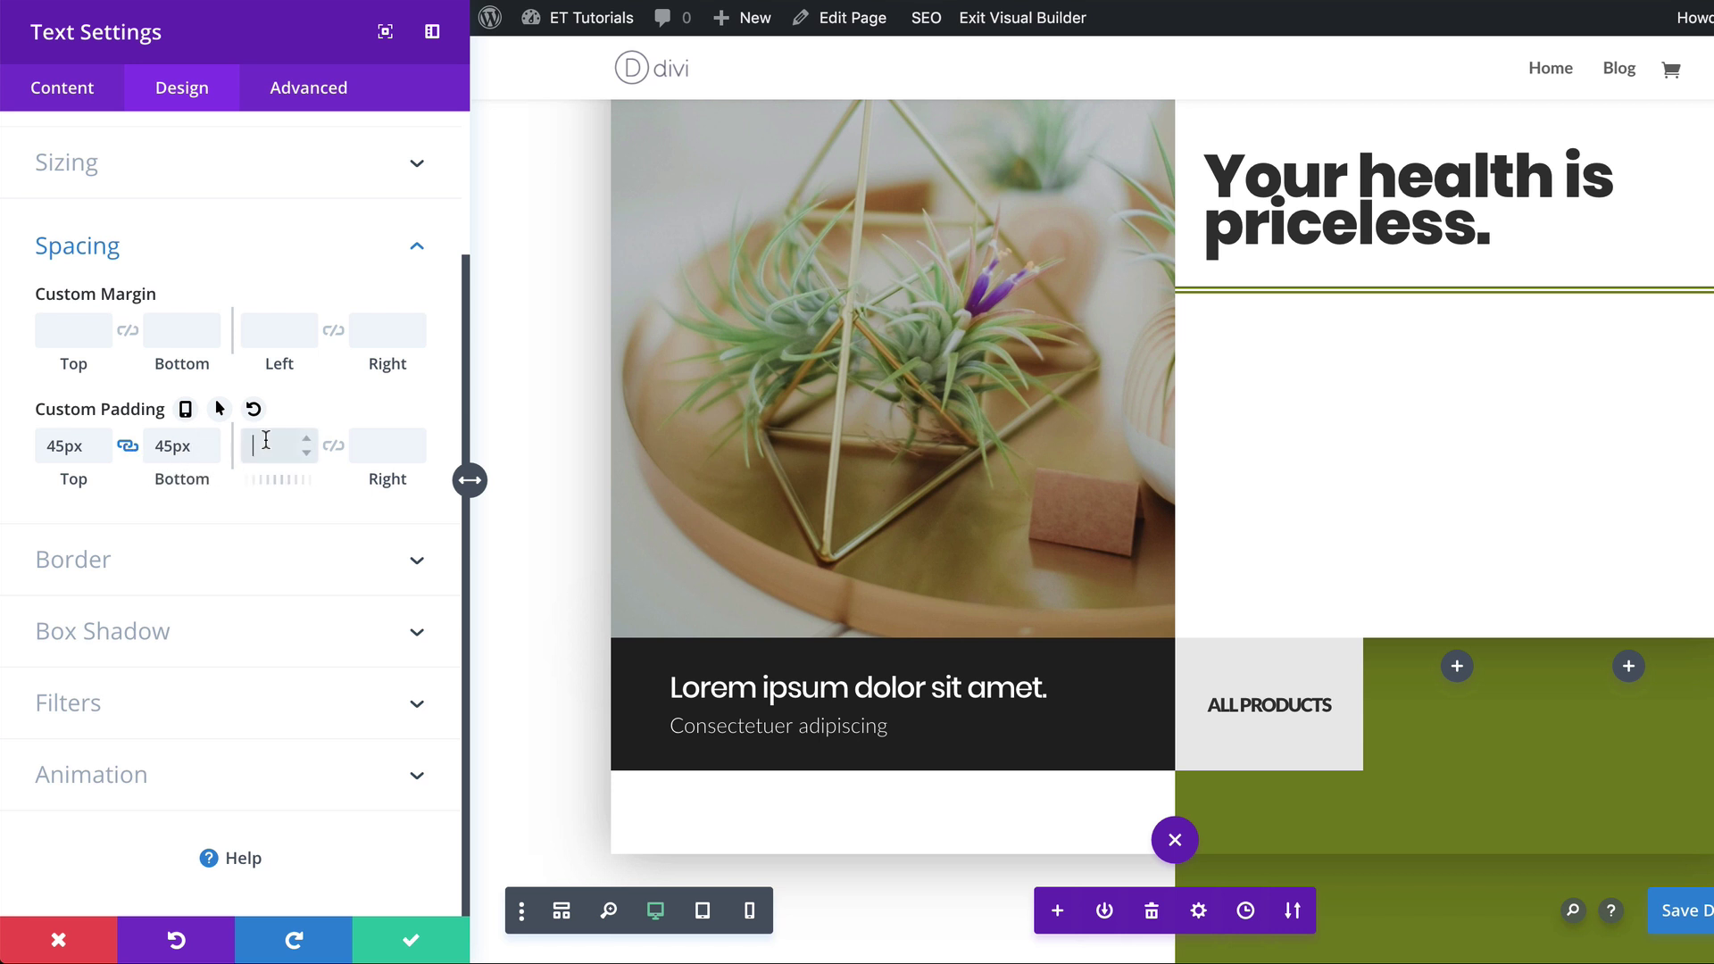
type("5px")
left_click(333, 446)
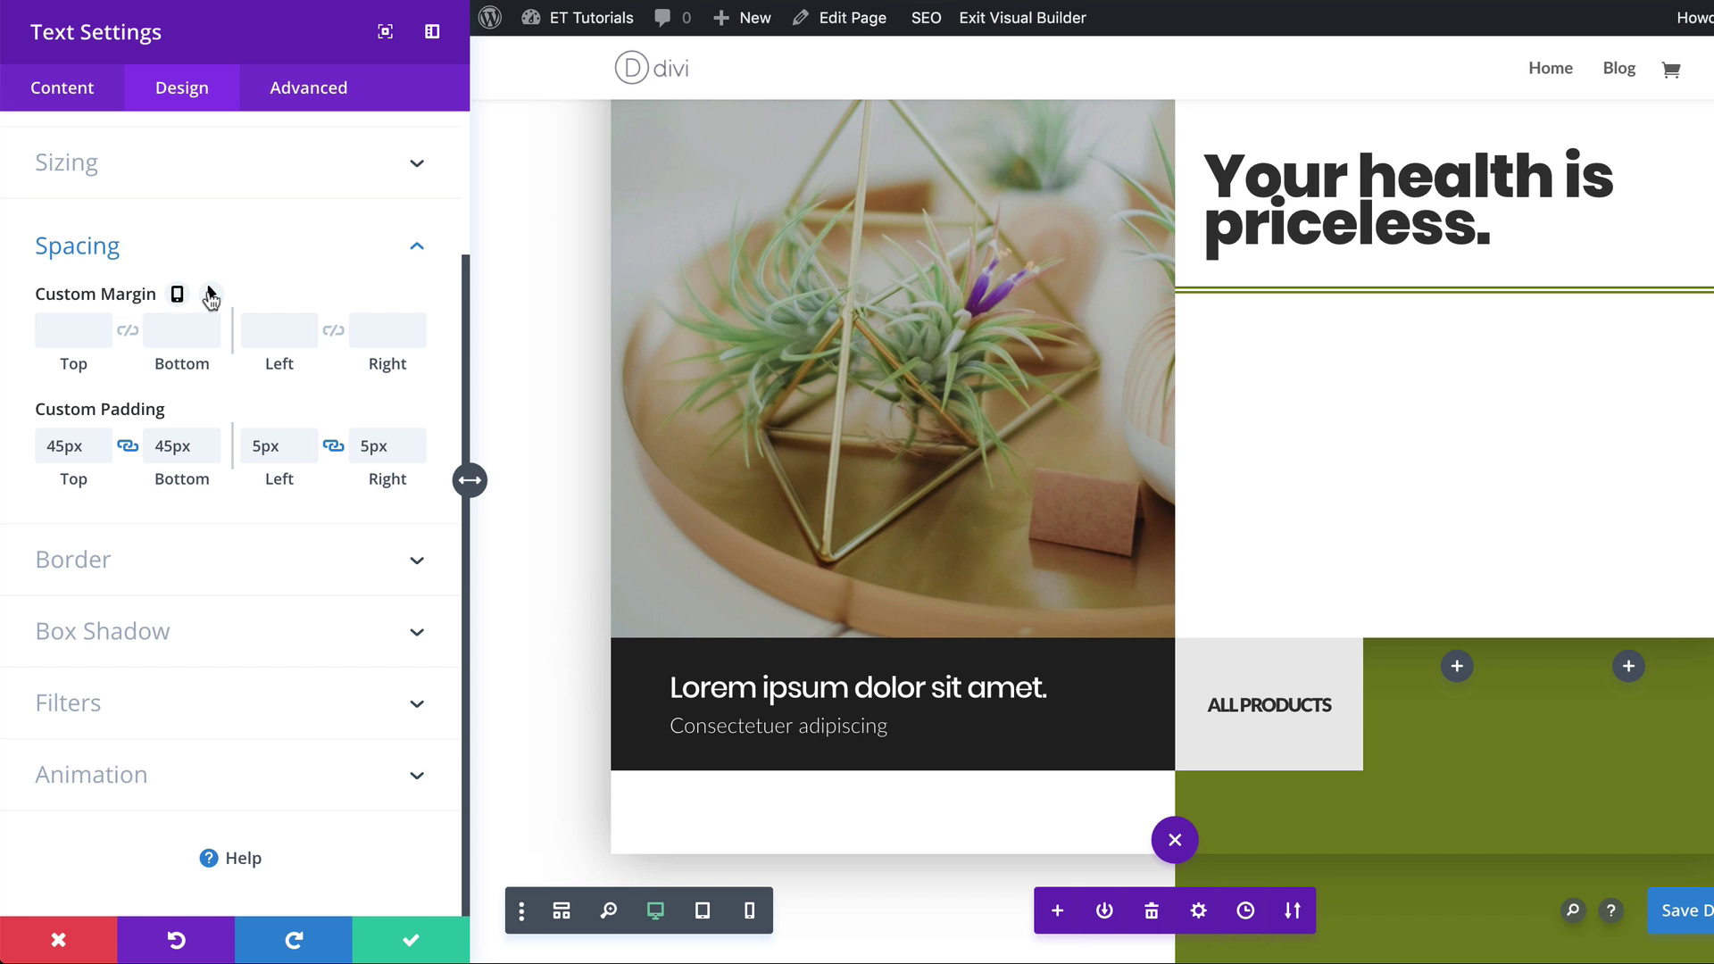
Enable hover values for the custom margin and set the hover margin to -50px top and -20px left.
left_click(211, 296)
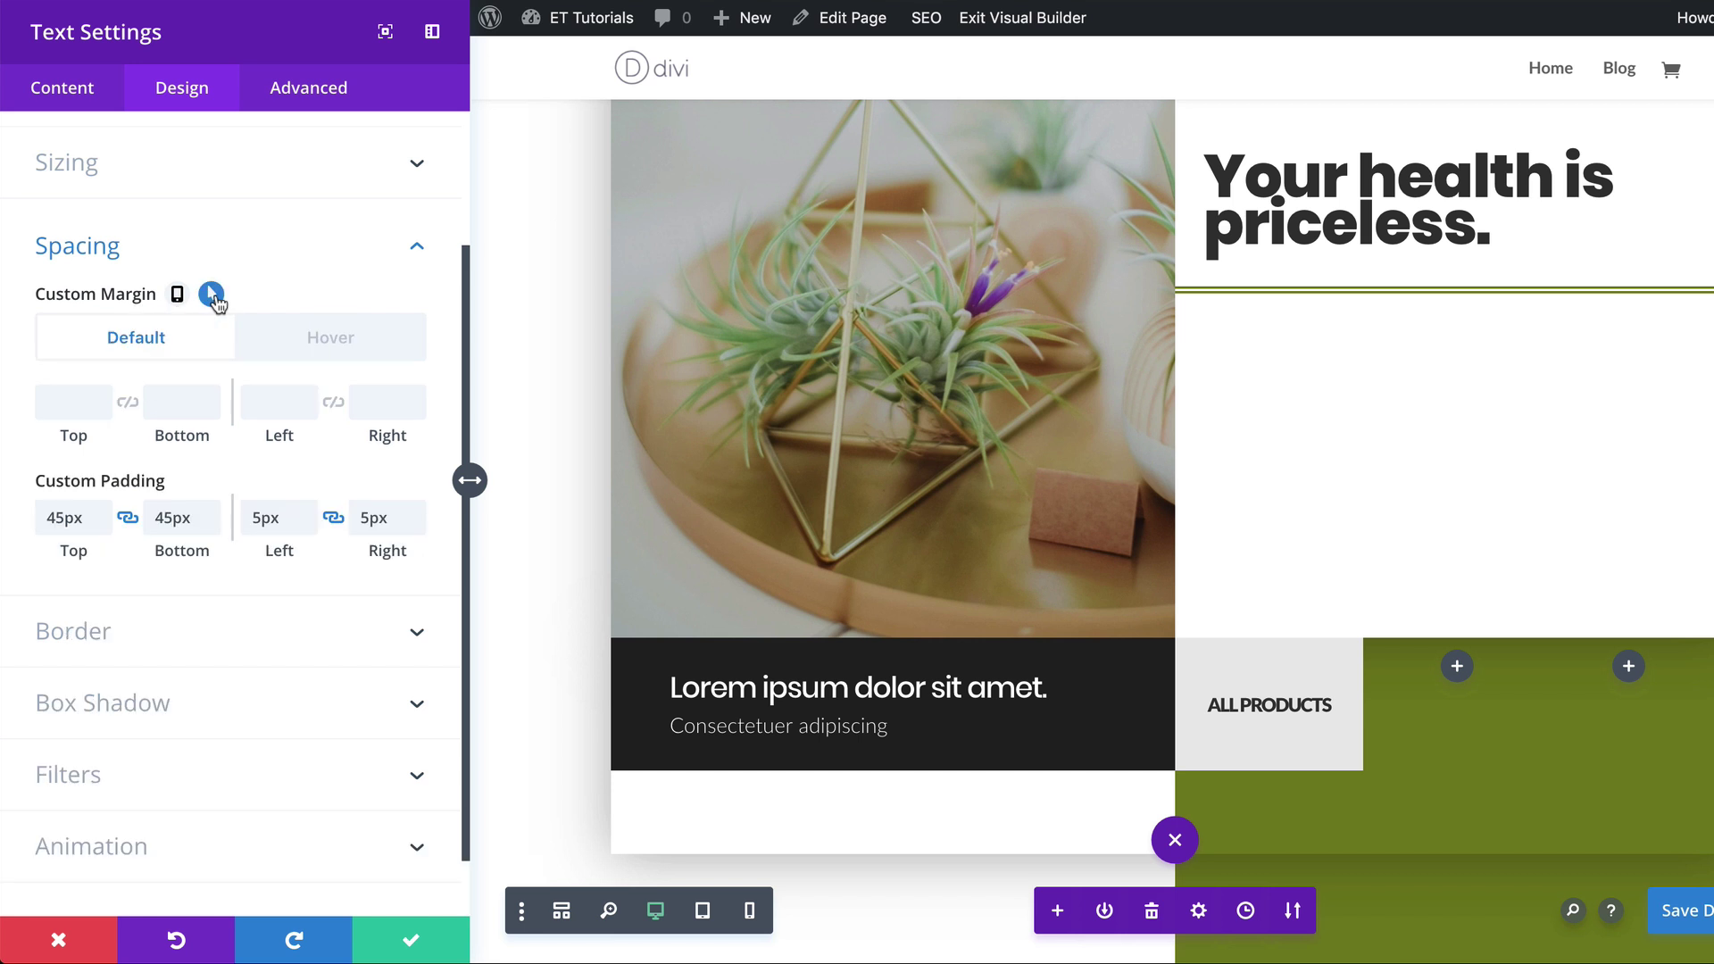
left_click(297, 338)
left_click(63, 399)
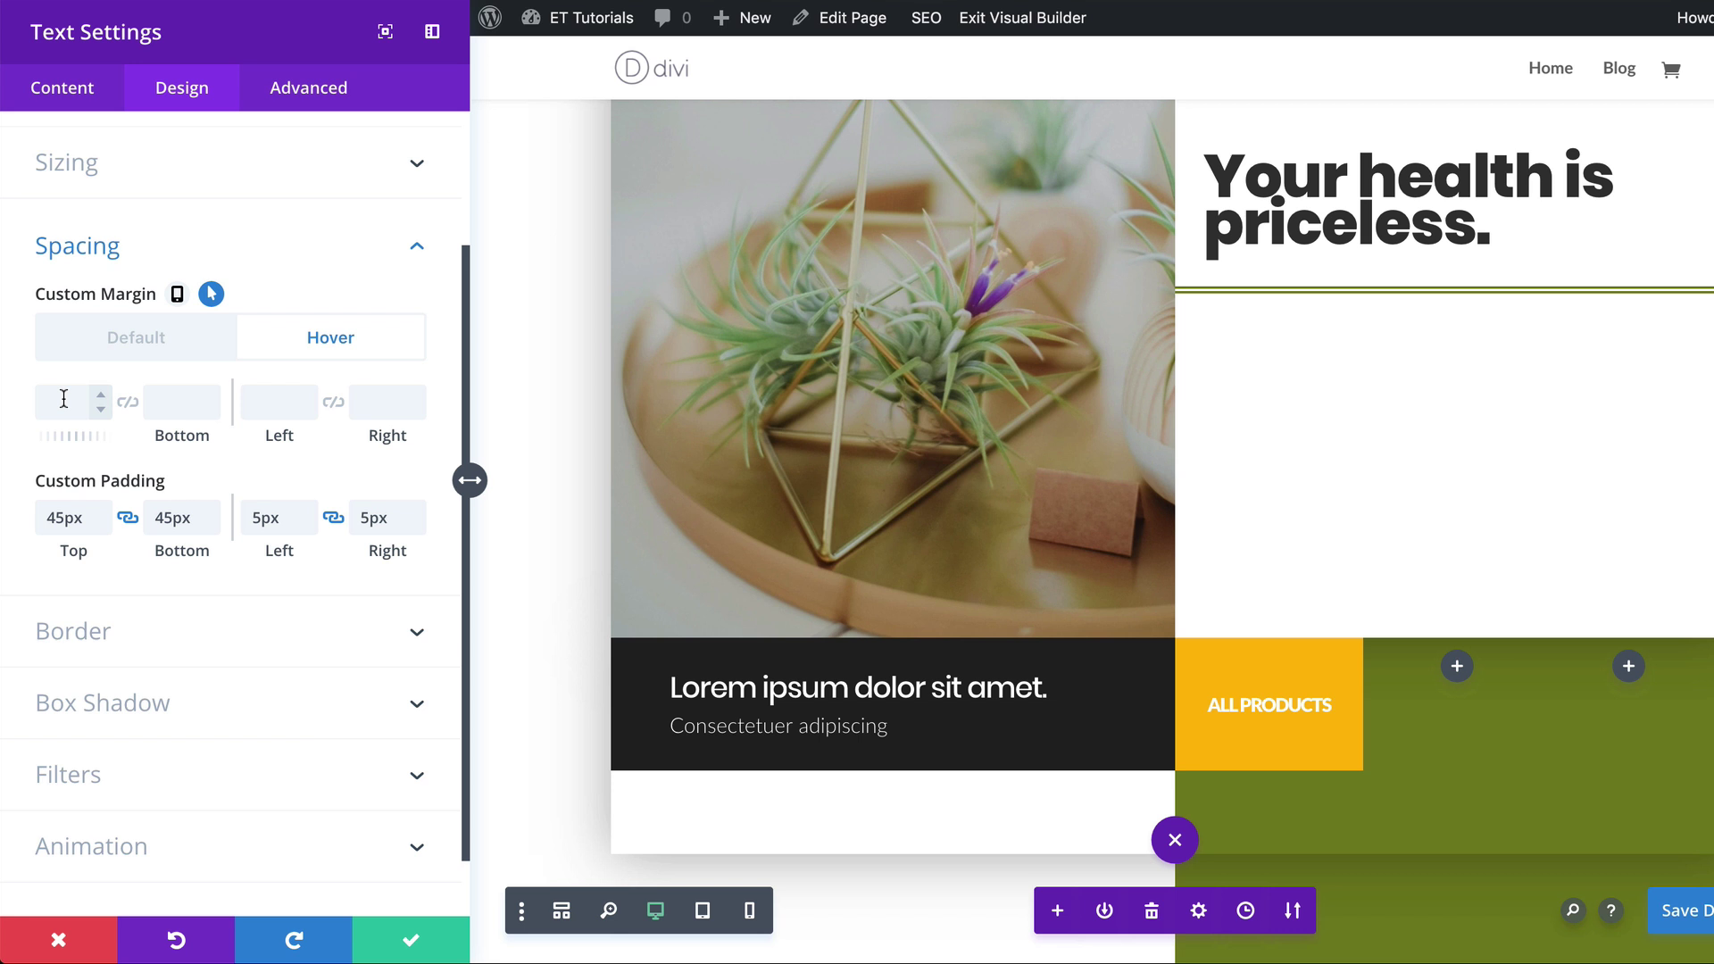
left_click(63, 403)
type("-50px")
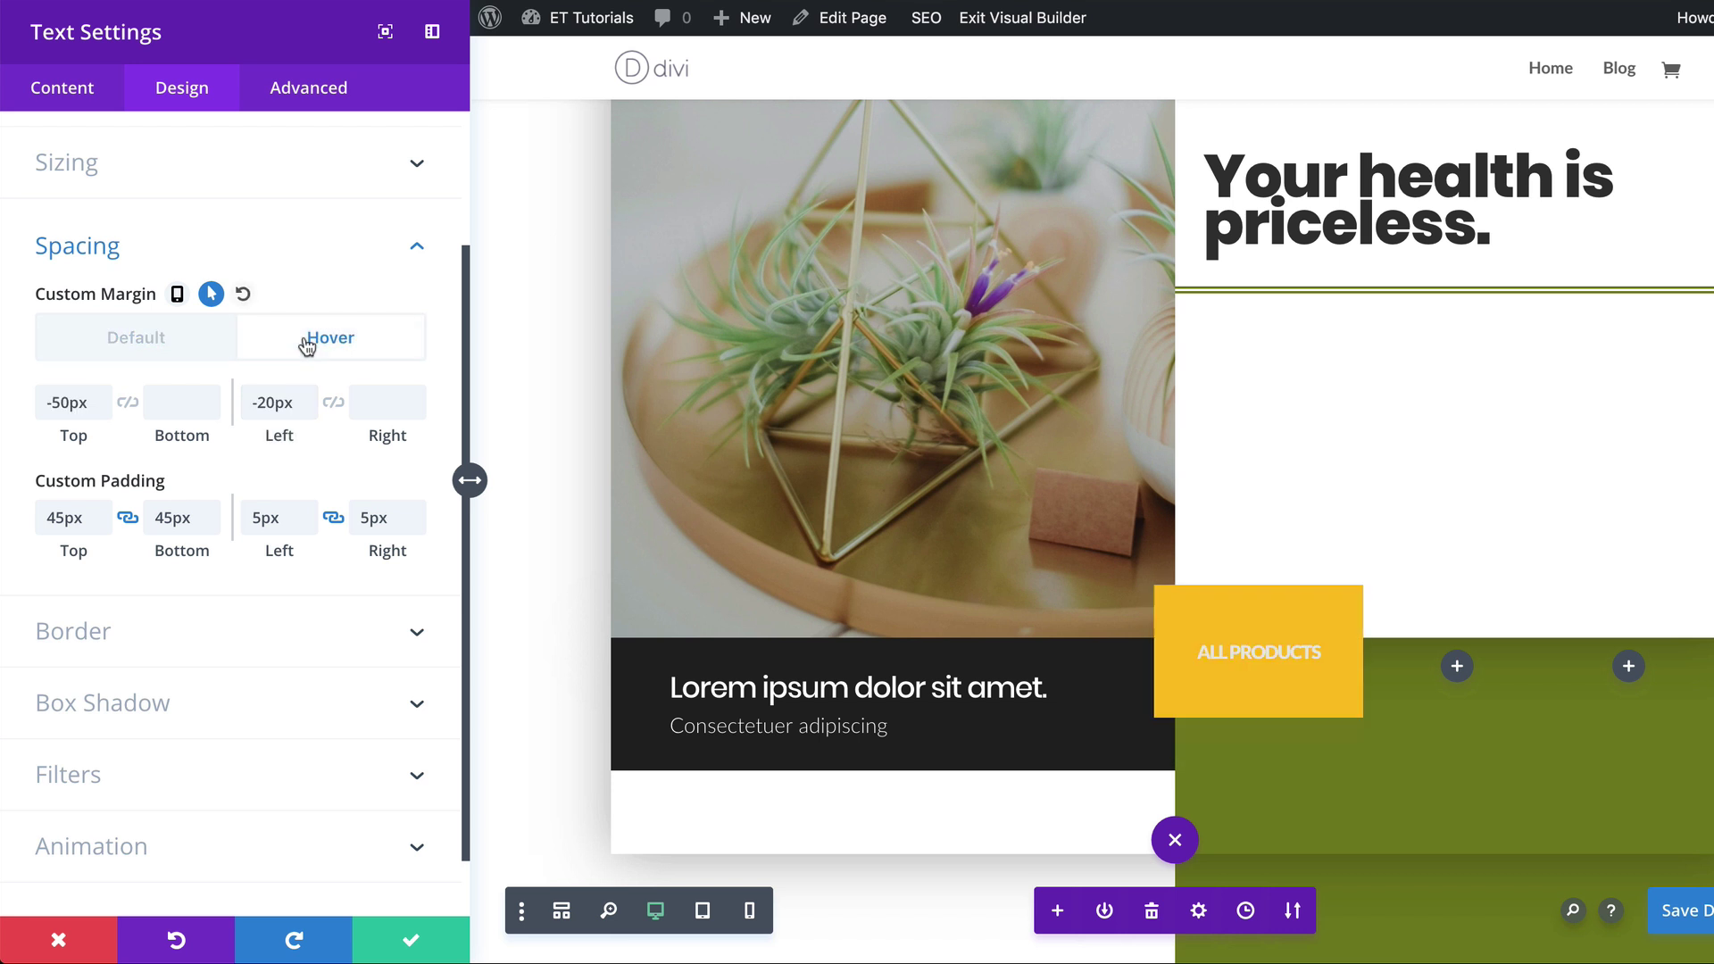
left_click(353, 361)
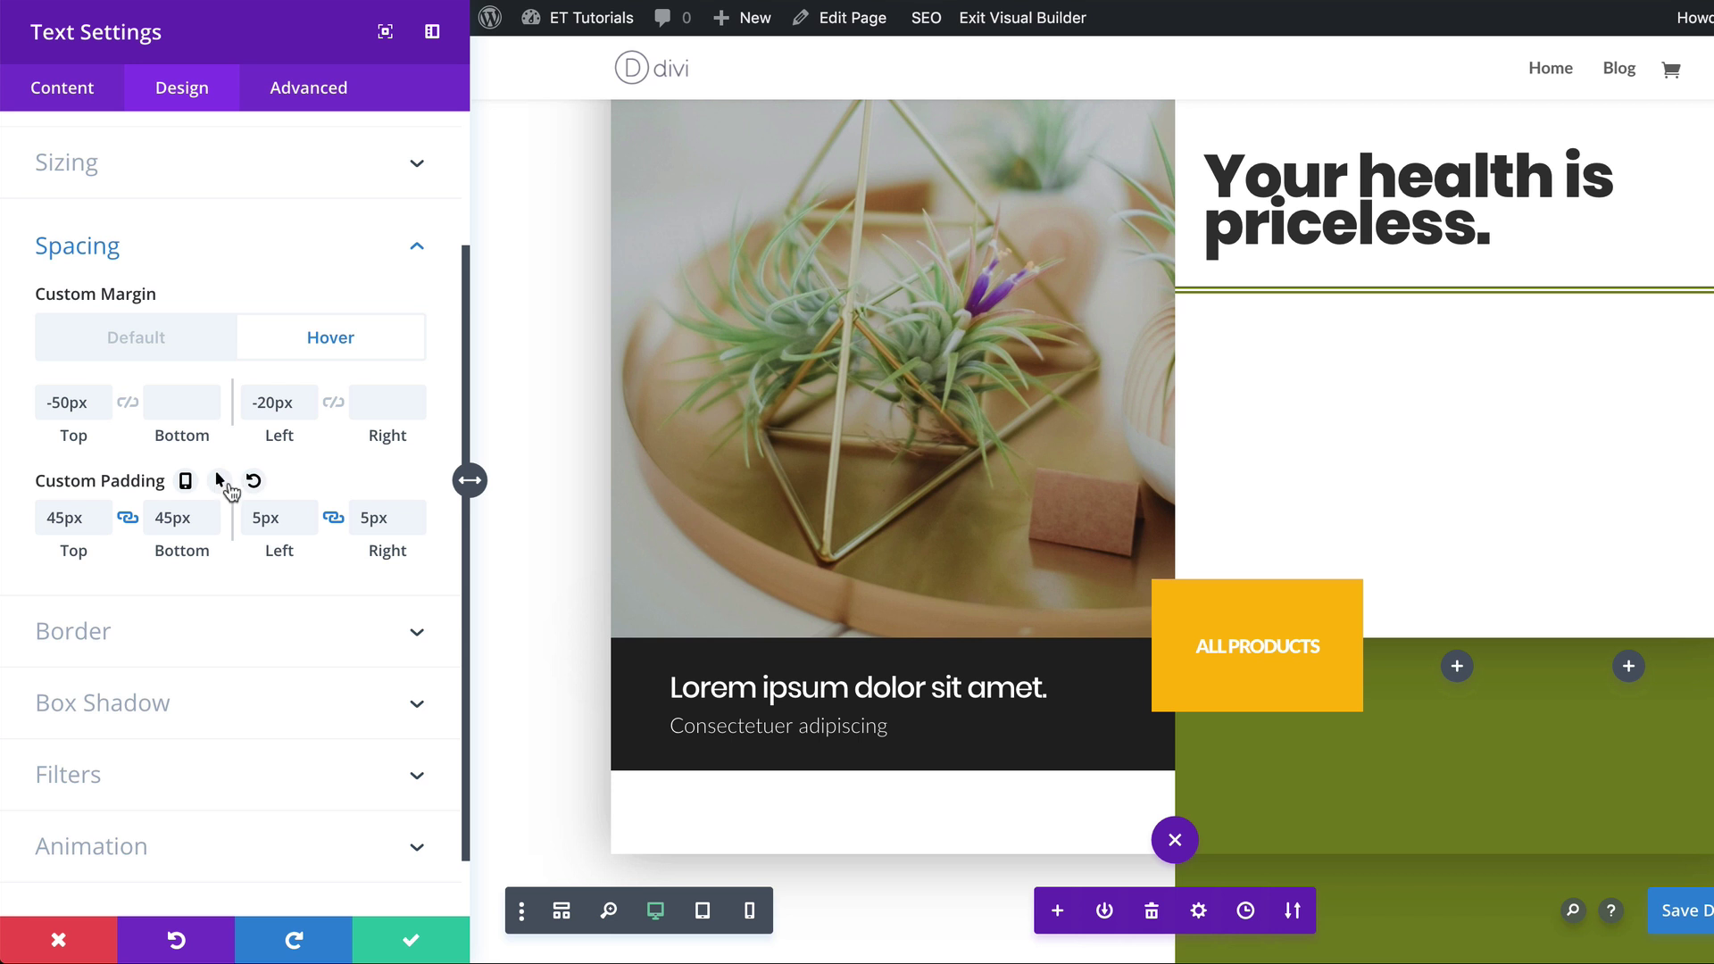
Enable hover values for the custom padding and set the hover padding to 70px top and bottom and 5px left.
left_click(221, 481)
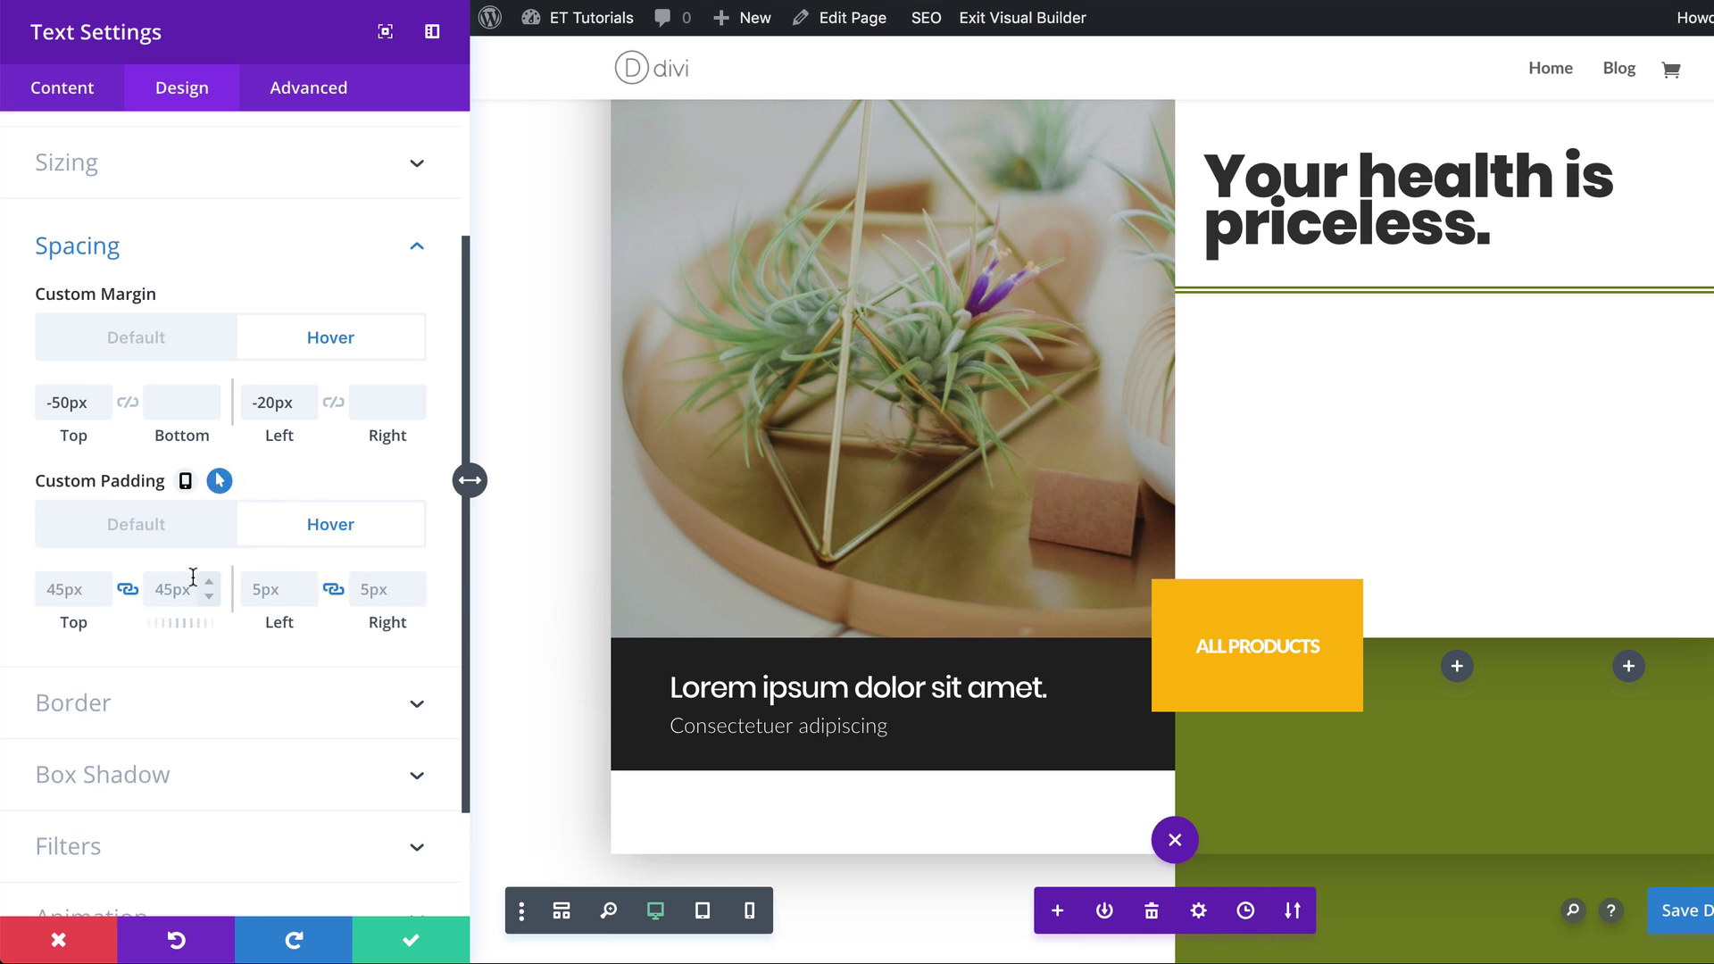
left_click(187, 605)
type("70")
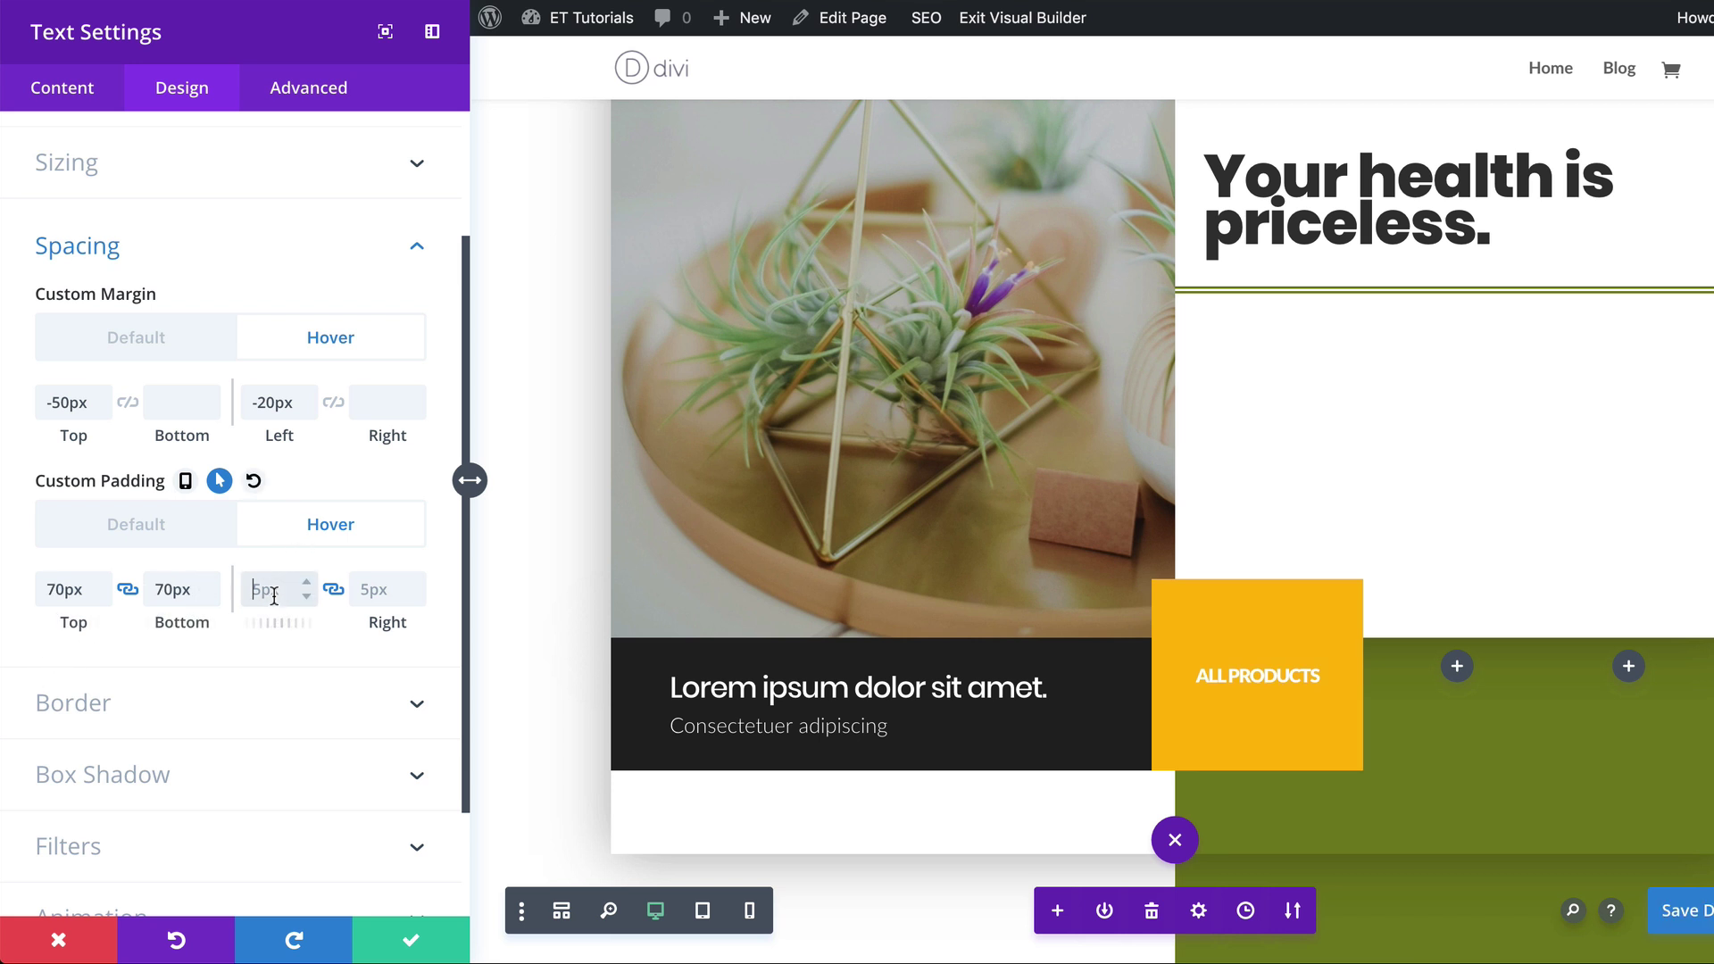
type("5")
type("px")
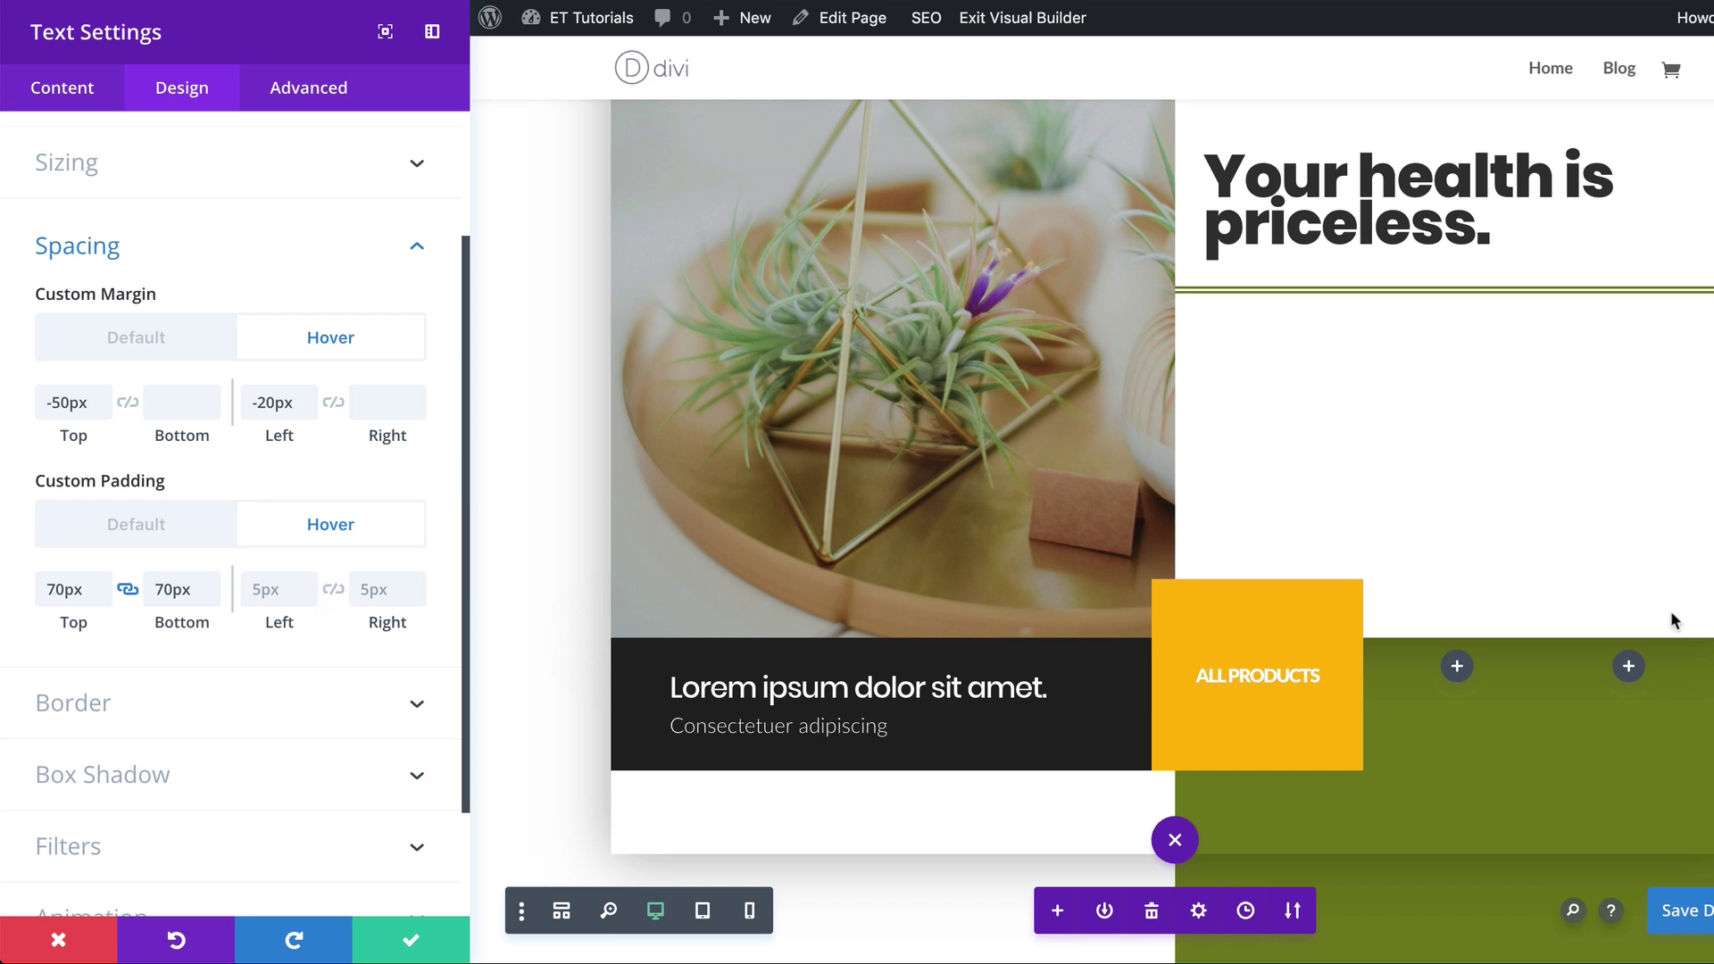
Apply the first box shadow preset to the module and set its shadow color to rgba(255,255,255,0).
left_click(154, 775)
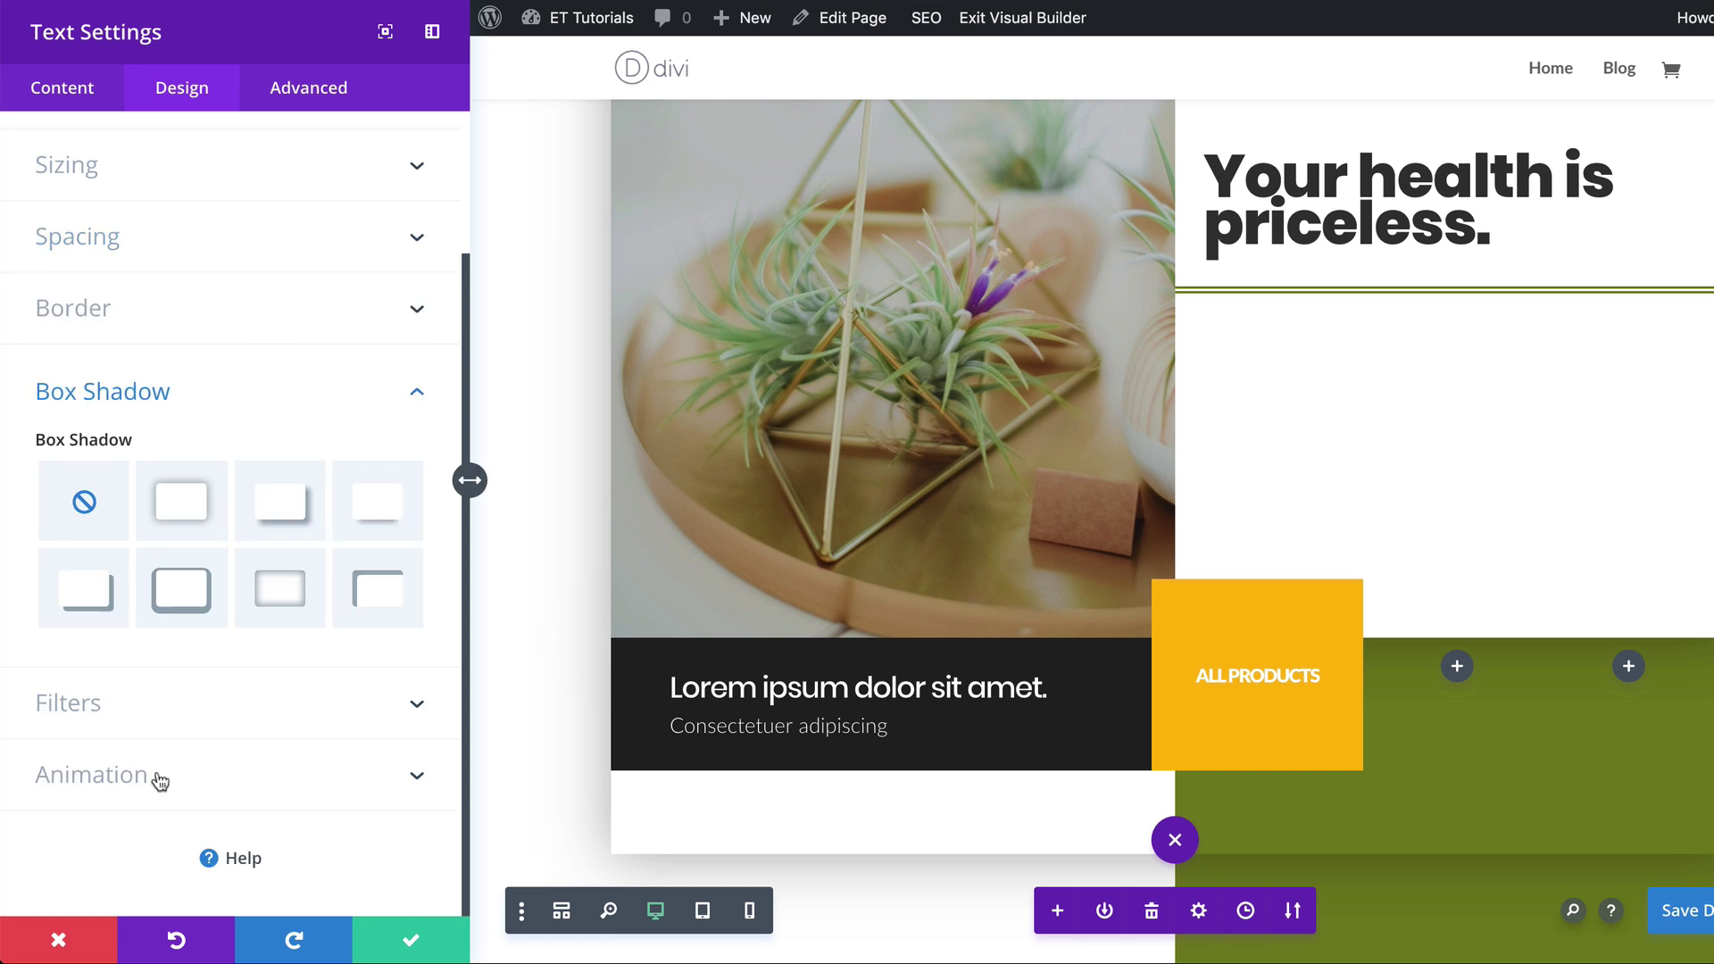
left_click(190, 501)
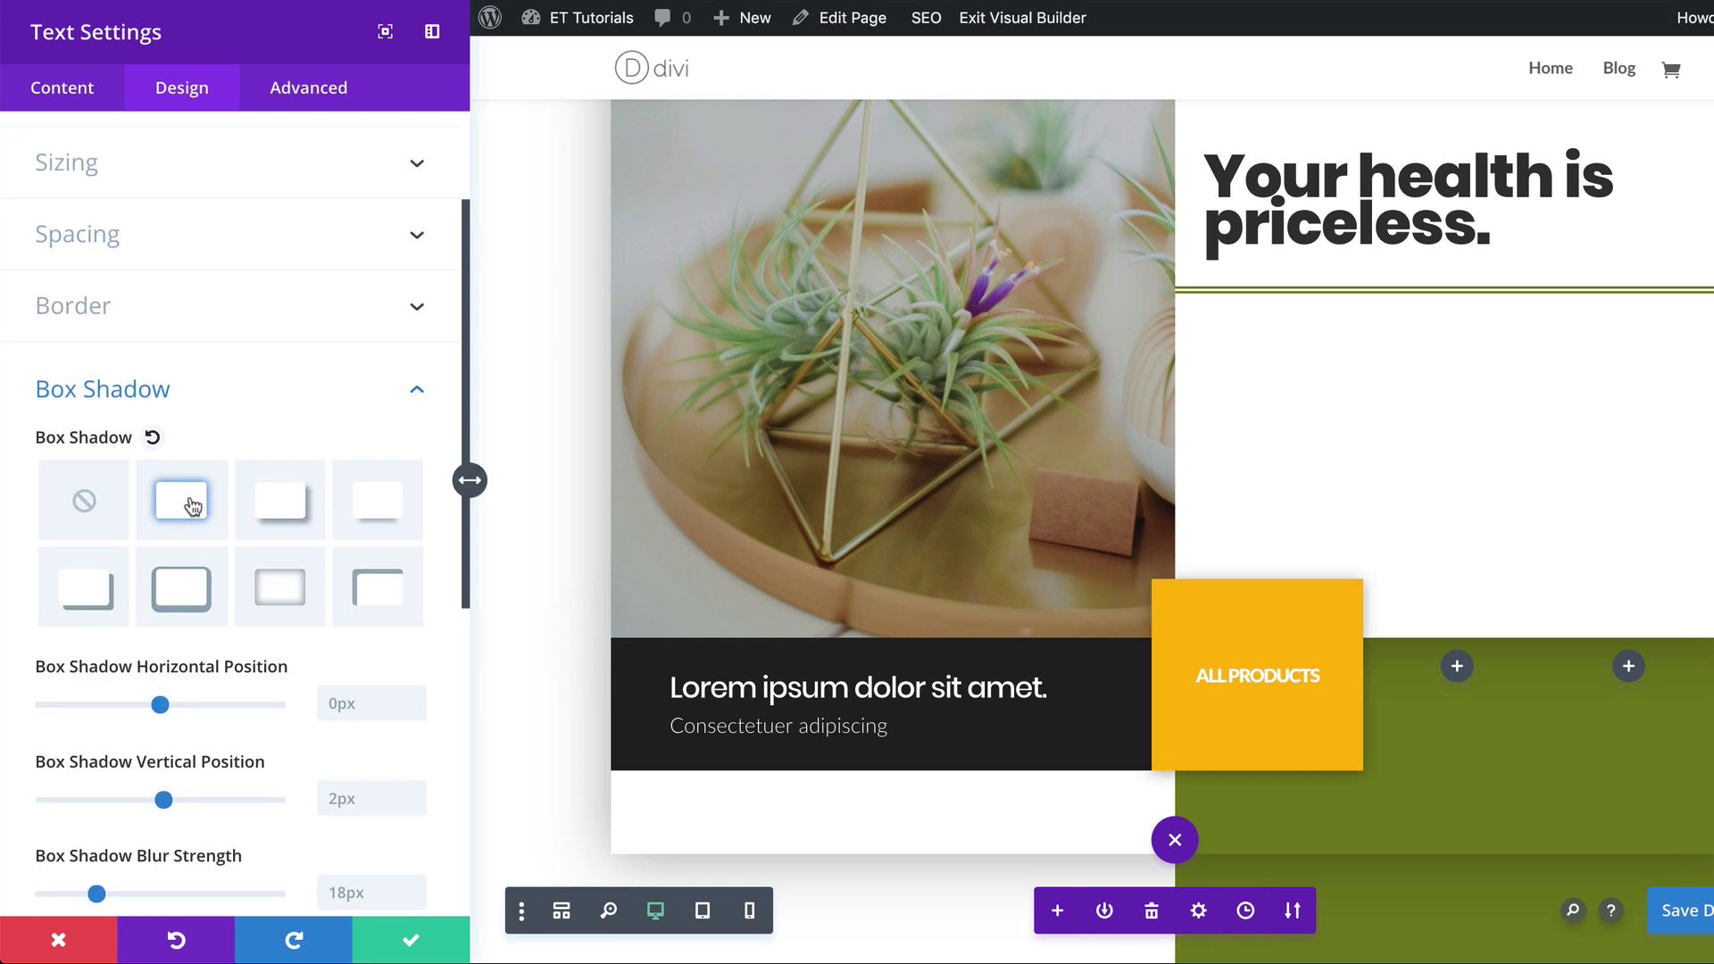
scroll(236, 820, "down", 1)
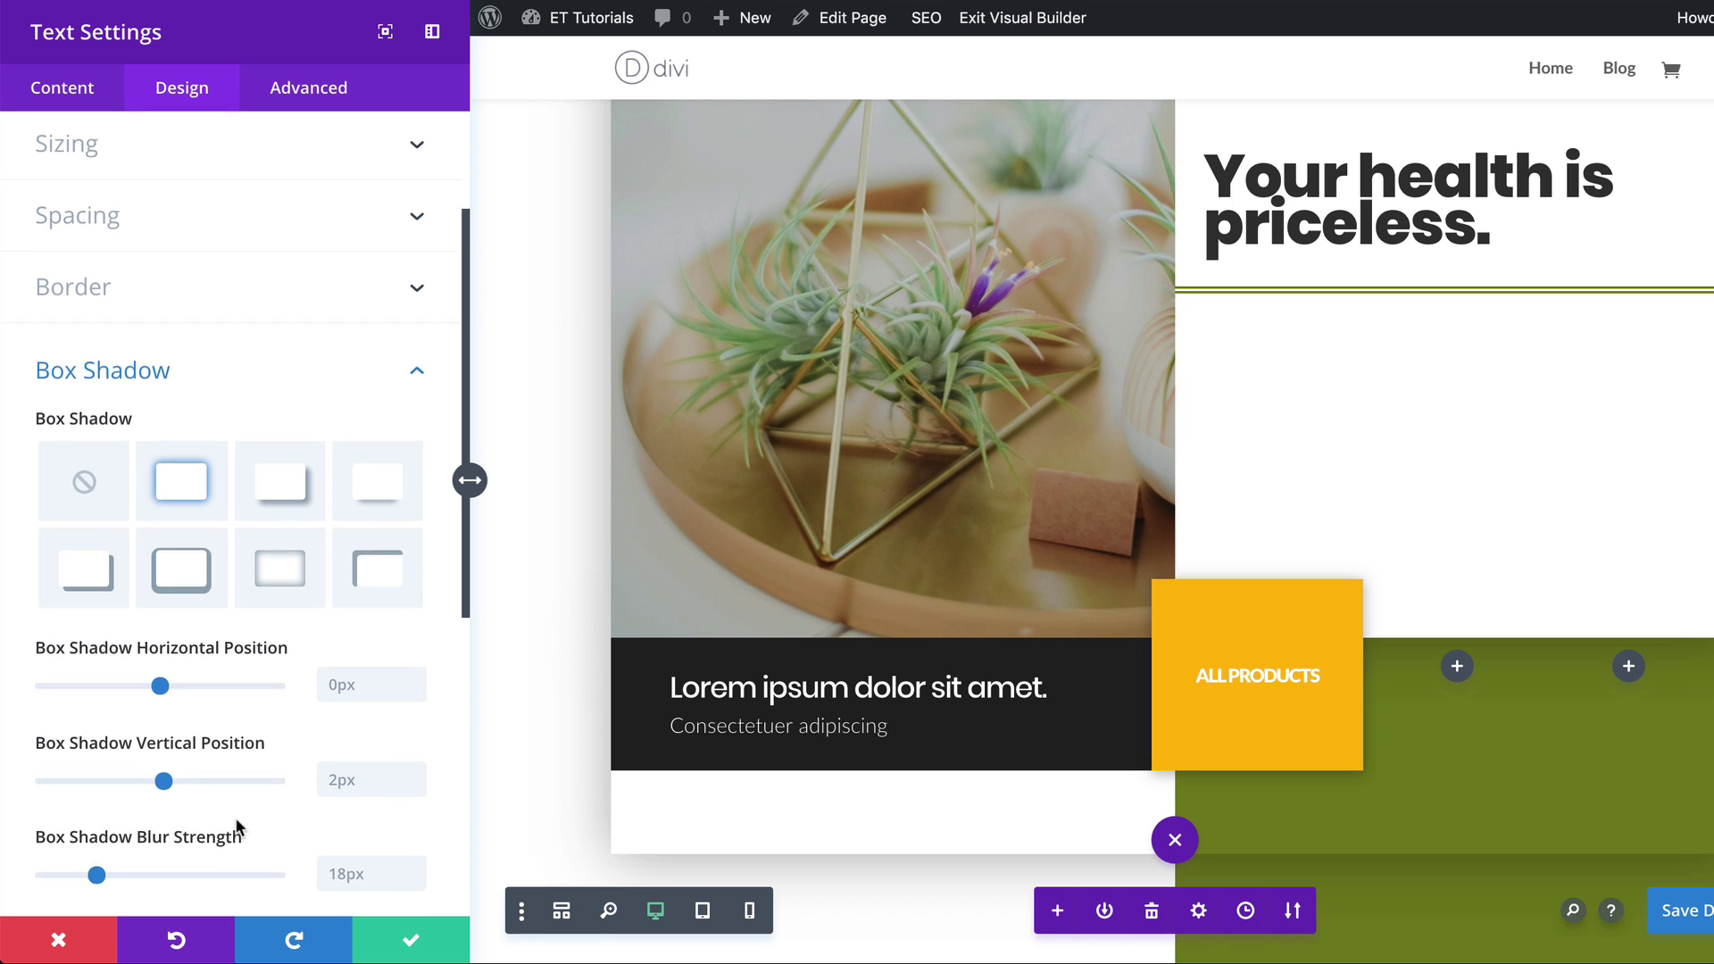
scroll(237, 829, "down", 5)
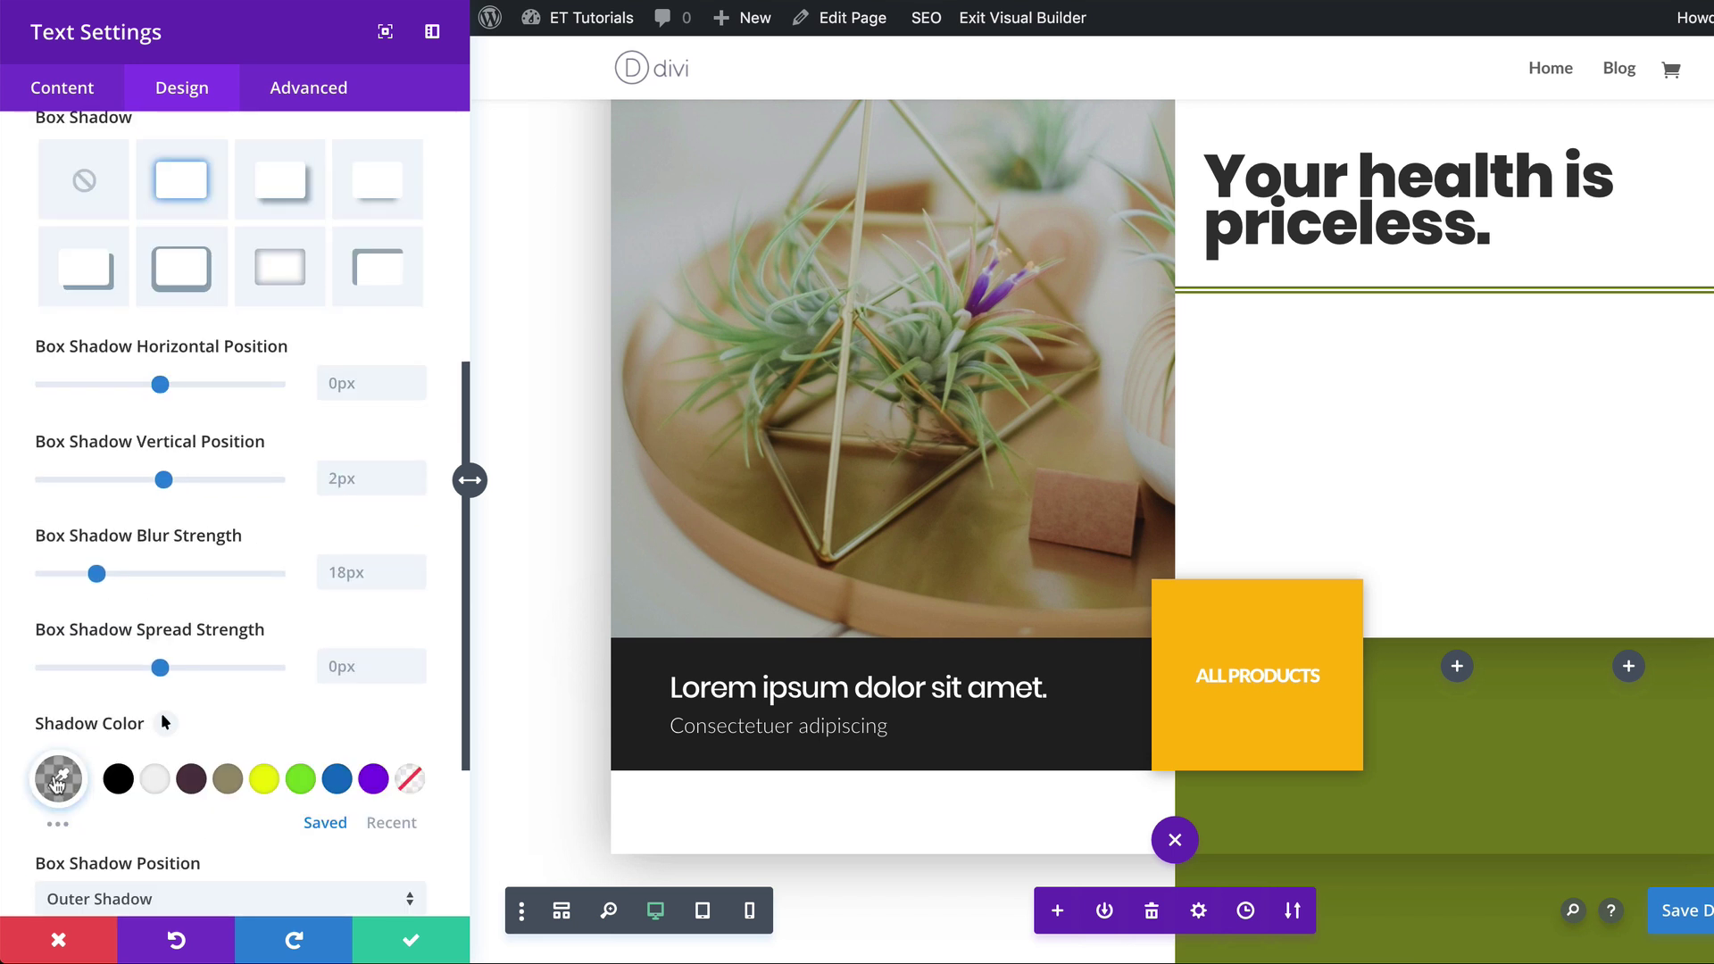
left_click(58, 780)
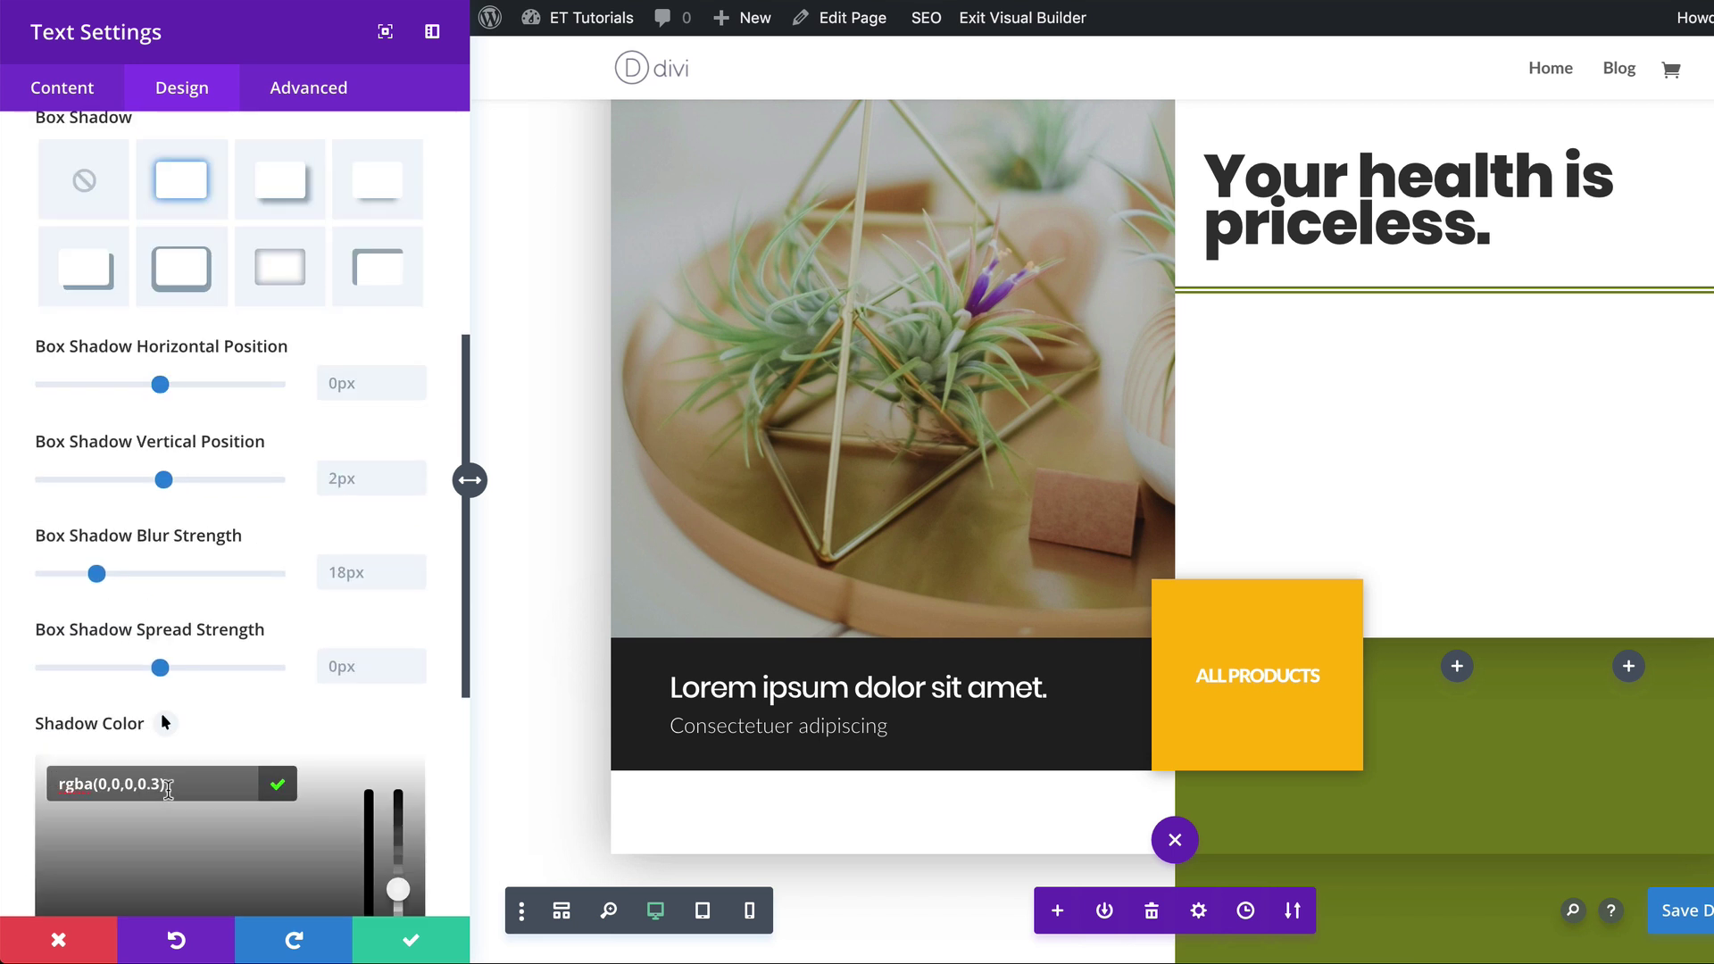
left_click_drag(94, 784, 158, 785)
type("255,255,255,0")
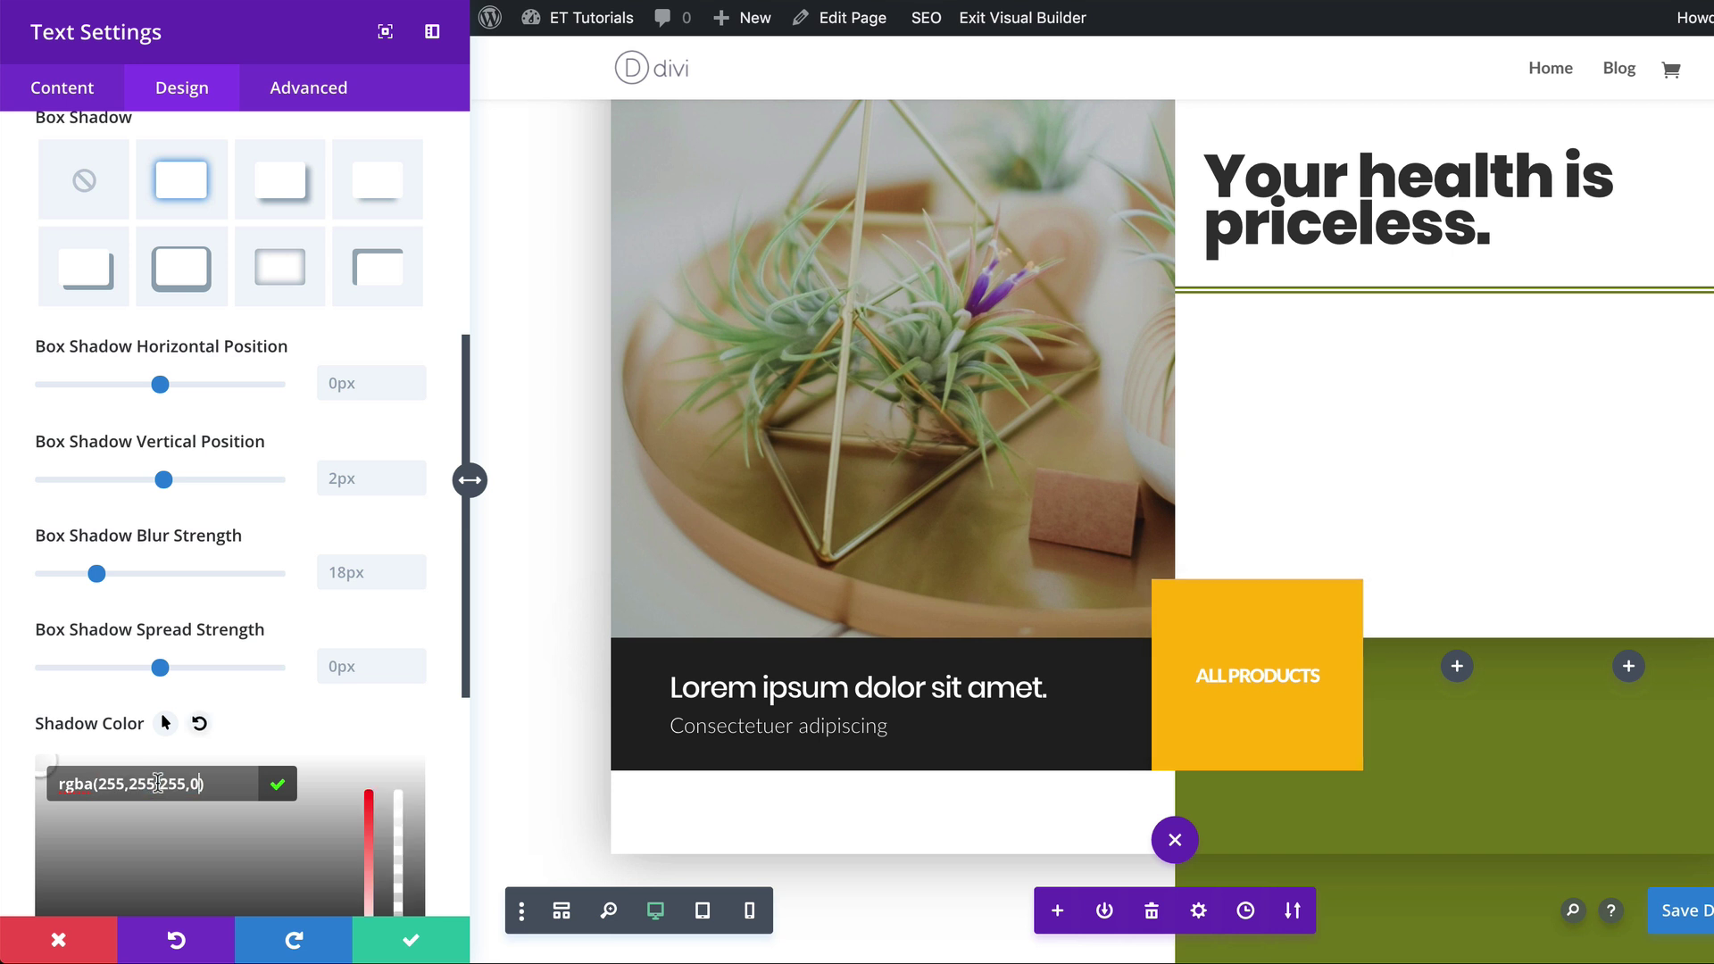
Set the module's box shadow blur strength to 80px.
left_click(331, 578)
double_click(330, 579)
type("80")
key("Return")
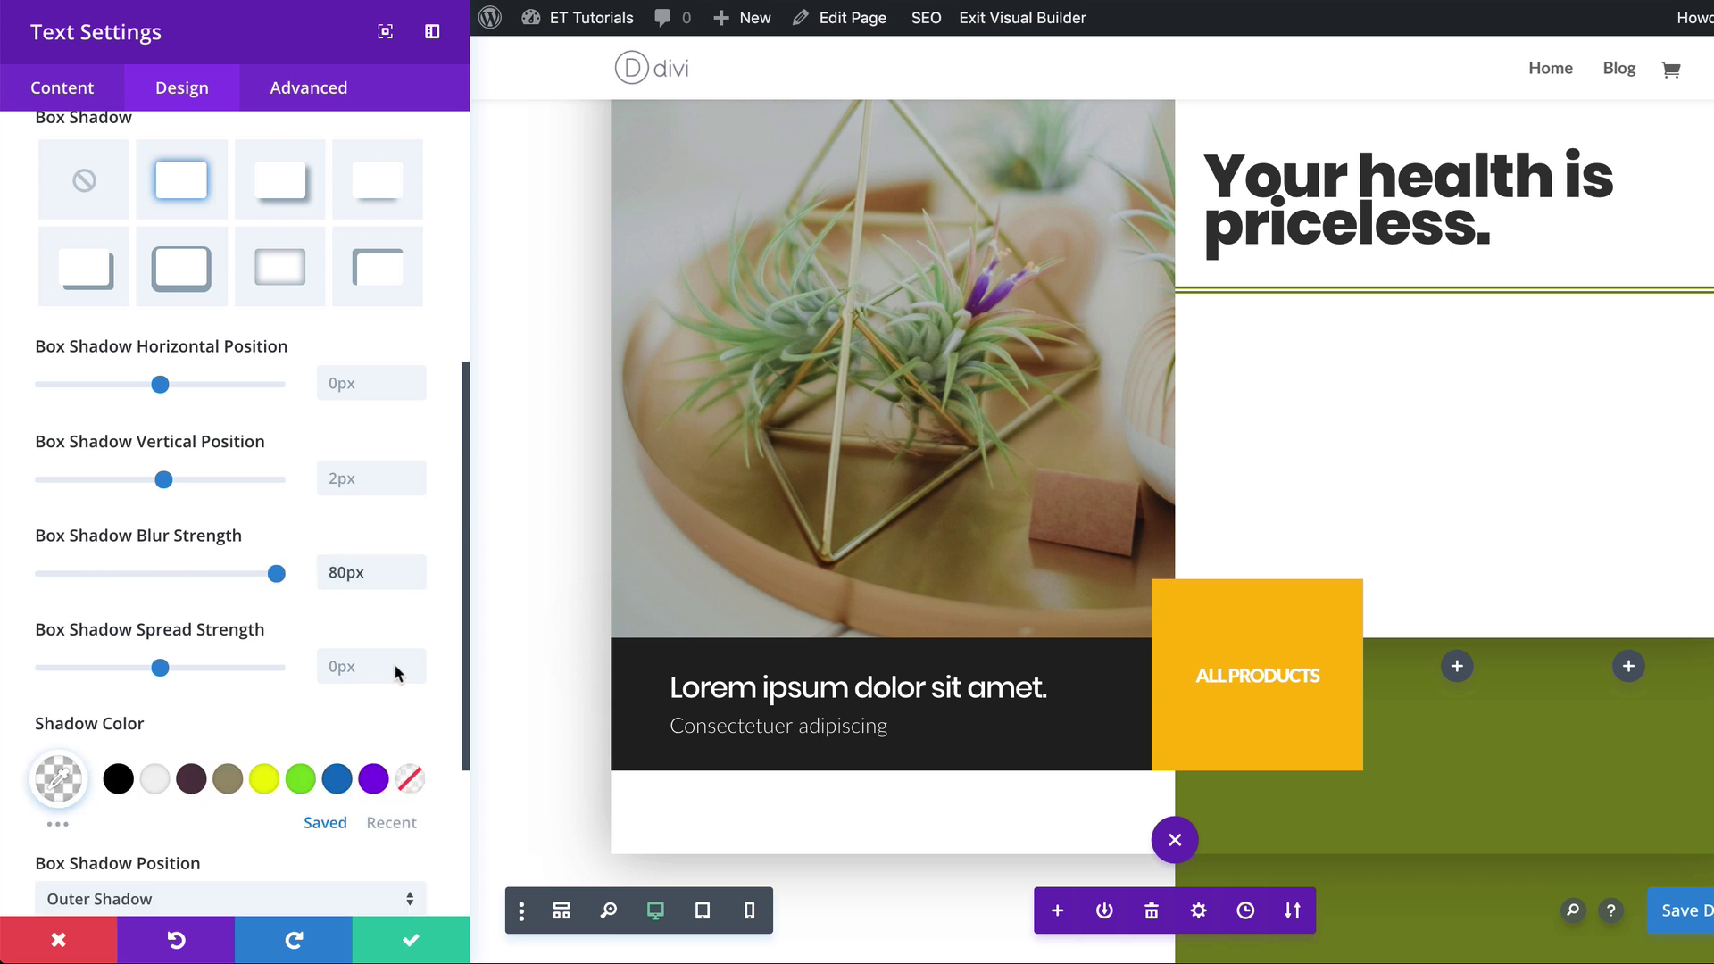
Enable a hover state for the shadow color, return it to the default state, and save the module settings.
mouse_move(193, 739)
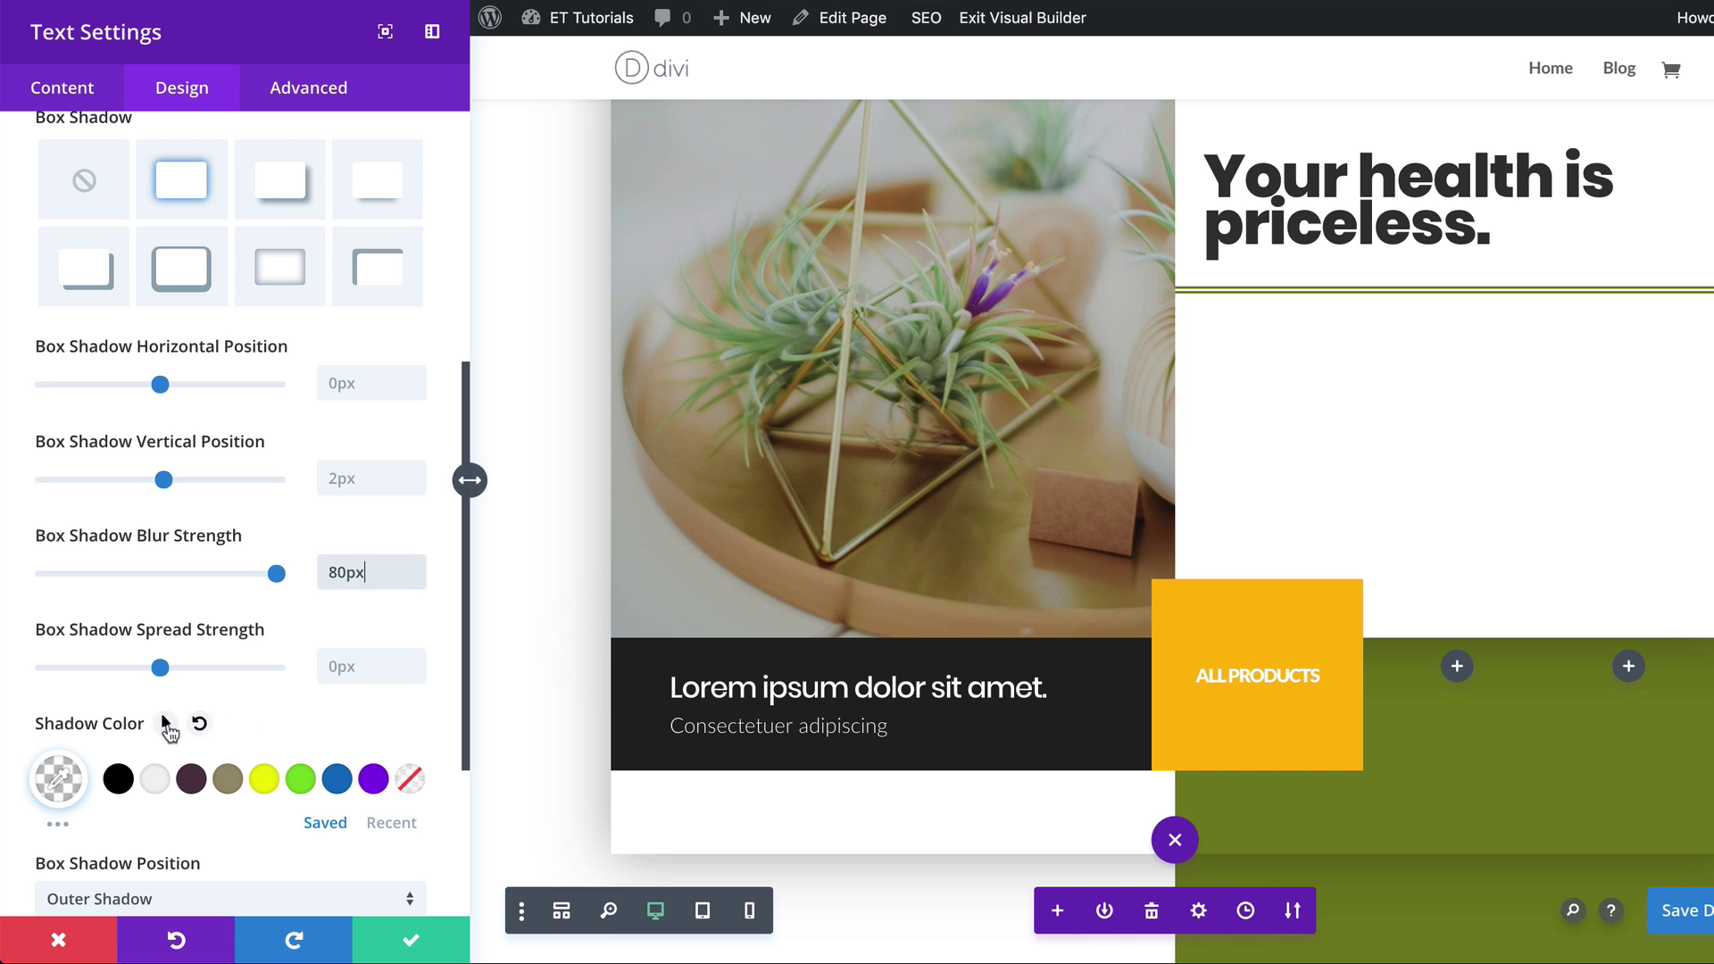
left_click(166, 725)
left_click(346, 762)
scroll(347, 762, "down", 4)
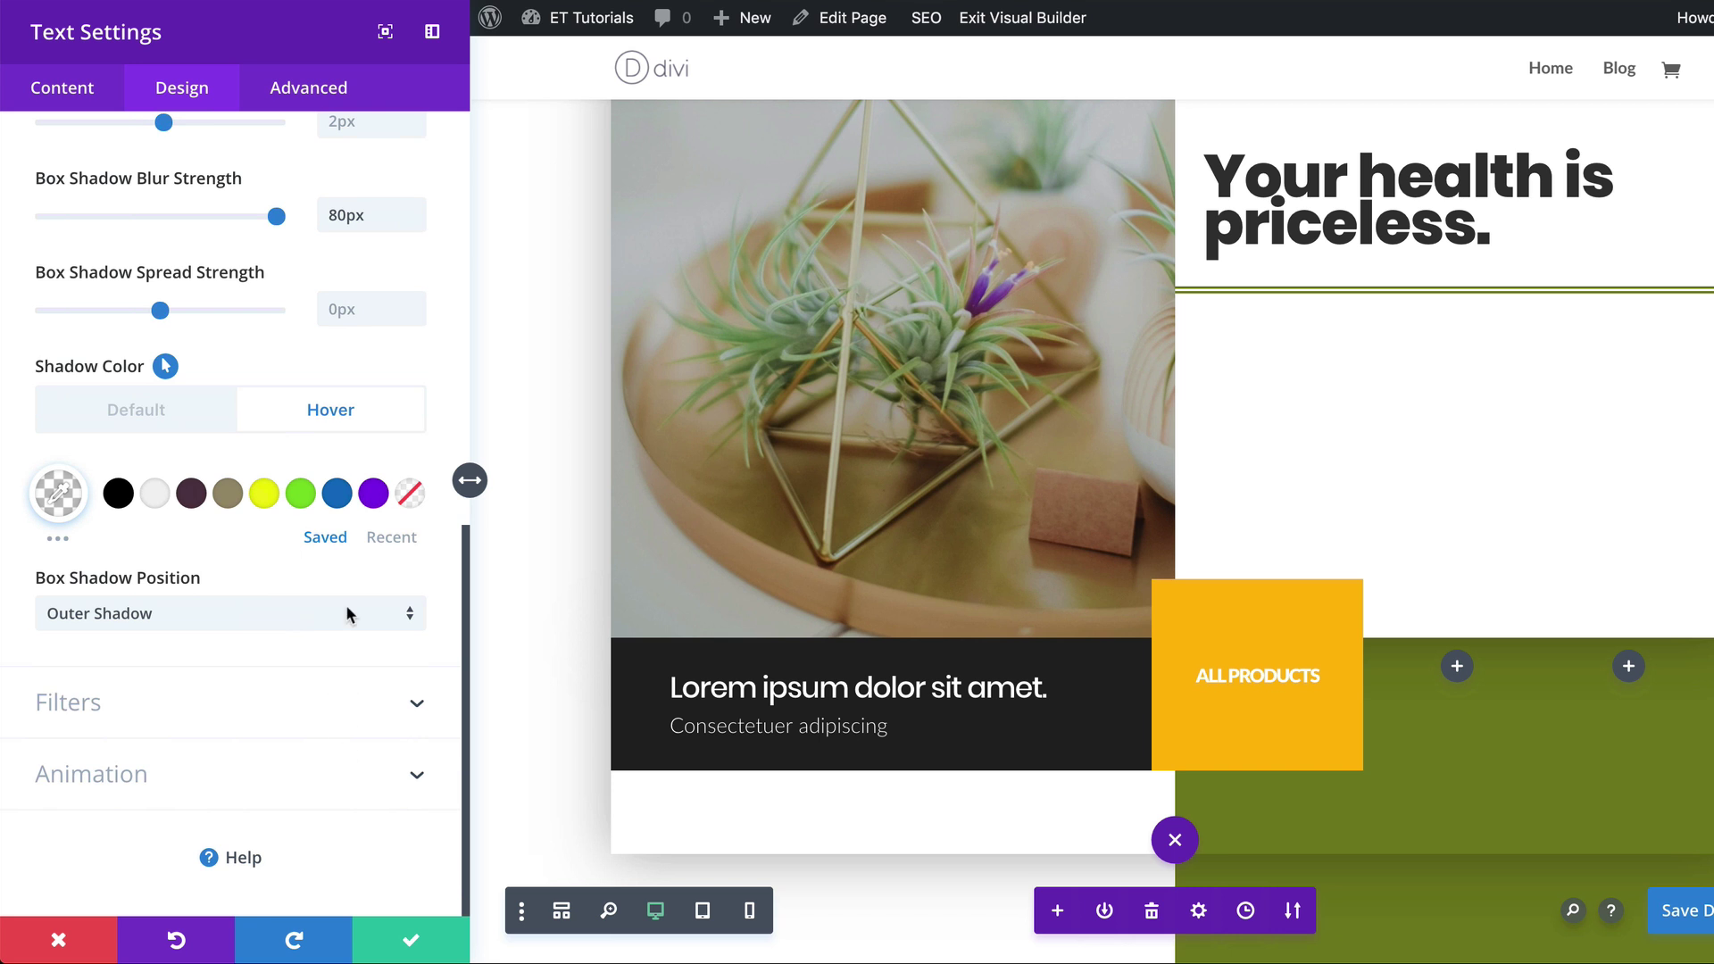
left_click(58, 496)
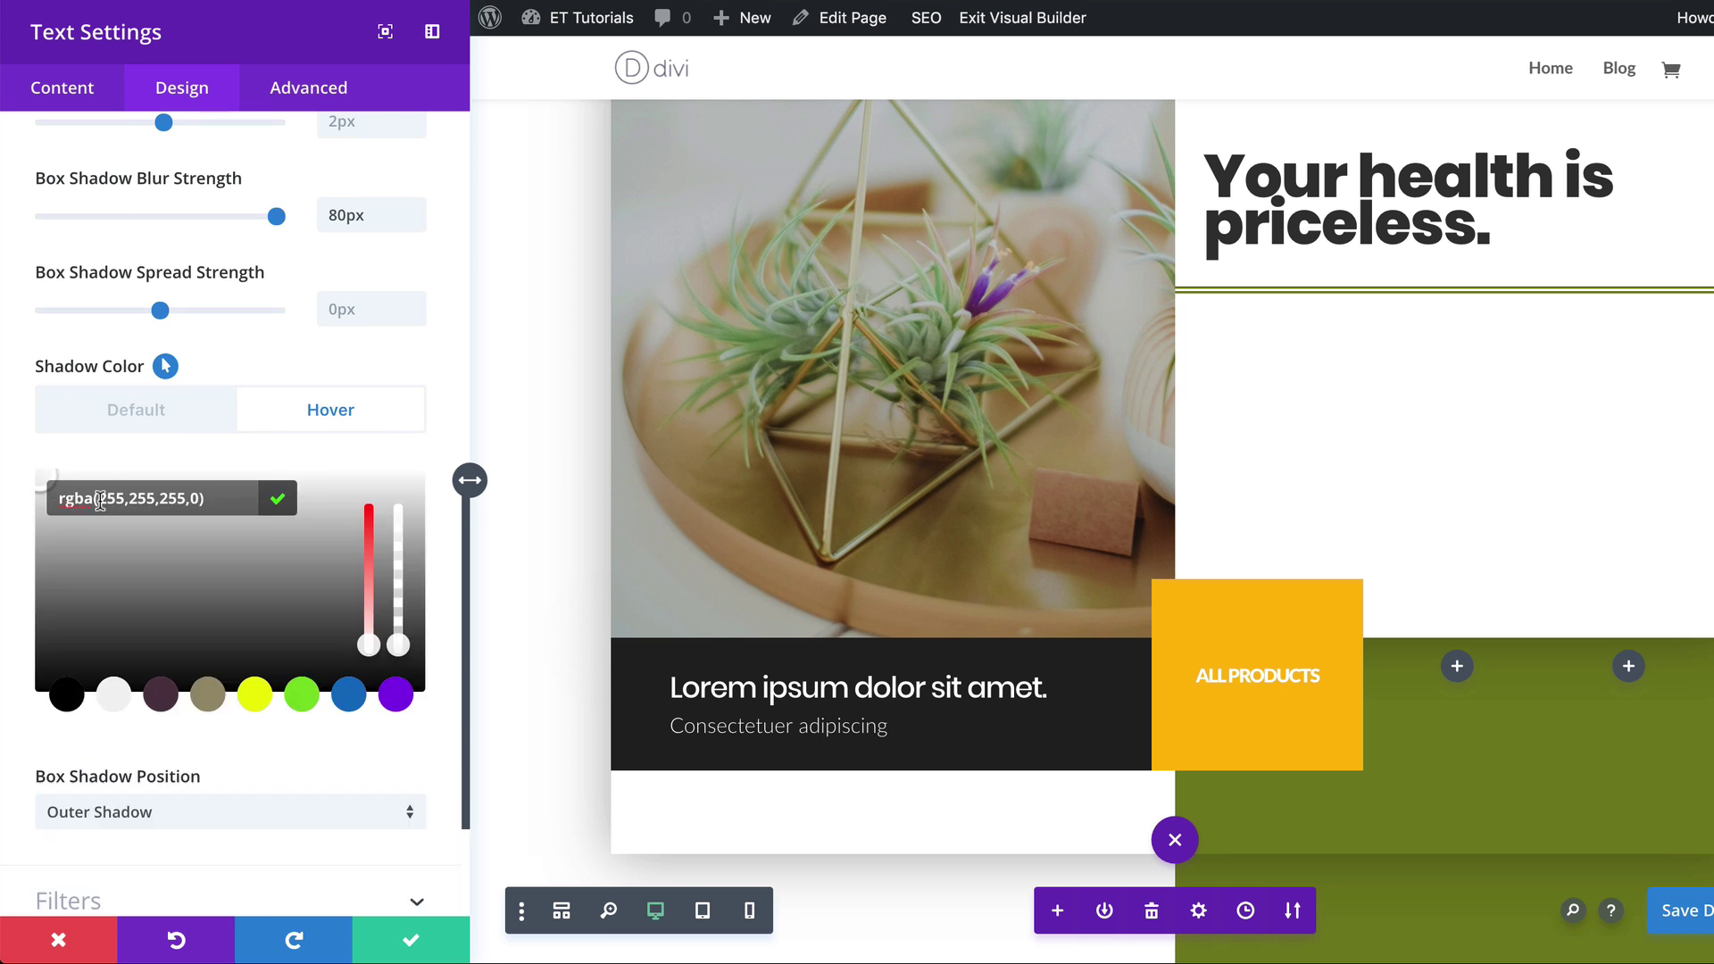
left_click(186, 548)
left_click(136, 410)
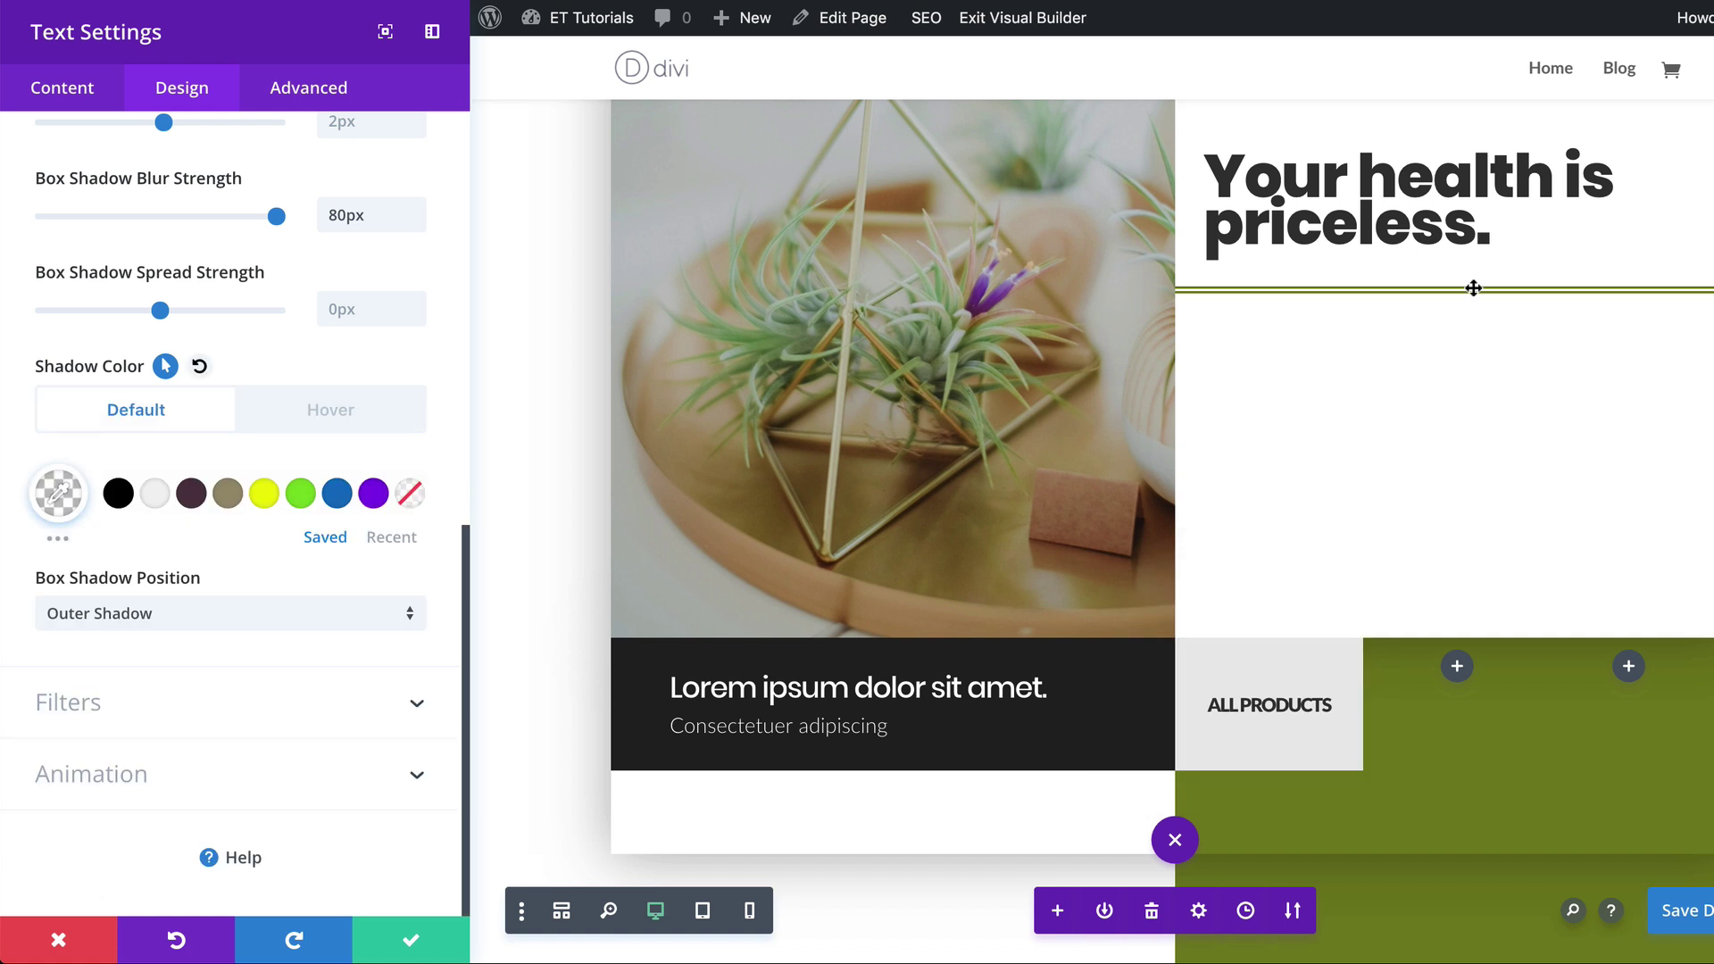
left_click(410, 939)
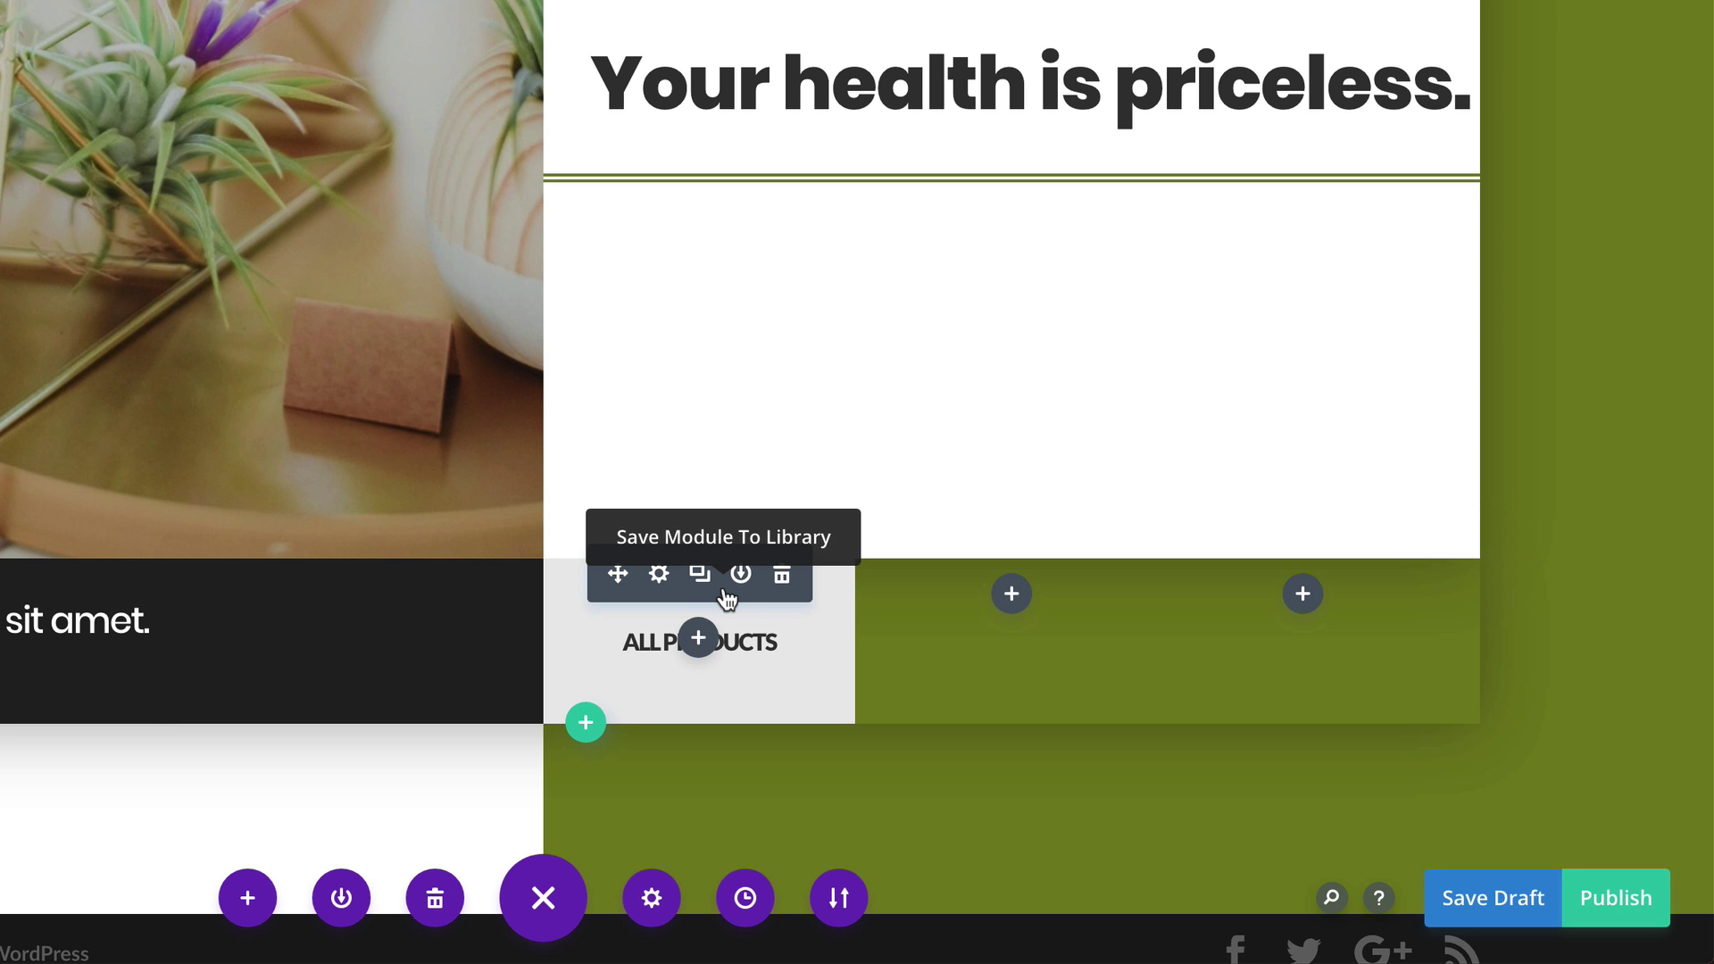
Paste copies of the "All Products" text module into the two empty columns beside it.
left_click(1007, 594)
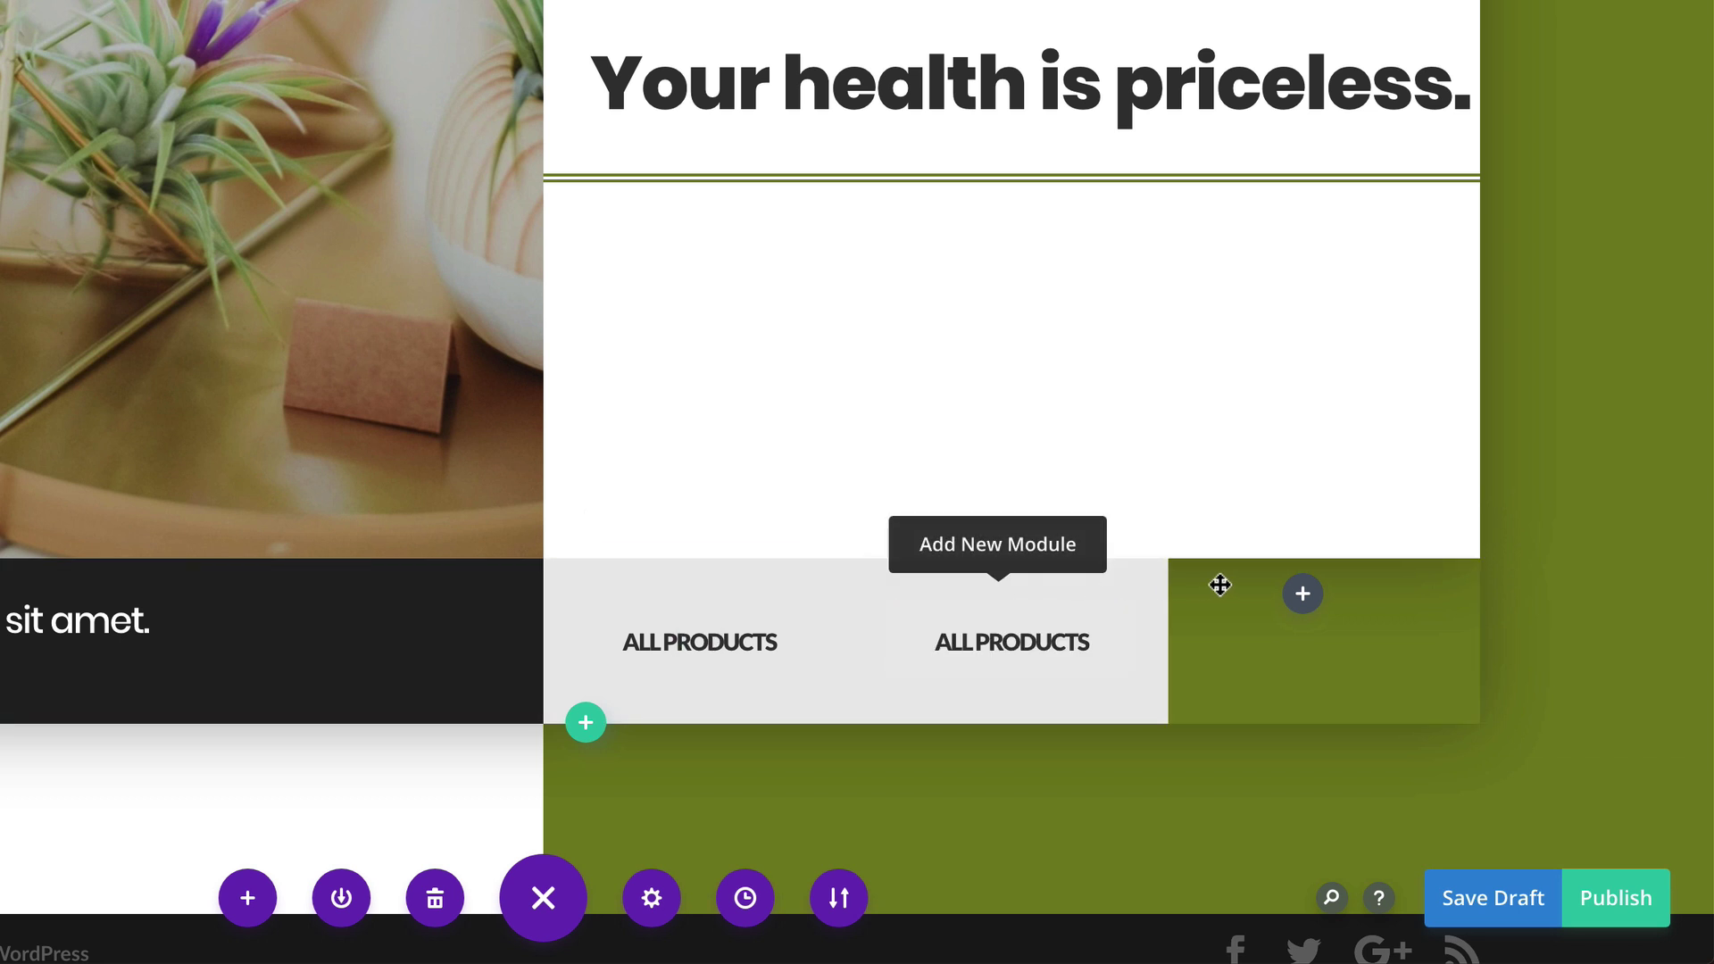
left_click(1303, 594)
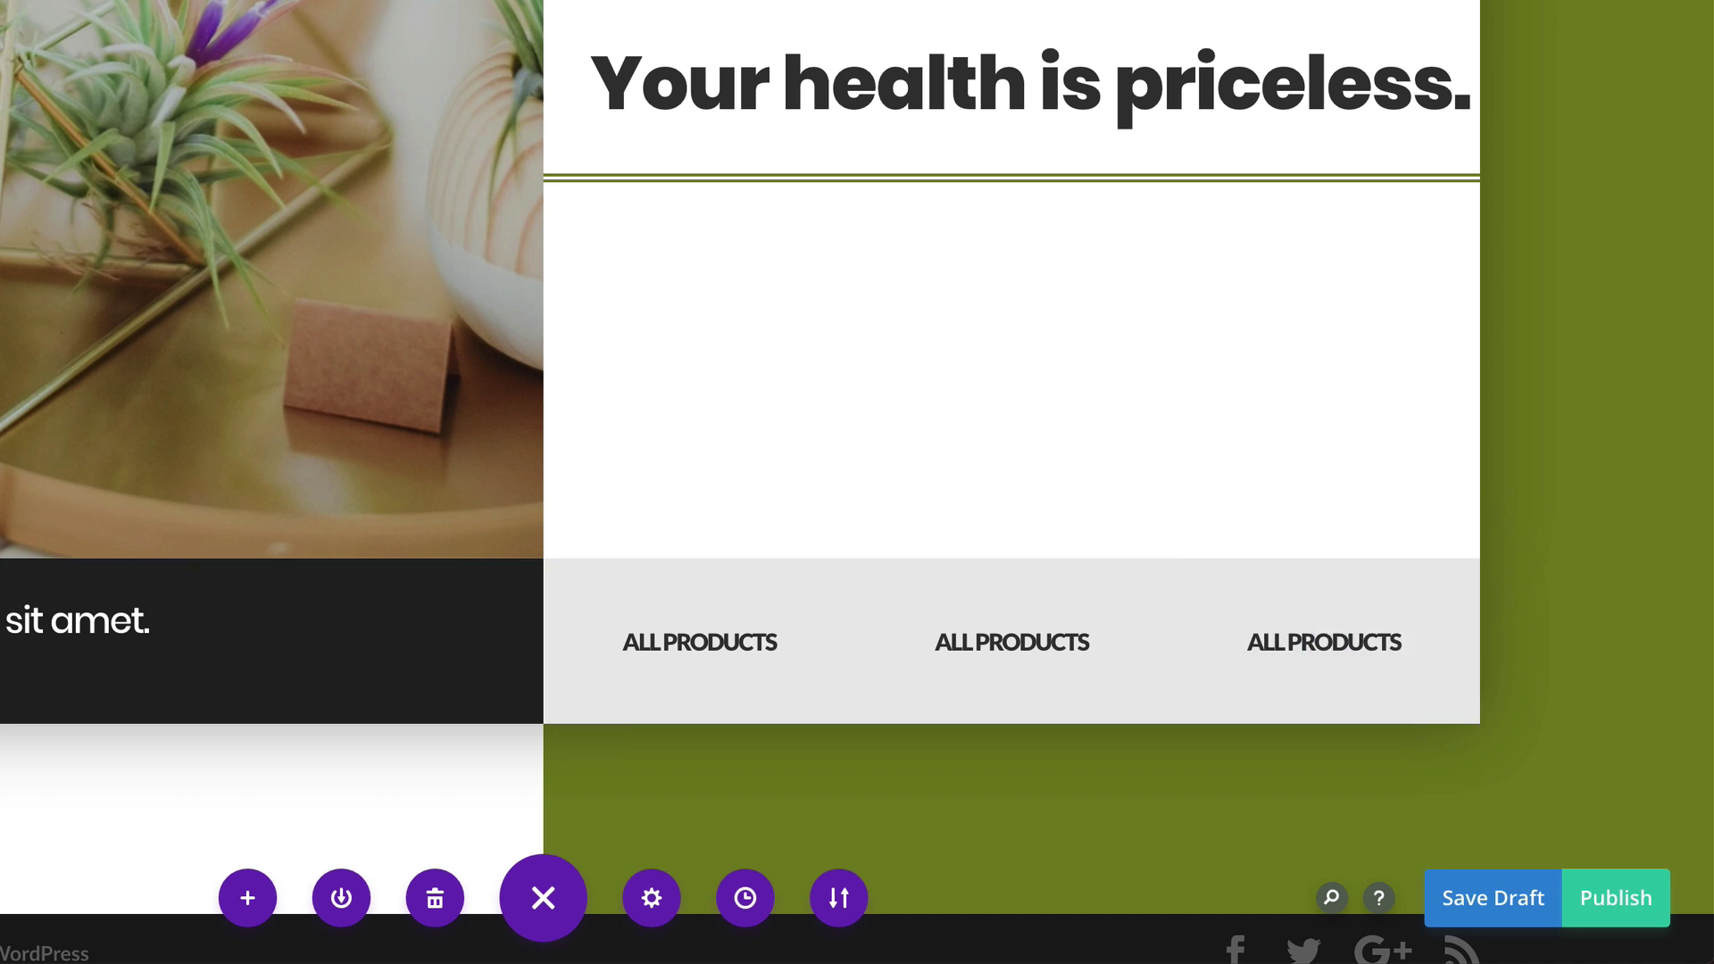
Change the text of the middle "All Products" copy to "BEST SELLERS".
left_click(936, 641)
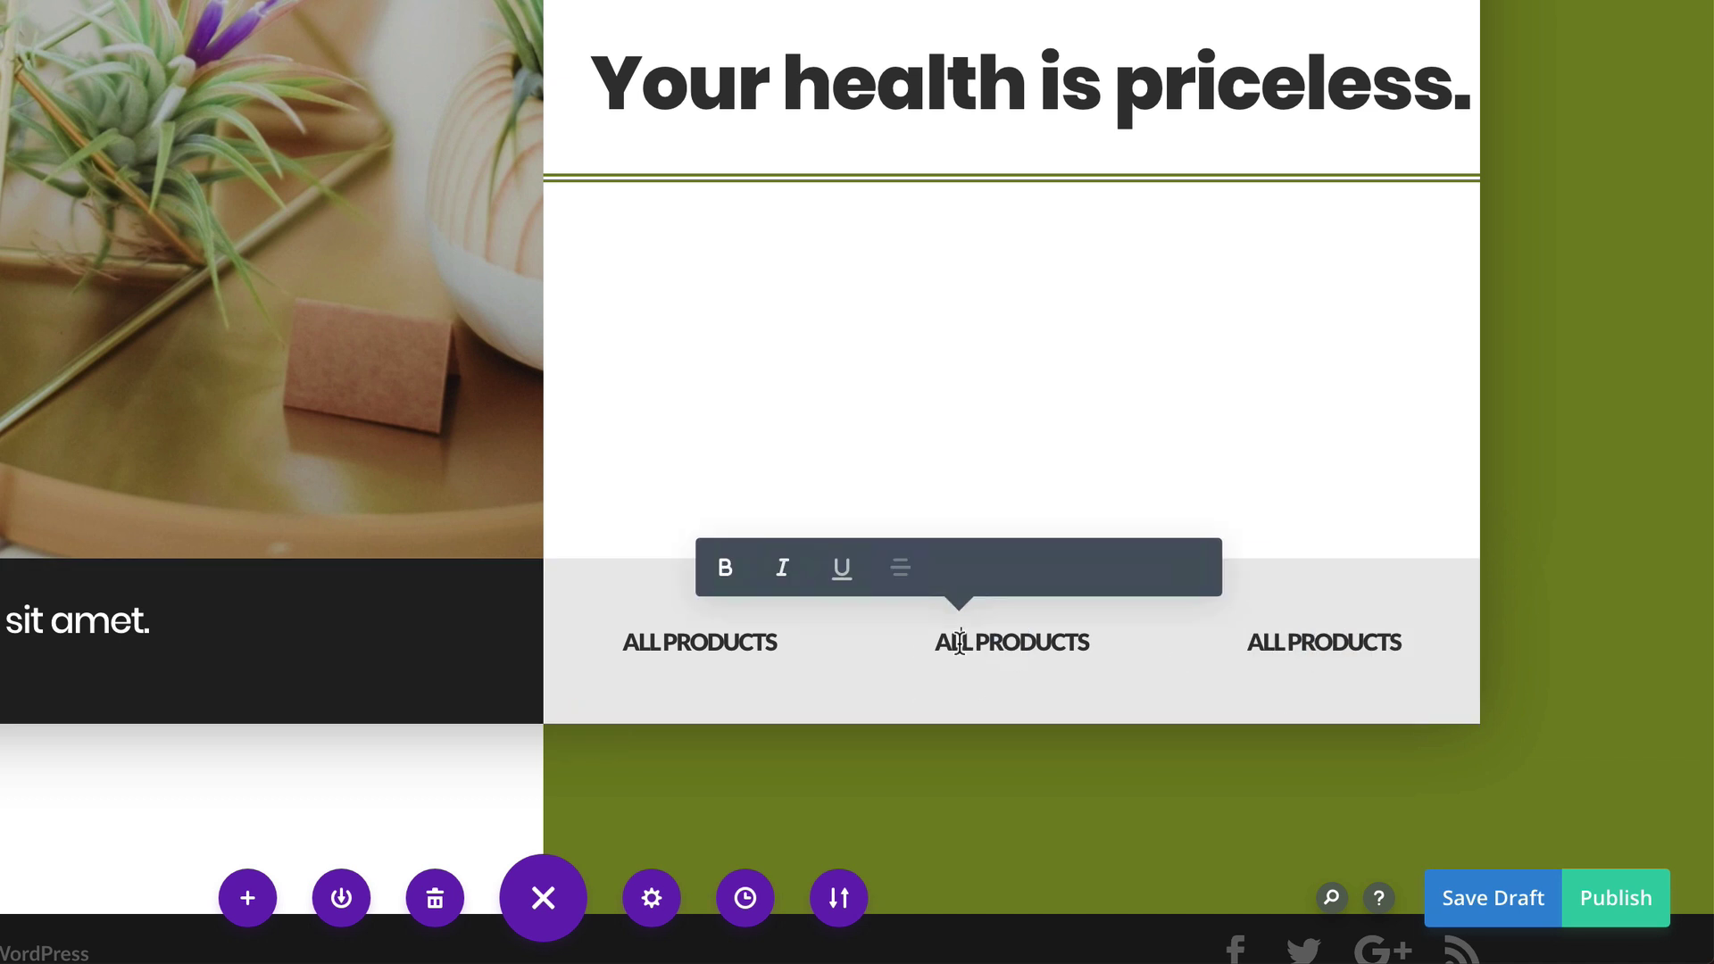
left_click_drag(935, 641, 1090, 643)
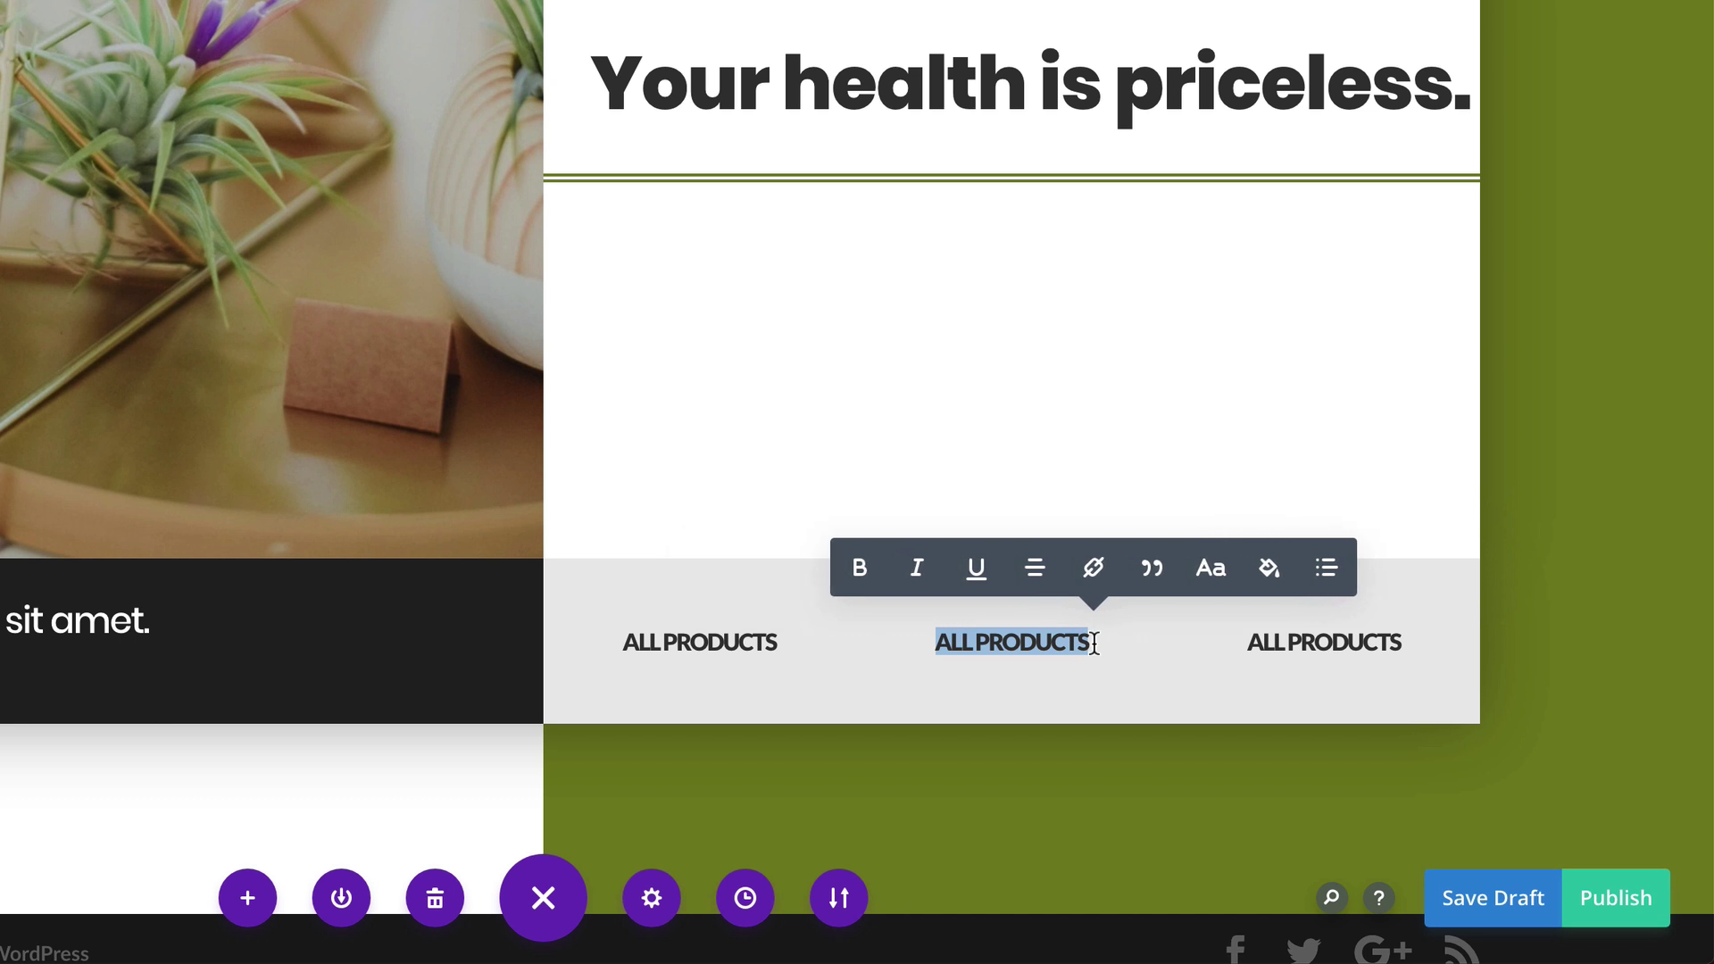
type("BEST SELLERS")
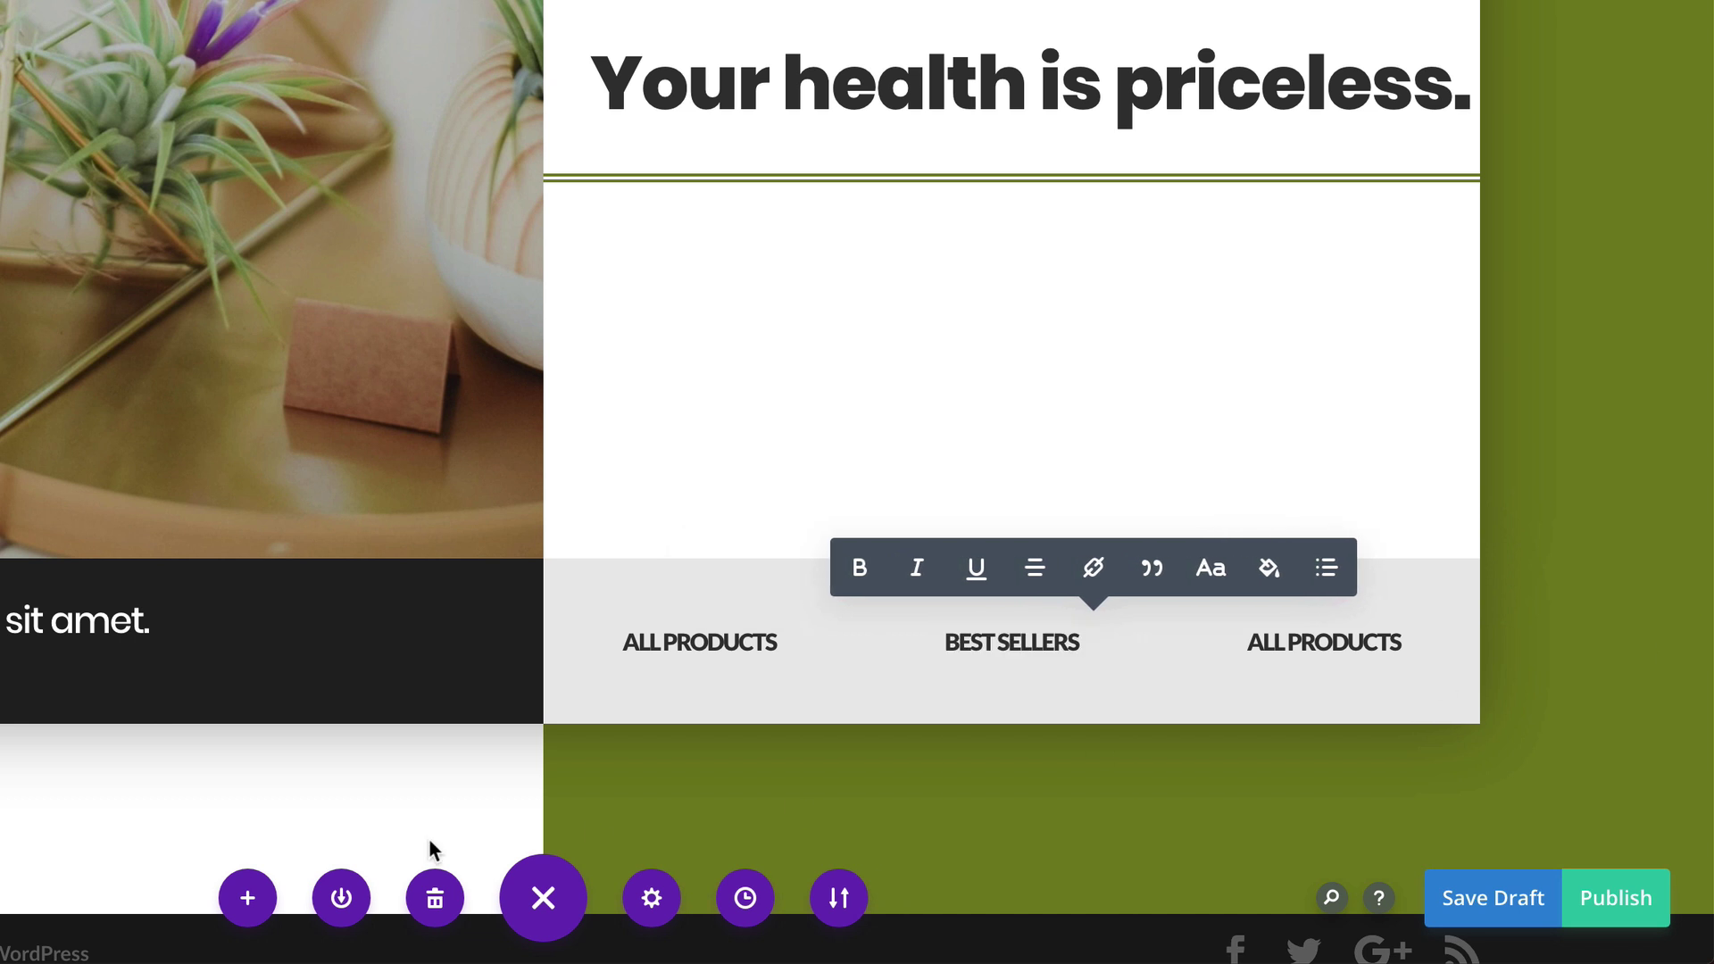
Set the "BEST SELLERS" text module's background color to #dddddd and save the module settings.
scroll(934, 428, "down", 3)
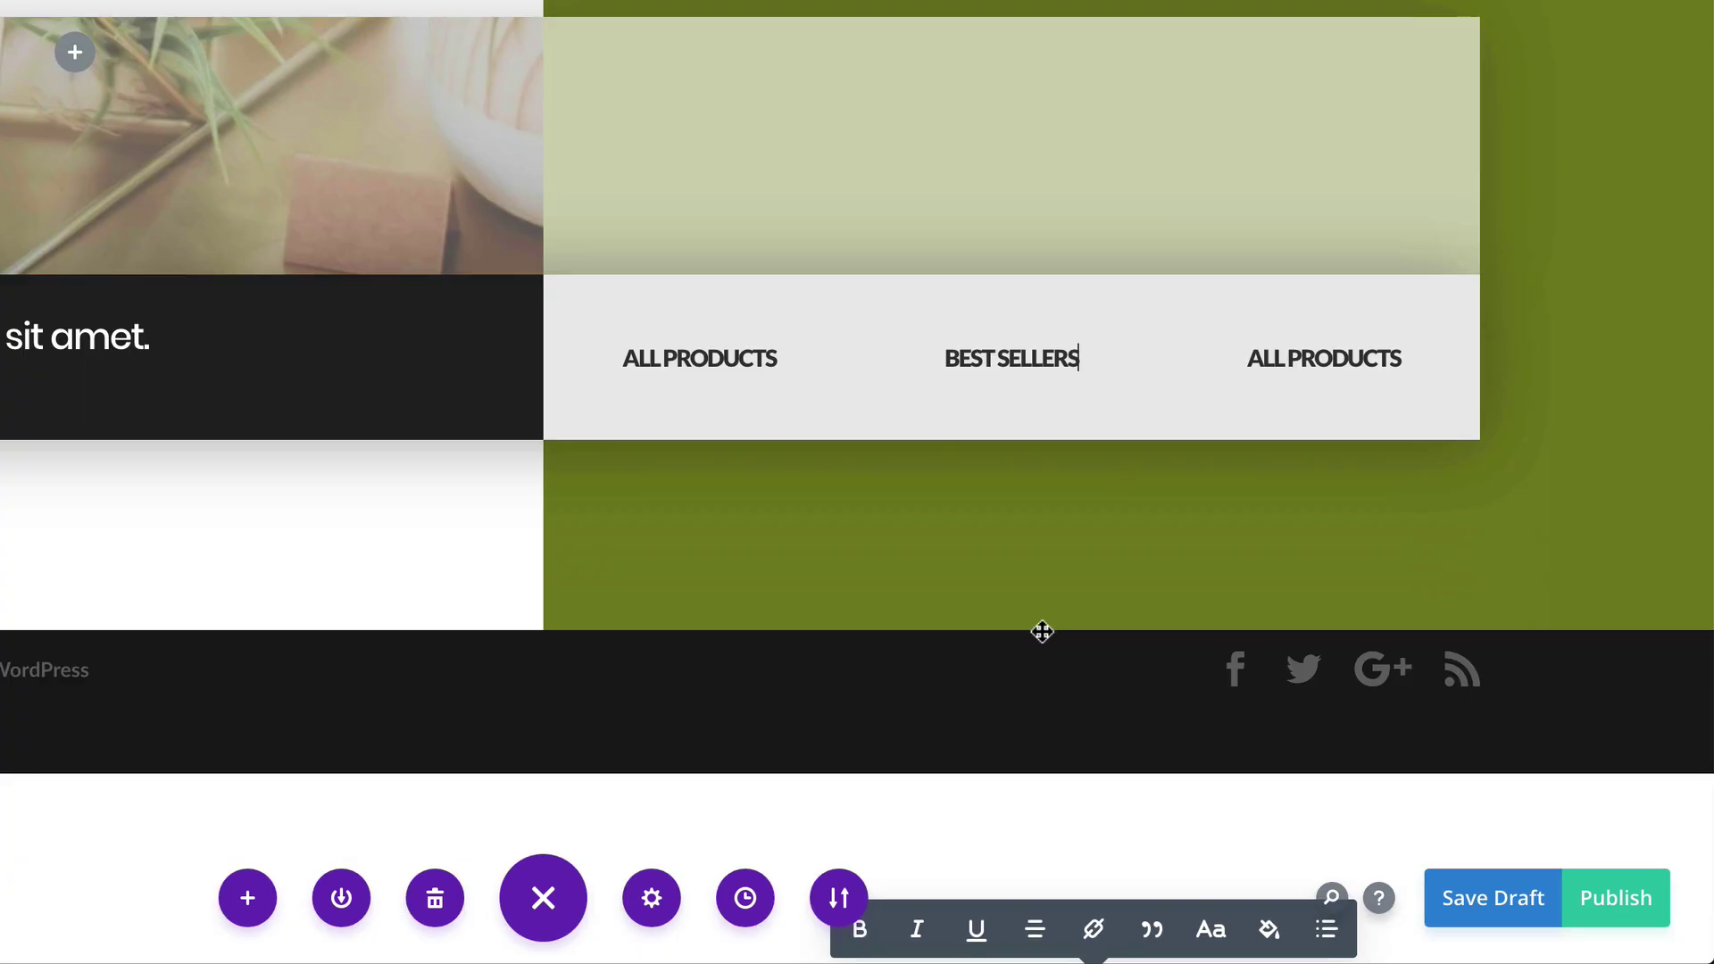
scroll(967, 405, "up", 7)
scroll(983, 666, "down", 5)
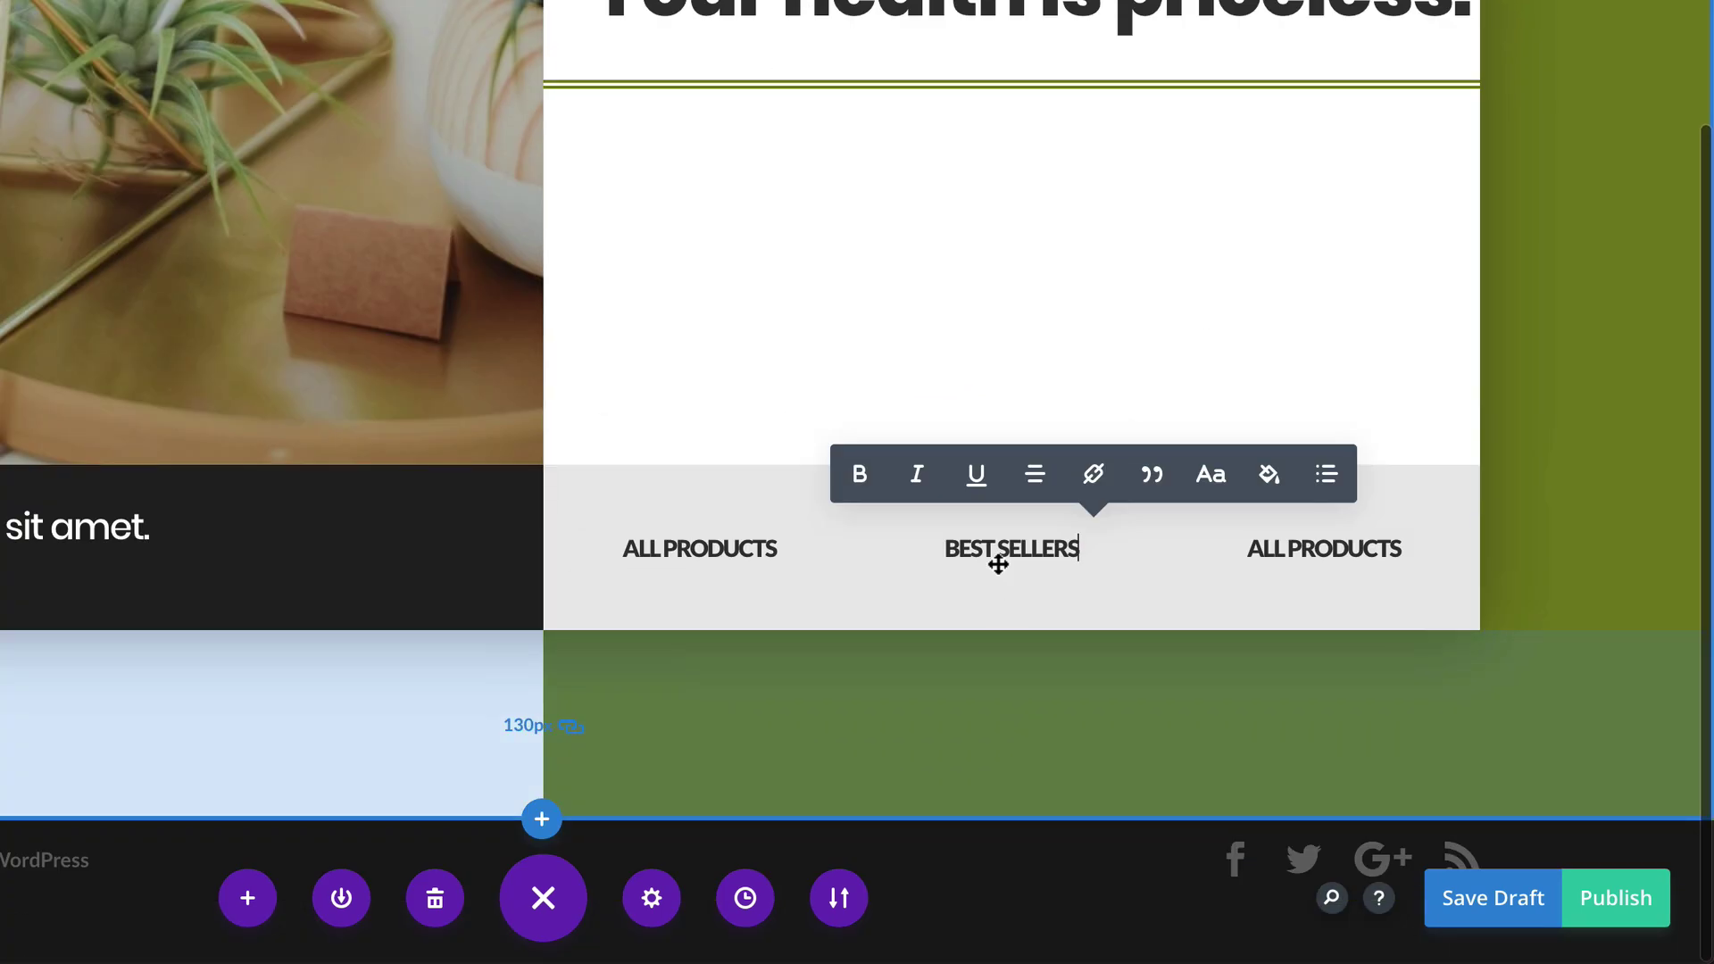
left_click(972, 479)
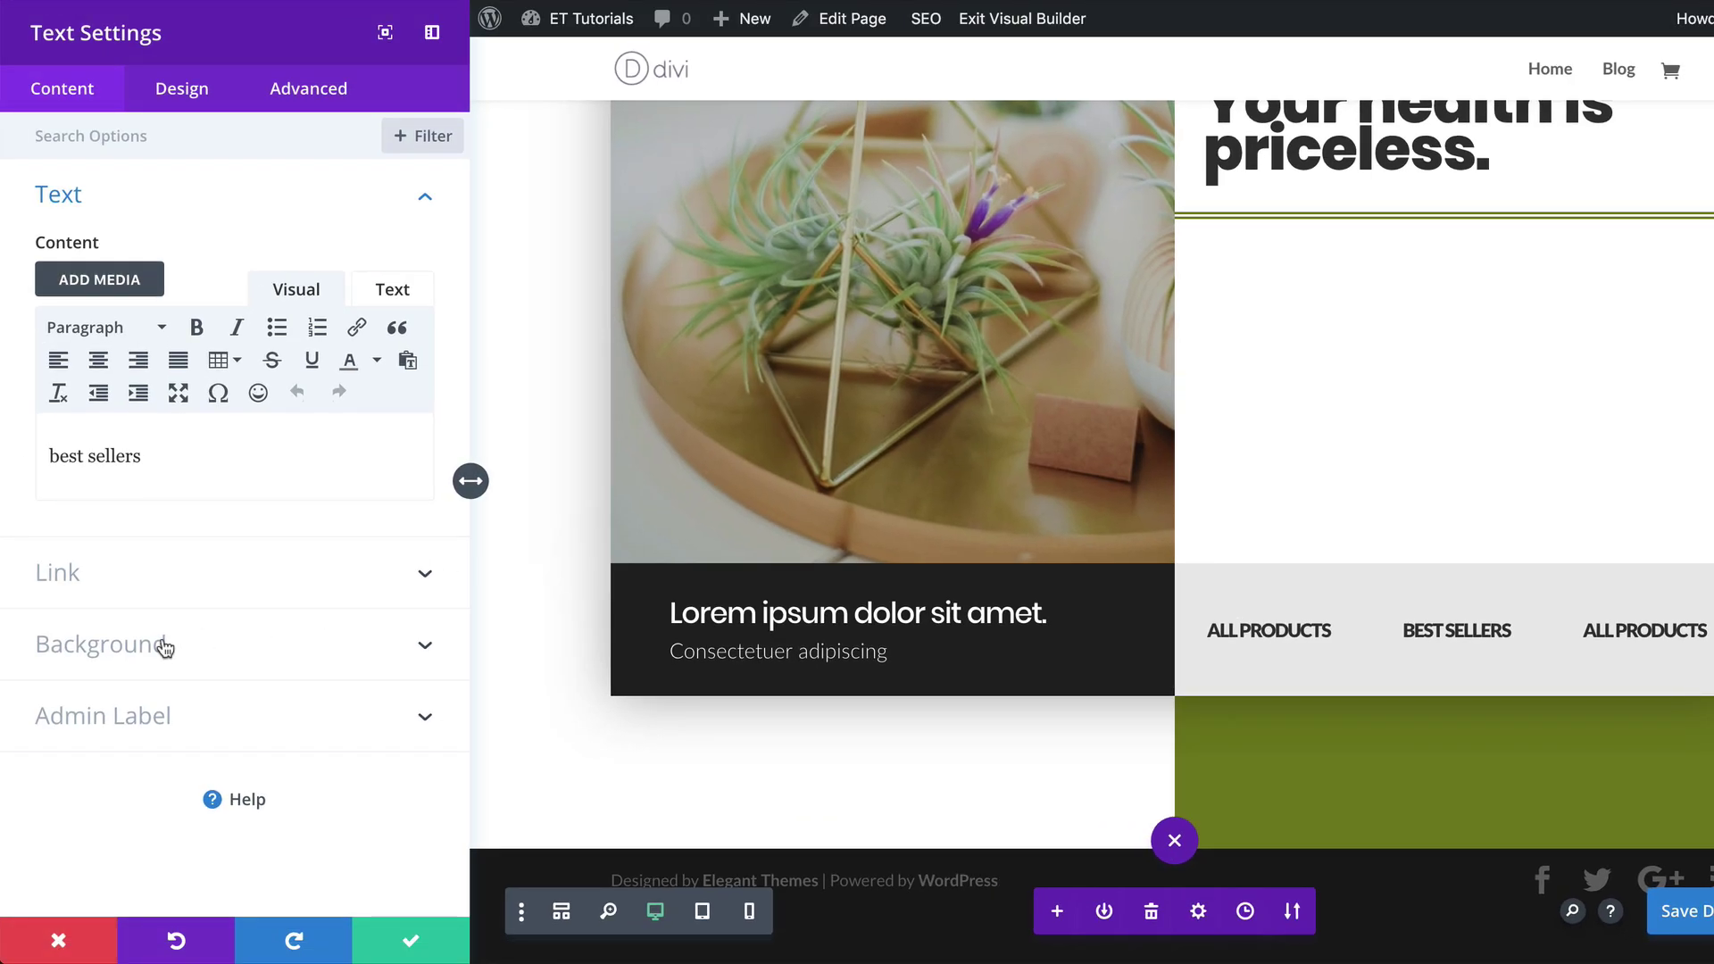
left_click(205, 637)
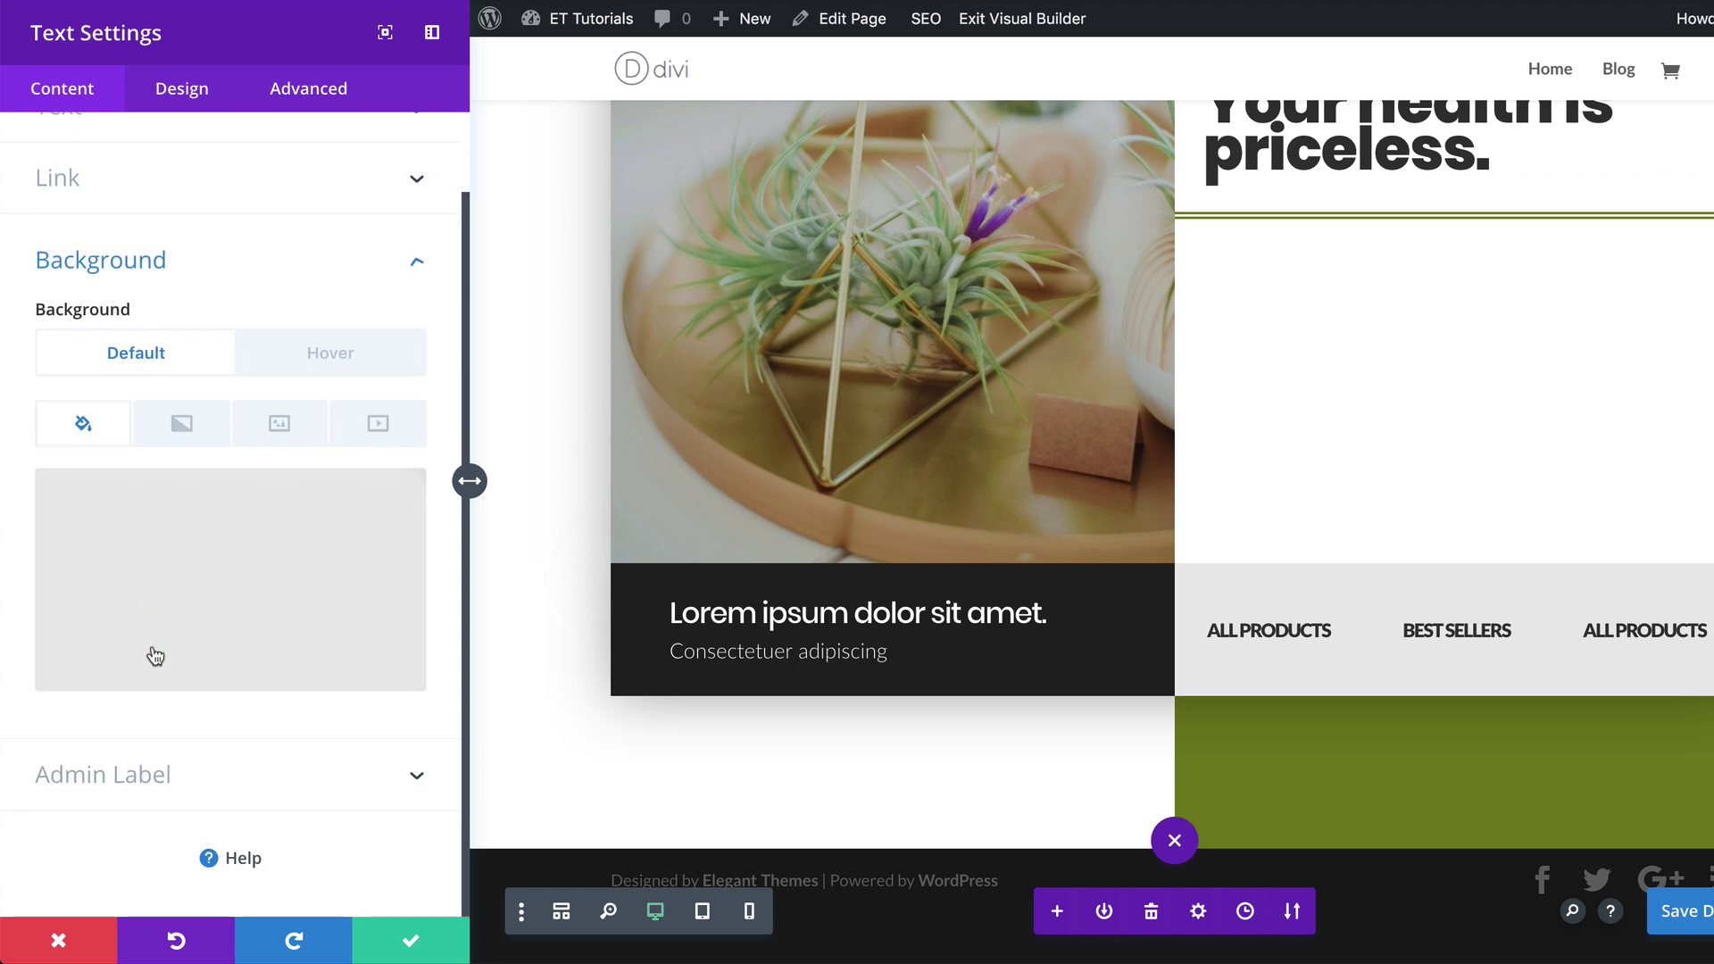
left_click(222, 572)
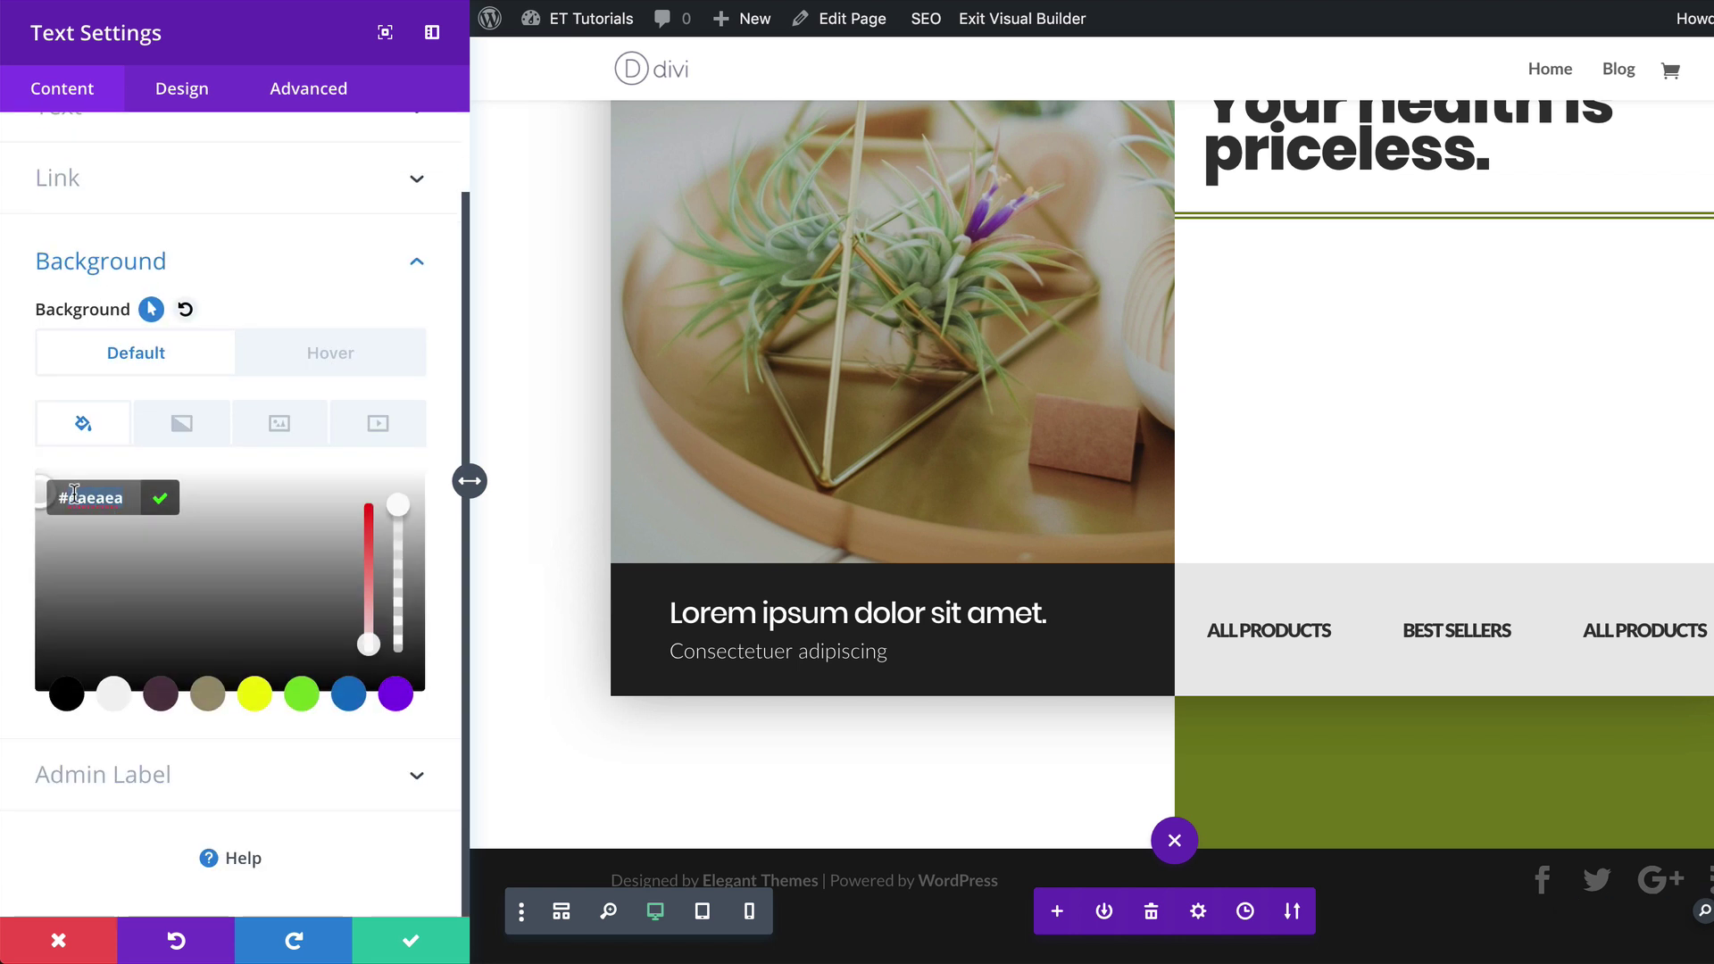
type("dddddd")
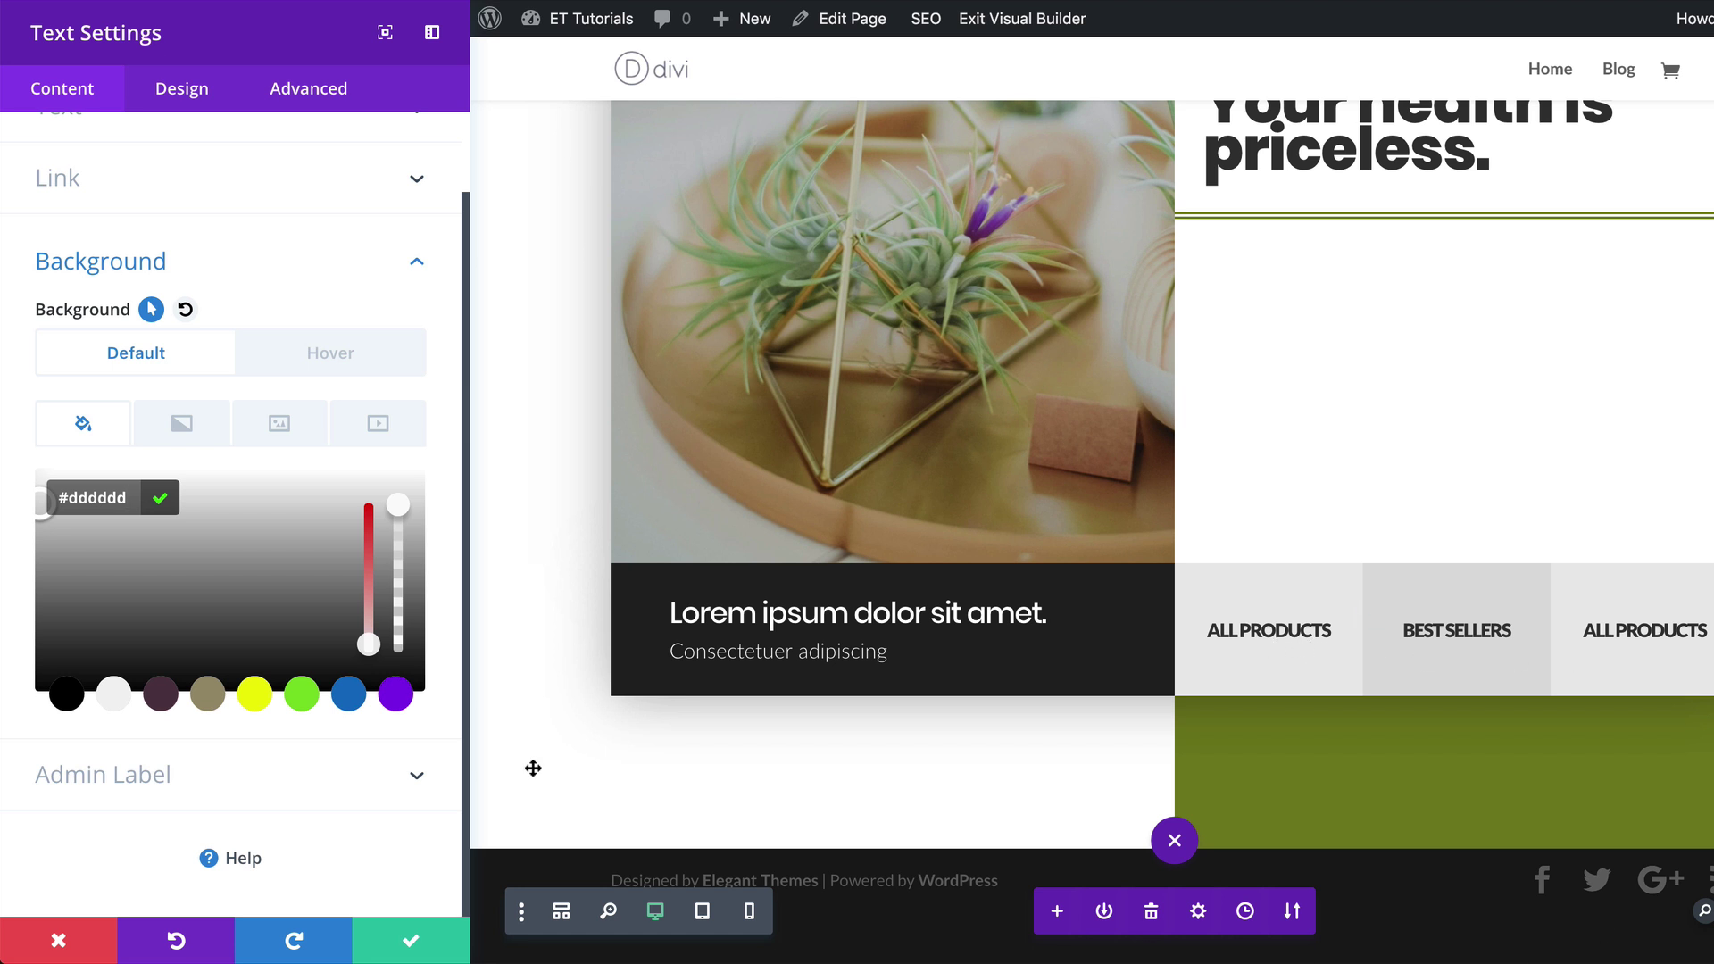
left_click(413, 940)
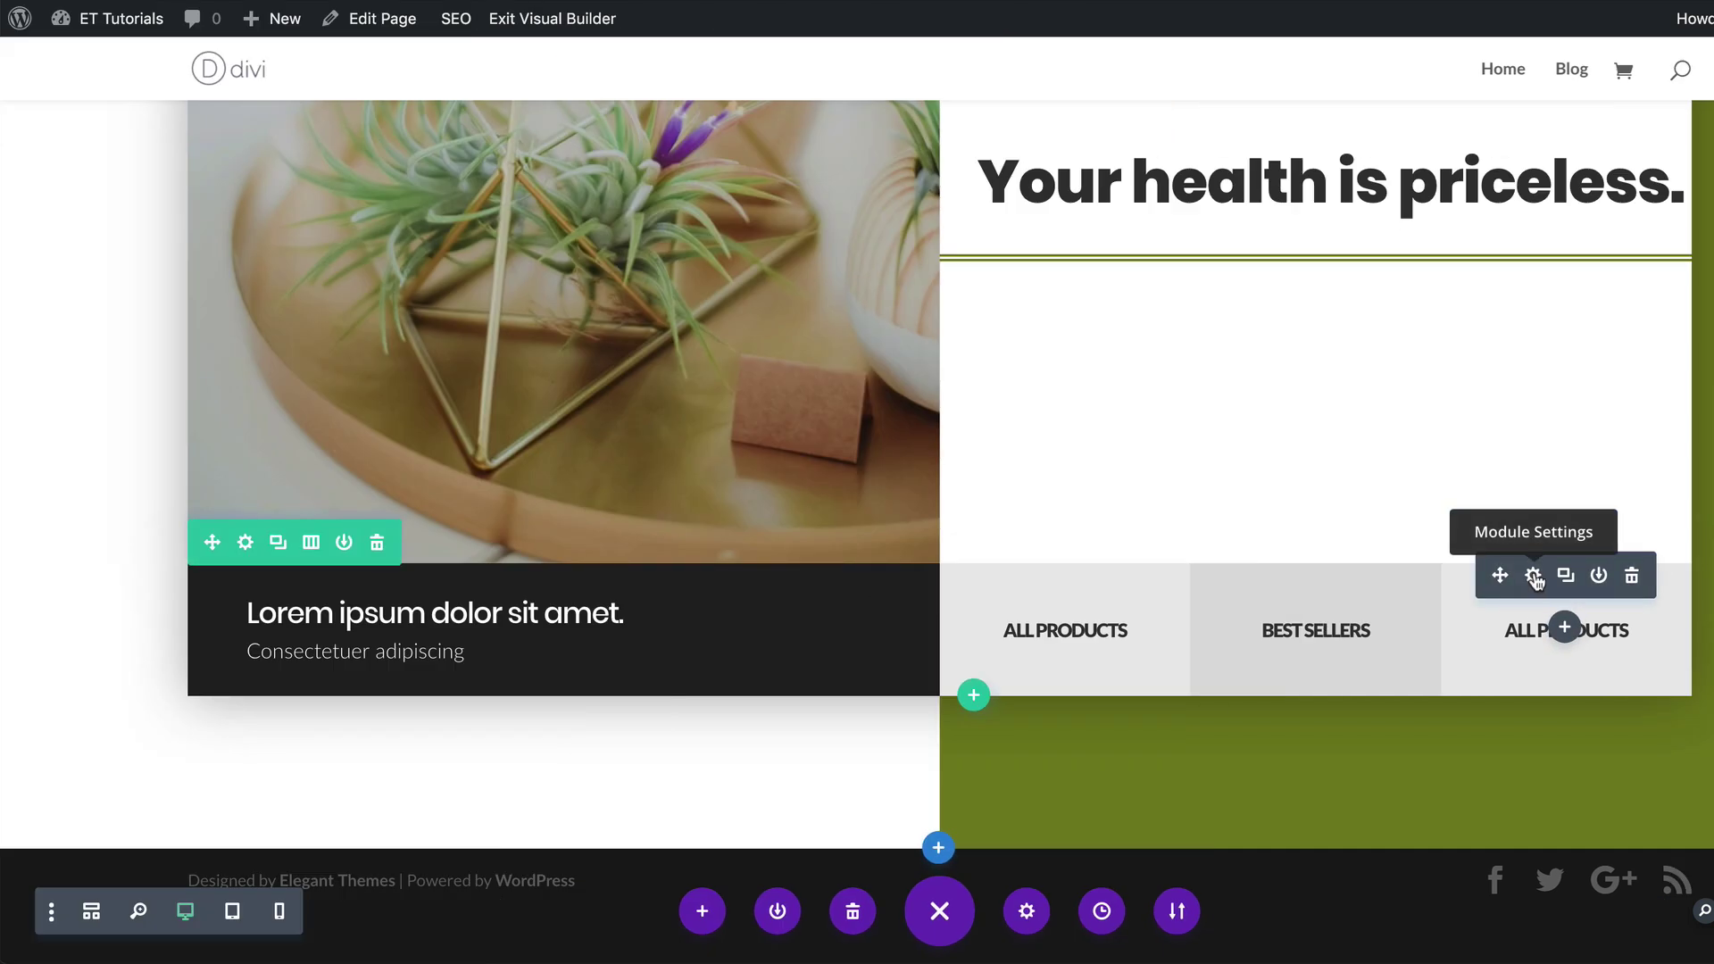
Change the text of the remaining "All Products" copy beside "BEST SELLERS" to "New Products".
left_click(1533, 576)
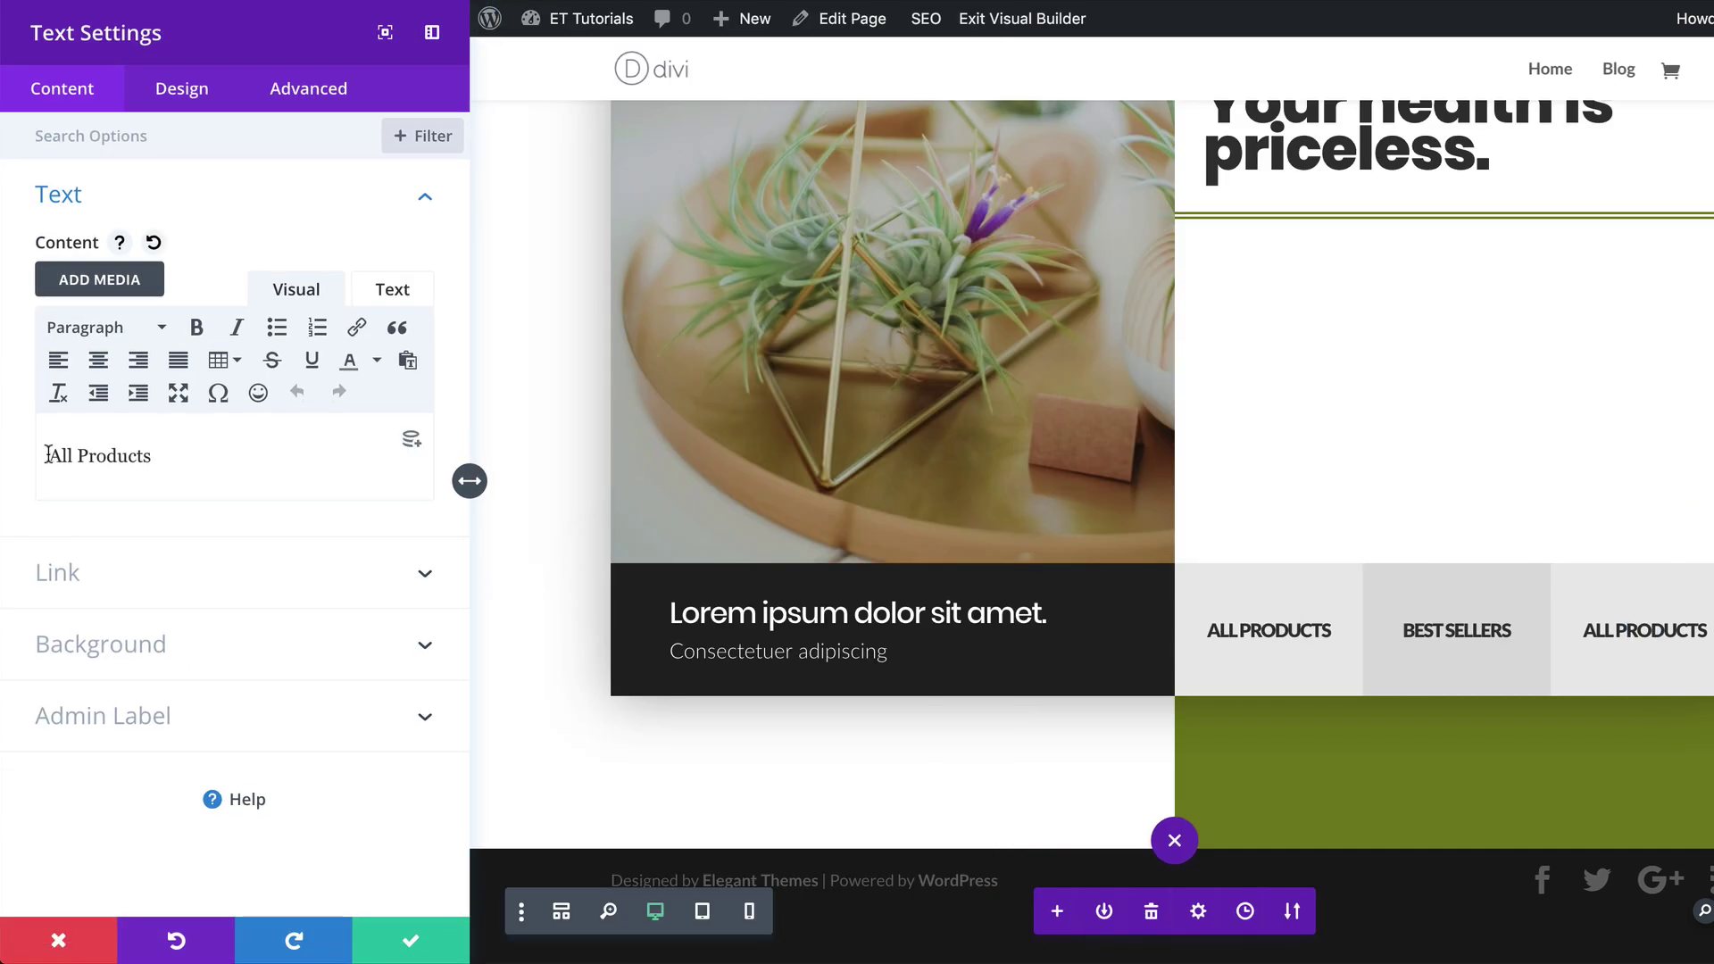
left_click_drag(48, 455, 178, 455)
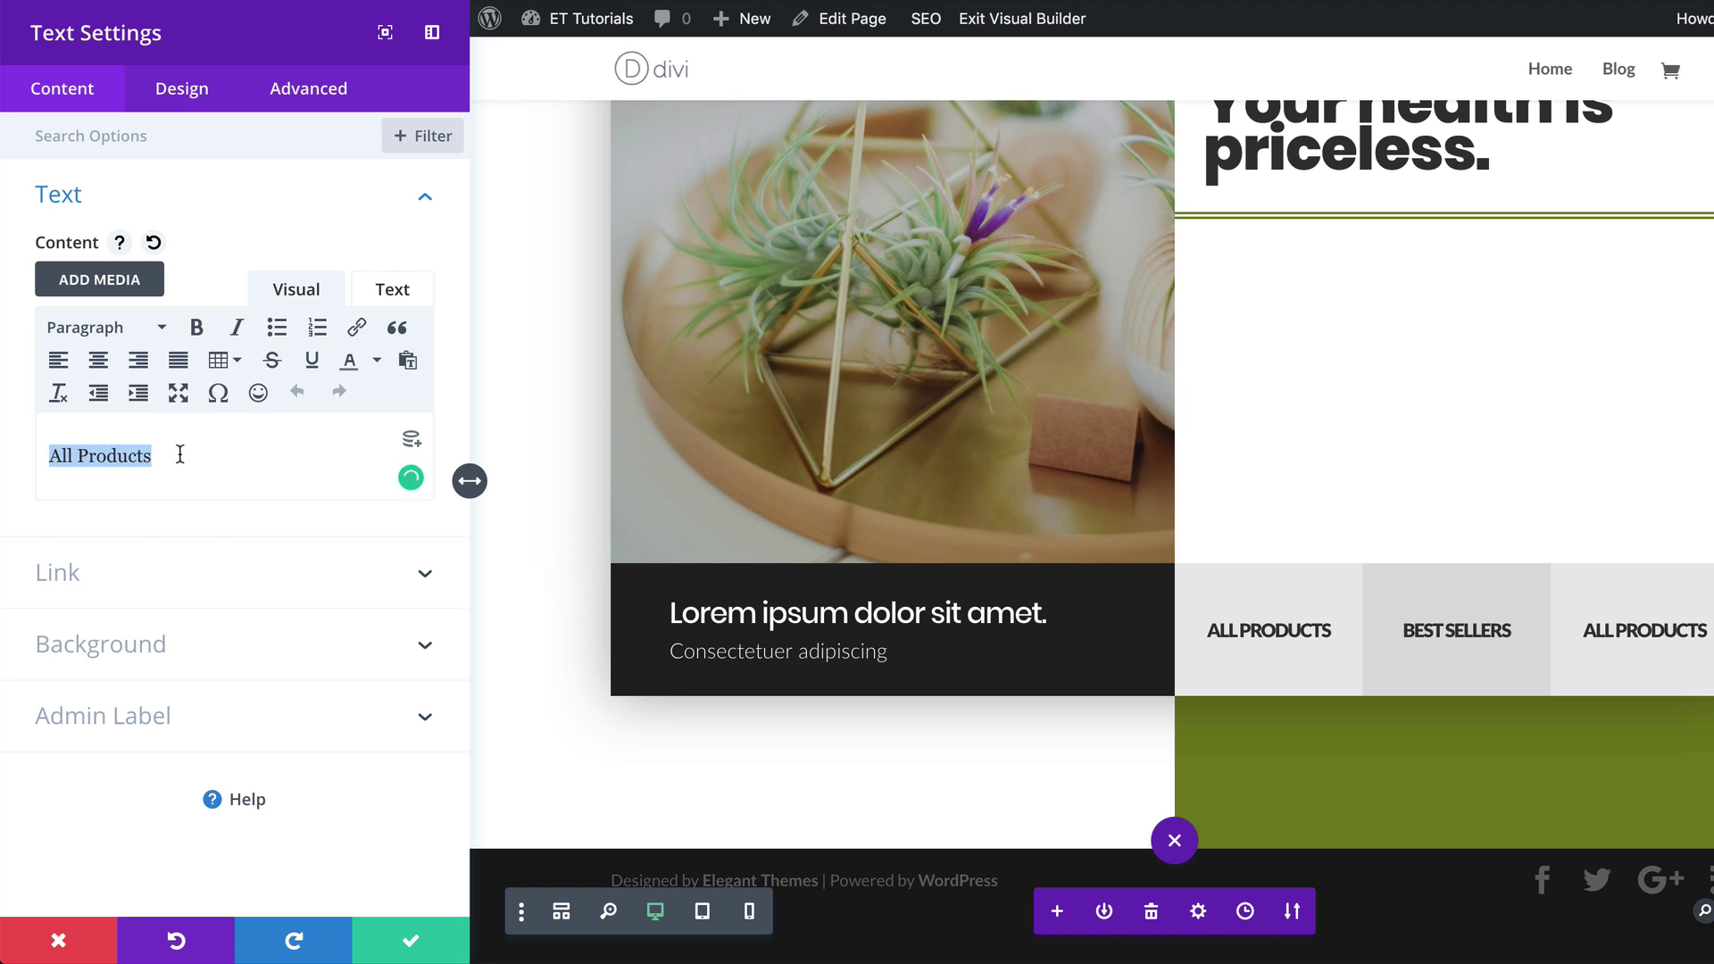
type("New Products")
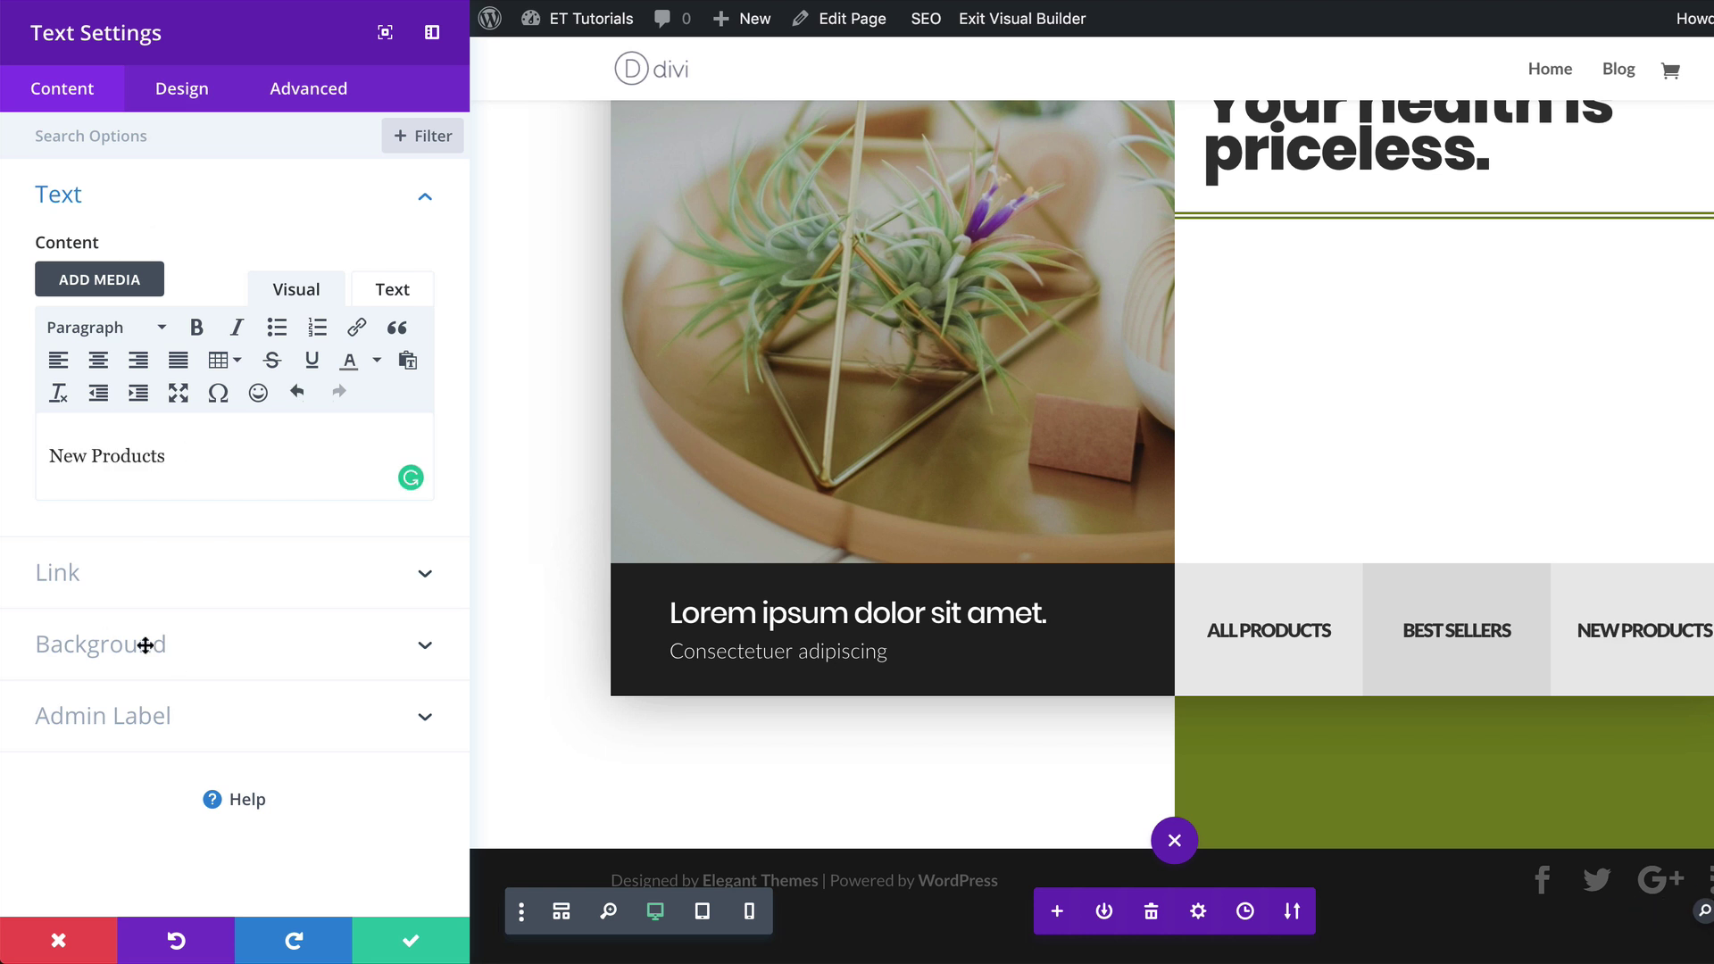
Set the "New Products" module's background color to #c6c6c6 and save the module settings.
left_click(156, 646)
left_click(165, 631)
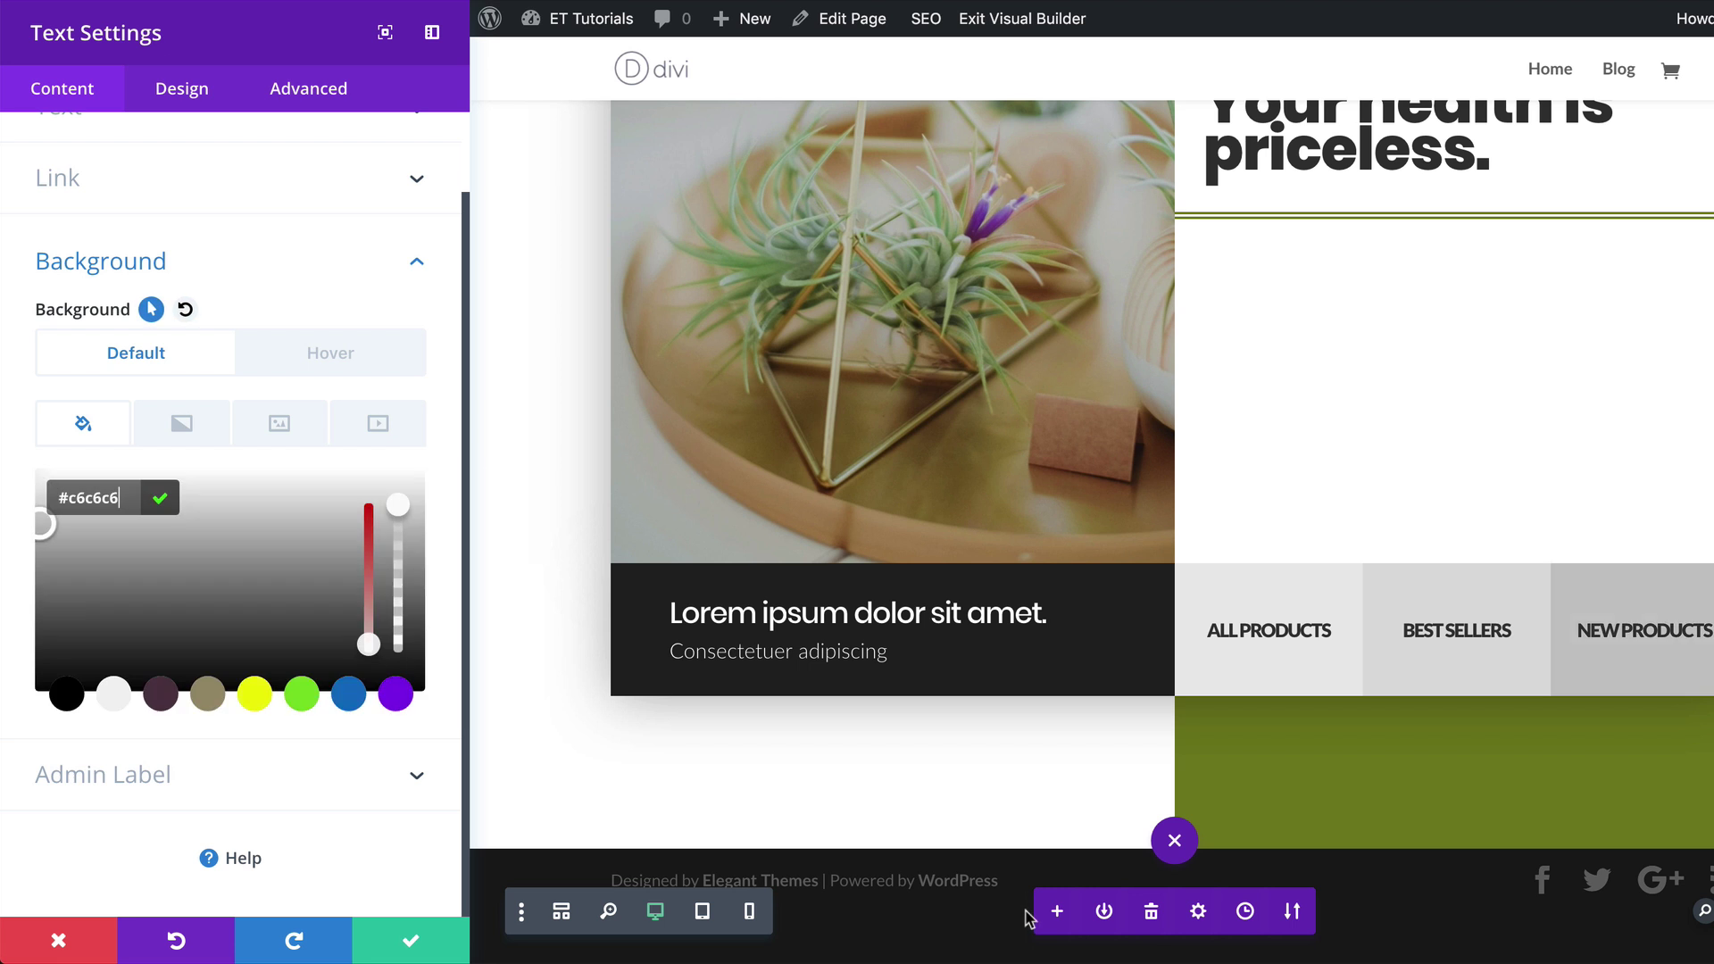
left_click(415, 941)
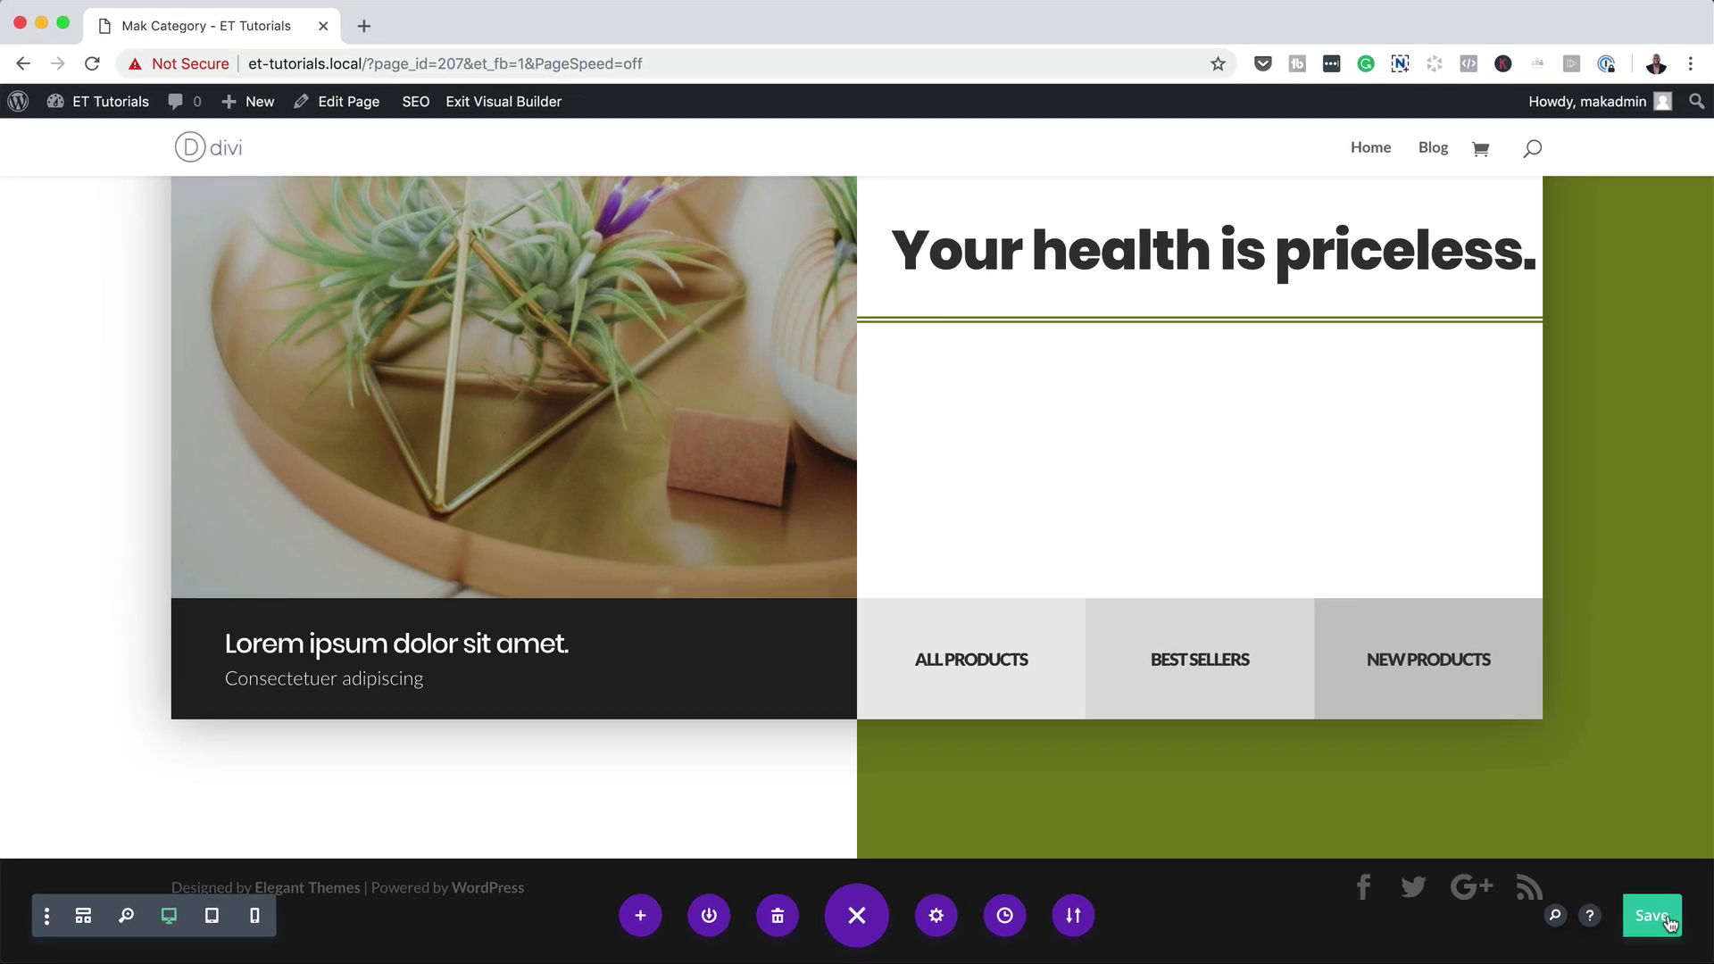
Save the page and exit the Visual Builder to view the live "Mak Category" page.
left_click(1667, 922)
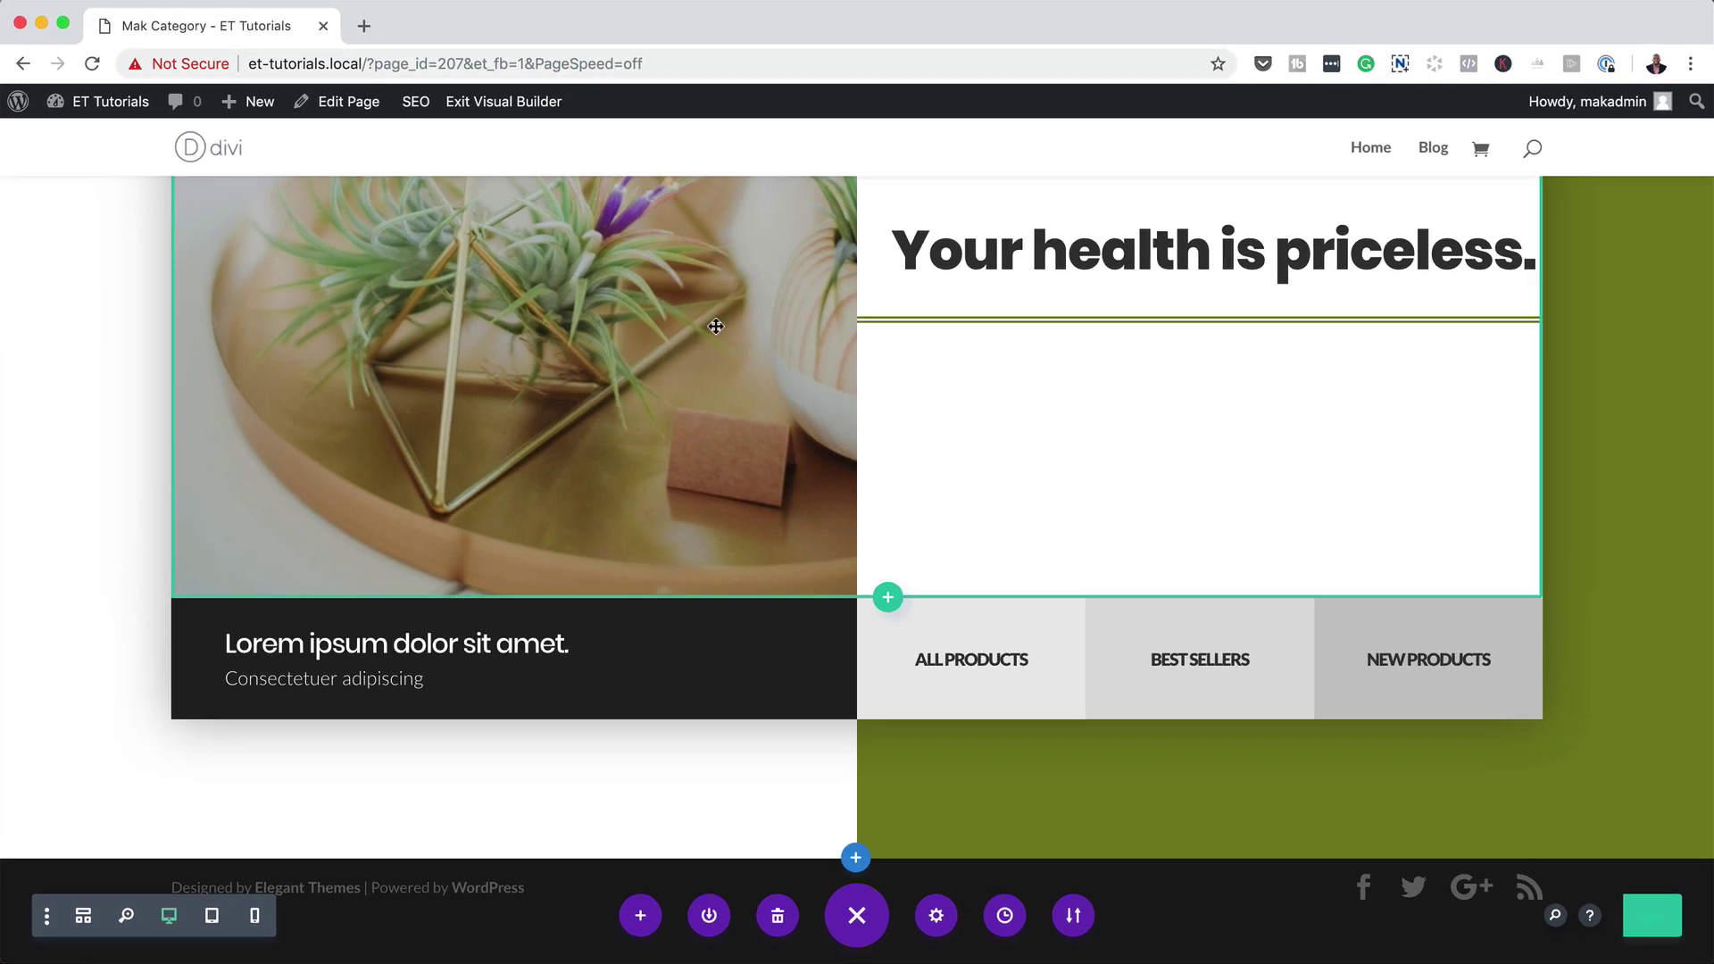
left_click(532, 111)
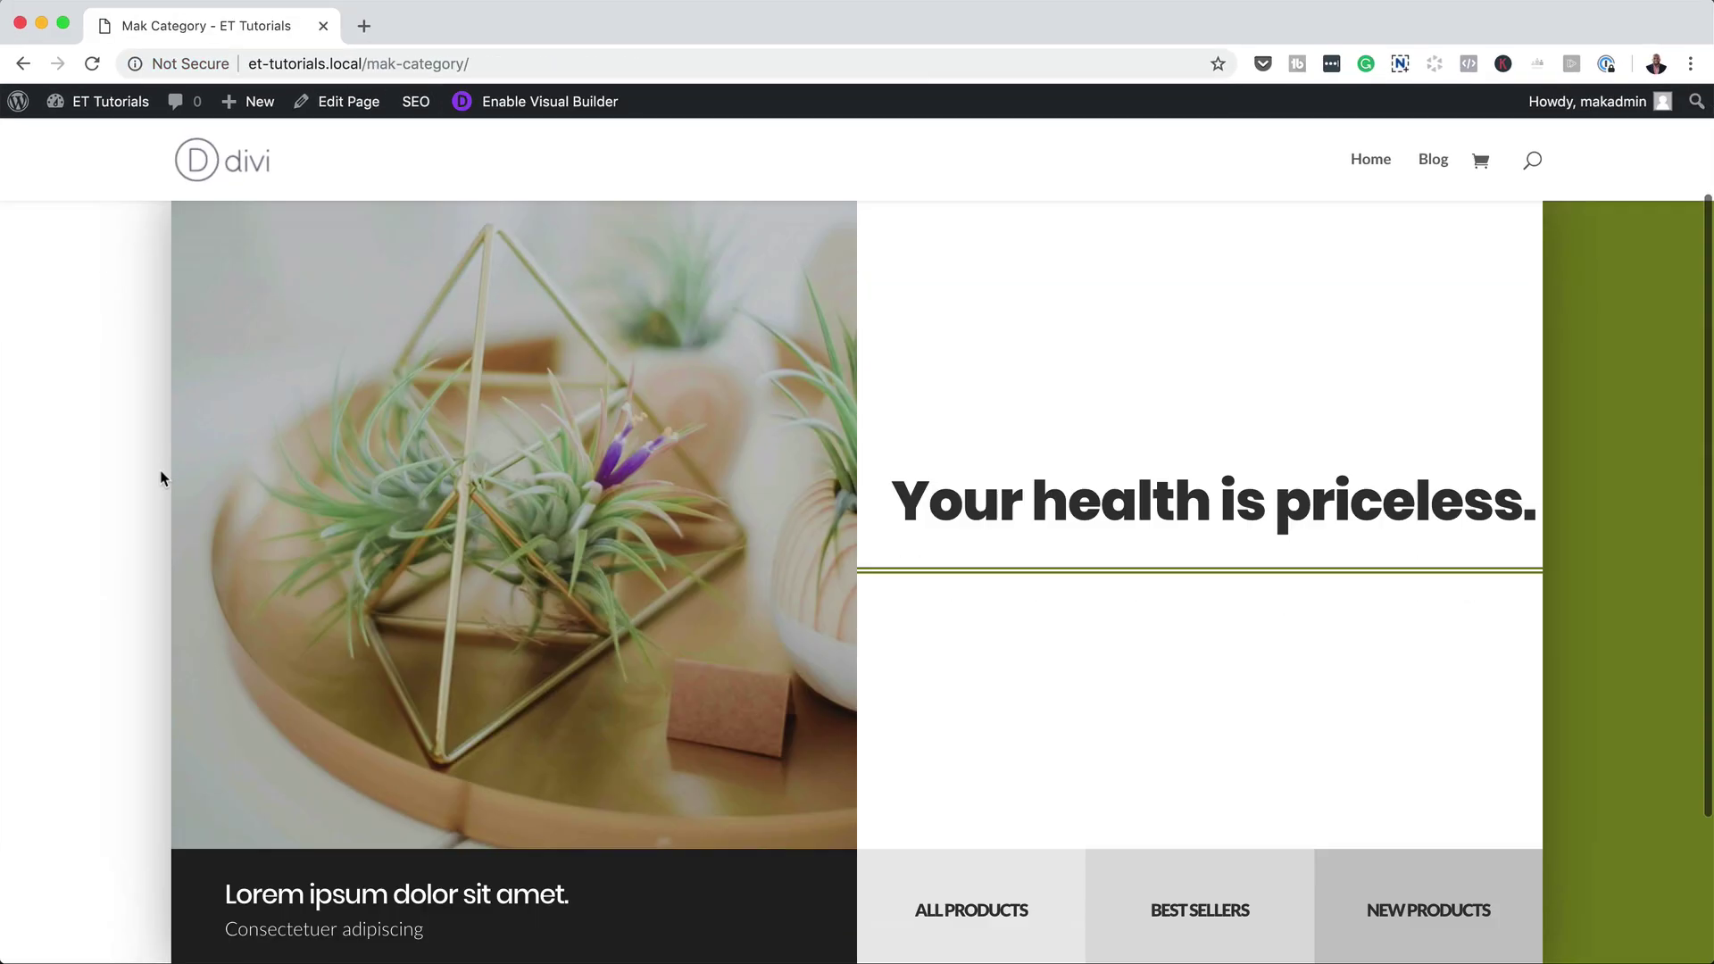